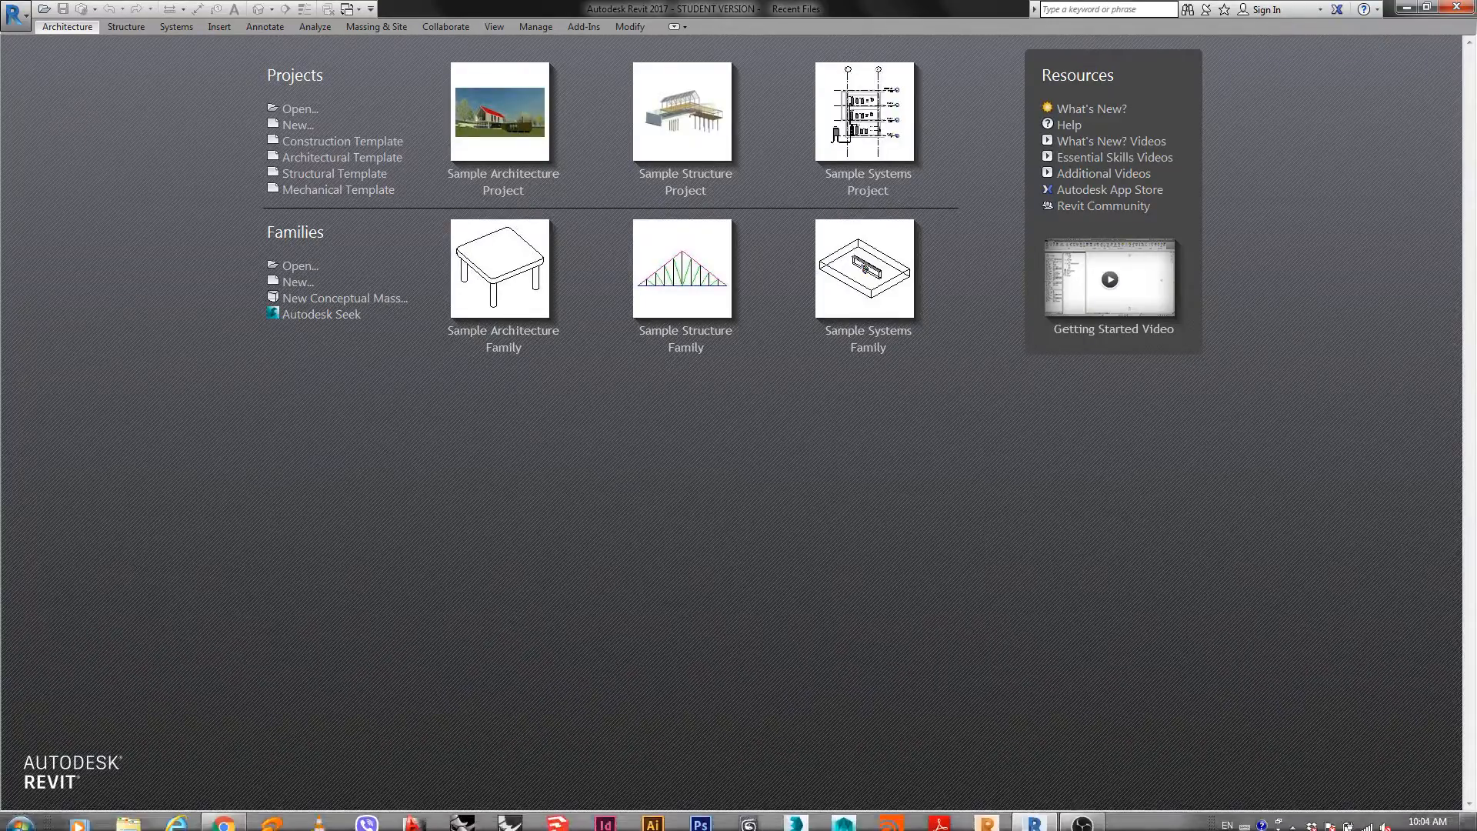
{"action": "left_click", "coordinate": [1082, 817]}
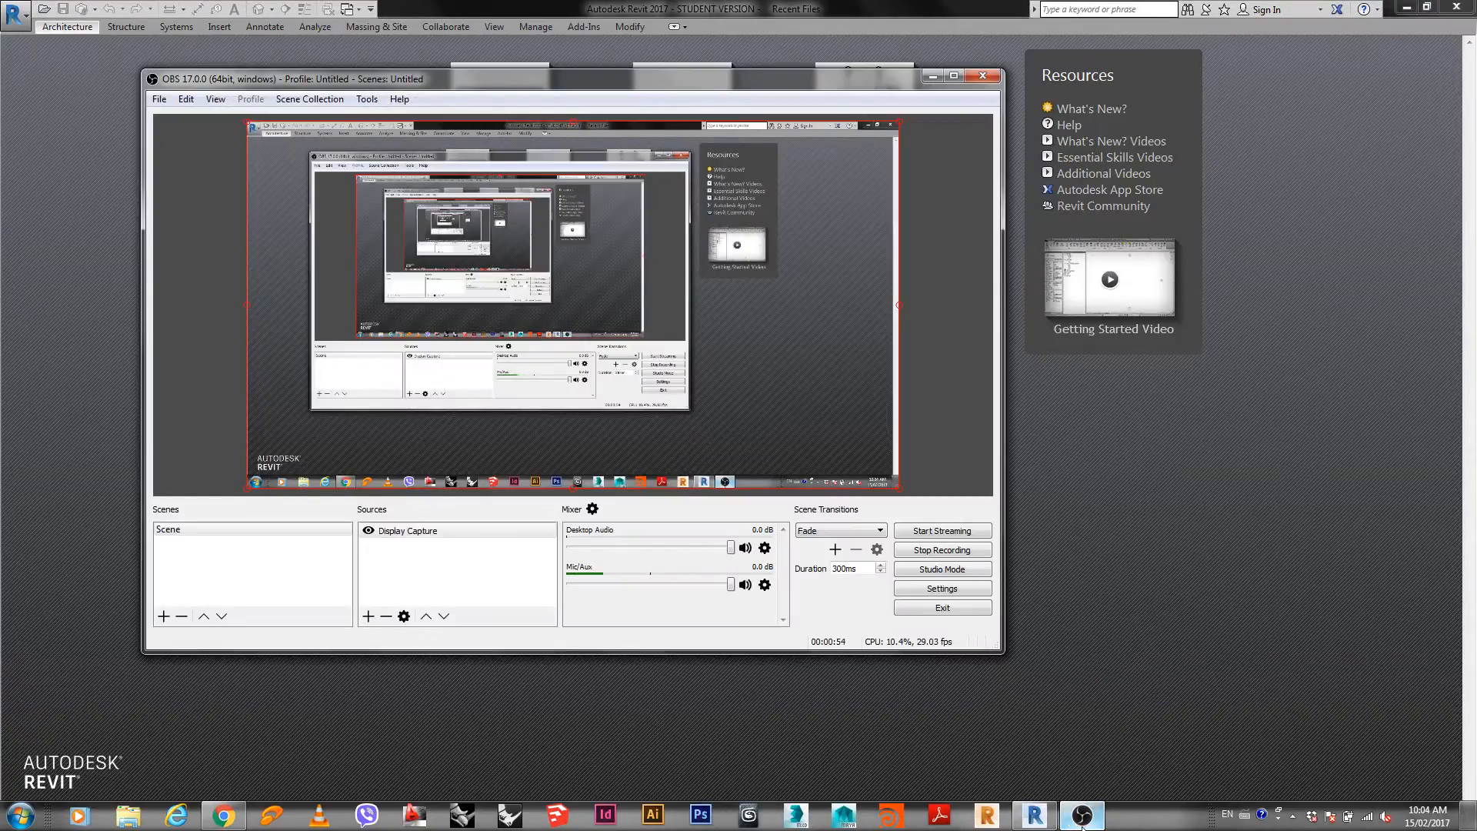
{"action": "left_click", "coordinate": [1081, 817]}
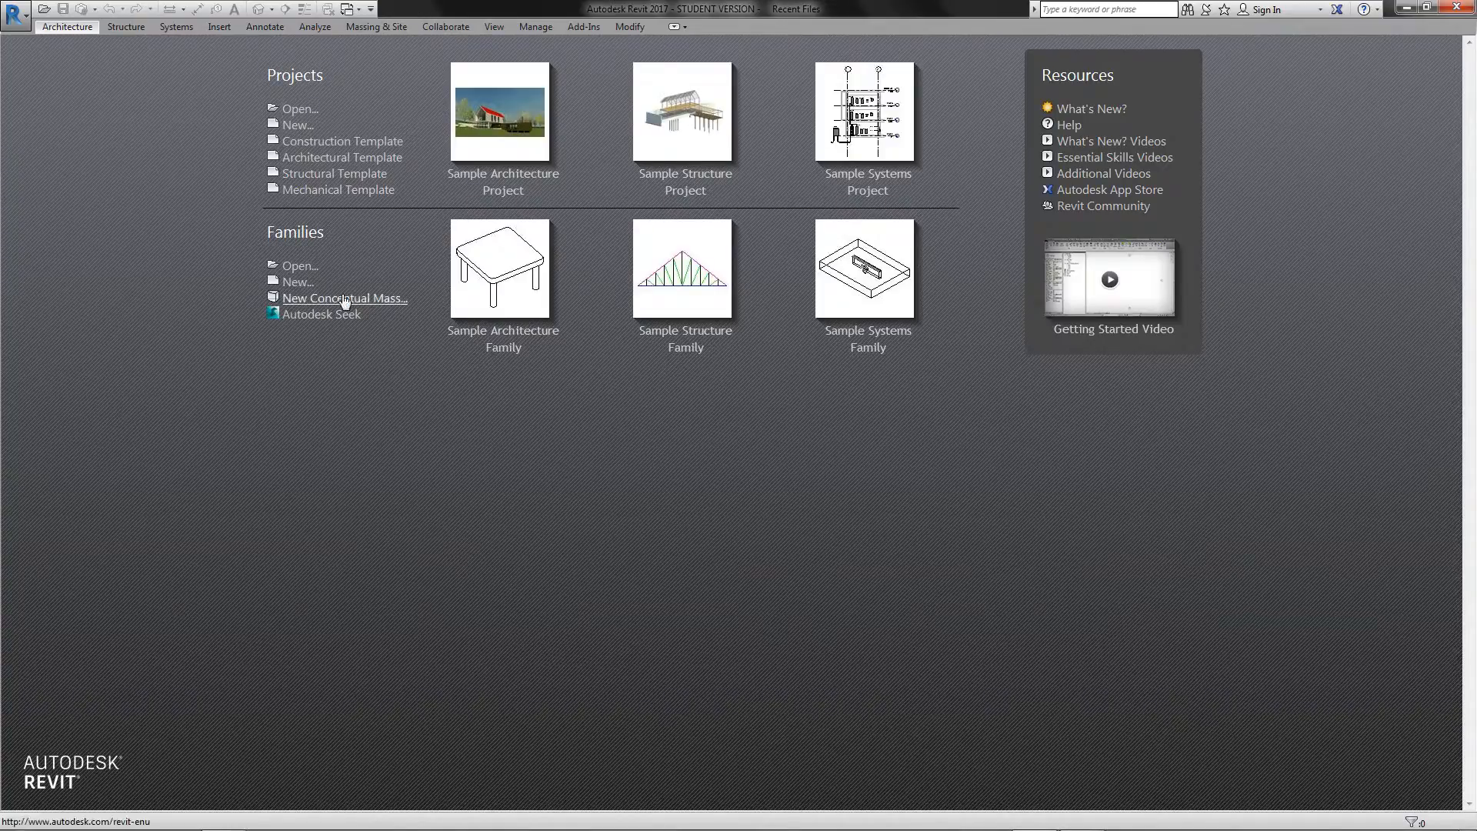
Step: Create a new project based on the Architectural Template
{"action": "left_click", "coordinate": [296, 126]}
{"action": "left_click_drag", "start_coordinate": [711, 355], "coordinate": [702, 169]}
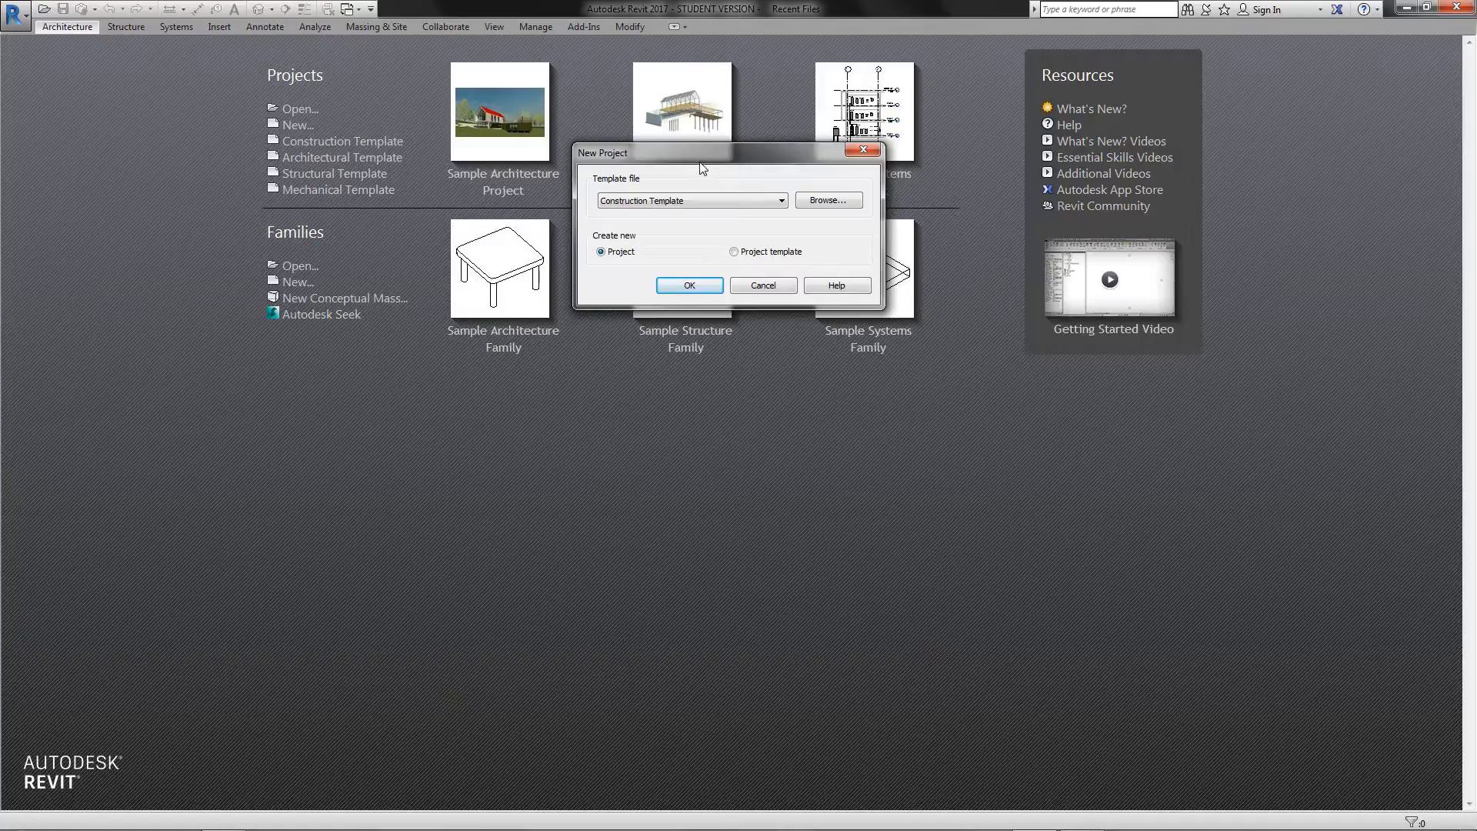
{"action": "left_click", "coordinate": [682, 201]}
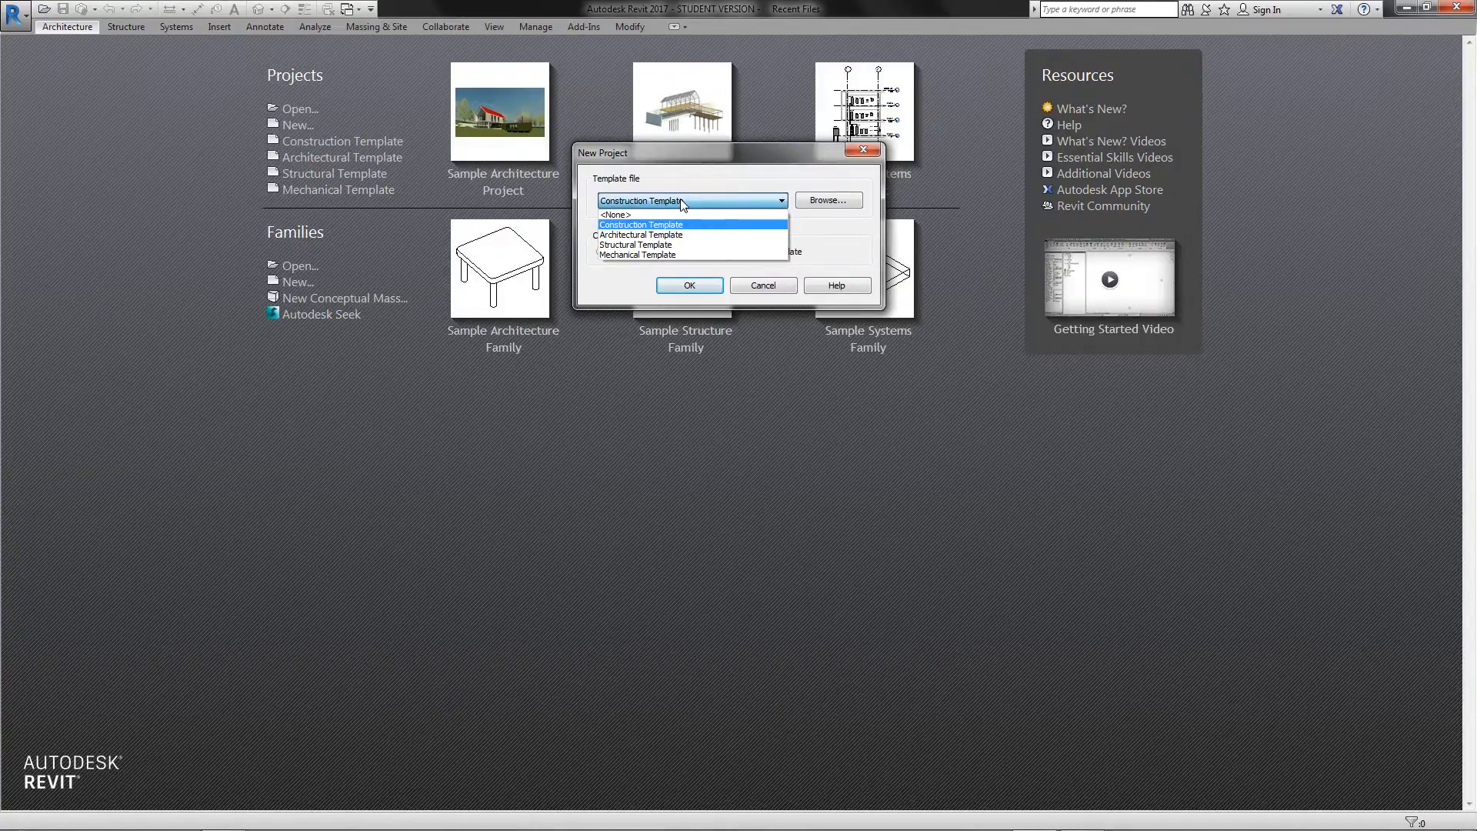
{"action": "left_click", "coordinate": [639, 234]}
{"action": "left_click", "coordinate": [686, 286]}
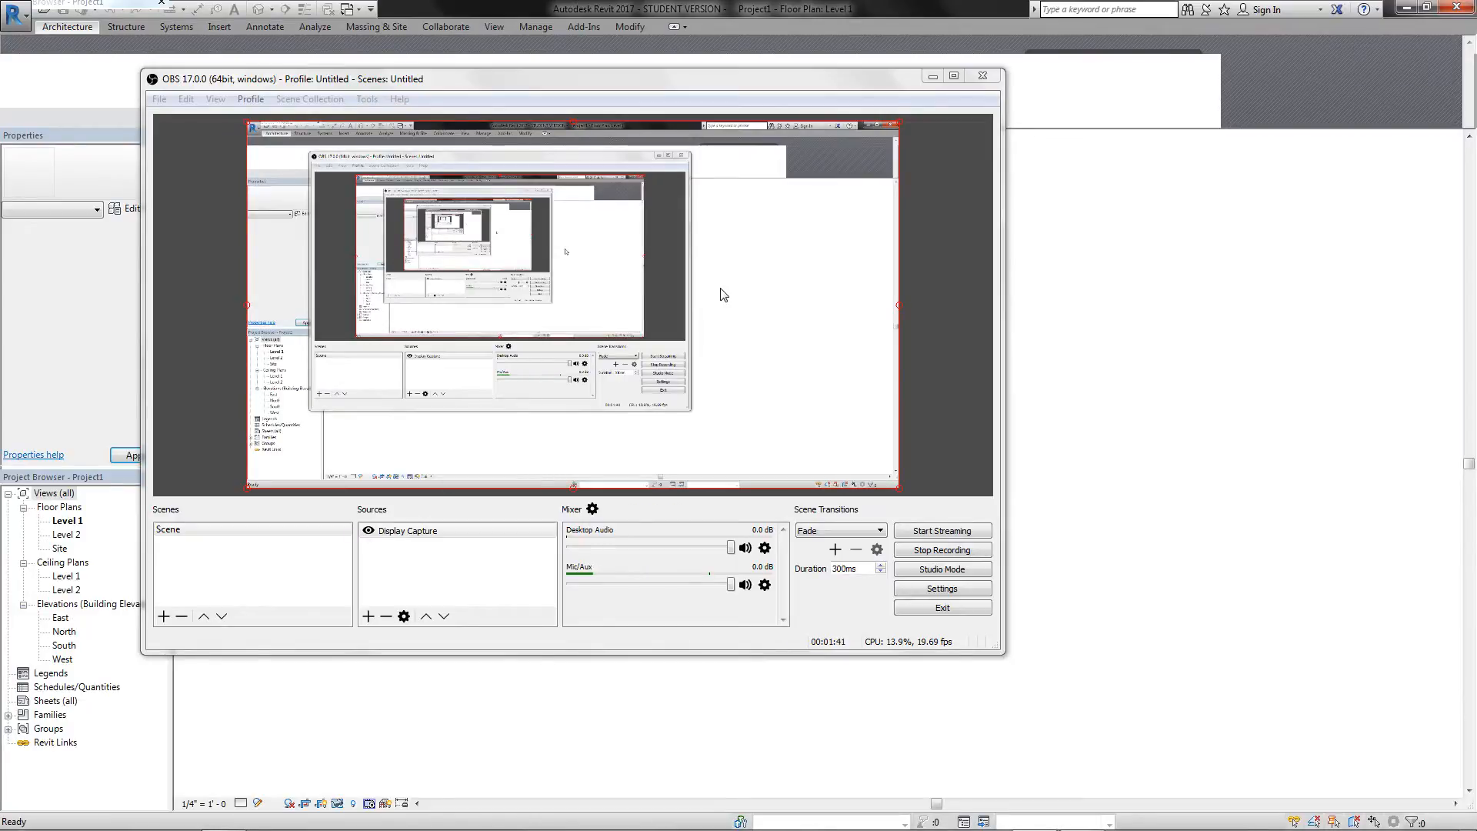
{"action": "left_click_drag", "start_coordinate": [750, 80], "coordinate": [891, 121]}
{"action": "left_click", "coordinate": [889, 13]}
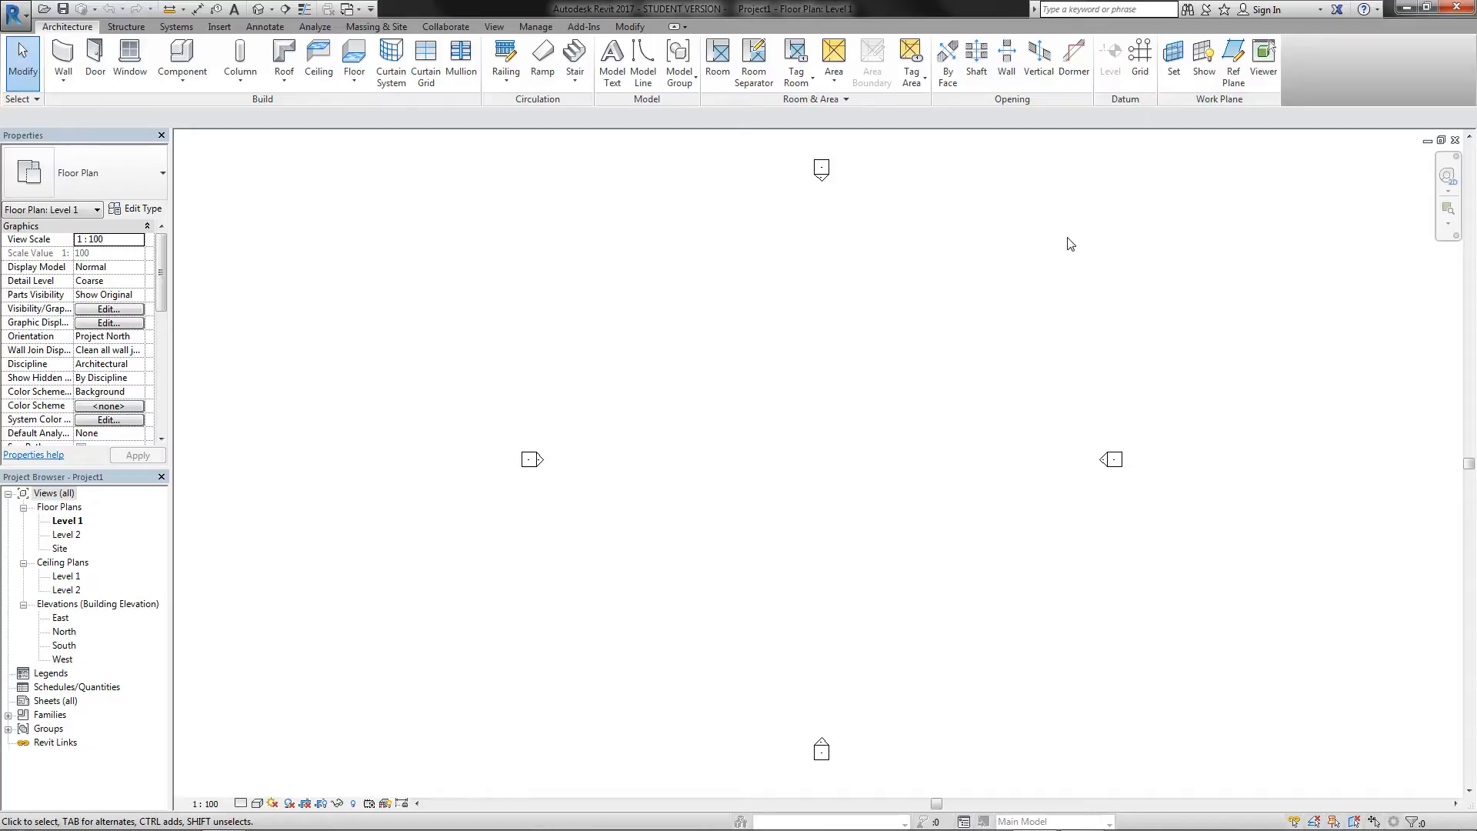
Step: Examine the application-level file commands, the Structure, Systems and Insert tool sets, and the type choices for the floor plan
{"action": "left_click", "coordinate": [15, 11]}
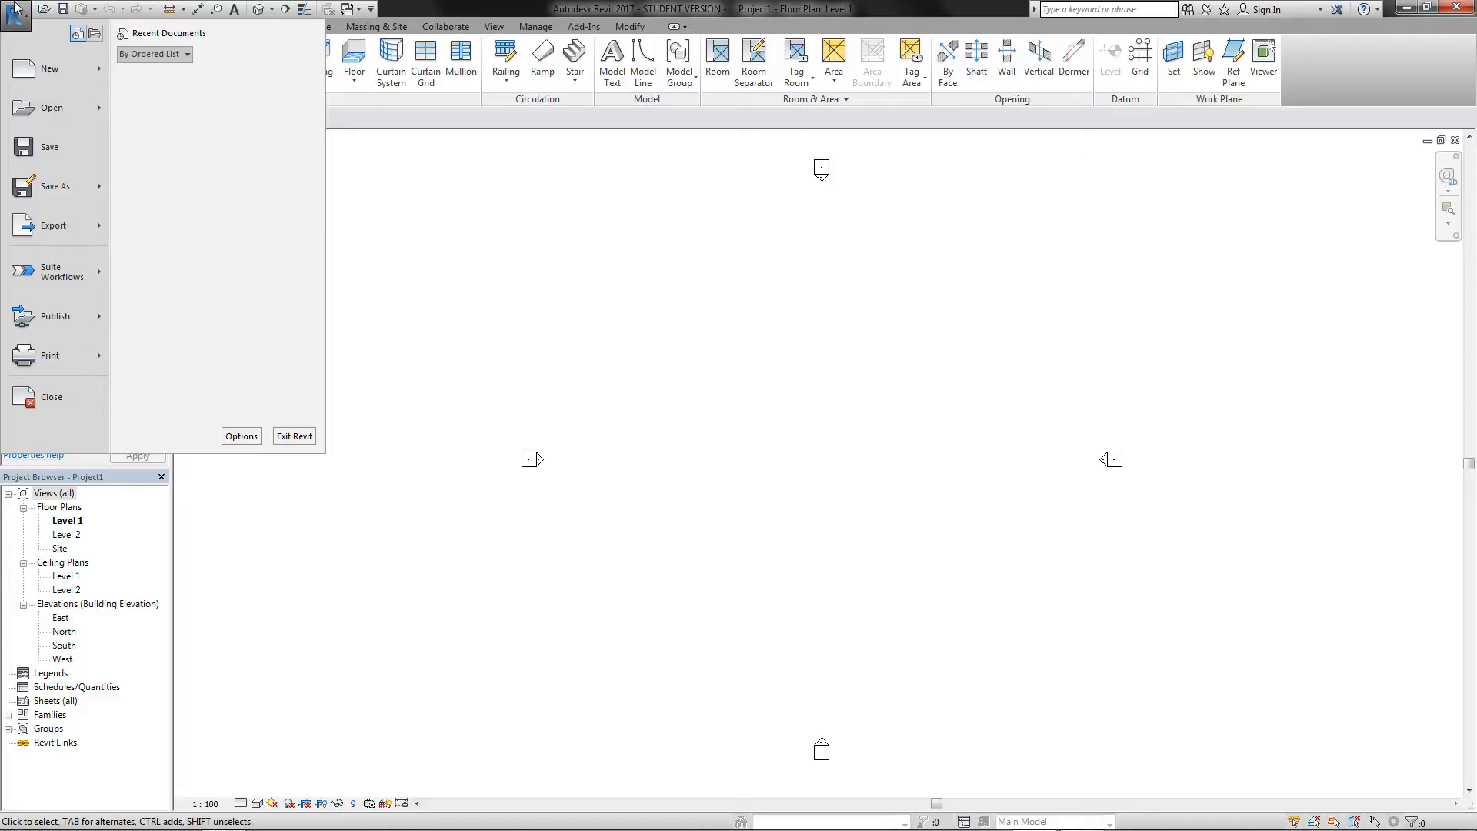
{"action": "left_click", "coordinate": [436, 5]}
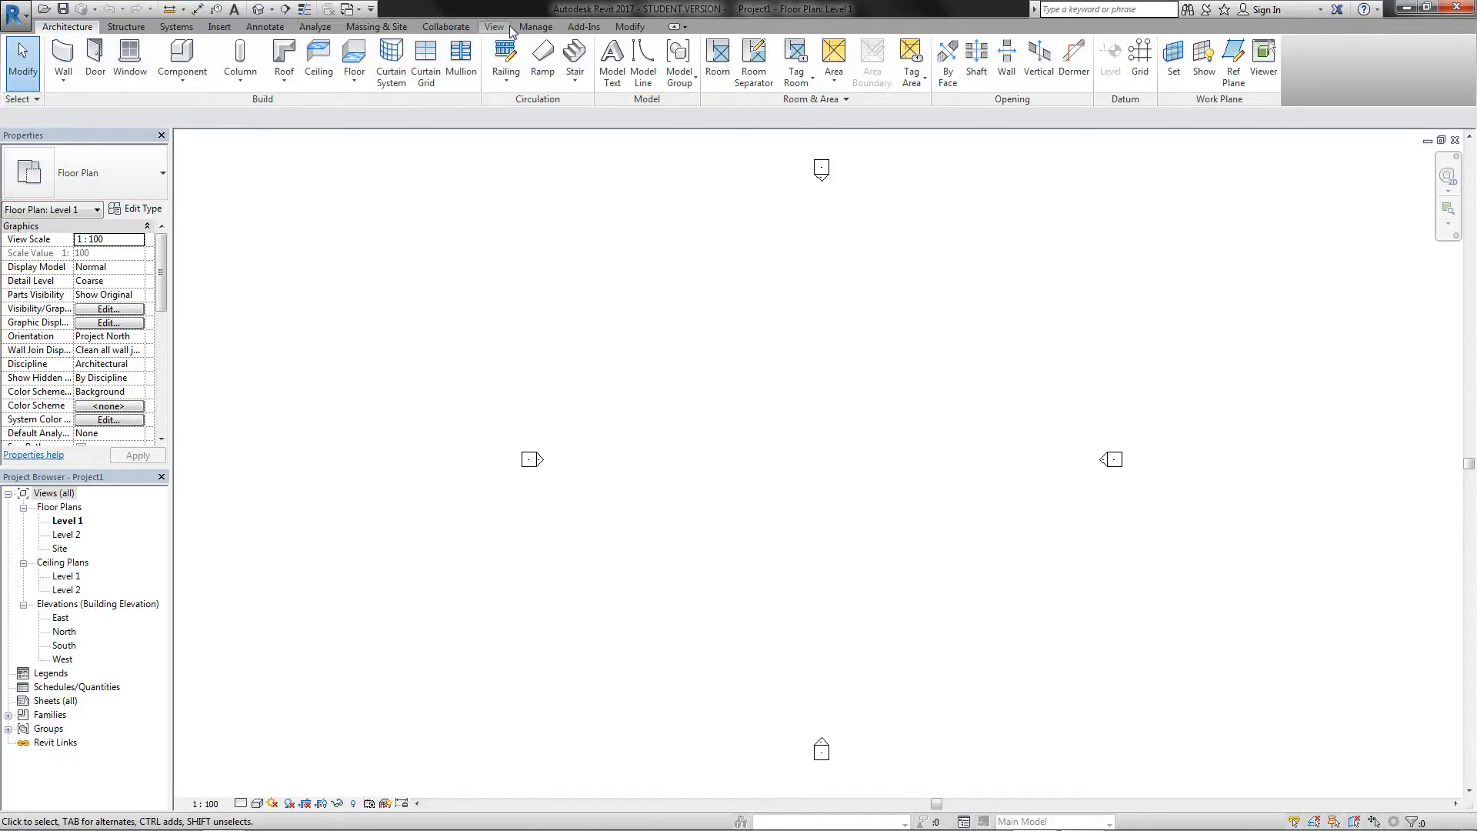
{"action": "left_click", "coordinate": [143, 29]}
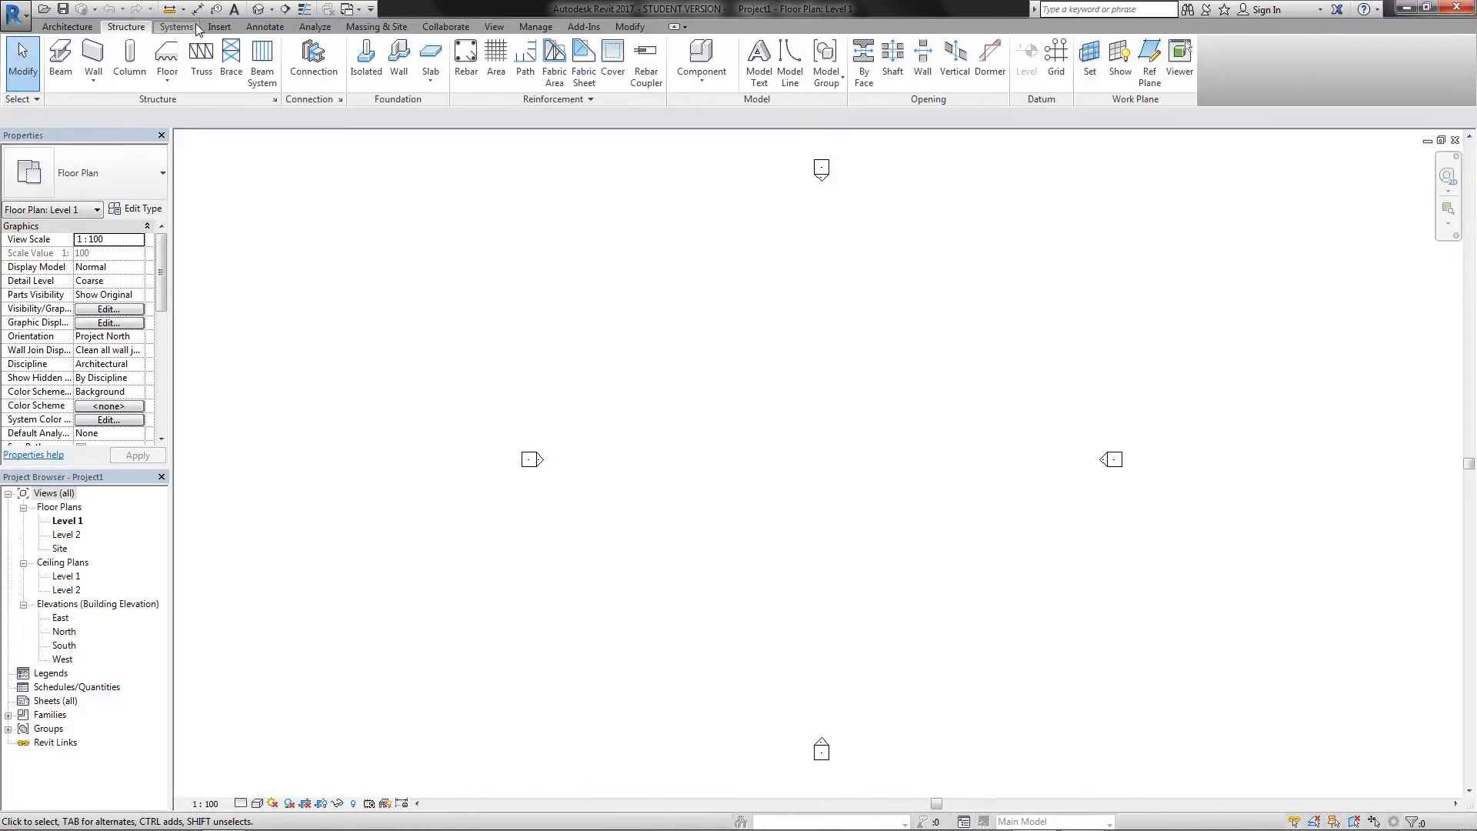
{"action": "left_click", "coordinate": [198, 27]}
{"action": "left_click", "coordinate": [222, 27]}
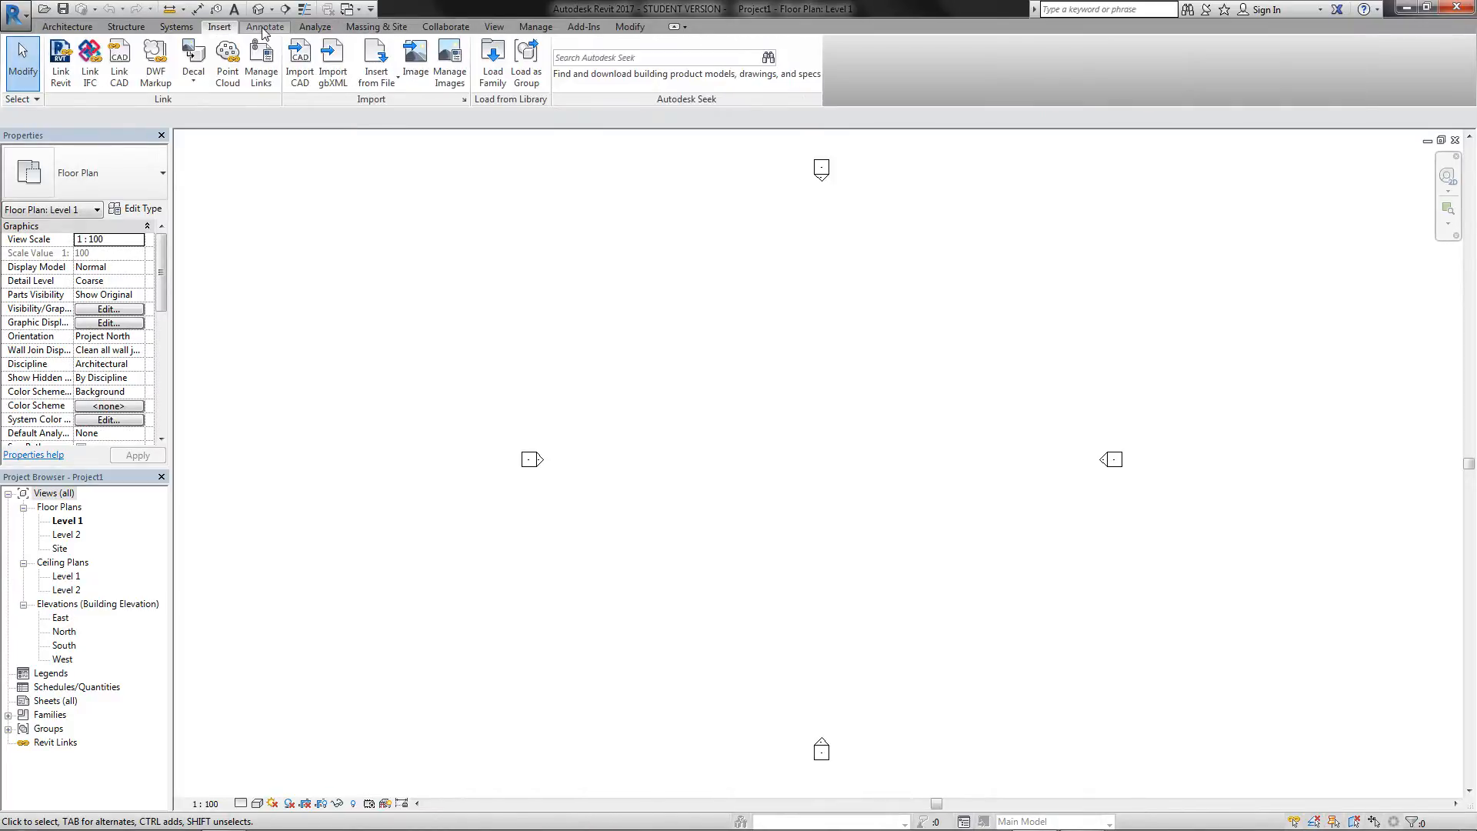
{"action": "left_click", "coordinate": [68, 28]}
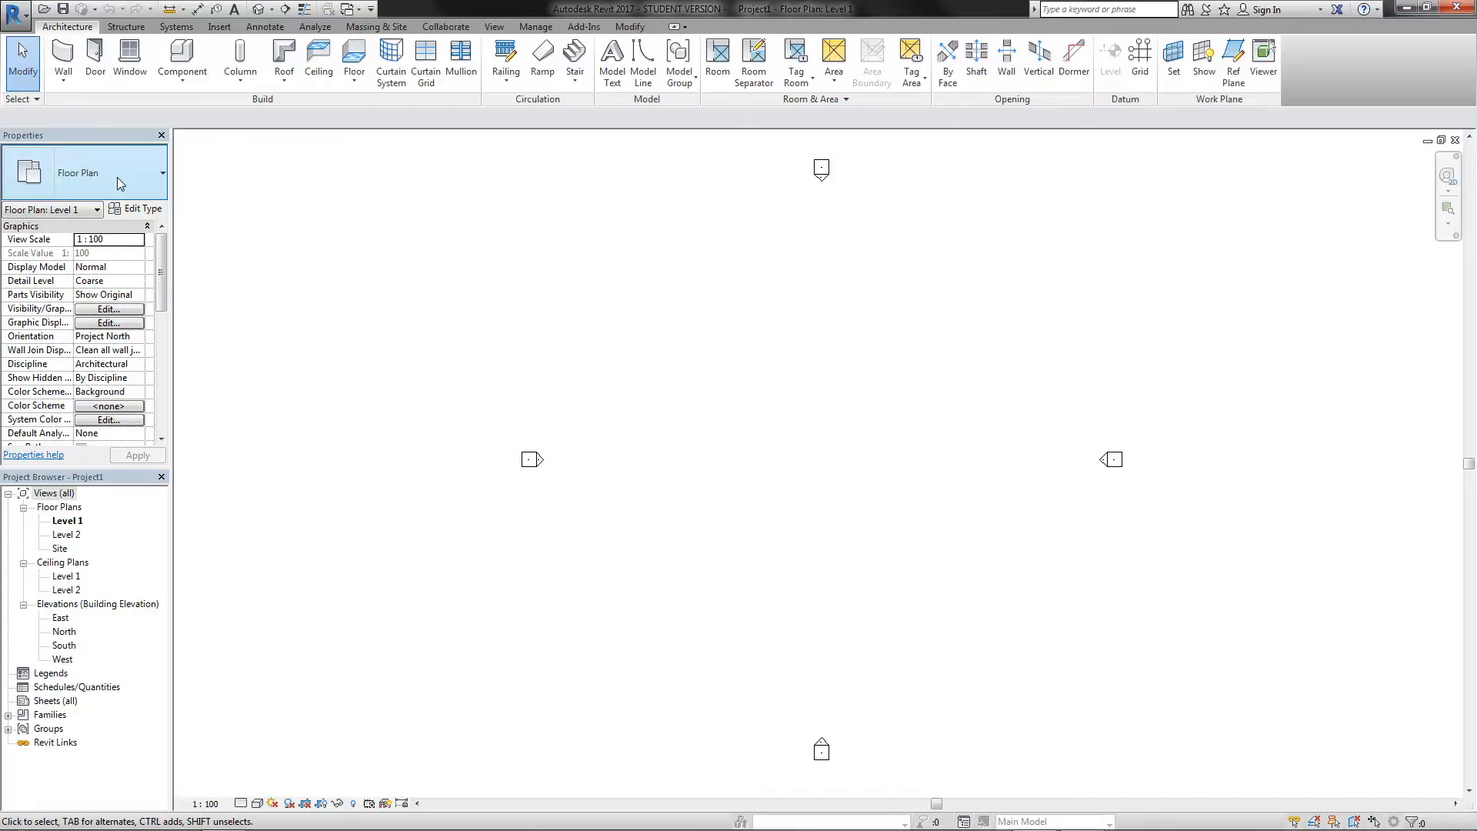
{"action": "left_click", "coordinate": [161, 173]}
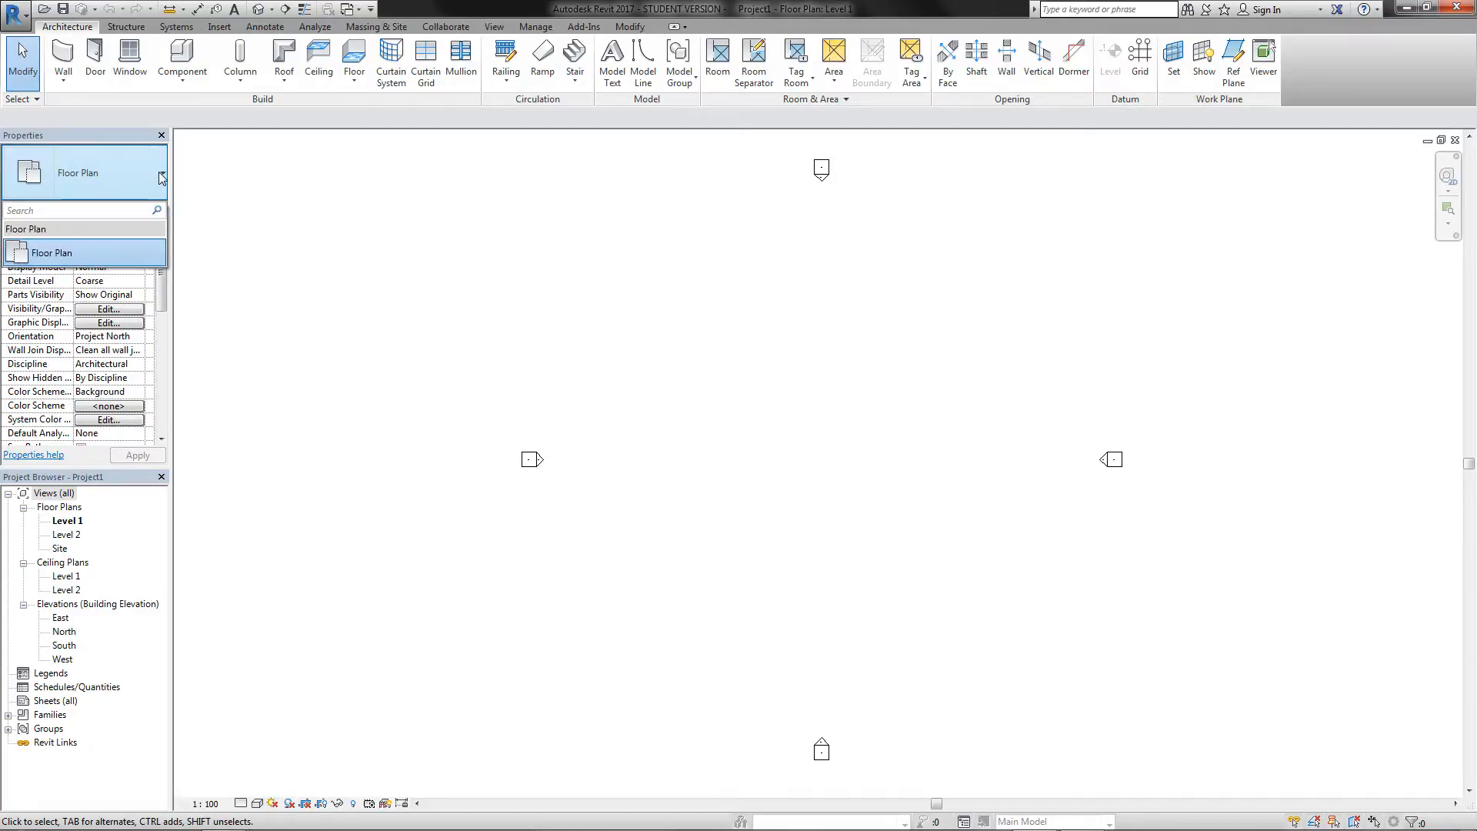
{"action": "left_click", "coordinate": [126, 174]}
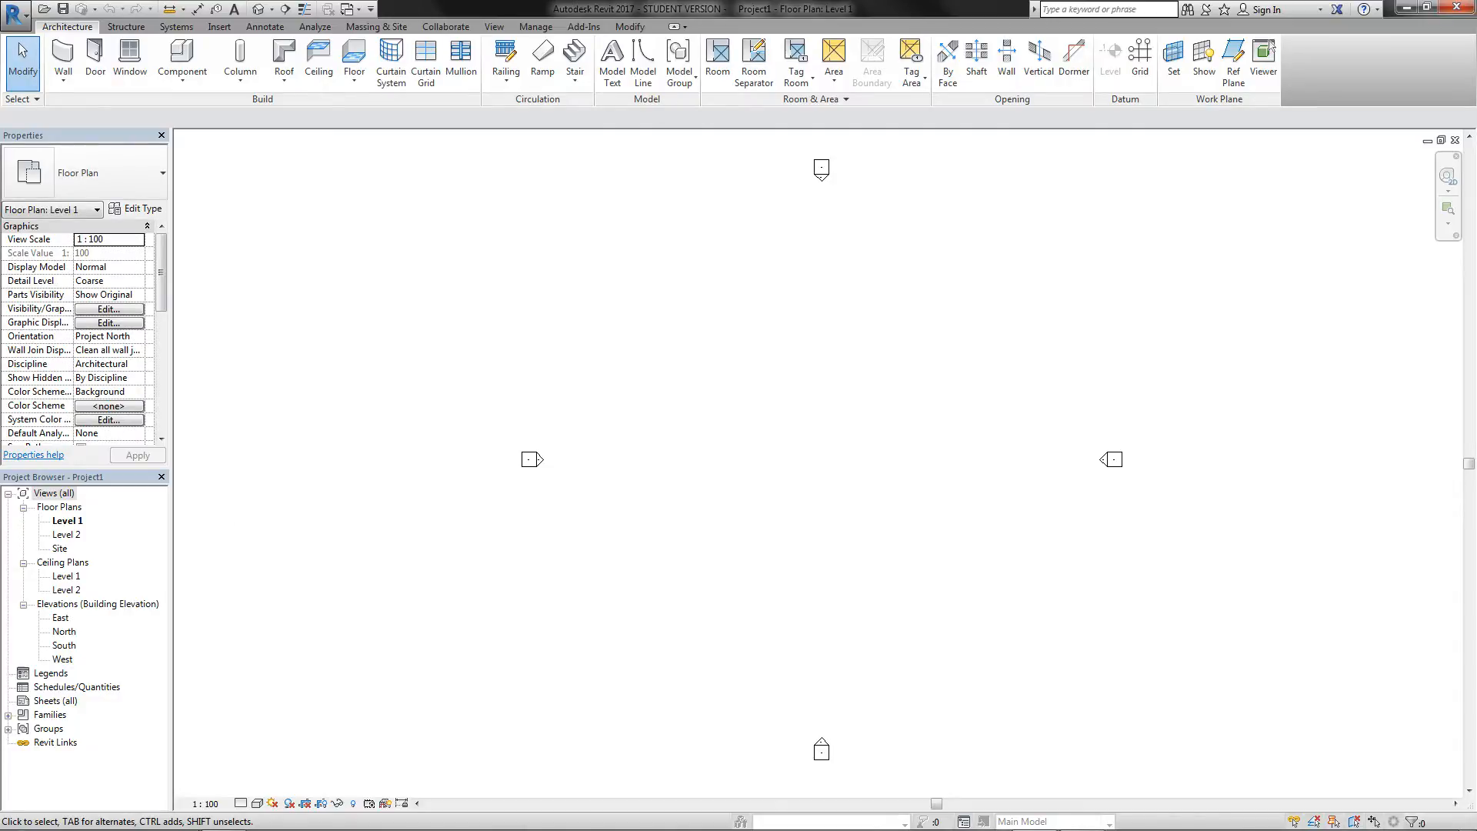
Step: Examine the floor plan's scale, detail level, visual style and zoom options, and the steering wheel navigation tool
{"action": "left_click", "coordinate": [205, 802]}
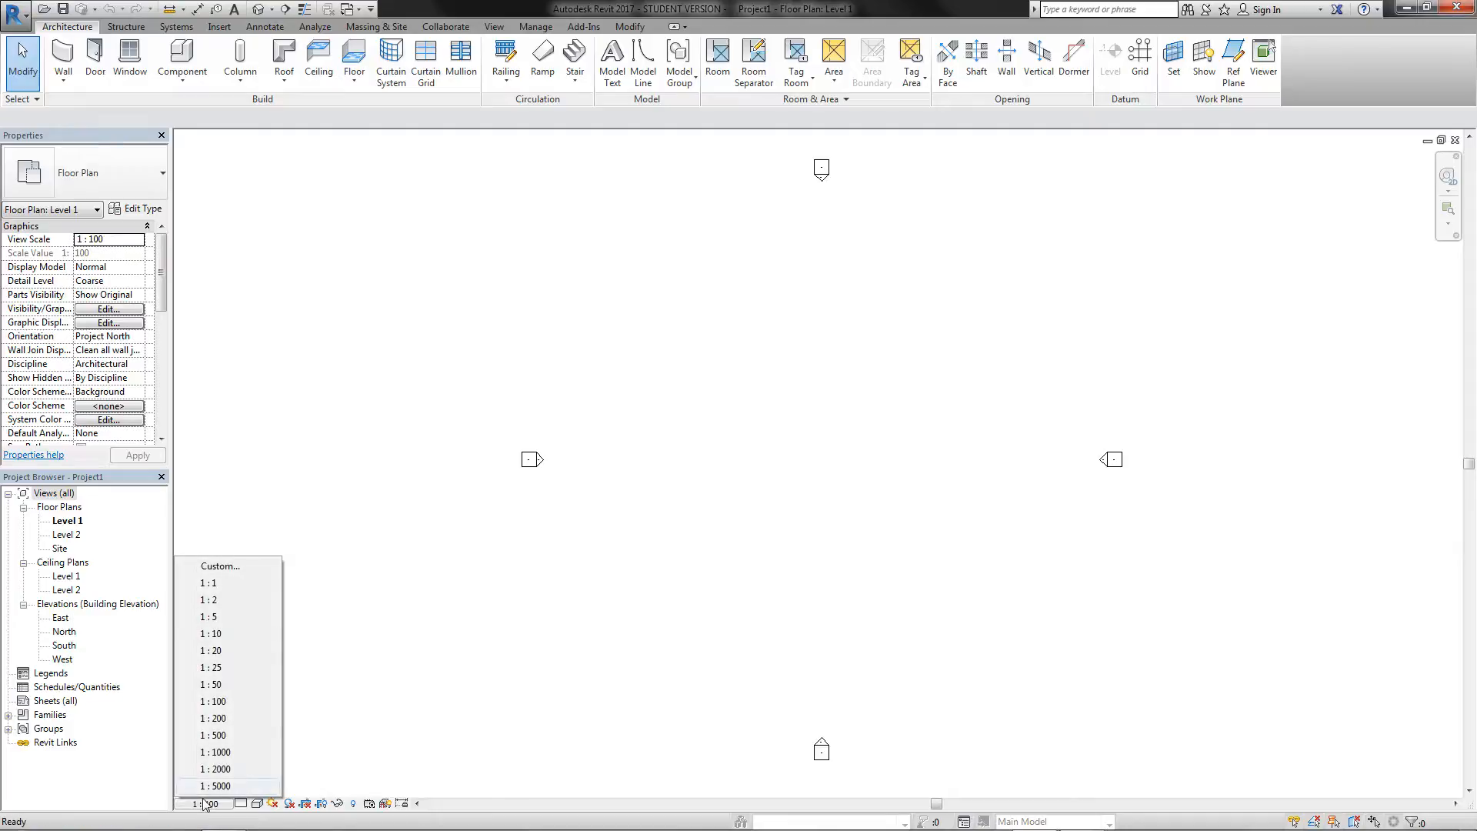
{"action": "left_click", "coordinate": [355, 722]}
{"action": "left_click", "coordinate": [241, 803]}
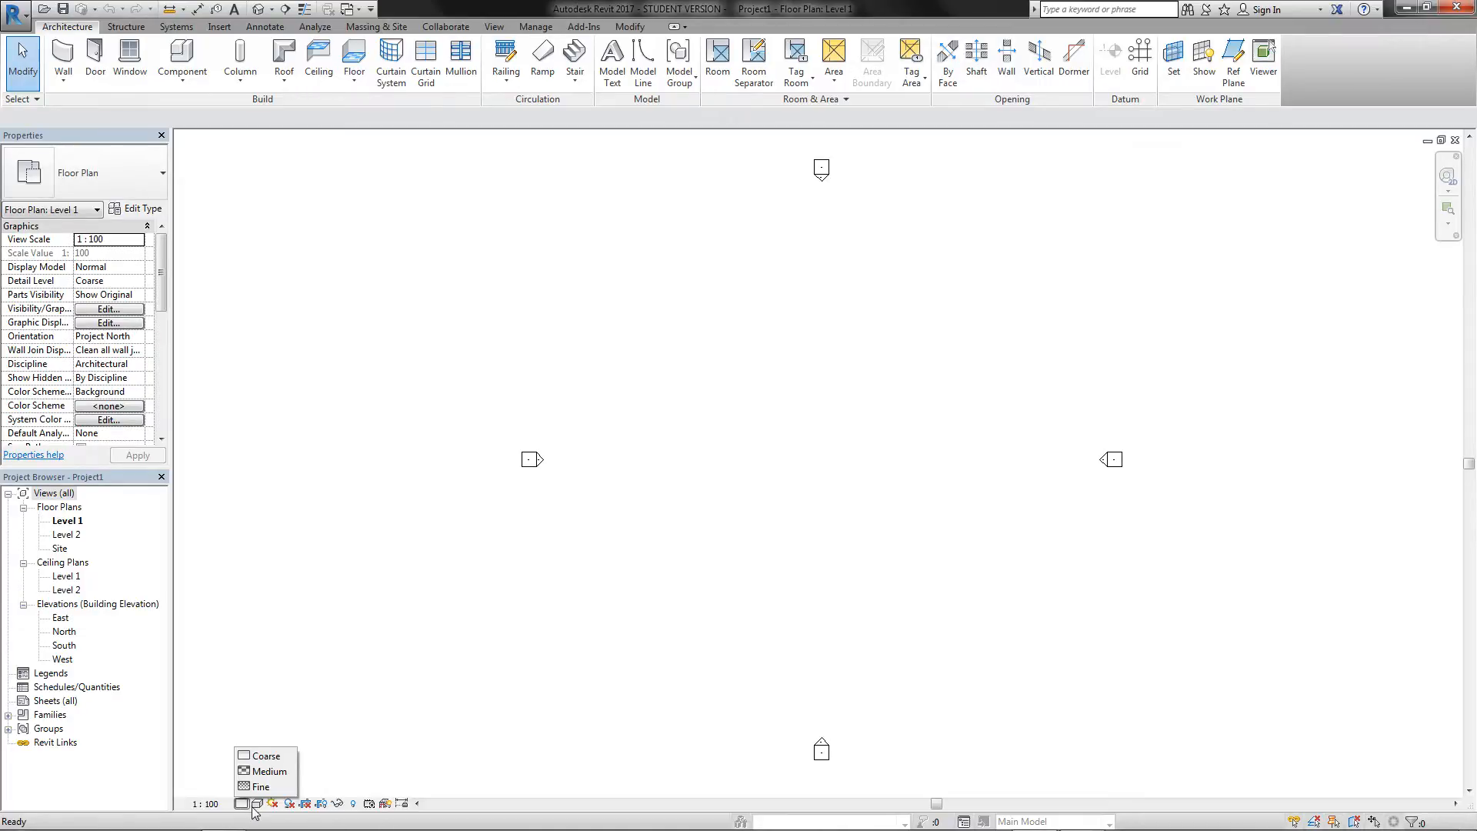
{"action": "left_click", "coordinate": [257, 804]}
{"action": "left_click", "coordinate": [257, 804]}
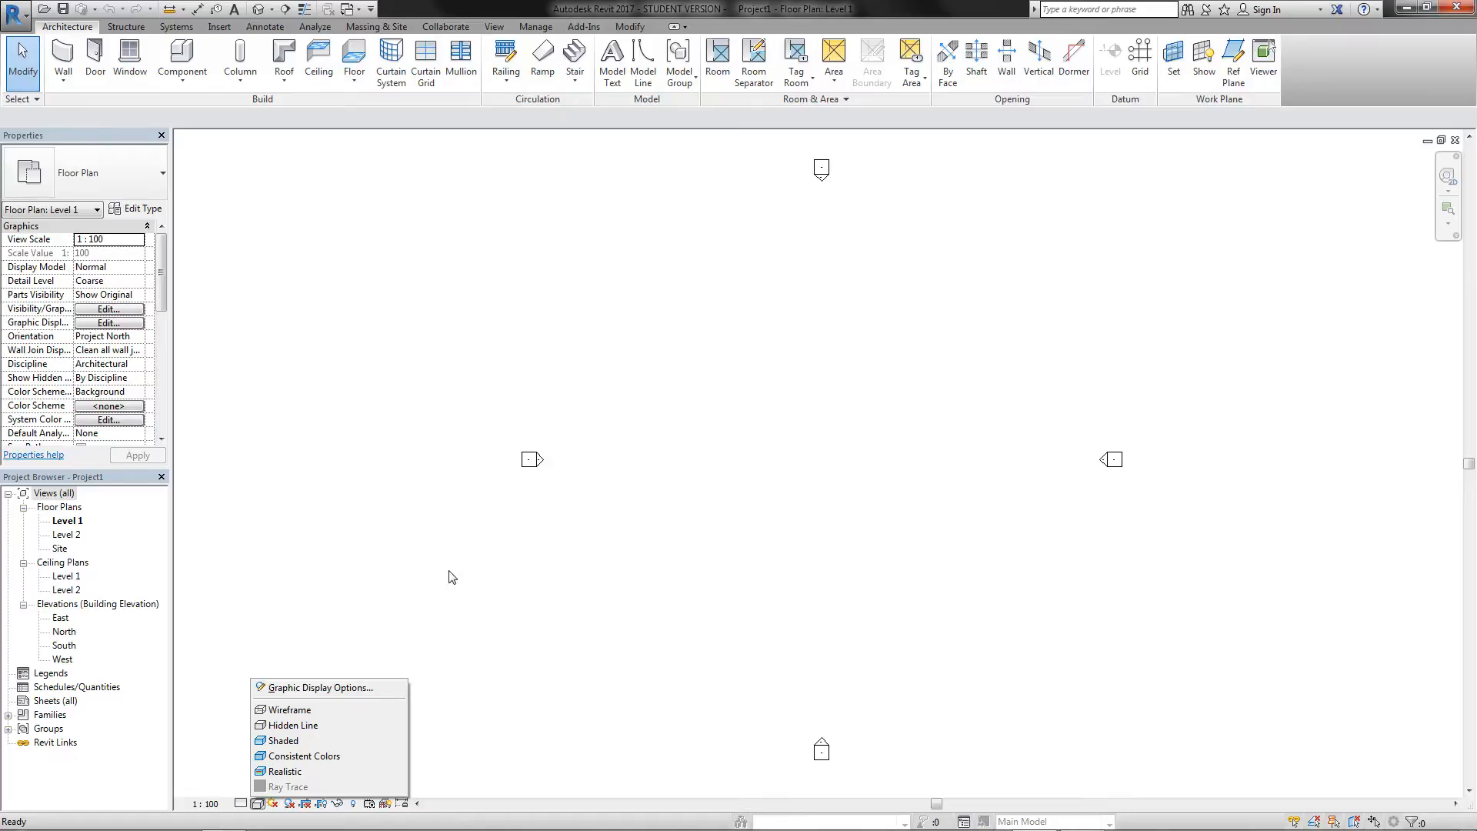
{"action": "left_click", "coordinate": [526, 575]}
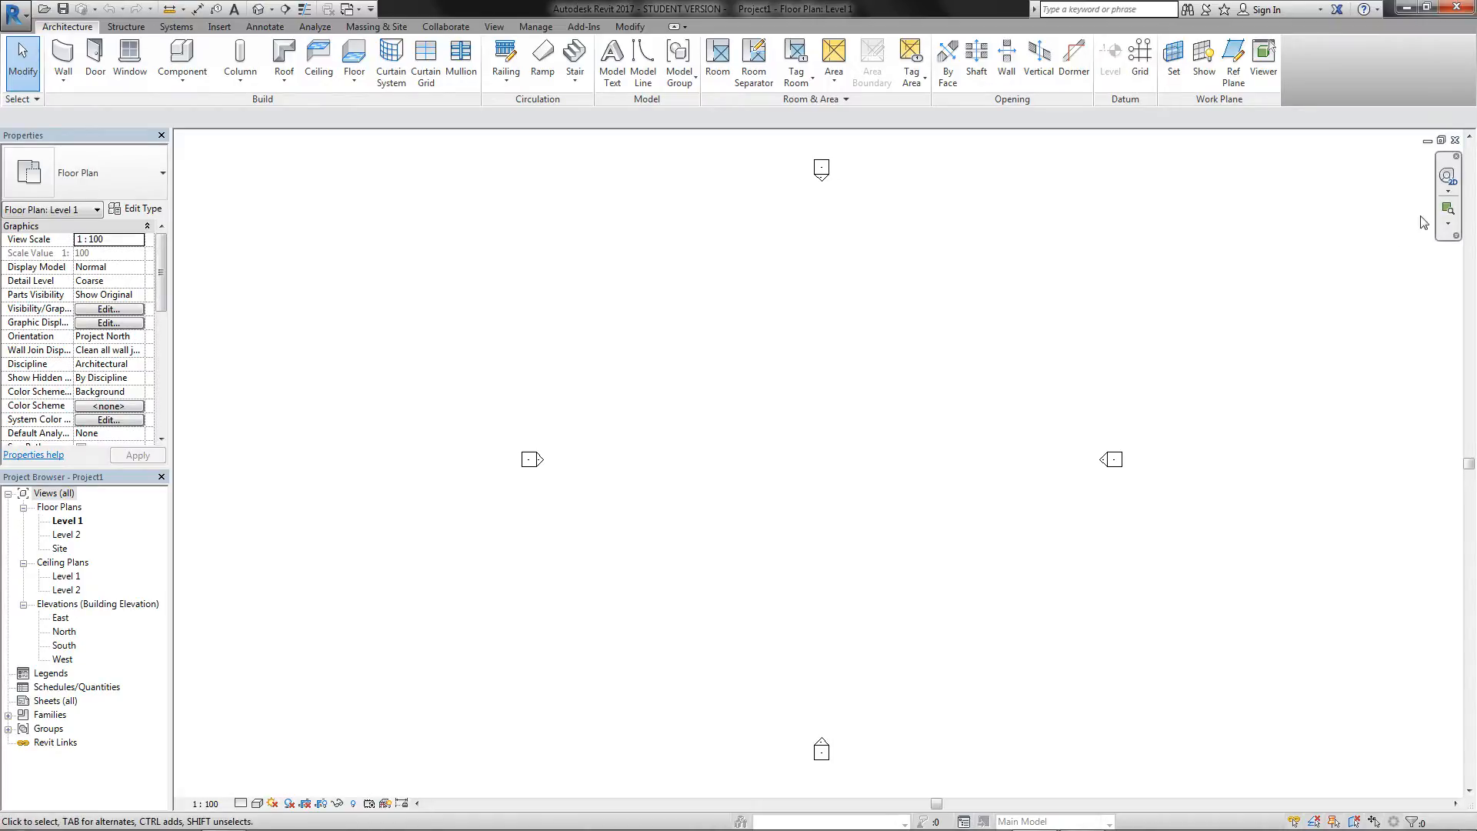
{"action": "left_click", "coordinate": [1448, 224]}
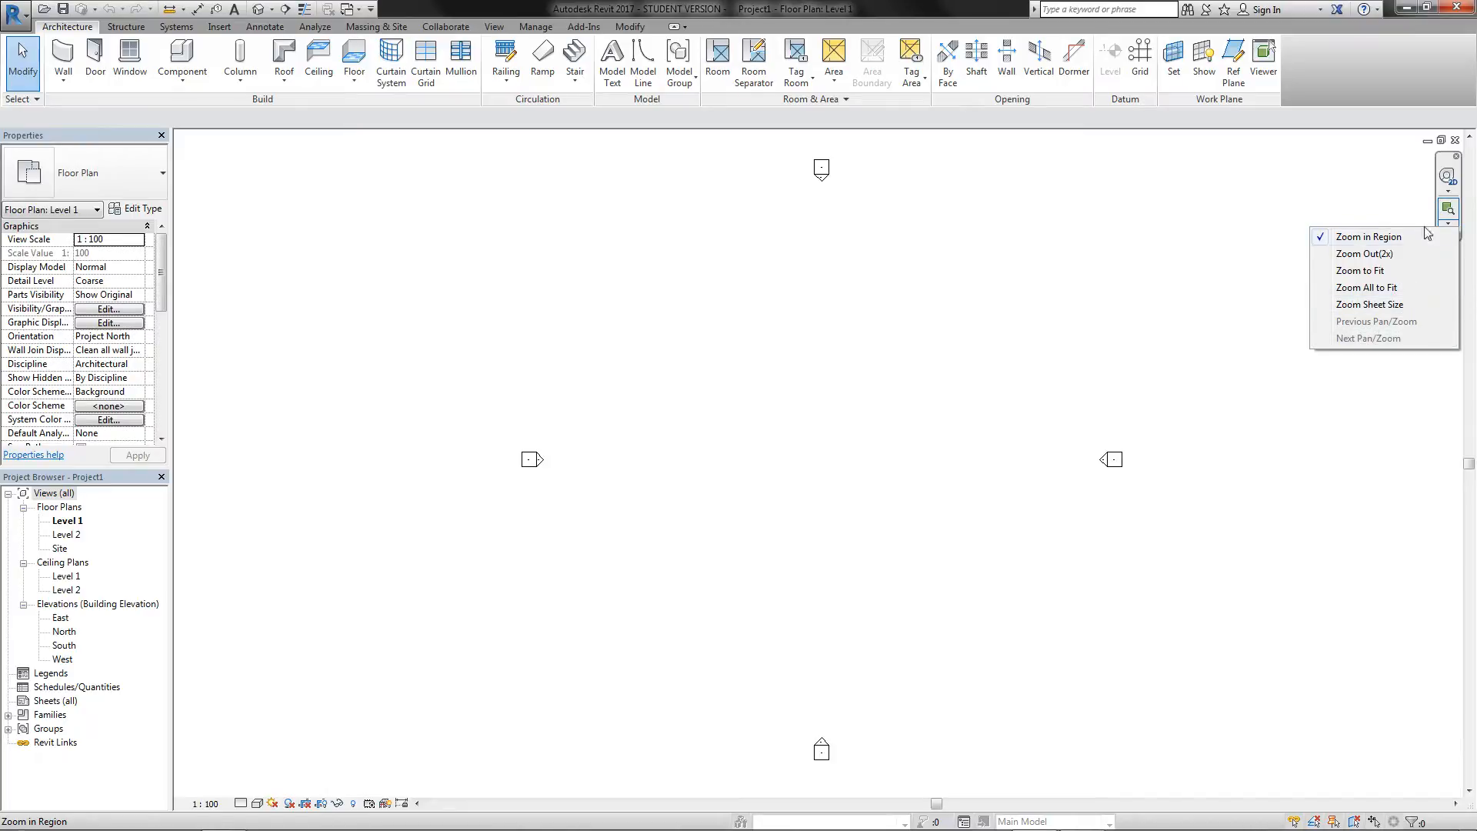
{"action": "left_click", "coordinate": [1448, 176]}
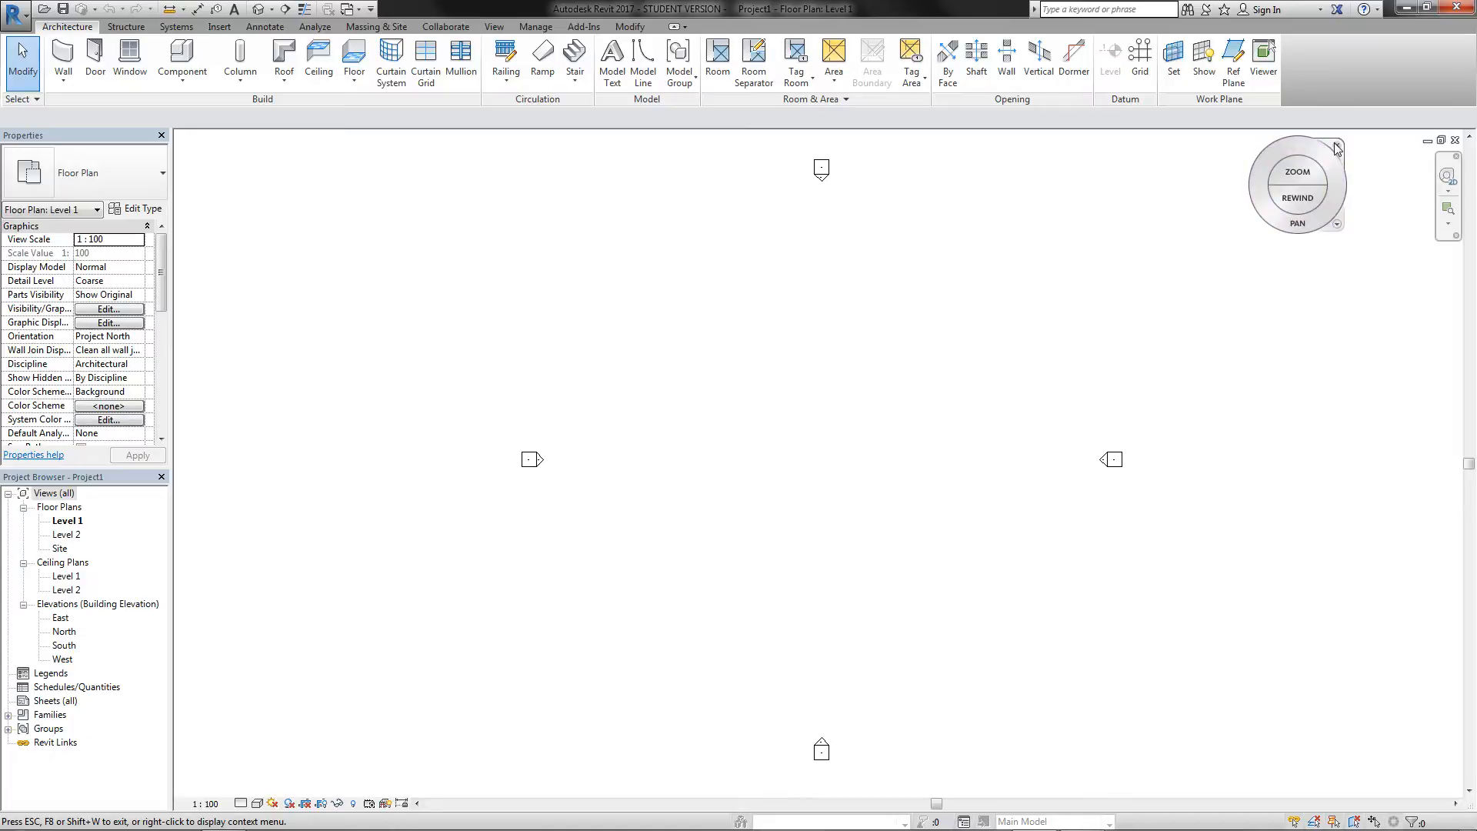
{"action": "left_click", "coordinate": [1337, 147]}
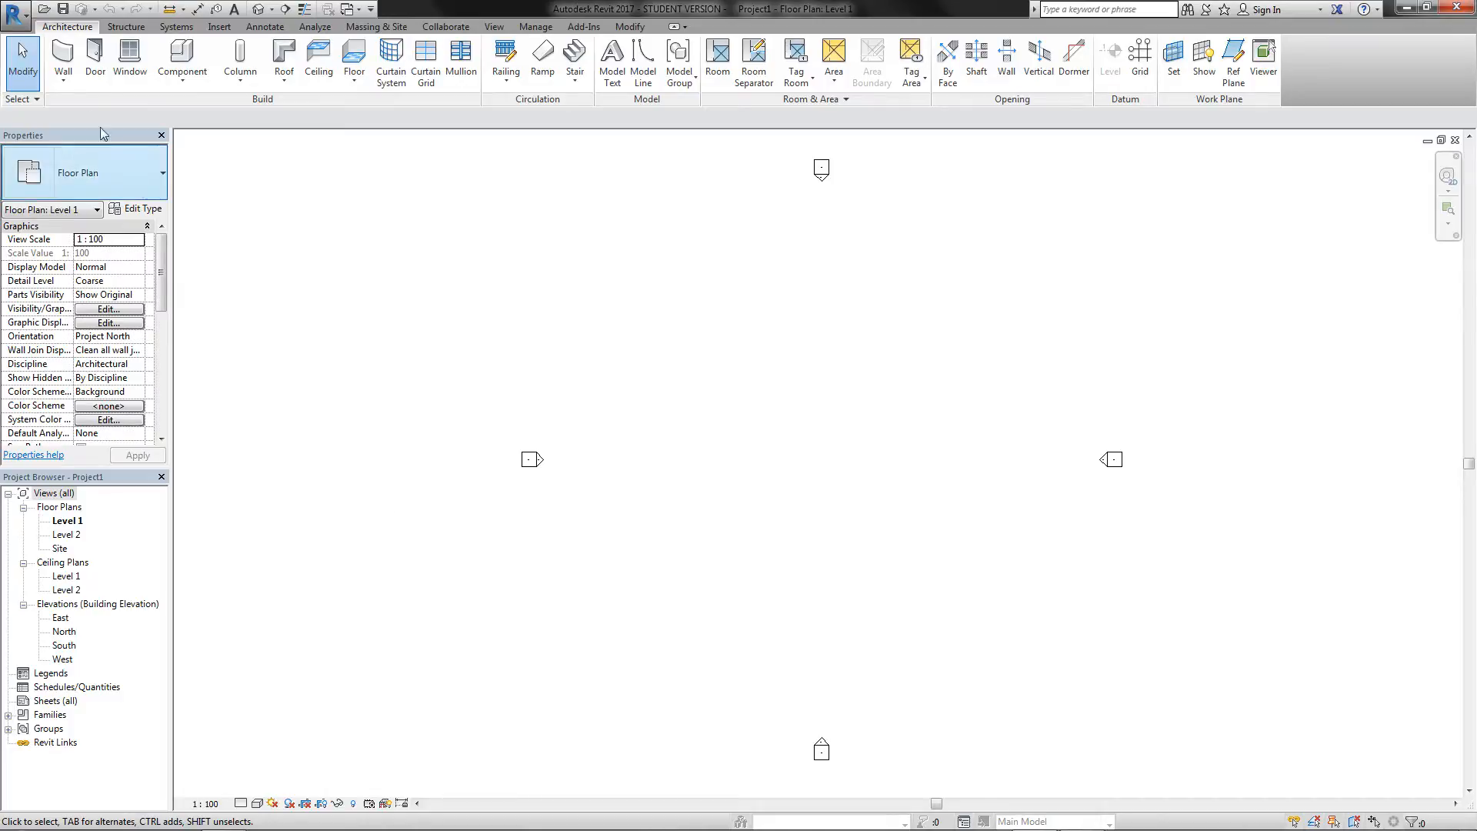
{"action": "left_click", "coordinate": [74, 519]}
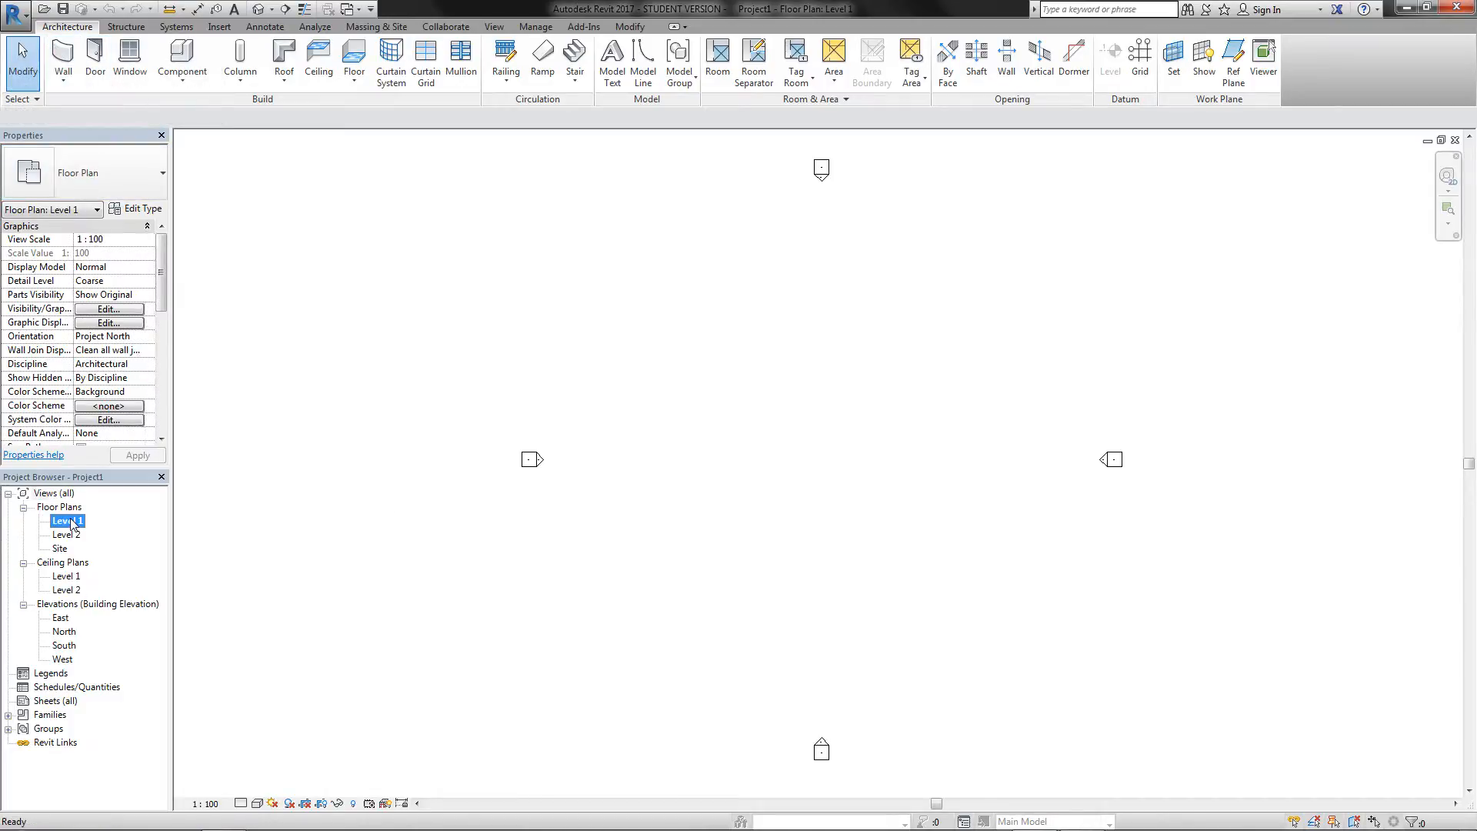
{"action": "left_click", "coordinate": [65, 55]}
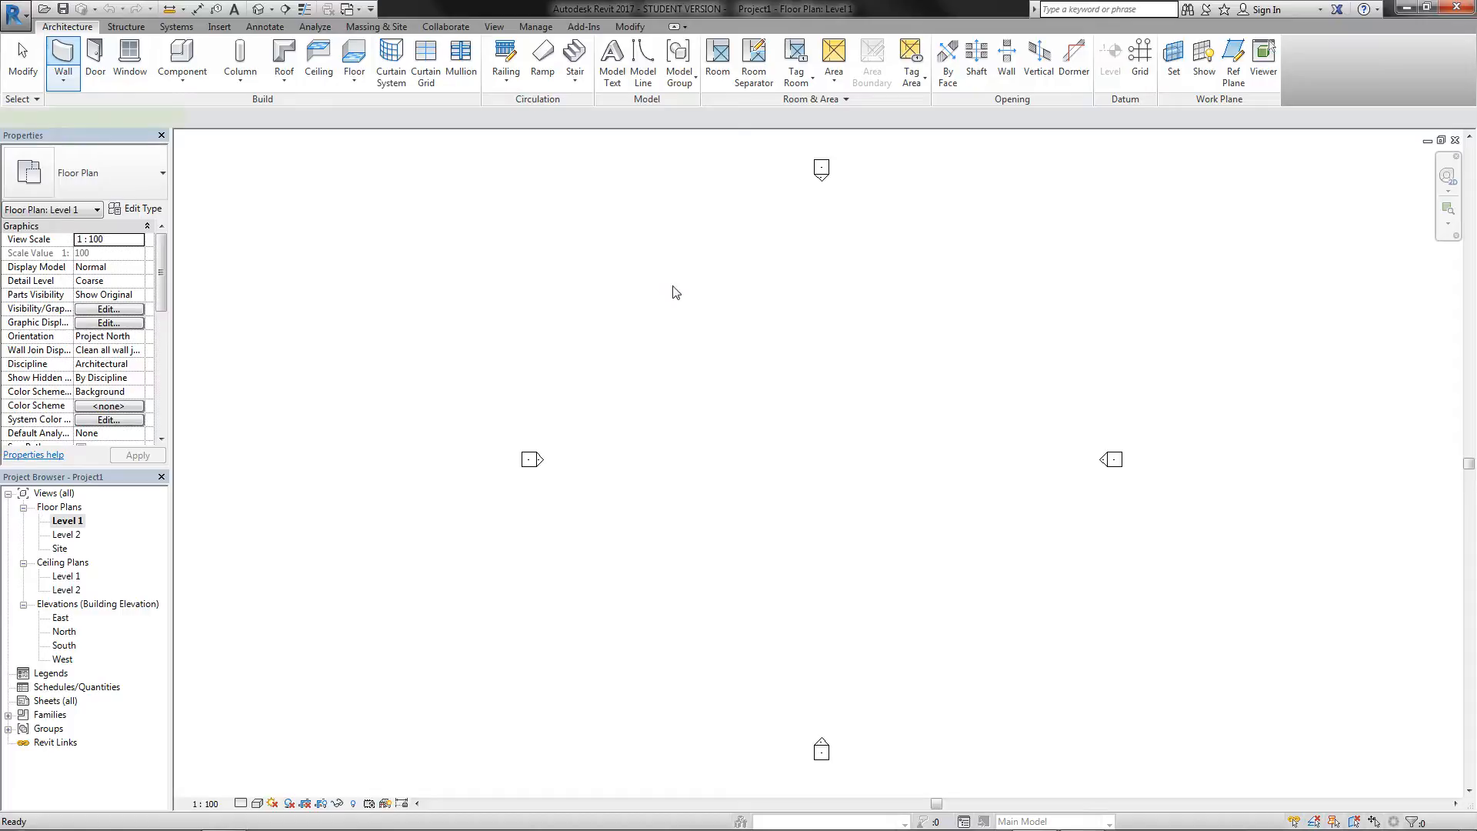
{"action": "left_click", "coordinate": [650, 287]}
{"action": "key", "text": "Escape"}
{"action": "key", "text": "Escape"}
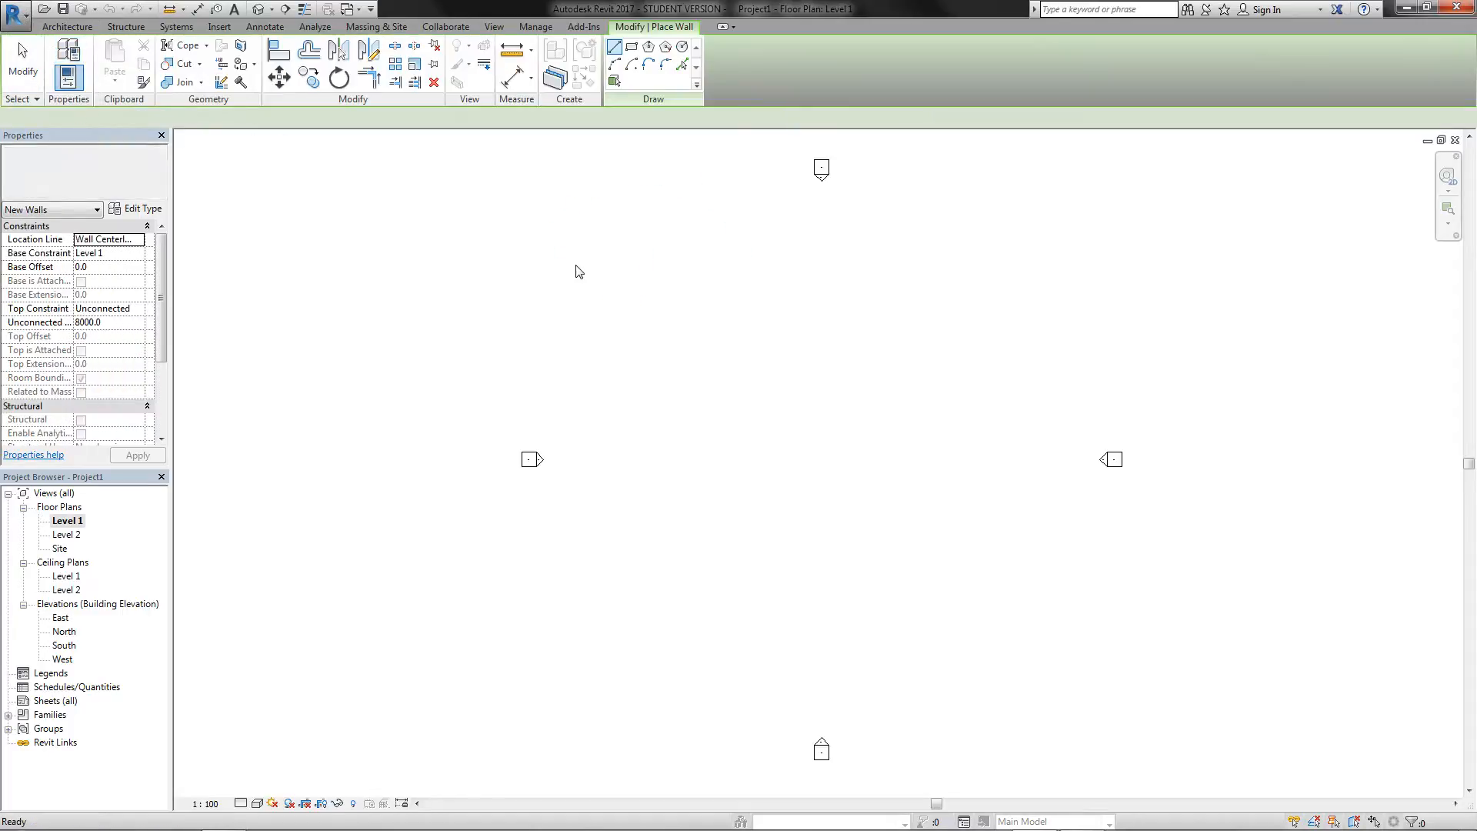
Step: Draw three chained Generic - 200mm Basic Walls on Level 1: an upper horizontal, a vertical, and a lower horizontal about 15500 mm long
{"action": "left_click", "coordinate": [63, 55]}
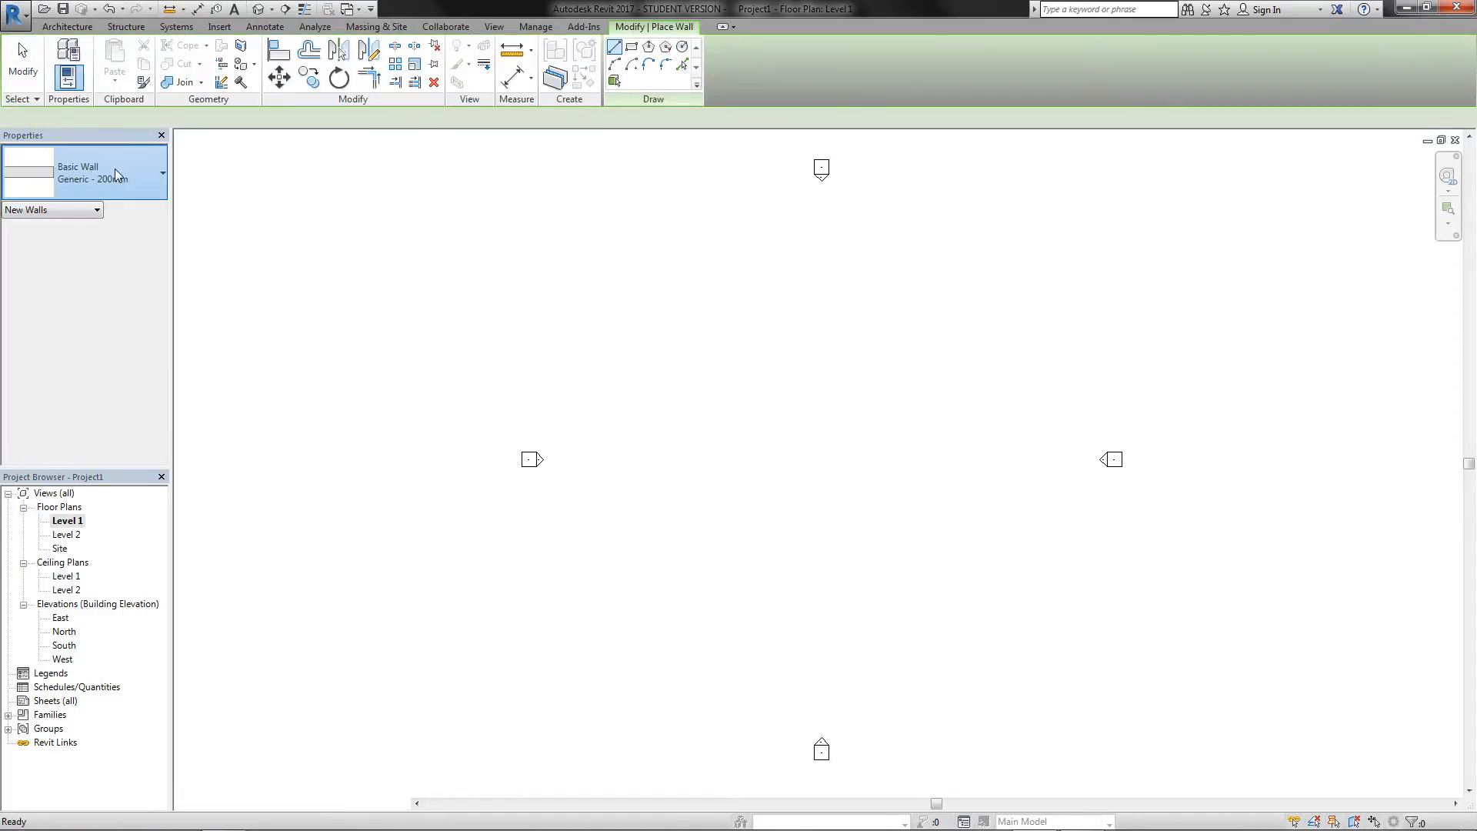
{"action": "left_click", "coordinate": [114, 168]}
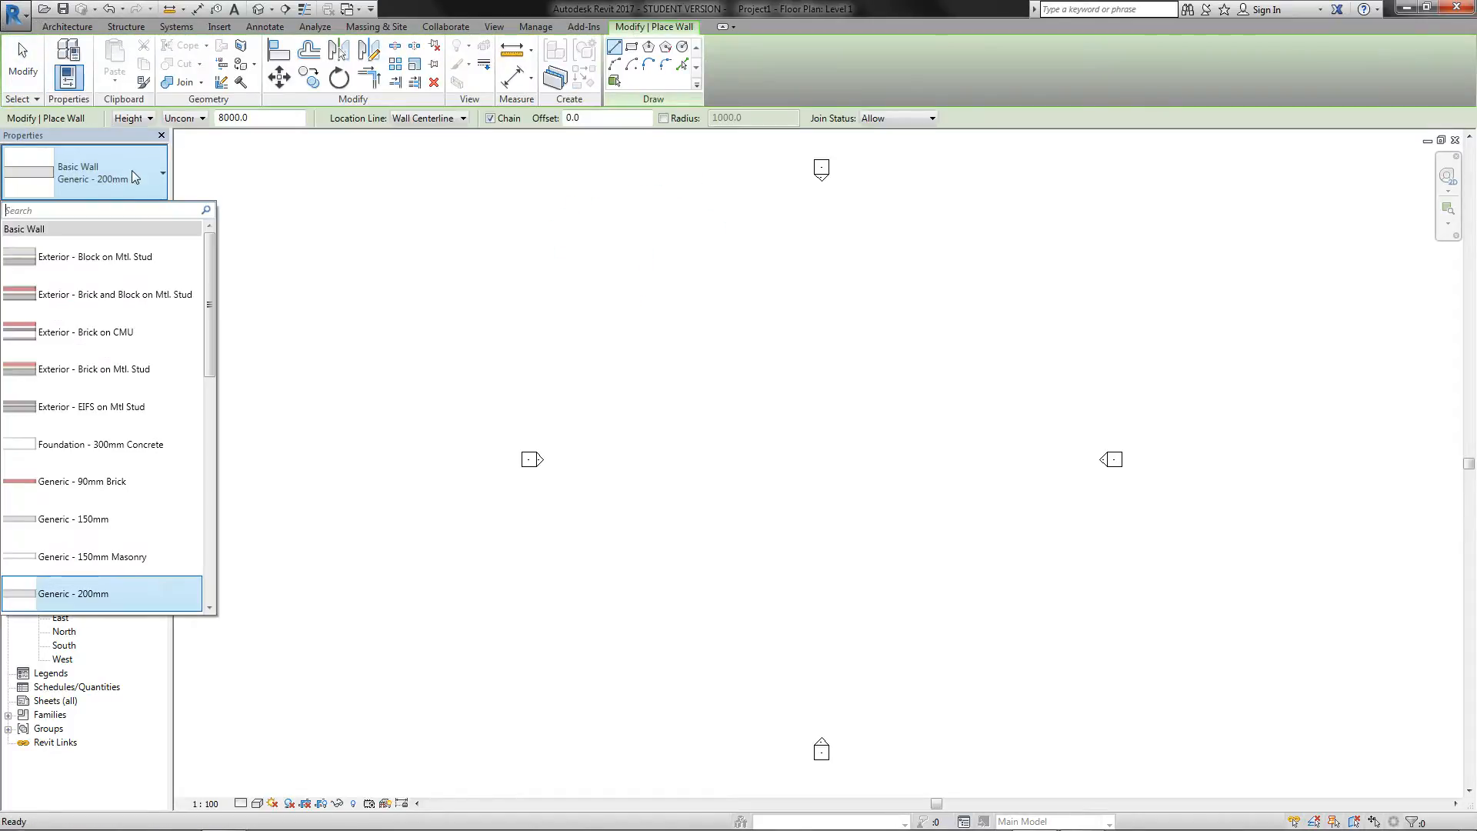
{"action": "left_click", "coordinate": [85, 593]}
{"action": "left_click", "coordinate": [668, 359]}
{"action": "left_click", "coordinate": [861, 359]}
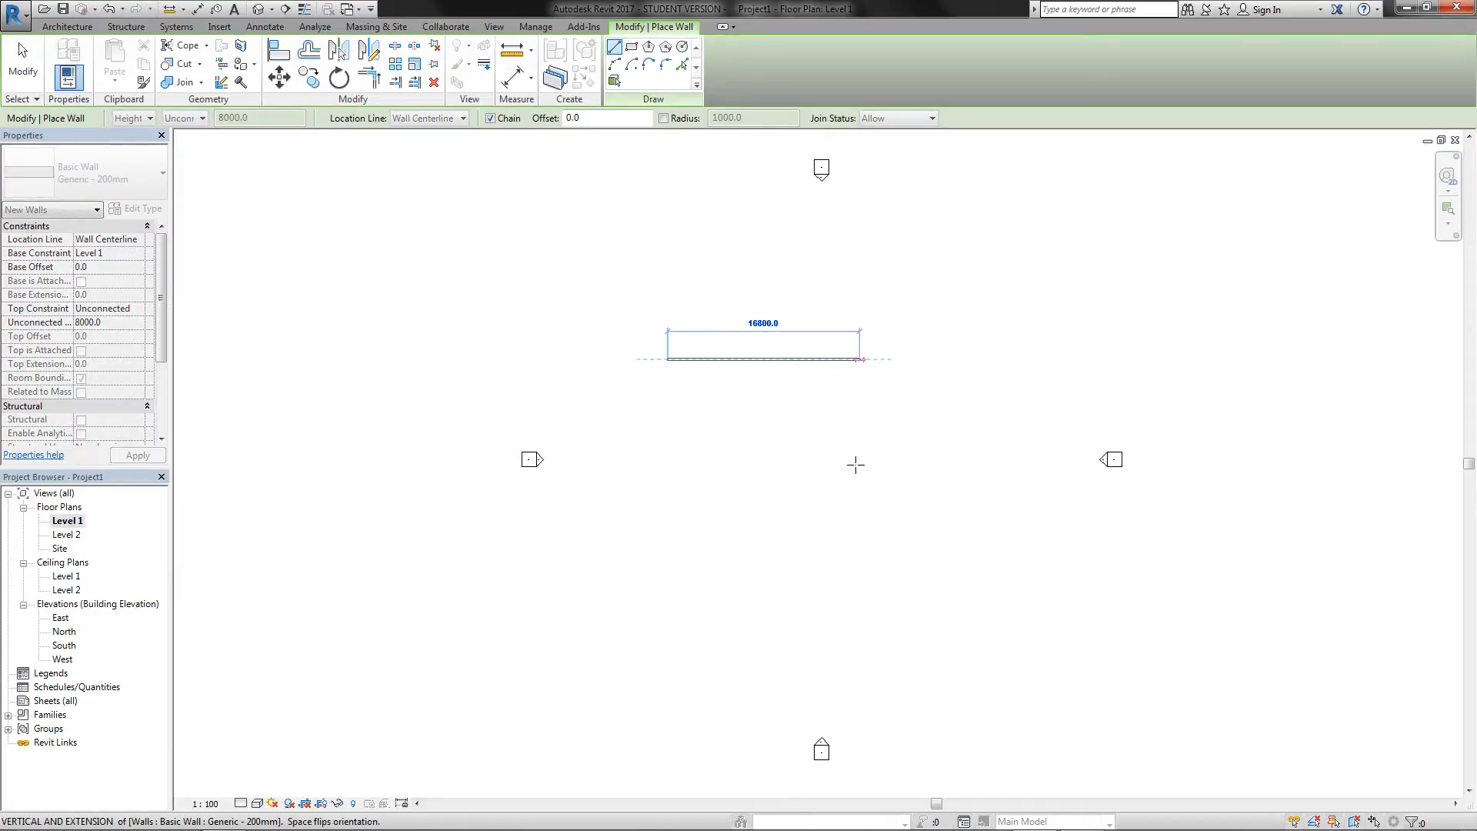
{"action": "left_click", "coordinate": [683, 480]}
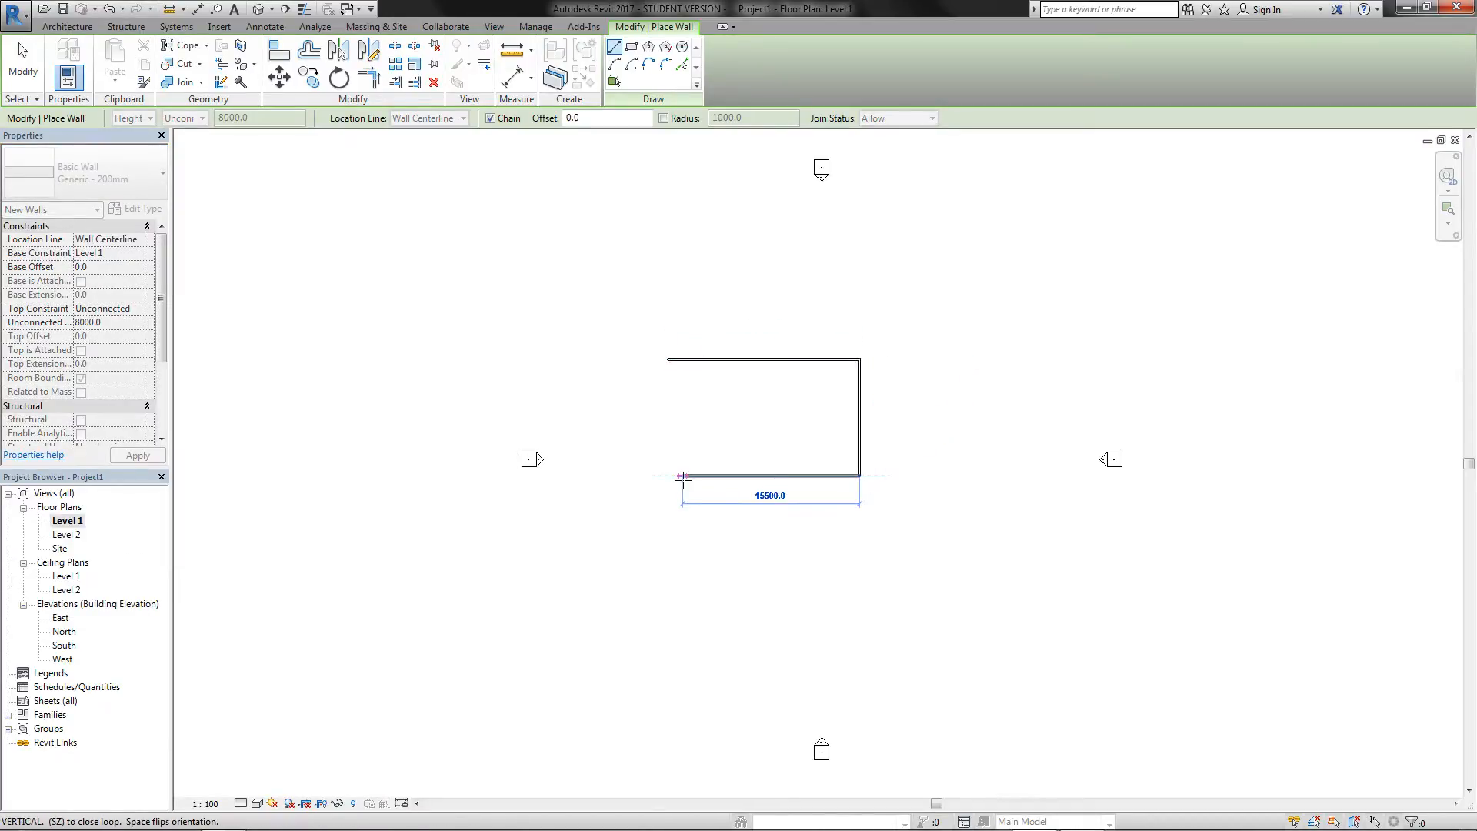
{"action": "left_click", "coordinate": [682, 477]}
Step: Close the wall outline with an angled wall about 7300 mm long and two slanted walls forming an inward notch up to the starting endpoint
{"action": "scroll", "coordinate": [666, 409], "scroll_direction": "up", "scroll_amount": 2}
{"action": "scroll", "coordinate": [668, 406], "scroll_direction": "up", "scroll_amount": 1}
{"action": "left_click", "coordinate": [577, 439]}
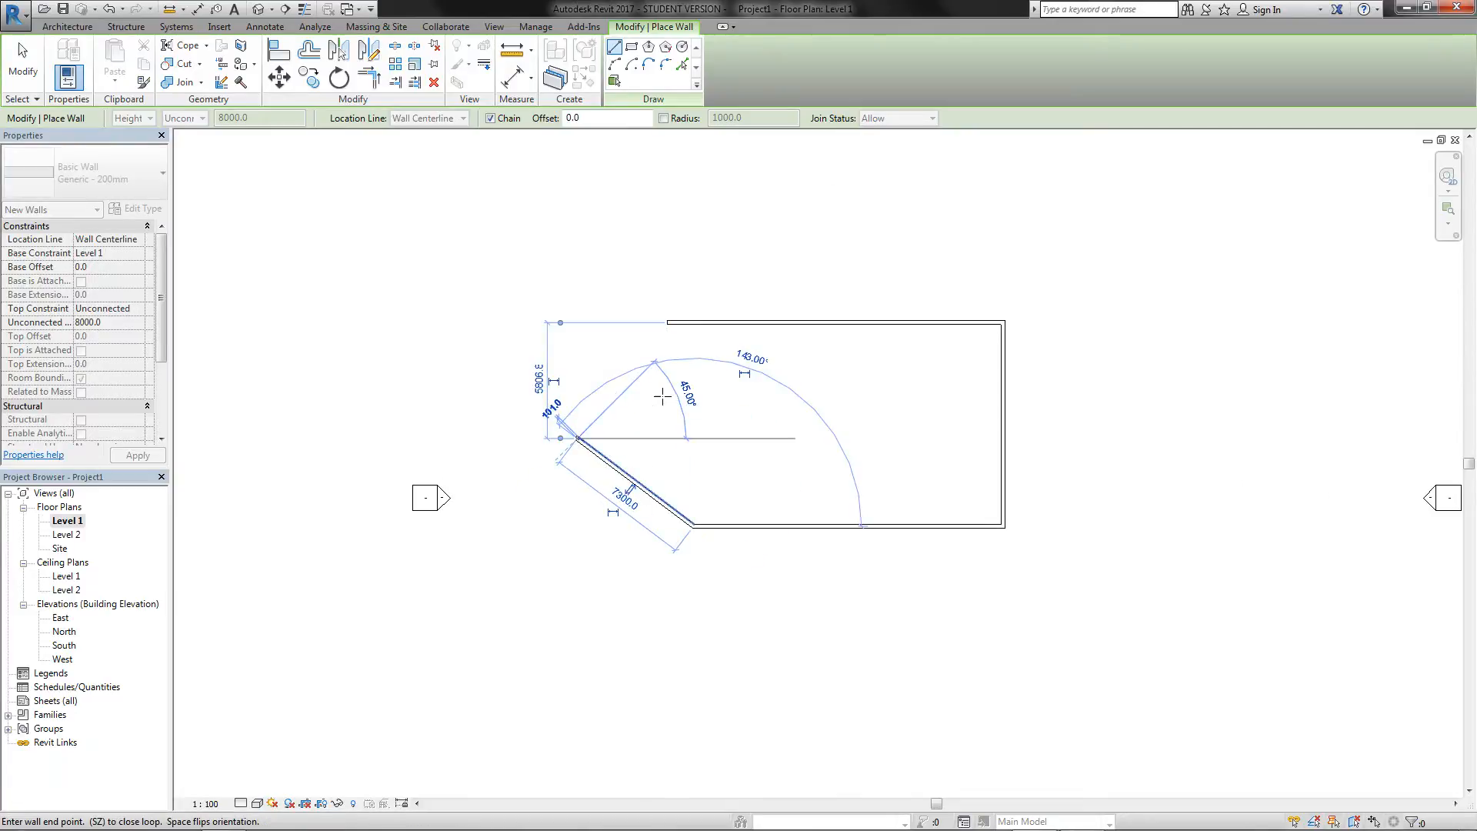
{"action": "left_click", "coordinate": [724, 402]}
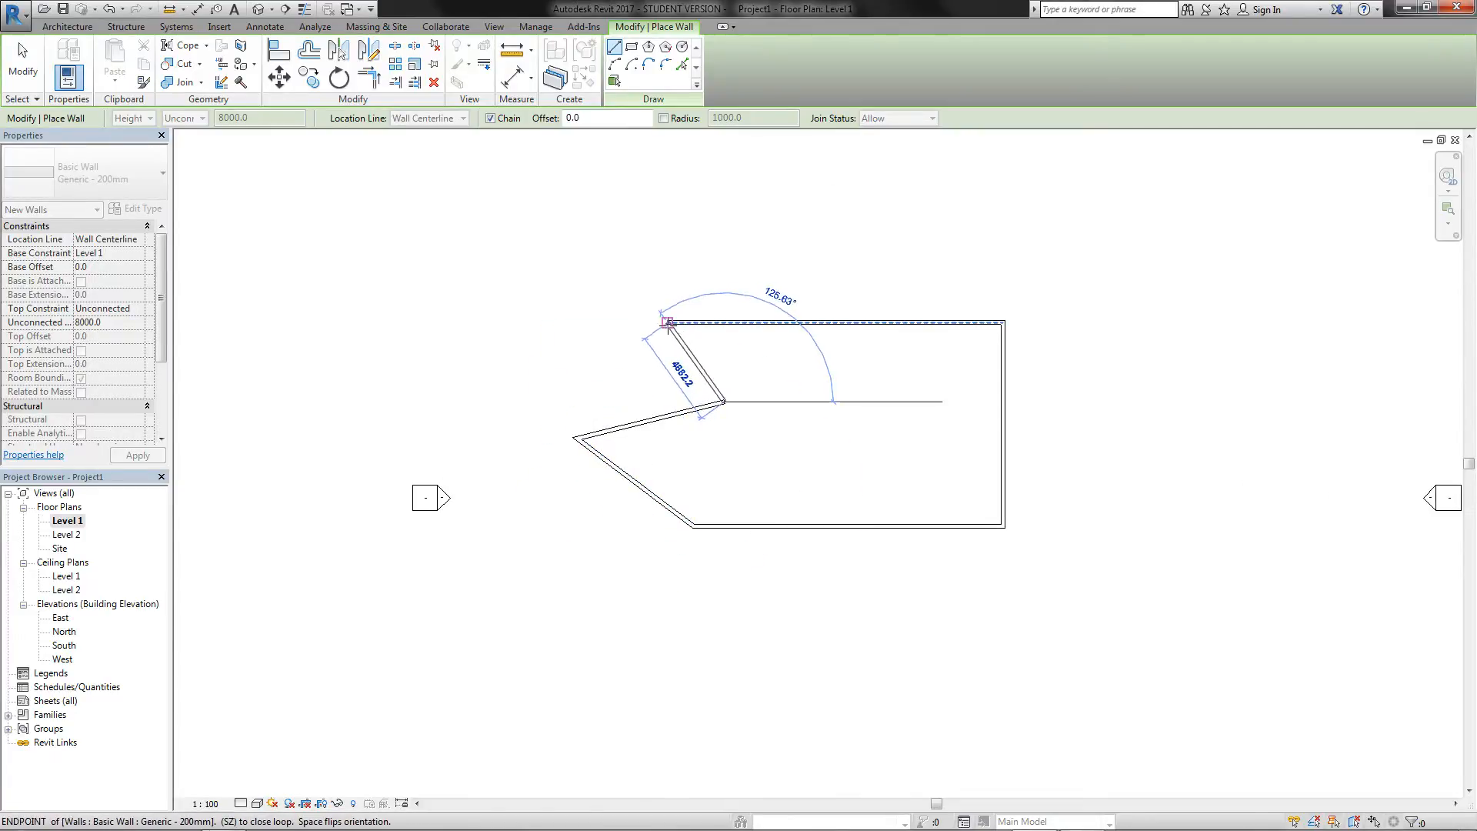
{"action": "left_click", "coordinate": [668, 322]}
{"action": "key", "text": "Escape"}
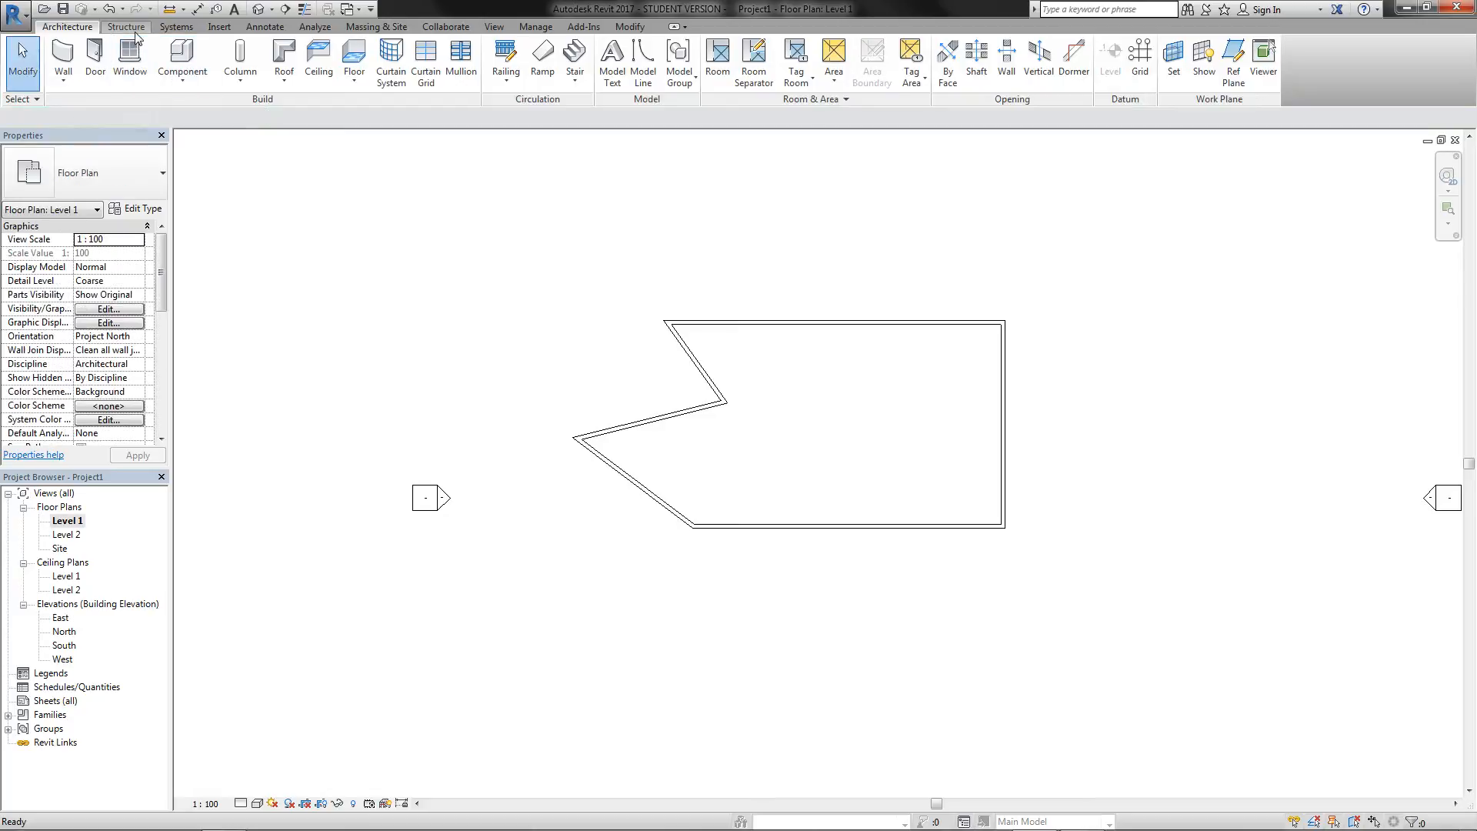
Step: Place M_Single-Flush 0915 x 2134mm doors in the upper horizontal, vertical and lower horizontal walls
{"action": "left_click", "coordinate": [127, 26]}
{"action": "left_click", "coordinate": [67, 26]}
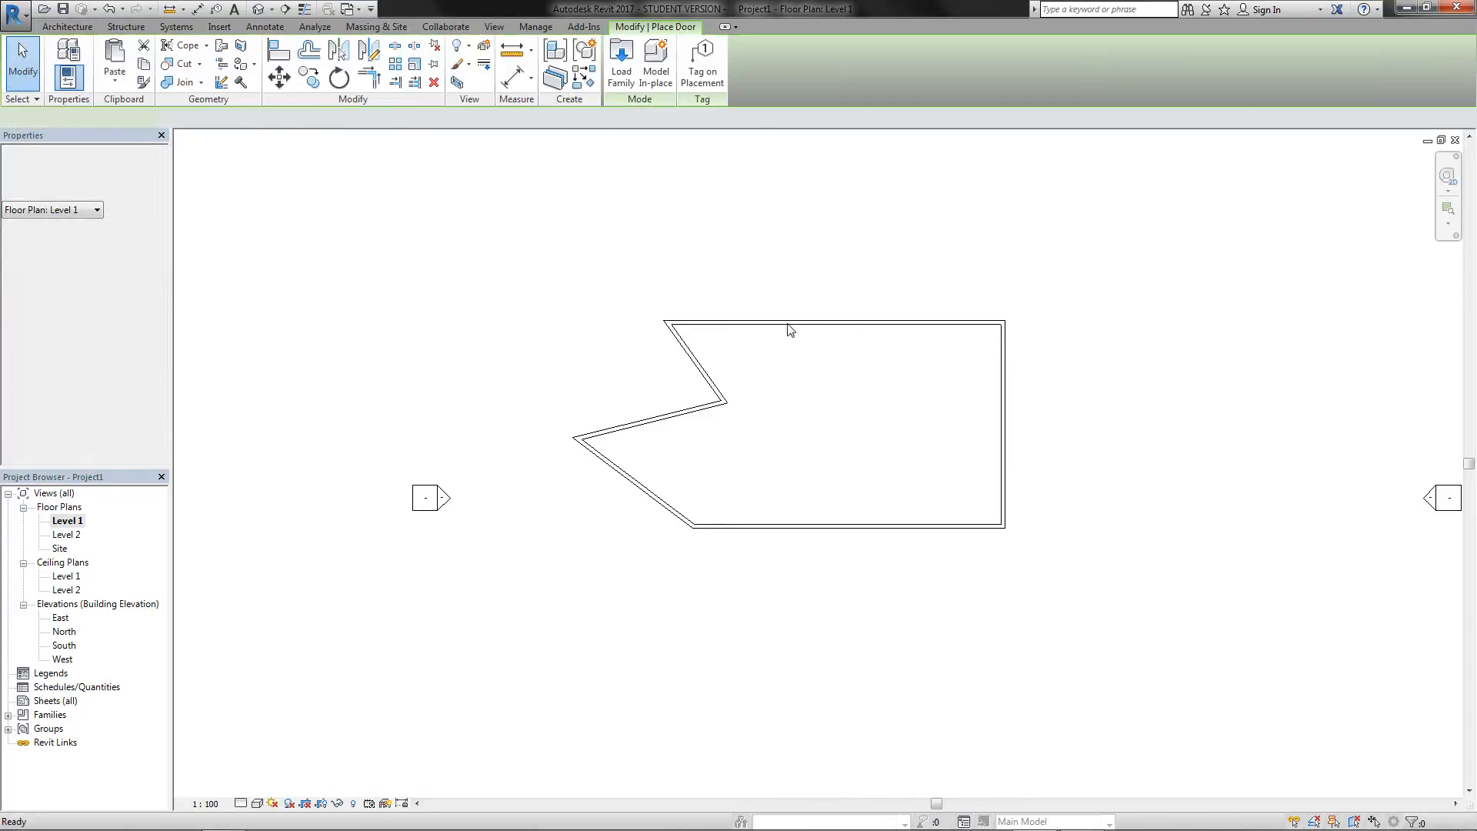
{"action": "left_click", "coordinate": [1001, 466]}
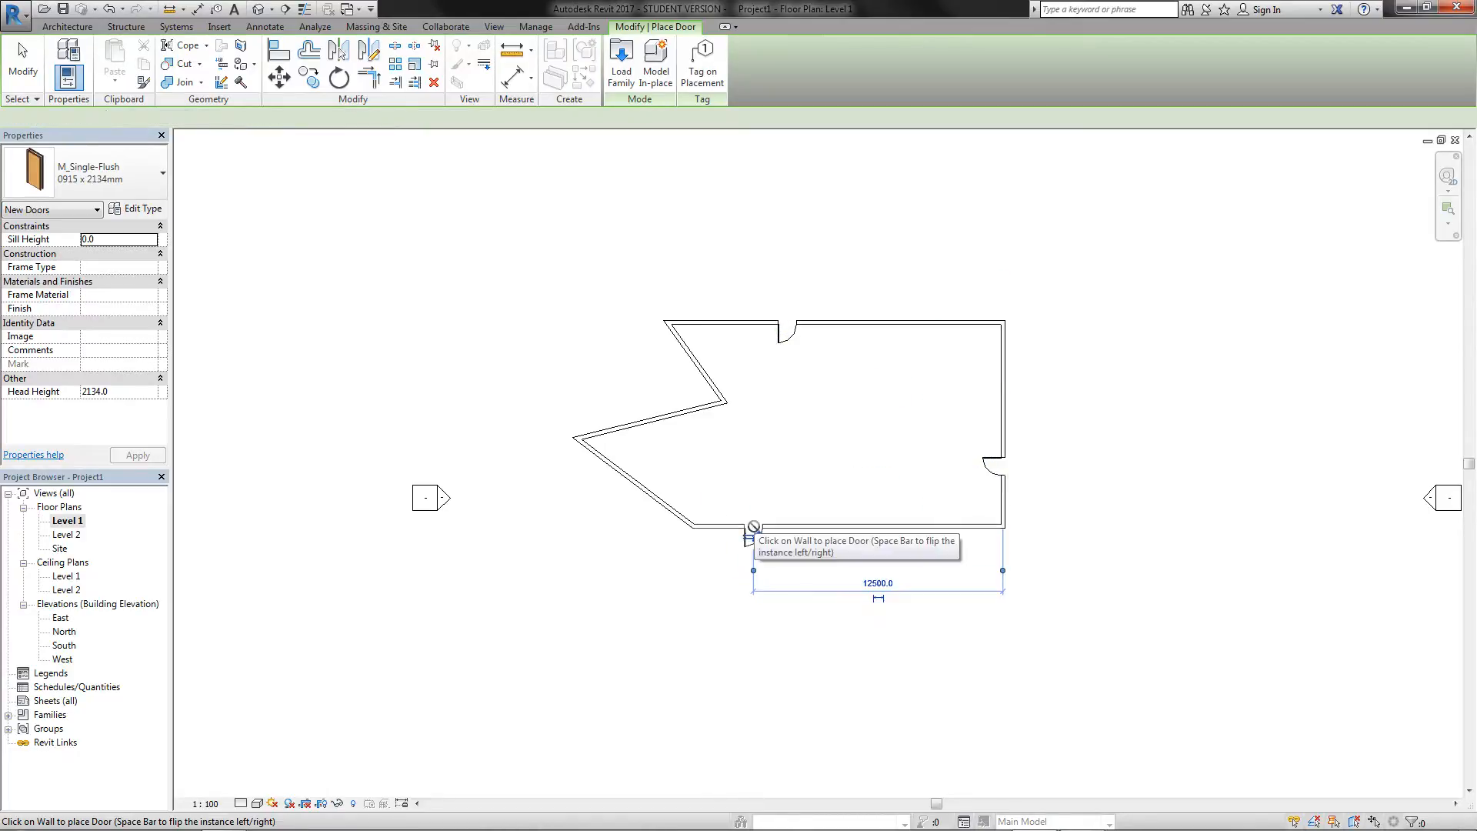
{"action": "left_click", "coordinate": [752, 528]}
{"action": "key", "text": "Escape"}
{"action": "key", "text": "Escape"}
Step: Place M_Fixed 0406 x 0610mm windows in the upper horizontal wall, the notch's lower slanted wall and the lower angled wall
{"action": "left_click", "coordinate": [129, 56]}
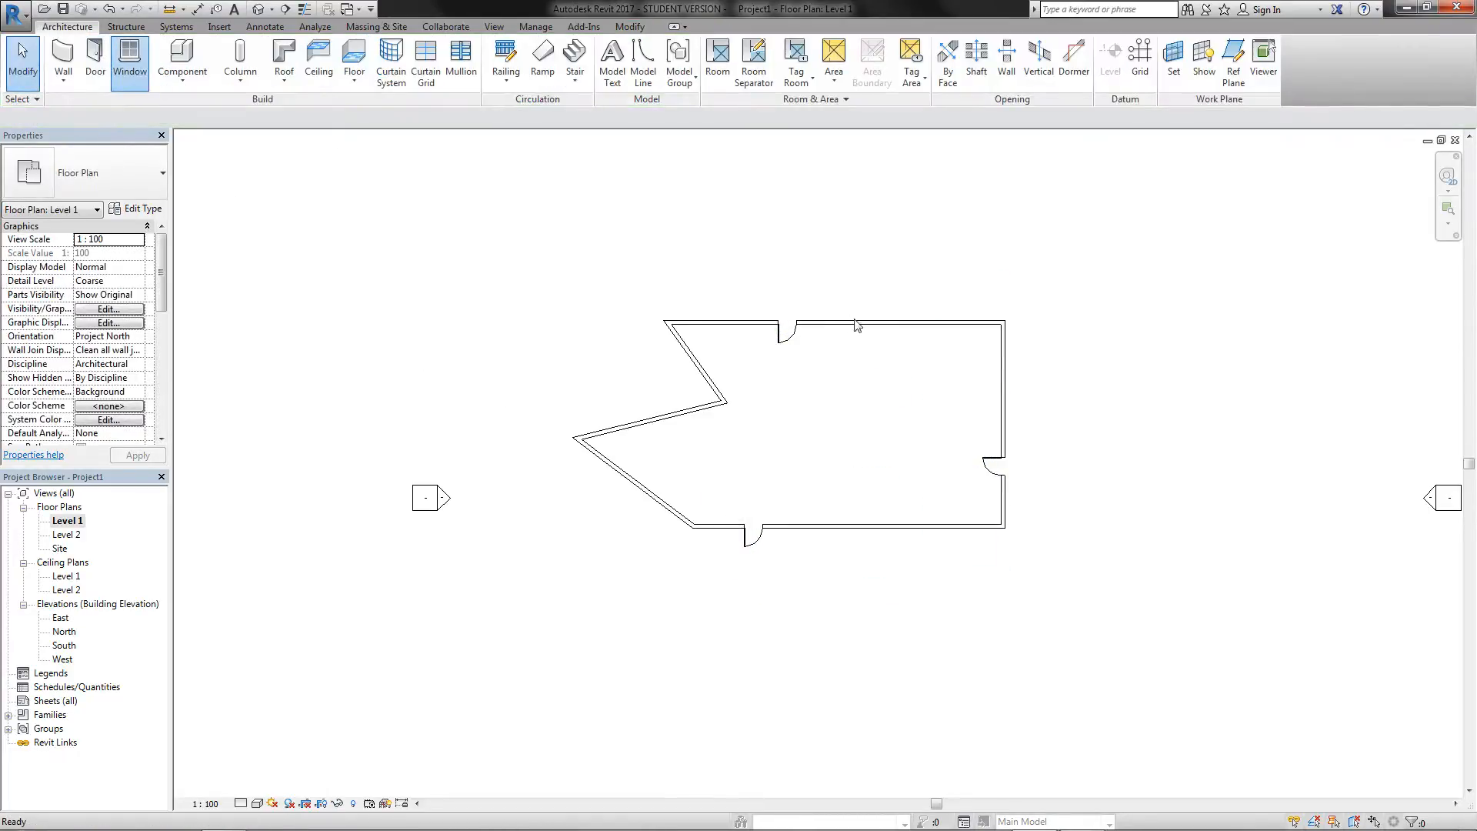
{"action": "left_click", "coordinate": [681, 413]}
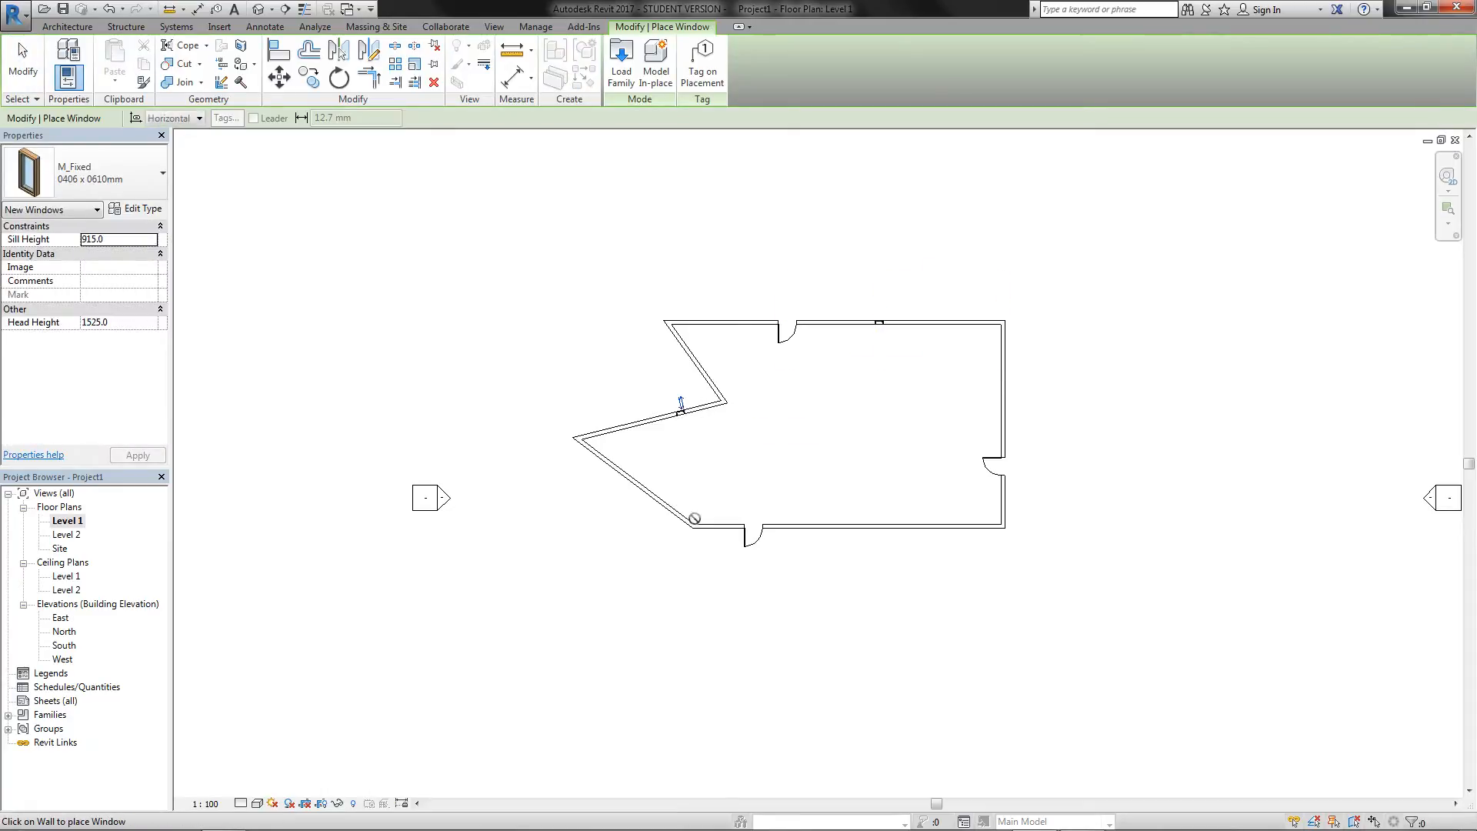
{"action": "left_click", "coordinate": [666, 502]}
{"action": "key", "text": "Escape"}
{"action": "key", "text": "Escape"}
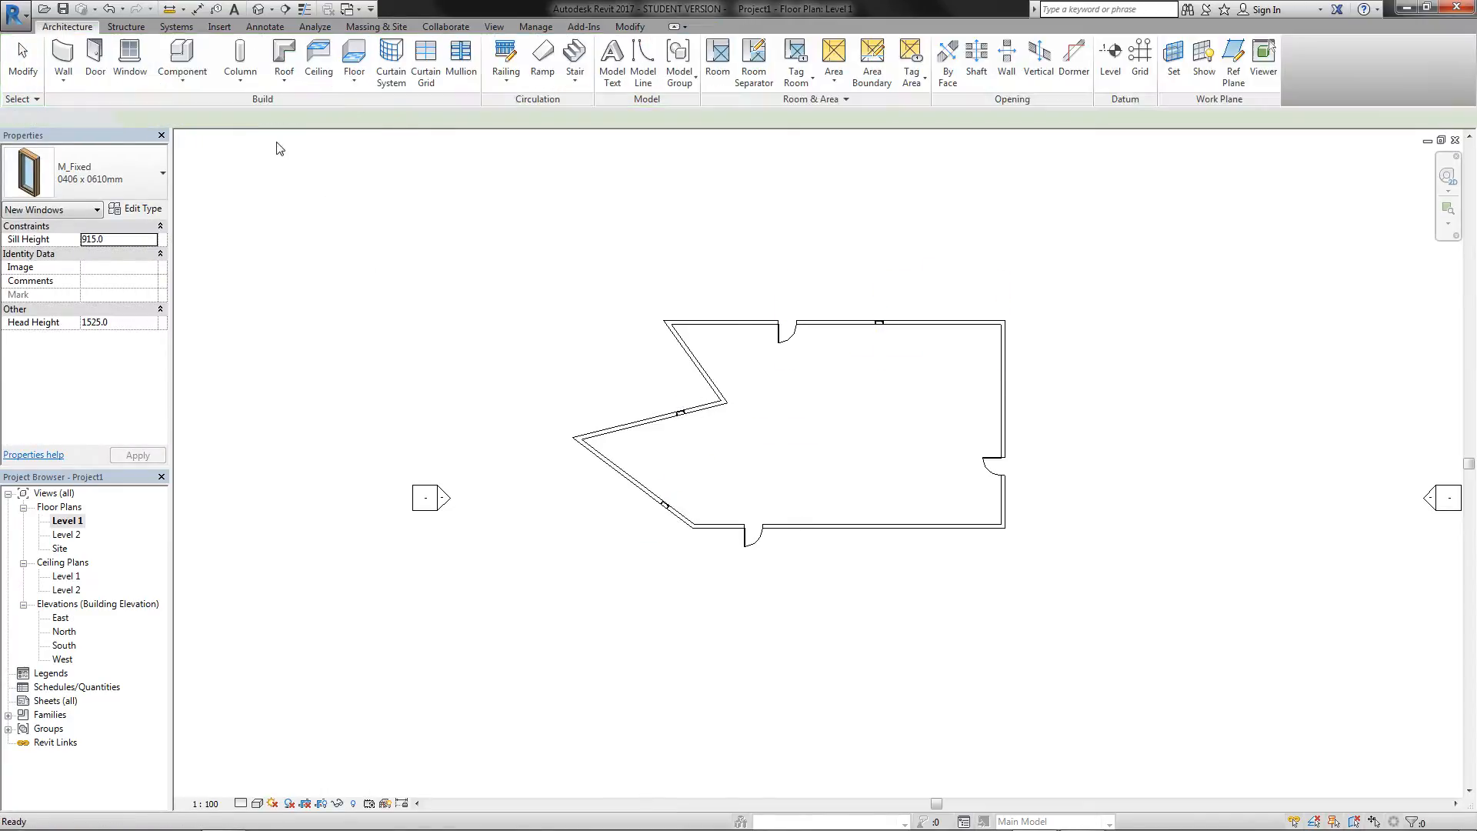
Step: Draw a vertical partition wall about 4100 mm from the outer vertical wall, and a slightly sloping partition from the notch's inner corner to it
{"action": "left_click", "coordinate": [57, 55]}
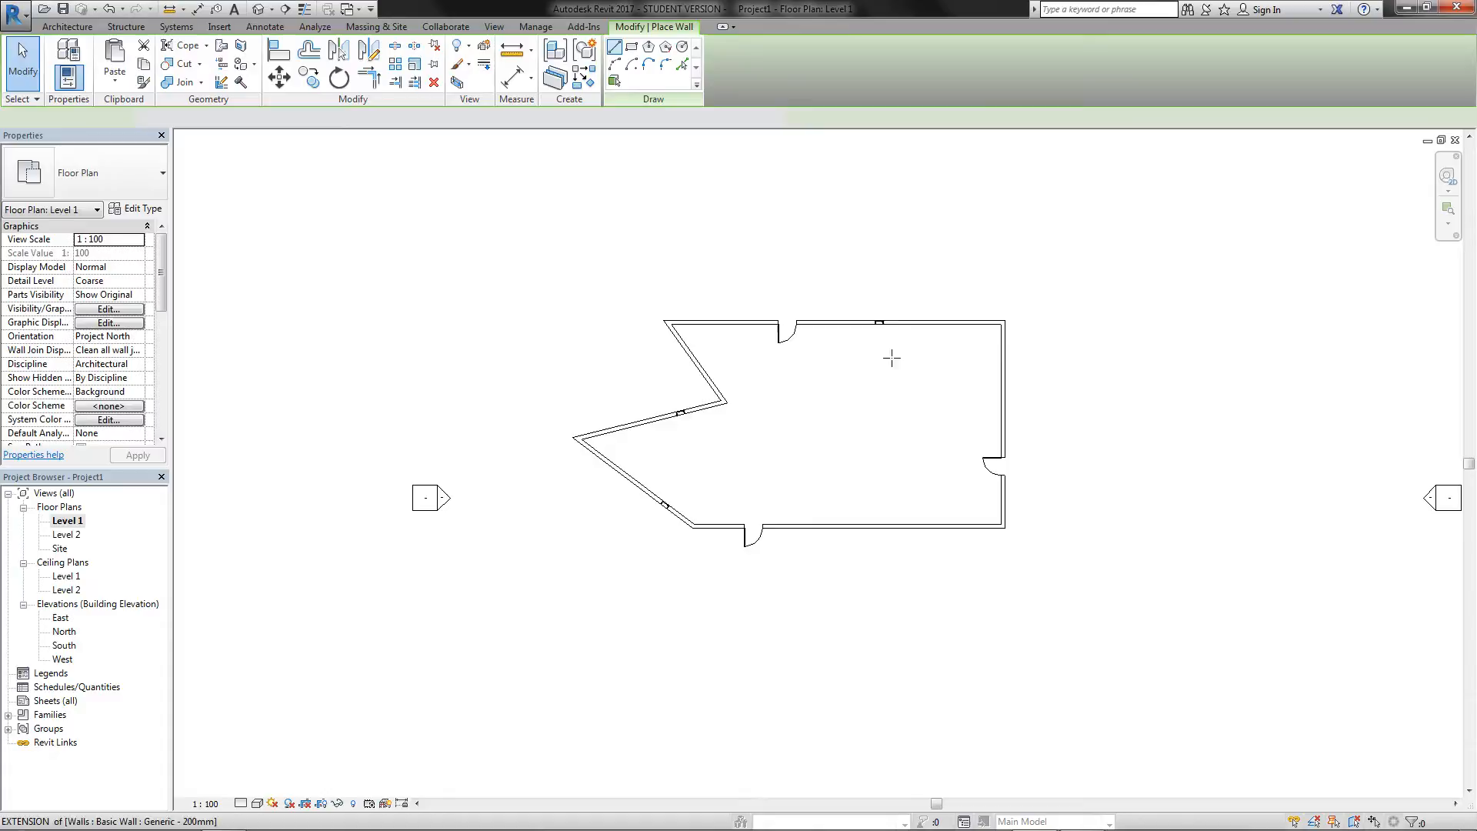
{"action": "left_click", "coordinate": [921, 323]}
{"action": "left_click", "coordinate": [915, 525]}
{"action": "key", "text": "Escape"}
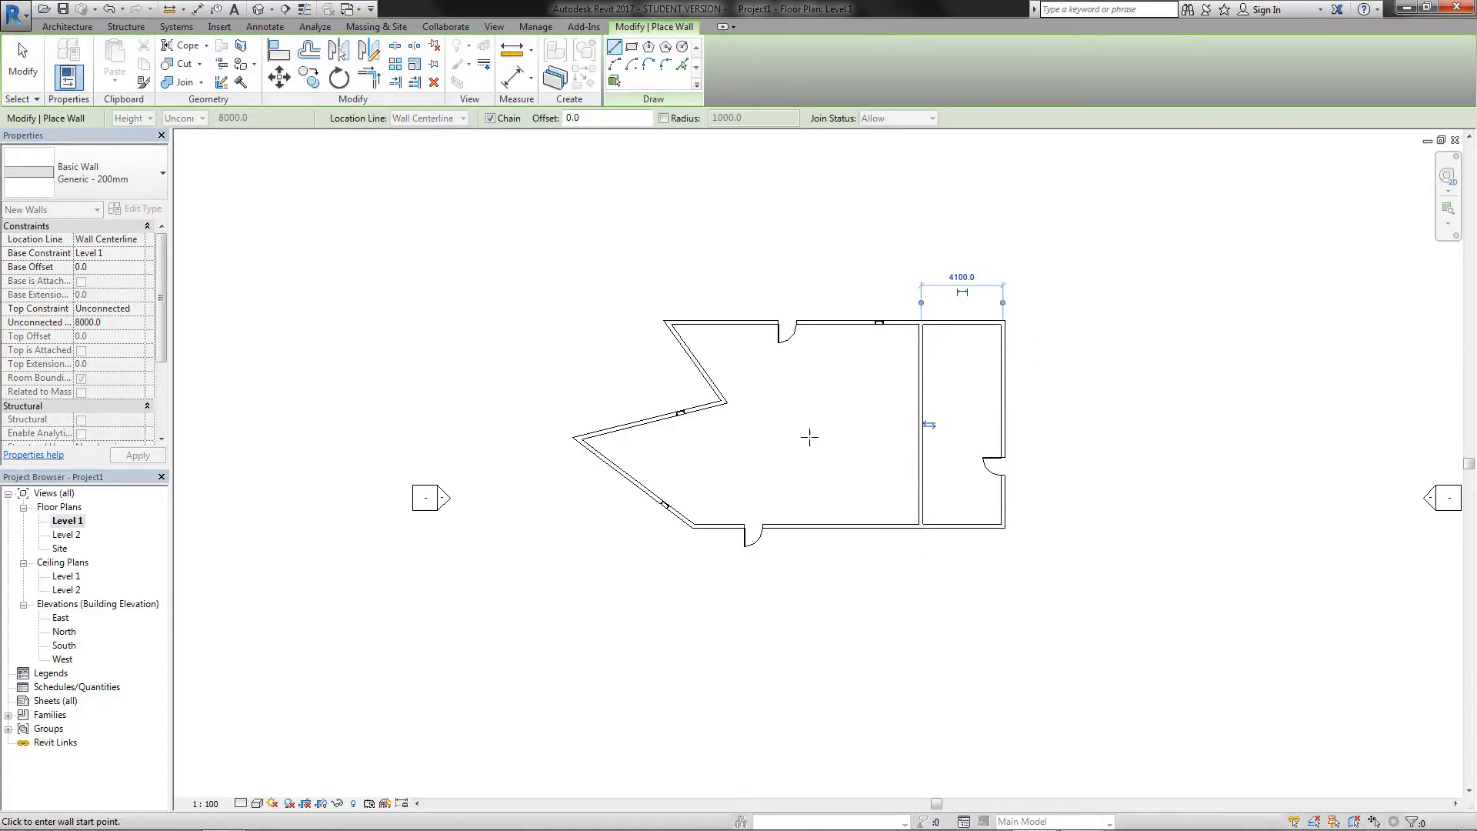
{"action": "left_click", "coordinate": [725, 401]}
{"action": "left_click", "coordinate": [920, 410]}
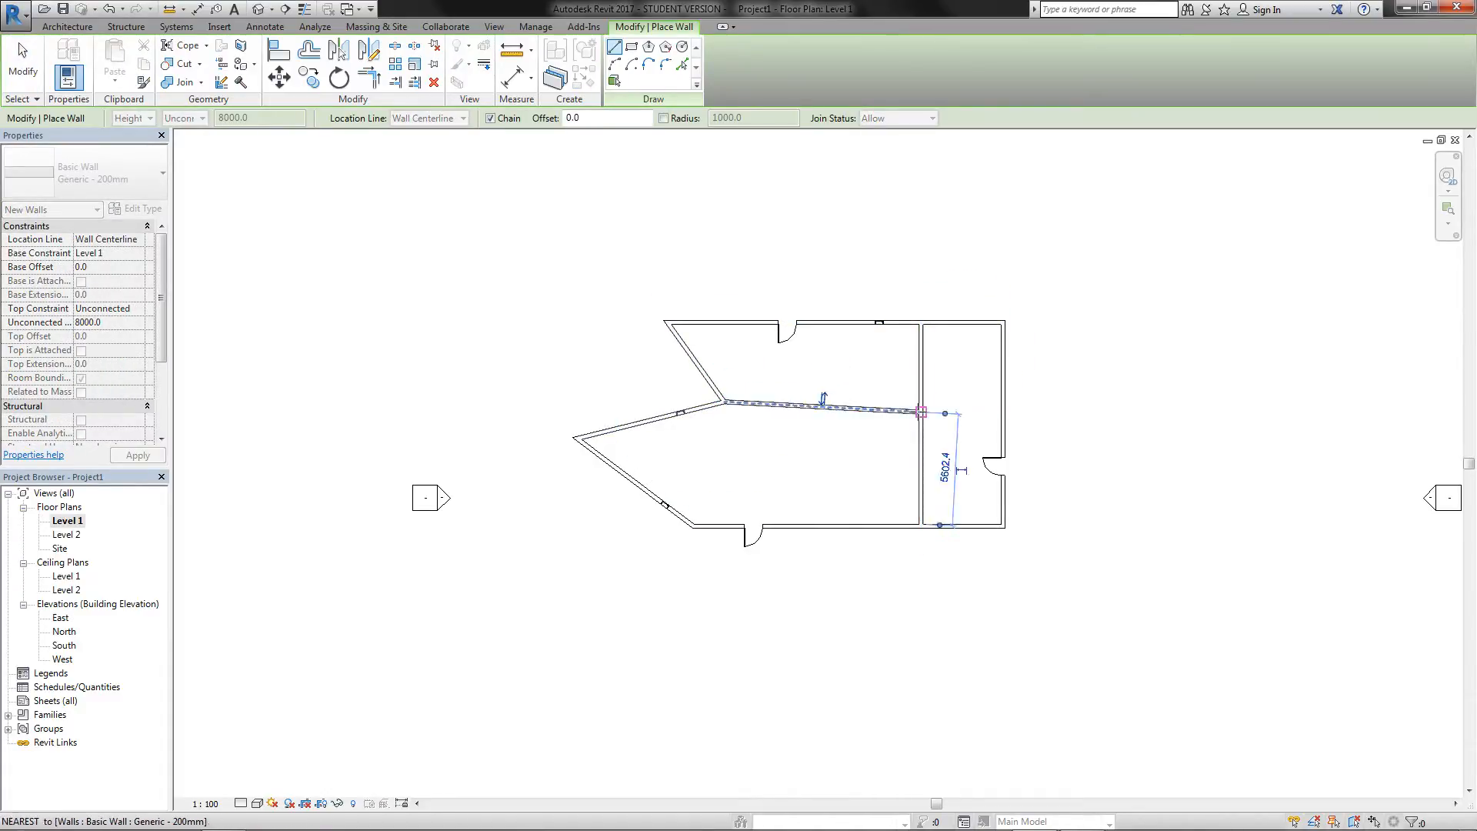
{"action": "key", "text": "Escape"}
{"action": "key", "text": "Escape"}
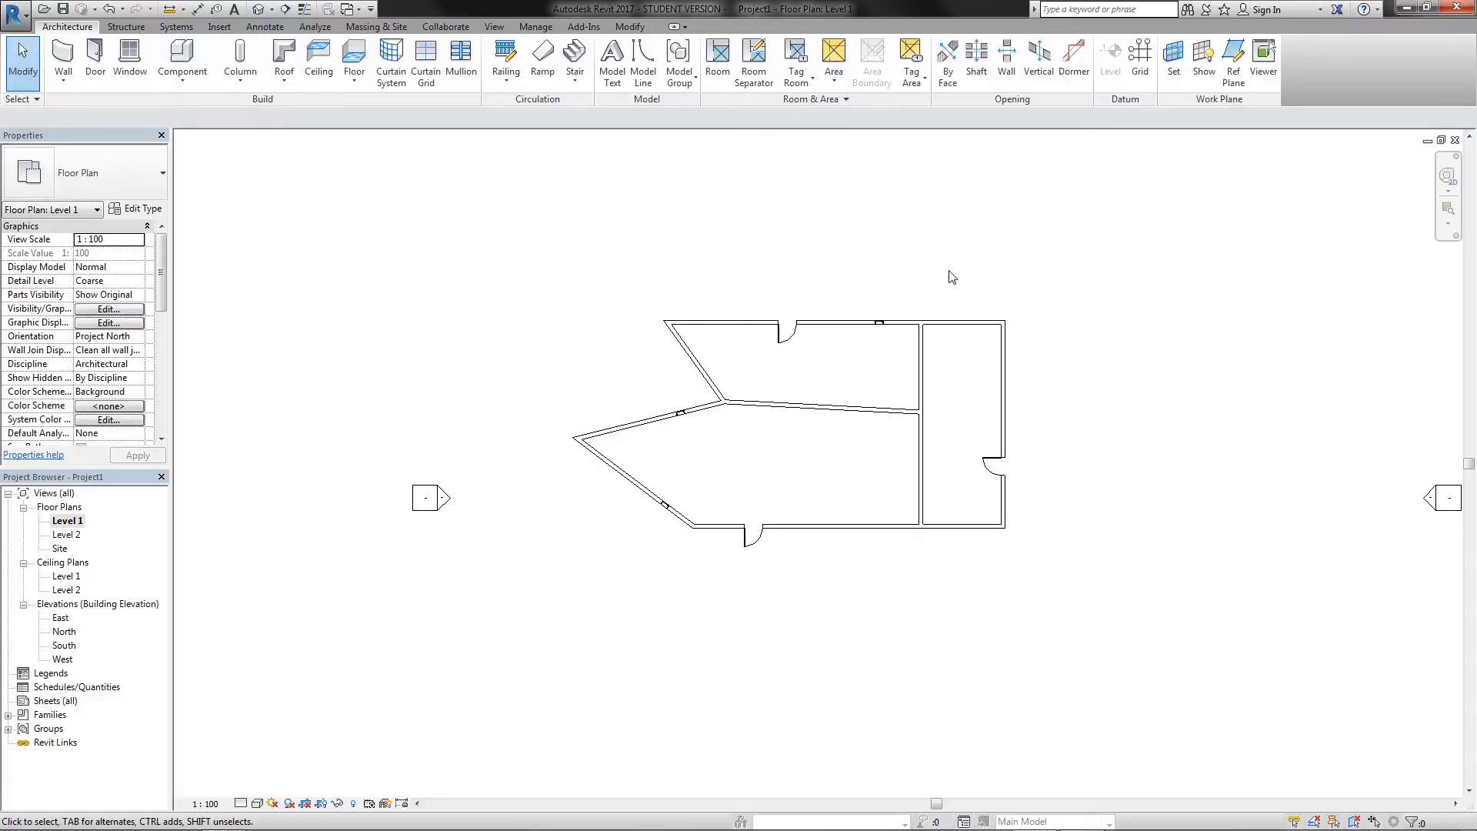
Step: Copy all the walls, doors and windows of the plan and paste them aligned to Level 2
{"action": "left_click_drag", "start_coordinate": [1044, 267], "coordinate": [537, 653]}
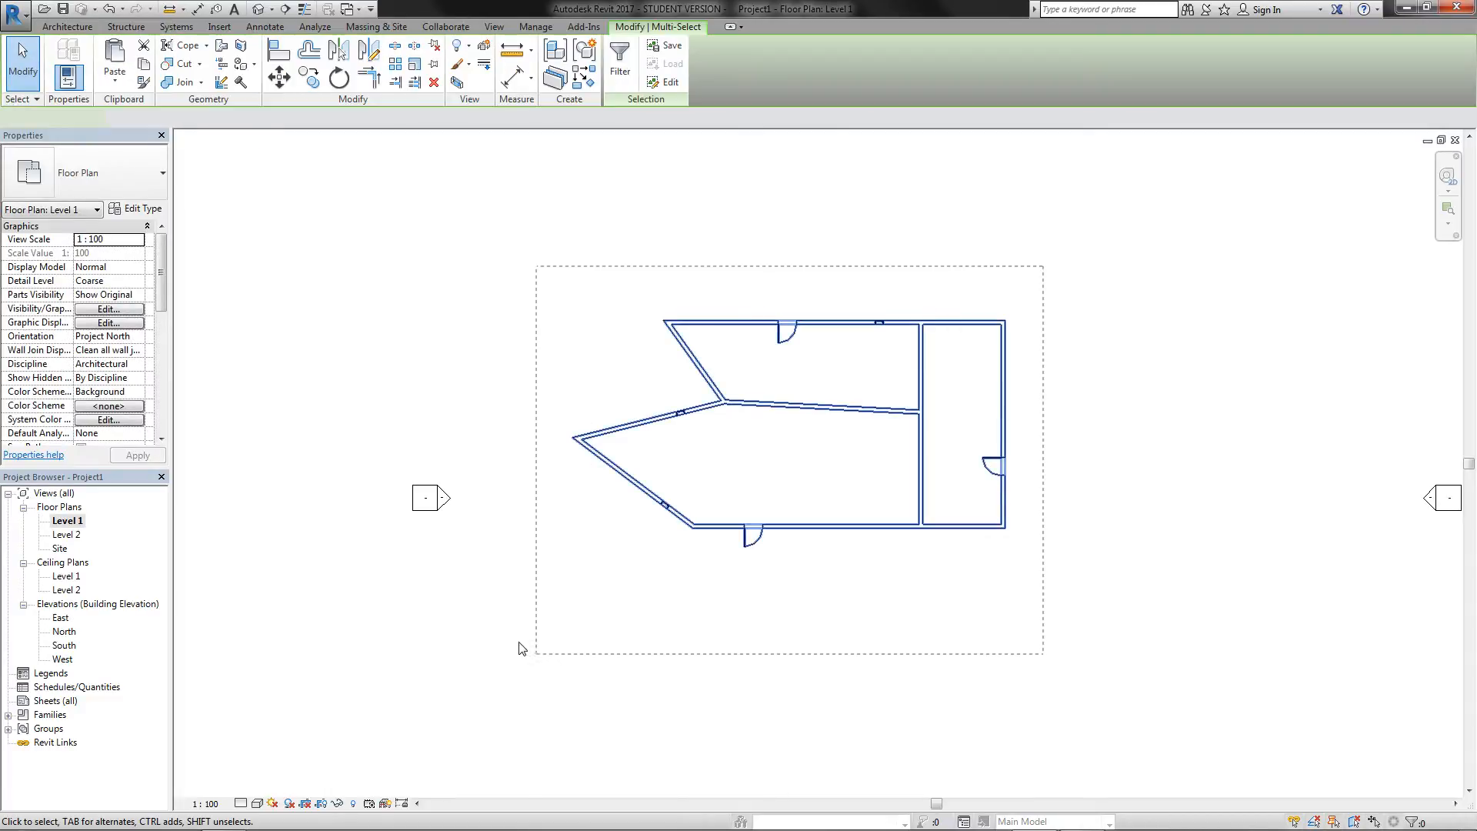
{"action": "left_click", "coordinate": [144, 65]}
{"action": "left_click", "coordinate": [123, 85]}
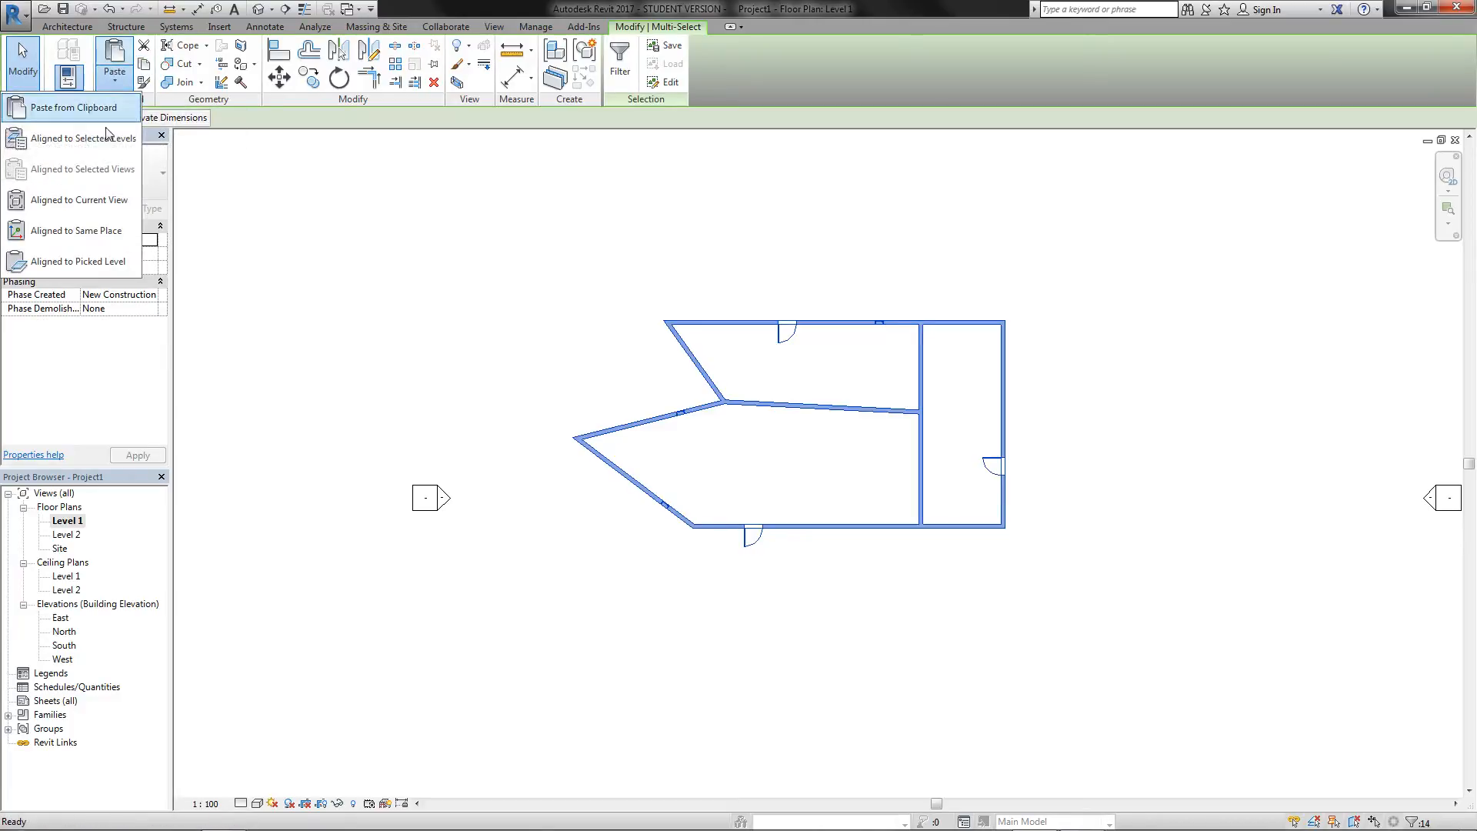
{"action": "left_click", "coordinate": [138, 140]}
{"action": "left_click", "coordinate": [659, 329]}
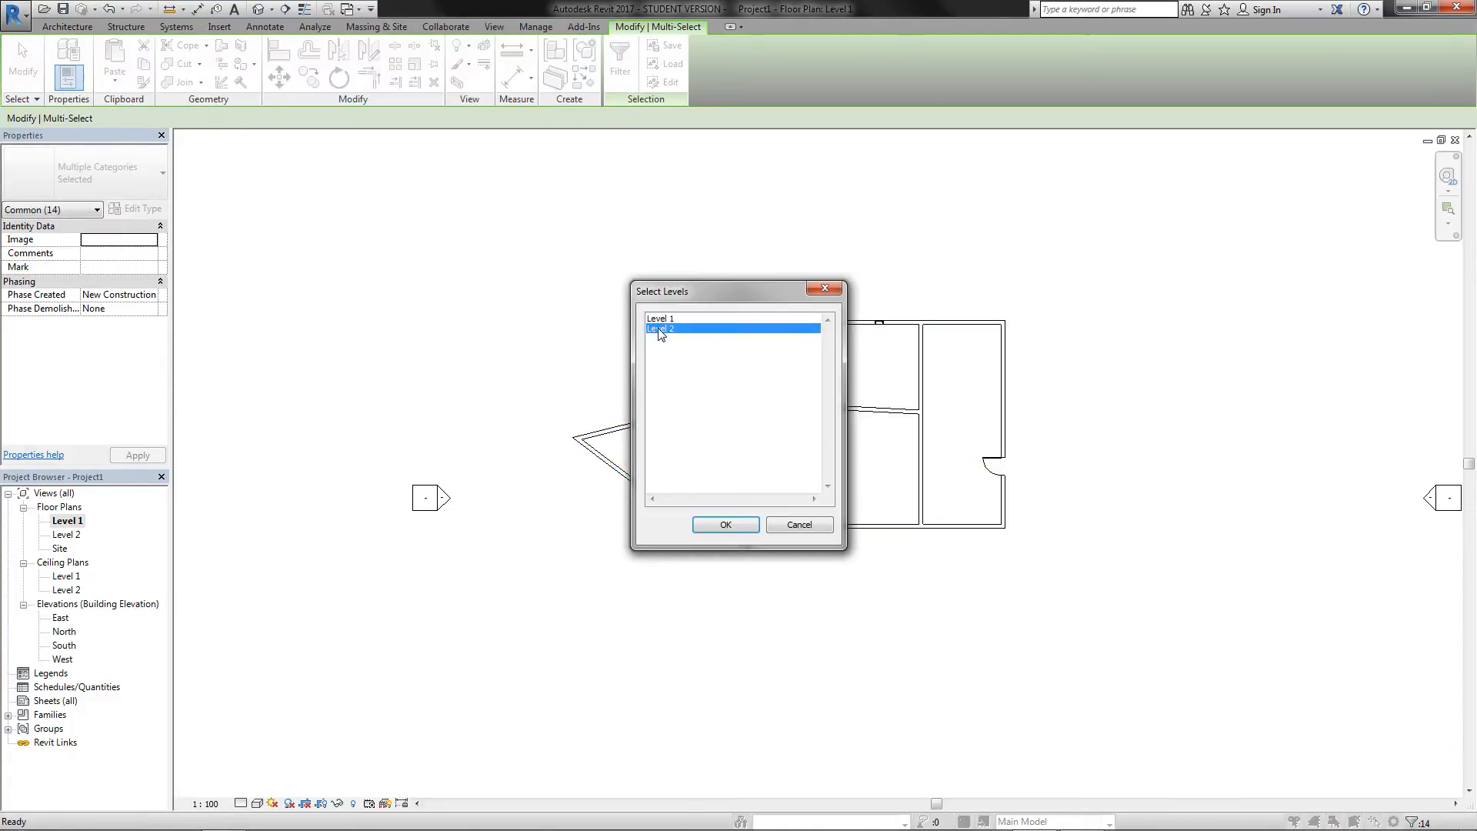
{"action": "left_click", "coordinate": [726, 526]}
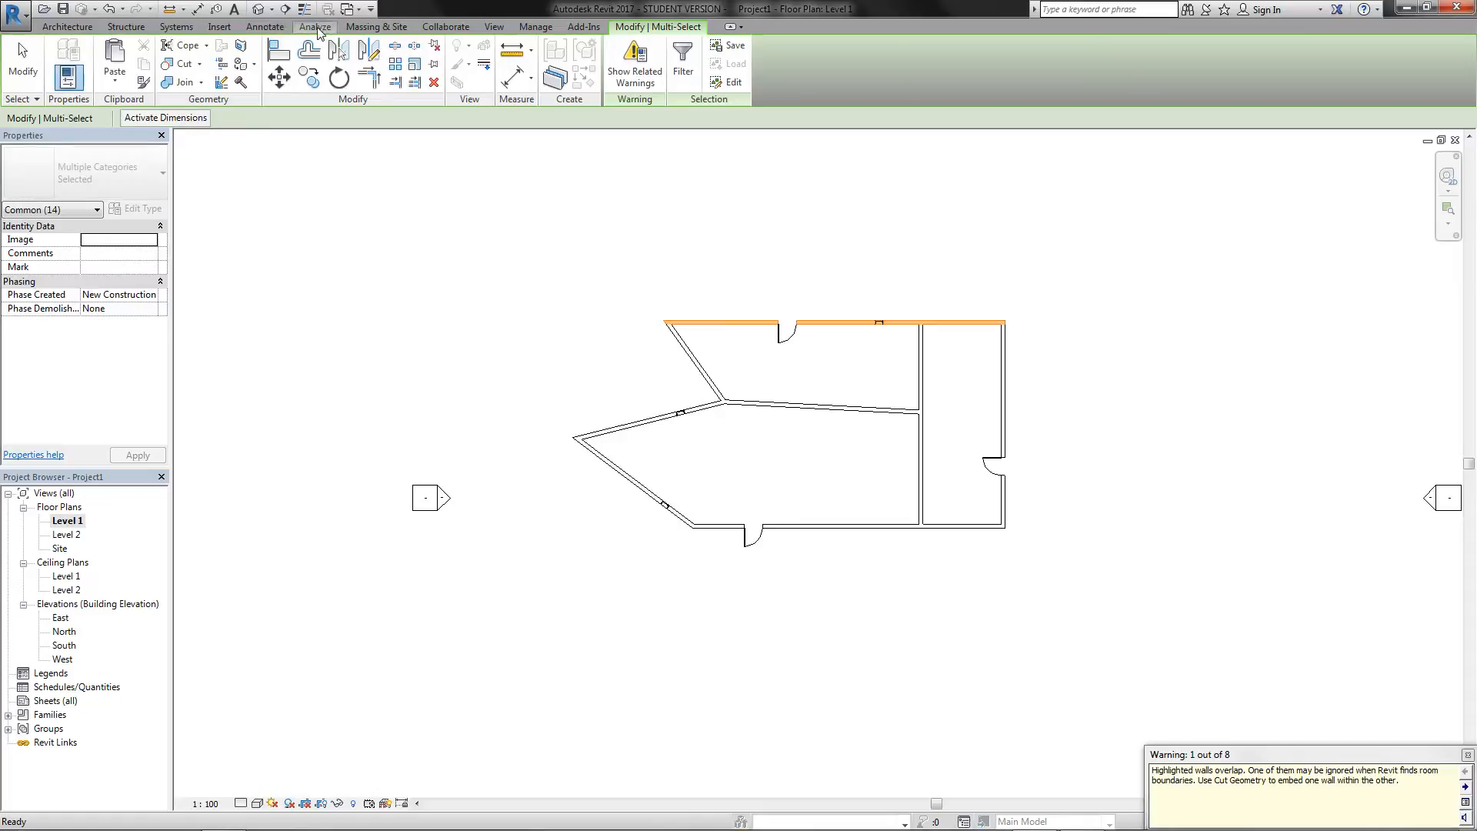
Step: Open the default 3D view and examine the stacked building from different sides
{"action": "left_click", "coordinate": [506, 31]}
{"action": "left_click", "coordinate": [759, 303]}
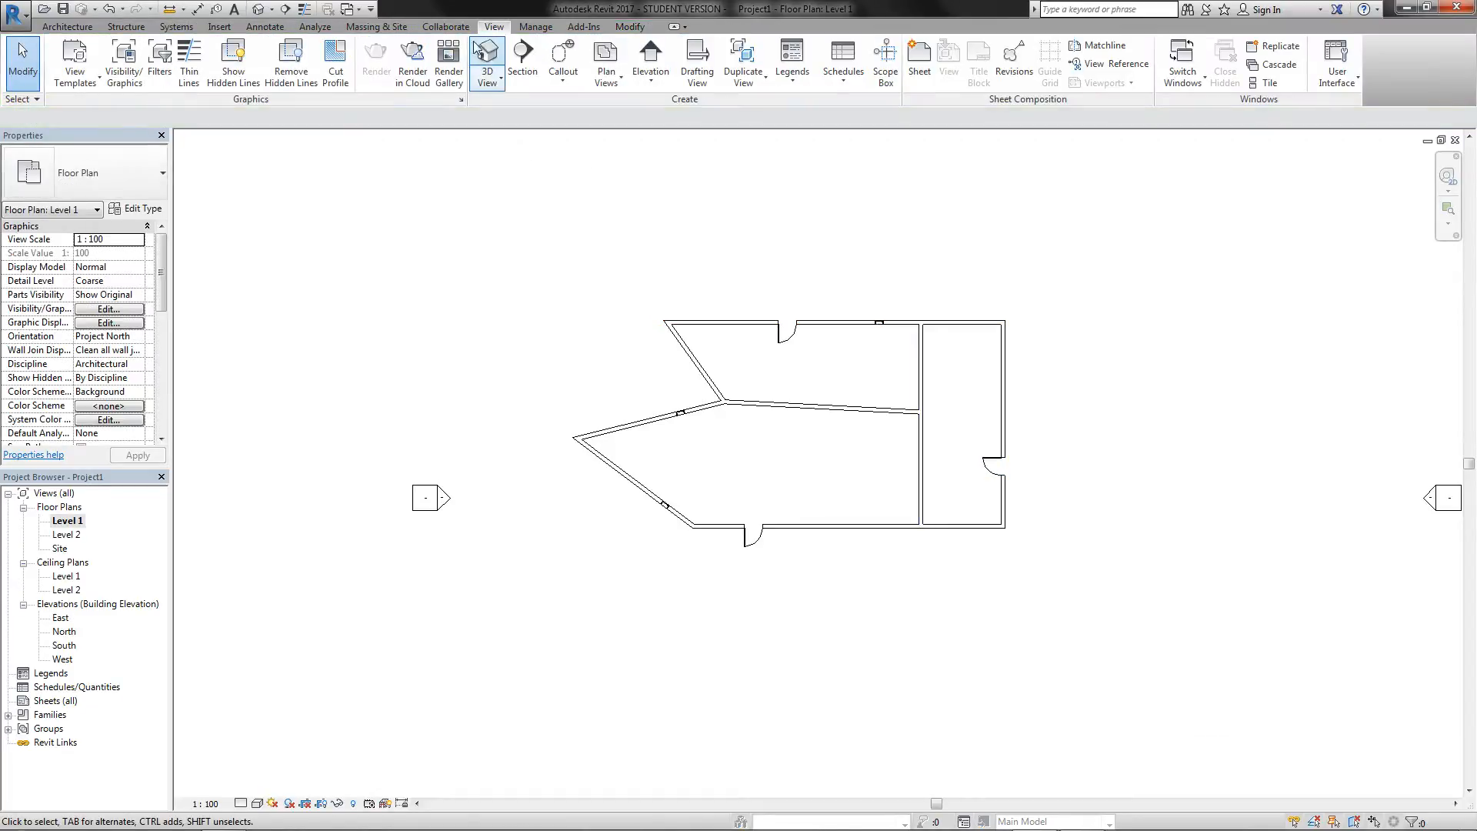
{"action": "left_click", "coordinate": [502, 68]}
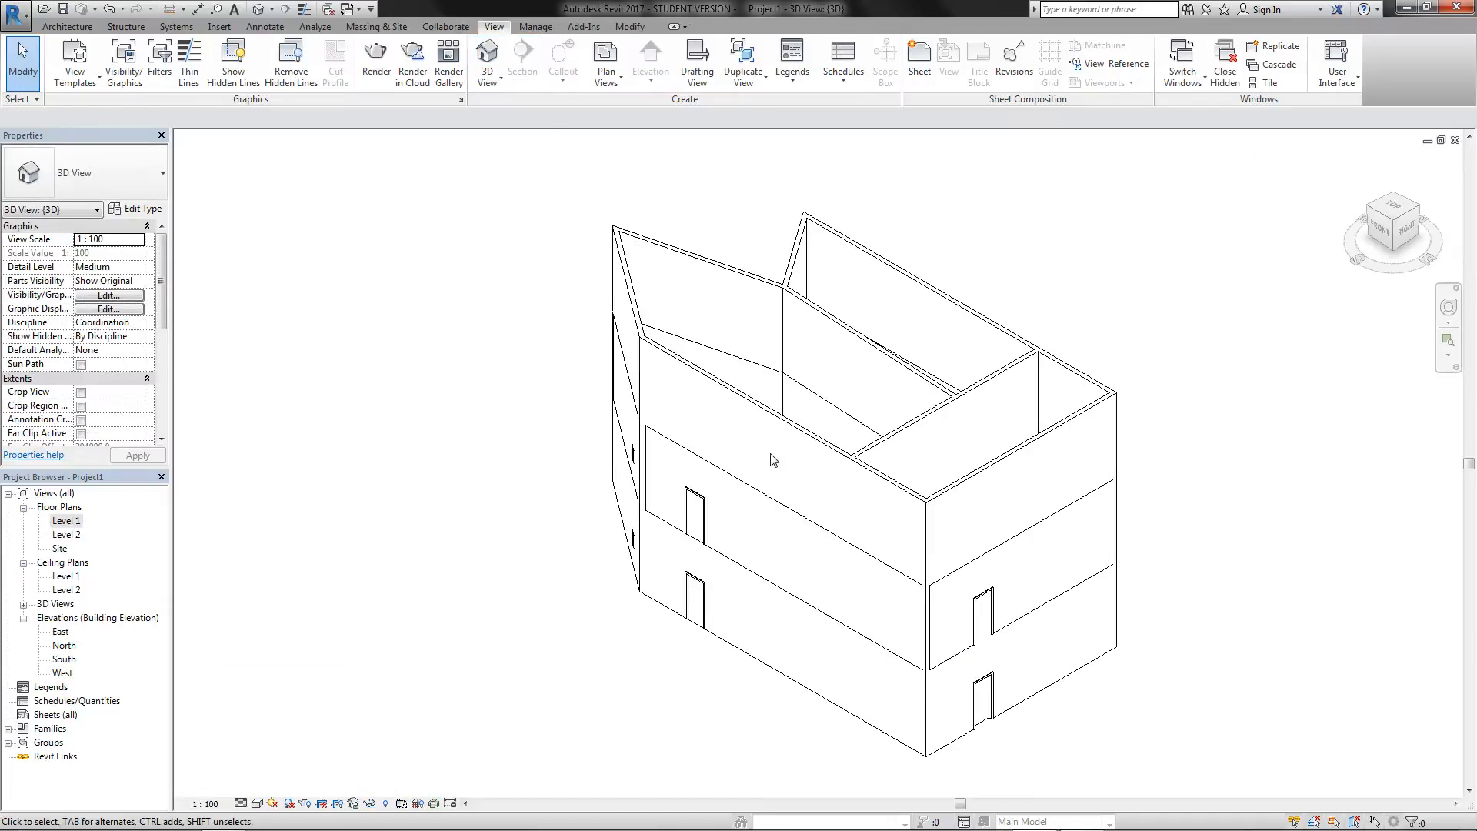
{"action": "middle_click_drag", "start_coordinate": [384, 436], "coordinate": [331, 429], "text": "shift"}
{"action": "middle_click_drag", "start_coordinate": [357, 483], "coordinate": [599, 504], "text": "shift"}
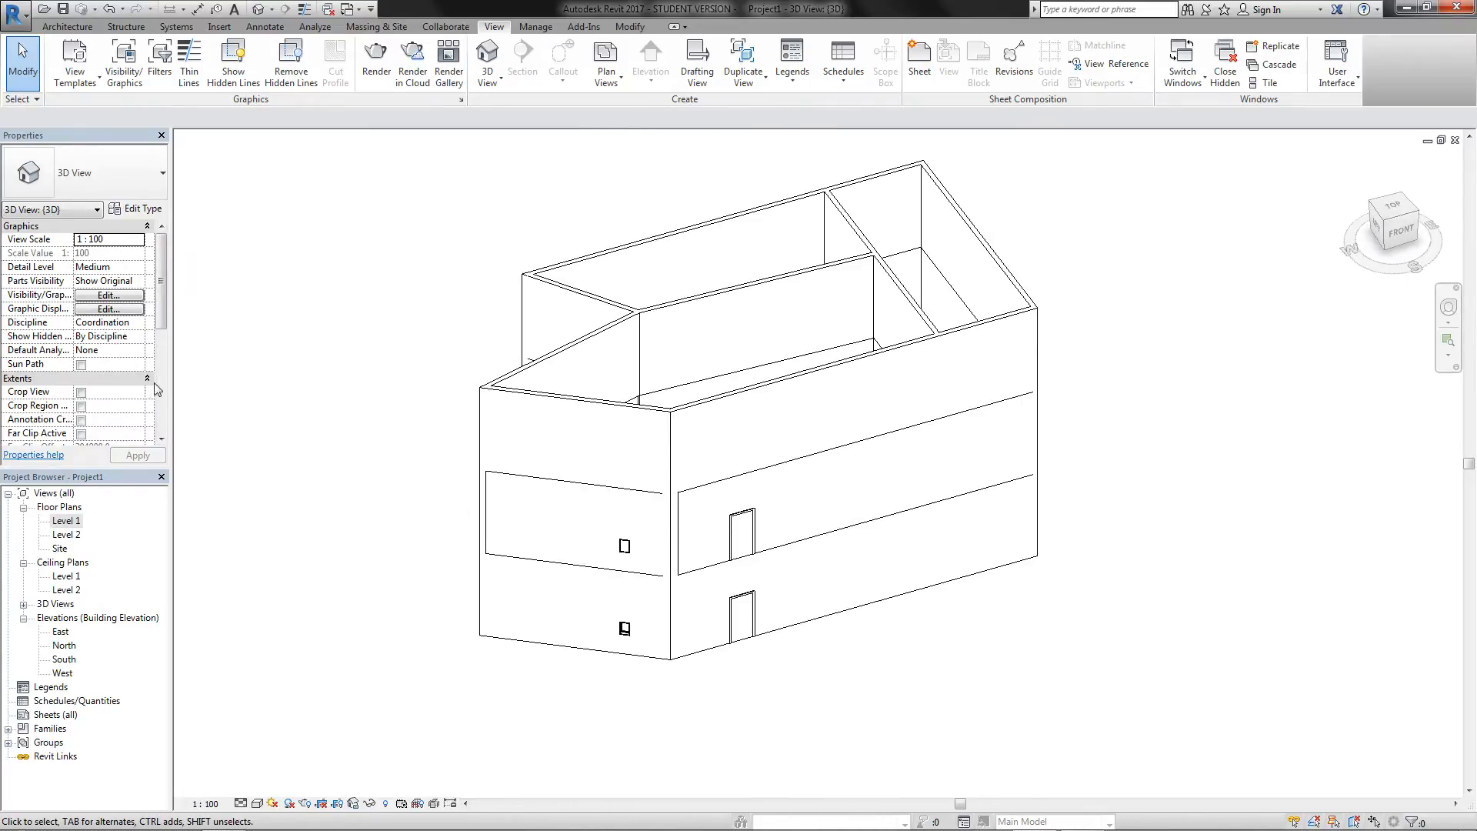
Step: Enable the Section Box in the 3D view's extents properties, leaving Crop View off
{"action": "left_click", "coordinate": [82, 394]}
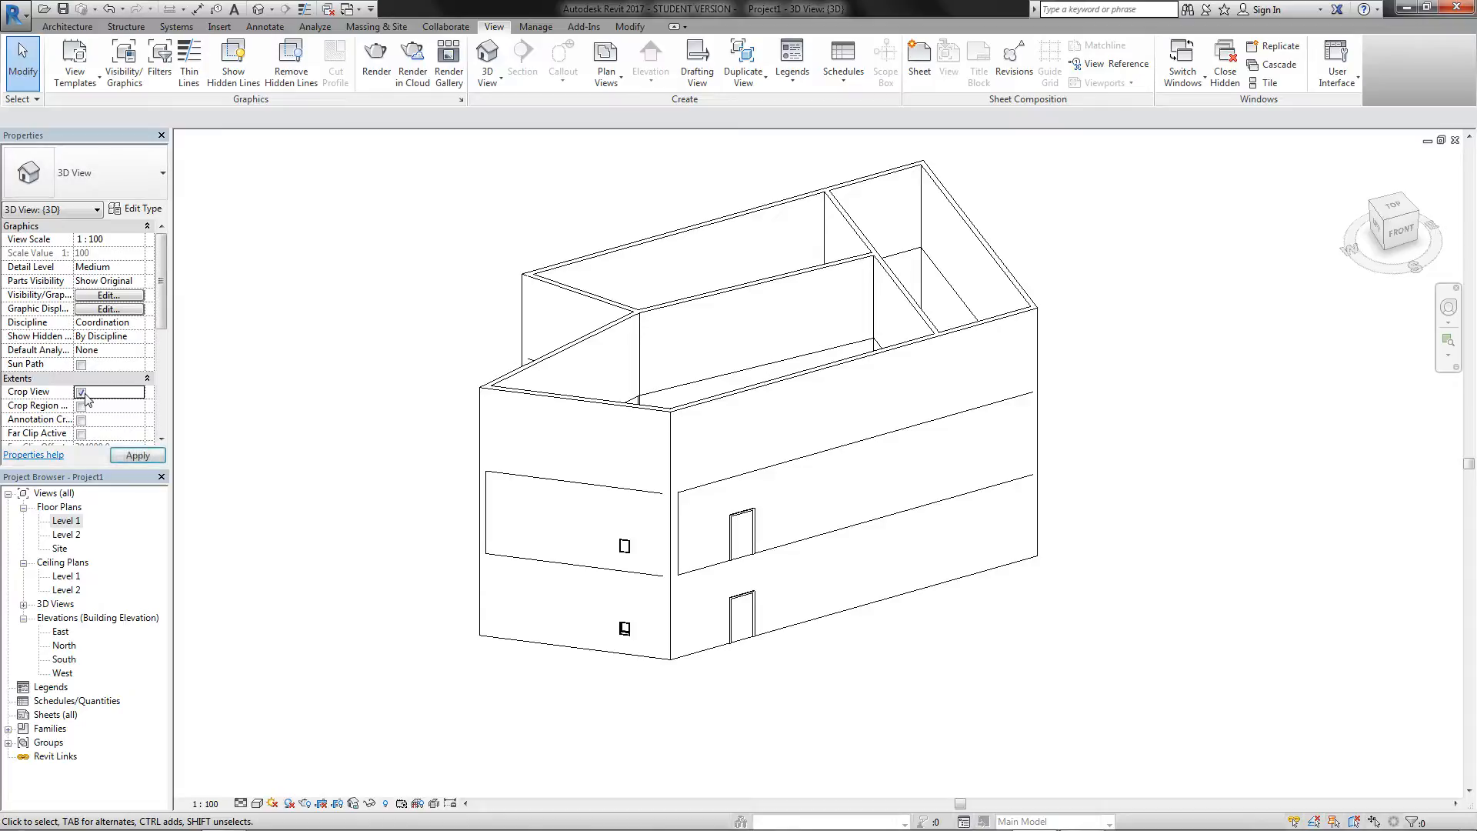
{"action": "left_click_drag", "start_coordinate": [163, 316], "coordinate": [193, 363]}
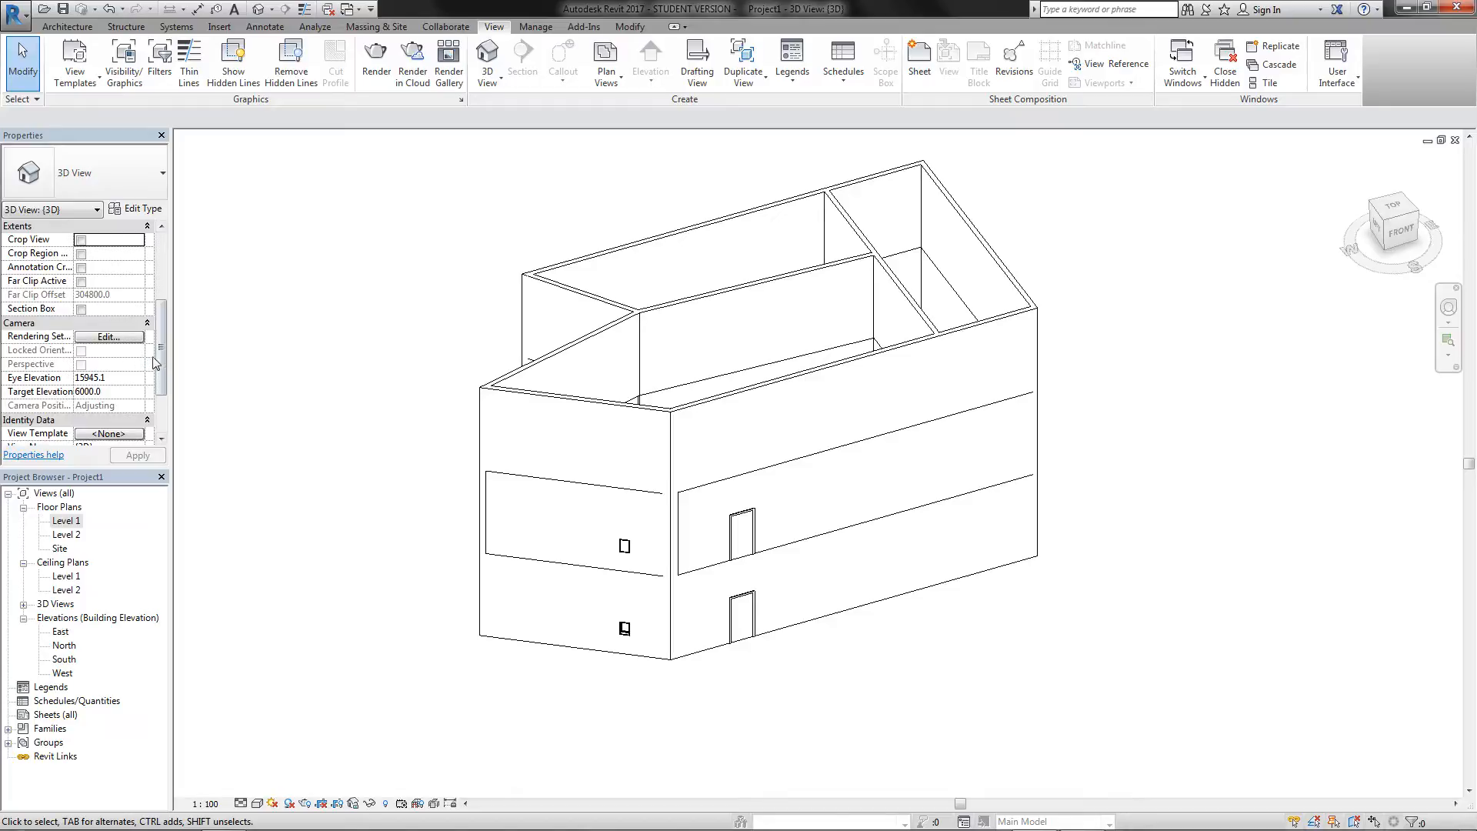
{"action": "mouse_move", "coordinate": [160, 358]}
{"action": "left_mouse_down"}
{"action": "mouse_move", "coordinate": [179, 337]}
{"action": "mouse_move", "coordinate": [160, 422]}
{"action": "mouse_move", "coordinate": [185, 347]}
{"action": "left_mouse_up"}
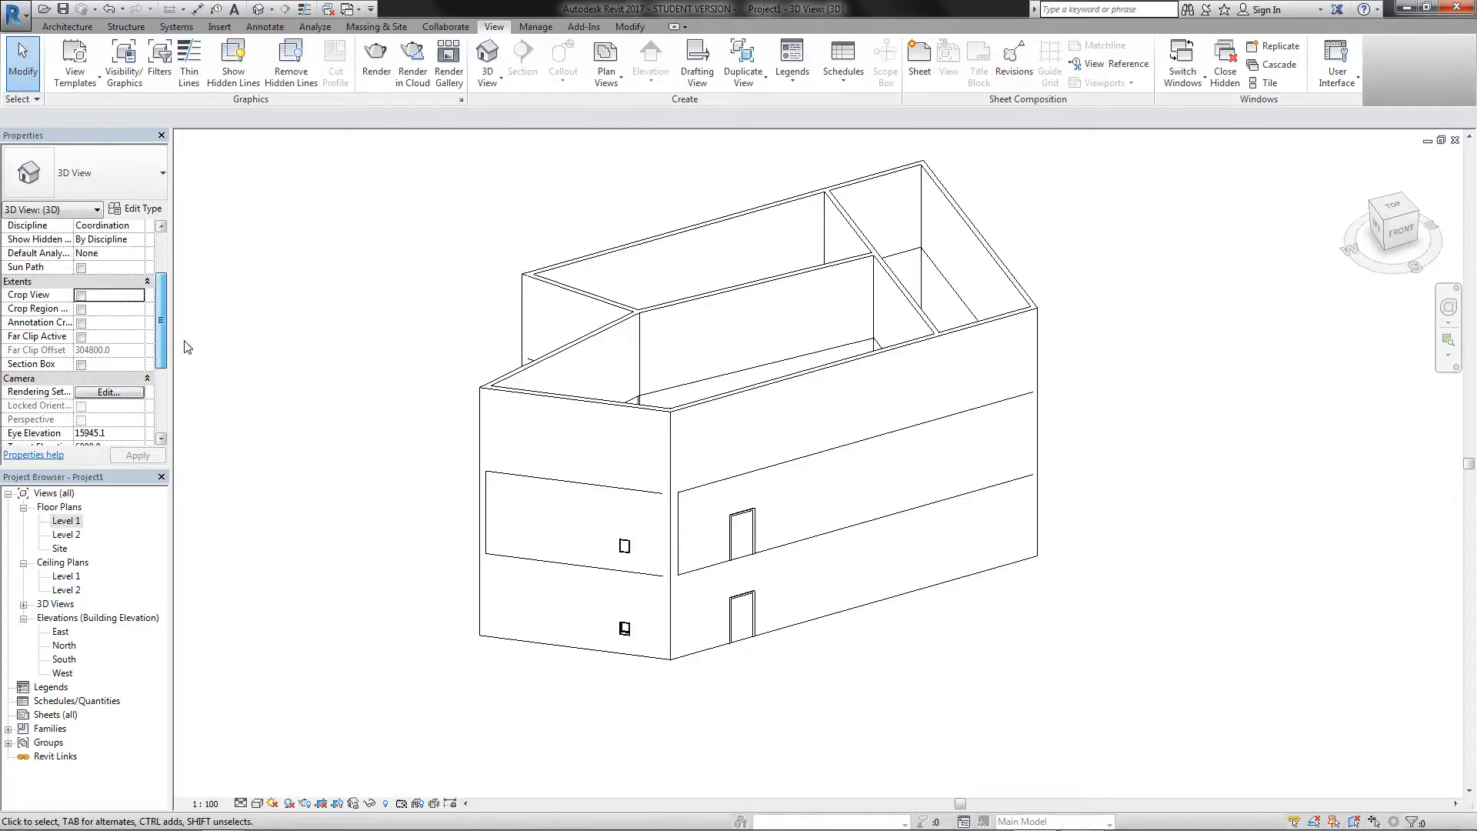
{"action": "left_click", "coordinate": [87, 368]}
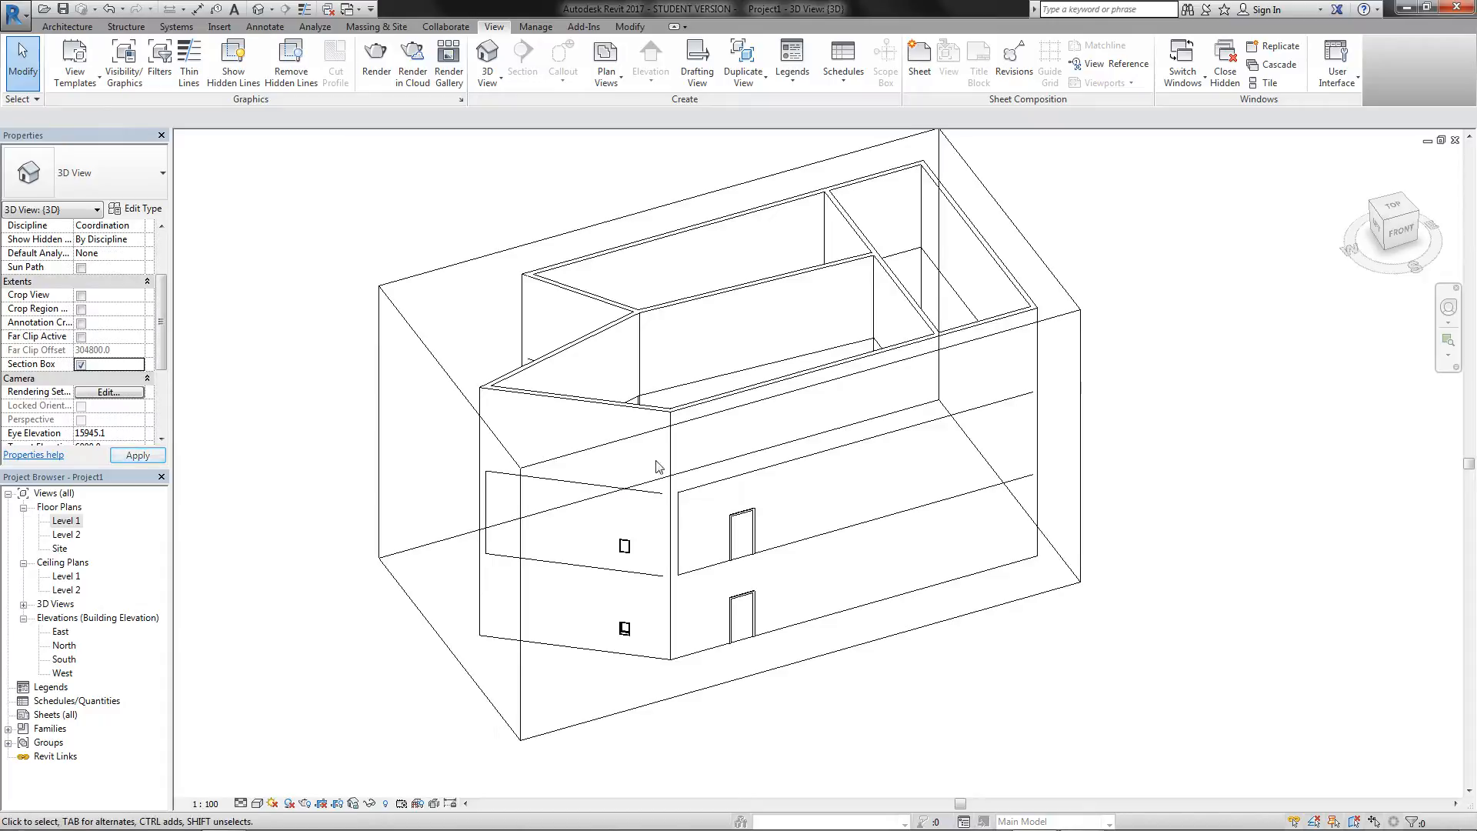
Step: Pull the section box's front face inward to cut away the building's front part, and turn on shadows in the 3D view
{"action": "left_click", "coordinate": [420, 347]}
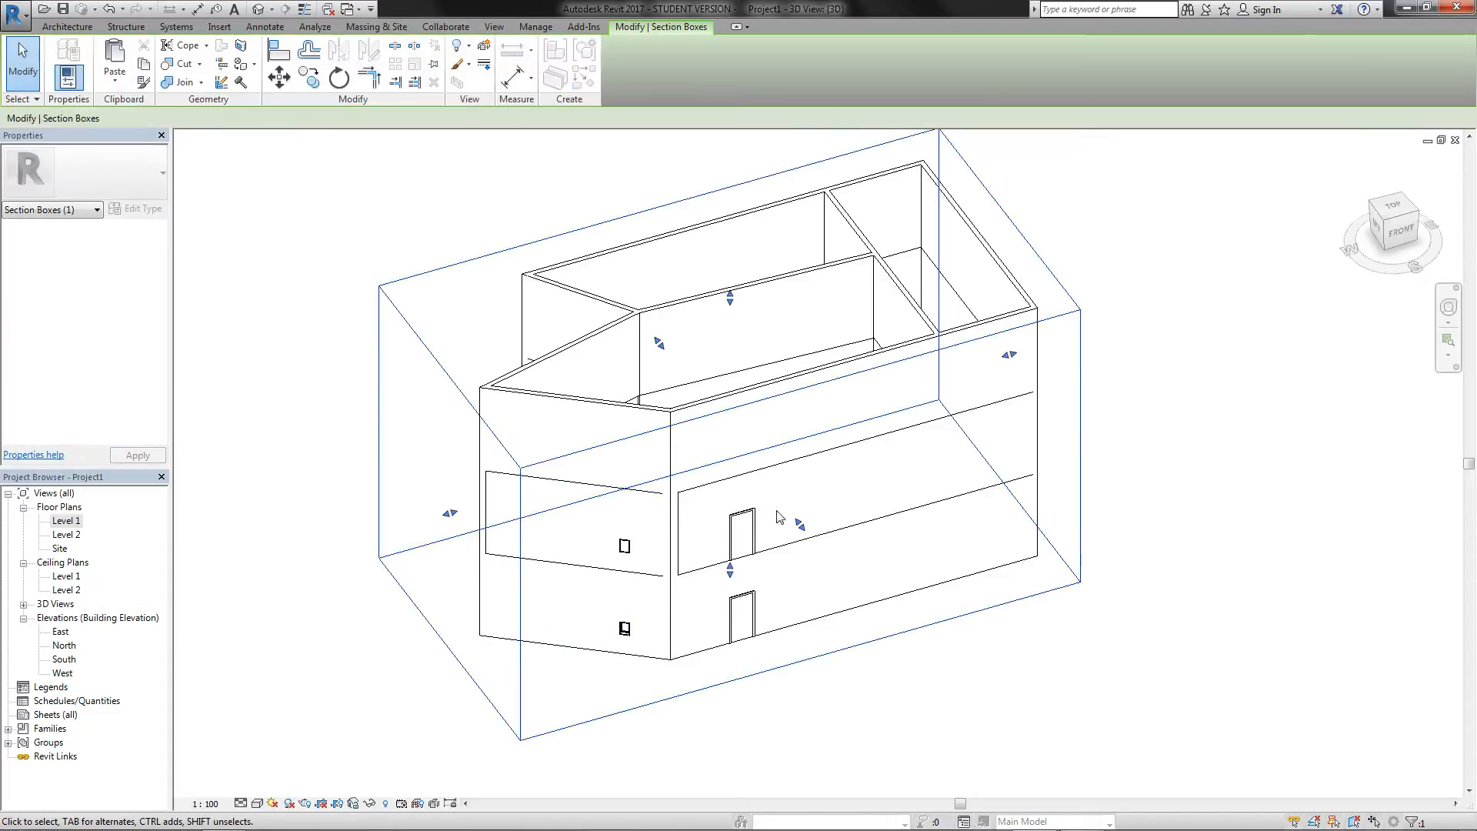
{"action": "left_click", "coordinate": [803, 526]}
{"action": "left_click_drag", "start_coordinate": [805, 527], "coordinate": [728, 431]}
{"action": "left_click", "coordinate": [404, 320]}
{"action": "left_click", "coordinate": [1200, 504]}
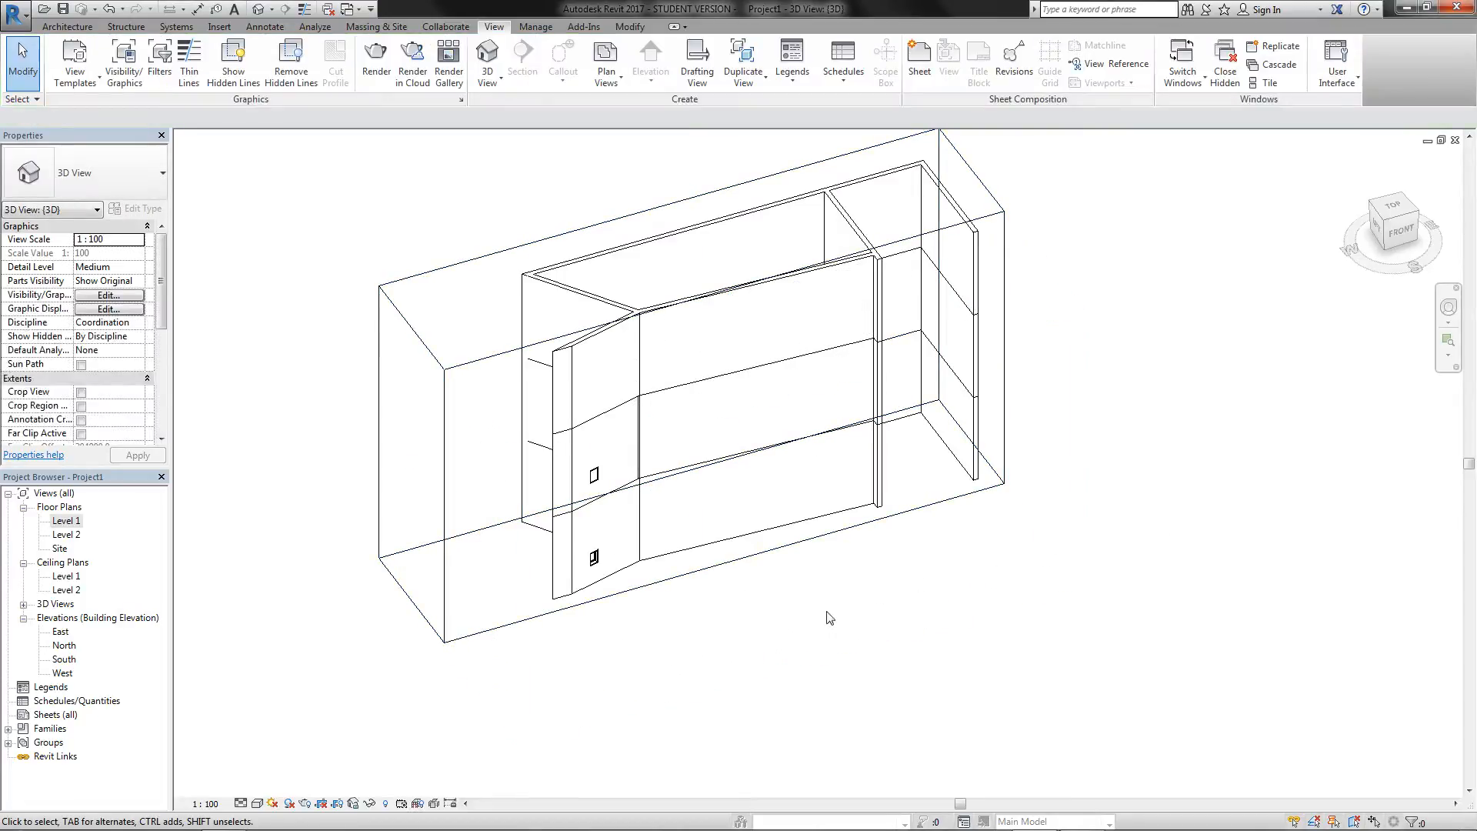
{"action": "left_click", "coordinate": [287, 802]}
{"action": "middle_click_drag", "start_coordinate": [921, 641], "coordinate": [4, 615], "text": "shift"}
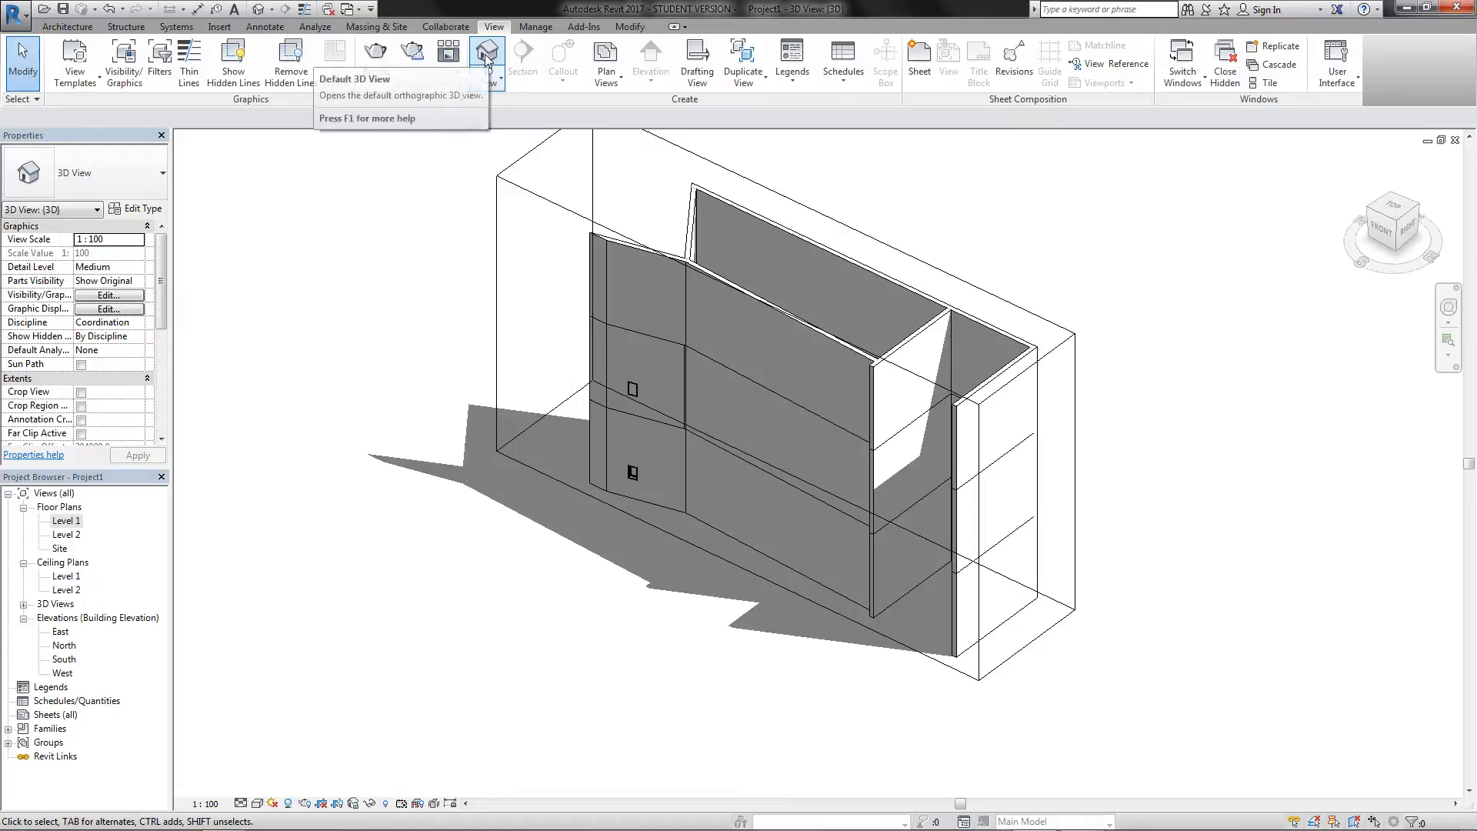
Step: Draw a slanted building section across the Level 2 floor plan, from above the upper wall to below the lower wall, and open its section view
{"action": "double_click", "coordinate": [75, 534]}
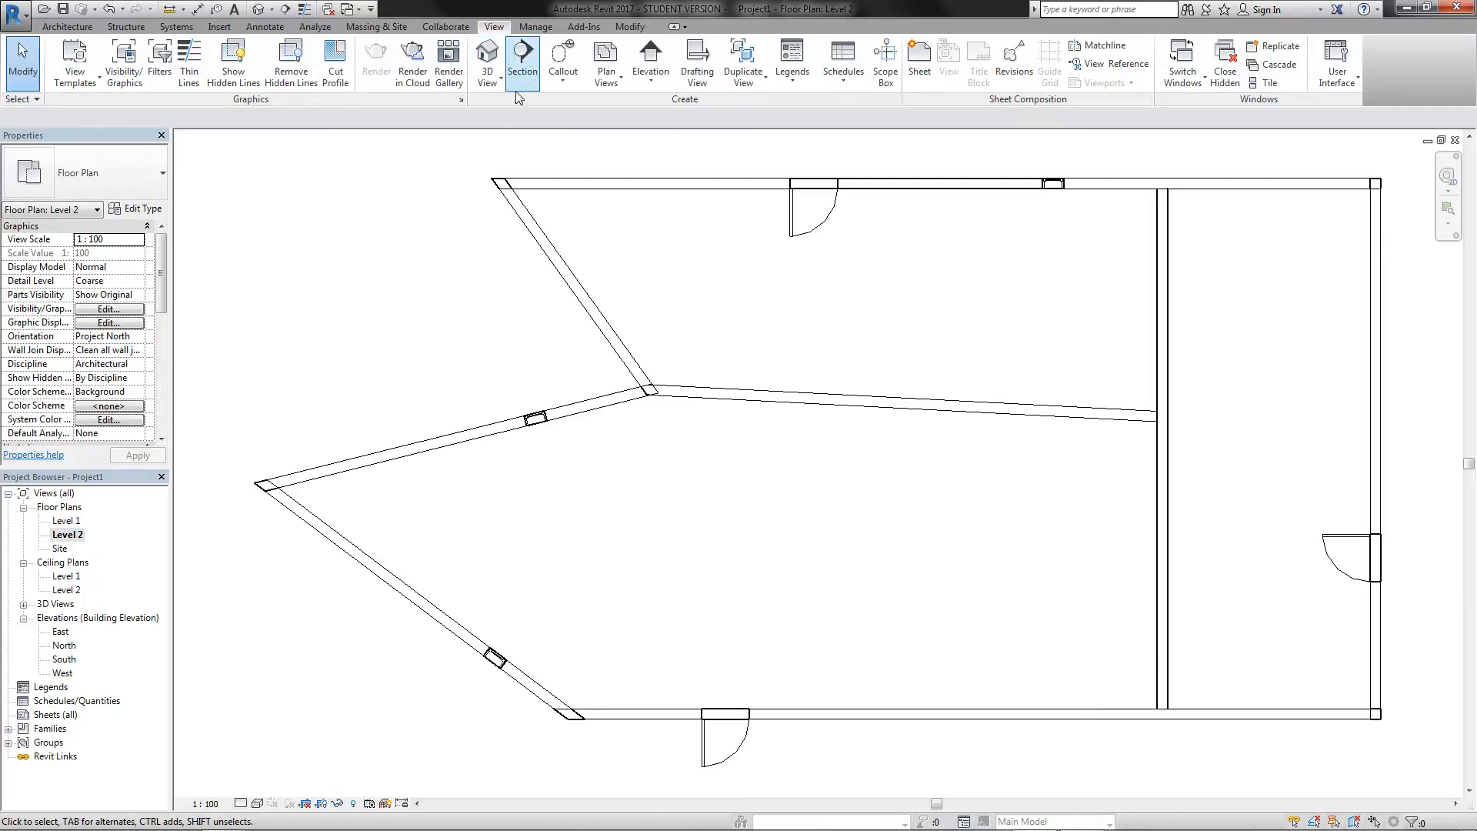
{"action": "left_click", "coordinate": [529, 72]}
{"action": "left_click", "coordinate": [732, 141]}
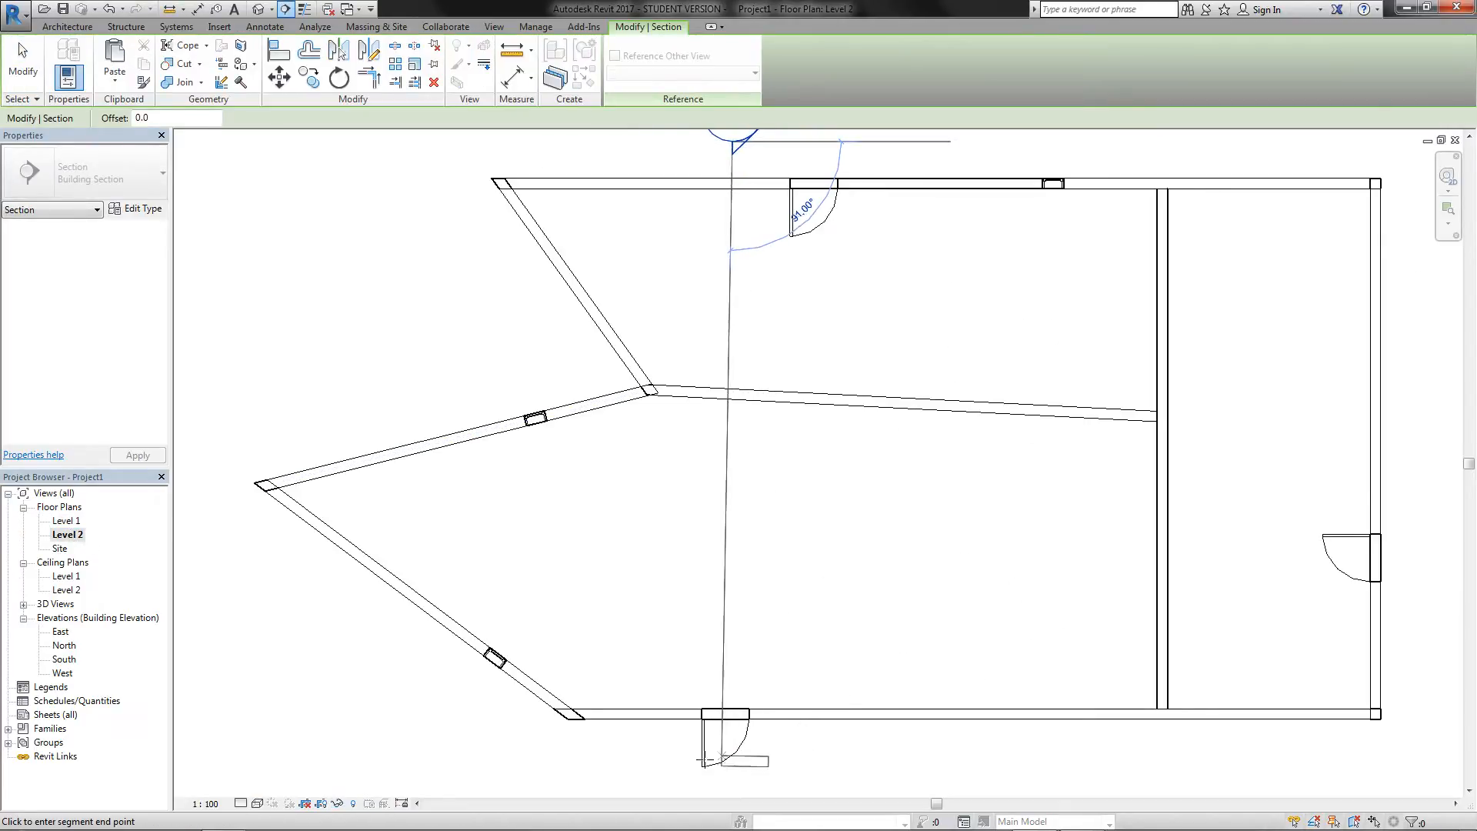
{"action": "left_click", "coordinate": [880, 778]}
{"action": "key", "text": "Escape"}
{"action": "key", "text": "Escape"}
{"action": "scroll", "coordinate": [759, 503], "scroll_direction": "down", "scroll_amount": 3}
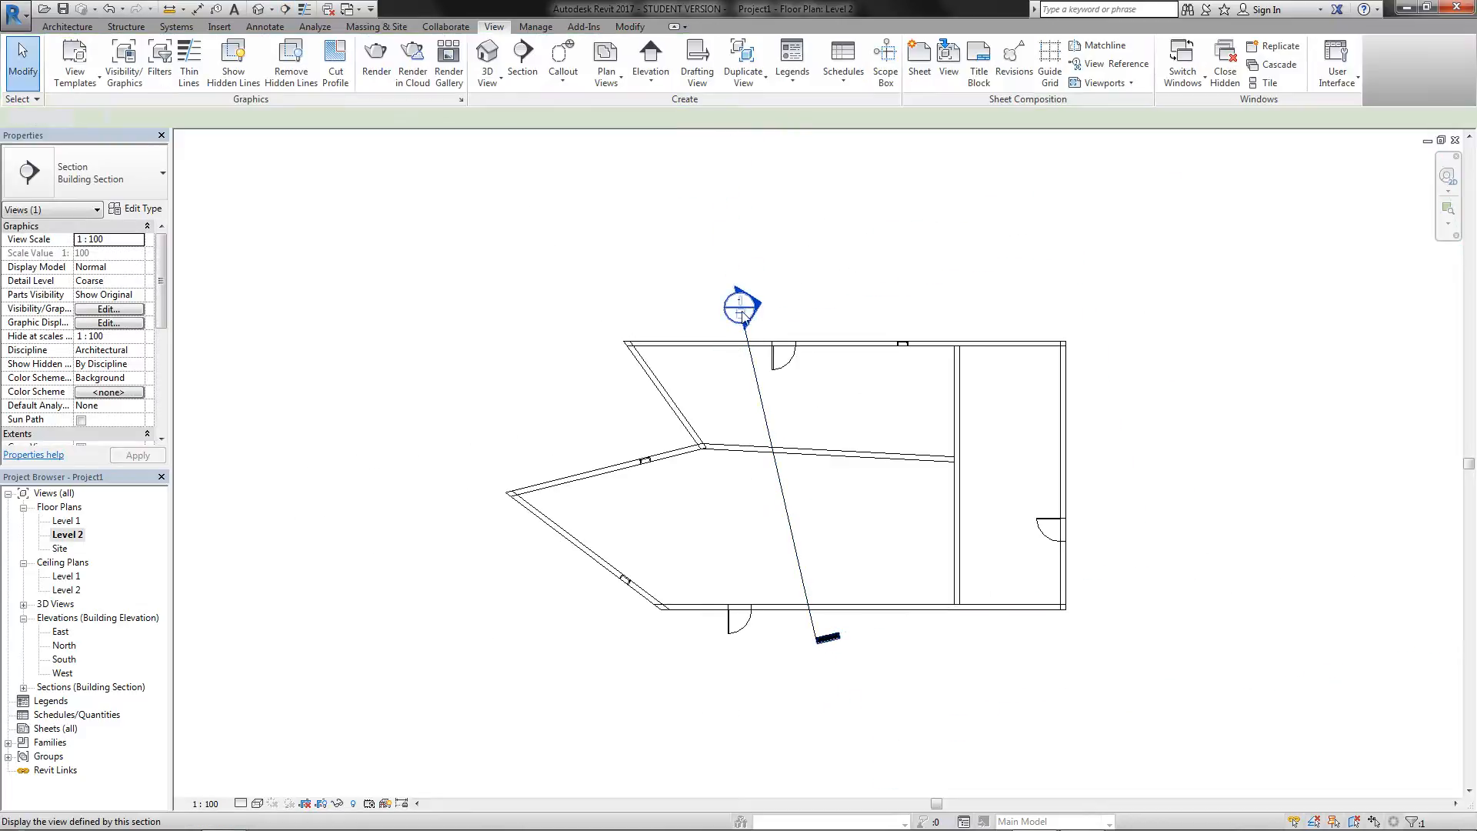
{"action": "double_click", "coordinate": [742, 307]}
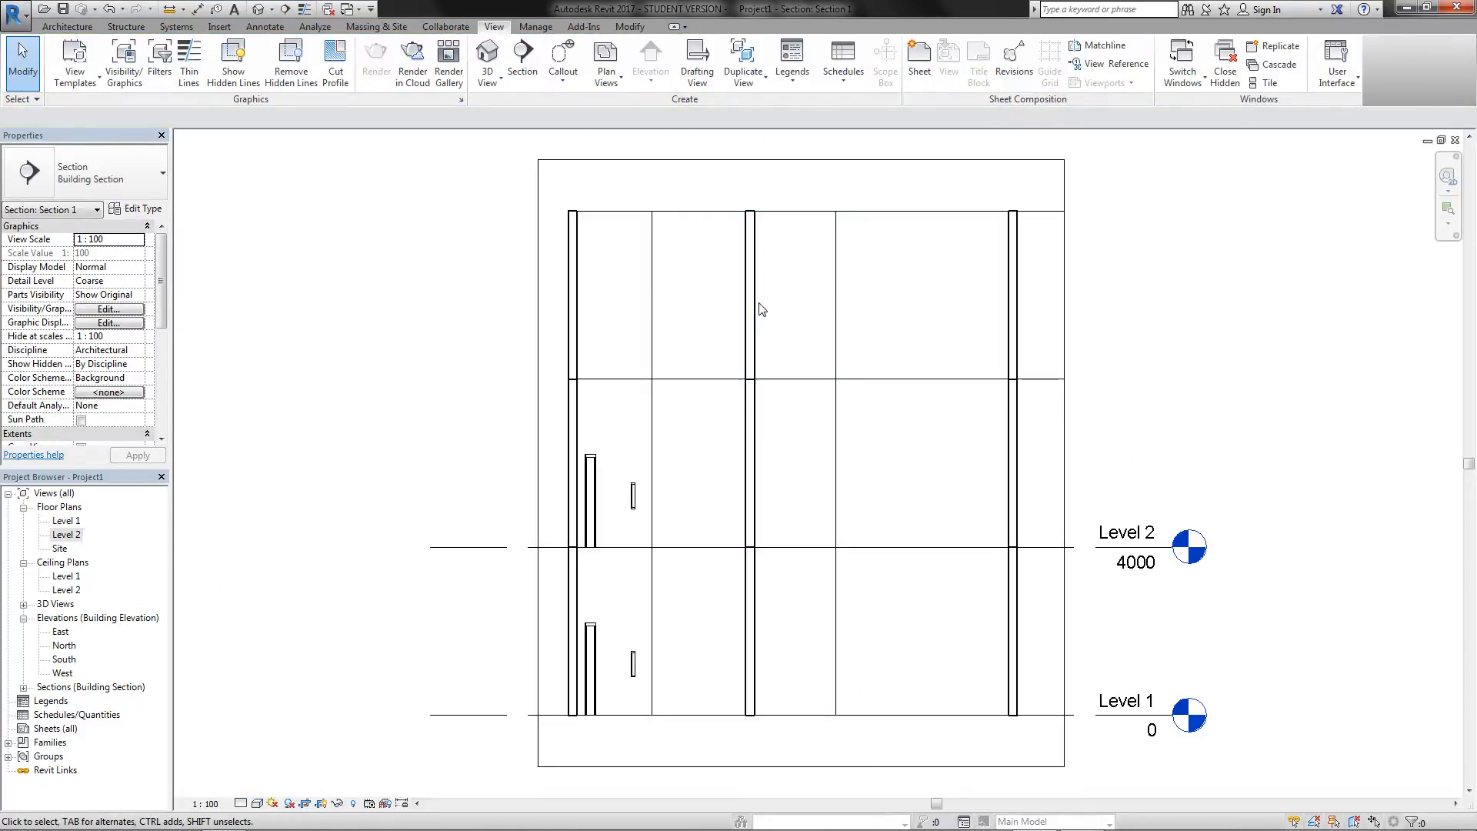
{"action": "scroll", "coordinate": [952, 464], "scroll_direction": "down", "scroll_amount": 1}
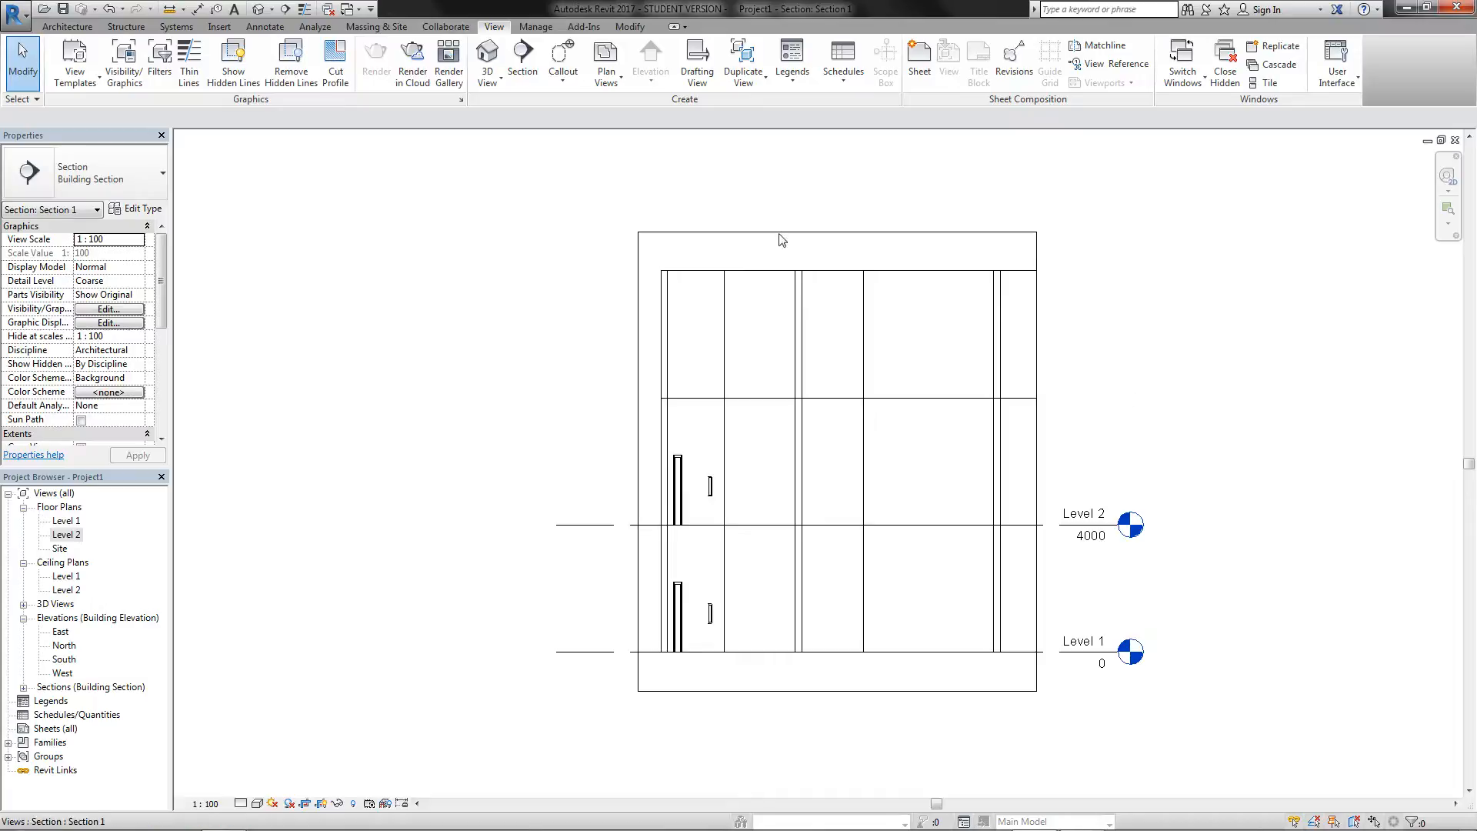
Step: Change the Level 2 door shown in the section view to the M_Single-Flush 0864 x 2032mm type
{"action": "left_click", "coordinate": [667, 310]}
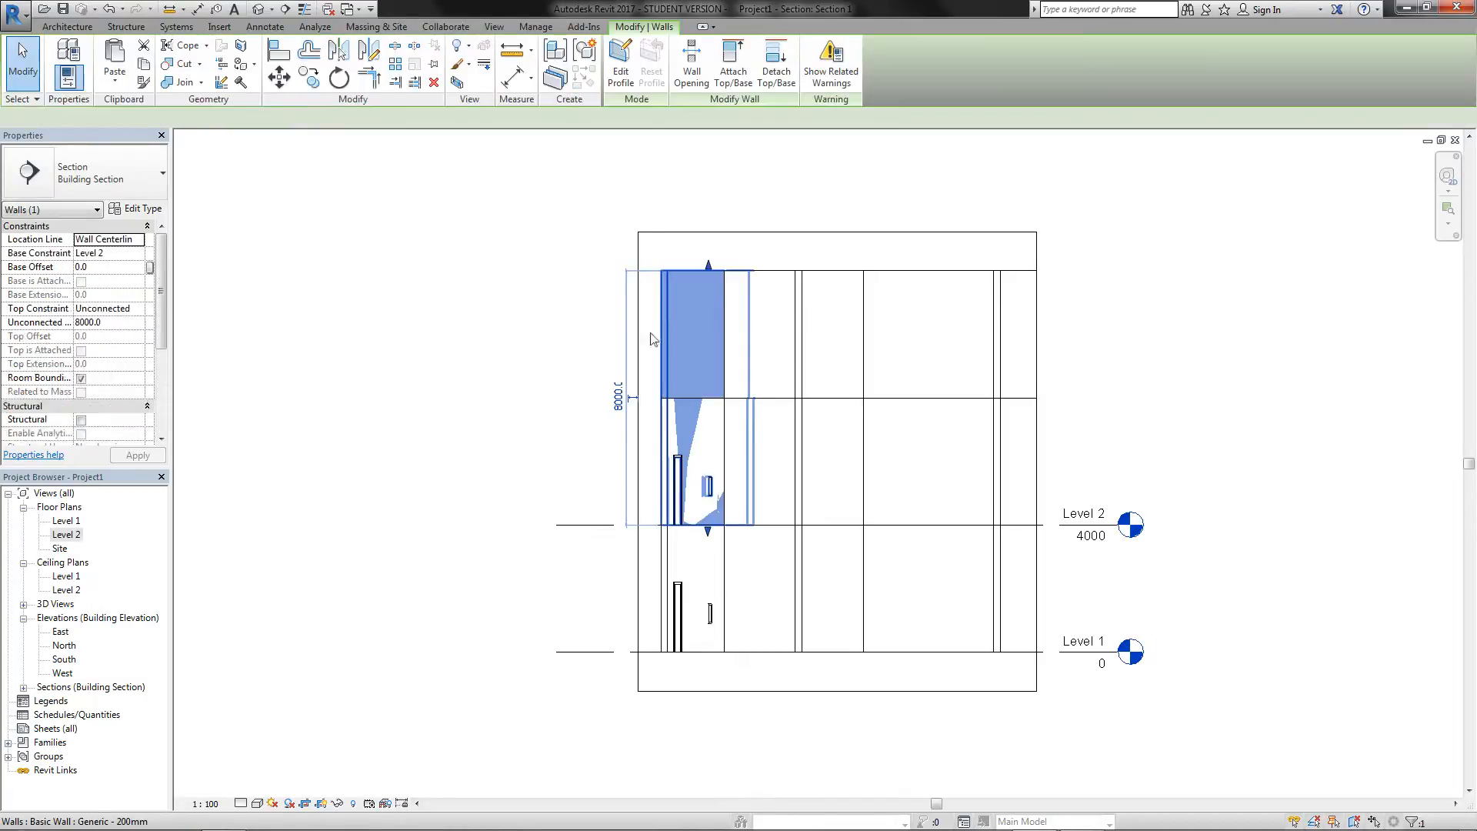
{"action": "left_click", "coordinate": [678, 461]}
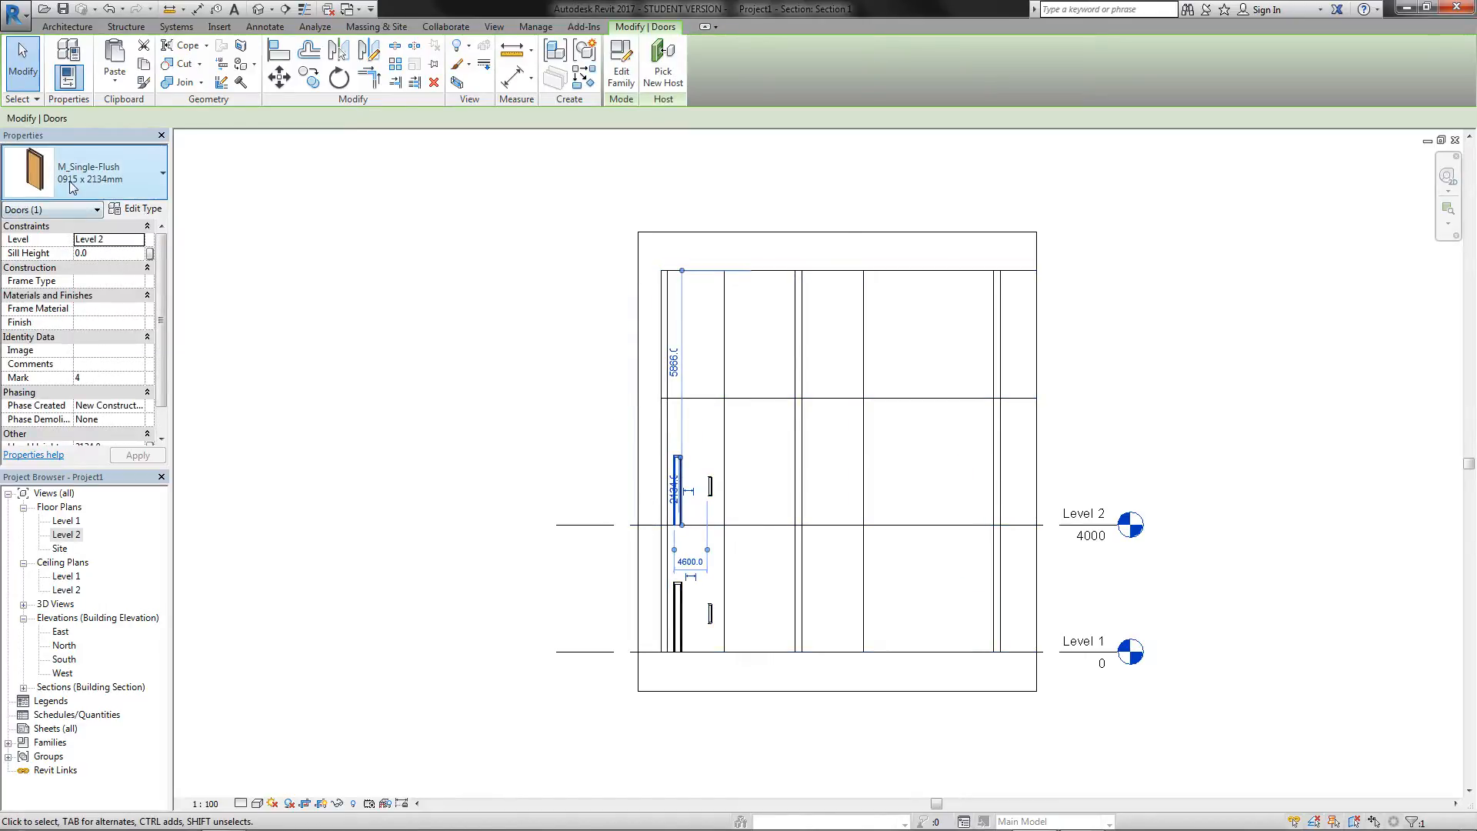
{"action": "left_click", "coordinate": [103, 185]}
{"action": "left_click", "coordinate": [46, 320]}
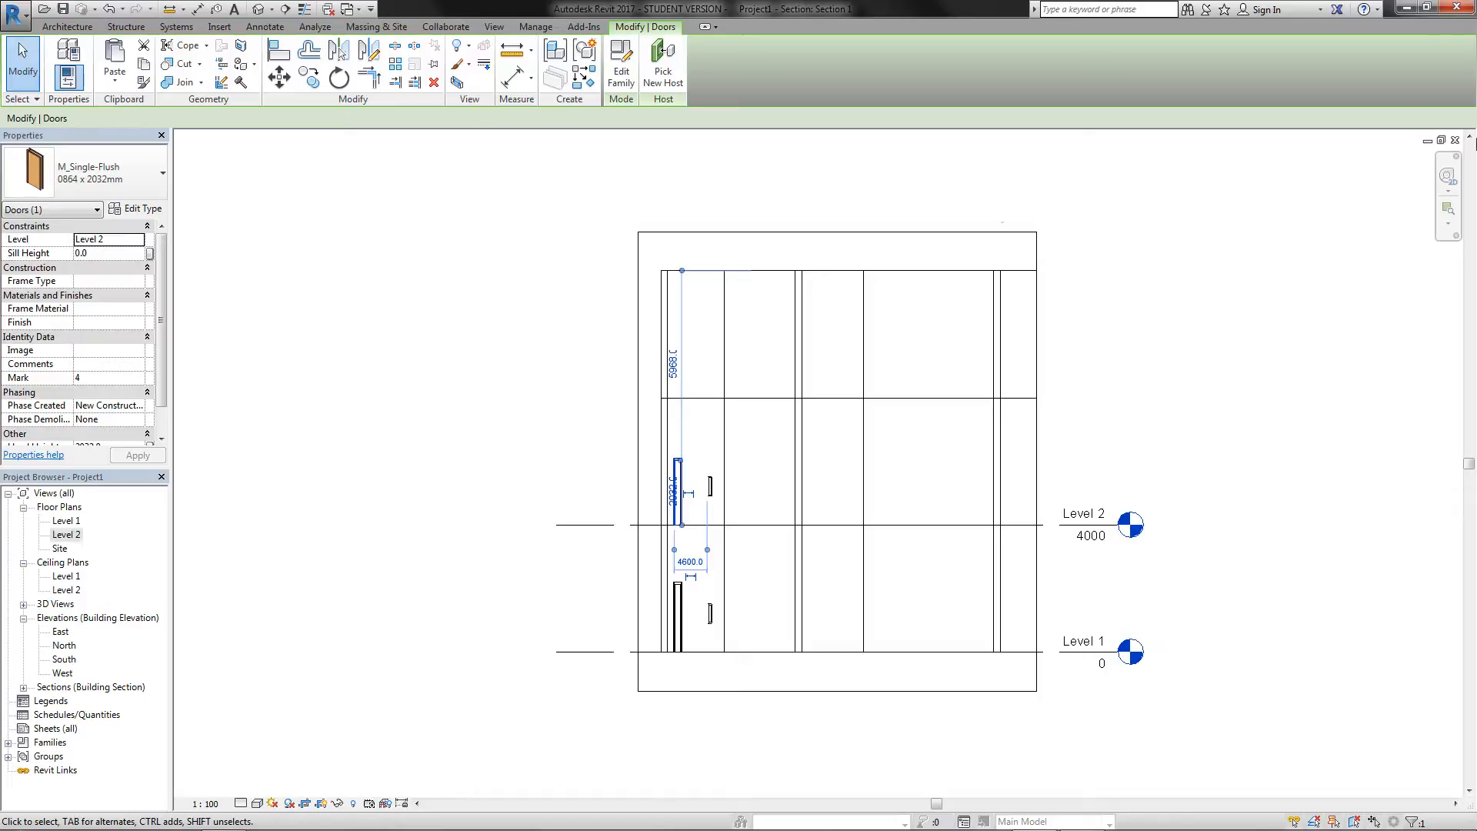
Step: Close the section, Level 2, 3D and Level 1 views, and close Project1 without saving it
{"action": "left_click", "coordinate": [1457, 141]}
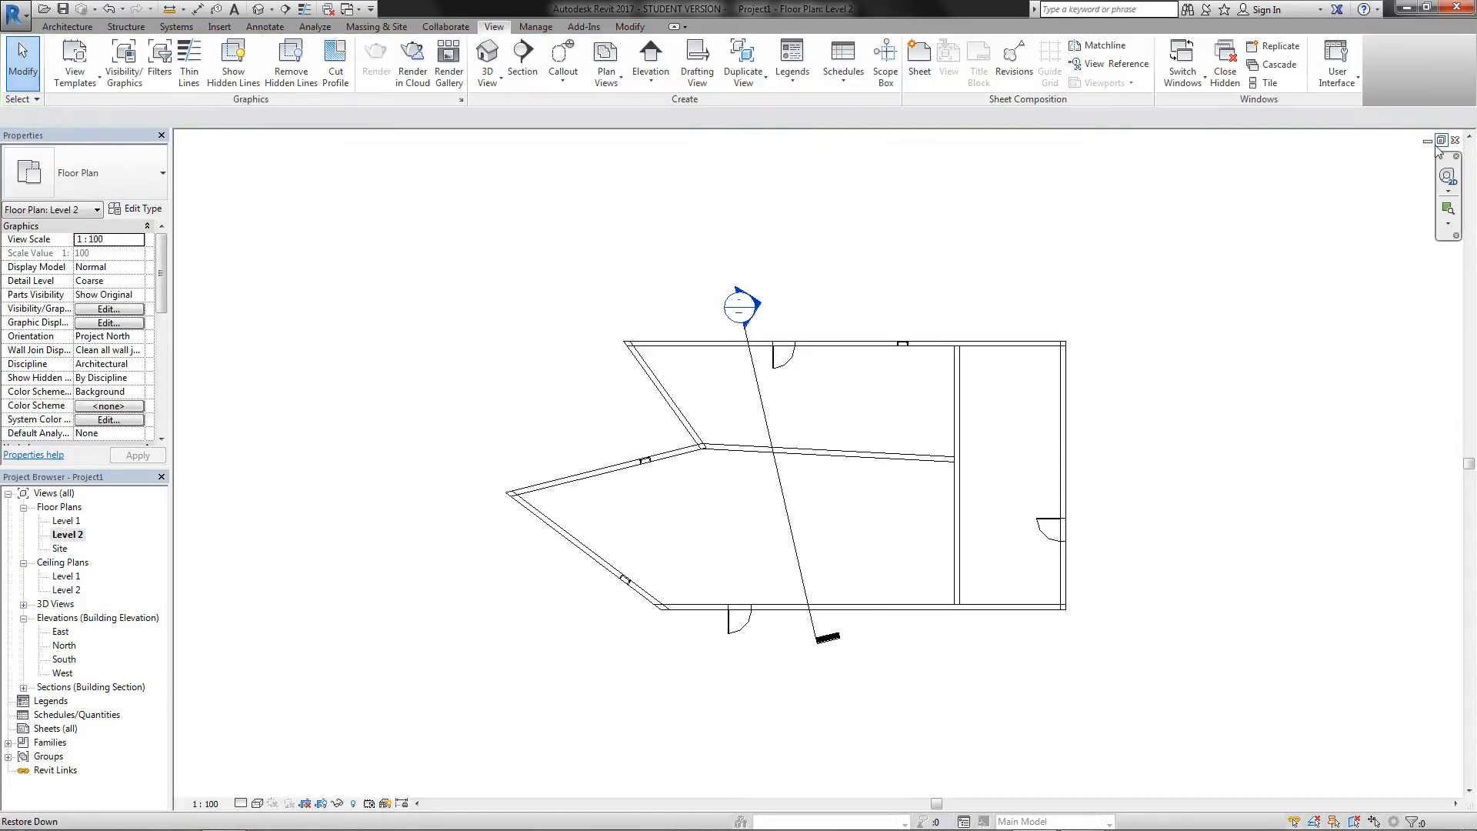
{"action": "left_click", "coordinate": [1442, 140]}
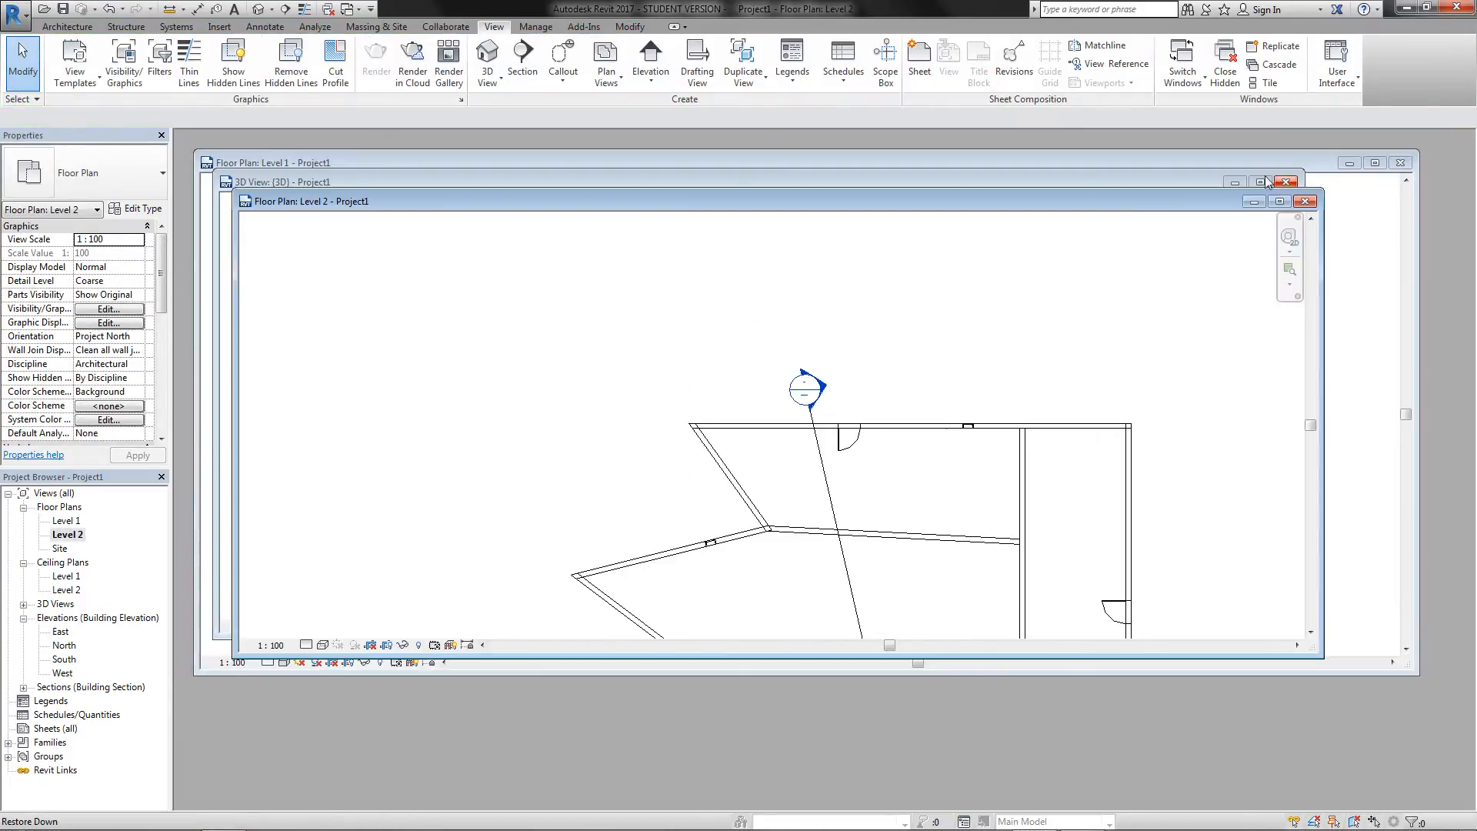
{"action": "left_click", "coordinate": [1232, 344]}
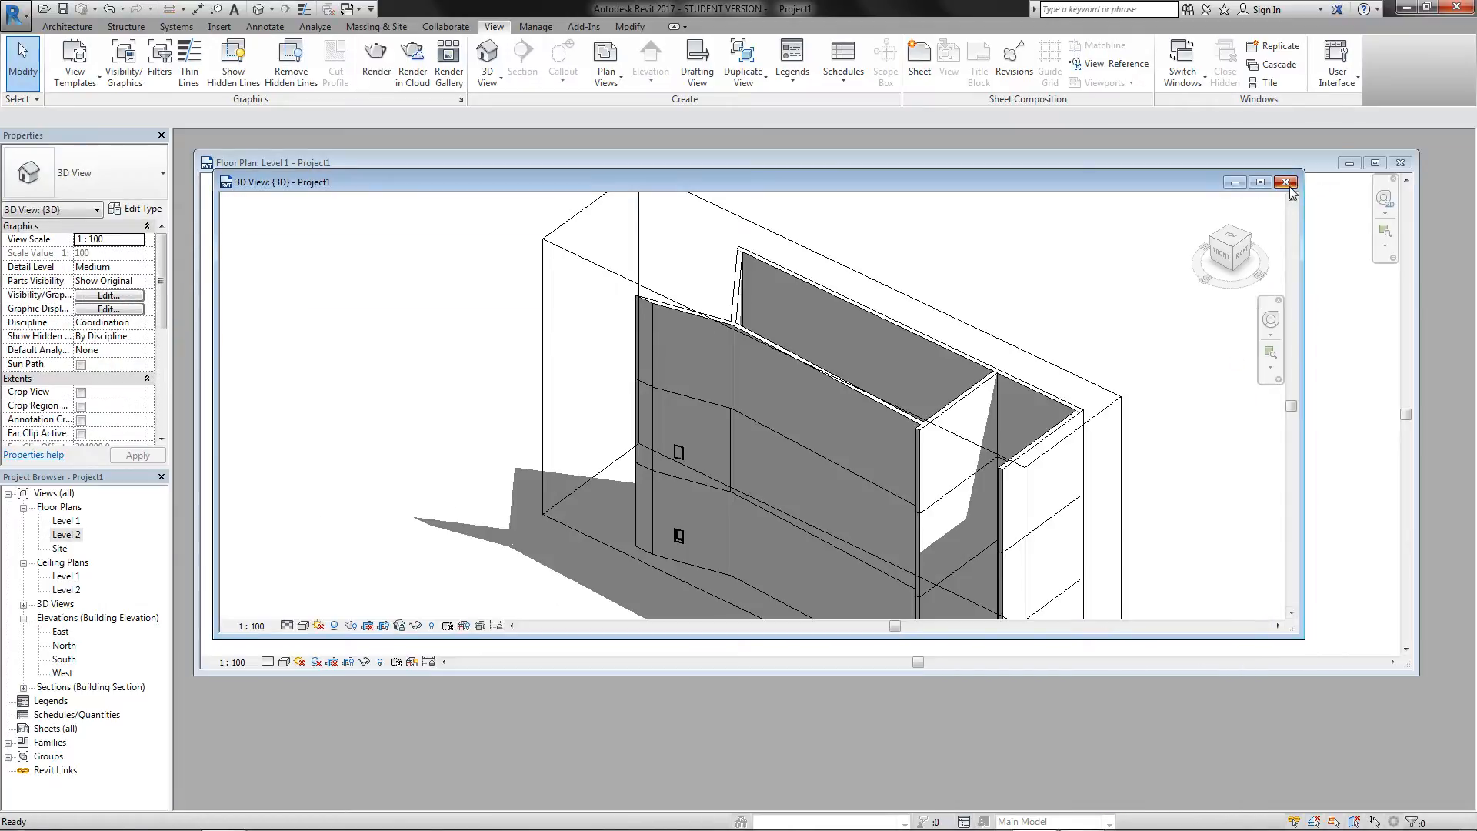
{"action": "left_click", "coordinate": [1288, 182]}
{"action": "left_click_drag", "start_coordinate": [1289, 170], "coordinate": [1319, 183]}
{"action": "left_click", "coordinate": [1431, 177]}
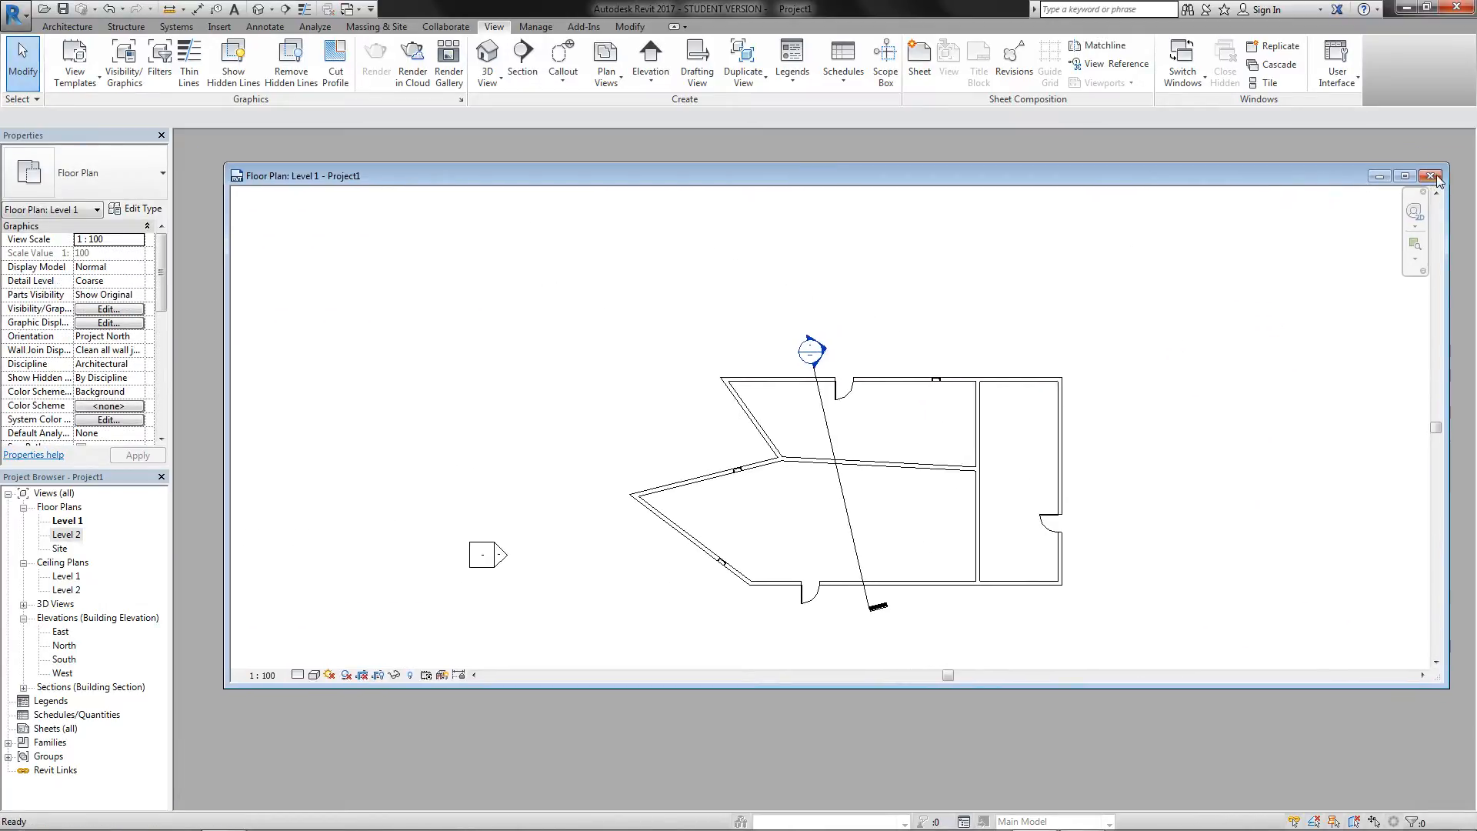
{"action": "left_click", "coordinate": [776, 425]}
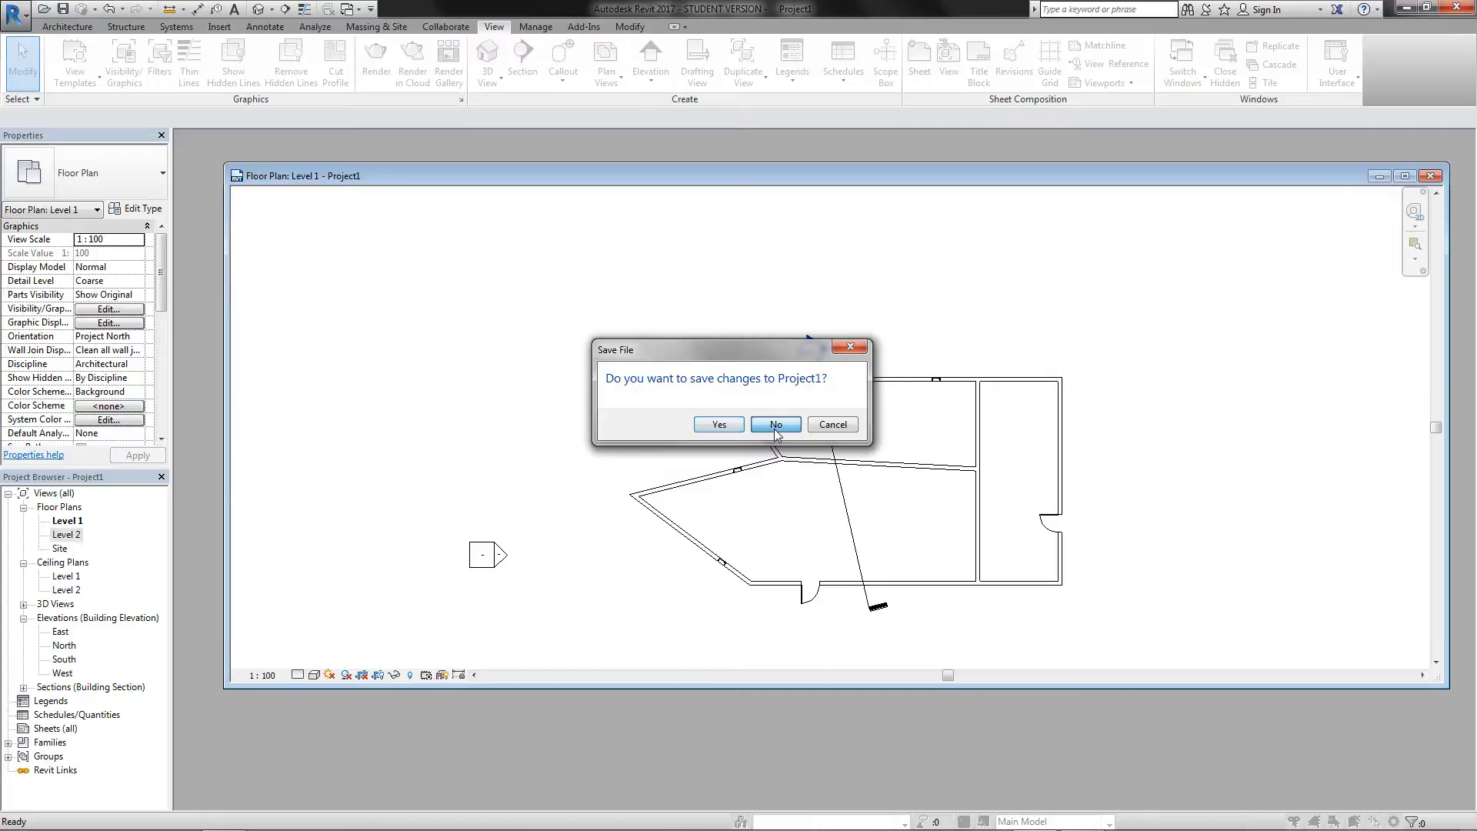
Step: Create a new project based on the Architectural Template
{"action": "left_click", "coordinate": [11, 13]}
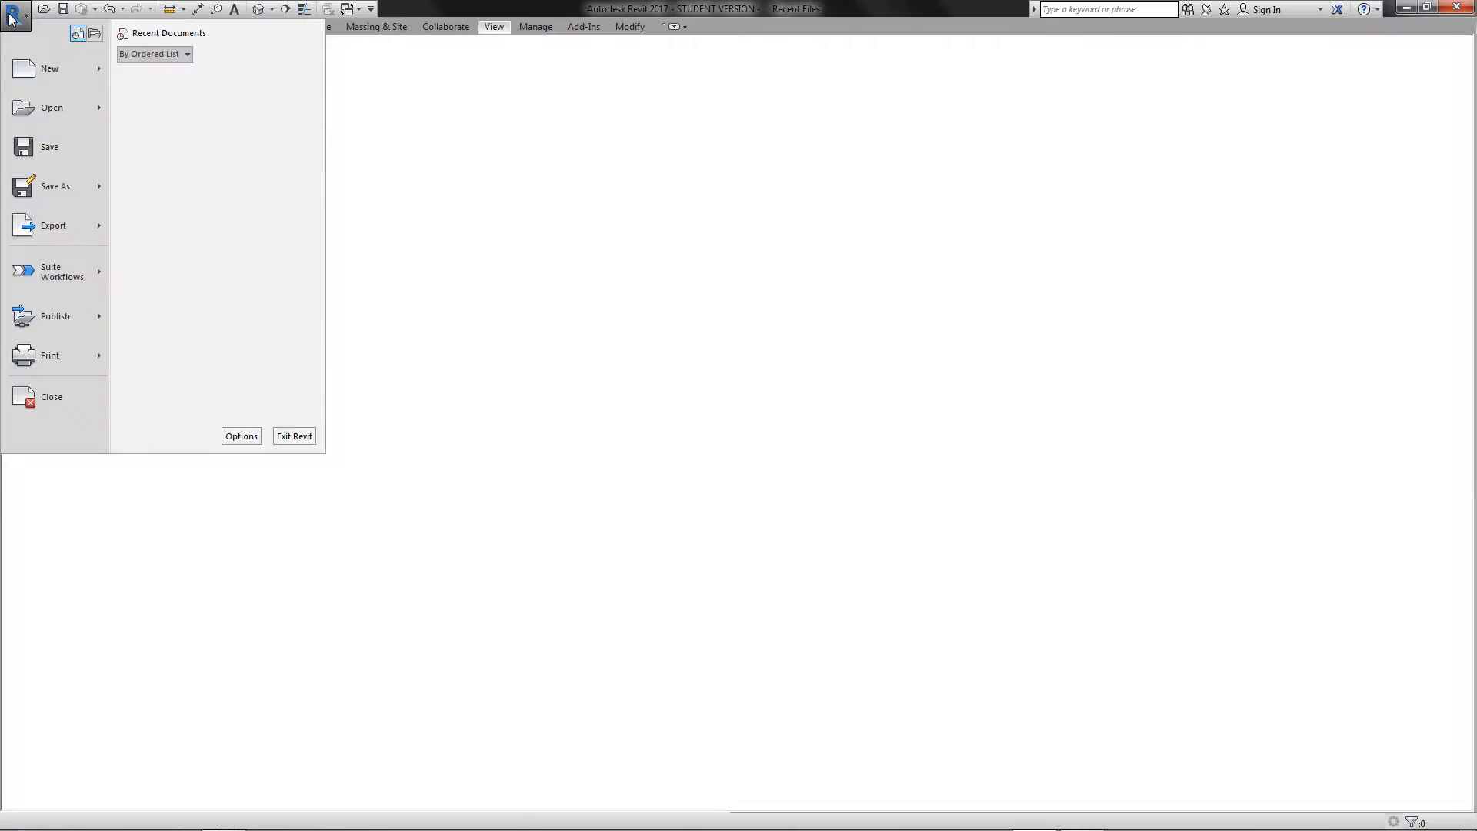
{"action": "left_click", "coordinate": [736, 578]}
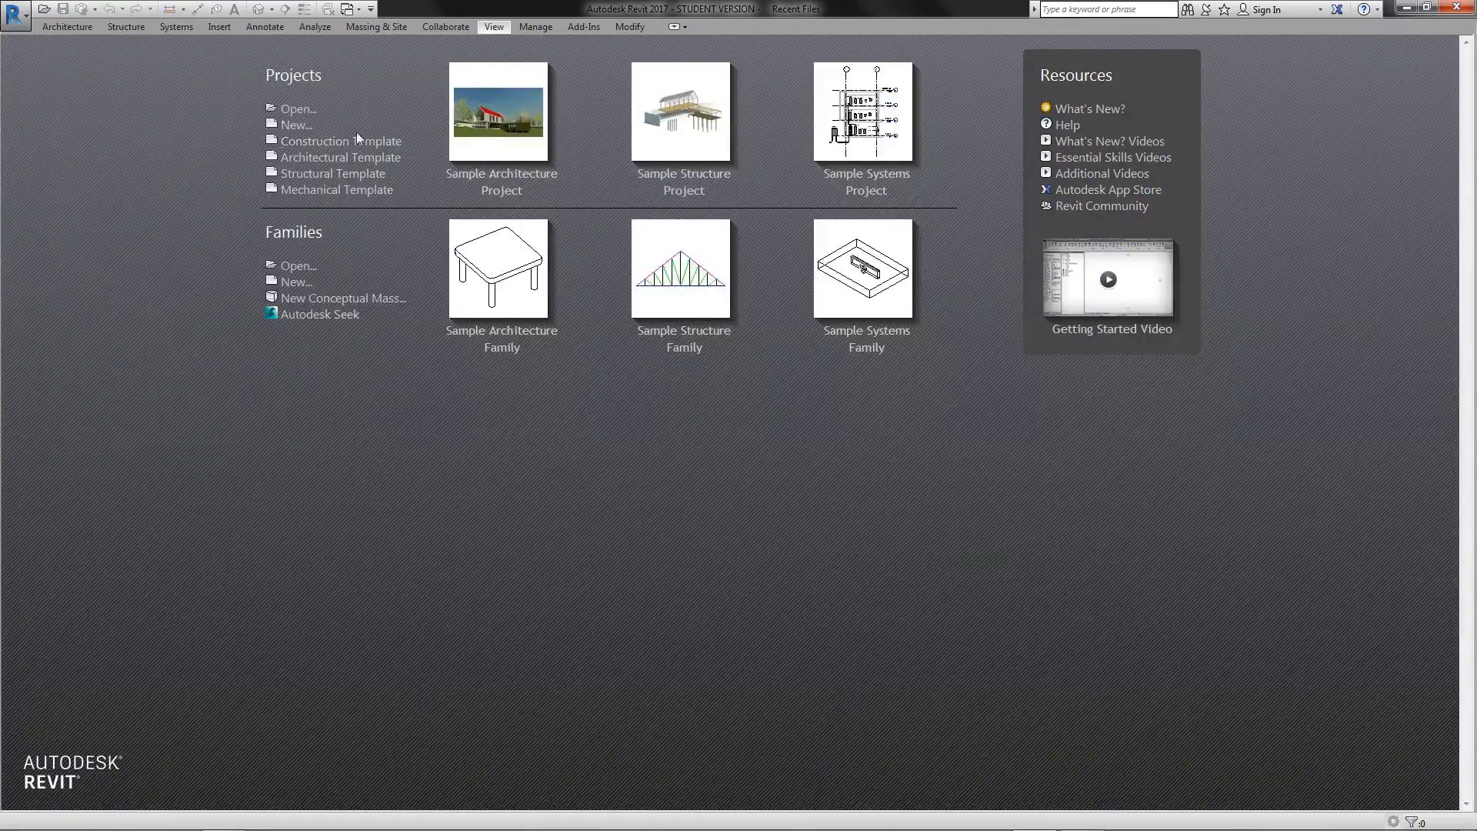
{"action": "left_click", "coordinate": [296, 124]}
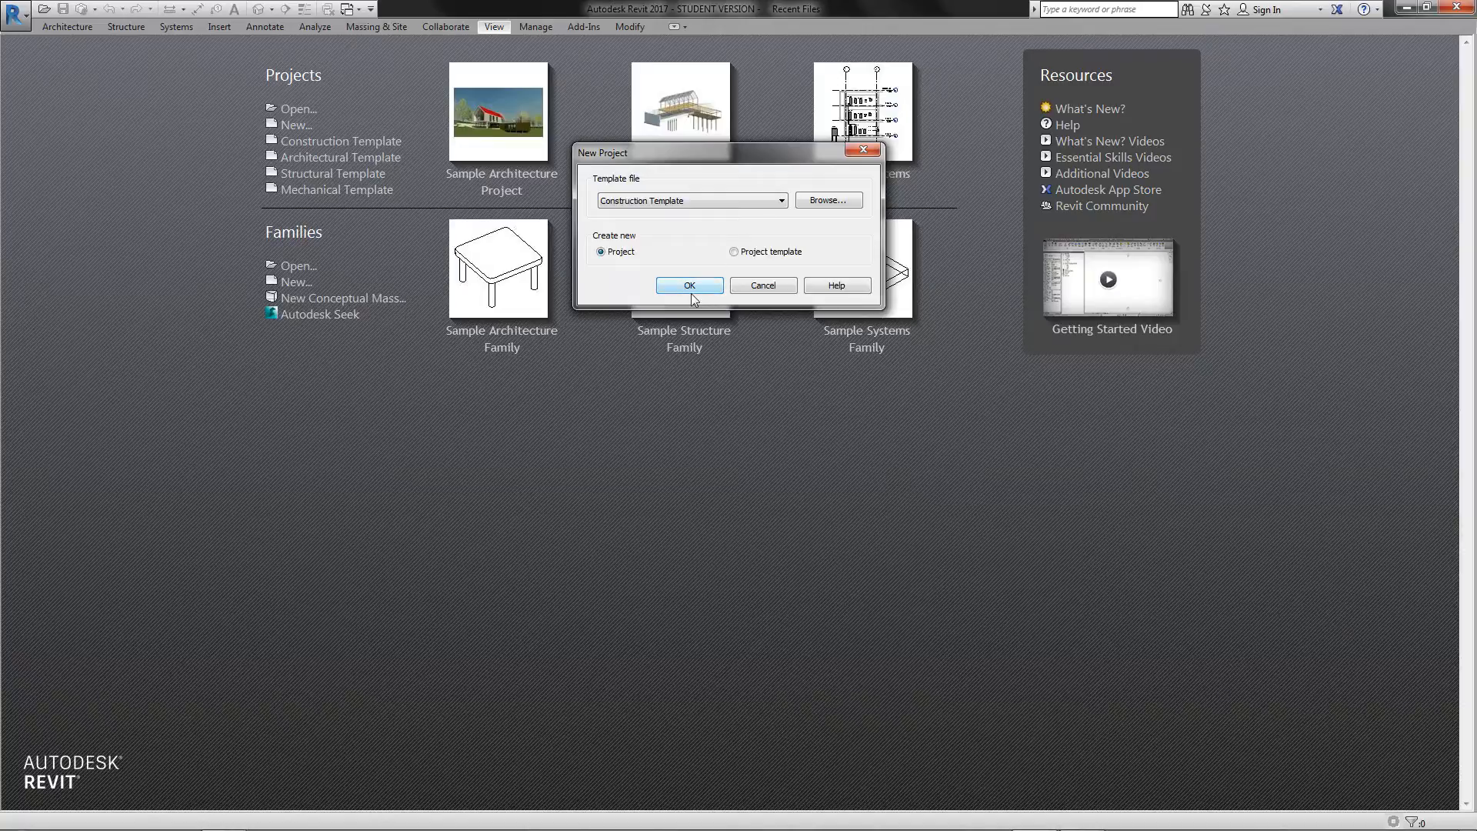
{"action": "left_click", "coordinate": [693, 200]}
{"action": "left_click", "coordinate": [669, 235]}
{"action": "left_click", "coordinate": [690, 285]}
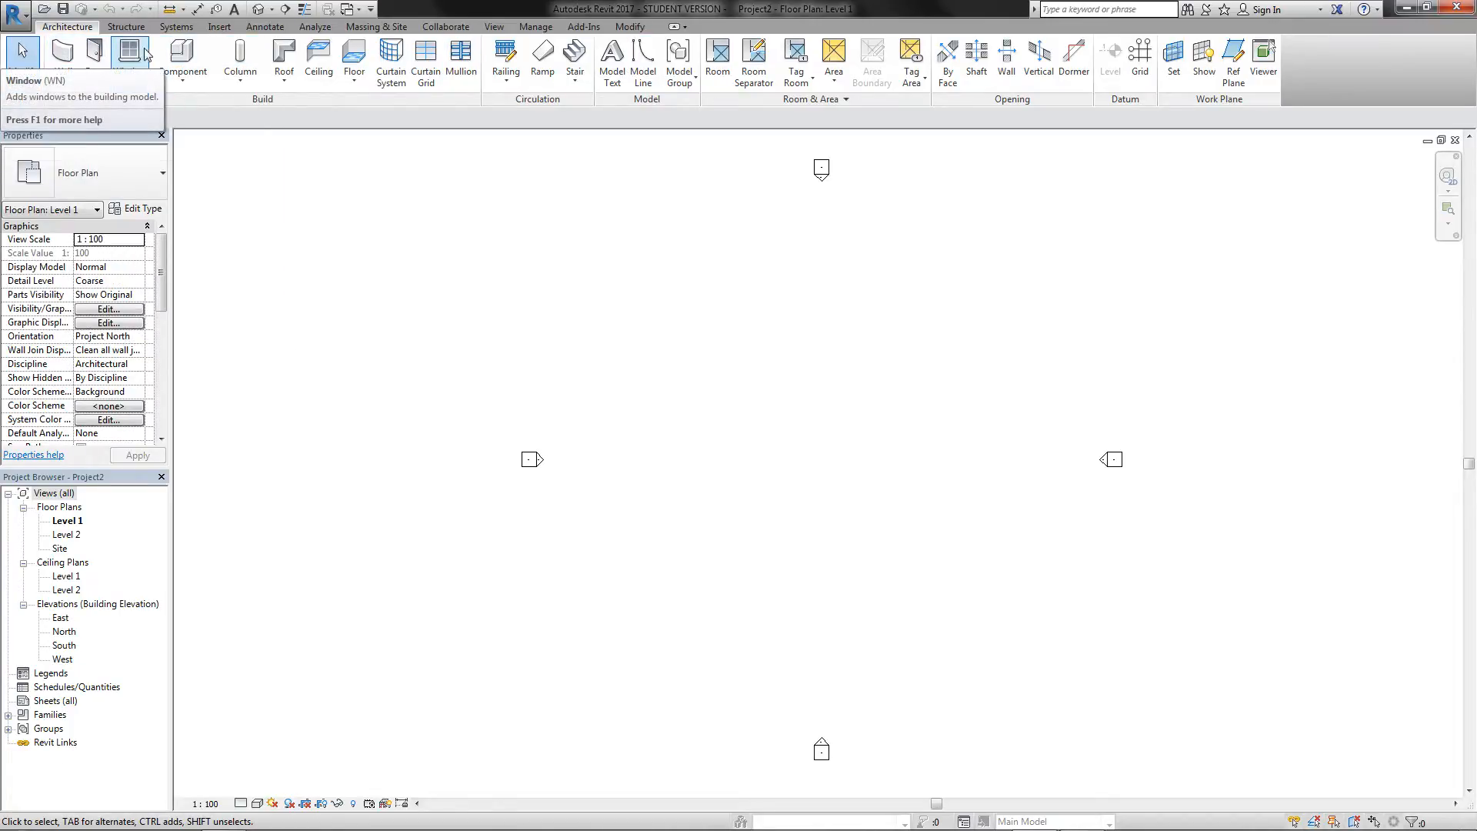
Step: Draw a horizontal Exterior - Brick on Mtl. Stud wall about 22200 mm long between the elevation markers on the Level 1 plan
{"action": "left_click", "coordinate": [94, 54]}
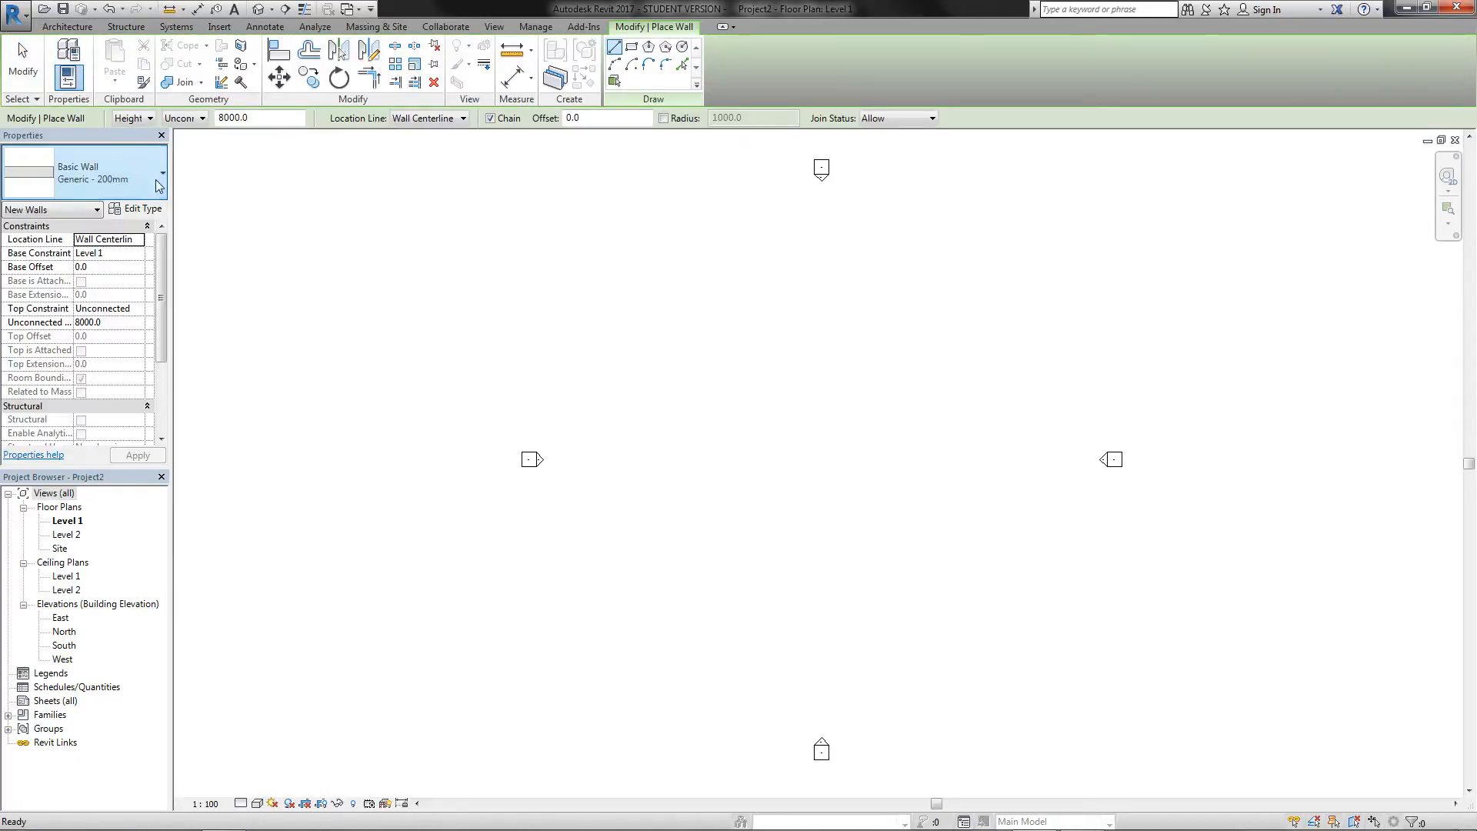
{"action": "left_click", "coordinate": [158, 185]}
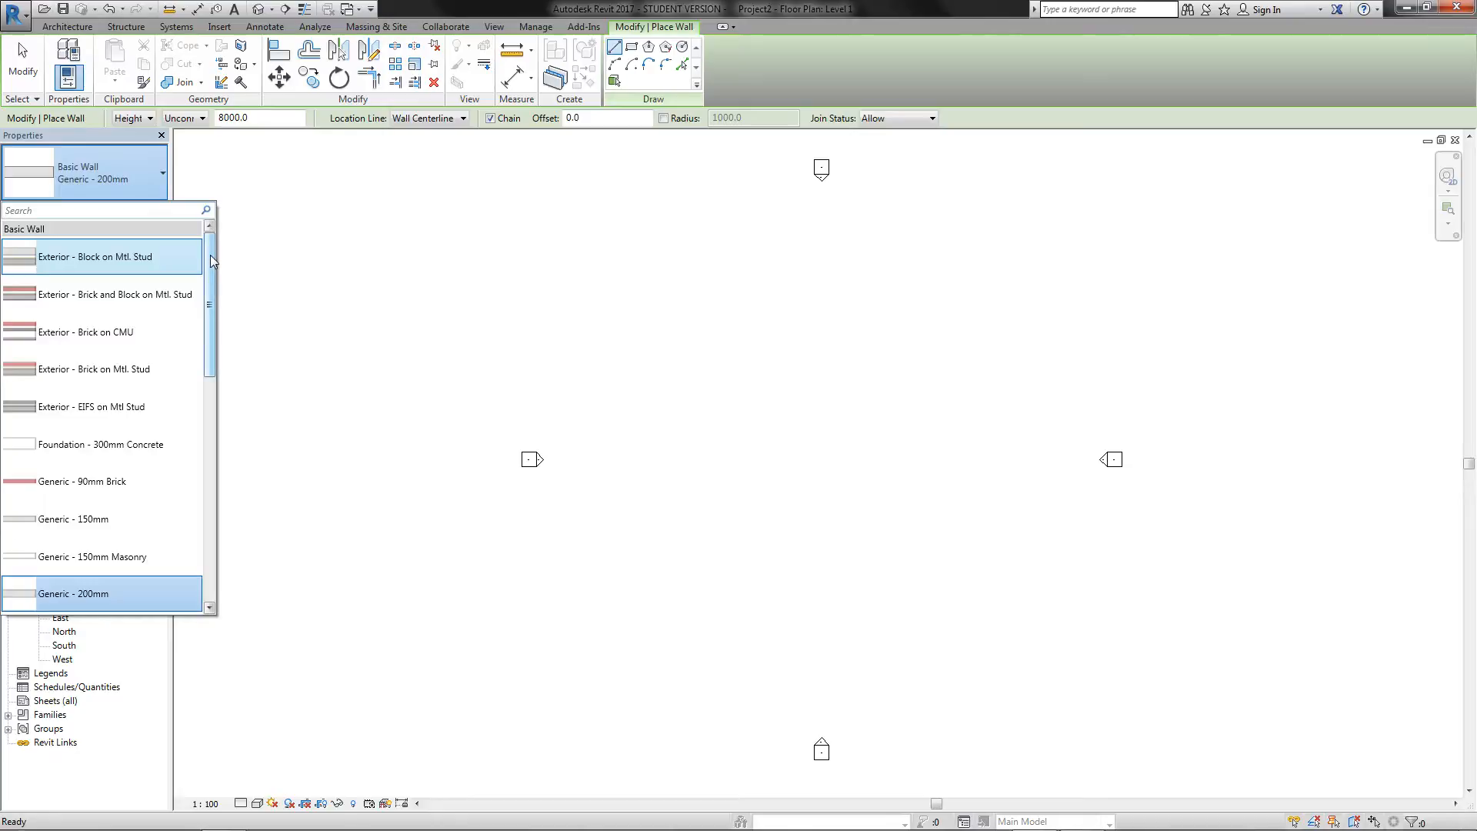
{"action": "mouse_move", "coordinate": [210, 251]}
{"action": "left_mouse_down"}
{"action": "mouse_move", "coordinate": [211, 288]}
{"action": "mouse_move", "coordinate": [211, 269]}
{"action": "left_mouse_up"}
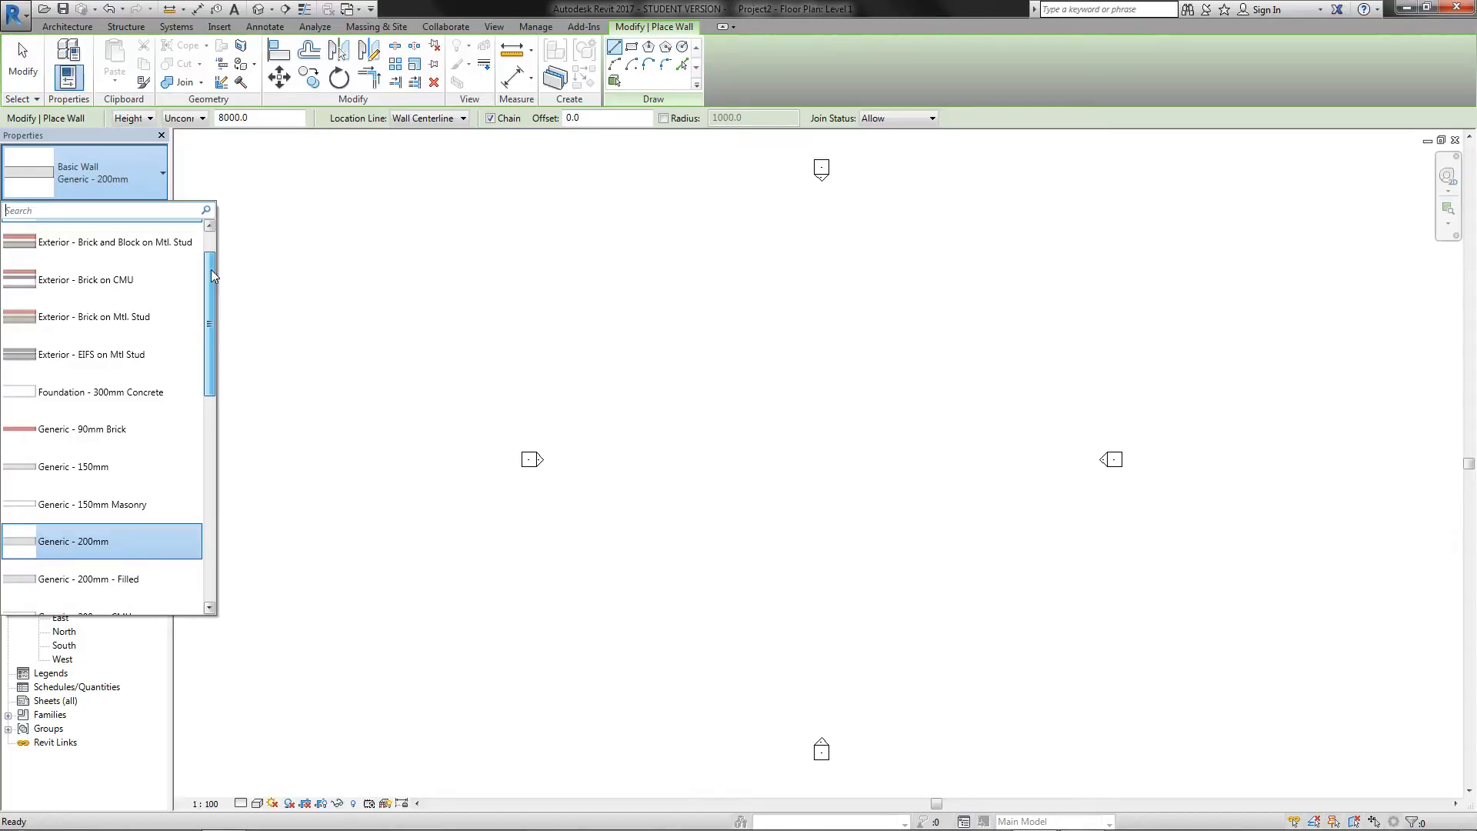
{"action": "left_click_drag", "start_coordinate": [214, 279], "coordinate": [185, 365]}
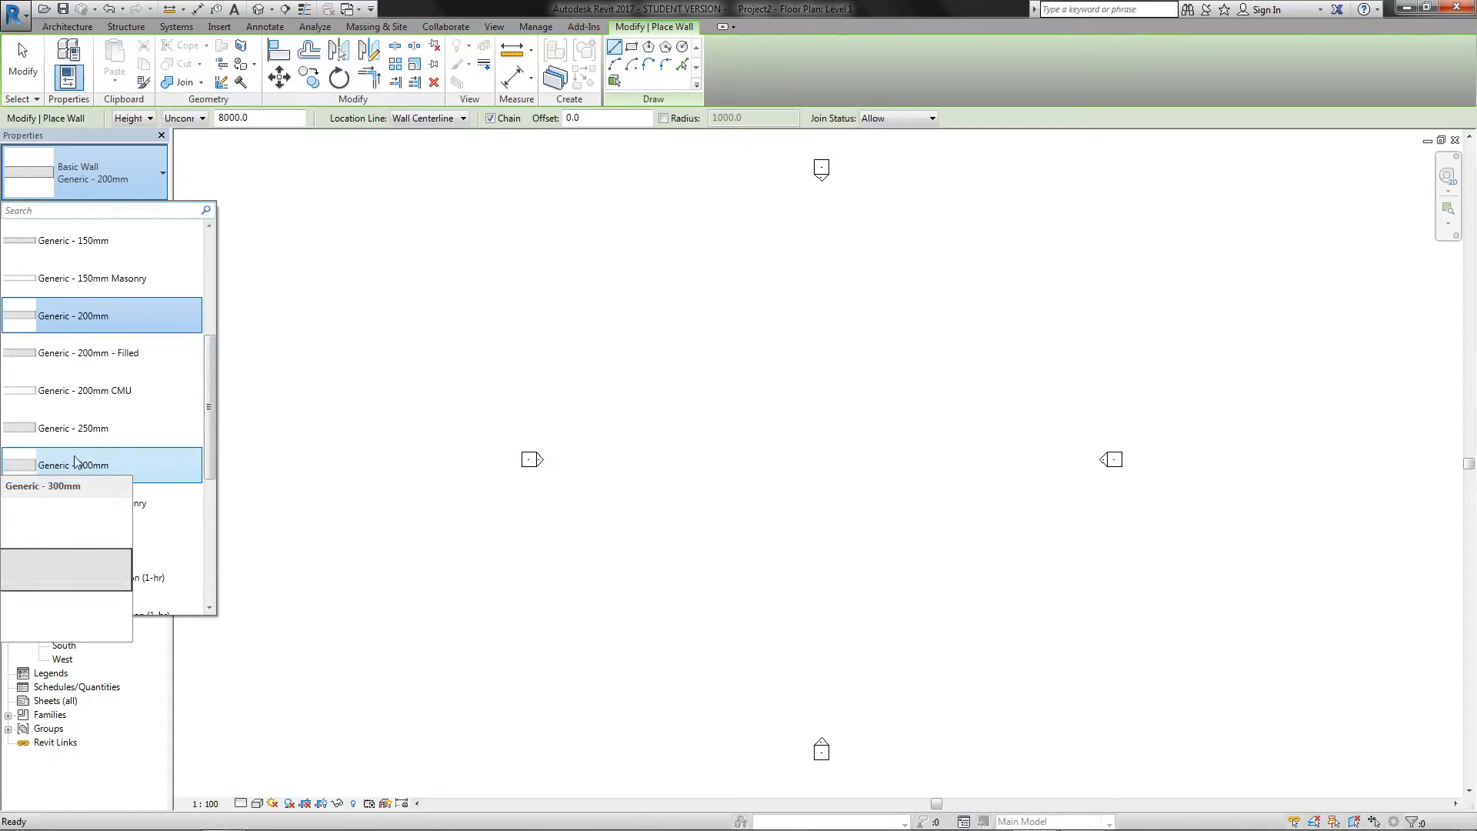
{"action": "left_click_drag", "start_coordinate": [209, 407], "coordinate": [219, 311]}
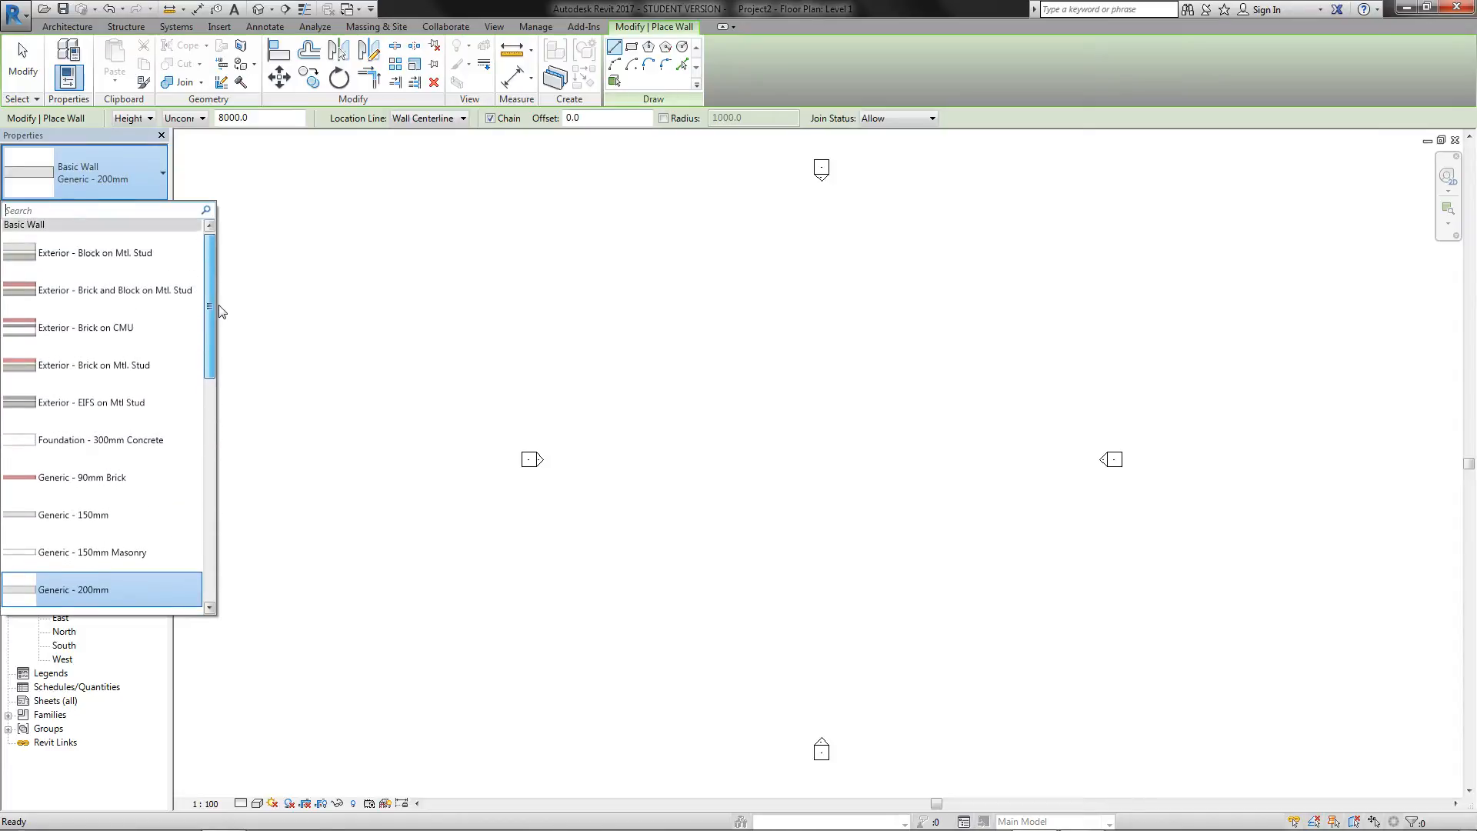
{"action": "left_click", "coordinate": [72, 378]}
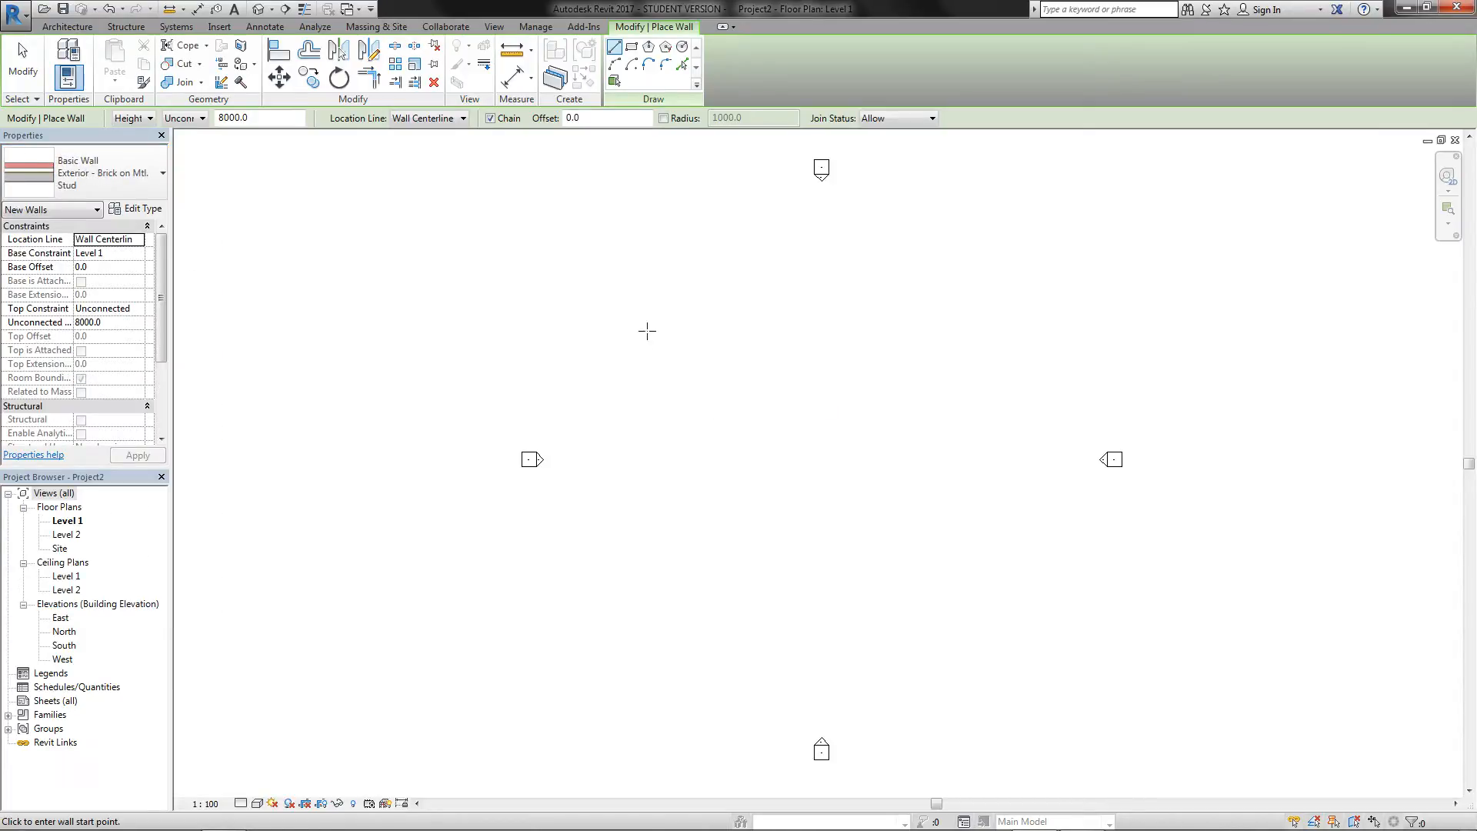
{"action": "left_click", "coordinate": [683, 343]}
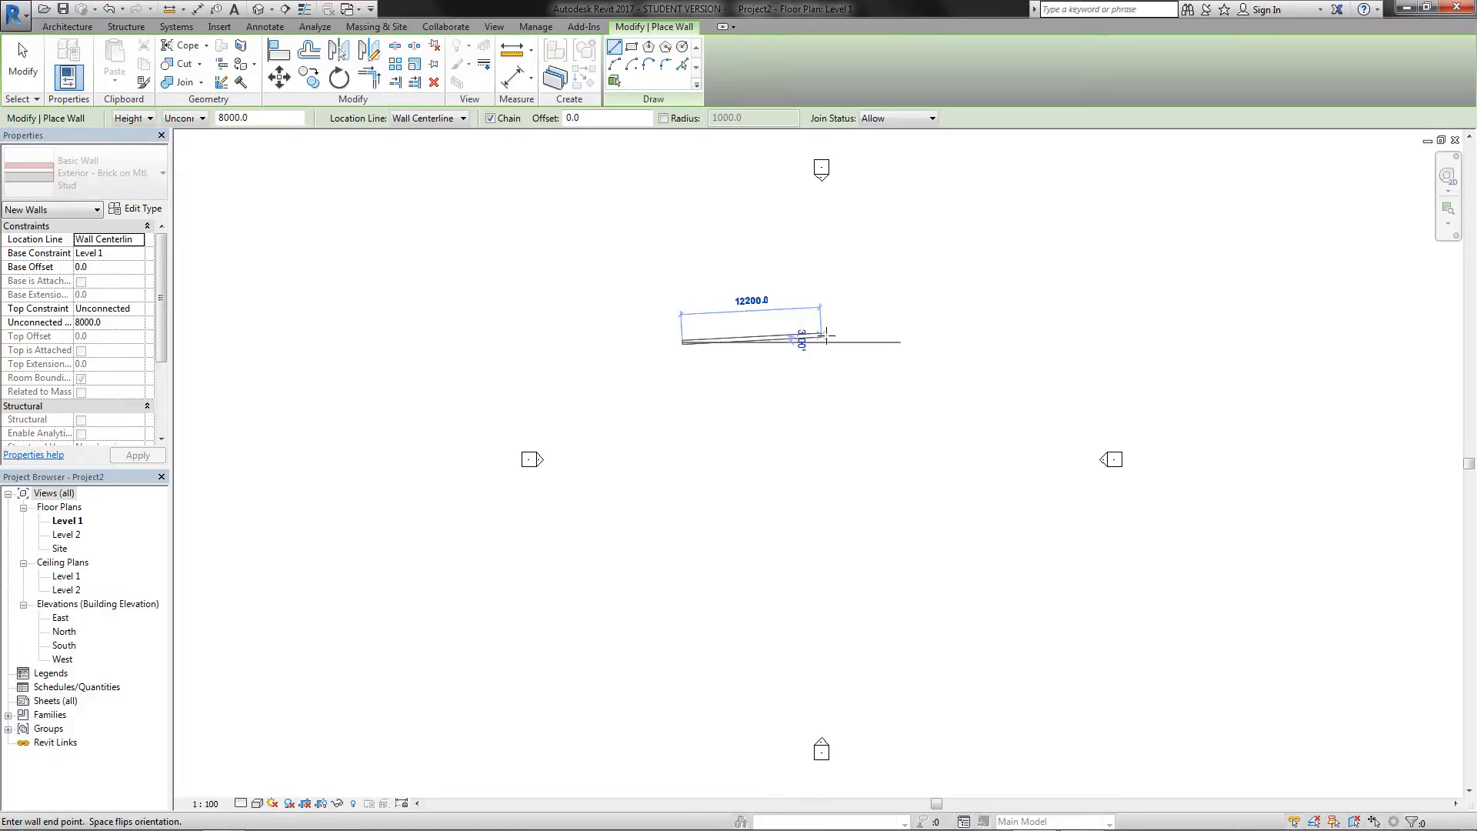
{"action": "left_click", "coordinate": [937, 343]}
{"action": "key", "text": "Escape"}
{"action": "key", "text": "Escape"}
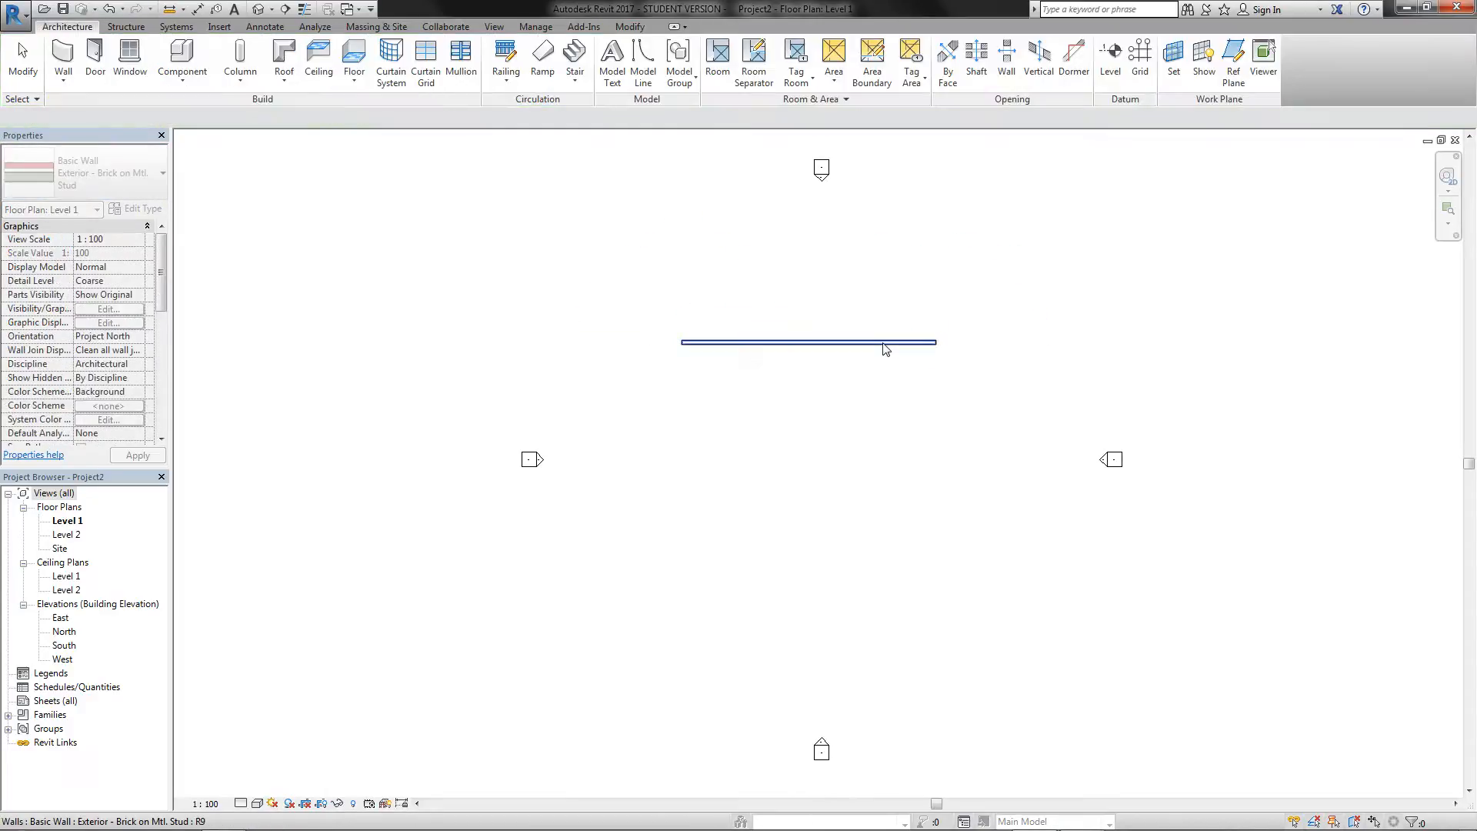
Step: Set the Level 1 plan's detail level to Fine and inspect the wall's layers up close
{"action": "scroll", "coordinate": [881, 342], "scroll_direction": "up", "scroll_amount": 5}
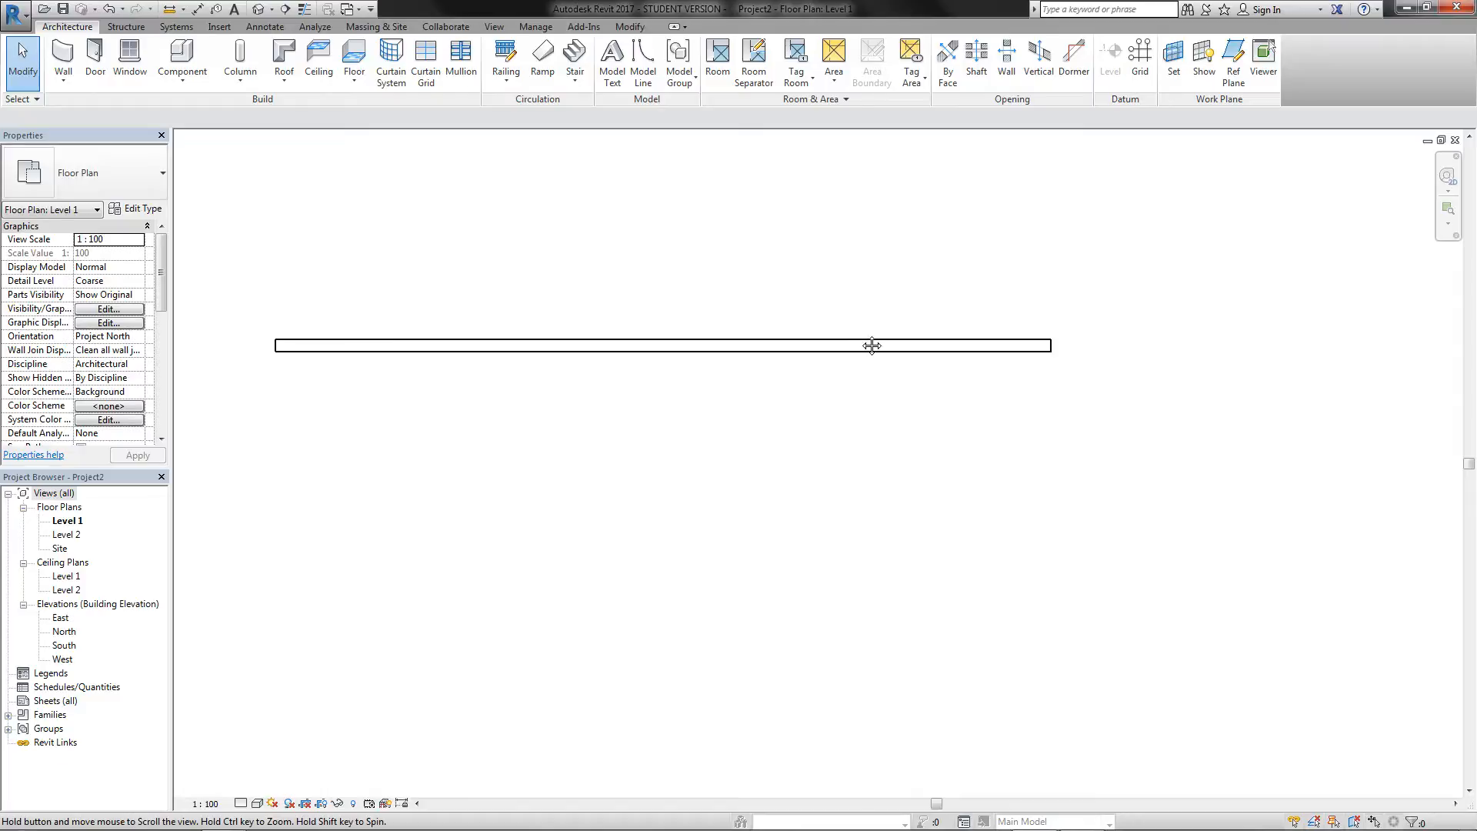
{"action": "middle_click_drag", "start_coordinate": [875, 339], "coordinate": [1002, 382]}
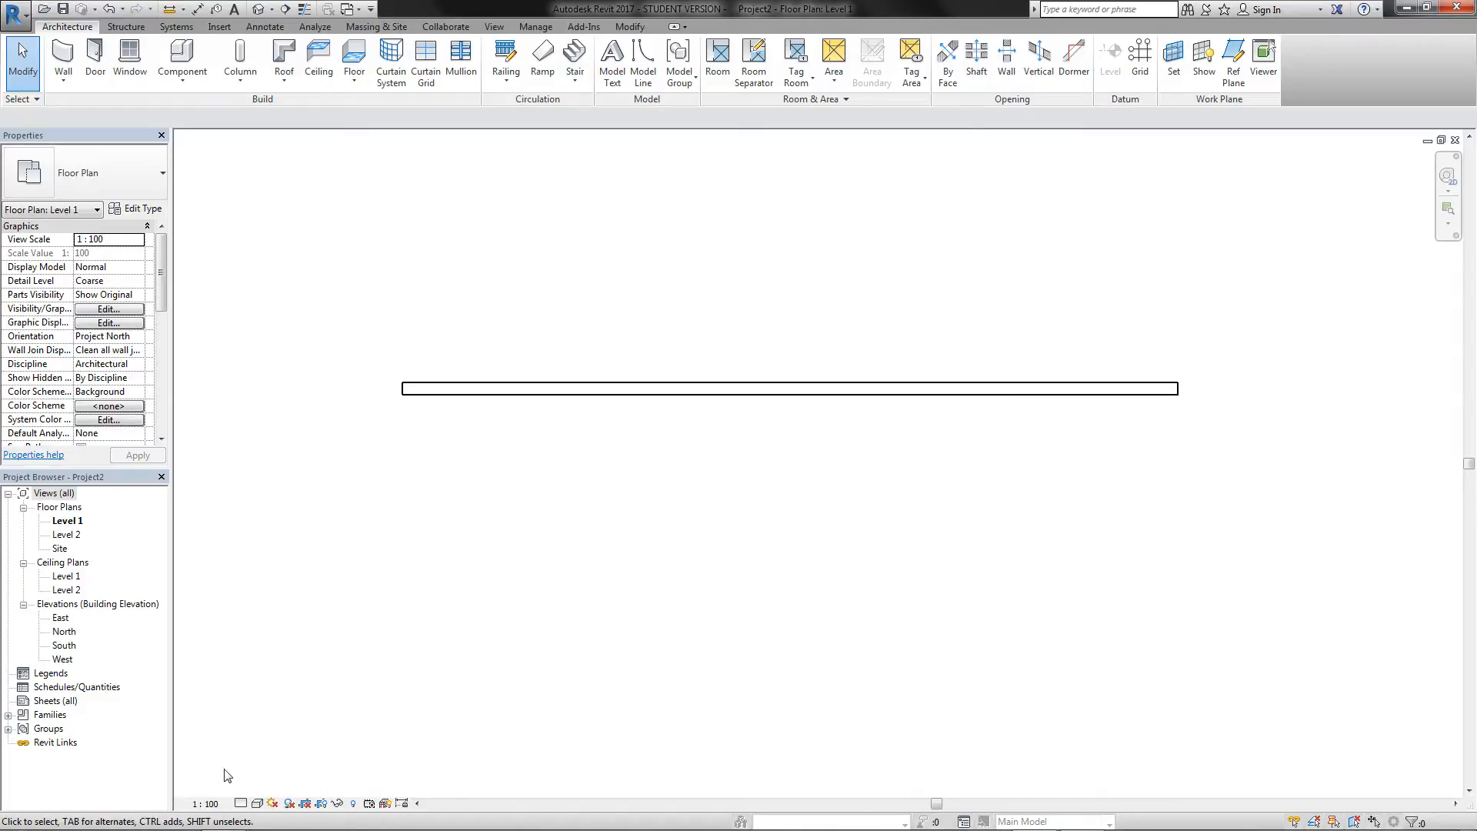
{"action": "left_click", "coordinate": [258, 804]}
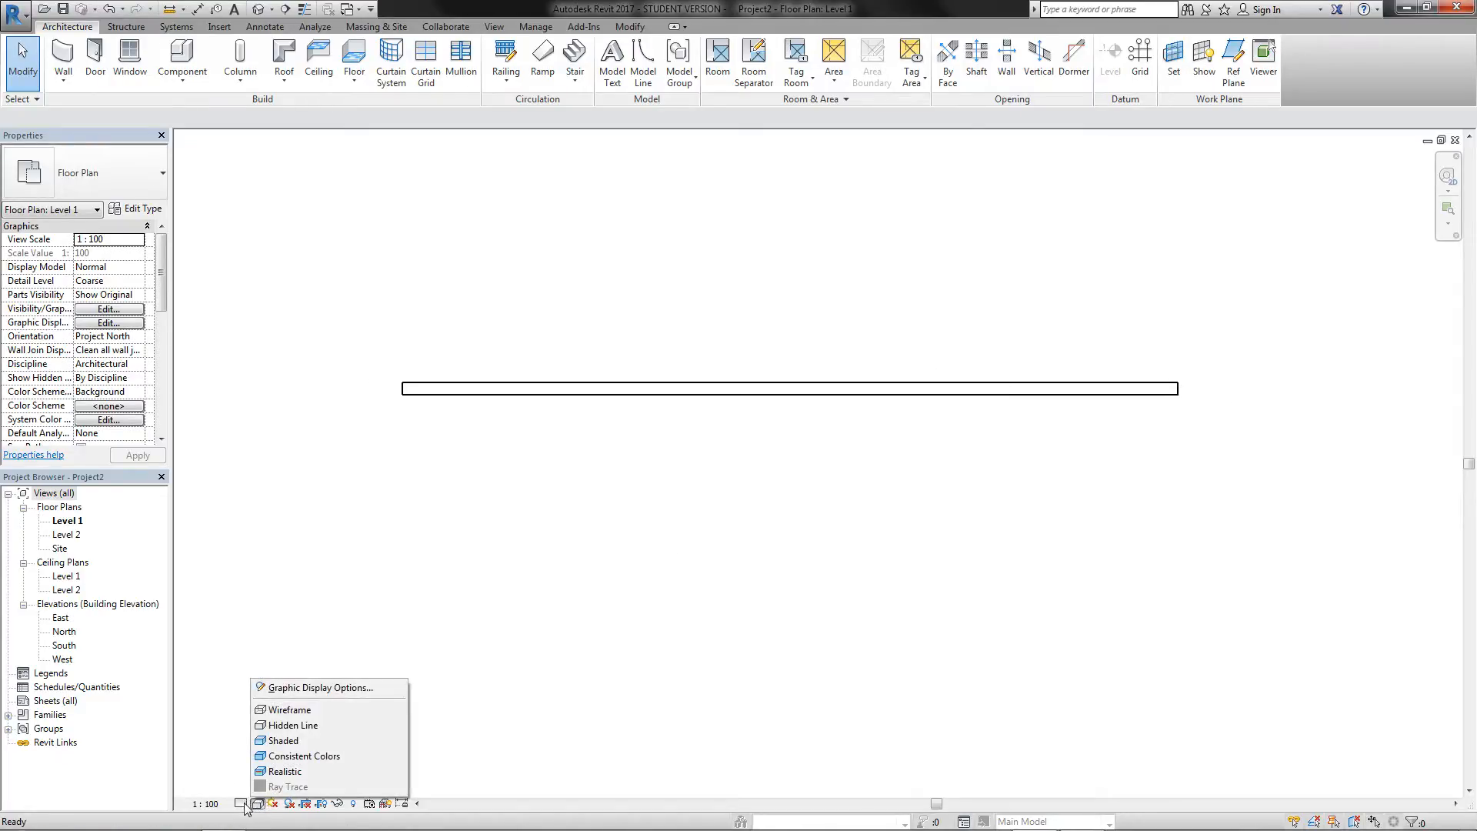
{"action": "left_click", "coordinate": [241, 803]}
{"action": "left_click", "coordinate": [262, 785]}
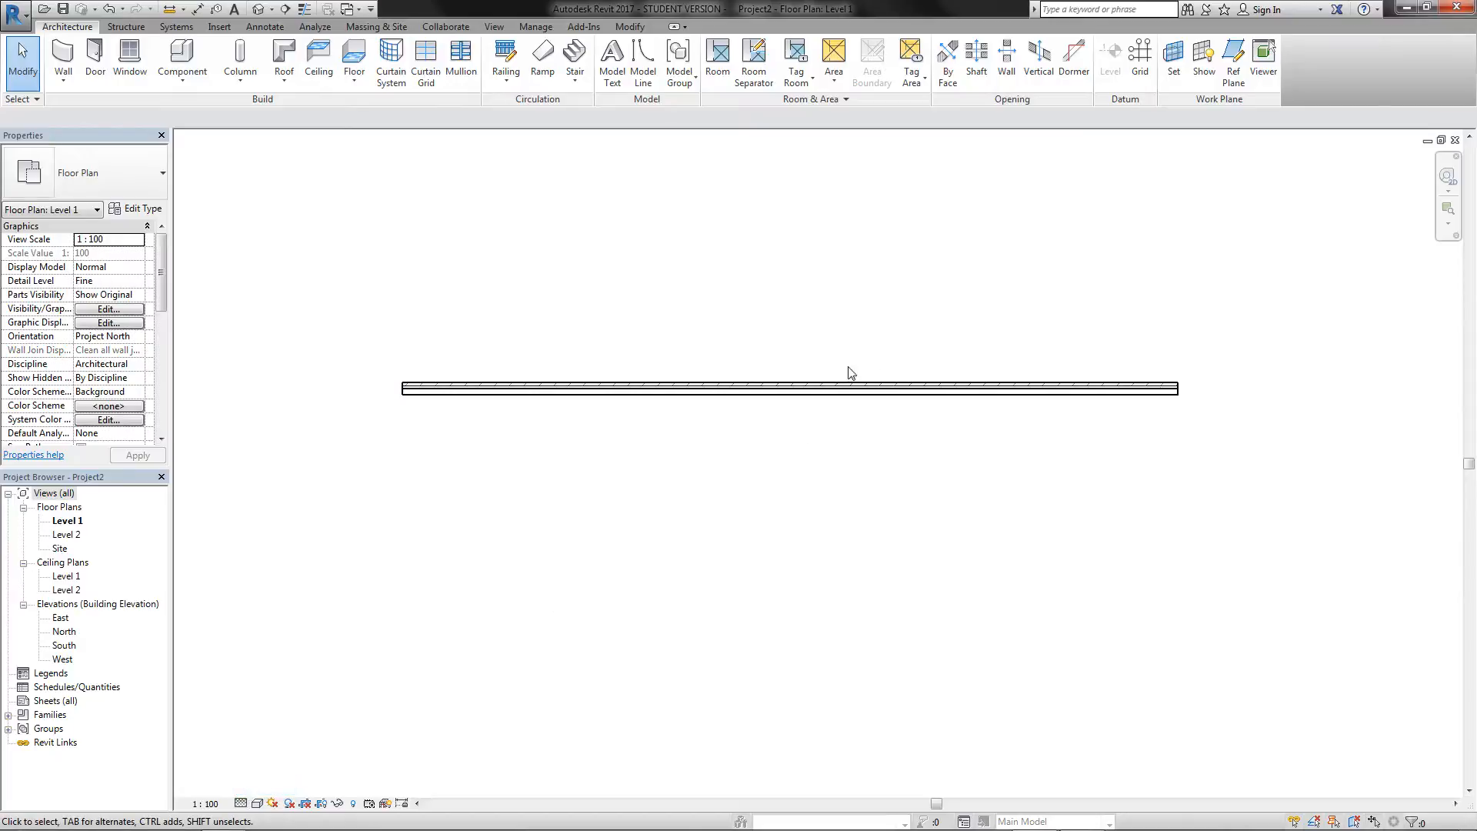
{"action": "scroll", "coordinate": [852, 373], "scroll_direction": "up", "scroll_amount": 2}
{"action": "scroll", "coordinate": [842, 407], "scroll_direction": "down", "scroll_amount": 2}
{"action": "scroll", "coordinate": [835, 420], "scroll_direction": "up", "scroll_amount": 2}
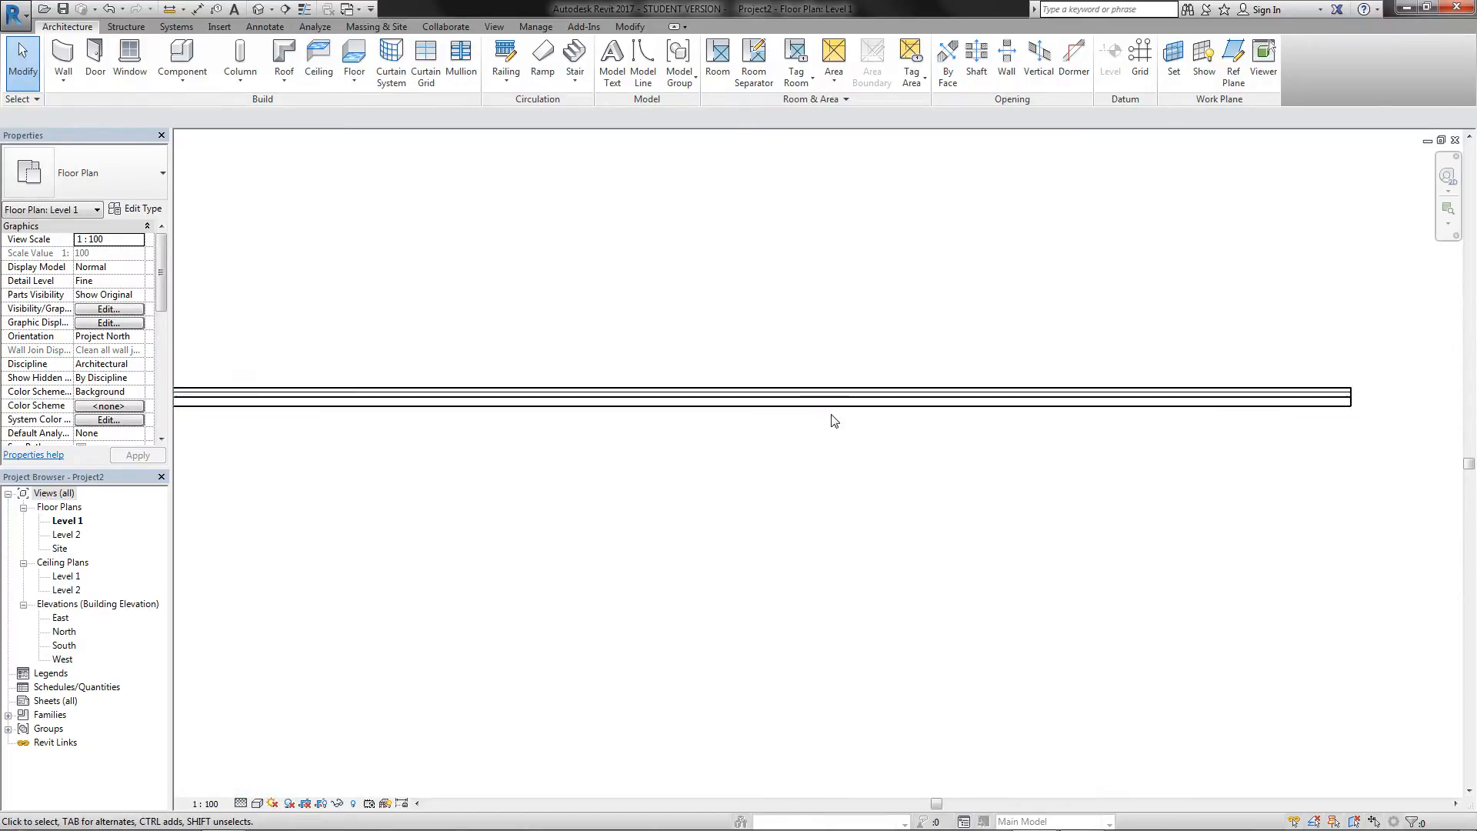
{"action": "scroll", "coordinate": [842, 416], "scroll_direction": "up", "scroll_amount": 3}
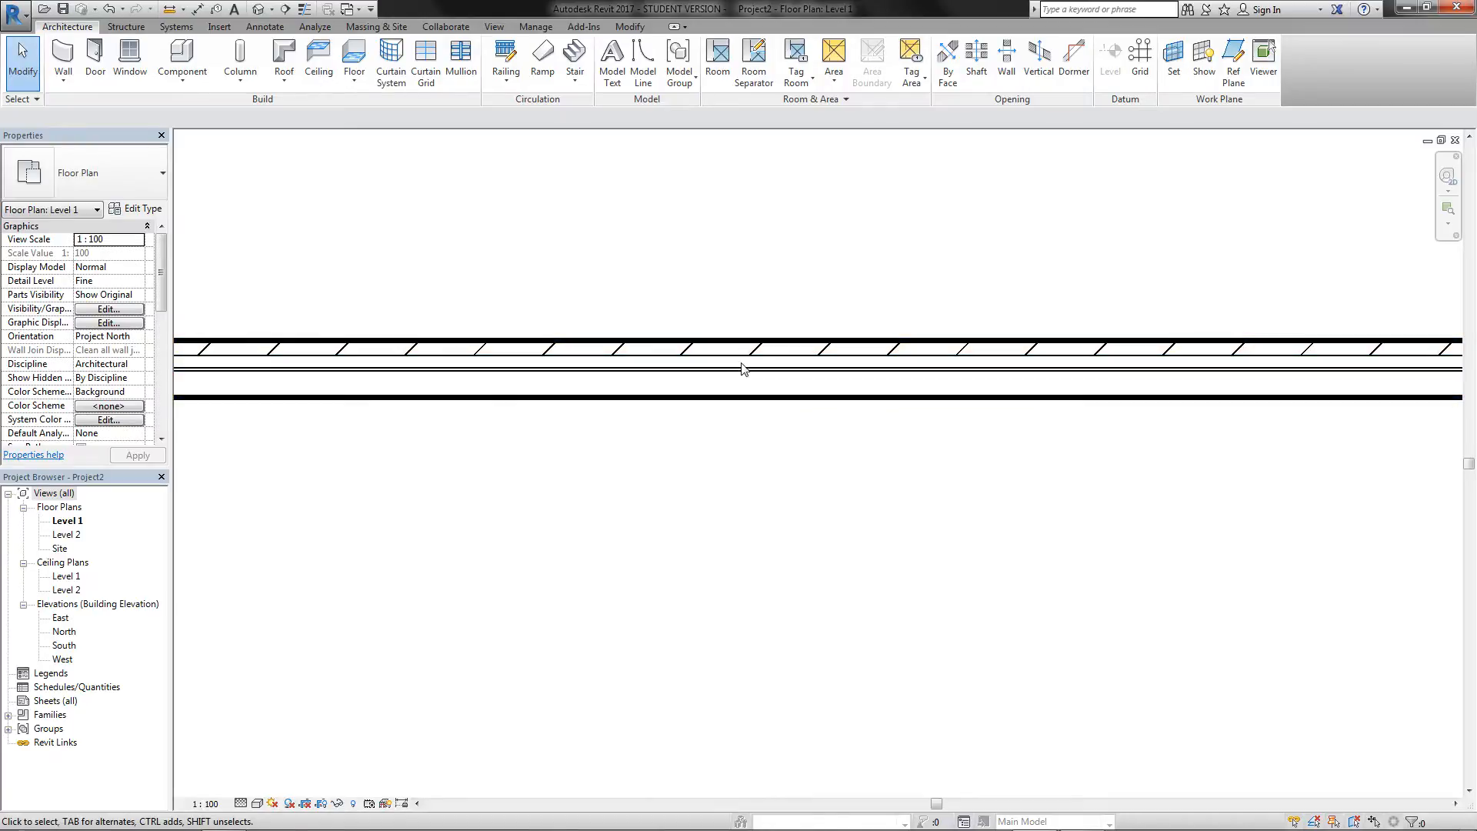
Step: Examine the wall's type properties and the layers of its structure assembly, leaving the type unmodified
{"action": "scroll", "coordinate": [750, 377], "scroll_direction": "down", "scroll_amount": 2}
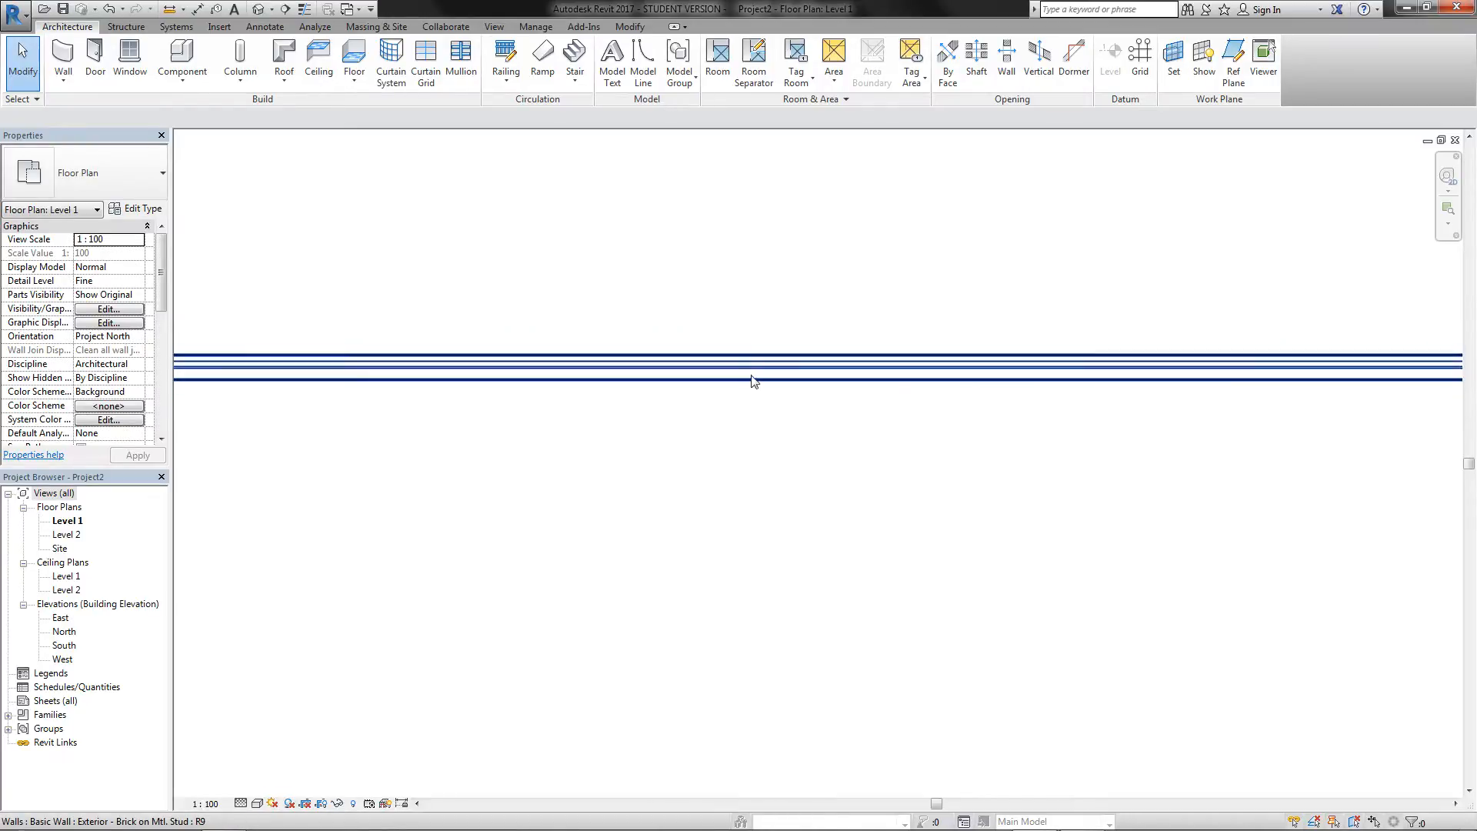
{"action": "scroll", "coordinate": [750, 378], "scroll_direction": "down", "scroll_amount": 5}
{"action": "left_click_drag", "start_coordinate": [737, 357], "coordinate": [681, 428]}
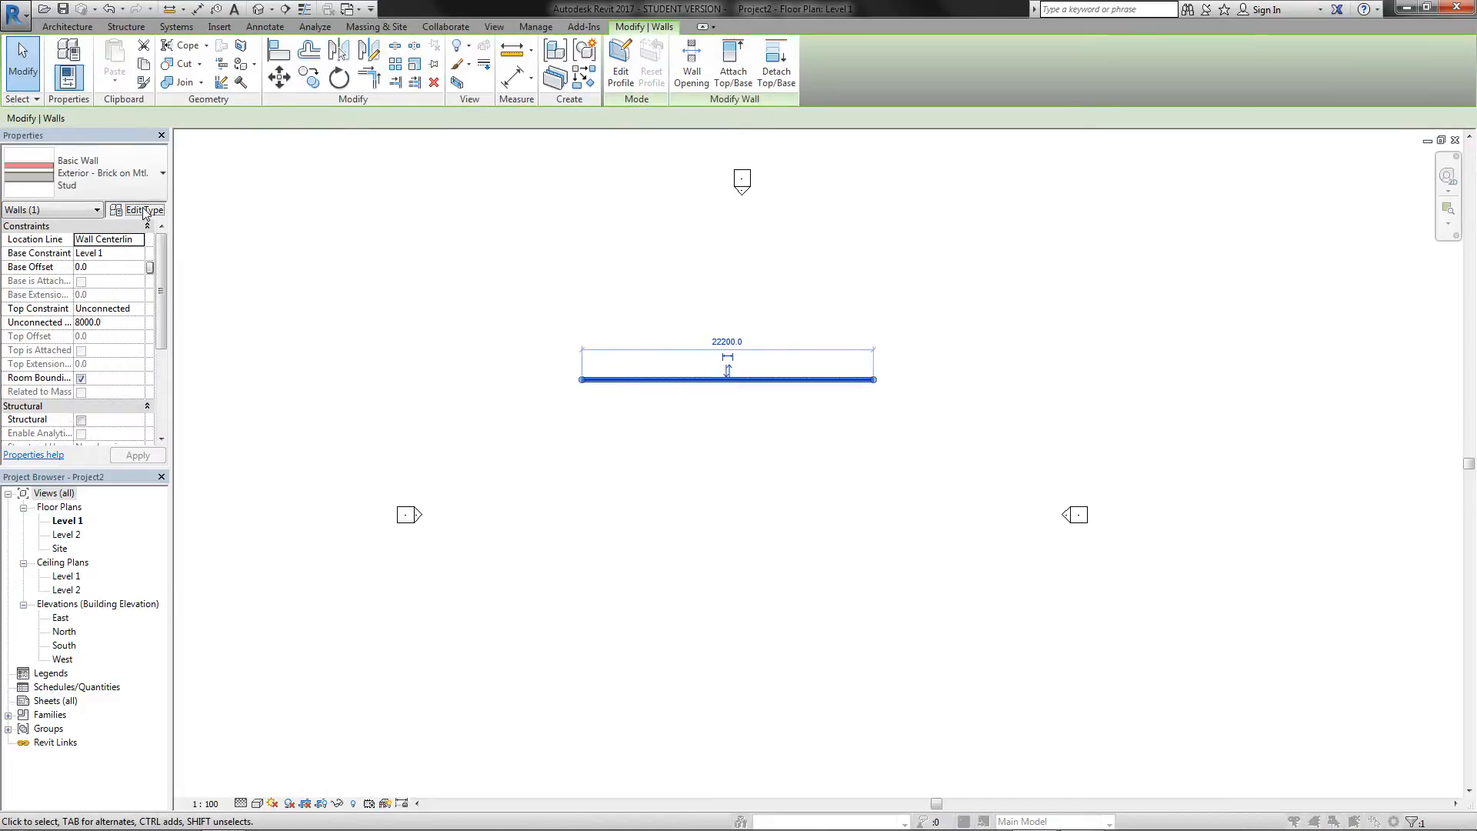
{"action": "left_click", "coordinate": [143, 210]}
{"action": "scroll", "coordinate": [889, 390], "scroll_direction": "down", "scroll_amount": 1}
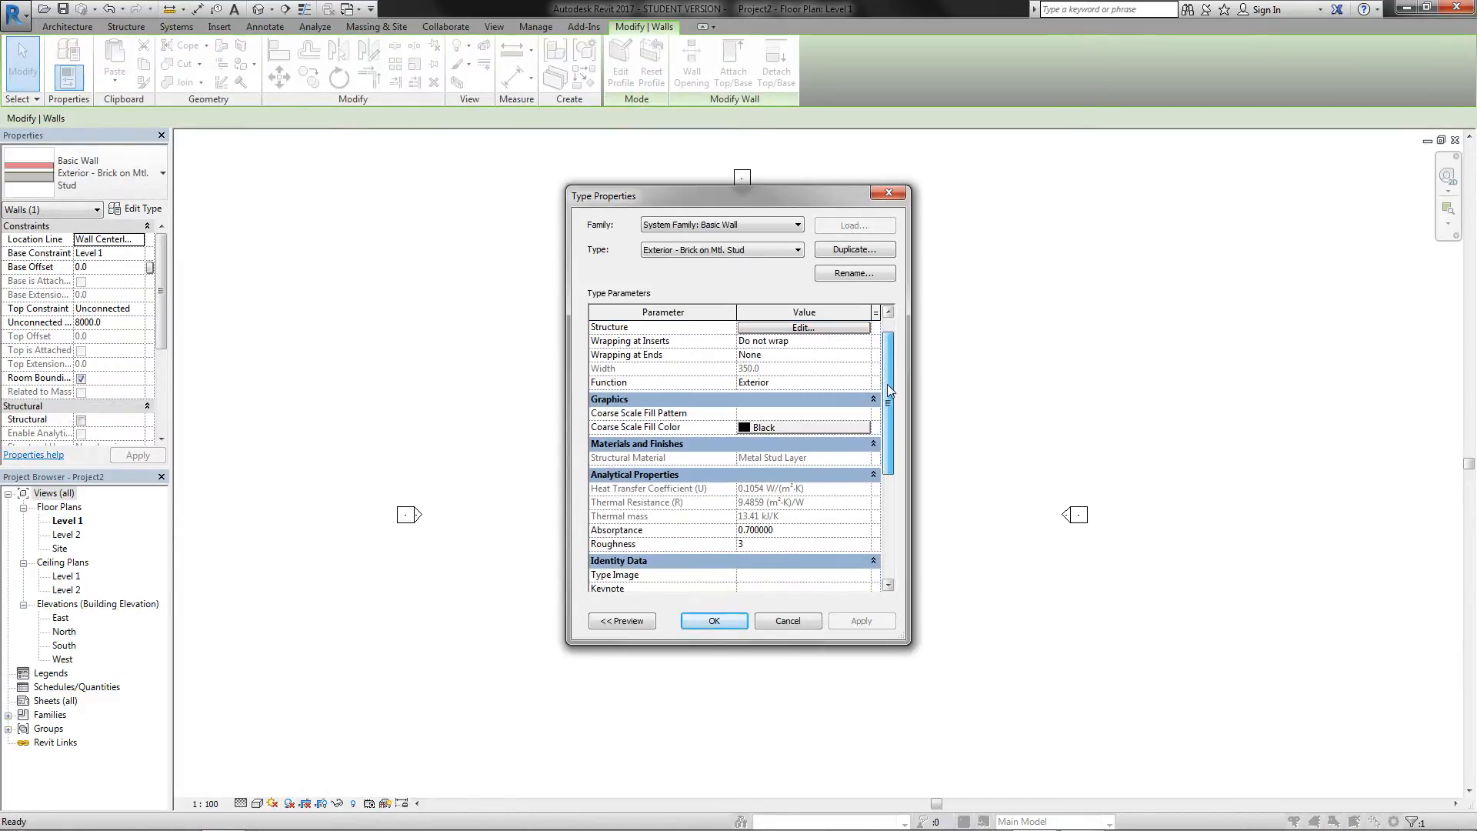
{"action": "left_click_drag", "start_coordinate": [890, 390], "coordinate": [896, 365]}
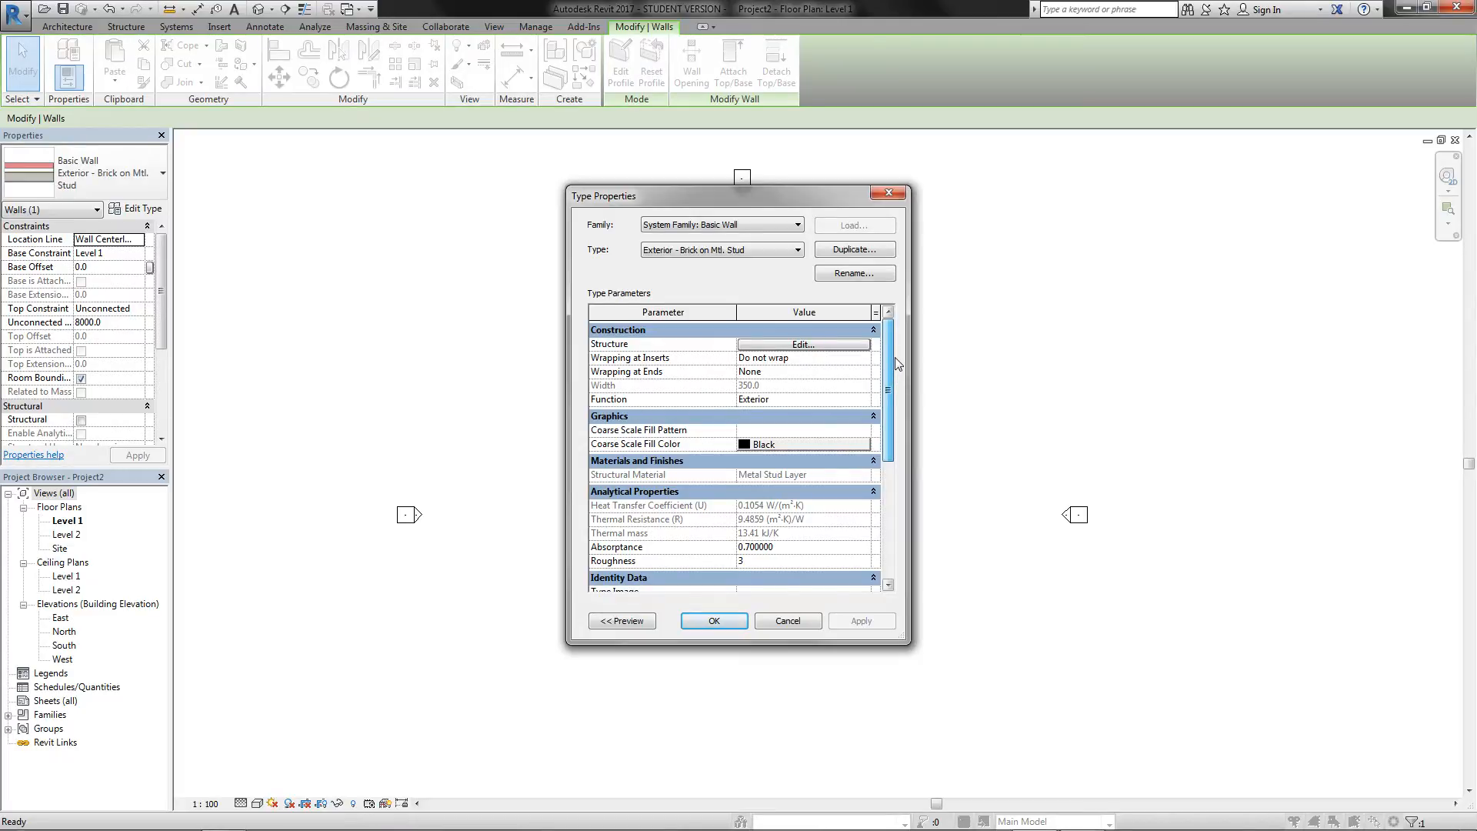
{"action": "left_click", "coordinate": [785, 345]}
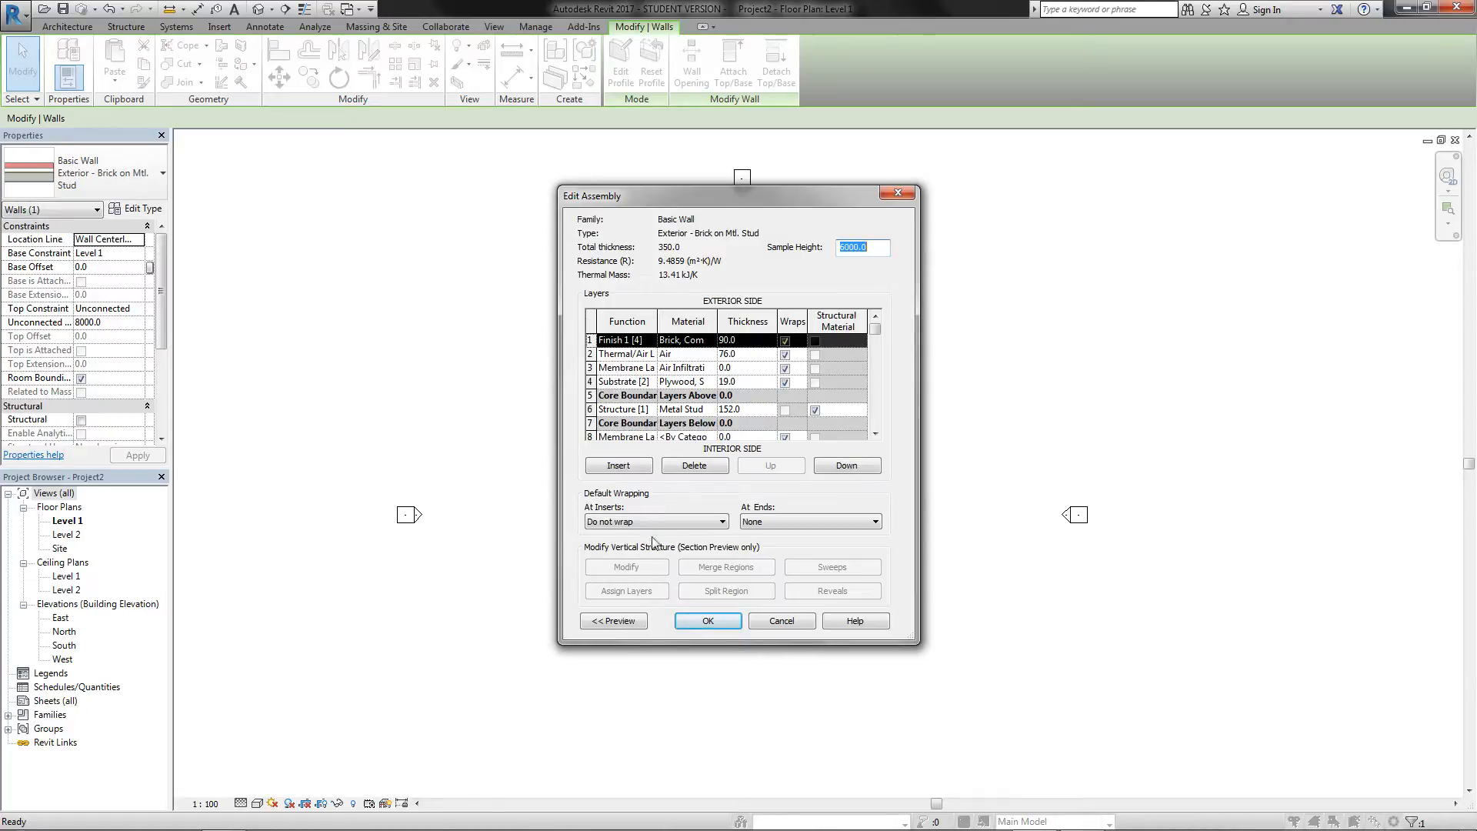
{"action": "left_click", "coordinate": [801, 621]}
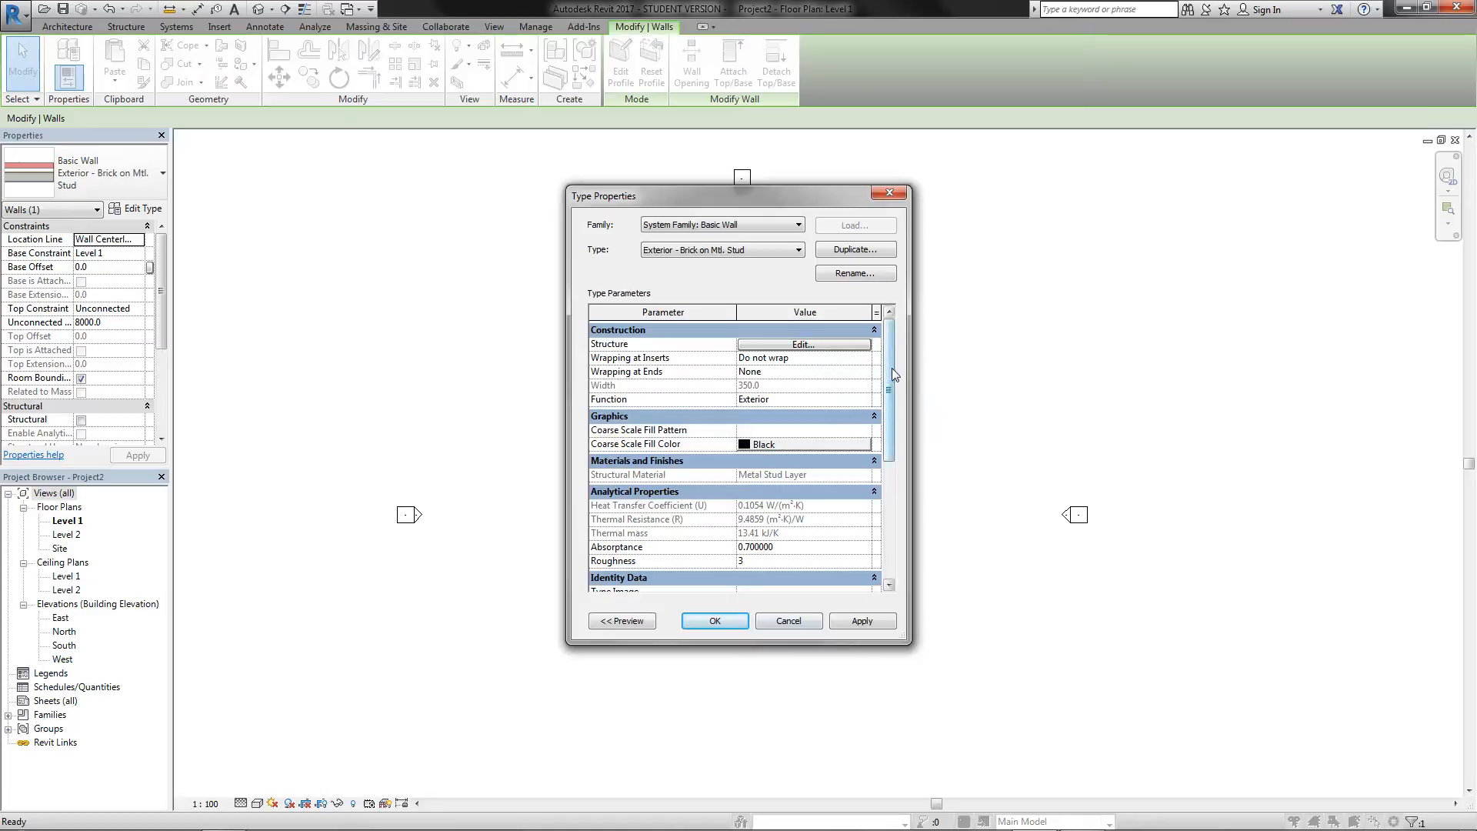
{"action": "left_click_drag", "start_coordinate": [893, 375], "coordinate": [890, 406]}
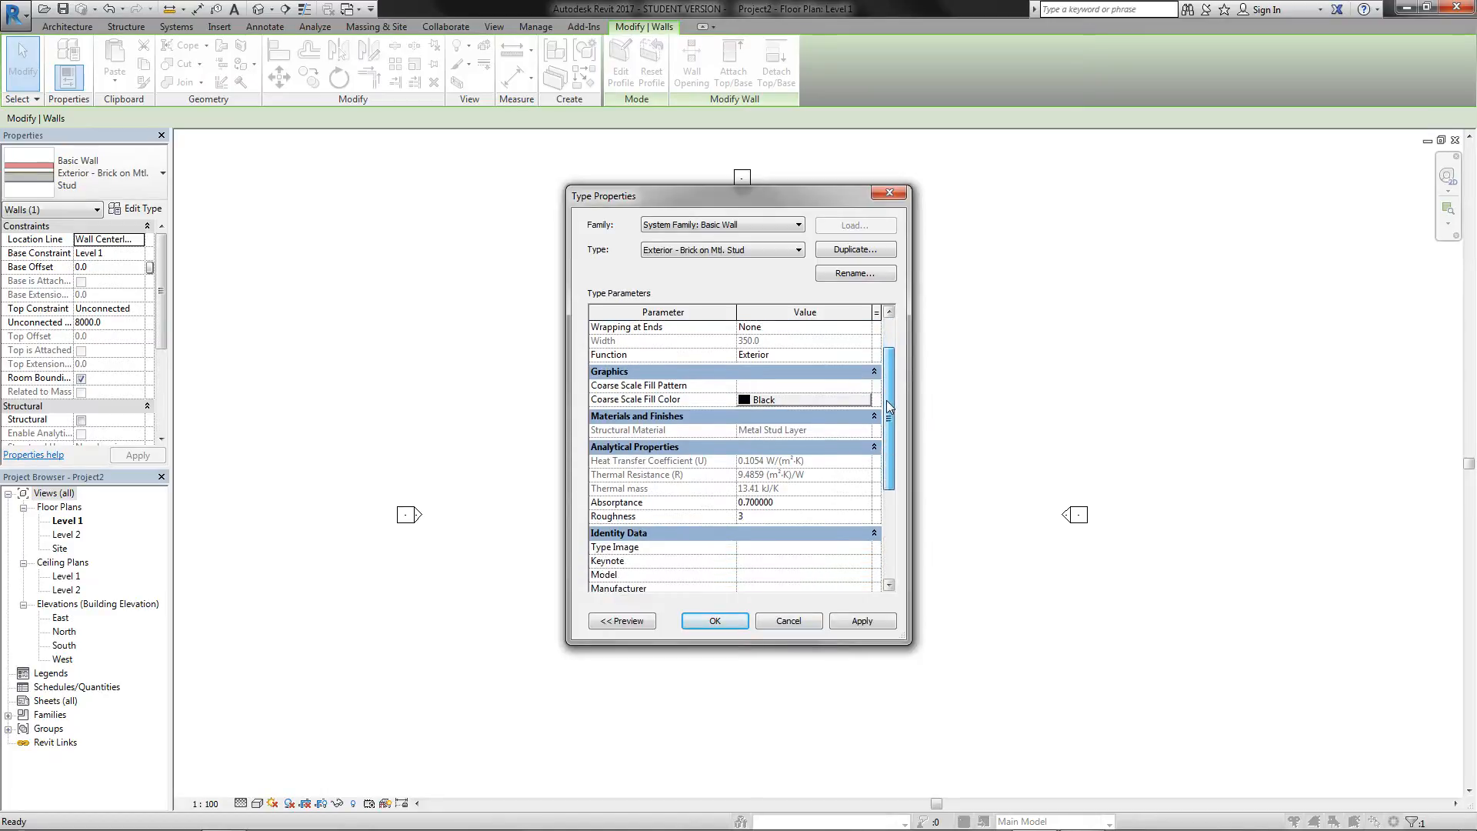
{"action": "left_click", "coordinate": [791, 622]}
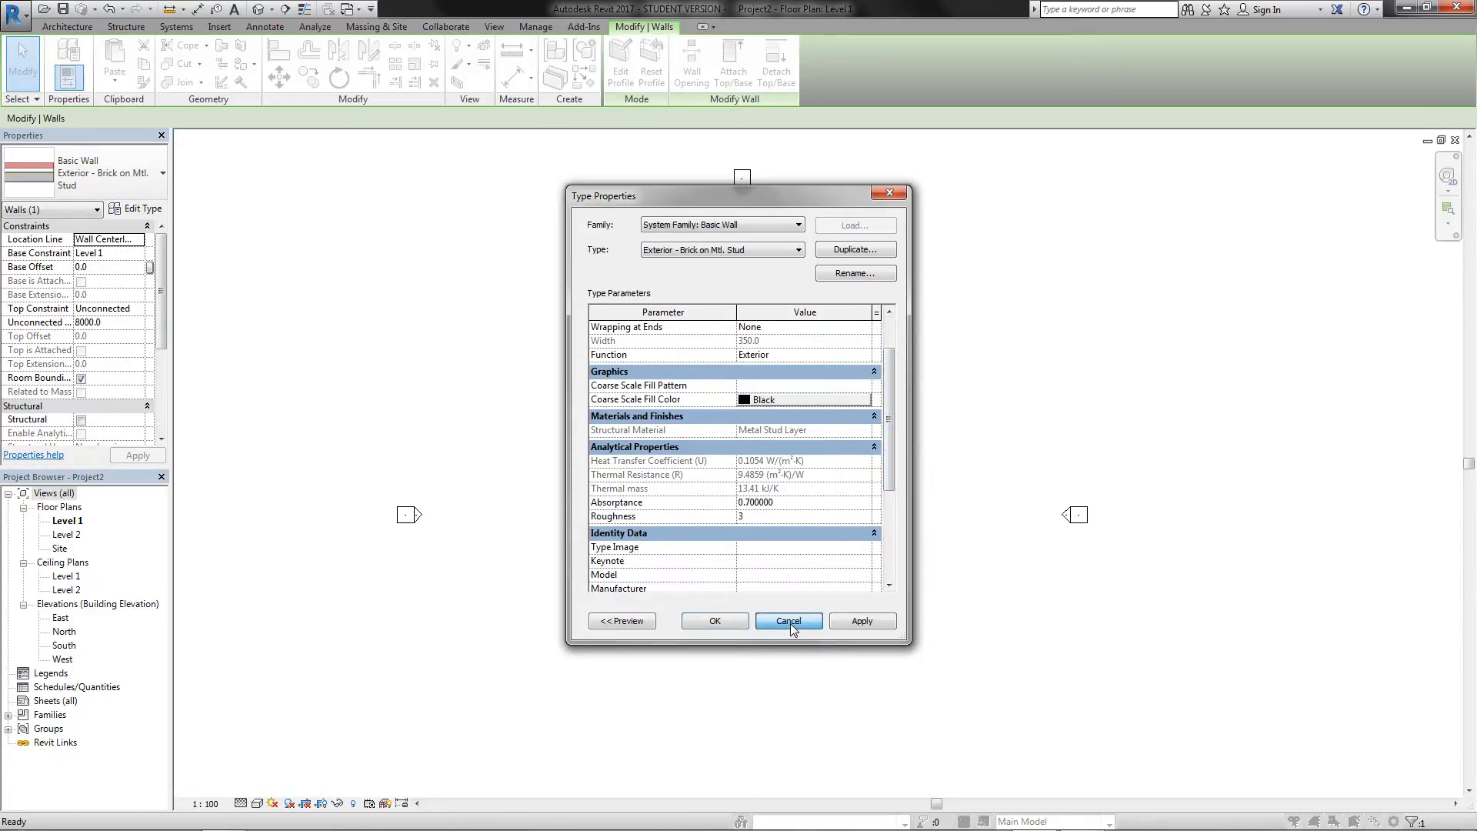
Step: Delete the brick wall and set the plan's detail level to Coarse
{"action": "left_click", "coordinate": [798, 498]}
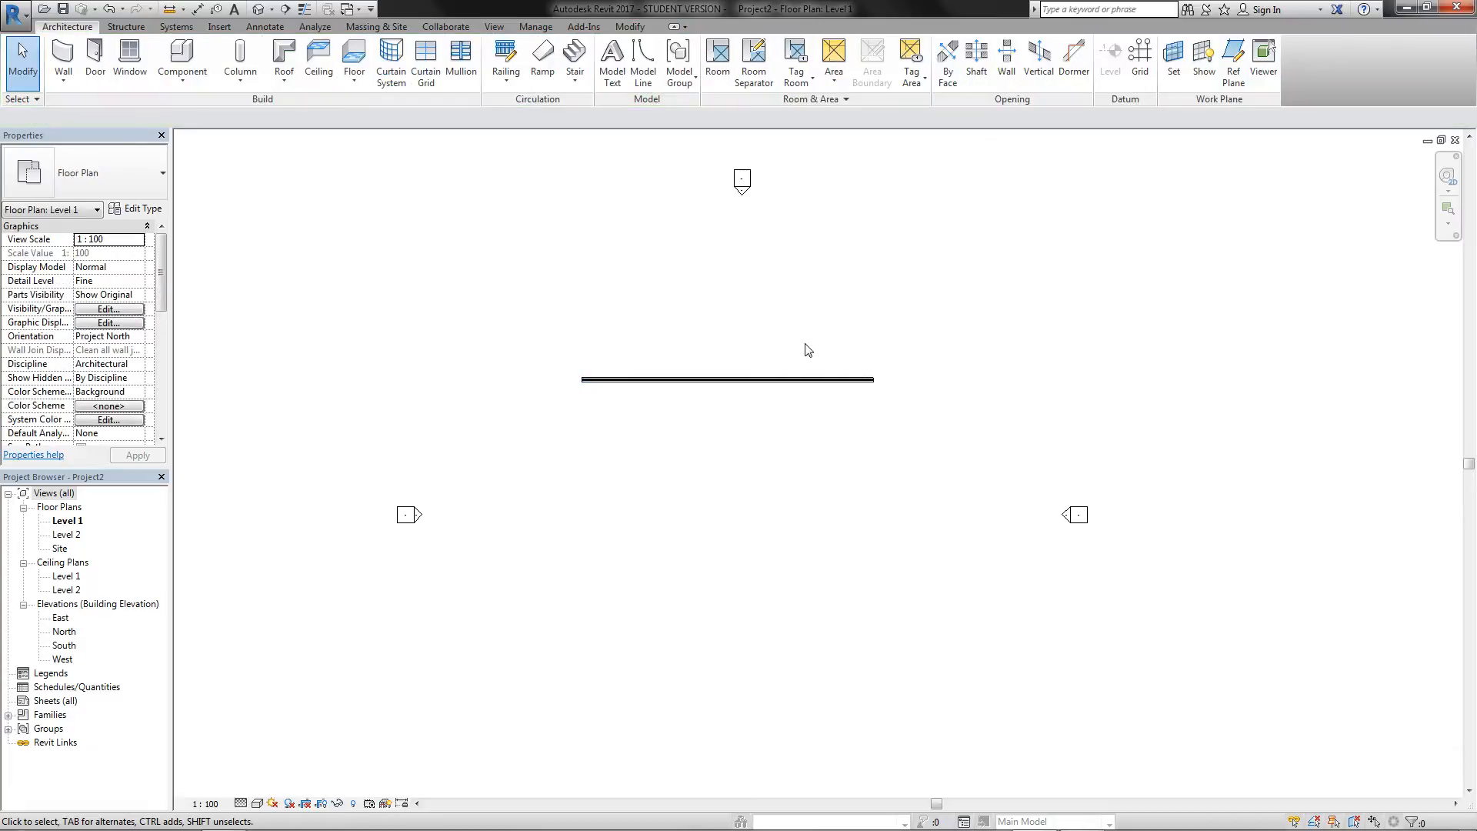
{"action": "left_click_drag", "start_coordinate": [867, 331], "coordinate": [675, 411]}
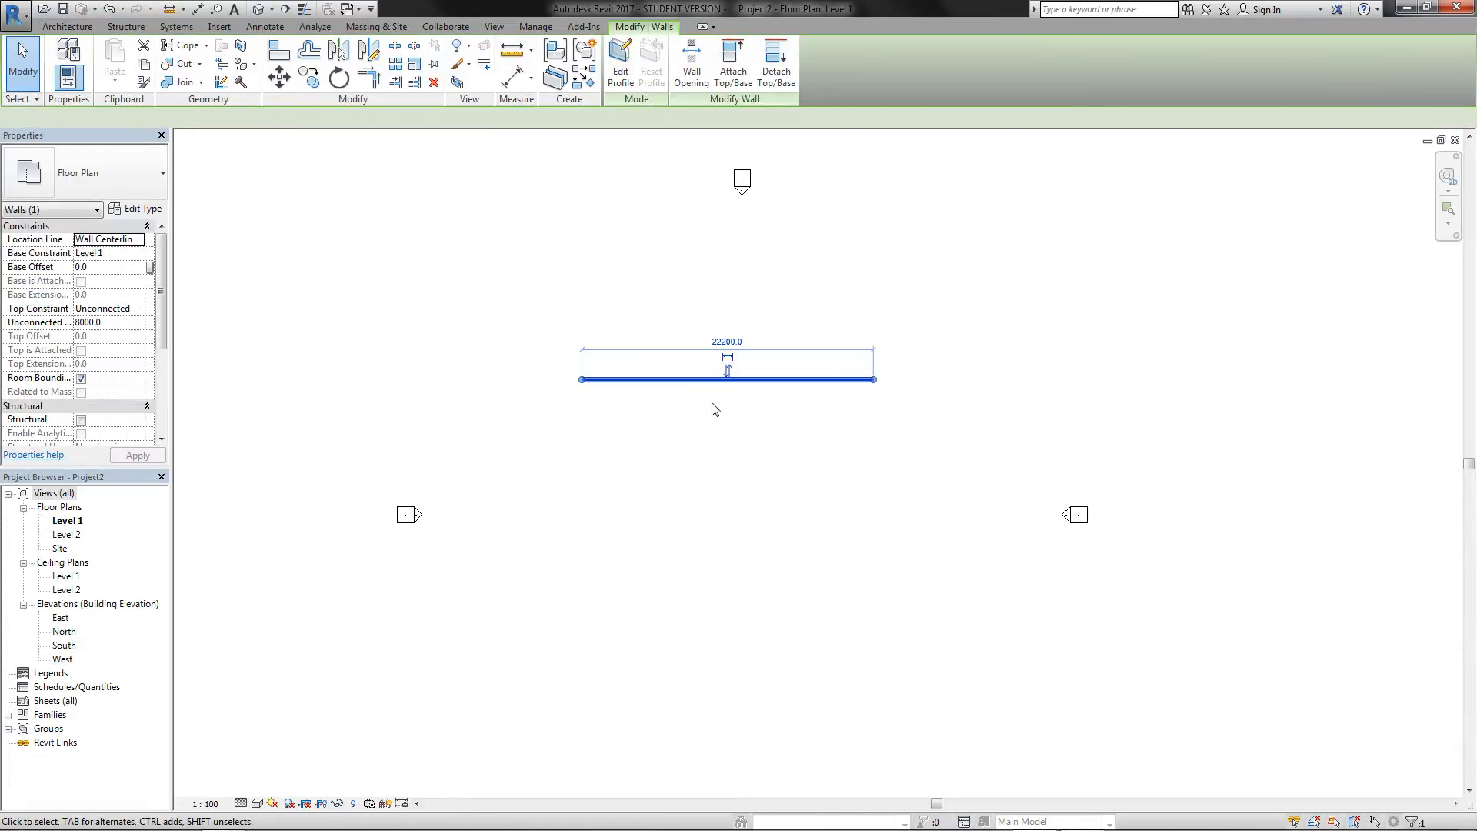
{"action": "key", "text": "Delete"}
{"action": "left_click", "coordinate": [242, 804]}
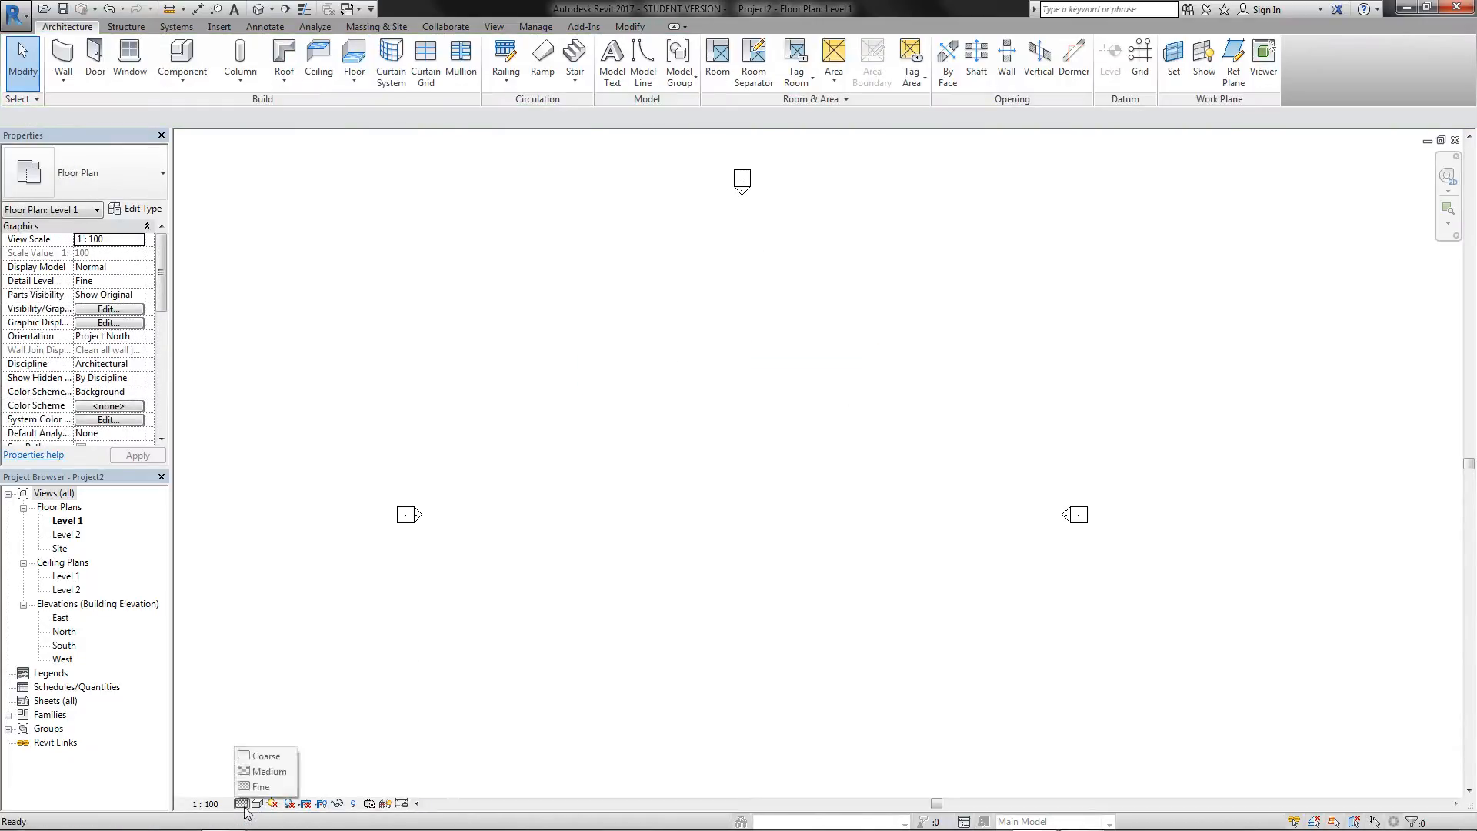
{"action": "left_click", "coordinate": [254, 758]}
Step: Draw four chained Exterior - Brick on Mtl. Stud walls as a rectangle, about 21700 mm along the upper side, 20900 mm along the lower and 14000 mm deep
{"action": "left_click", "coordinate": [63, 55]}
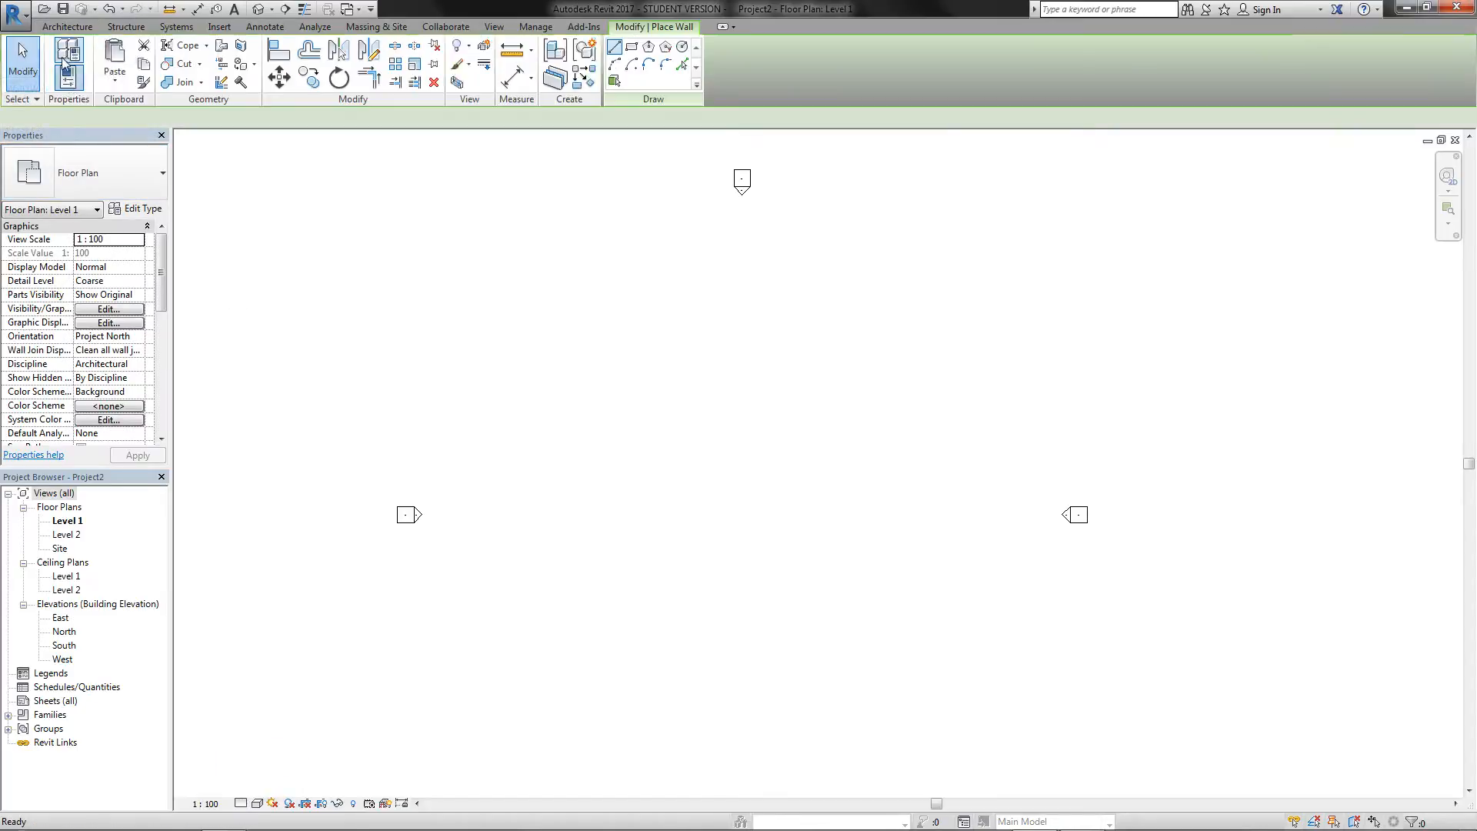
{"action": "left_click", "coordinate": [125, 172]}
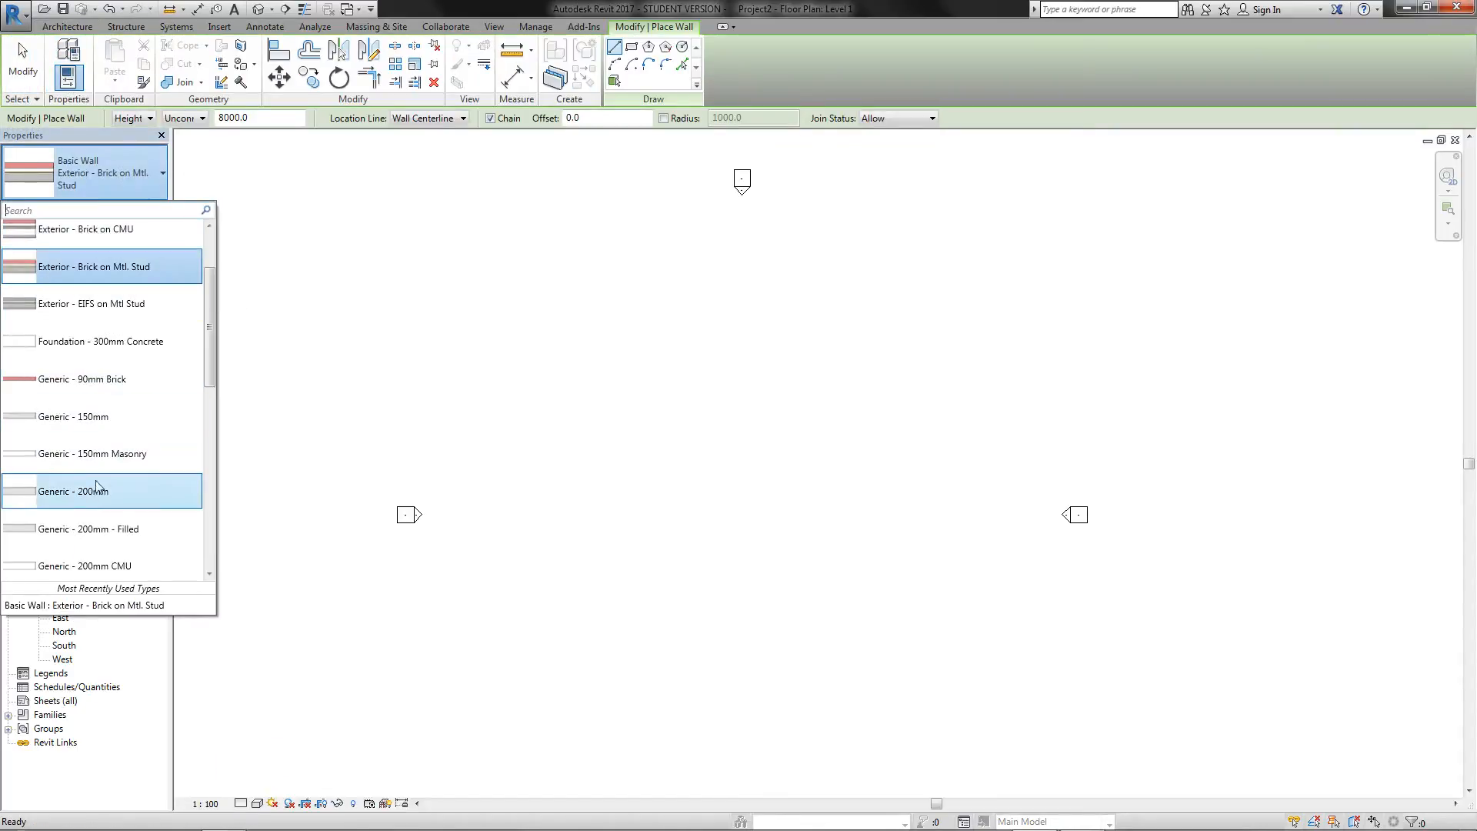
{"action": "left_click", "coordinate": [98, 271]}
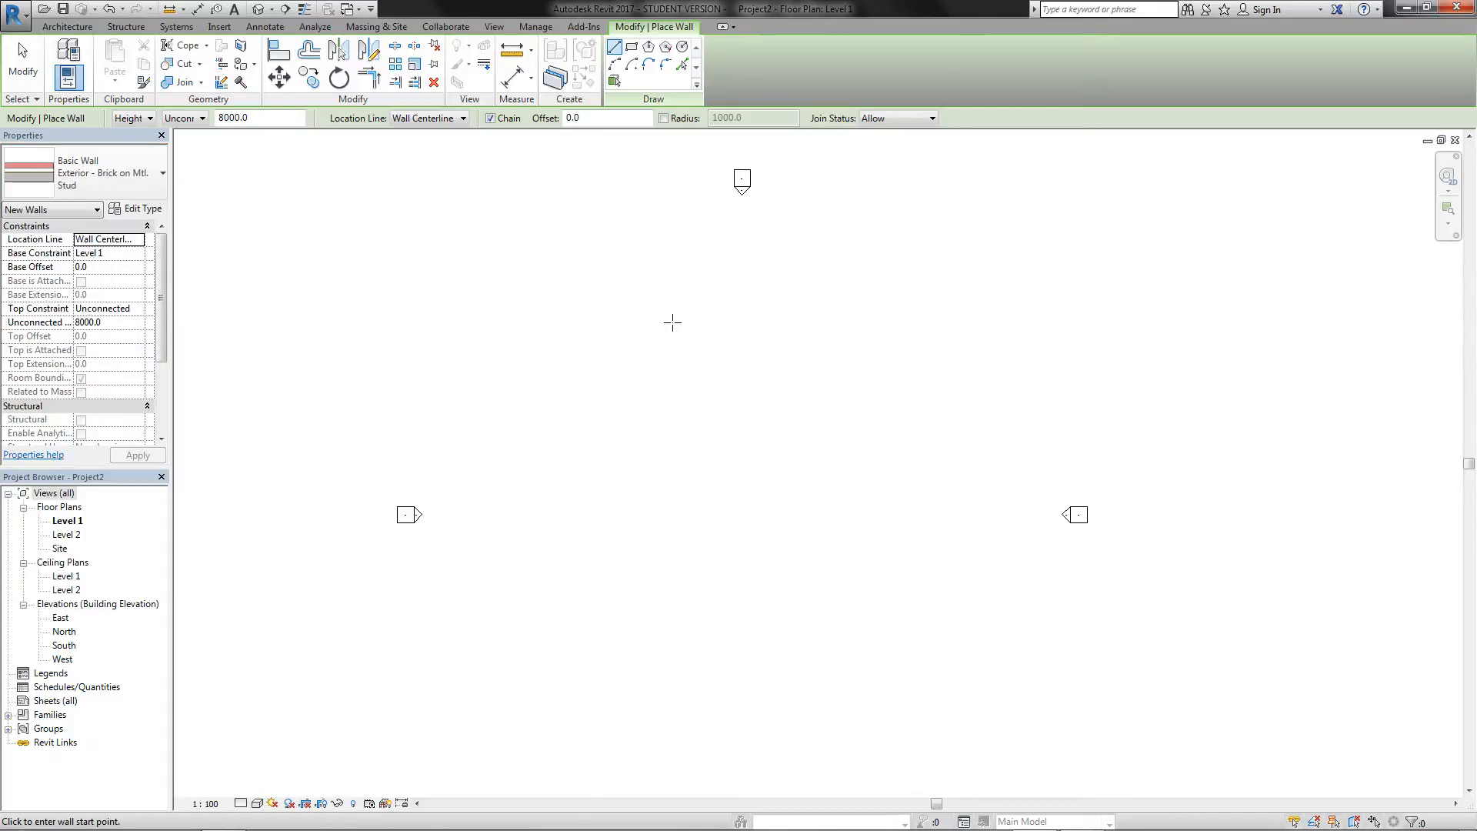
{"action": "left_click", "coordinate": [558, 343]}
{"action": "left_click", "coordinate": [842, 343]}
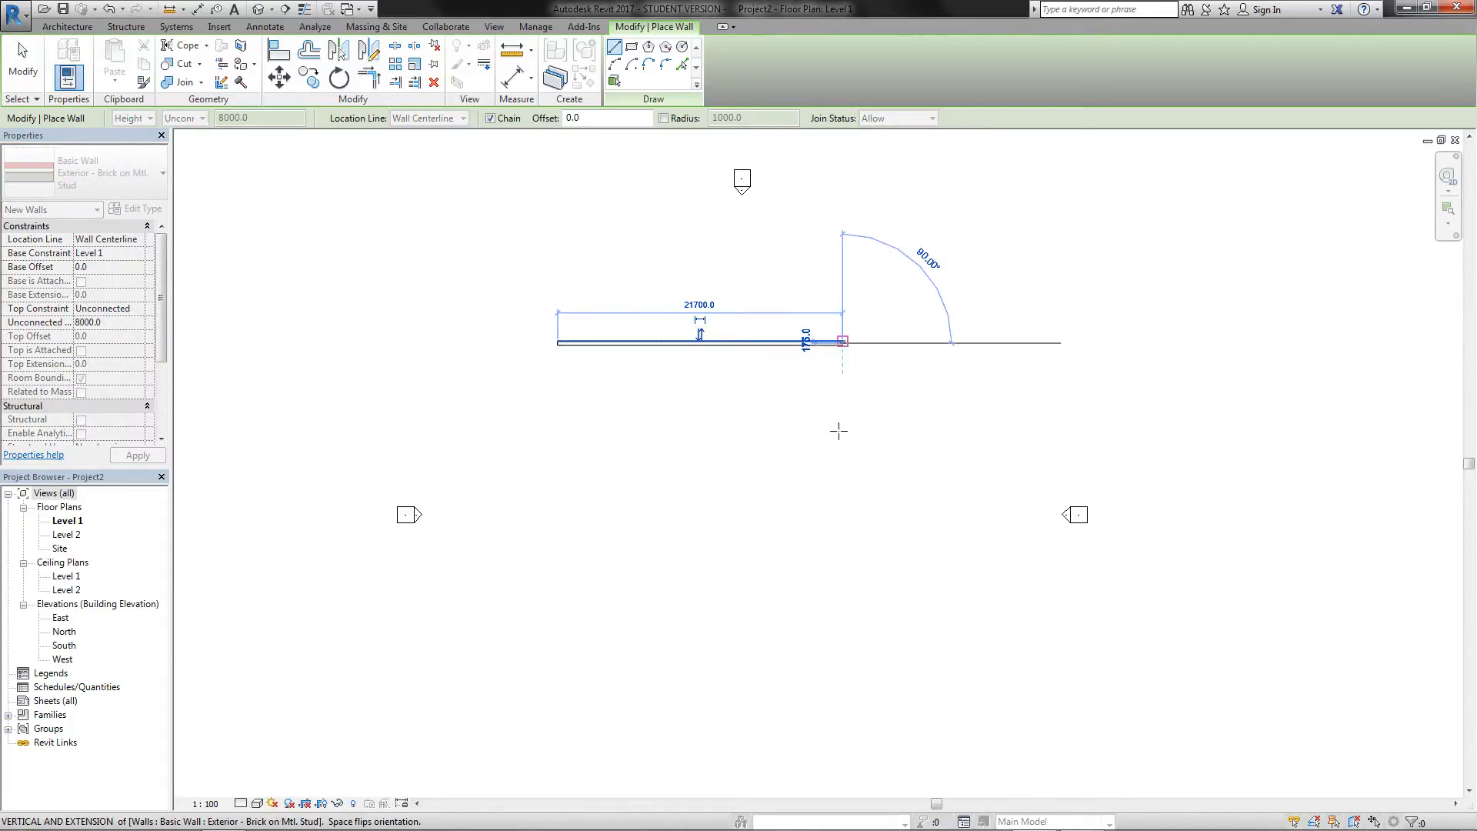
{"action": "left_click", "coordinate": [843, 528]}
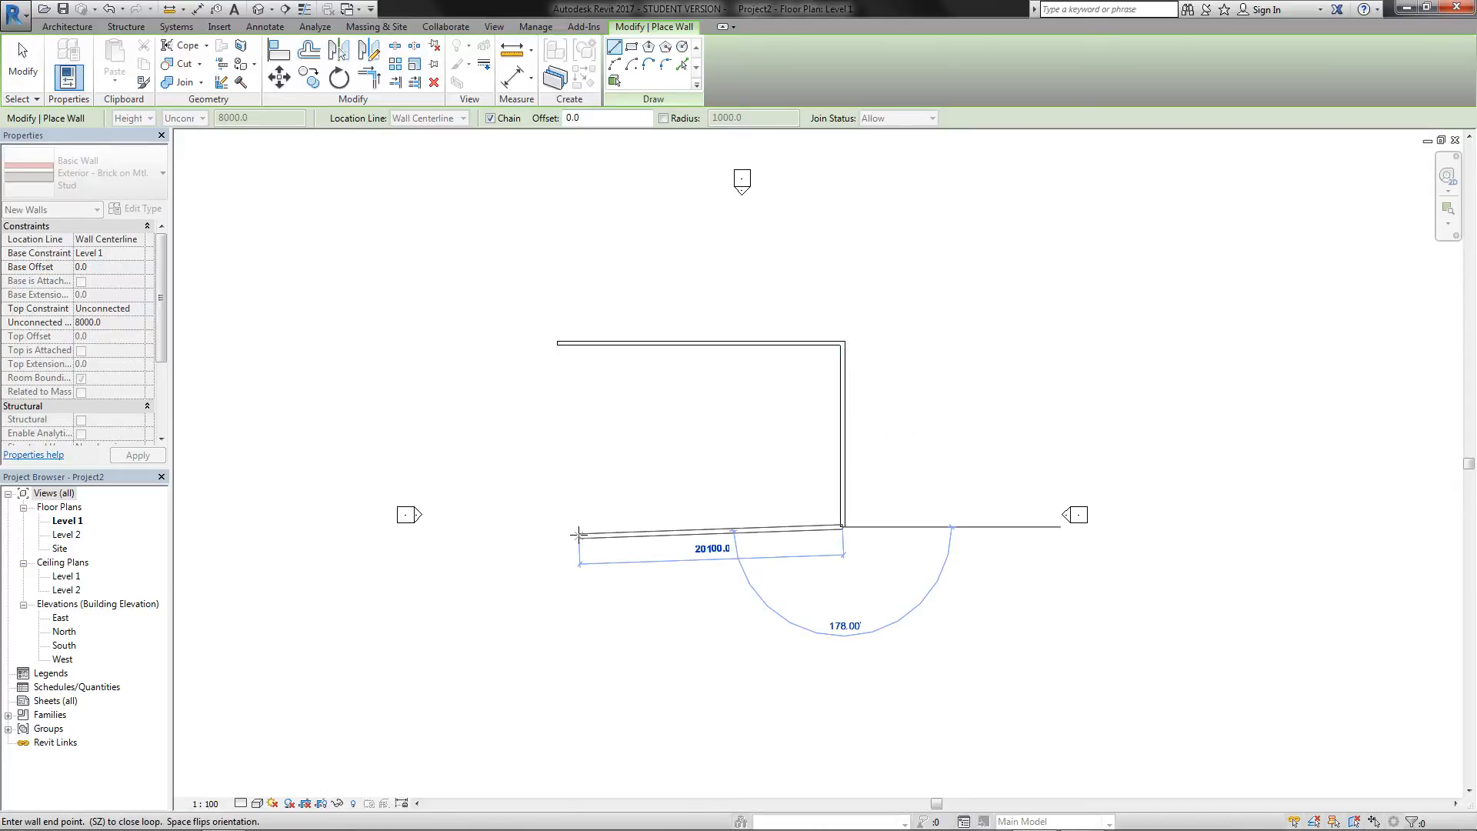
{"action": "left_click", "coordinate": [567, 528]}
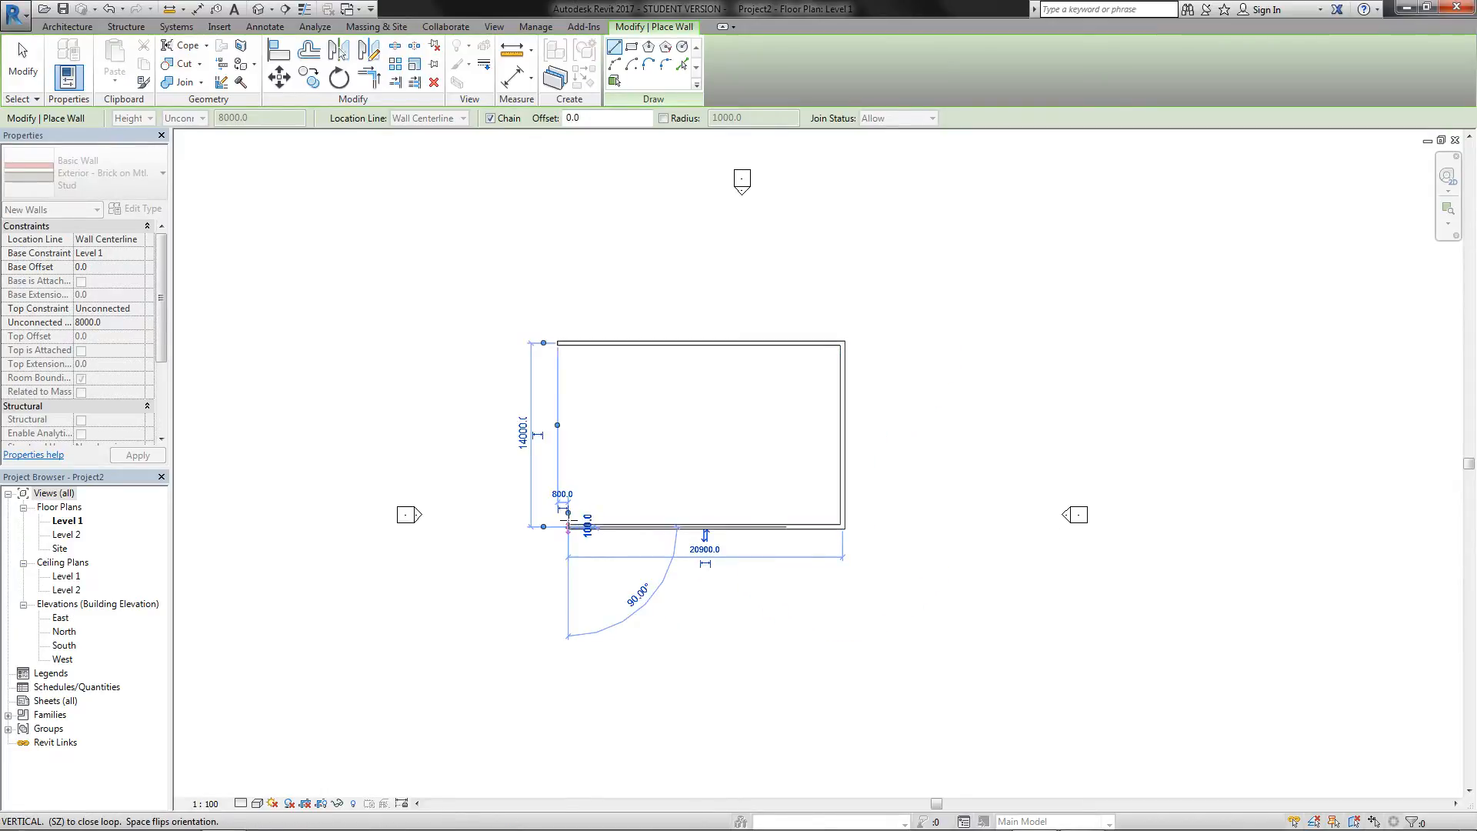
{"action": "left_click", "coordinate": [567, 343]}
{"action": "key", "text": "Escape"}
{"action": "key", "text": "Escape"}
Step: Shorten the upper wall to about 20900 mm by moving its overhanging end to the left wall's centreline
{"action": "scroll", "coordinate": [583, 355], "scroll_direction": "up", "scroll_amount": 2}
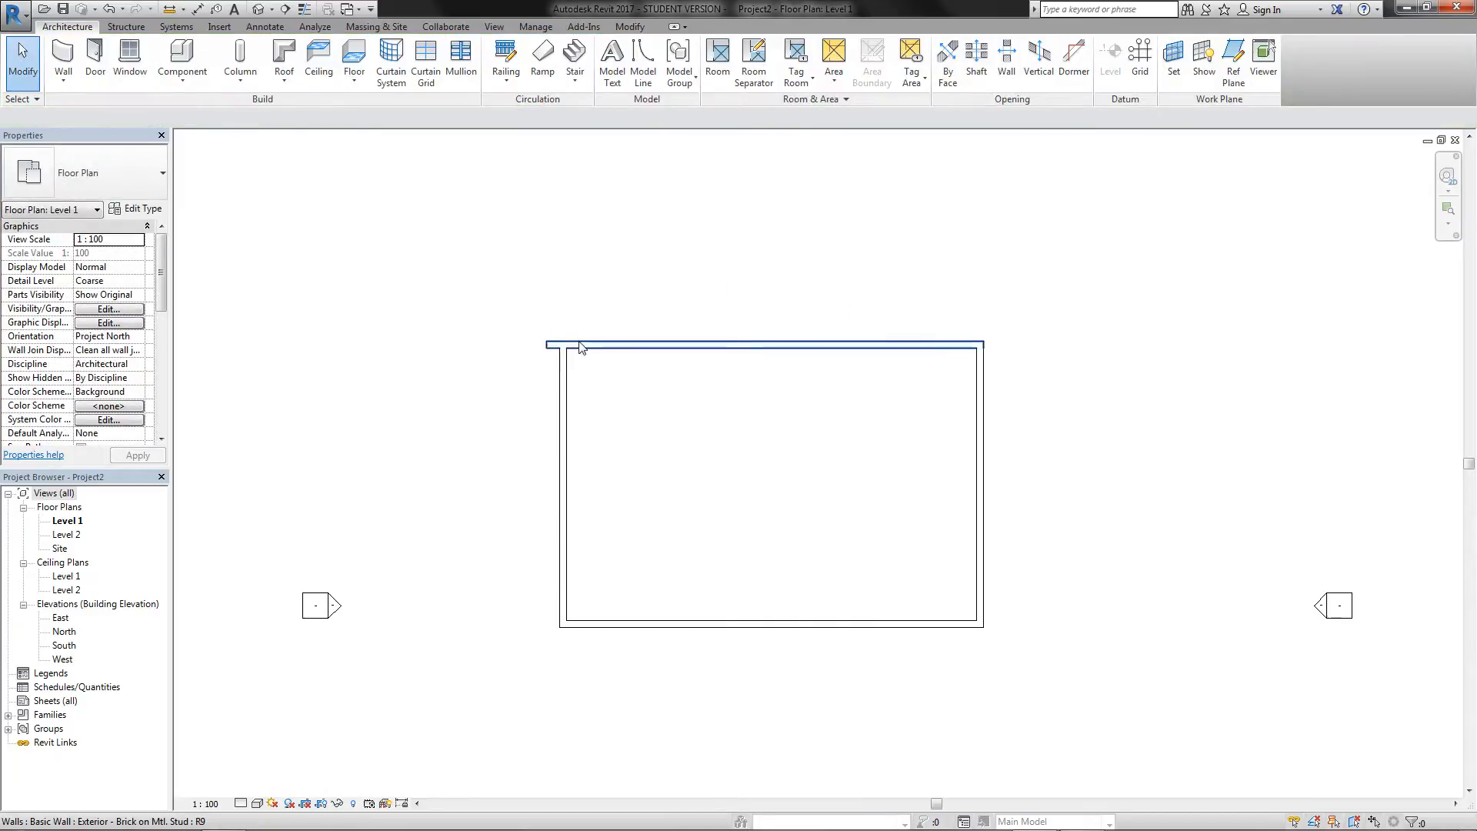
{"action": "left_click", "coordinate": [582, 348]}
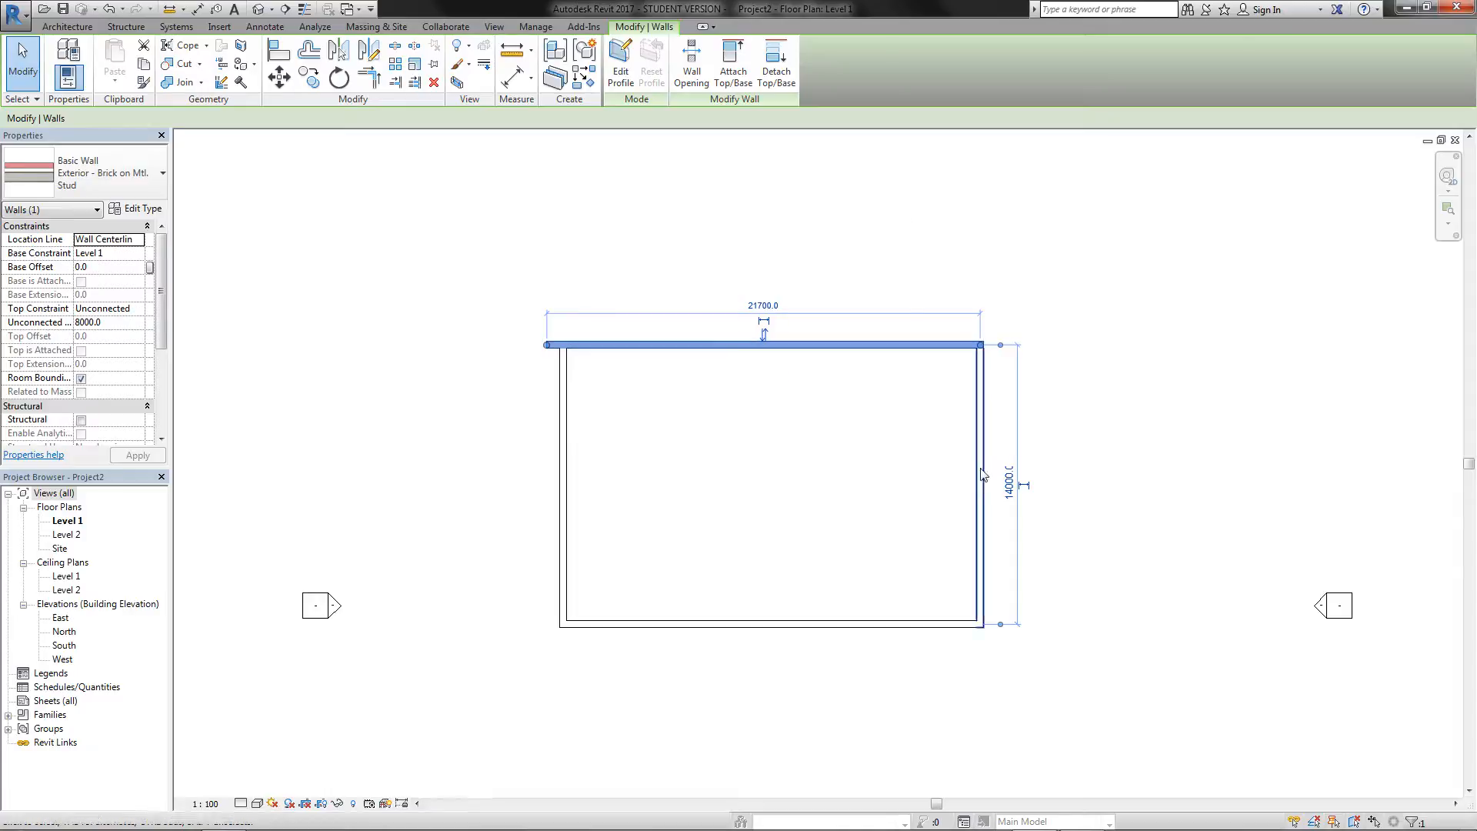
{"action": "scroll", "coordinate": [572, 332], "scroll_direction": "up", "scroll_amount": 1}
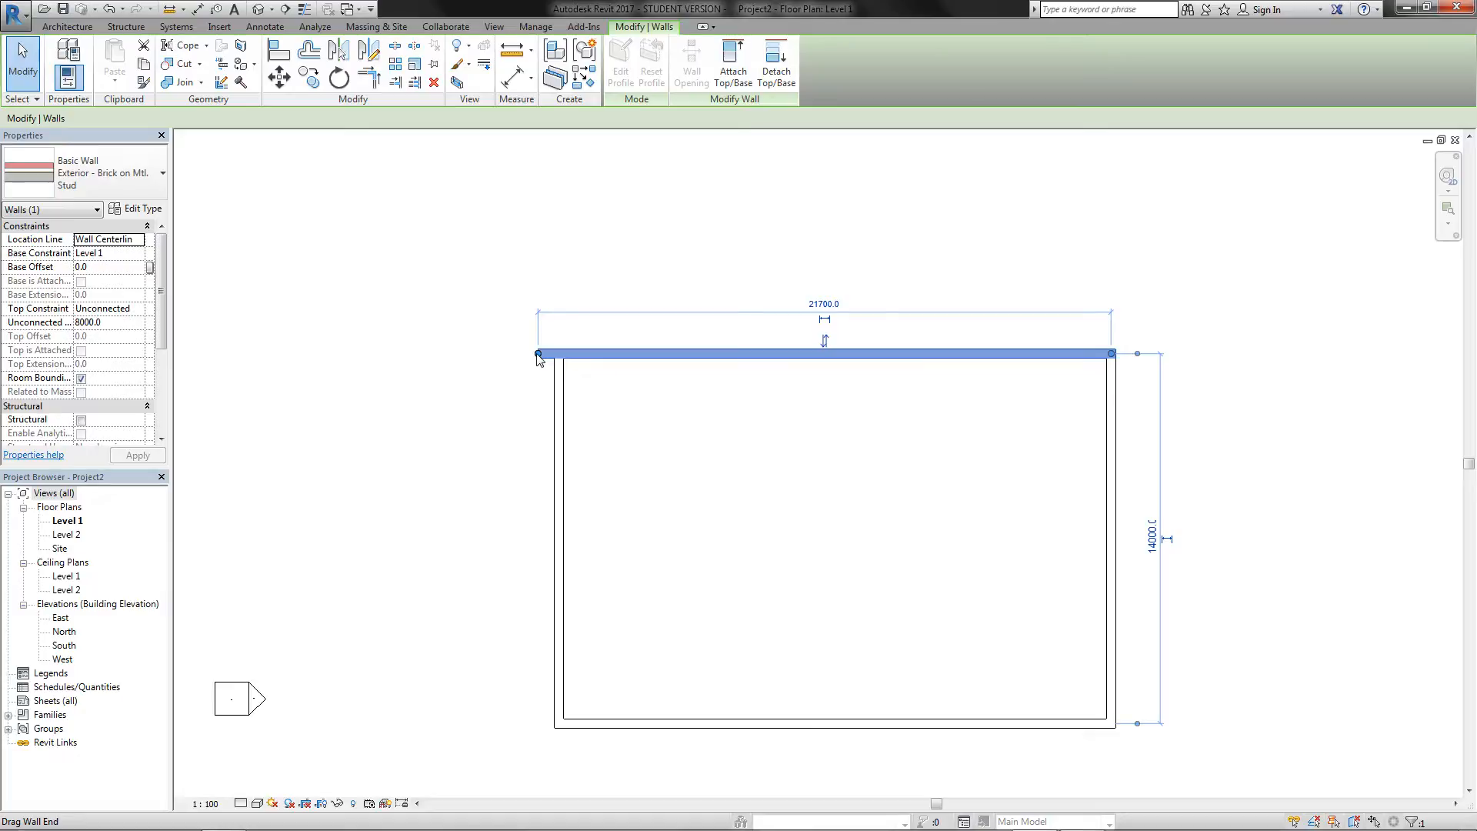
{"action": "left_click_drag", "start_coordinate": [537, 359], "coordinate": [555, 354]}
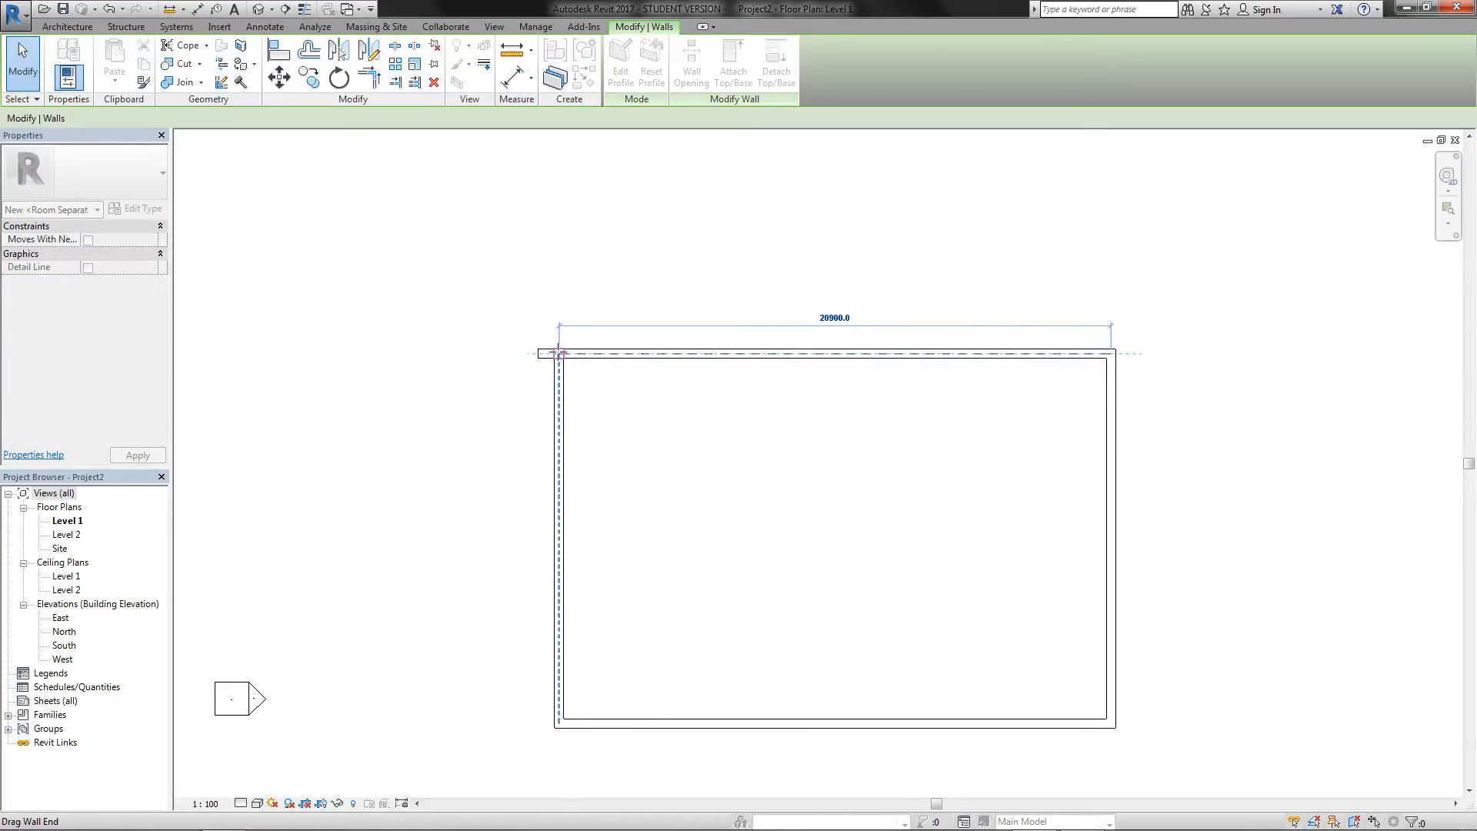
Step: Measure the rectangle's depth to the upper wall's different faces and back to its centreline by switching the temporary dimension's reference point
{"action": "left_click", "coordinate": [755, 431]}
{"action": "left_click", "coordinate": [764, 355]}
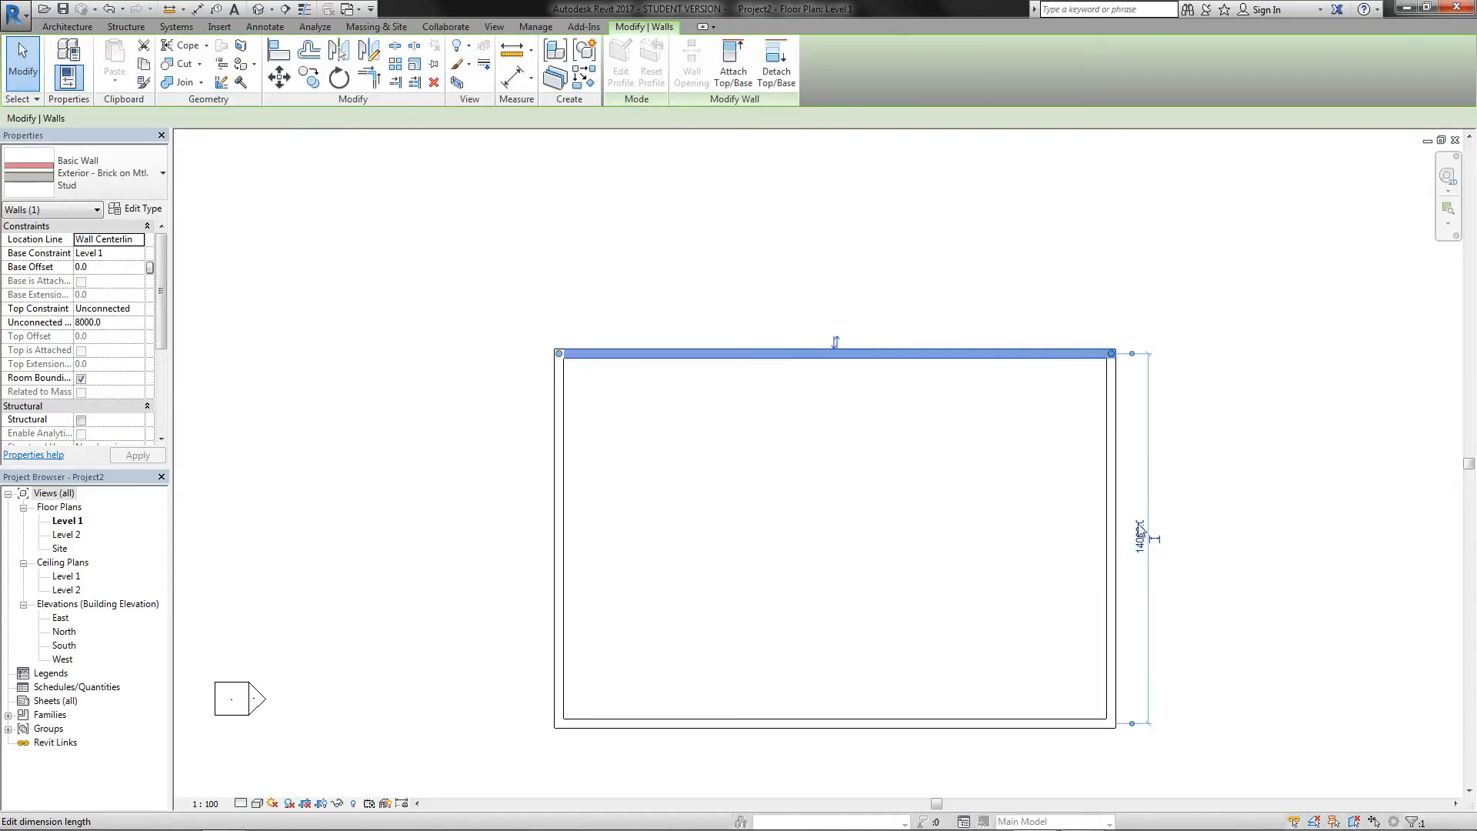
{"action": "left_click_drag", "start_coordinate": [1133, 354], "coordinate": [1134, 359]}
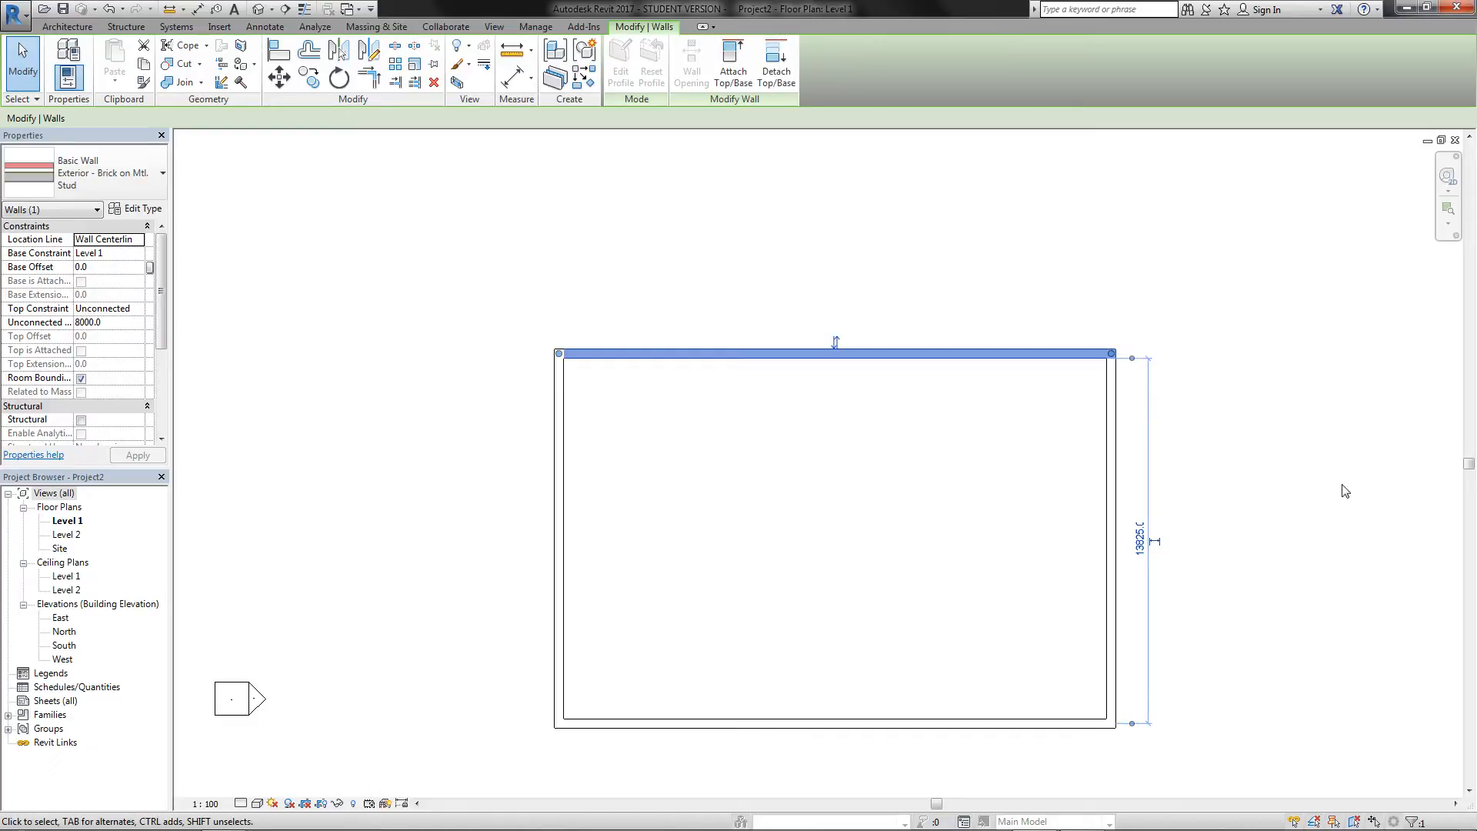
{"action": "left_click", "coordinate": [1131, 359]}
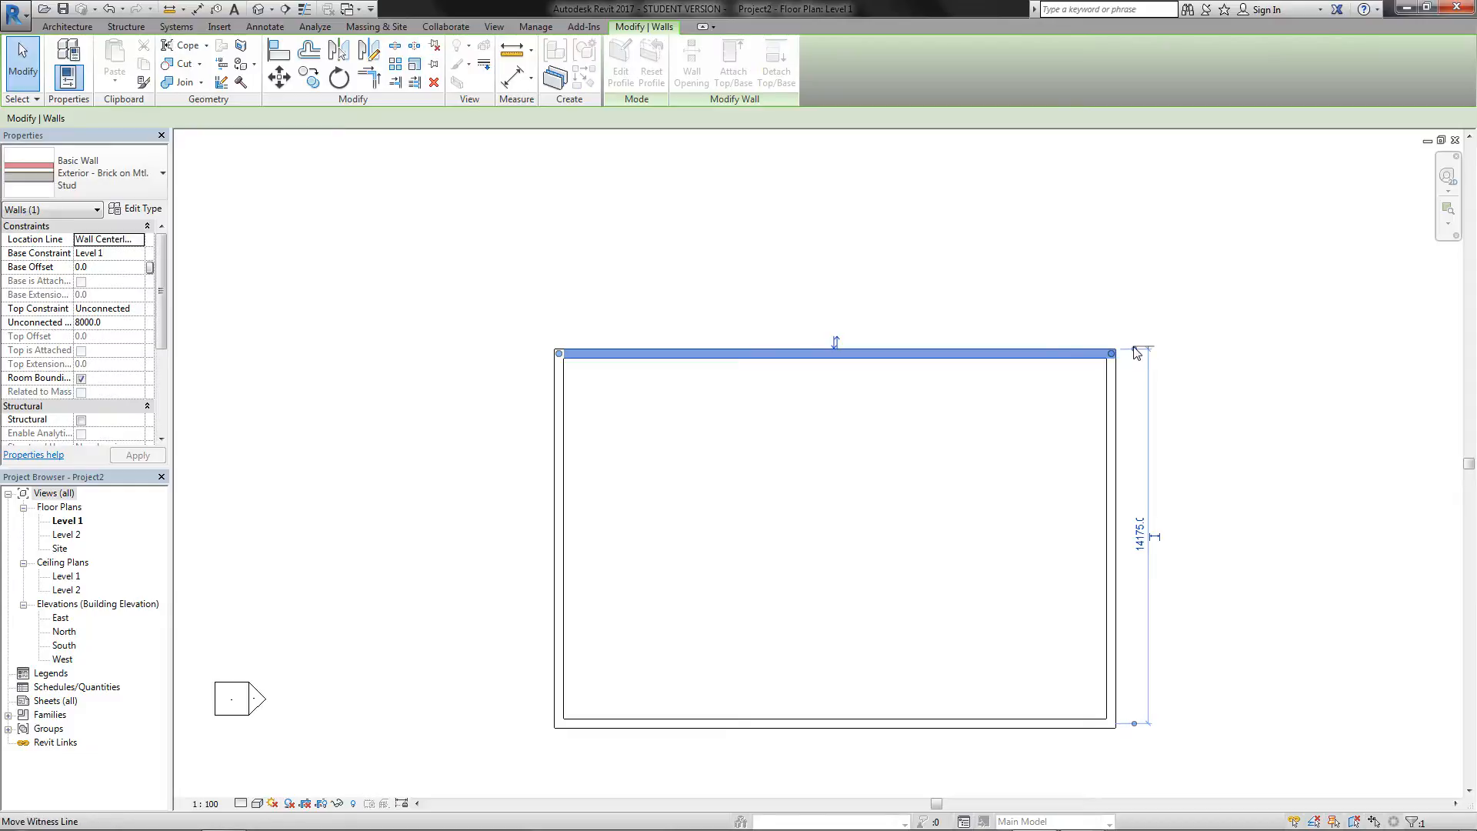
{"action": "left_click", "coordinate": [1135, 360]}
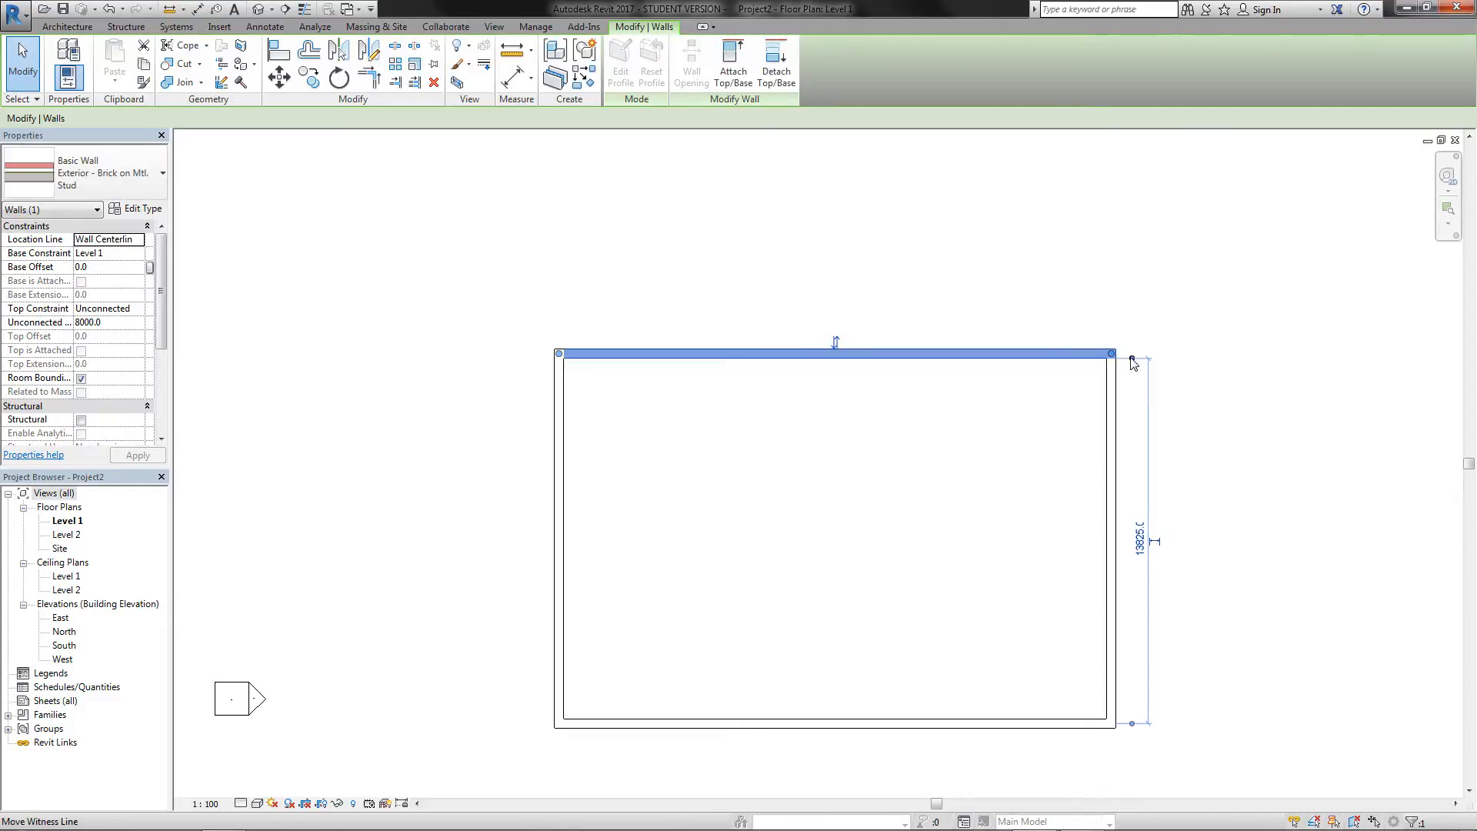
{"action": "left_click", "coordinate": [1135, 361]}
{"action": "left_click", "coordinate": [1133, 360]}
{"action": "left_click", "coordinate": [1135, 360]}
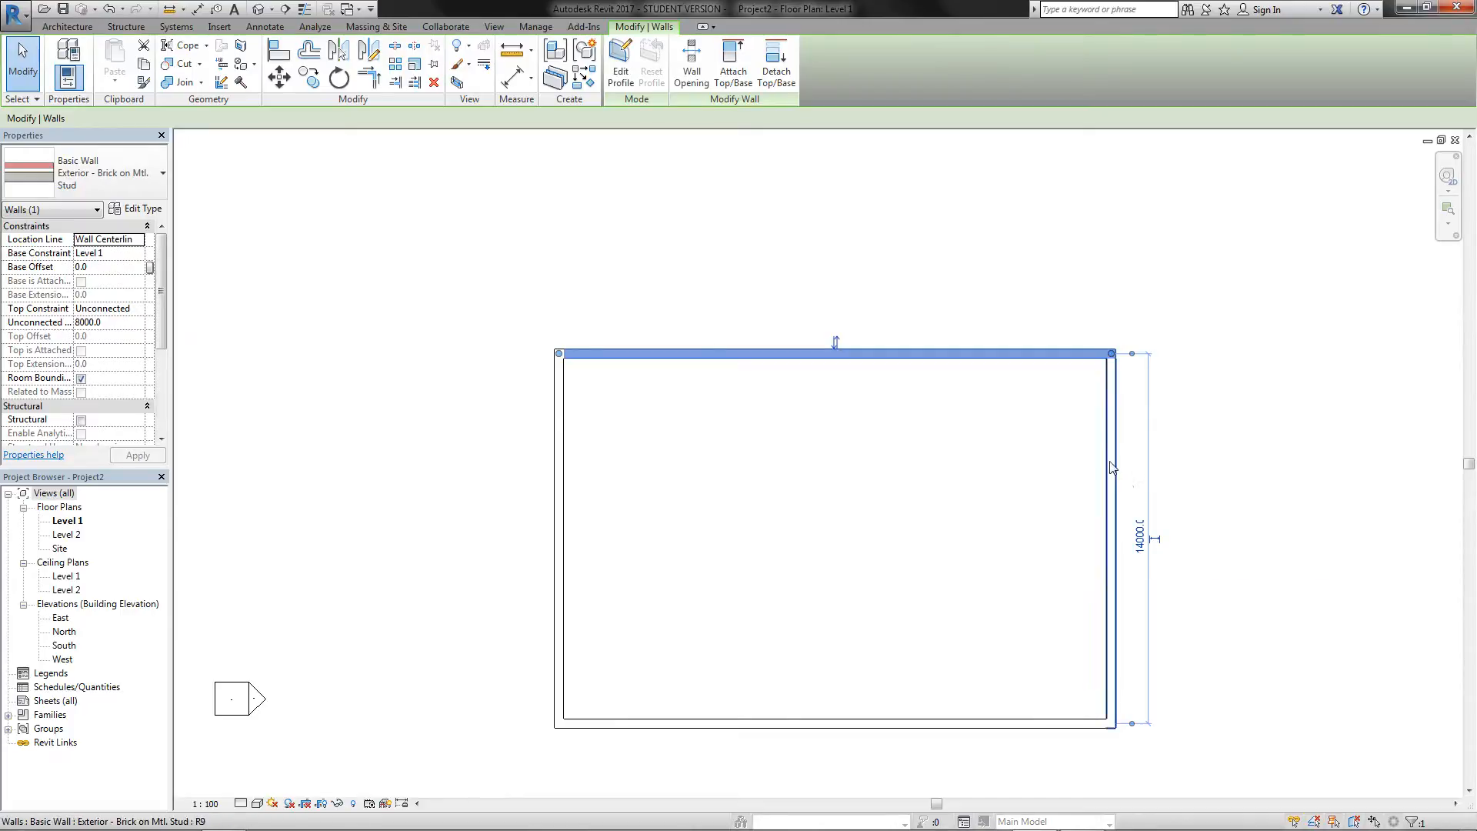
Step: Set the centreline distance between the upper and lower walls to 16000 mm
{"action": "left_click", "coordinate": [1142, 539]}
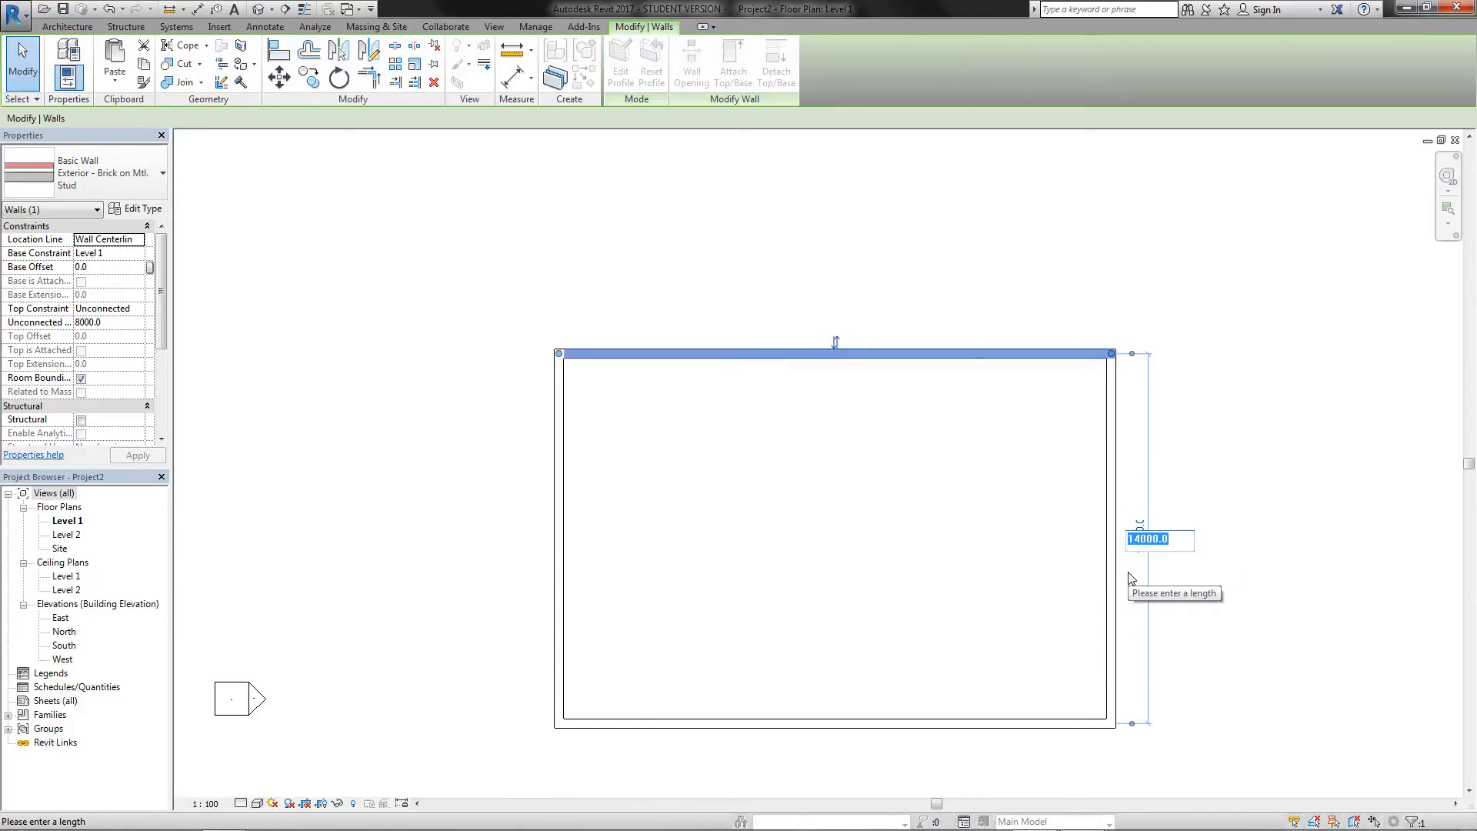
{"action": "type", "text": "16000"}
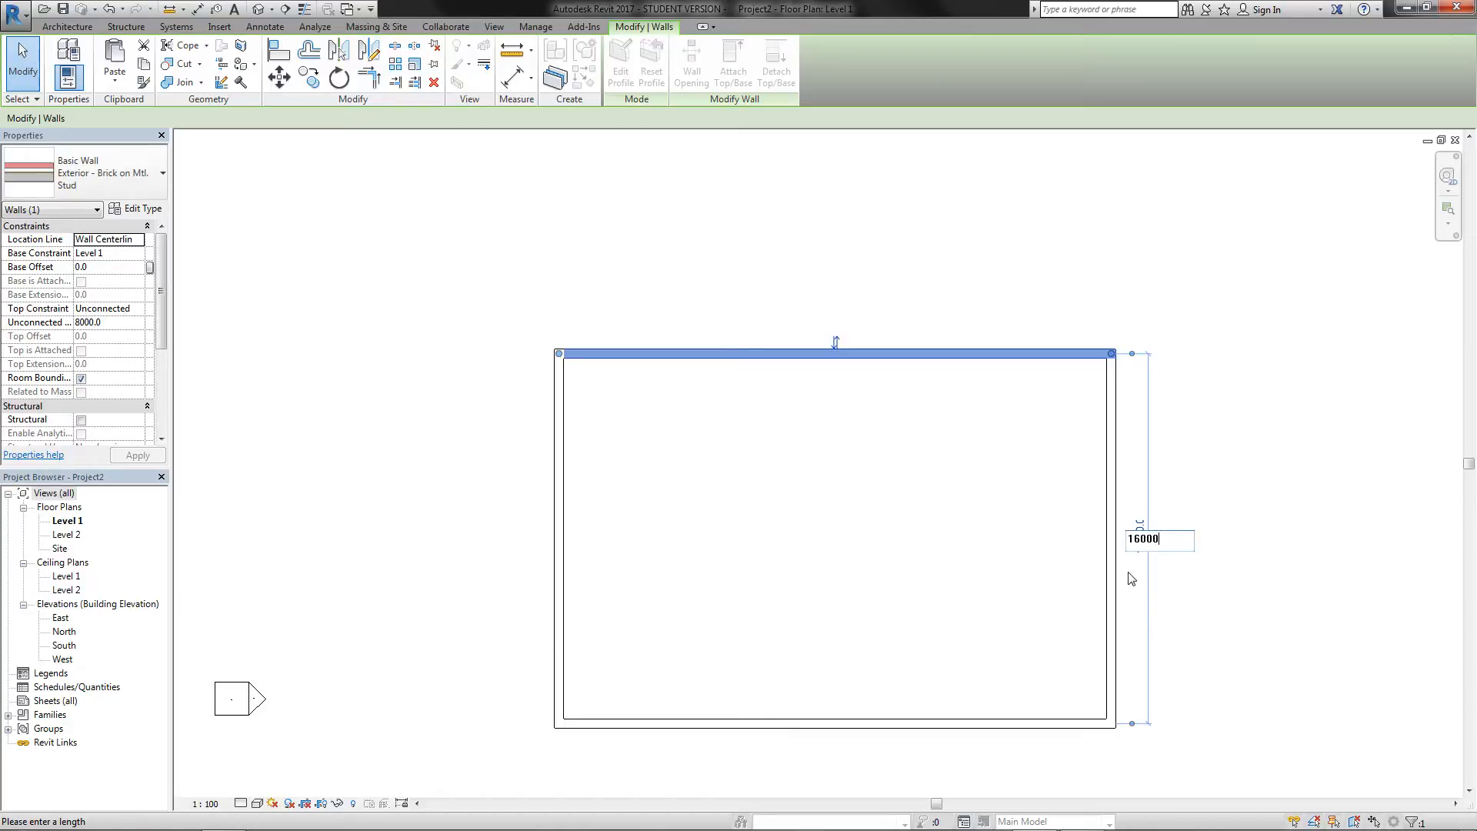
{"action": "key", "text": "Return"}
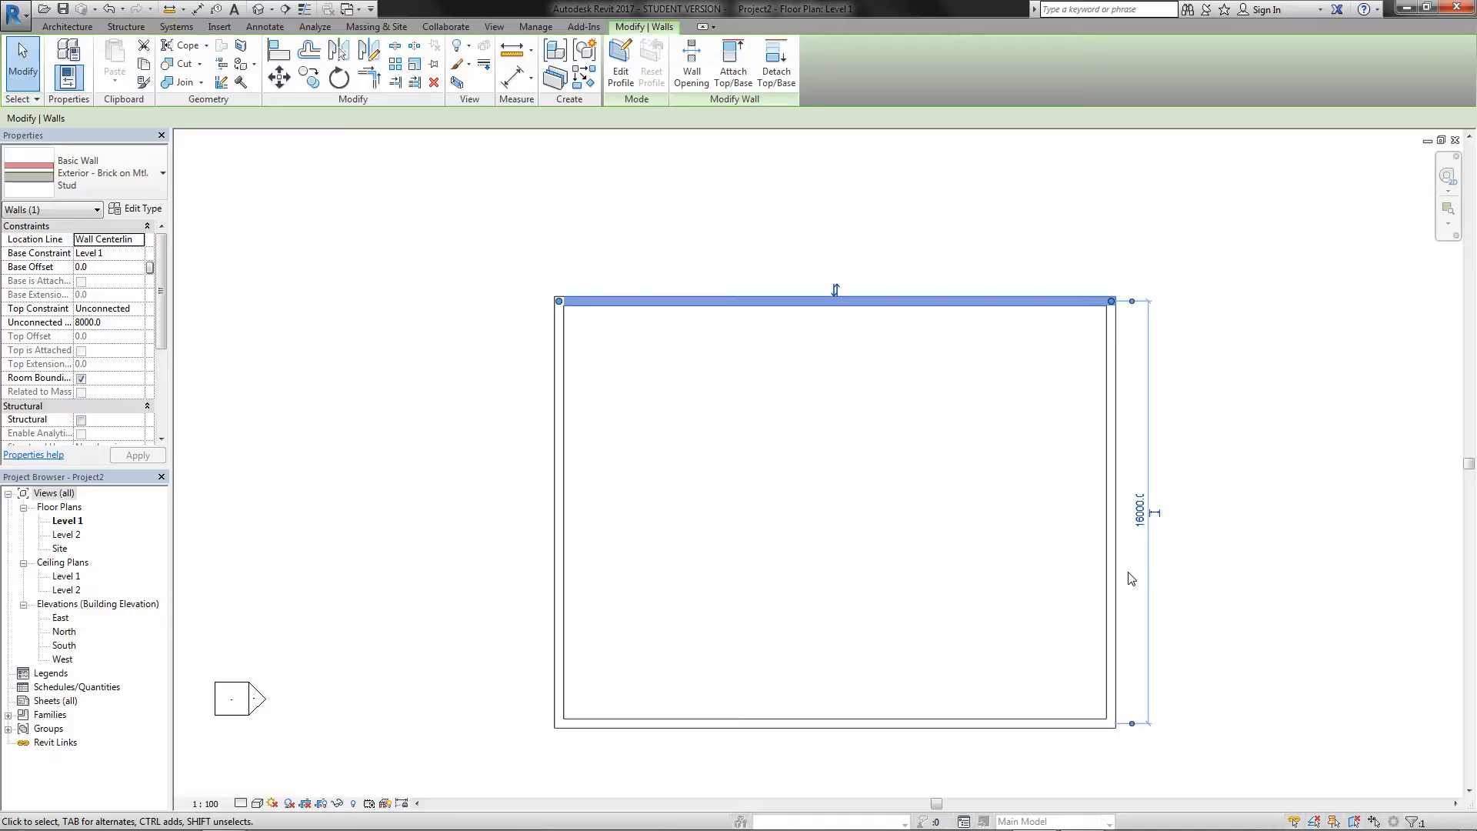
{"action": "left_click", "coordinate": [766, 541]}
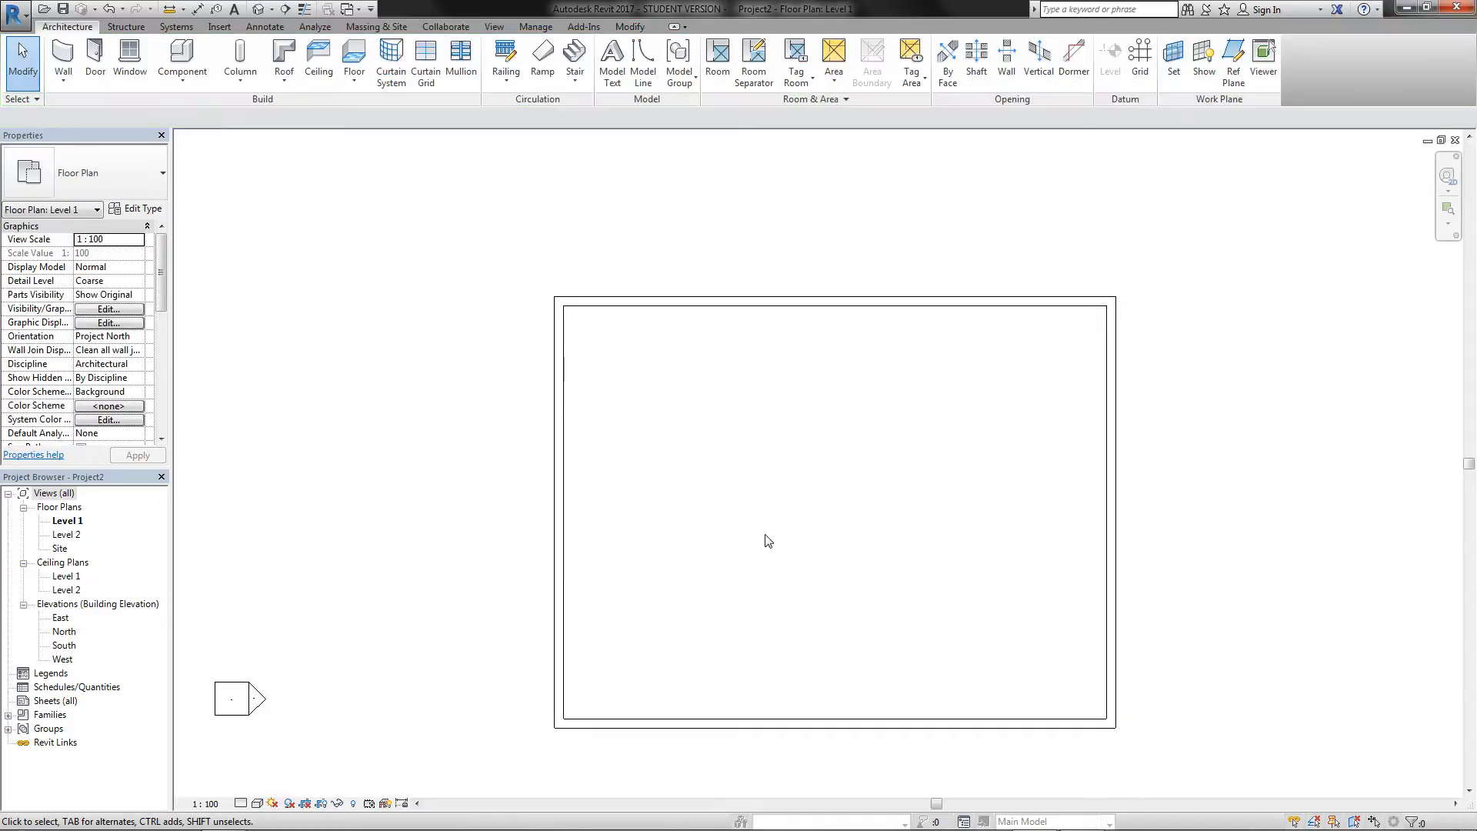
Step: Examine the upper wall's instance properties, including its constraints, structural settings and dimensions
{"action": "left_click", "coordinate": [856, 301]}
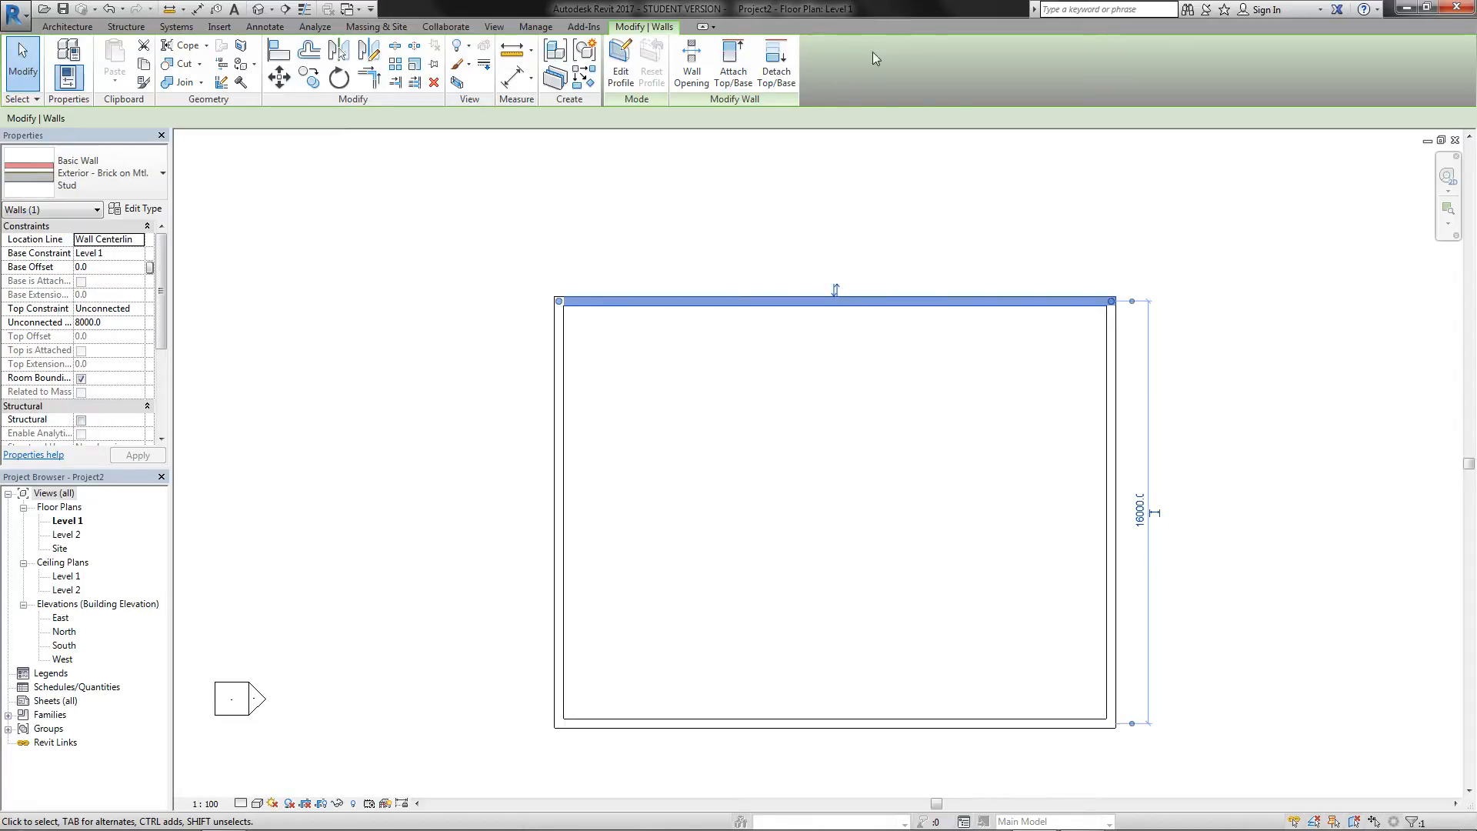
{"action": "left_click", "coordinate": [727, 225]}
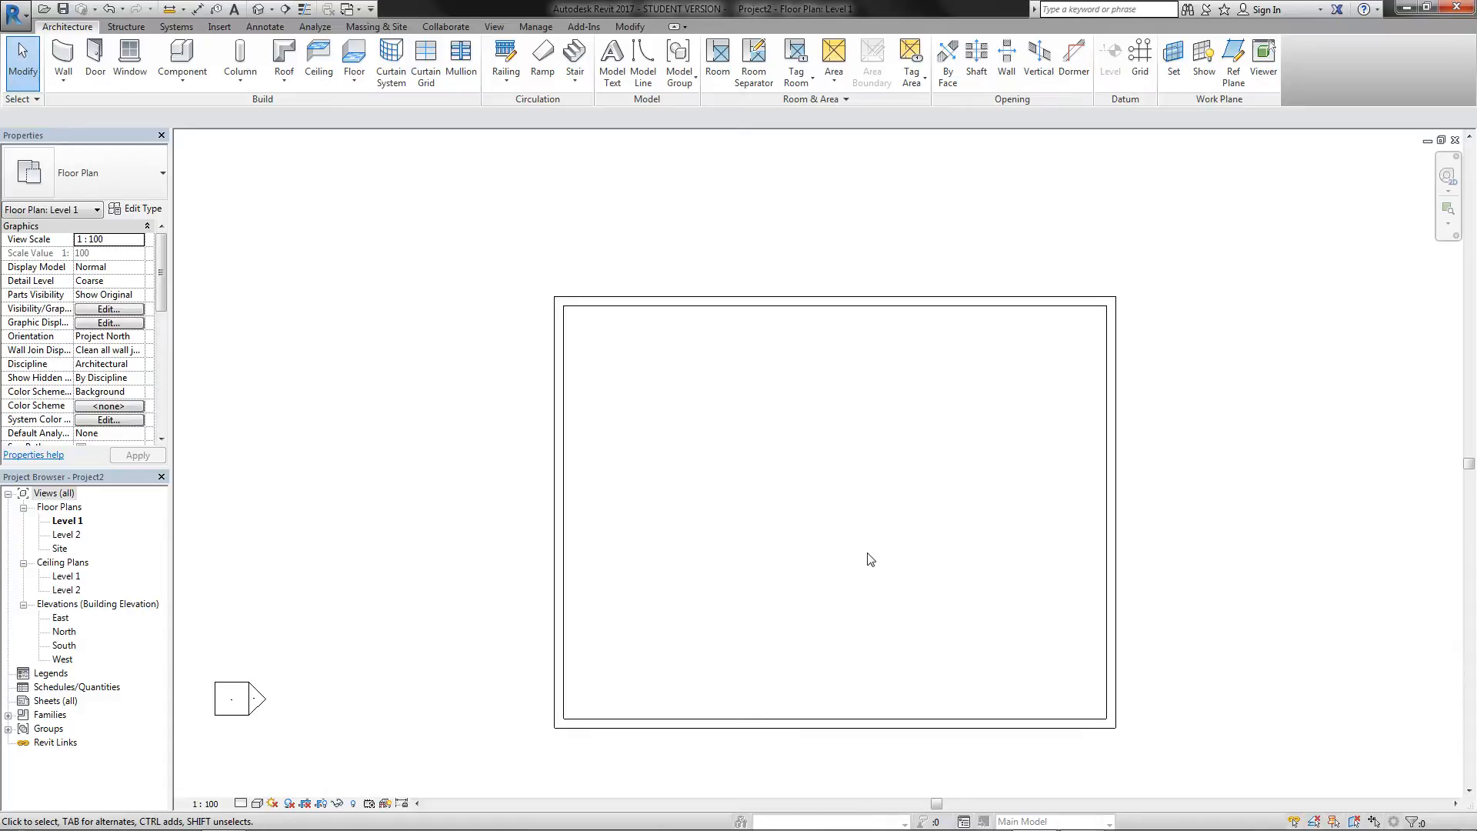
{"action": "left_click", "coordinate": [63, 181]}
{"action": "middle_click_drag", "start_coordinate": [793, 403], "coordinate": [752, 344]}
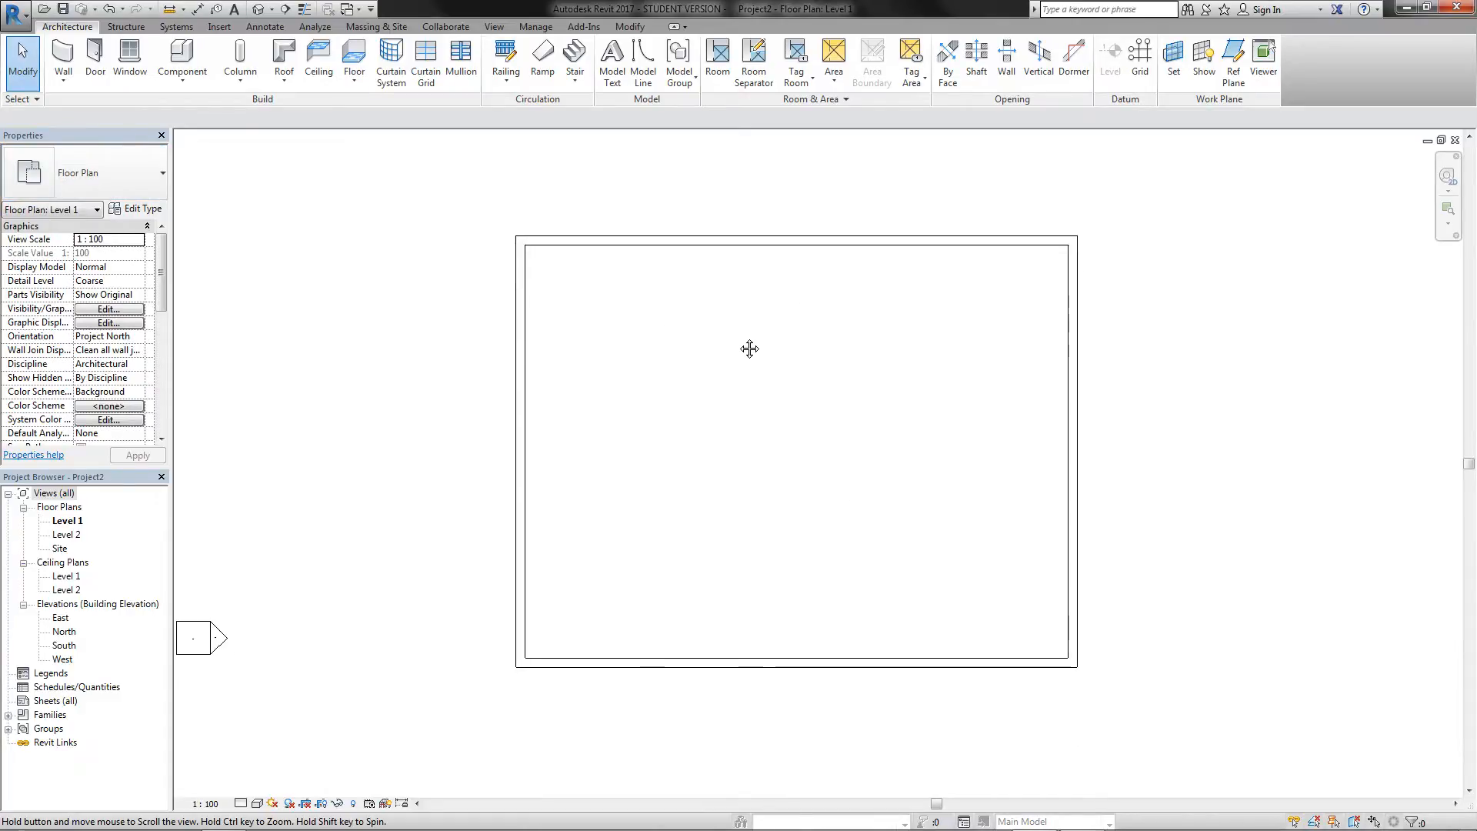
{"action": "left_click", "coordinate": [782, 245]}
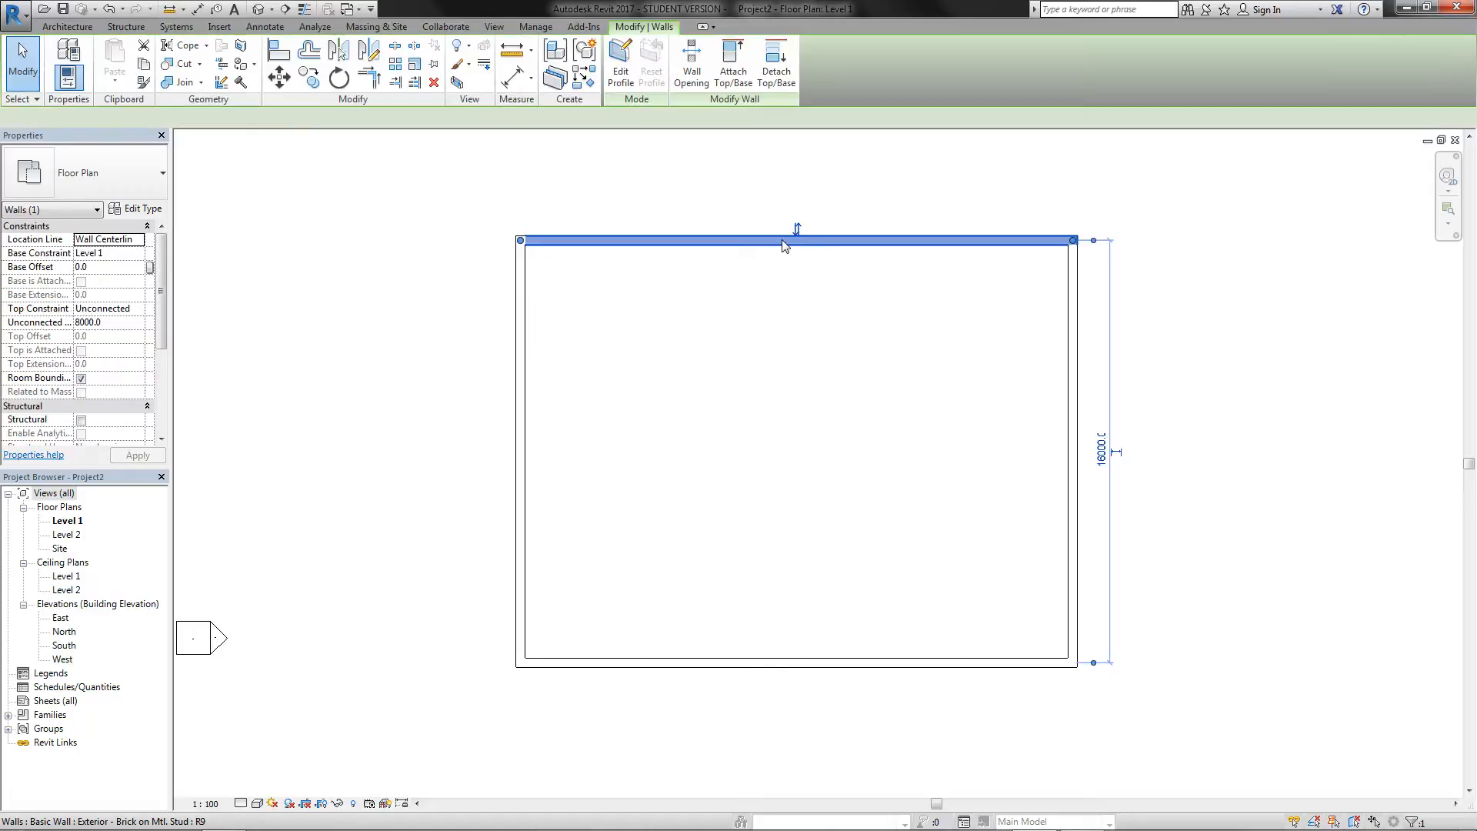
{"action": "scroll", "coordinate": [164, 316], "scroll_direction": "down", "scroll_amount": 5}
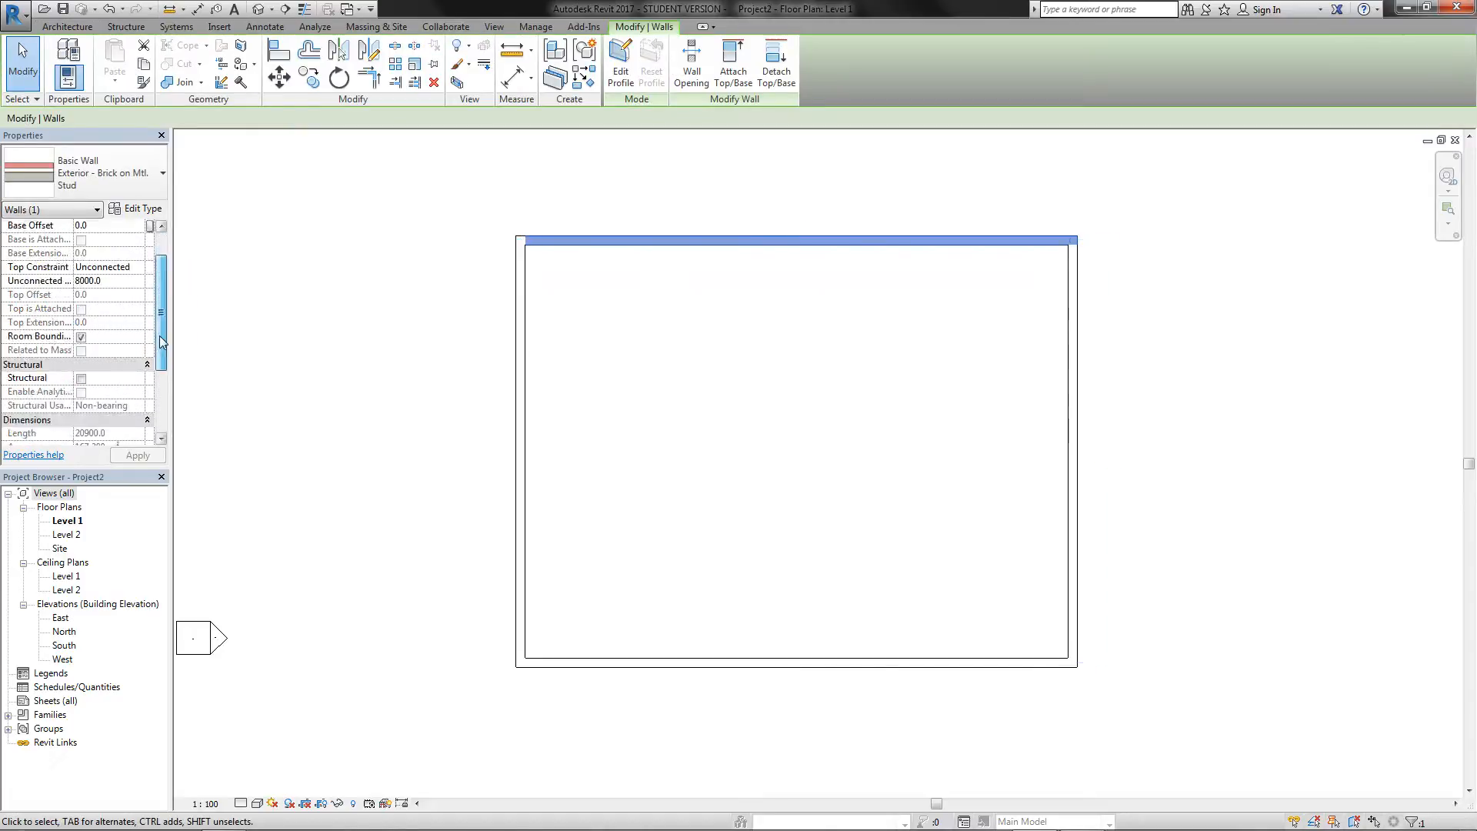
{"action": "scroll", "coordinate": [164, 308], "scroll_direction": "up", "scroll_amount": 5}
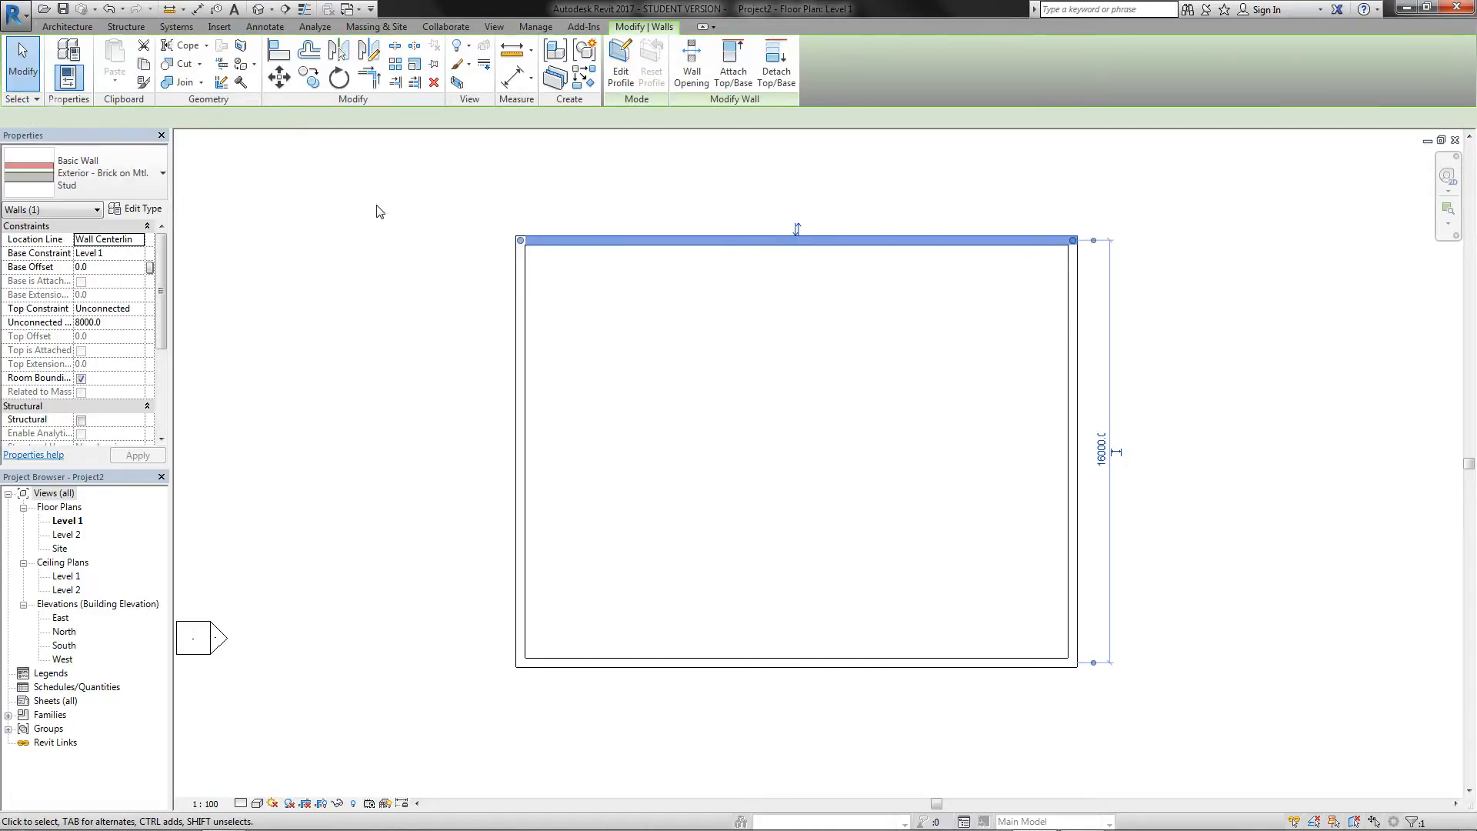
{"action": "left_click", "coordinate": [376, 214]}
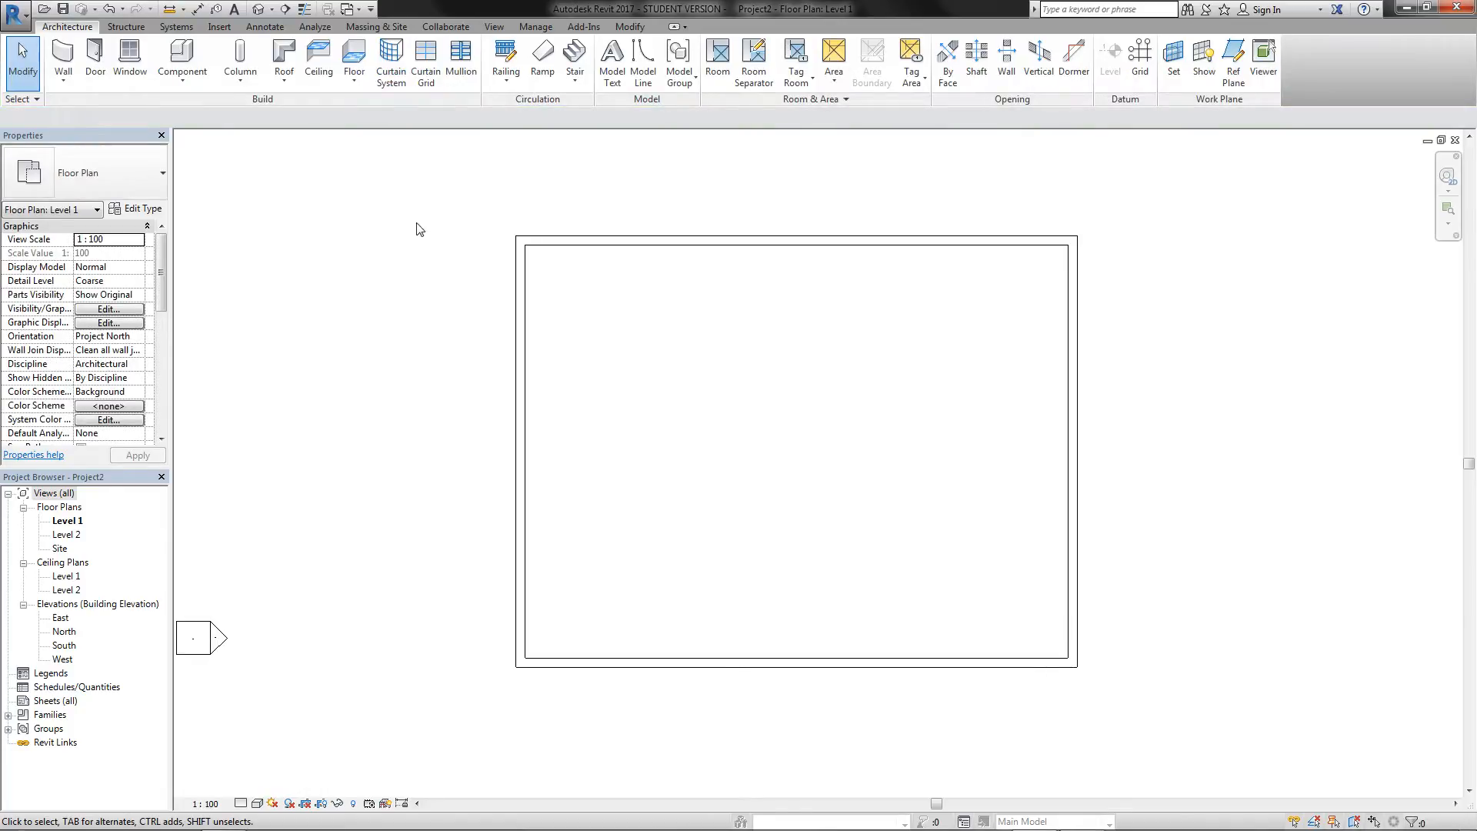
Step: Set the upper wall's top constraint to Up to level: Level 2, keeping its base constraint at Level 1
{"action": "left_click", "coordinate": [588, 243]}
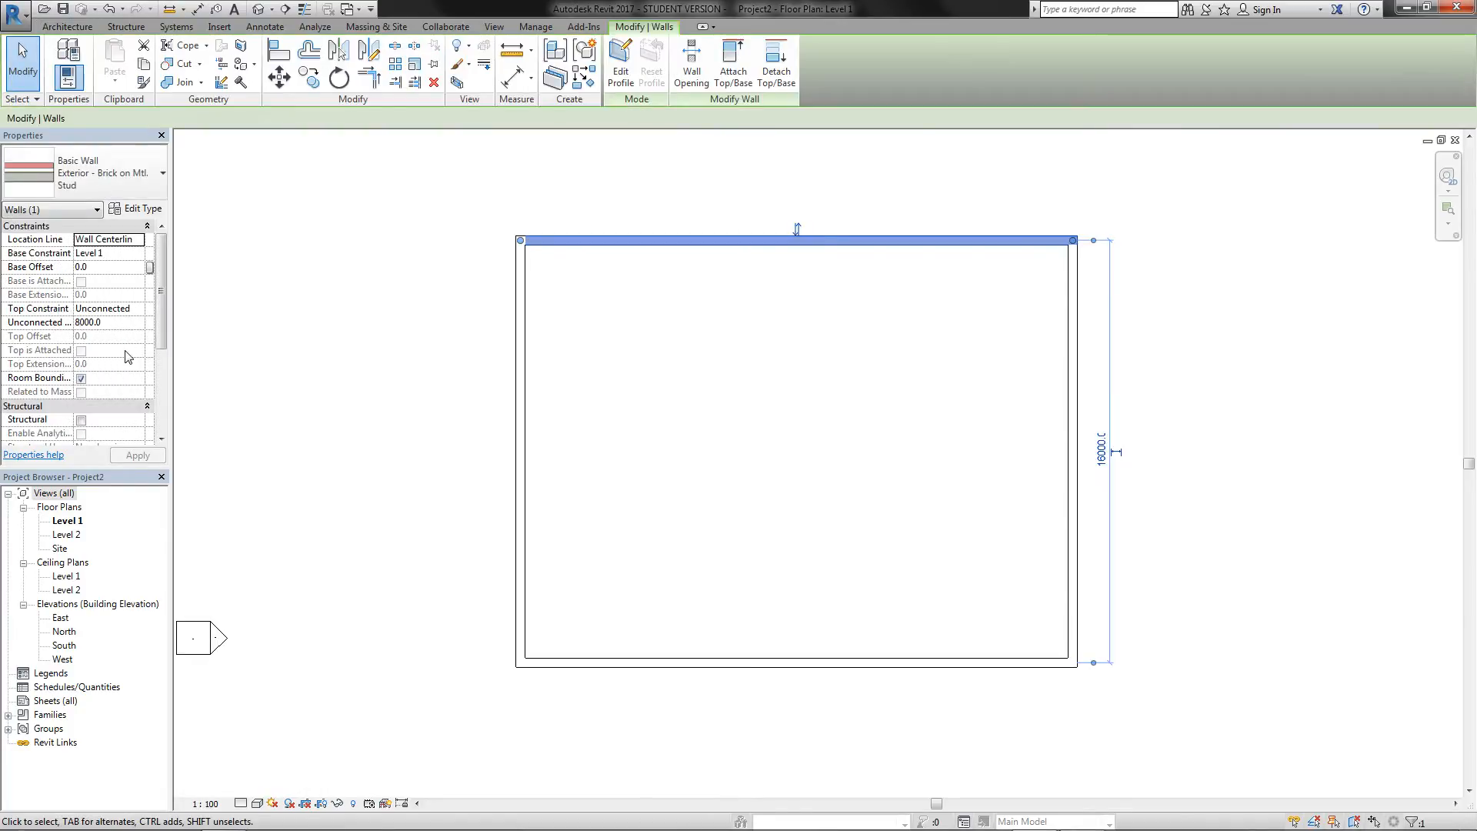
{"action": "left_click", "coordinate": [161, 334]}
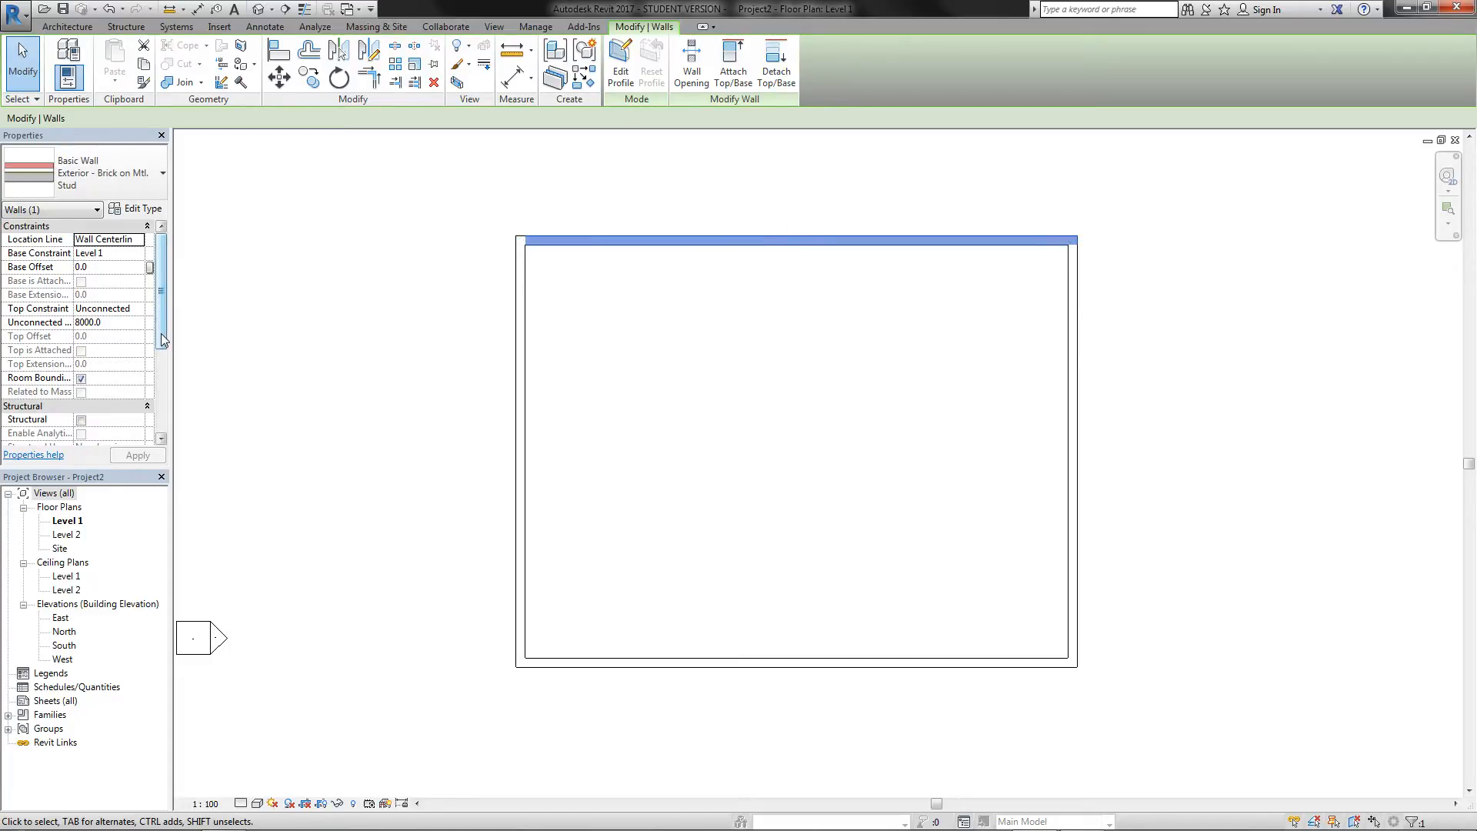
{"action": "left_click", "coordinate": [114, 251]}
{"action": "left_click", "coordinate": [140, 255]}
{"action": "left_click", "coordinate": [140, 255]}
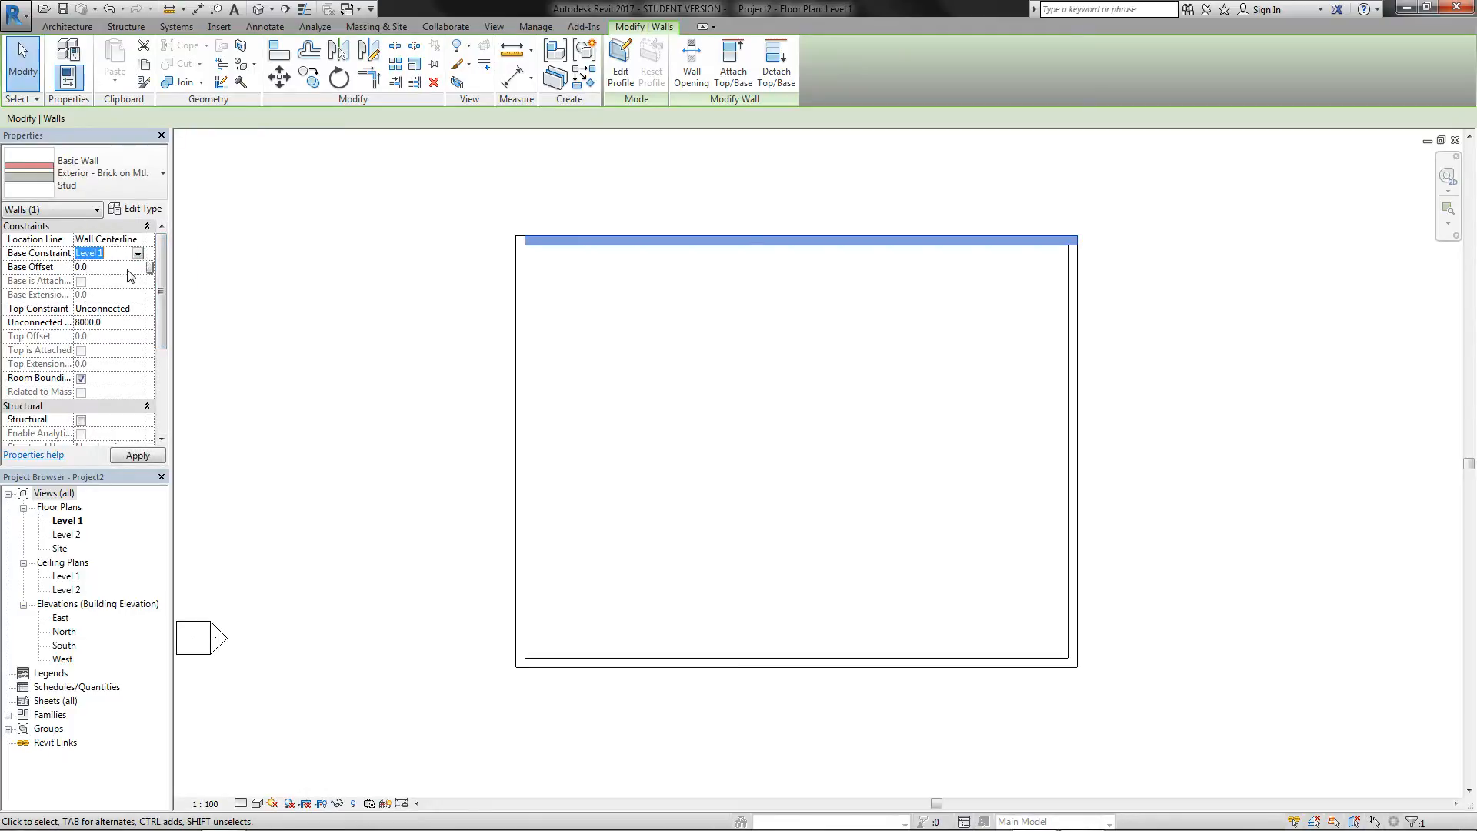
{"action": "left_click", "coordinate": [138, 308]}
{"action": "left_click", "coordinate": [142, 346]}
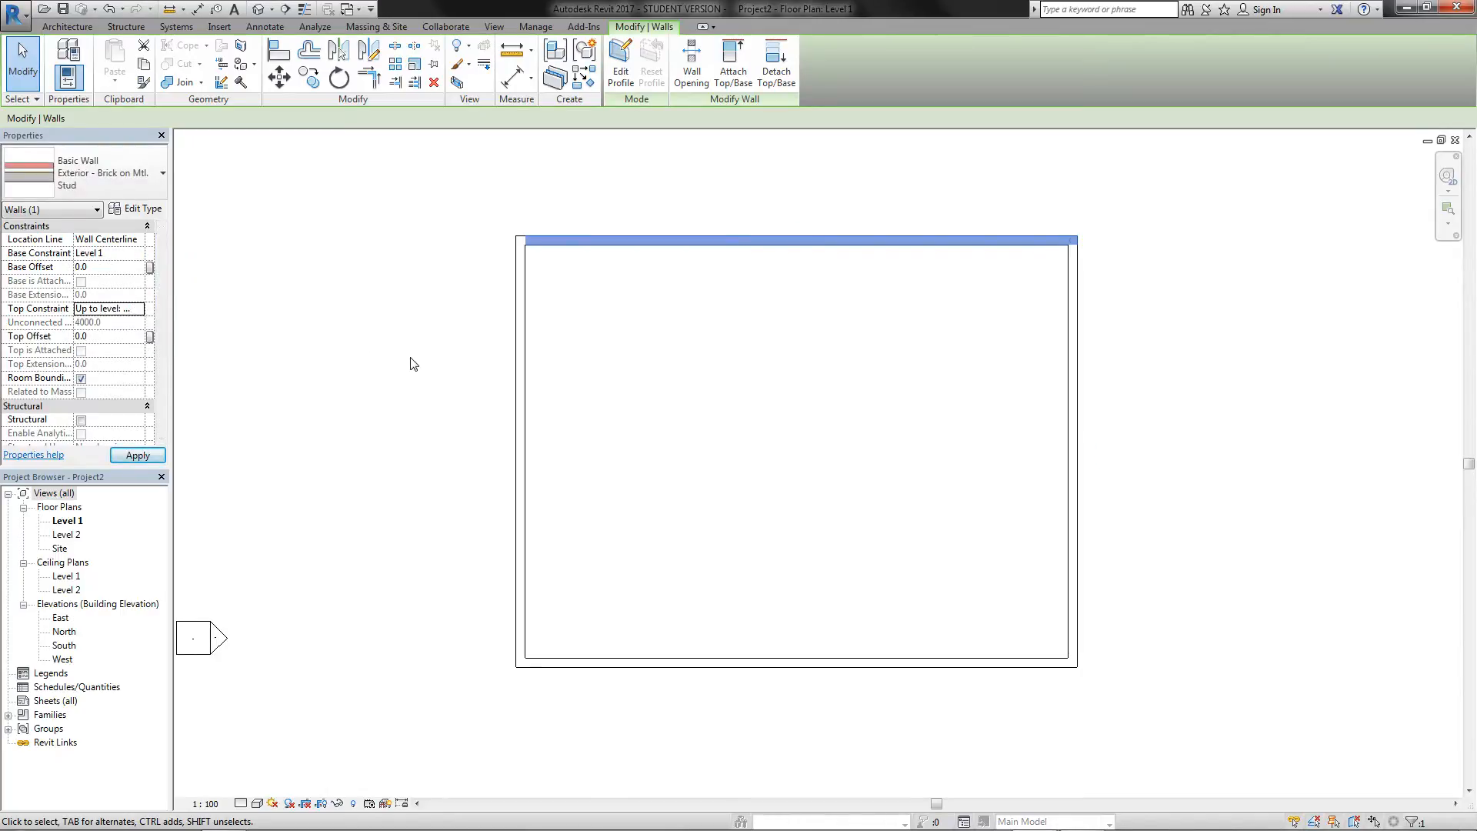
{"action": "left_click", "coordinate": [504, 362]}
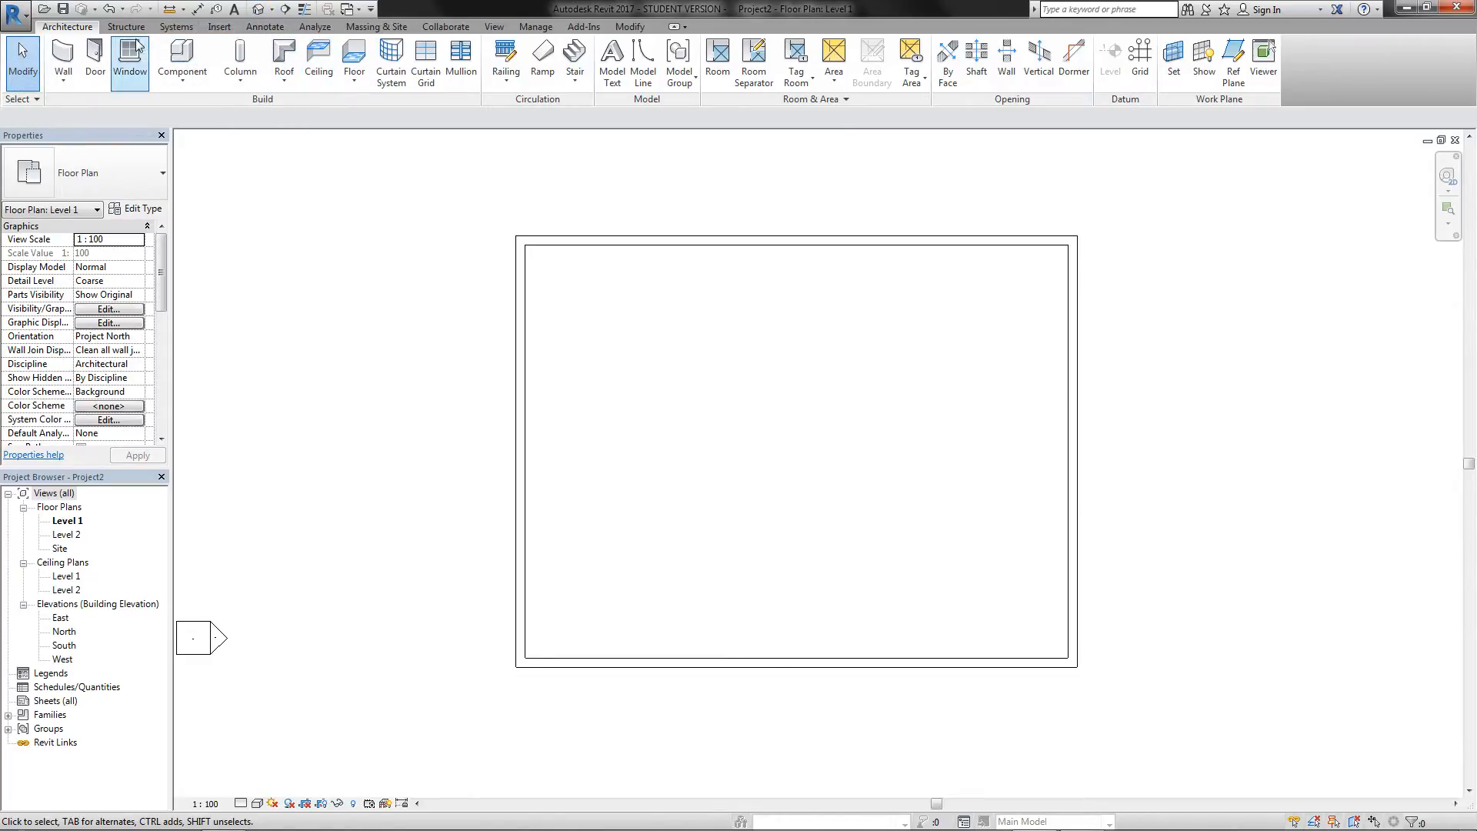
Step: Open the default 3D view and examine the four walls' heights from the rear side
{"action": "left_click", "coordinate": [495, 28]}
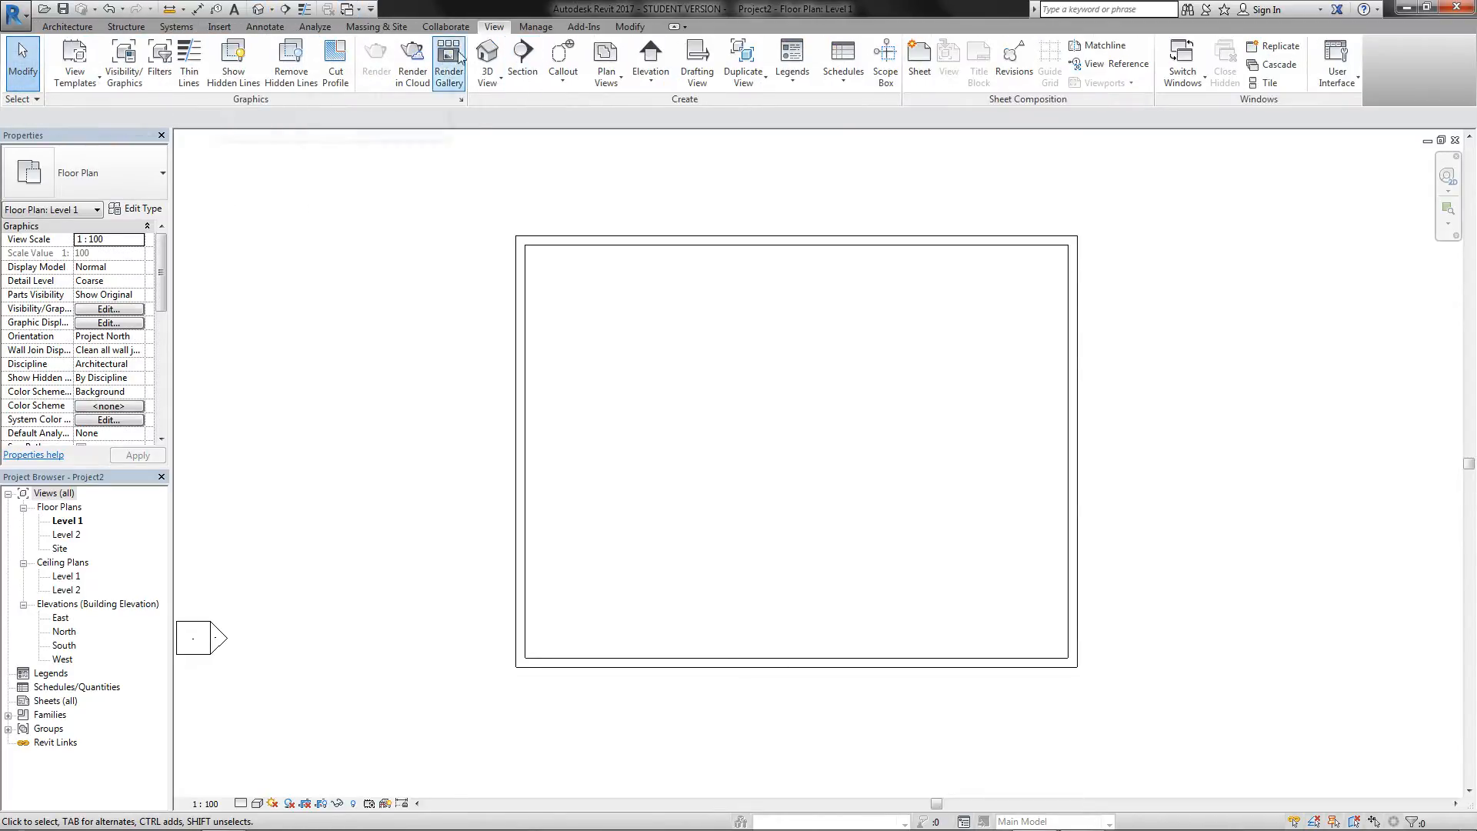
{"action": "left_click", "coordinate": [487, 56]}
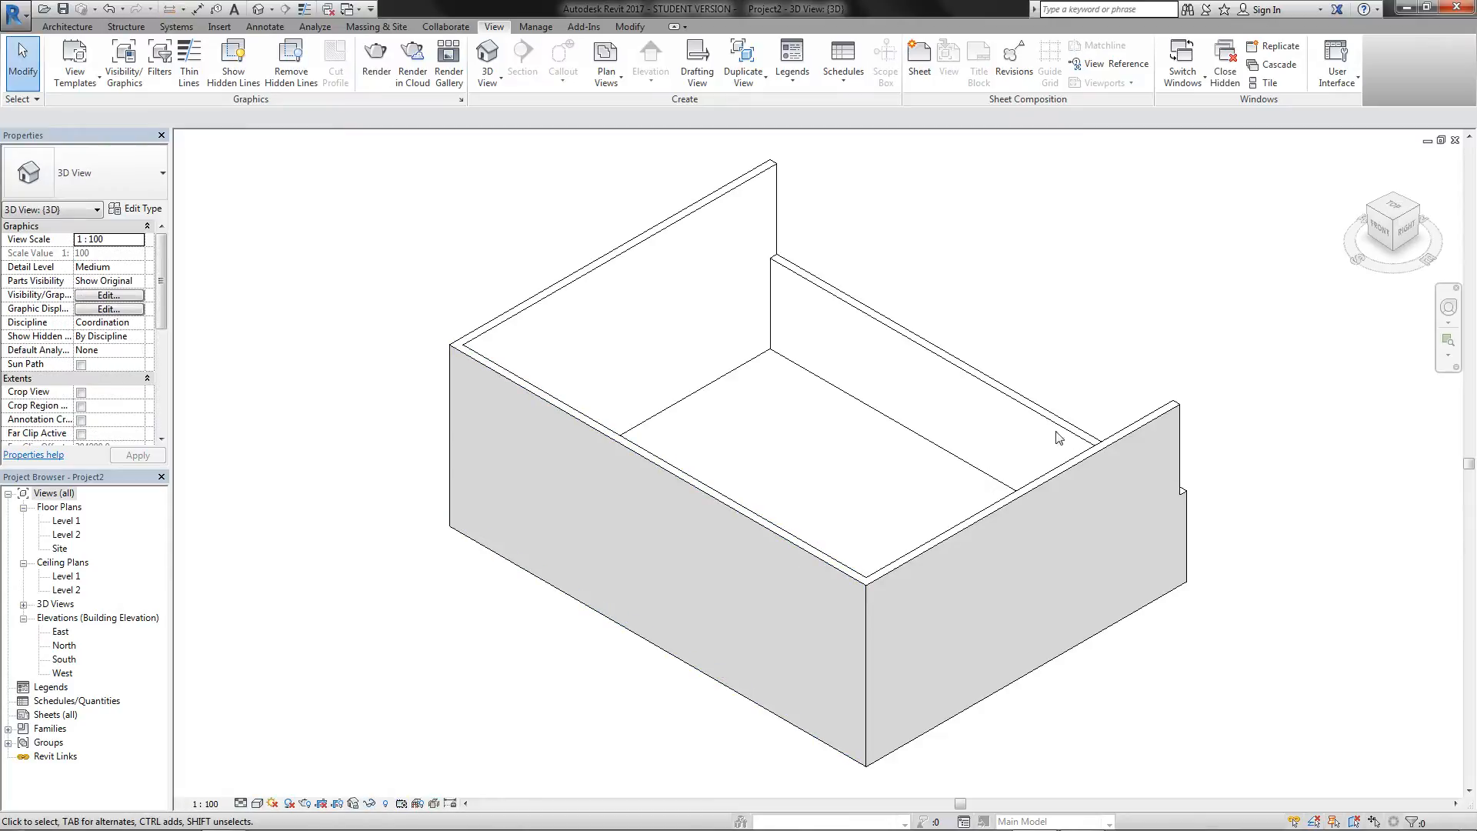
{"action": "left_click", "coordinate": [1024, 416]}
{"action": "middle_click_drag", "start_coordinate": [1088, 557], "coordinate": [939, 215]}
{"action": "left_click", "coordinate": [964, 275]}
{"action": "left_click", "coordinate": [1110, 159]}
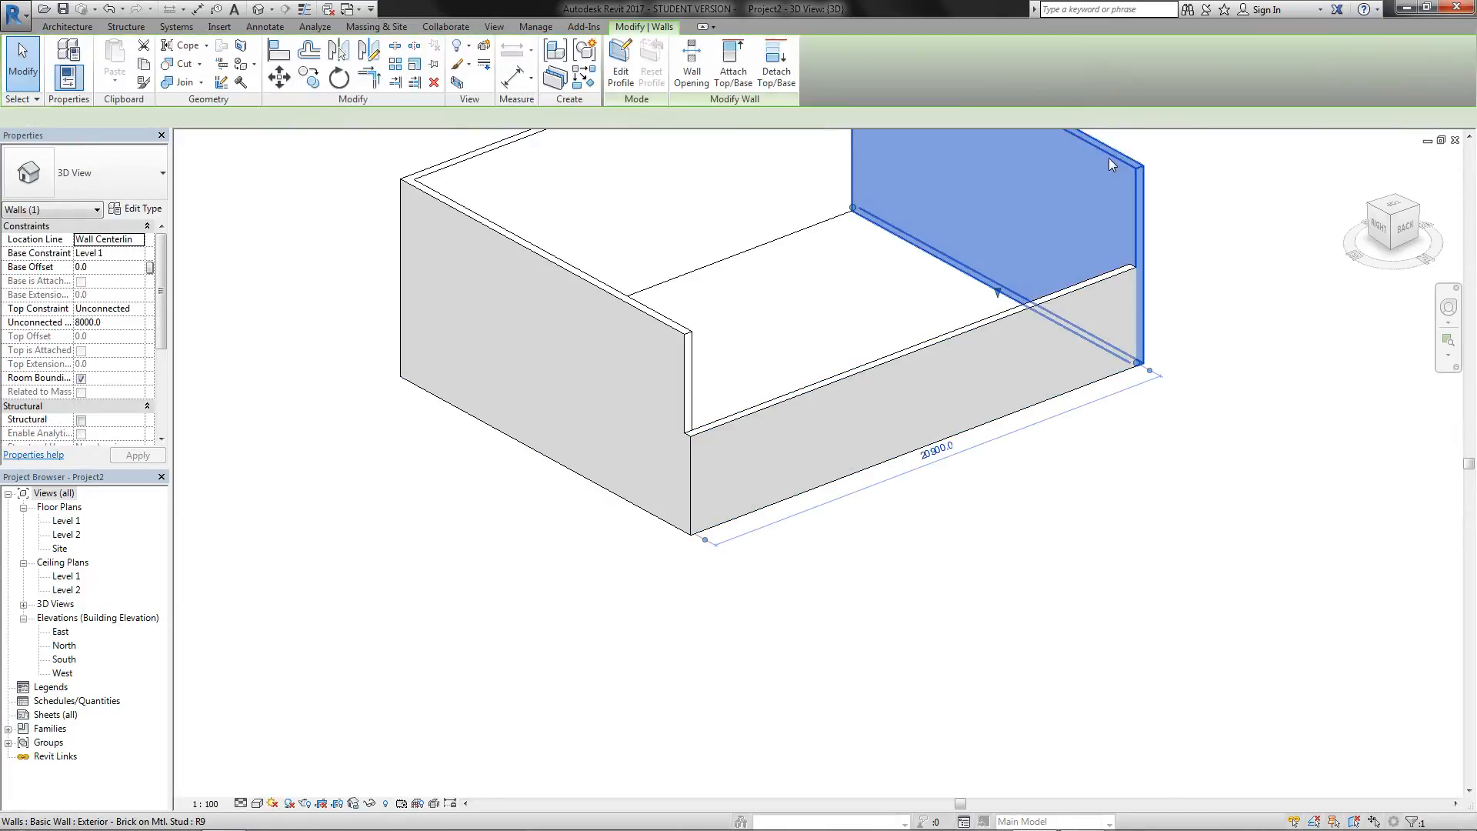
{"action": "middle_click_drag", "start_coordinate": [870, 272], "coordinate": [903, 469]}
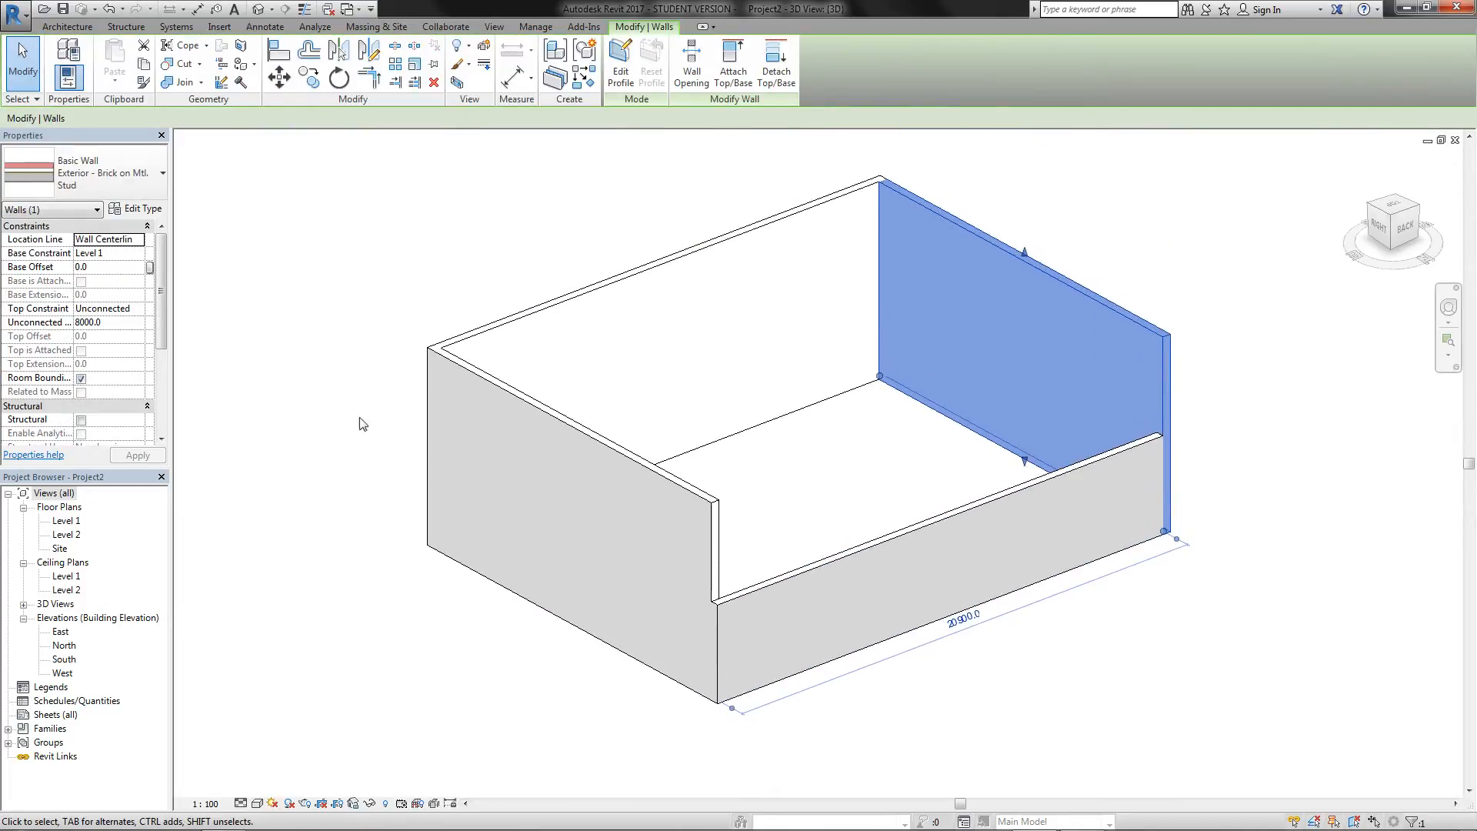
{"action": "key", "text": "Escape"}
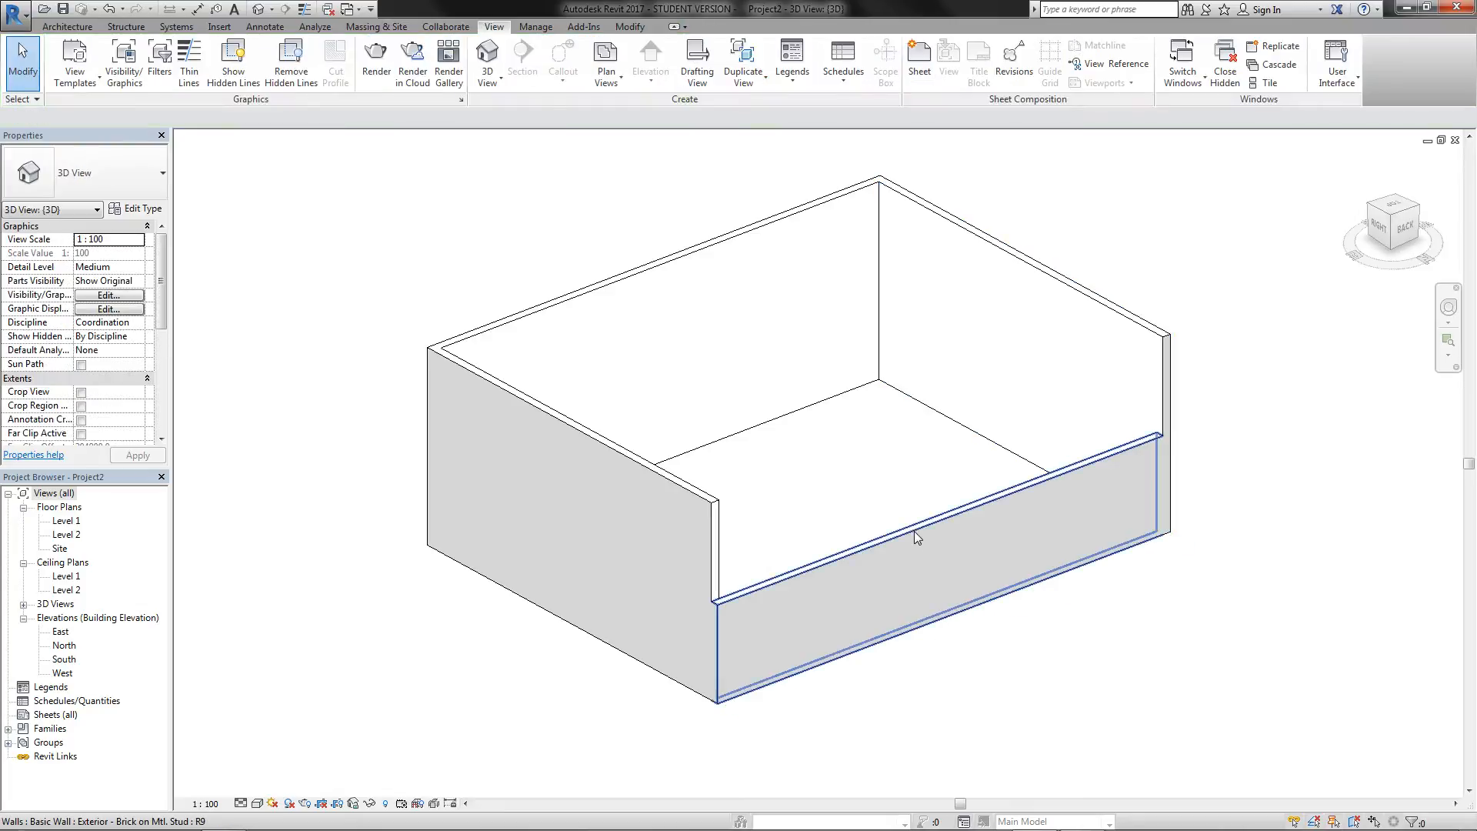
Step: Match the other three walls to the wall constrained to Level 2 with Match Type Properties
{"action": "left_click", "coordinate": [915, 529]}
{"action": "left_click_drag", "start_coordinate": [946, 189], "coordinate": [814, 247]}
{"action": "left_click", "coordinate": [146, 85]}
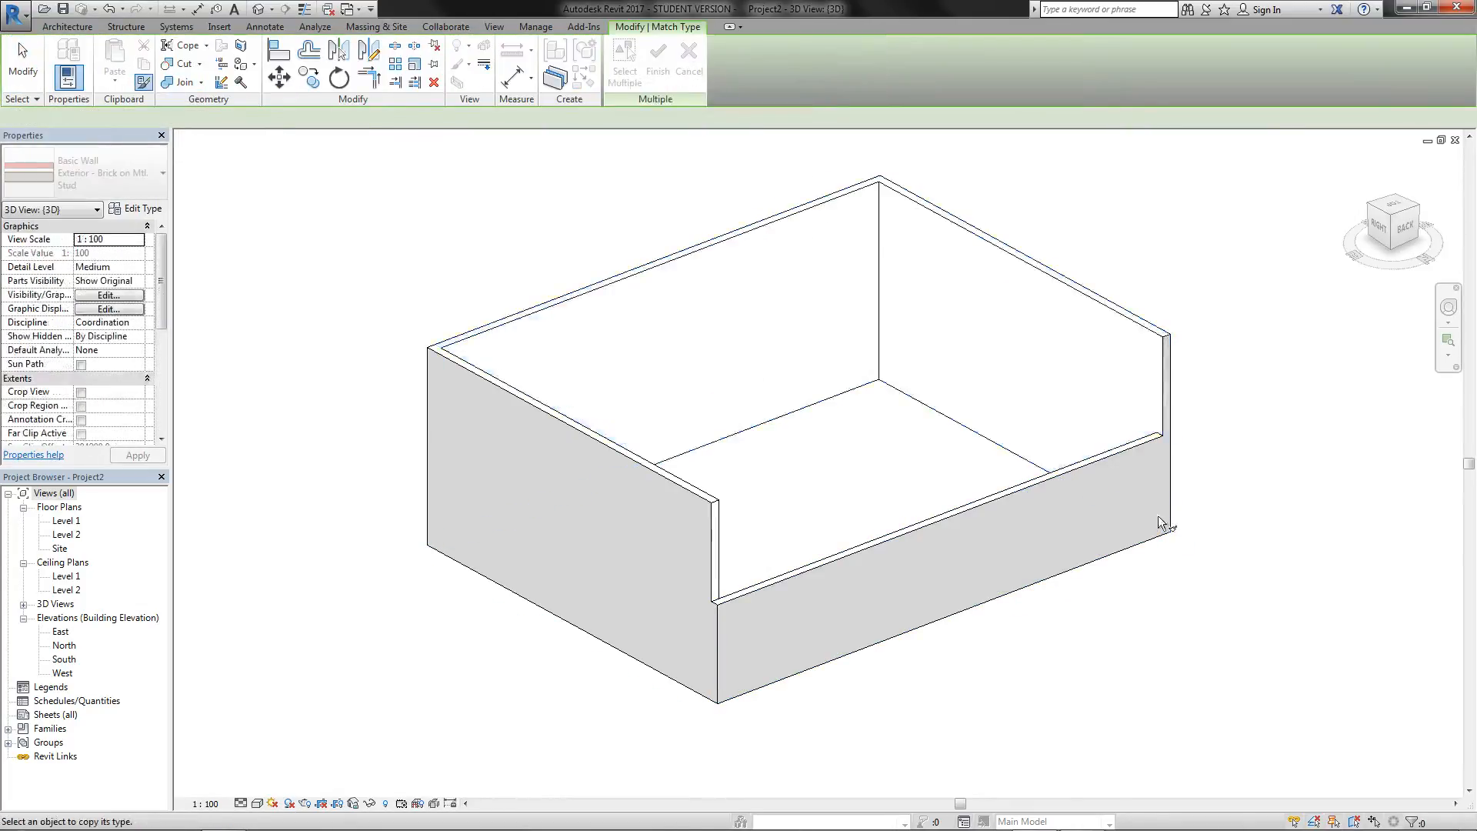
{"action": "left_click", "coordinate": [1048, 484]}
{"action": "left_click", "coordinate": [1123, 331]}
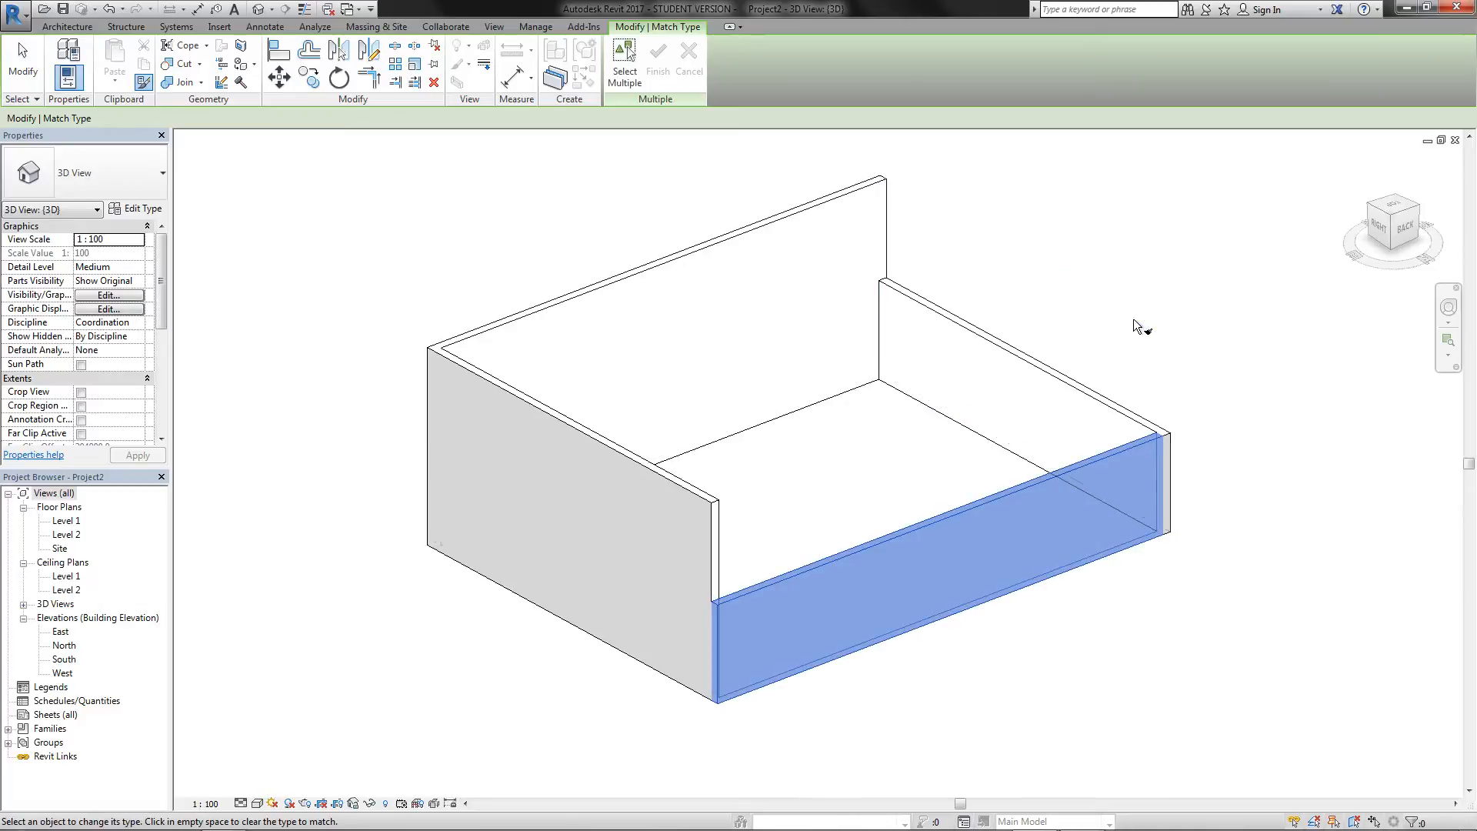
{"action": "left_click", "coordinate": [792, 236]}
{"action": "left_click", "coordinate": [700, 491]}
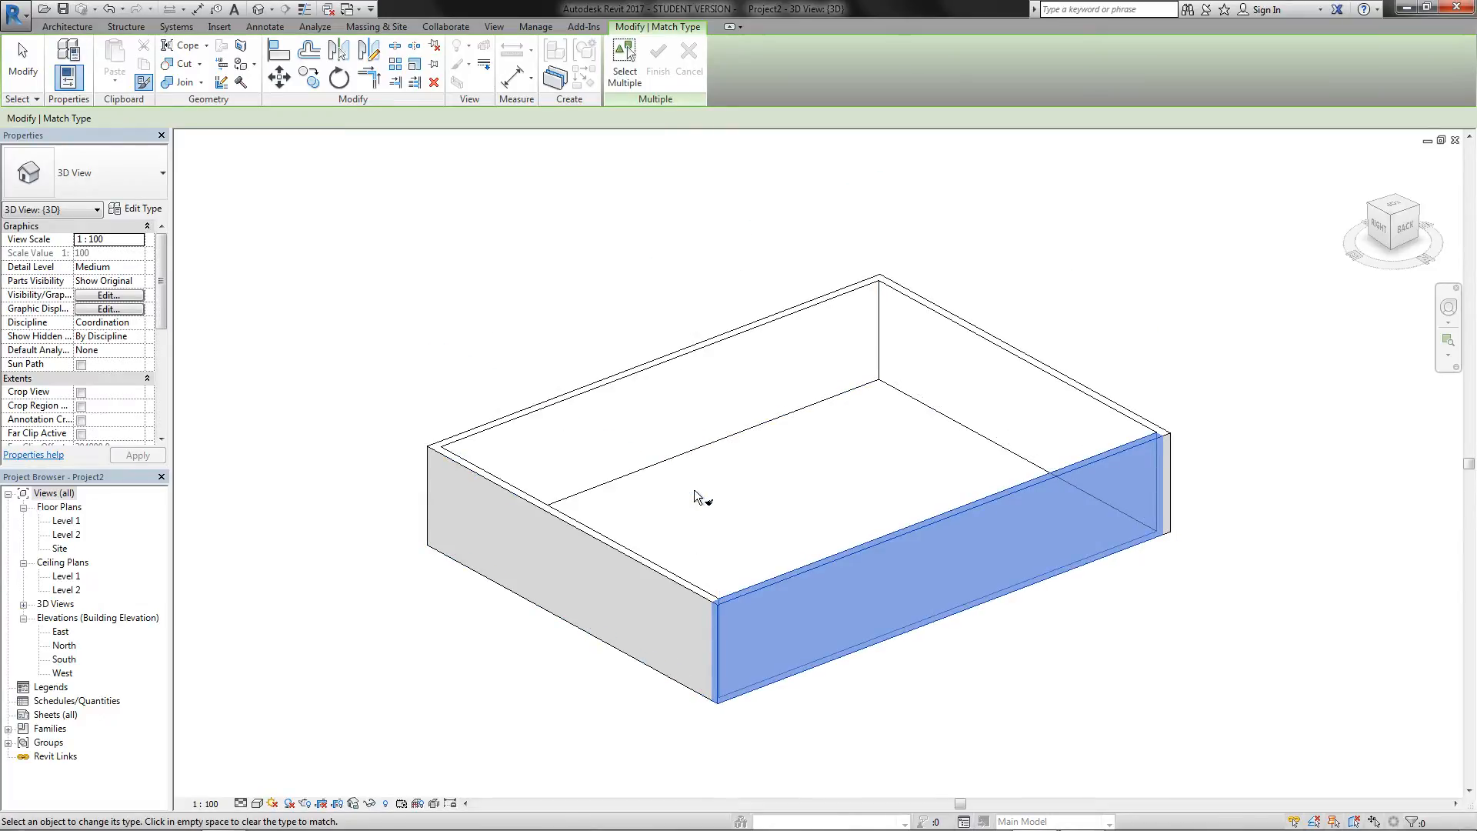
{"action": "left_click", "coordinate": [696, 494]}
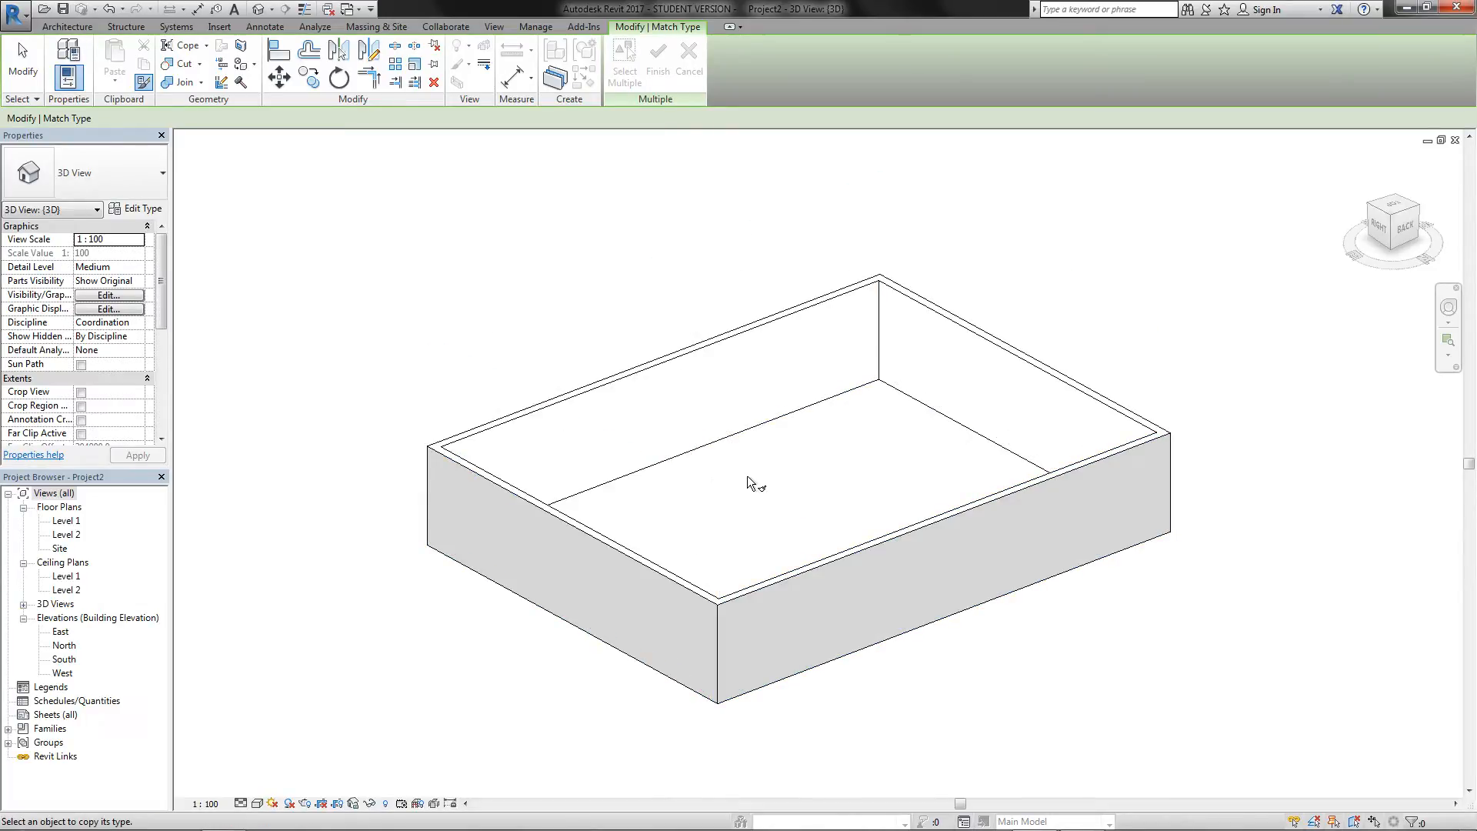
{"action": "key", "text": "Escape"}
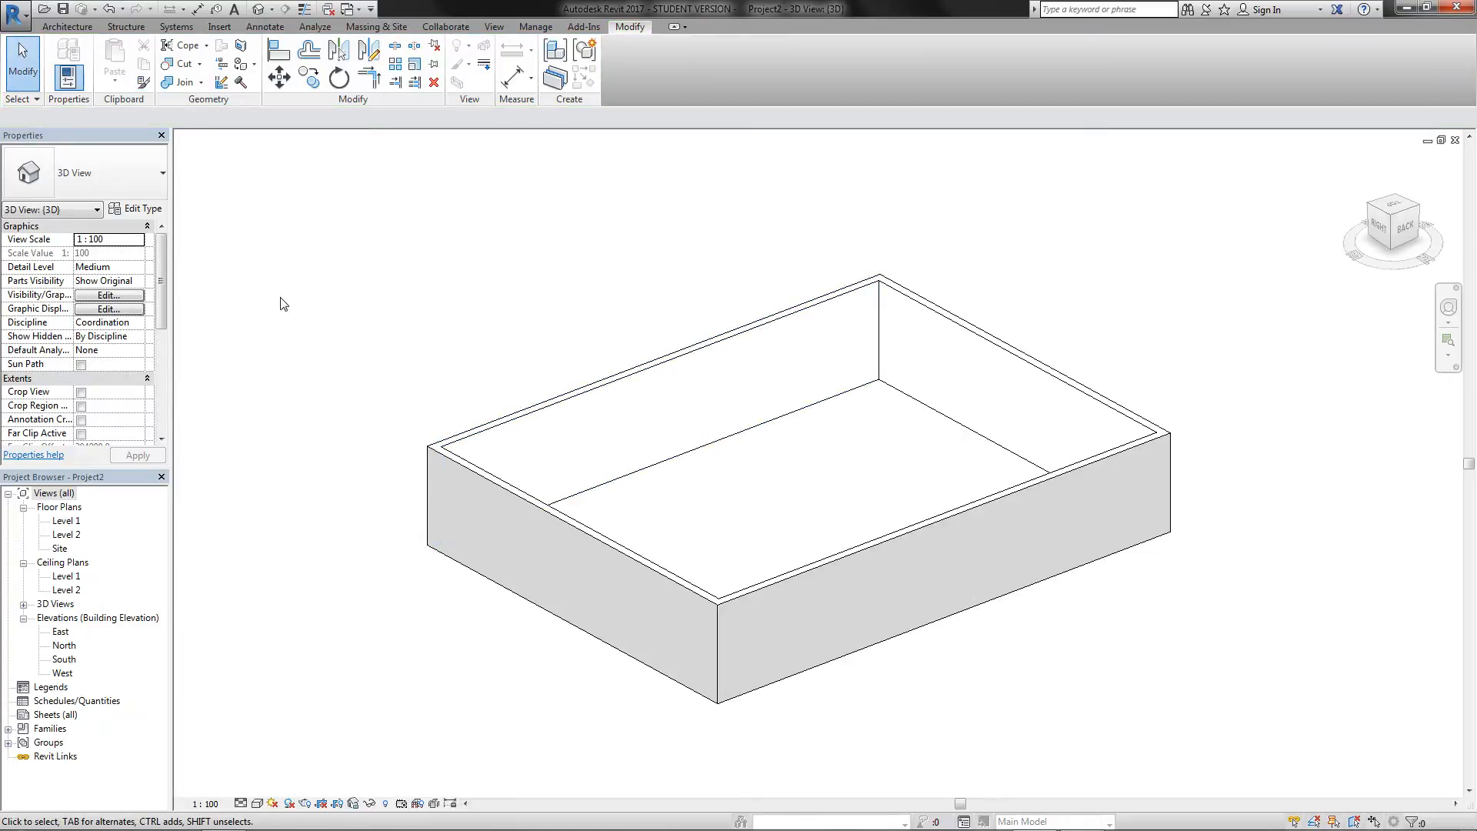
Step: Create a Generic Floor - 400mm on Level 1 with a rectangular boundary snapped to opposite outer corners of the walls
{"action": "left_click", "coordinate": [1455, 141]}
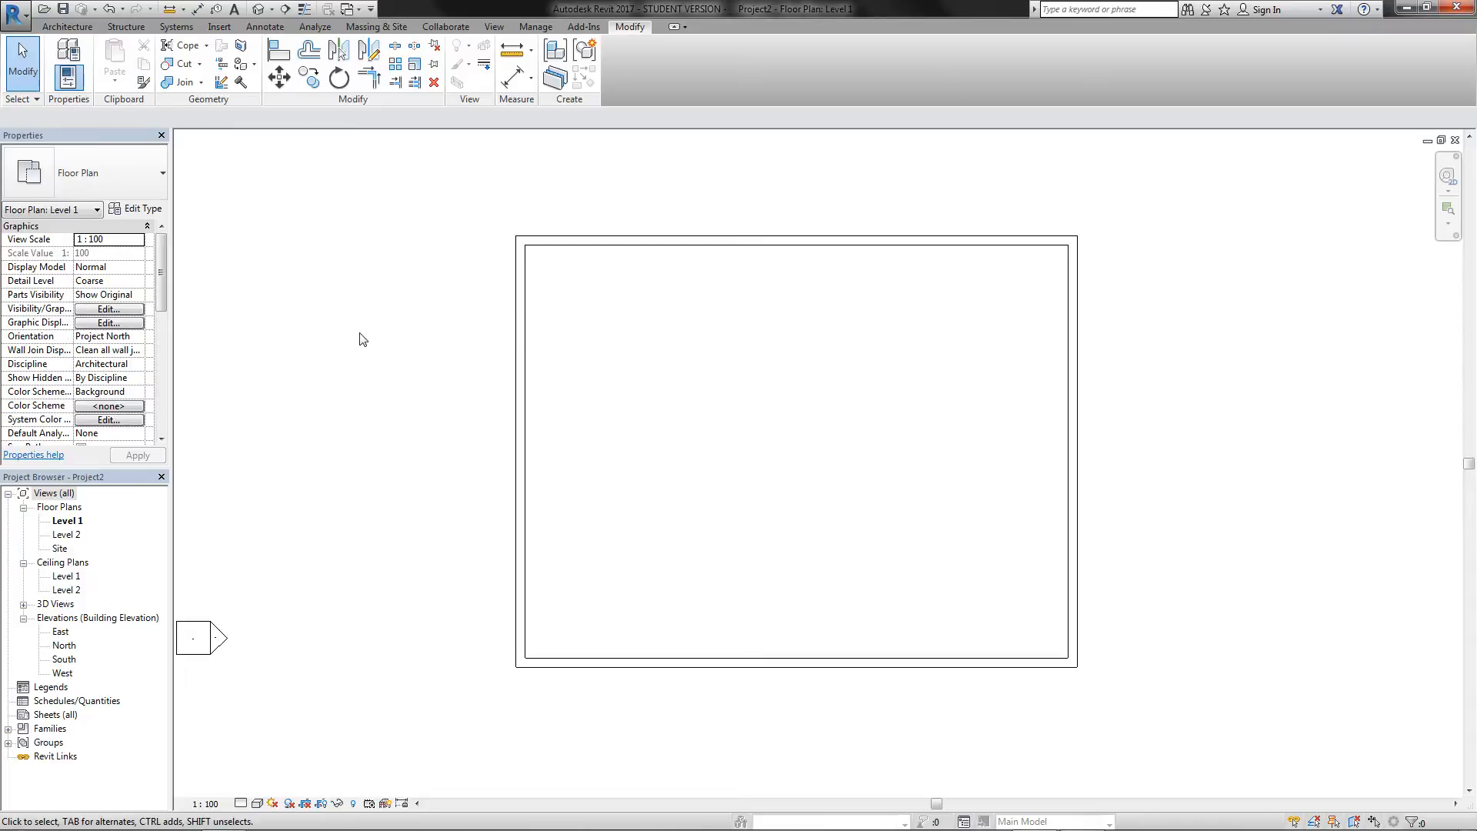
{"action": "left_click", "coordinate": [67, 27]}
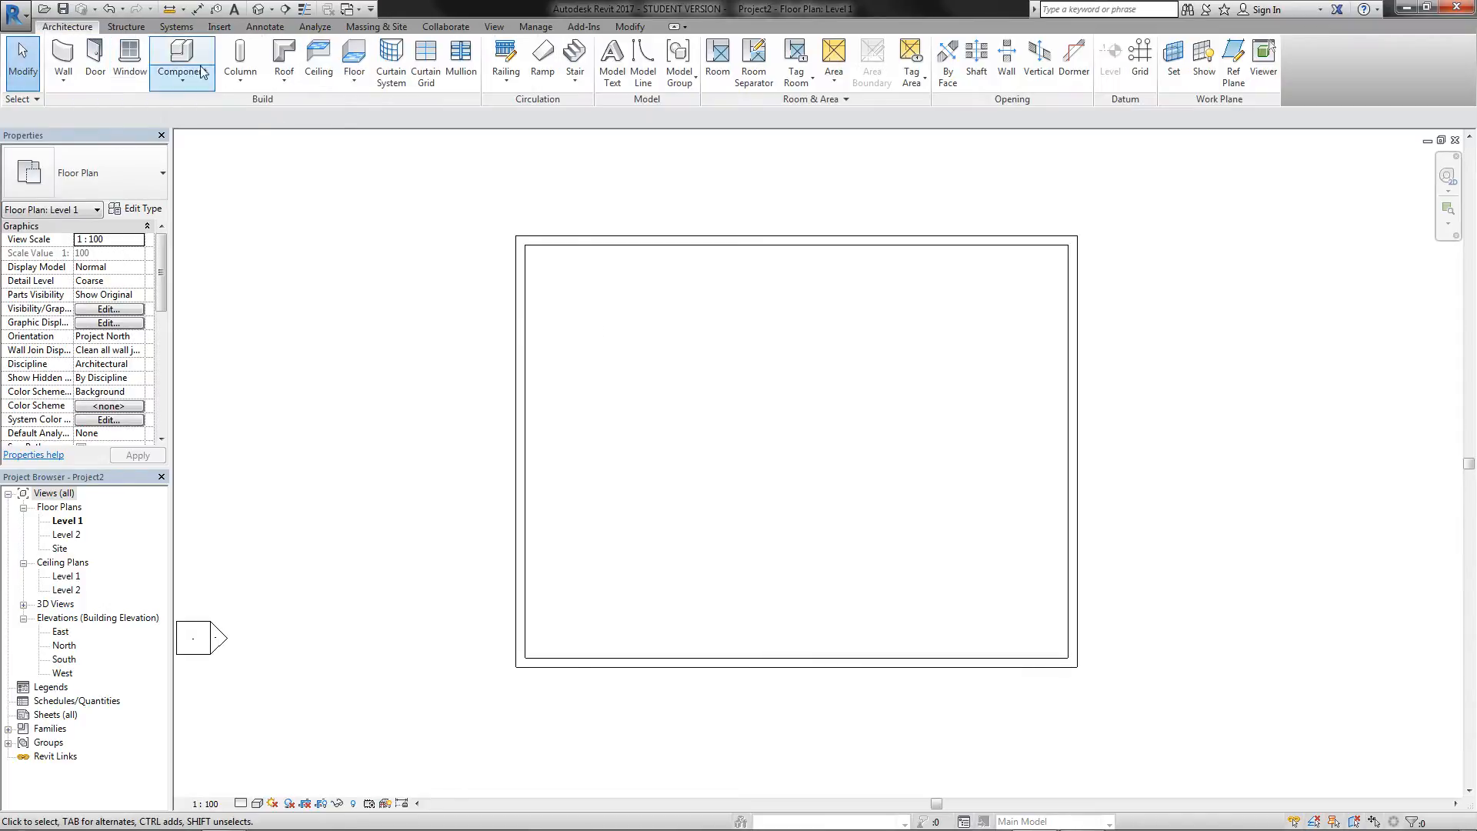
{"action": "left_click", "coordinate": [354, 57]}
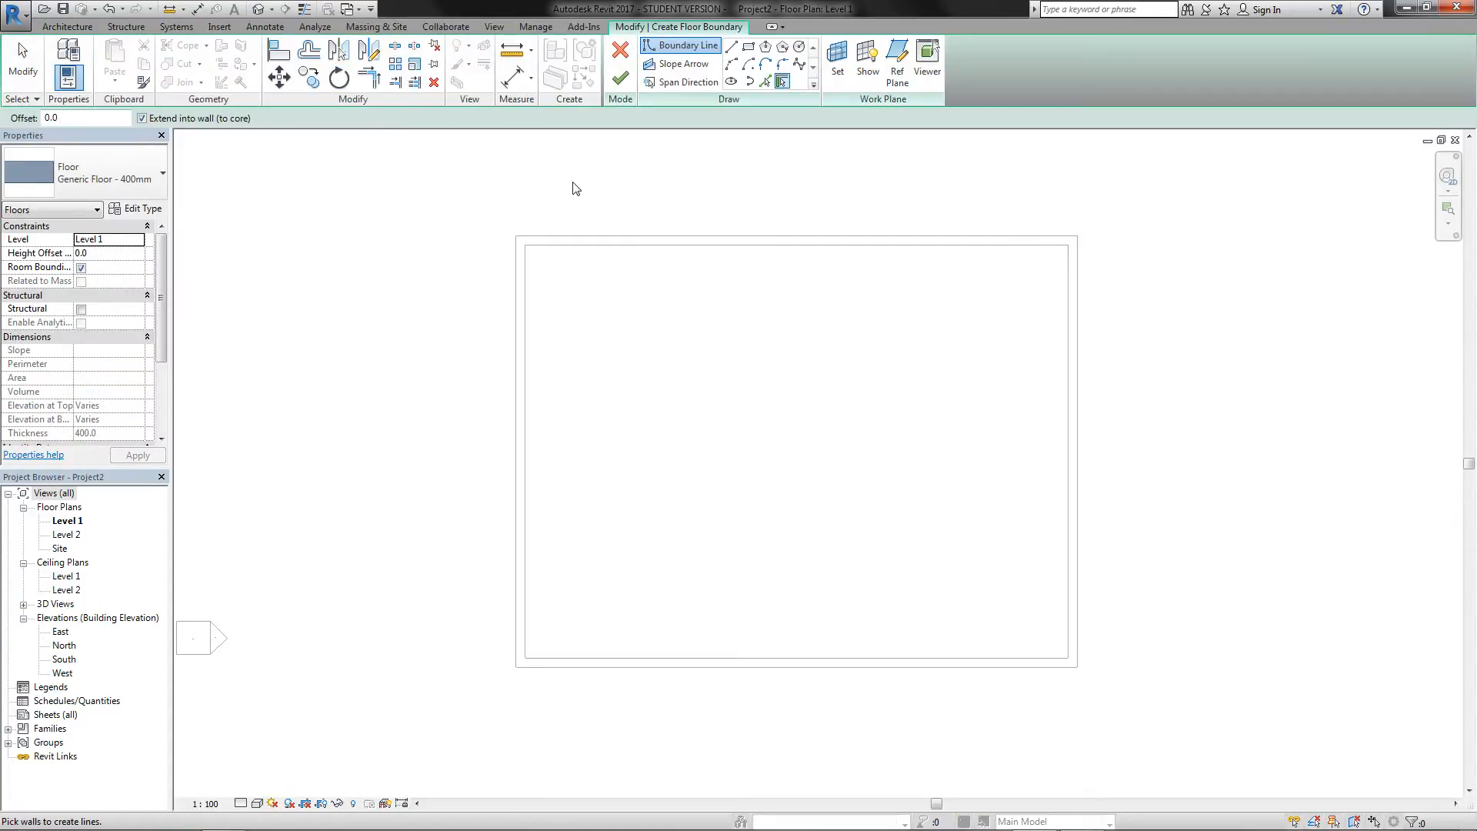
{"action": "left_click", "coordinate": [748, 47]}
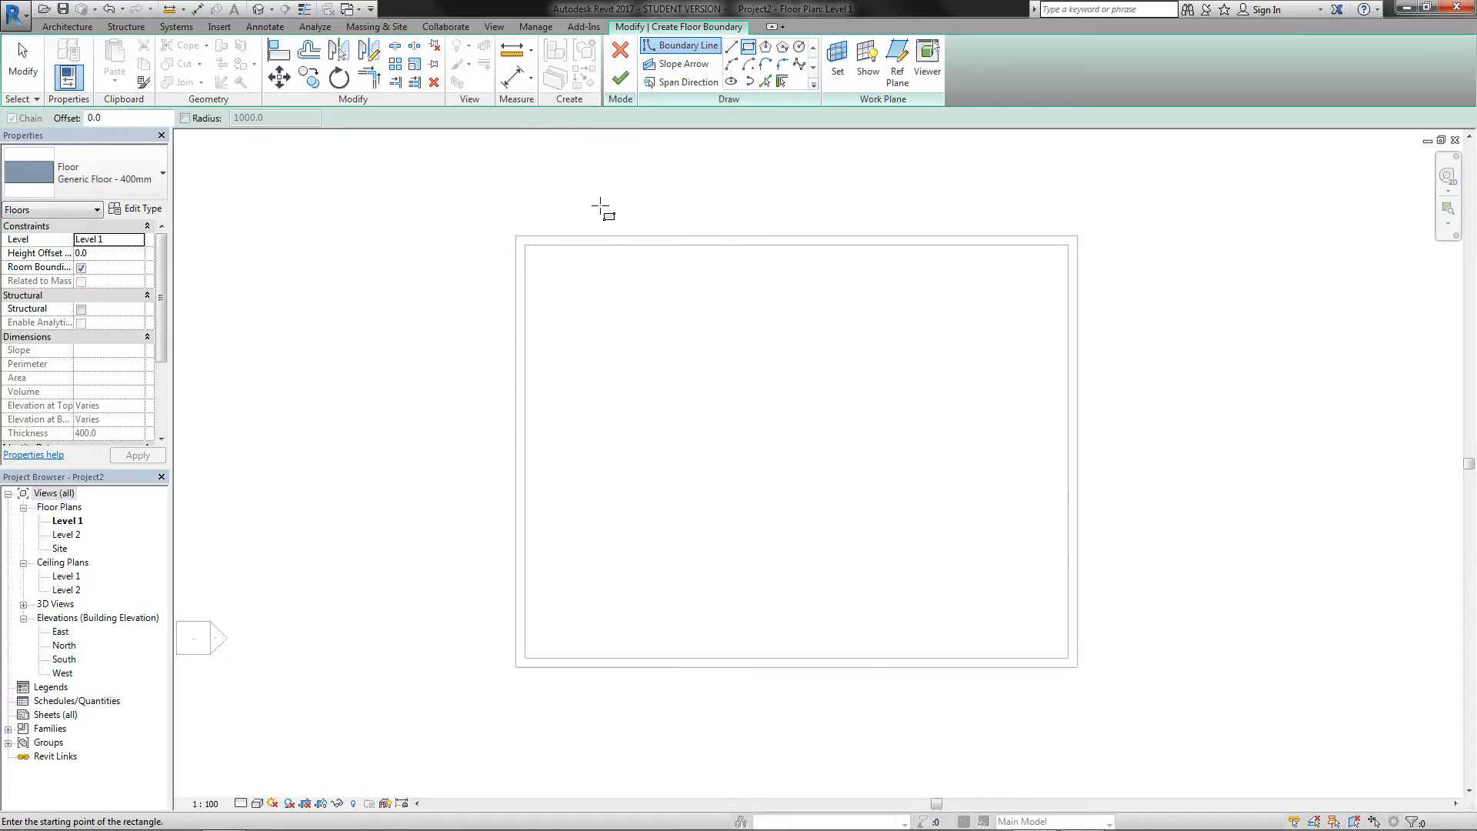
{"action": "left_click", "coordinate": [517, 235]}
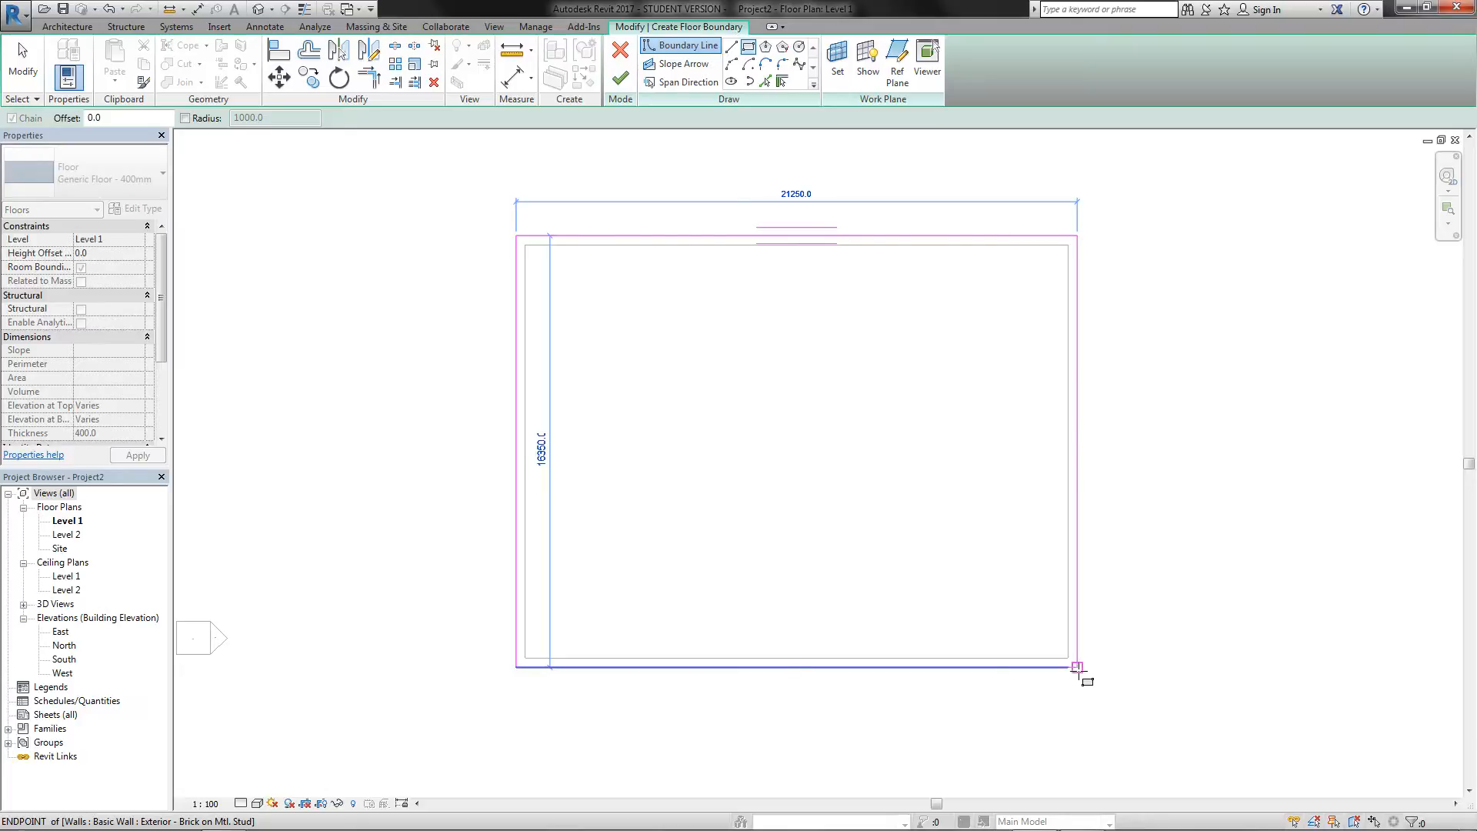
{"action": "left_click", "coordinate": [1077, 667]}
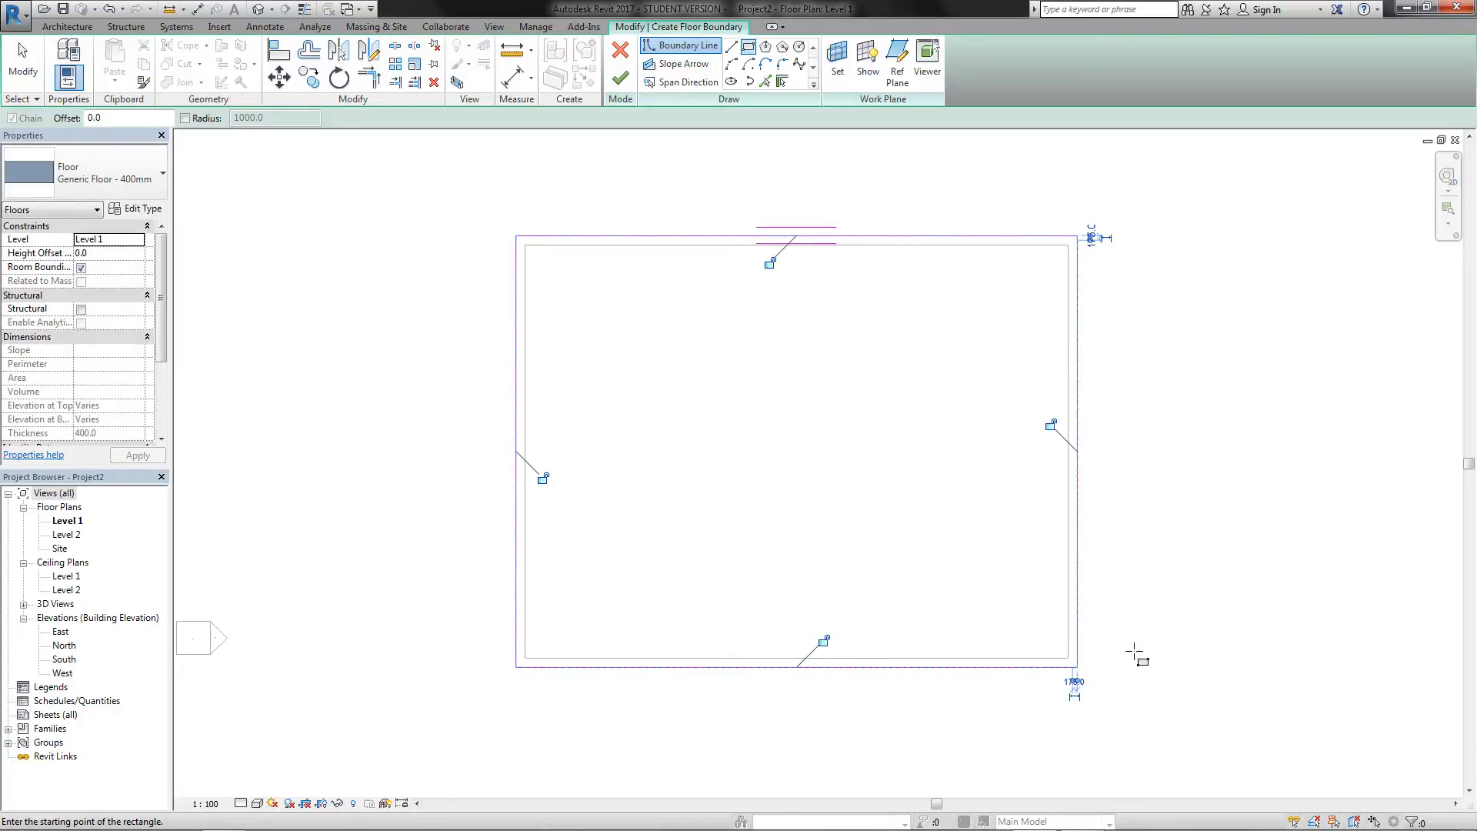
{"action": "left_click", "coordinate": [620, 79]}
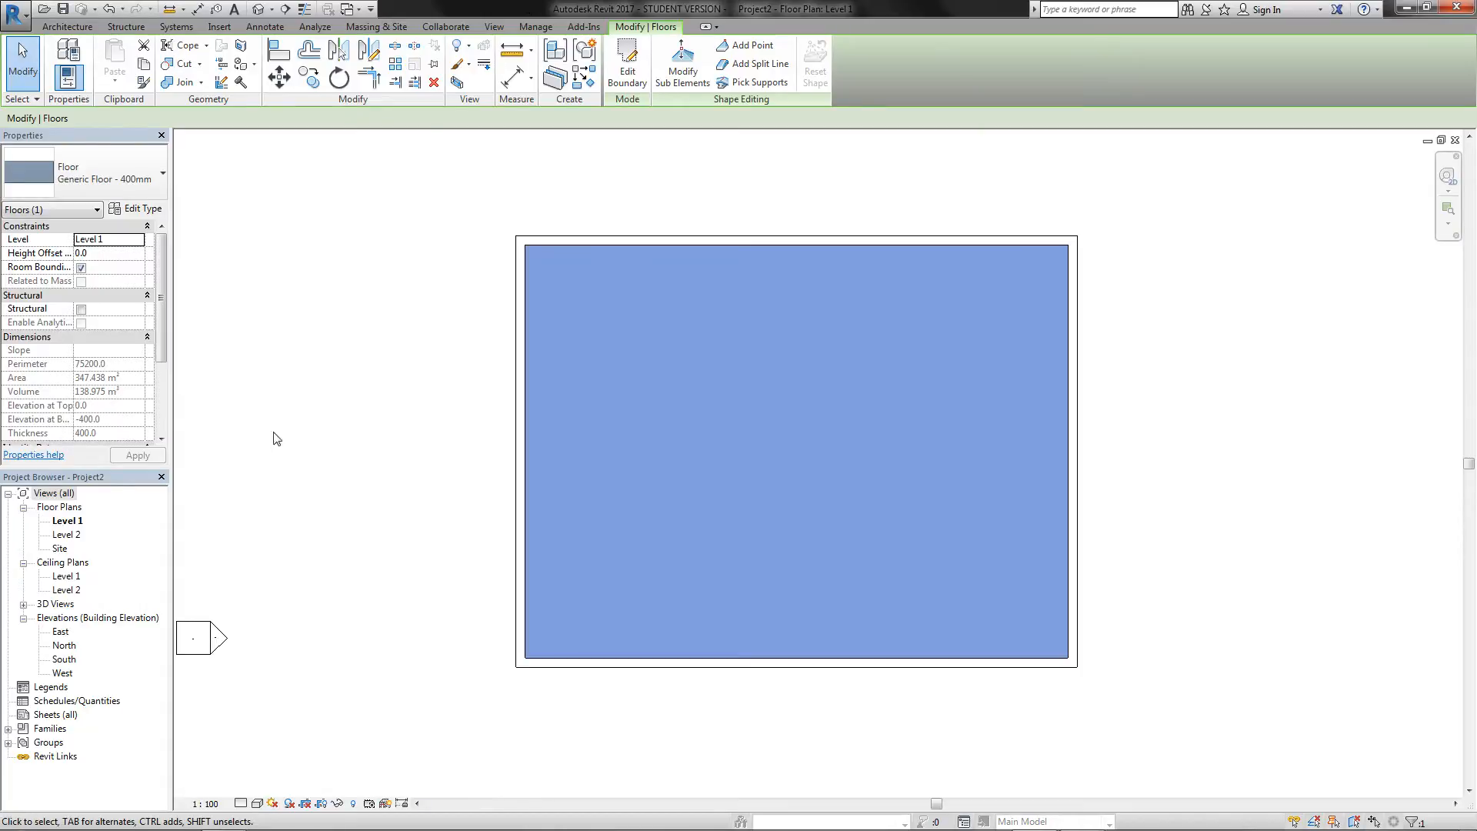
{"action": "left_click", "coordinate": [372, 375]}
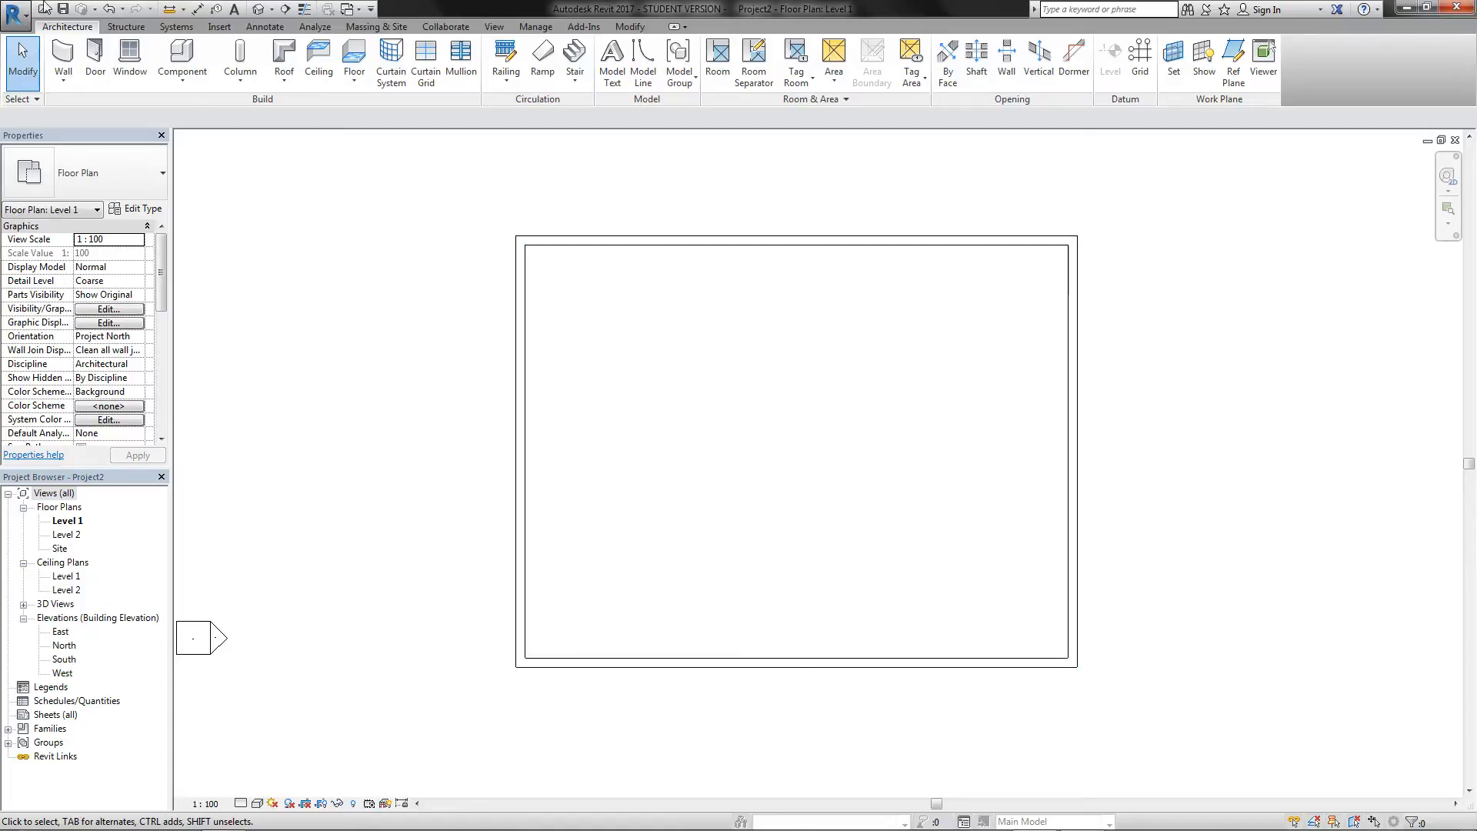
Step: Examine the new floor beneath the walls in the default 3D view, then return to the Level 1 plan
{"action": "left_click", "coordinate": [494, 26]}
{"action": "left_click", "coordinate": [487, 53]}
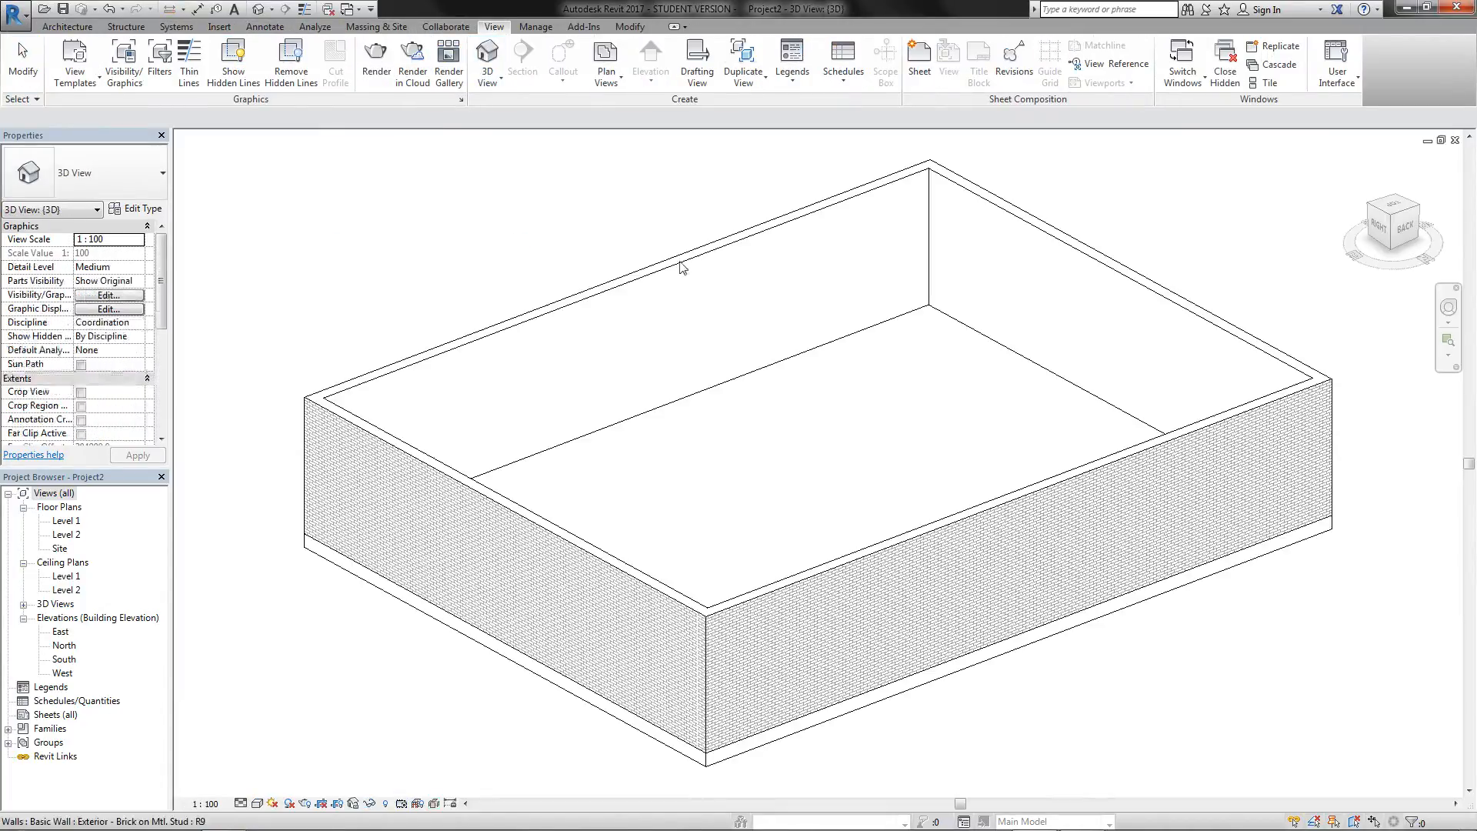
{"action": "left_click", "coordinate": [698, 759]}
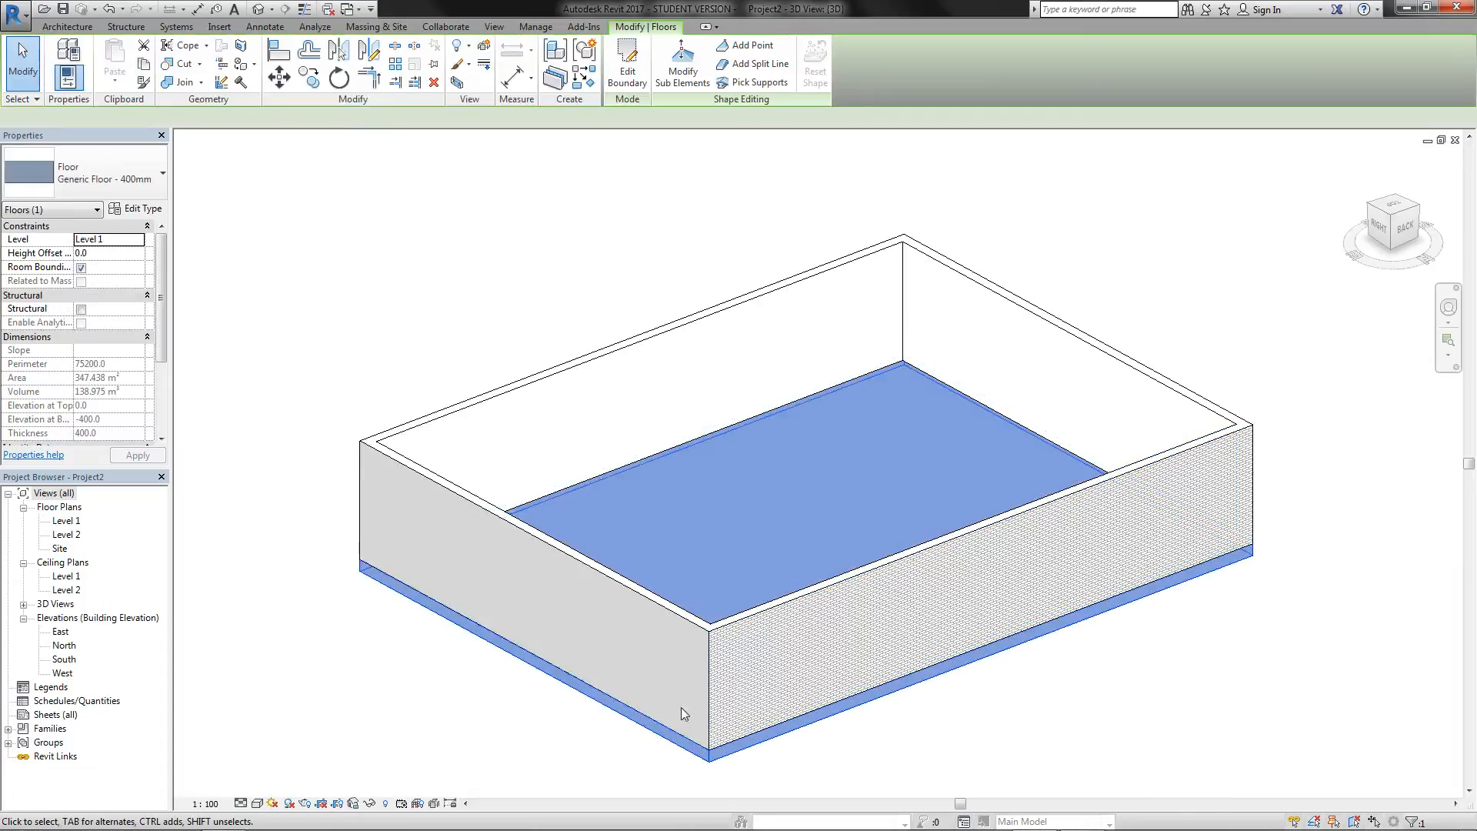
{"action": "left_click", "coordinate": [327, 284]}
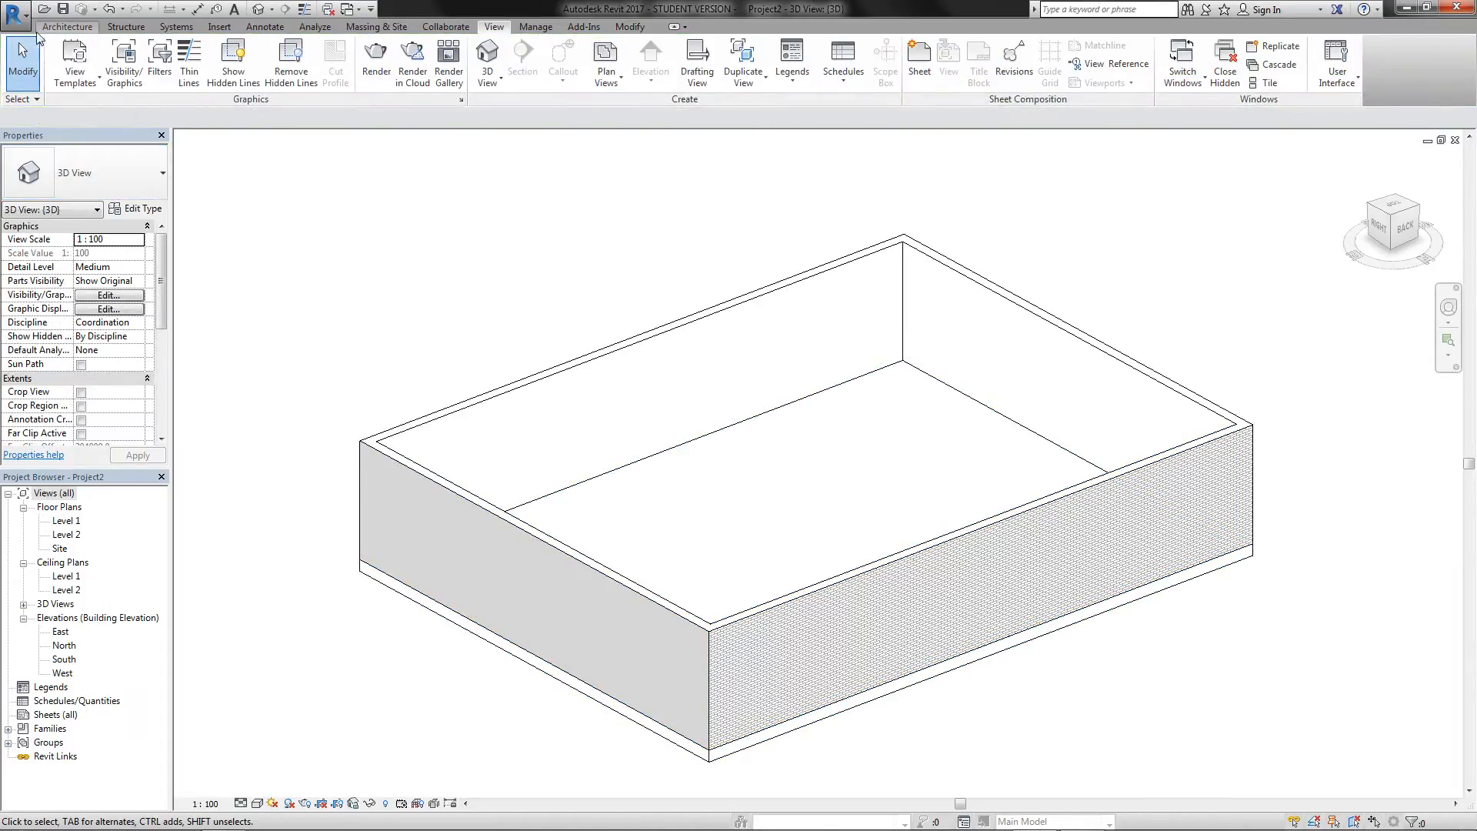
{"action": "left_click", "coordinate": [67, 26]}
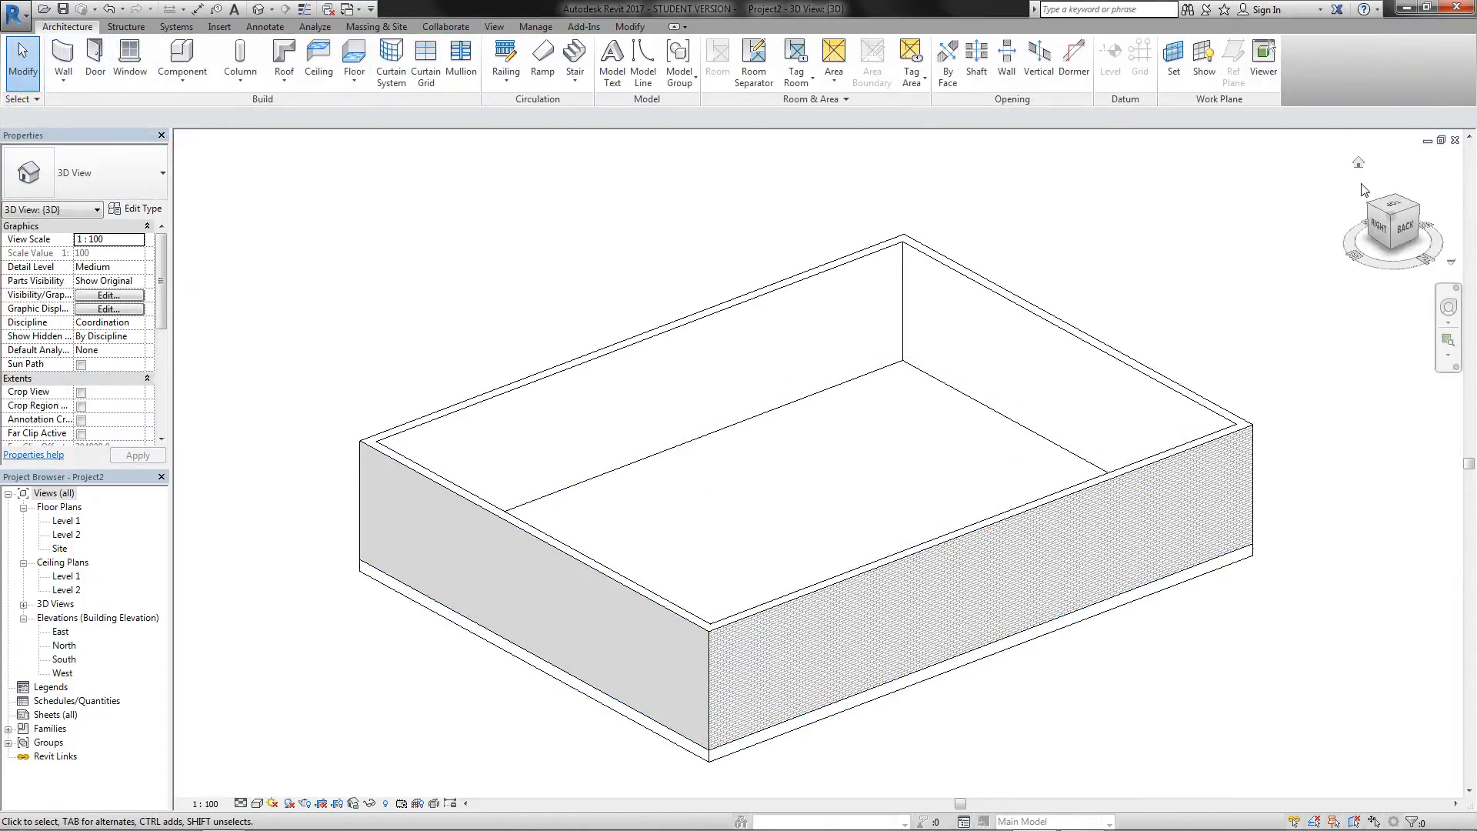
{"action": "left_click", "coordinate": [1426, 142]}
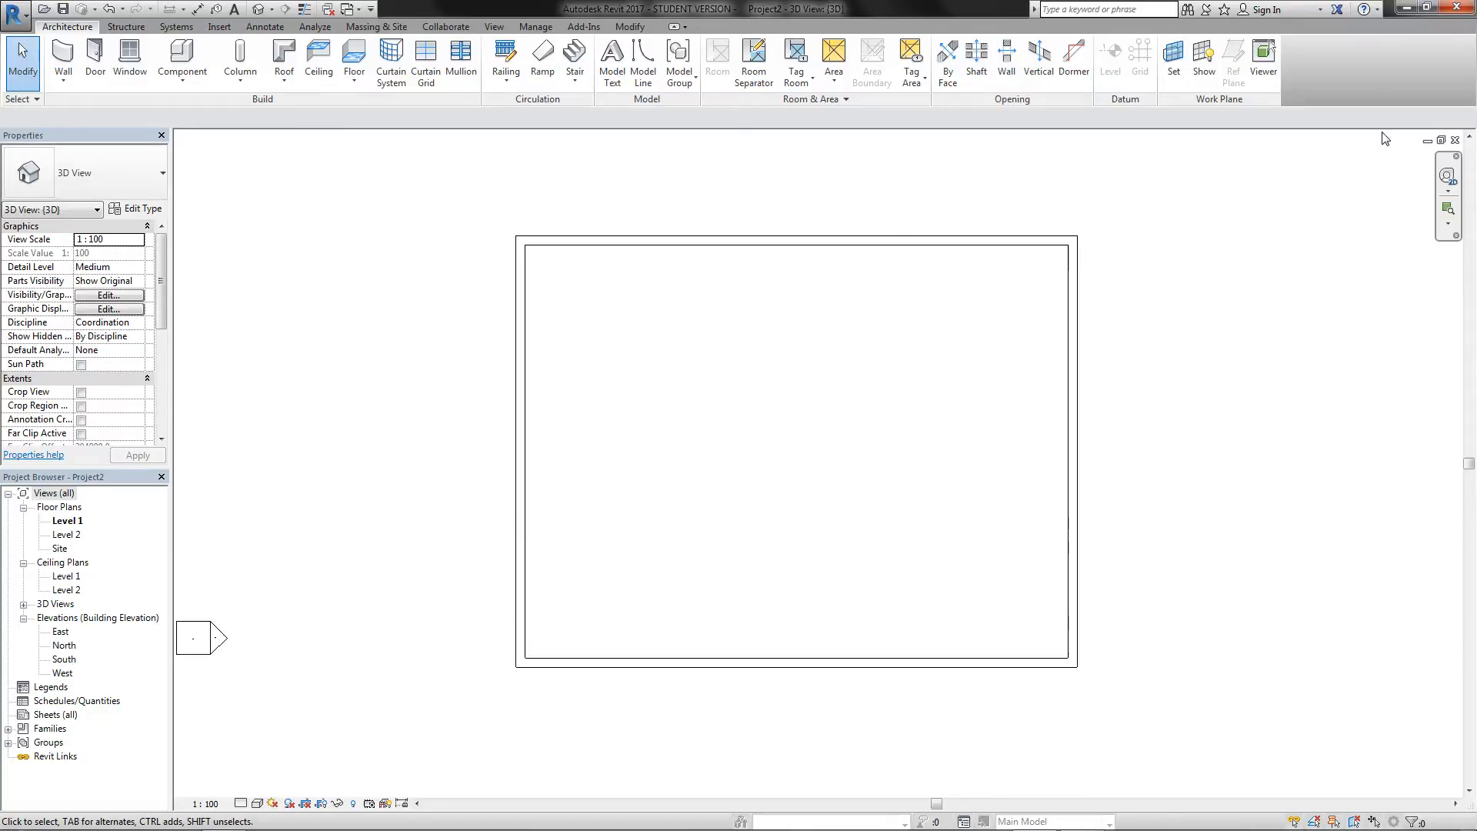
Step: Place an M_Single-Flush 0813 x 2134mm door in the upper wall, about 7300 mm from the left wall and swinging inward
{"action": "left_click", "coordinate": [93, 67]}
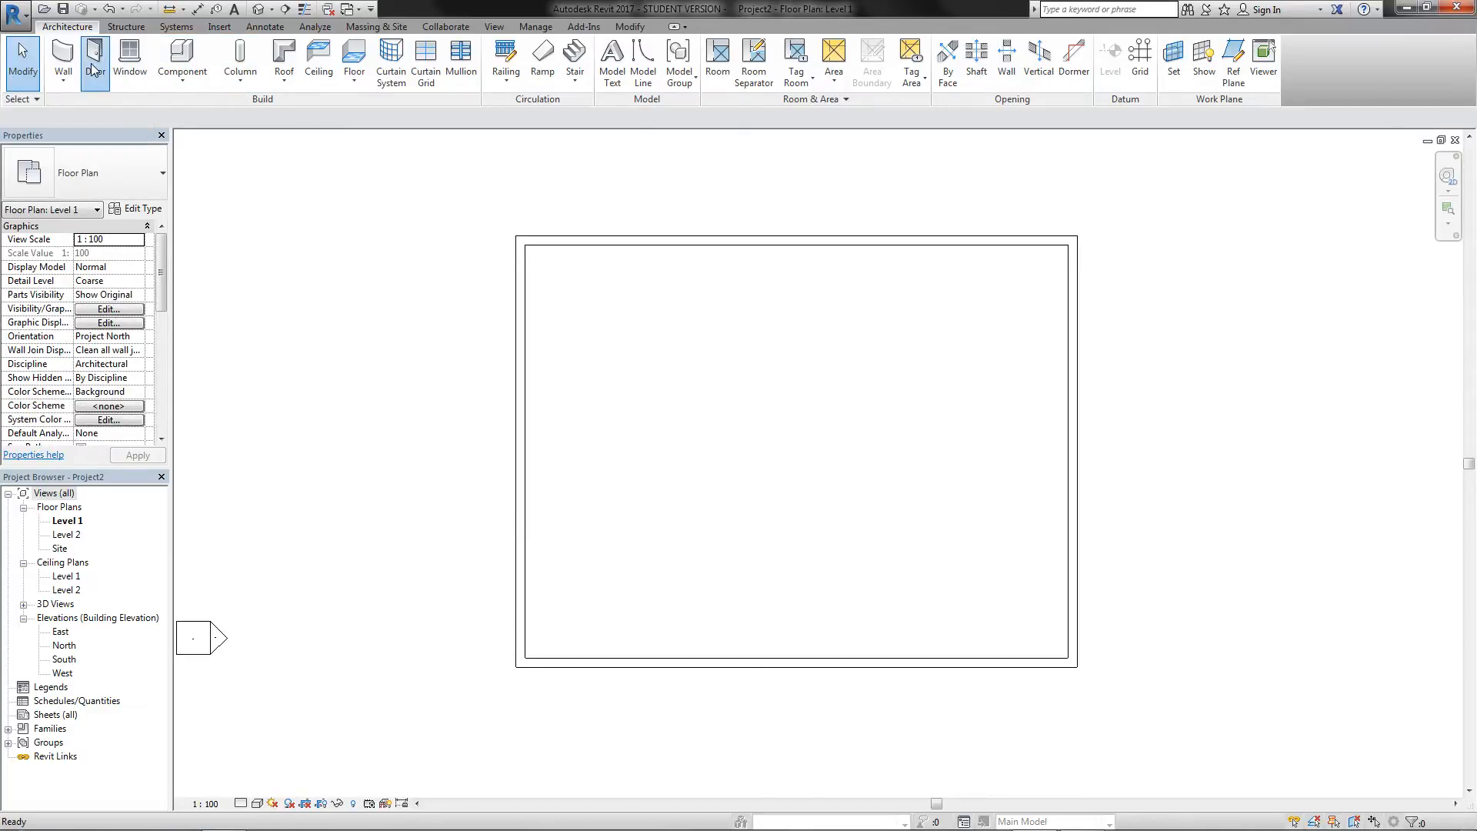
{"action": "left_click", "coordinate": [68, 179]}
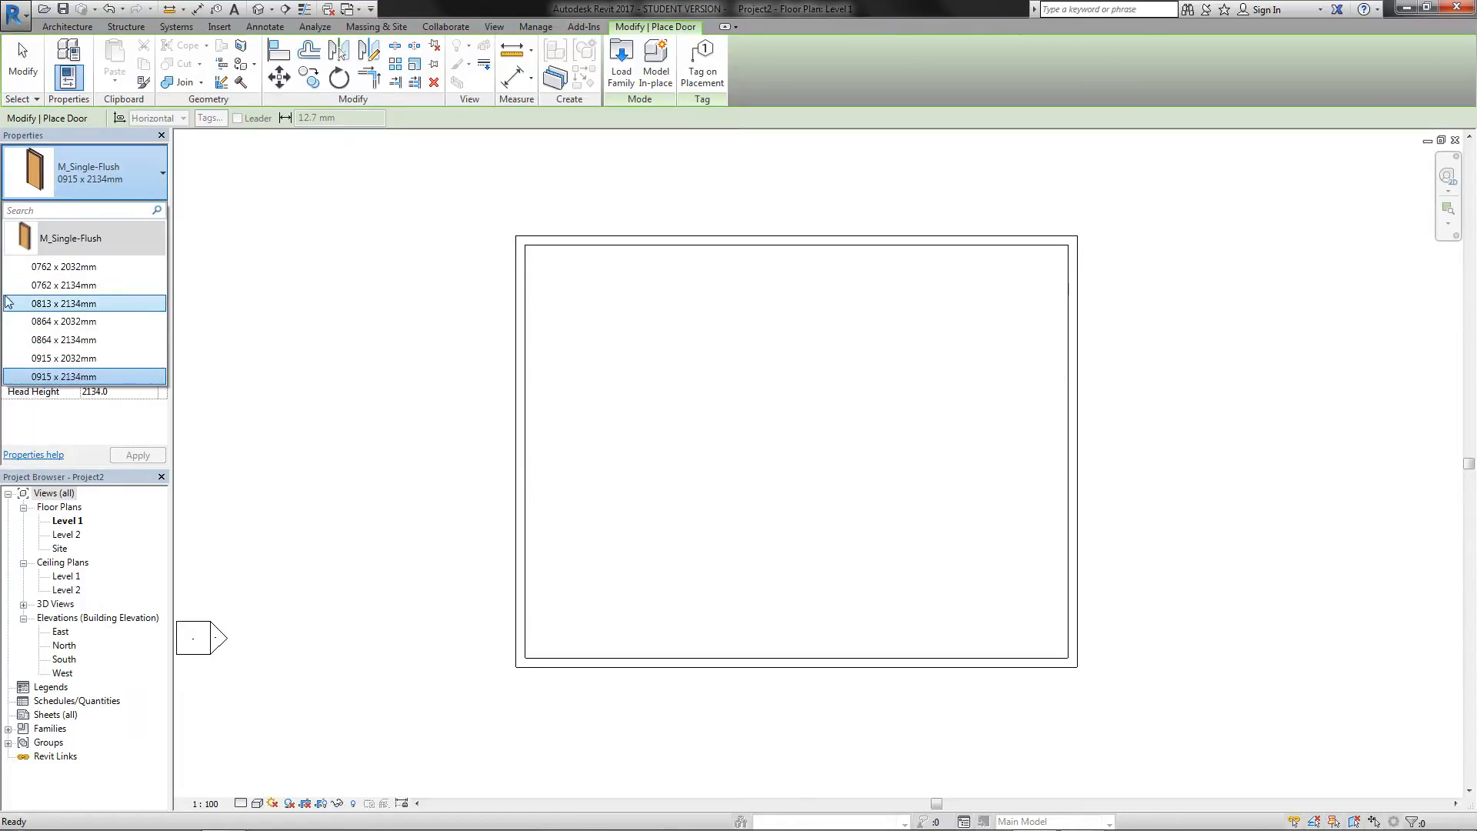
{"action": "left_click", "coordinate": [42, 305]}
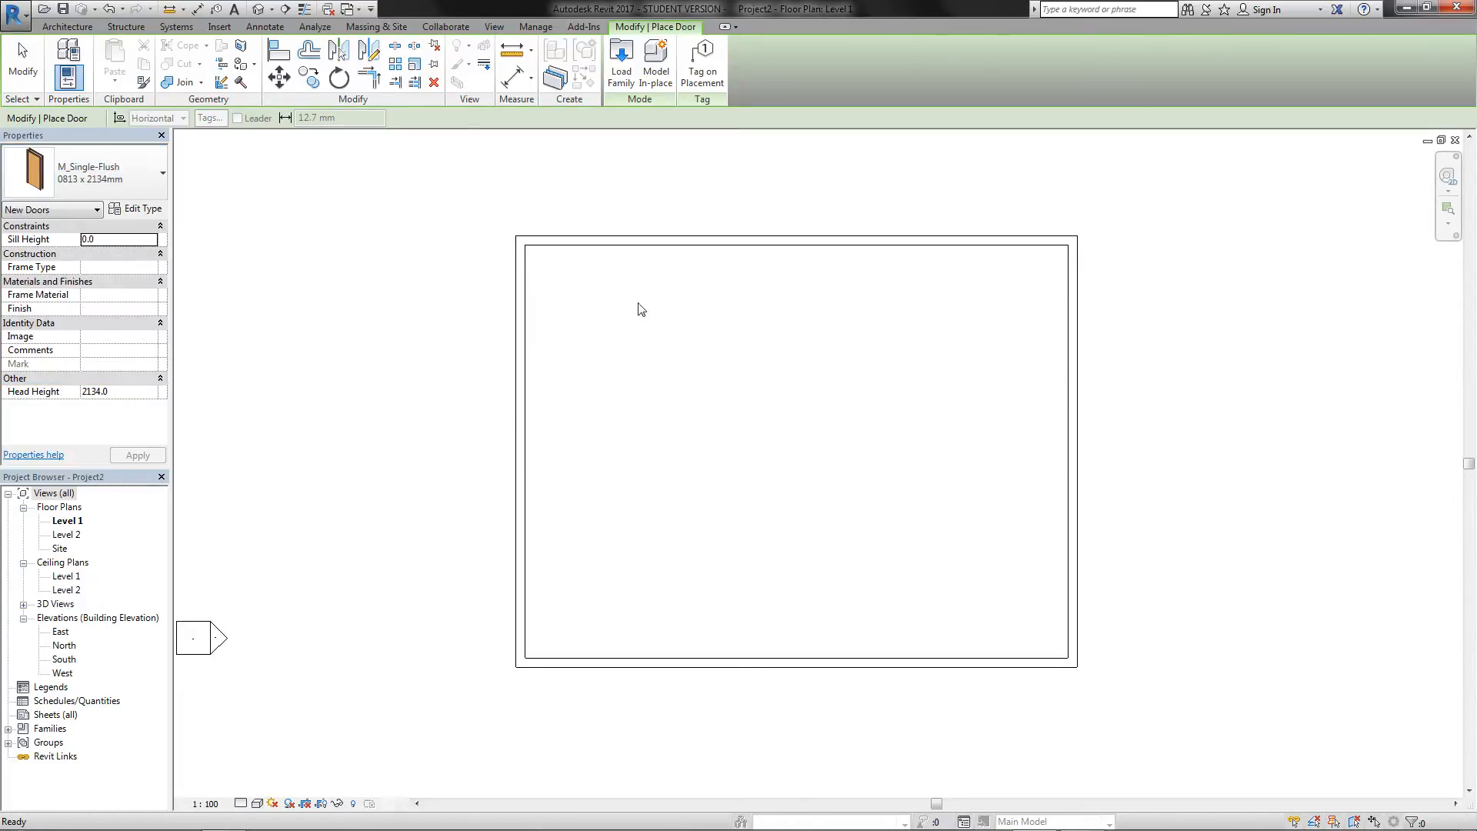
{"action": "left_click", "coordinate": [715, 244]}
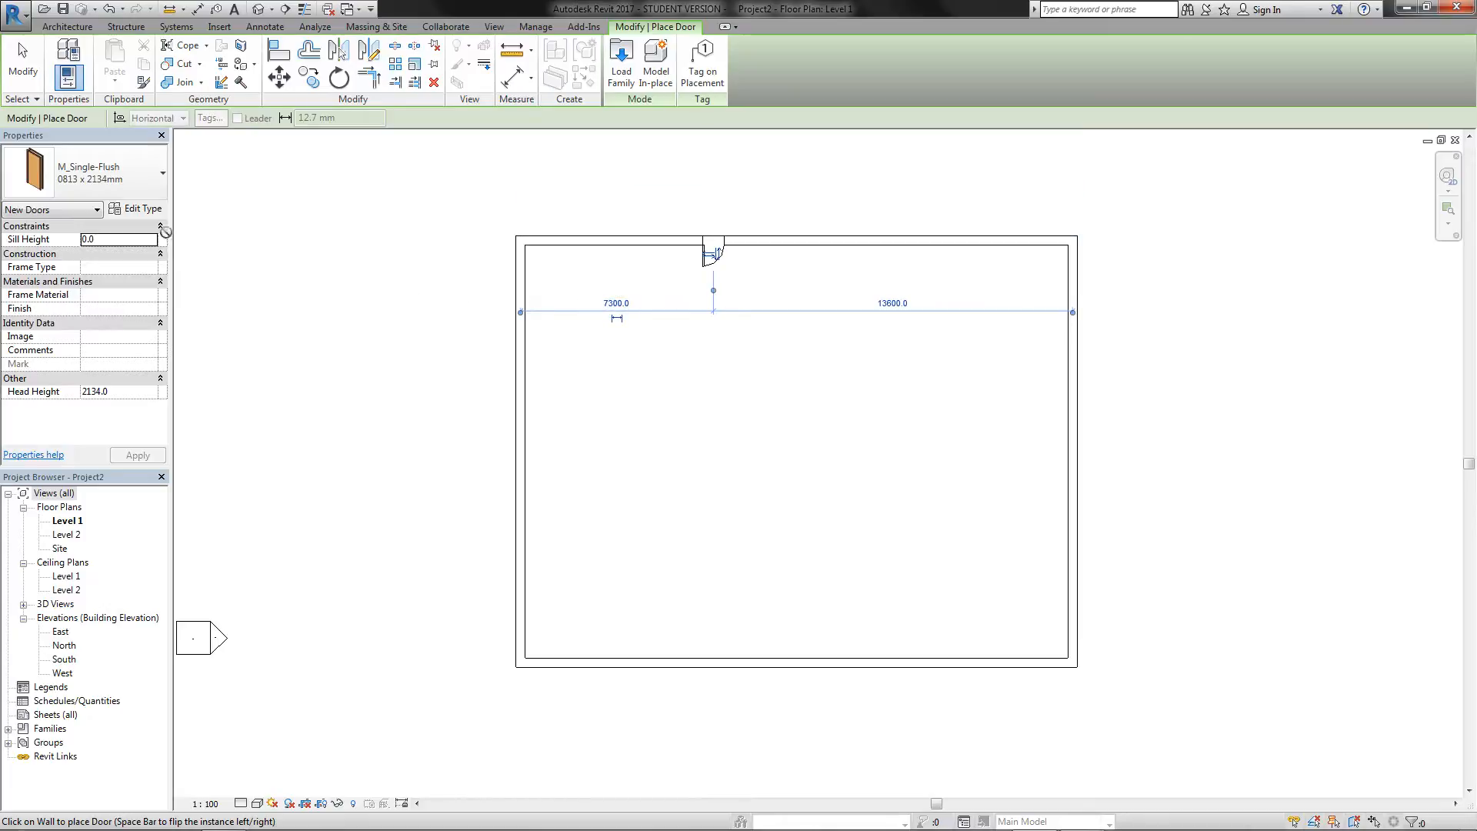
Step: Place an M_Fixed 0406 x 0610mm window in the upper wall, about 4900 mm to the right of the door
{"action": "left_click", "coordinate": [76, 29]}
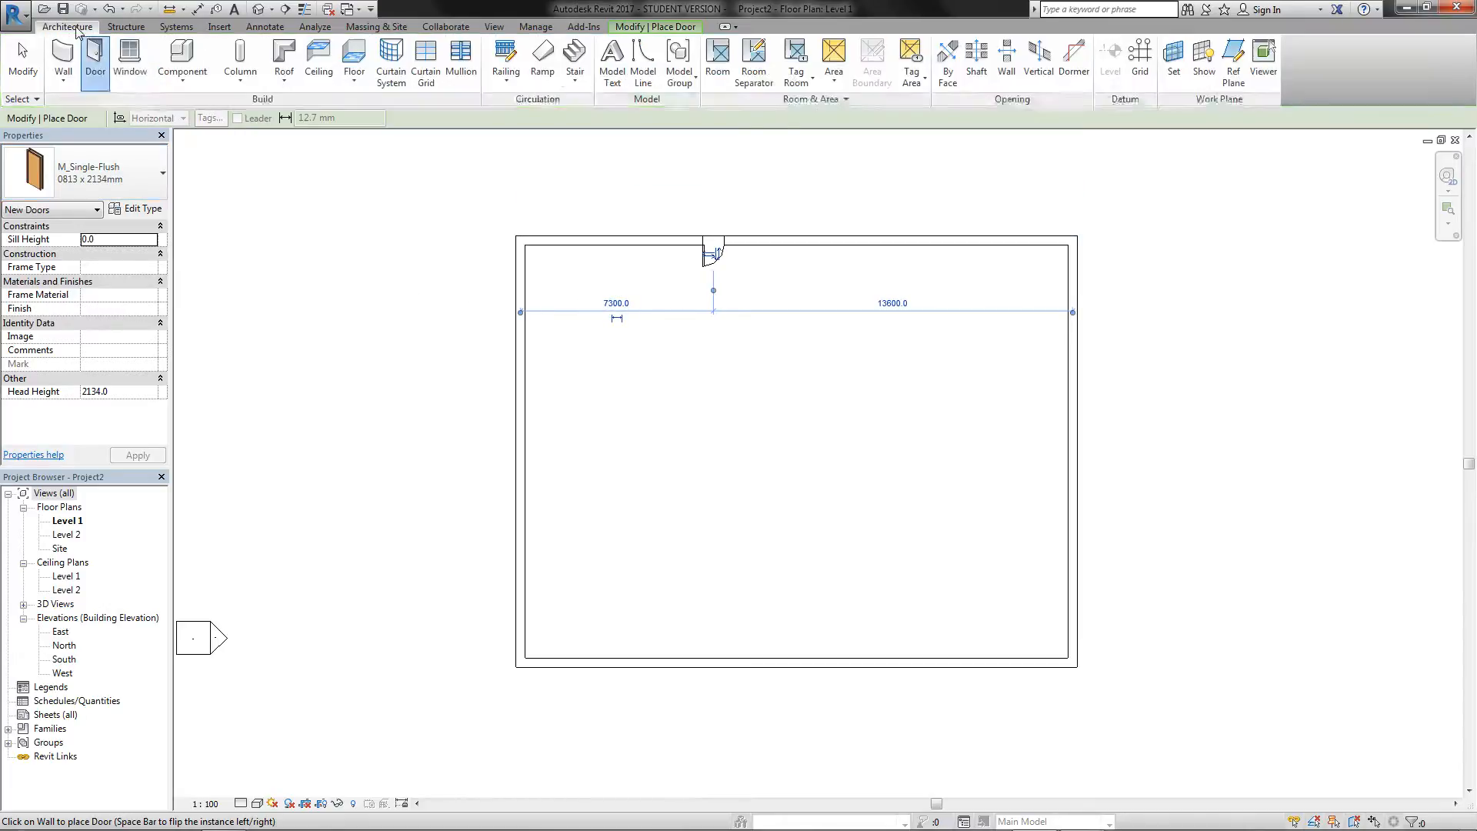
{"action": "left_click", "coordinate": [130, 61]}
{"action": "left_click", "coordinate": [843, 243]}
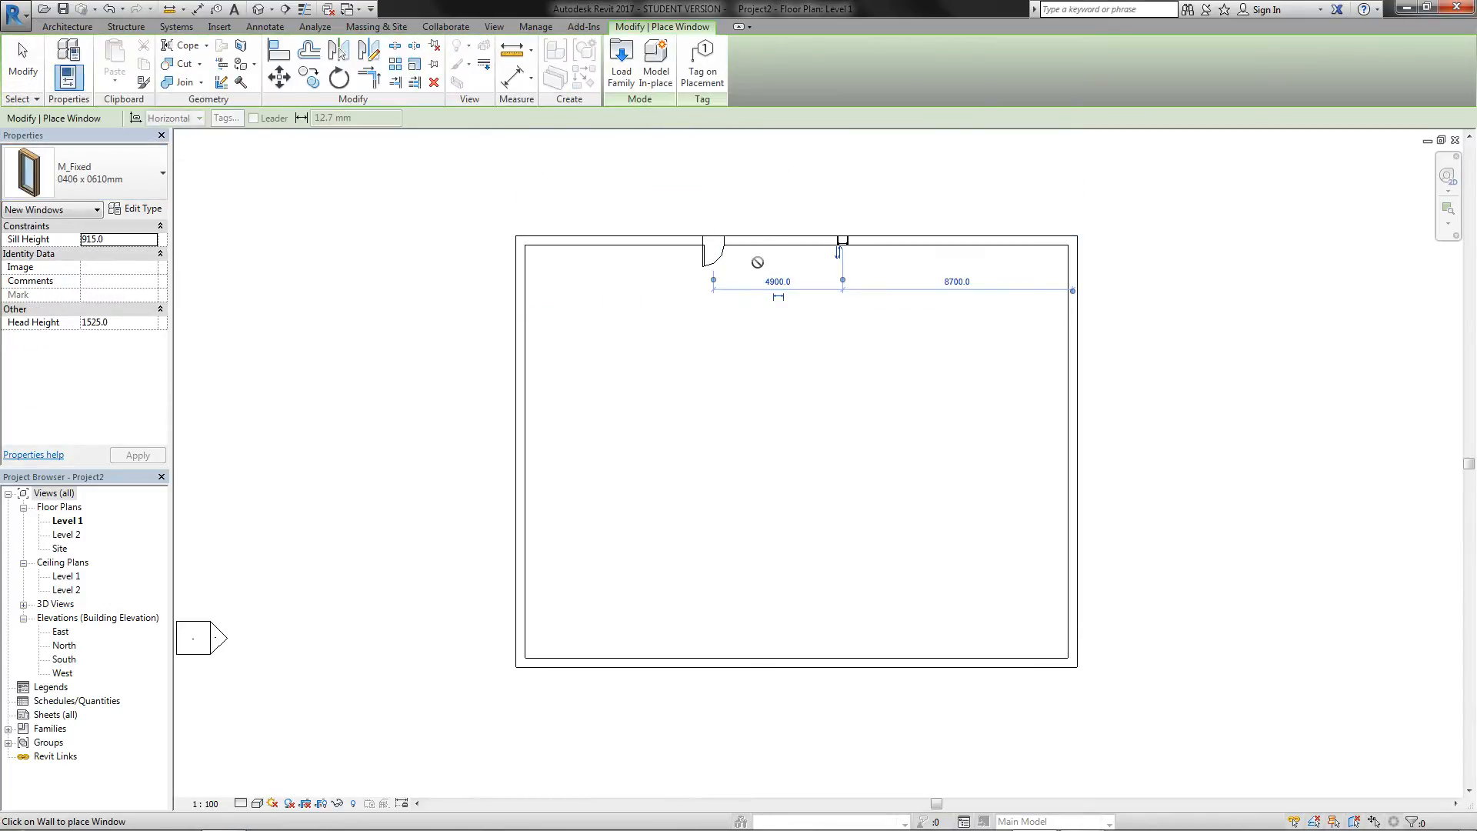
{"action": "scroll", "coordinate": [864, 221], "scroll_direction": "up", "scroll_amount": 2}
{"action": "scroll", "coordinate": [841, 248], "scroll_direction": "up", "scroll_amount": 5}
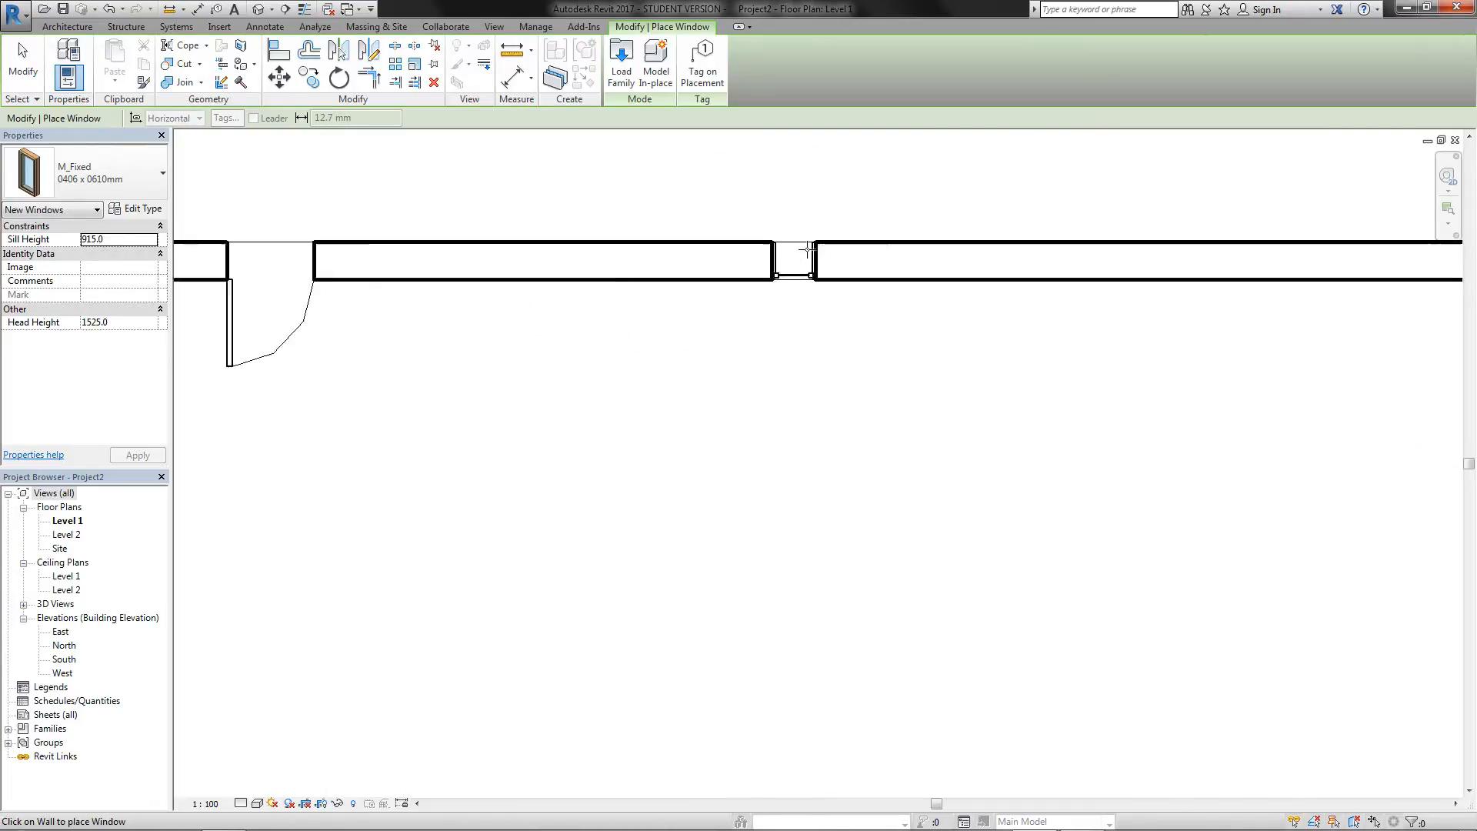
{"action": "key", "text": "Escape"}
{"action": "key", "text": "Escape"}
Step: Change the upper wall's window to the M_Fixed 0610 x 1220mm type
{"action": "left_click", "coordinate": [797, 286]}
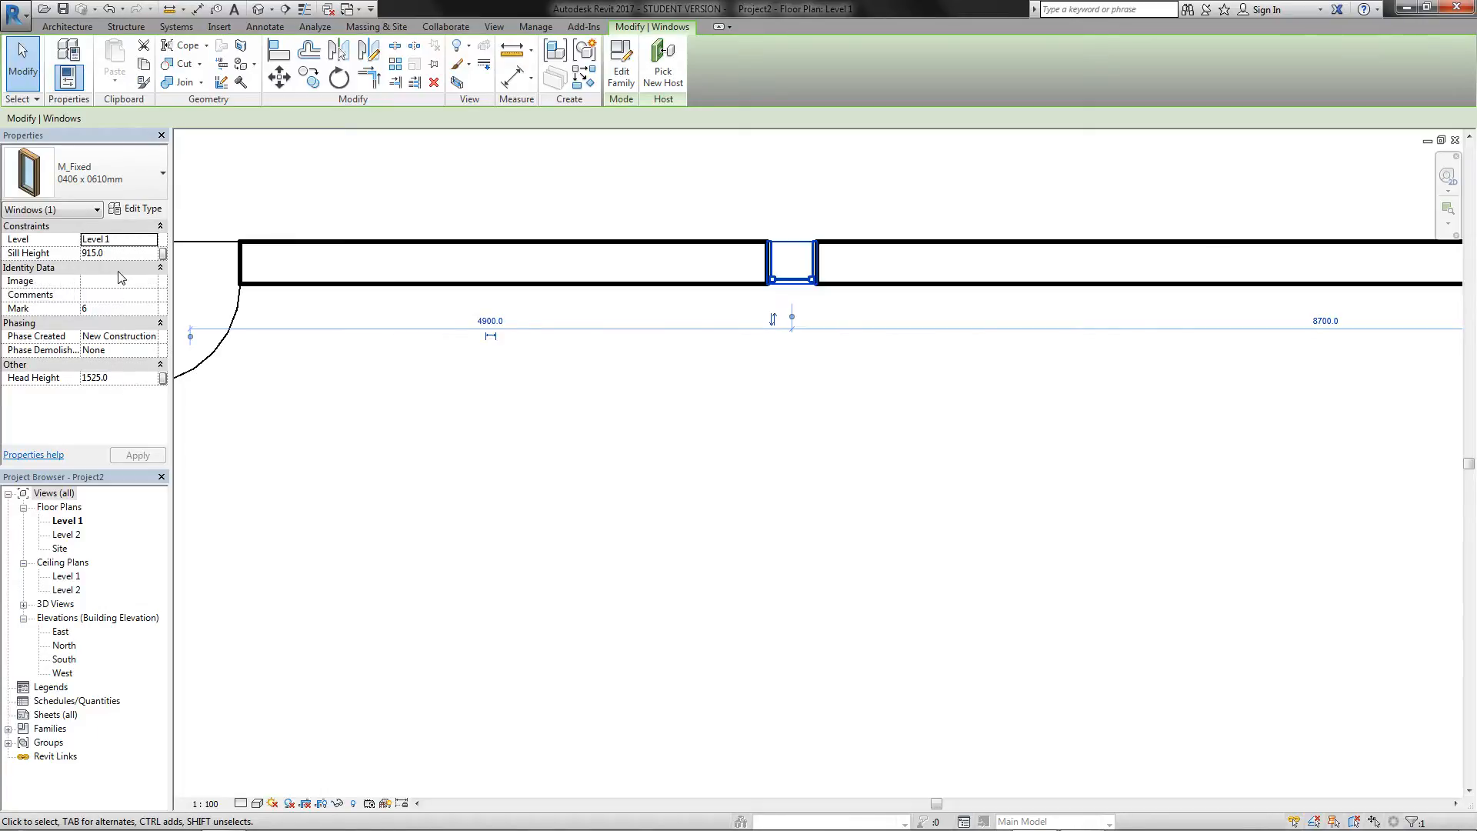
{"action": "left_click", "coordinate": [161, 174]}
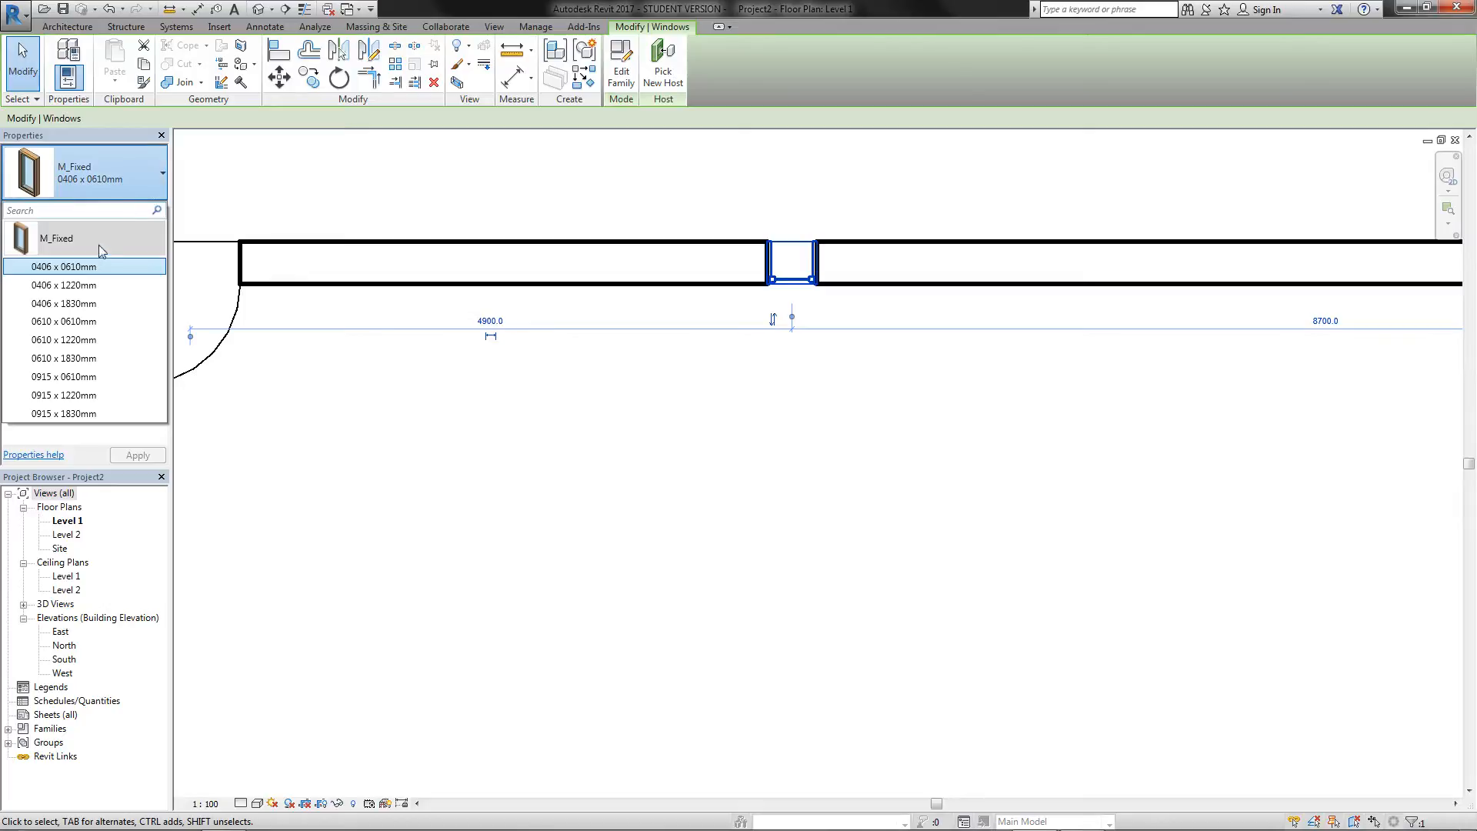
{"action": "left_click", "coordinate": [78, 344]}
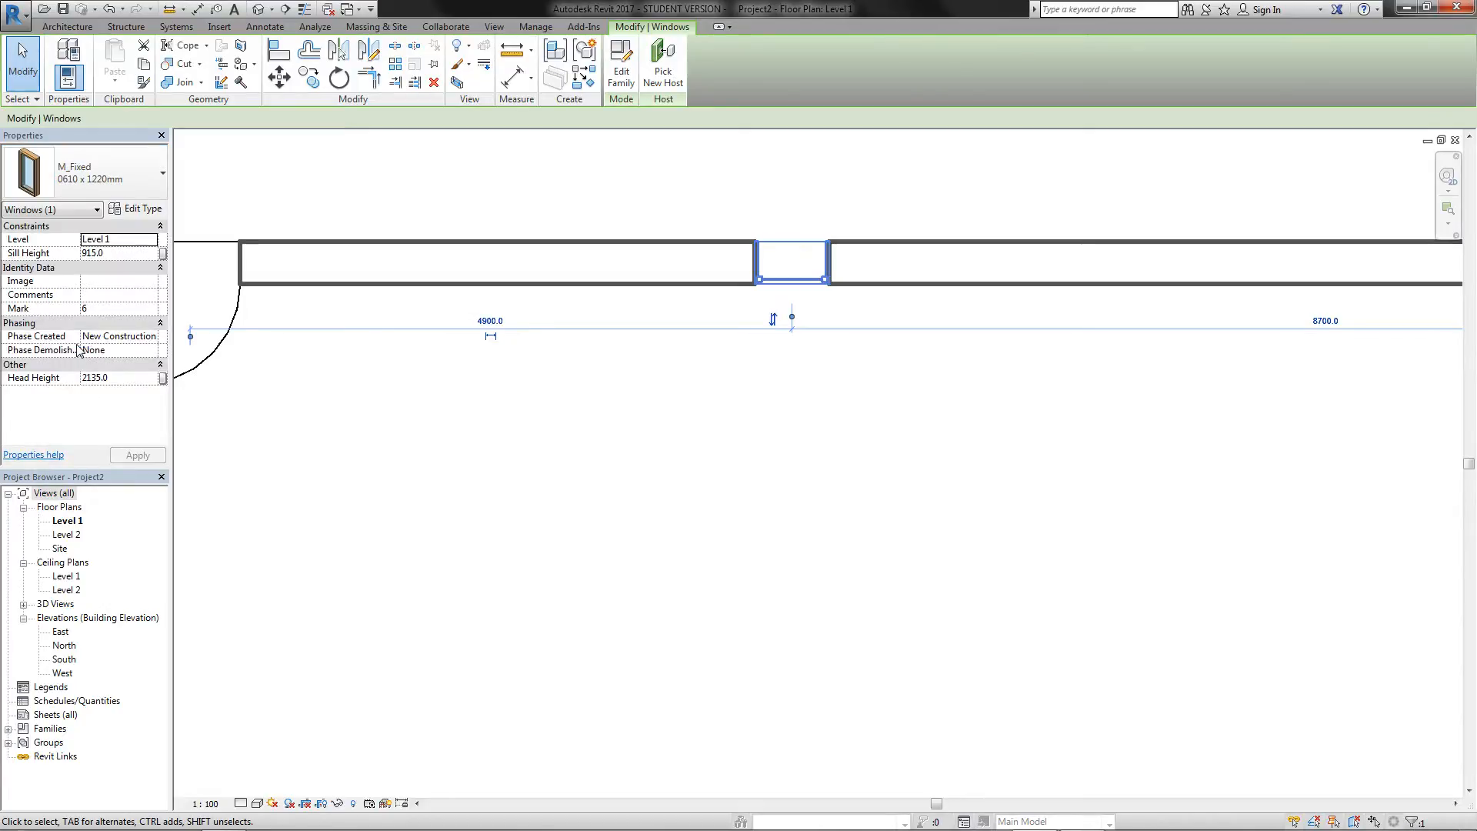
Step: Examine the window's type properties, including its materials, height, width, default sill height and inset
{"action": "left_click", "coordinate": [147, 210]}
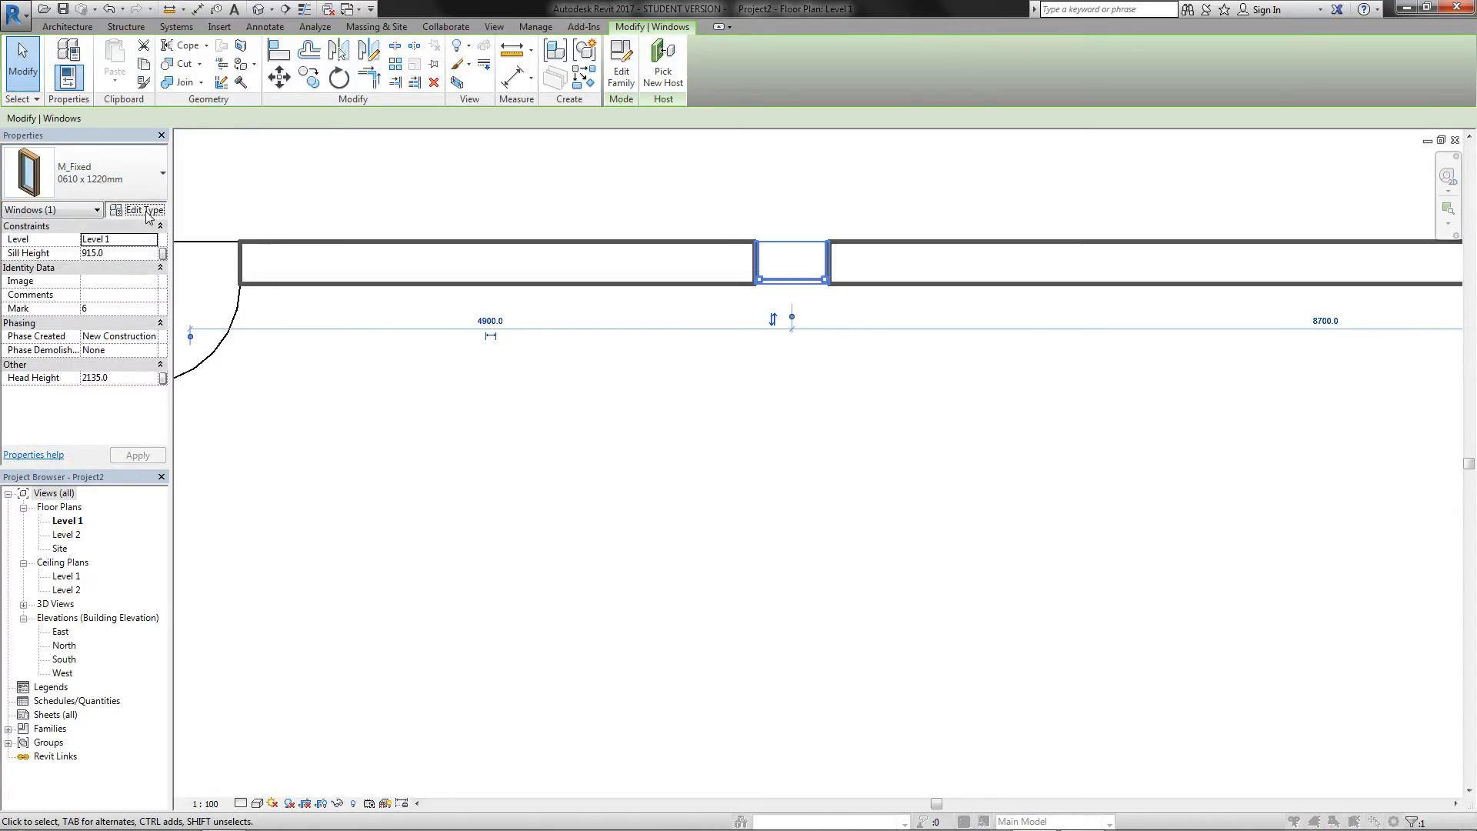
{"action": "left_click_drag", "start_coordinate": [763, 200], "coordinate": [1172, 163]}
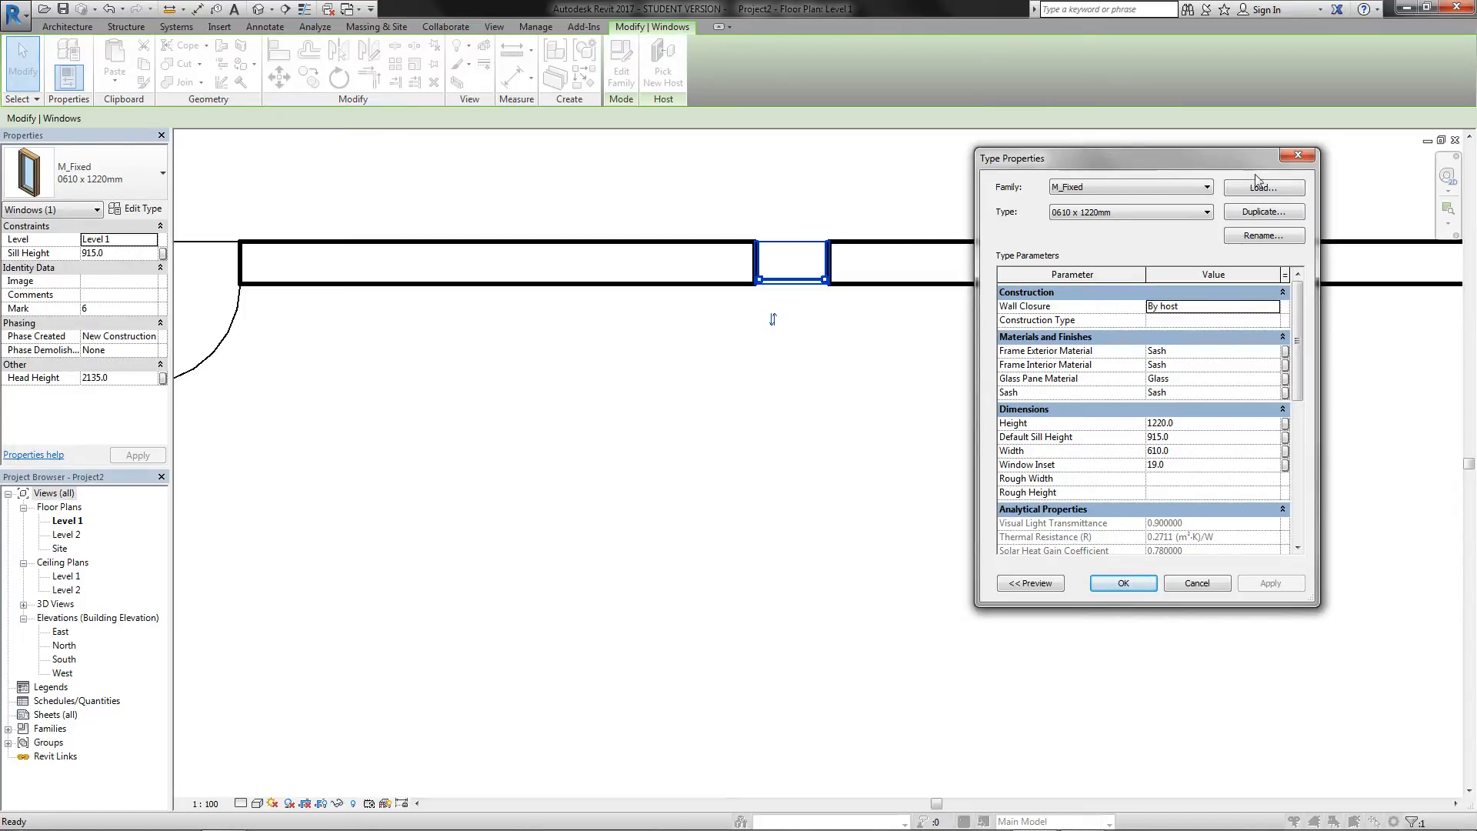
{"action": "left_click", "coordinate": [1299, 154]}
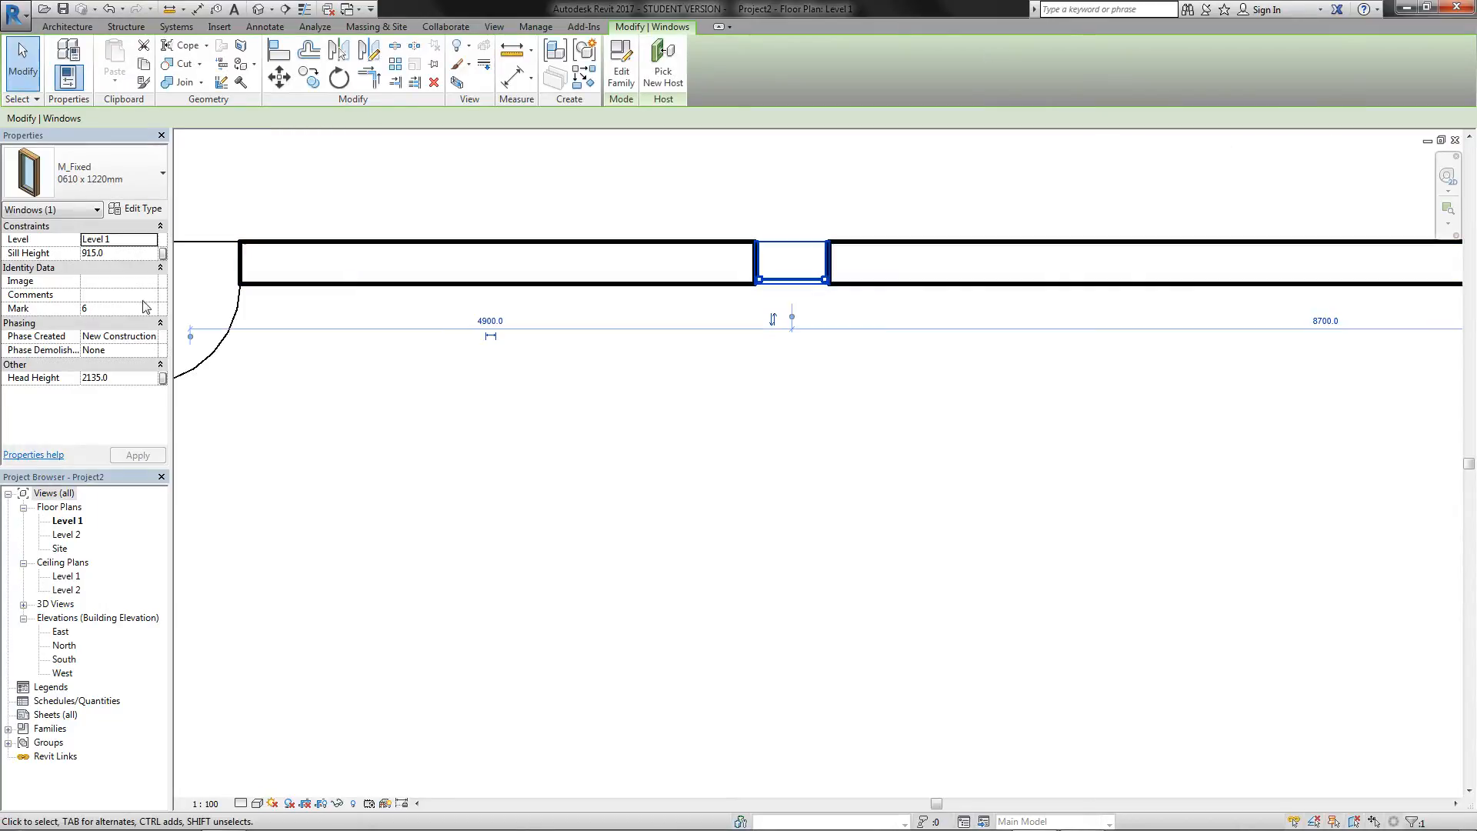
{"action": "left_click", "coordinate": [146, 174]}
{"action": "left_click", "coordinate": [147, 174]}
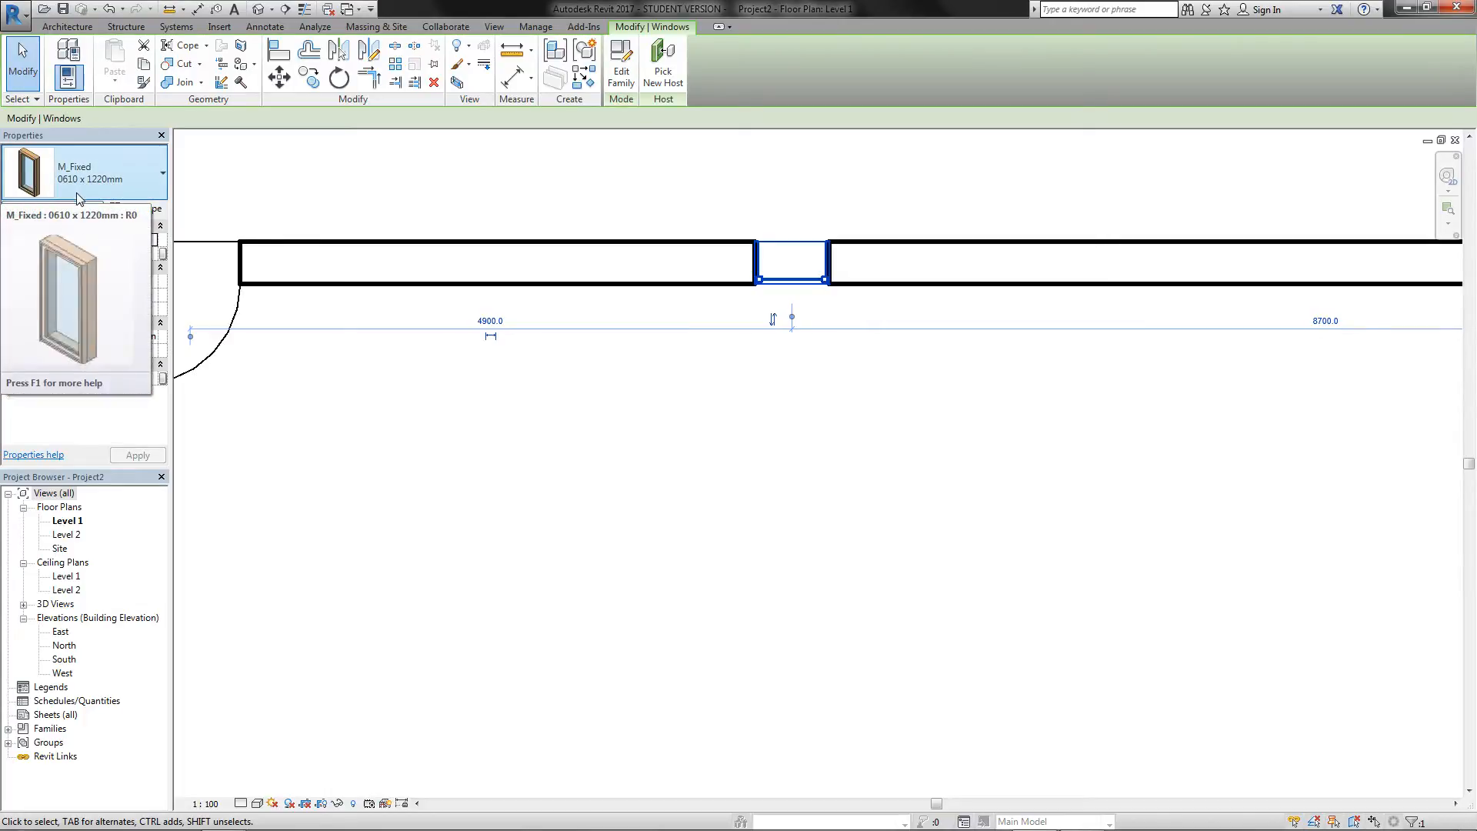
{"action": "left_click", "coordinate": [133, 210]}
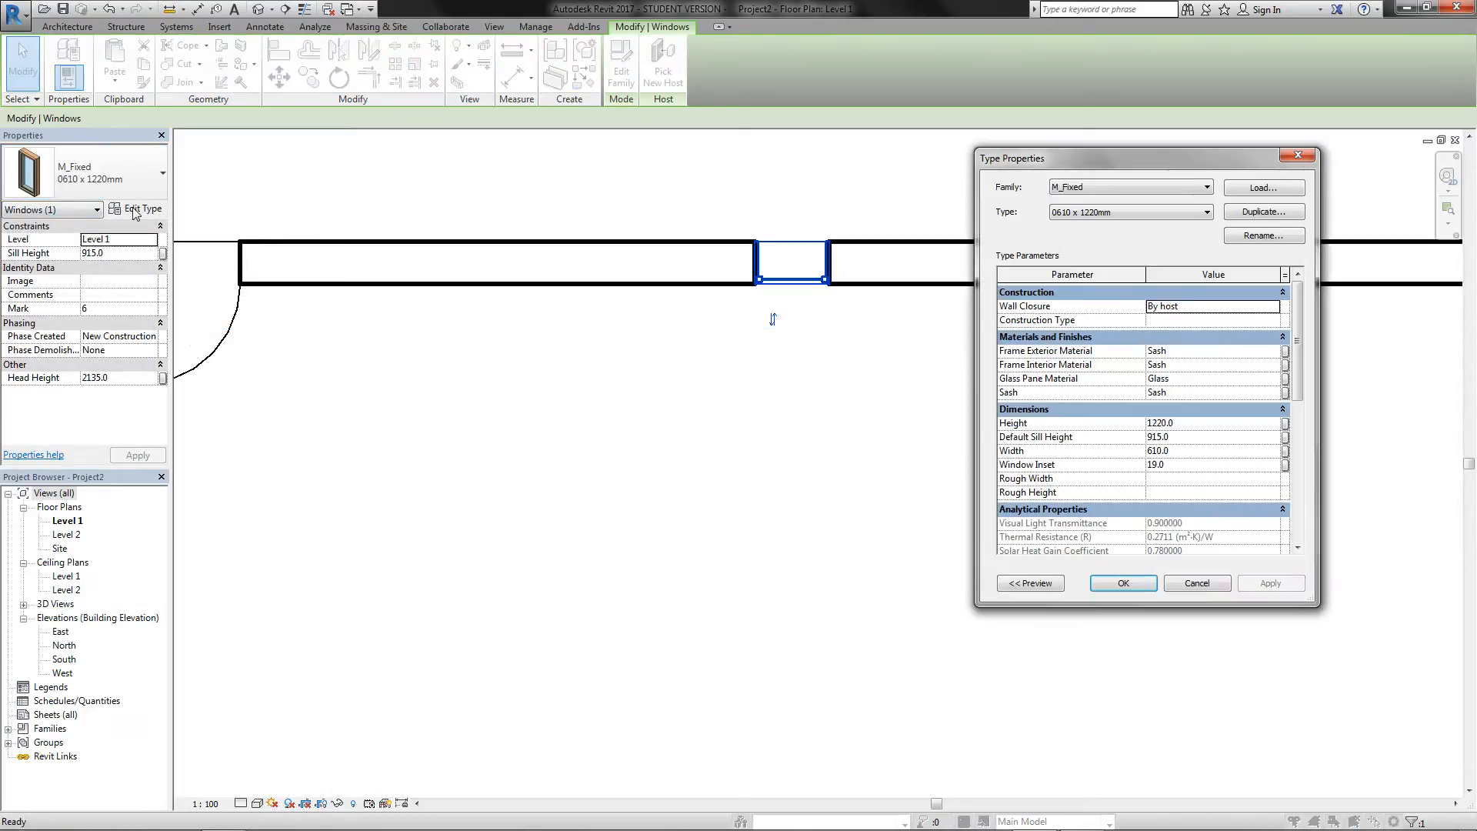
{"action": "left_click_drag", "start_coordinate": [1298, 346], "coordinate": [1283, 375]}
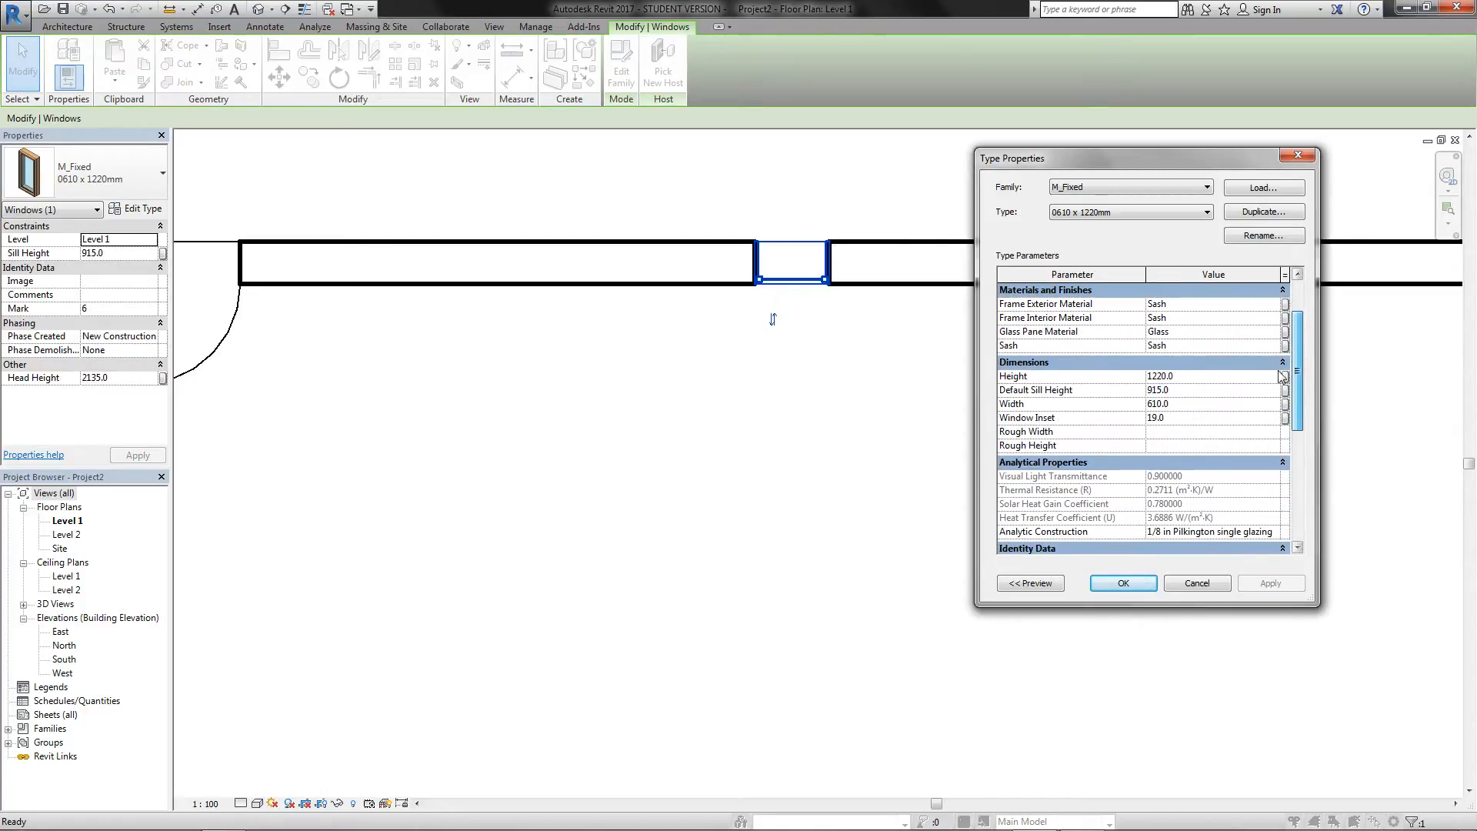
{"action": "left_click", "coordinate": [1171, 378]}
{"action": "key", "text": "Escape"}
{"action": "key", "text": "Escape"}
{"action": "key", "text": "Escape"}
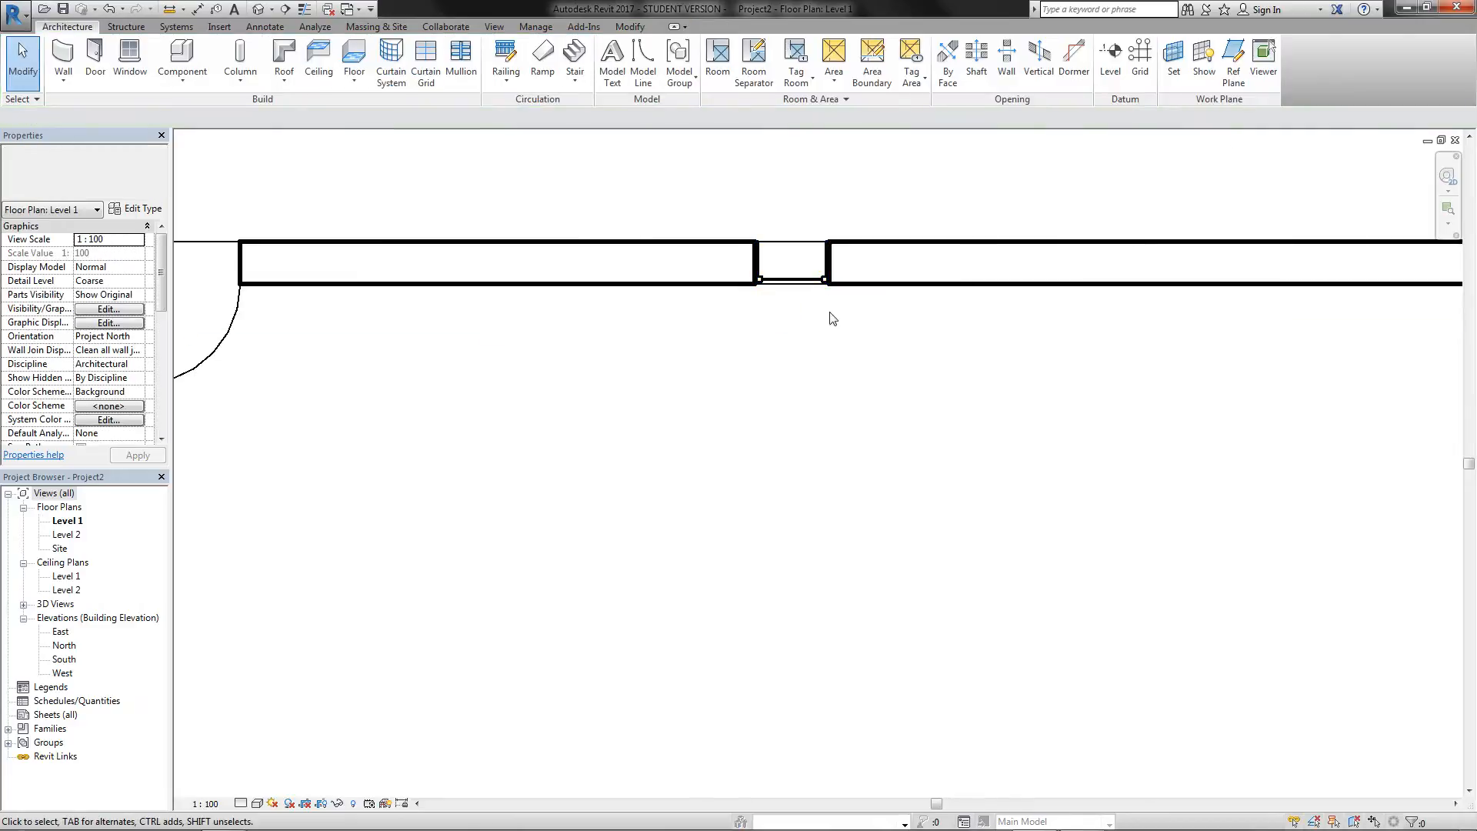
{"action": "left_click", "coordinate": [817, 280]}
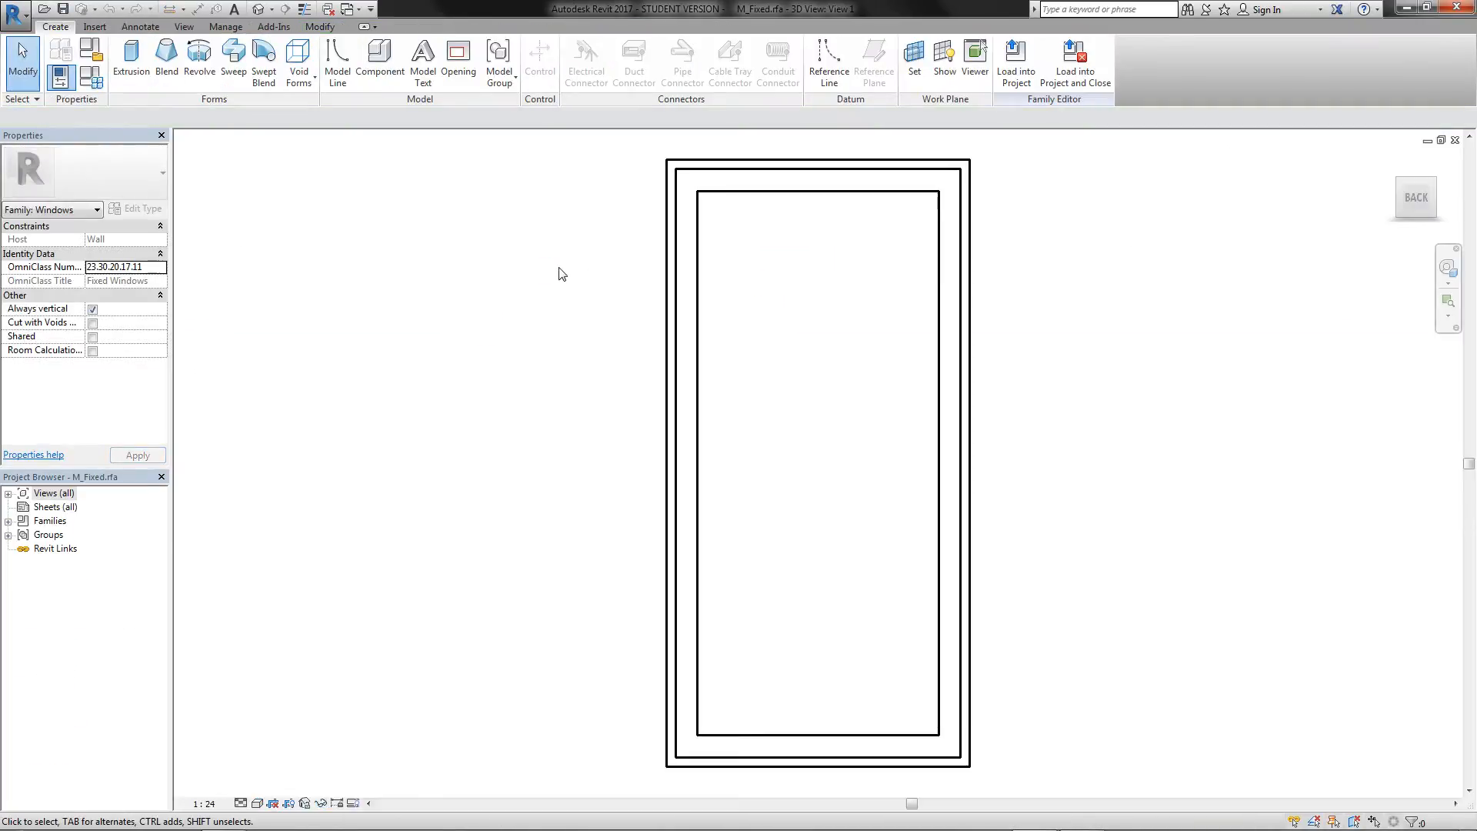
{"action": "left_click", "coordinate": [1442, 140]}
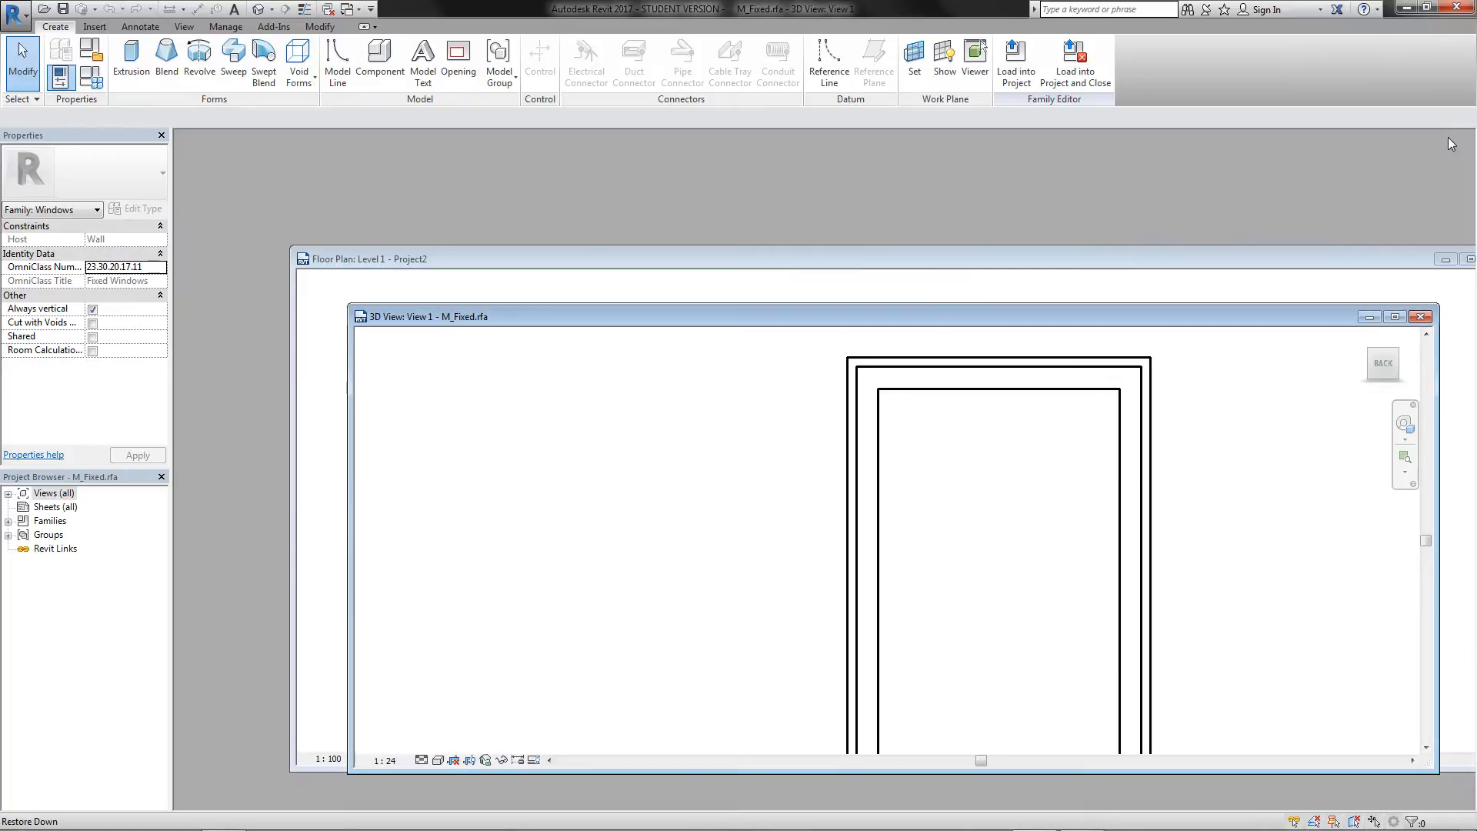
{"action": "left_click", "coordinate": [1421, 317]}
{"action": "left_click", "coordinate": [776, 424]}
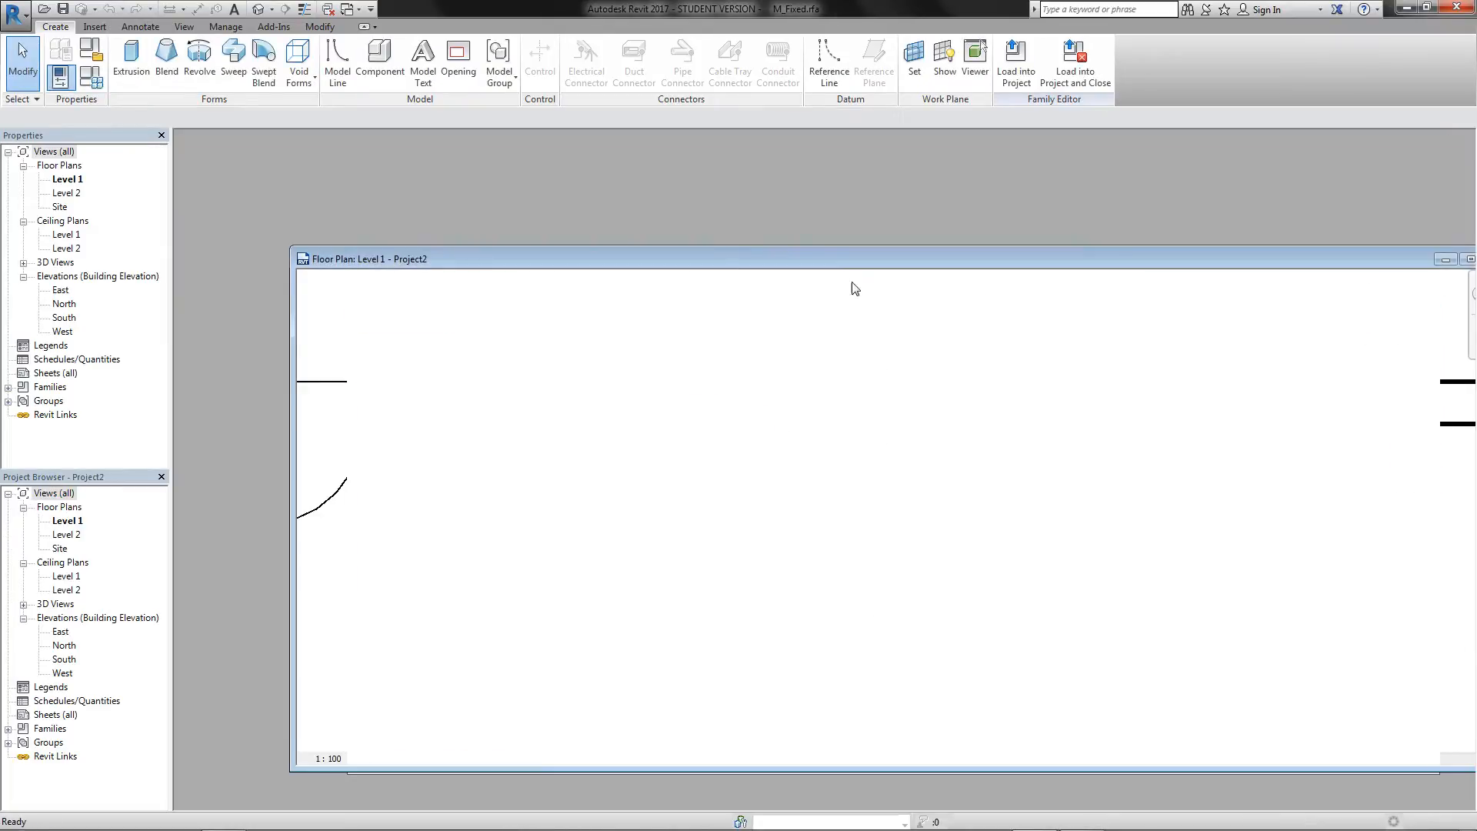
{"action": "double_click", "coordinate": [865, 260]}
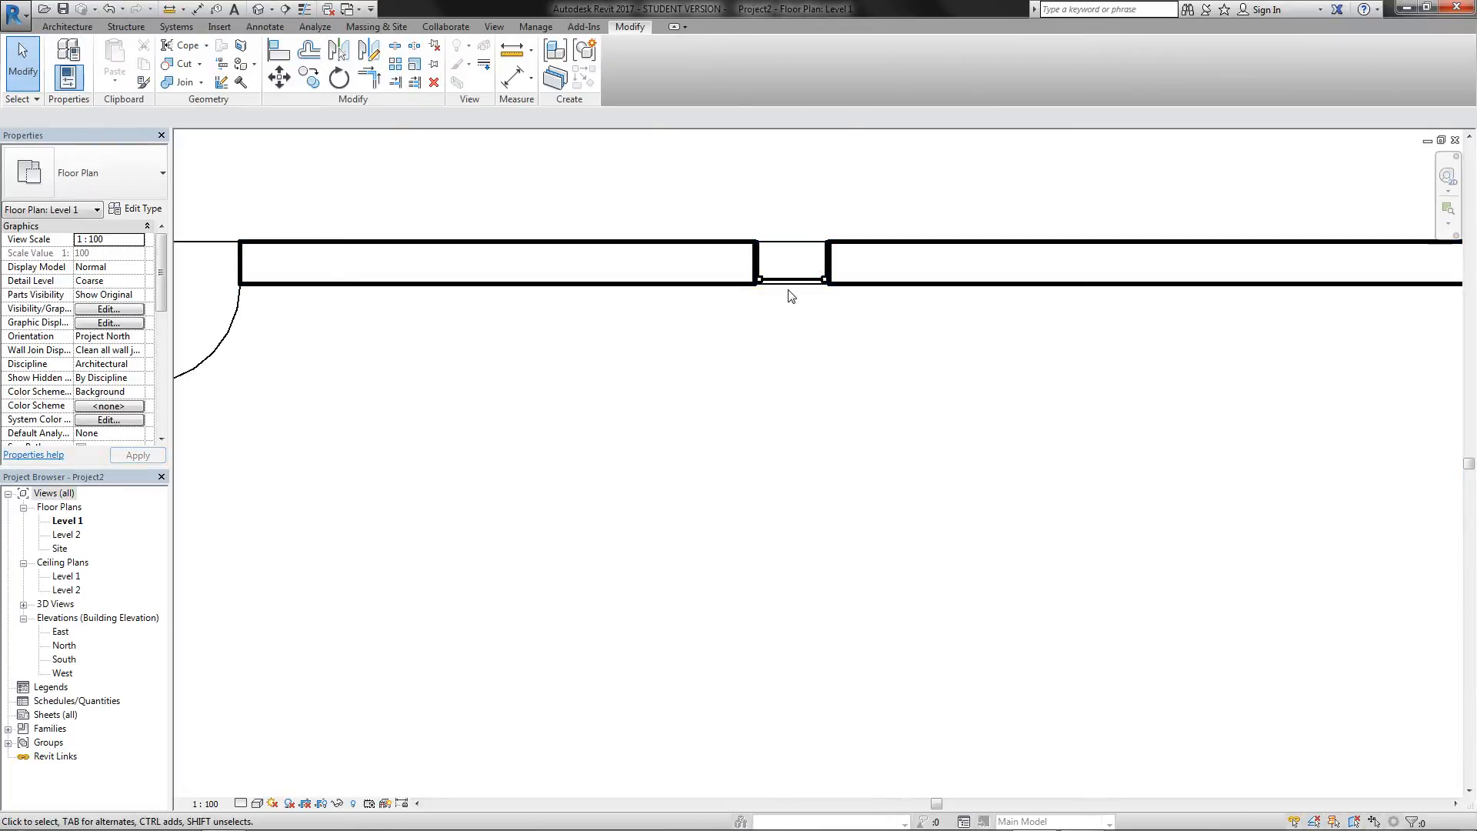
Step: Place three M_Fixed 0406 x 0610mm windows about 3420, 5980 and 7600 mm right of the door, and delete the 0610 x 1220mm window
{"action": "left_click", "coordinate": [62, 28]}
{"action": "left_click", "coordinate": [130, 54]}
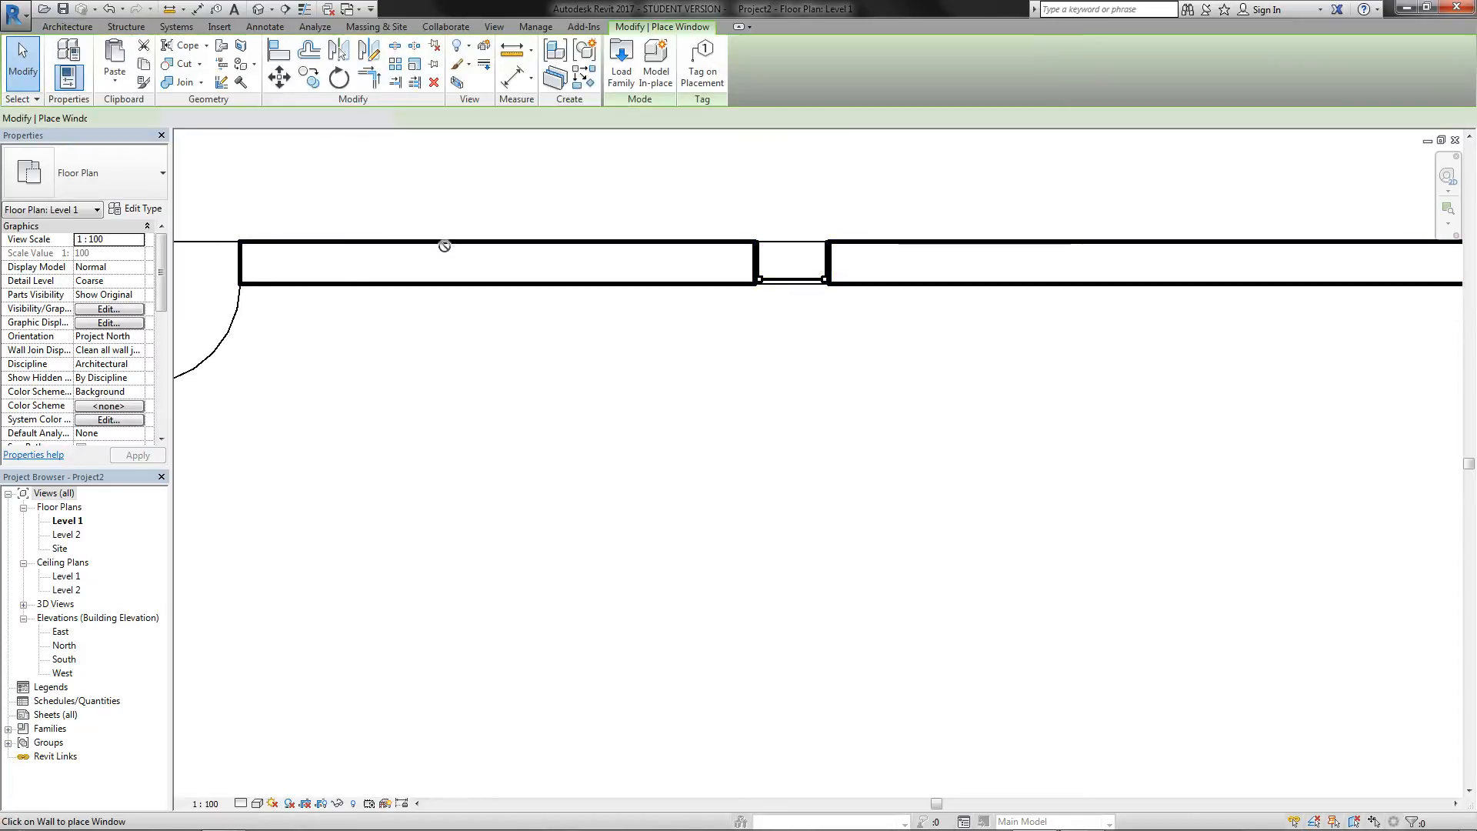
{"action": "left_click", "coordinate": [610, 241]}
{"action": "left_click", "coordinate": [926, 243]}
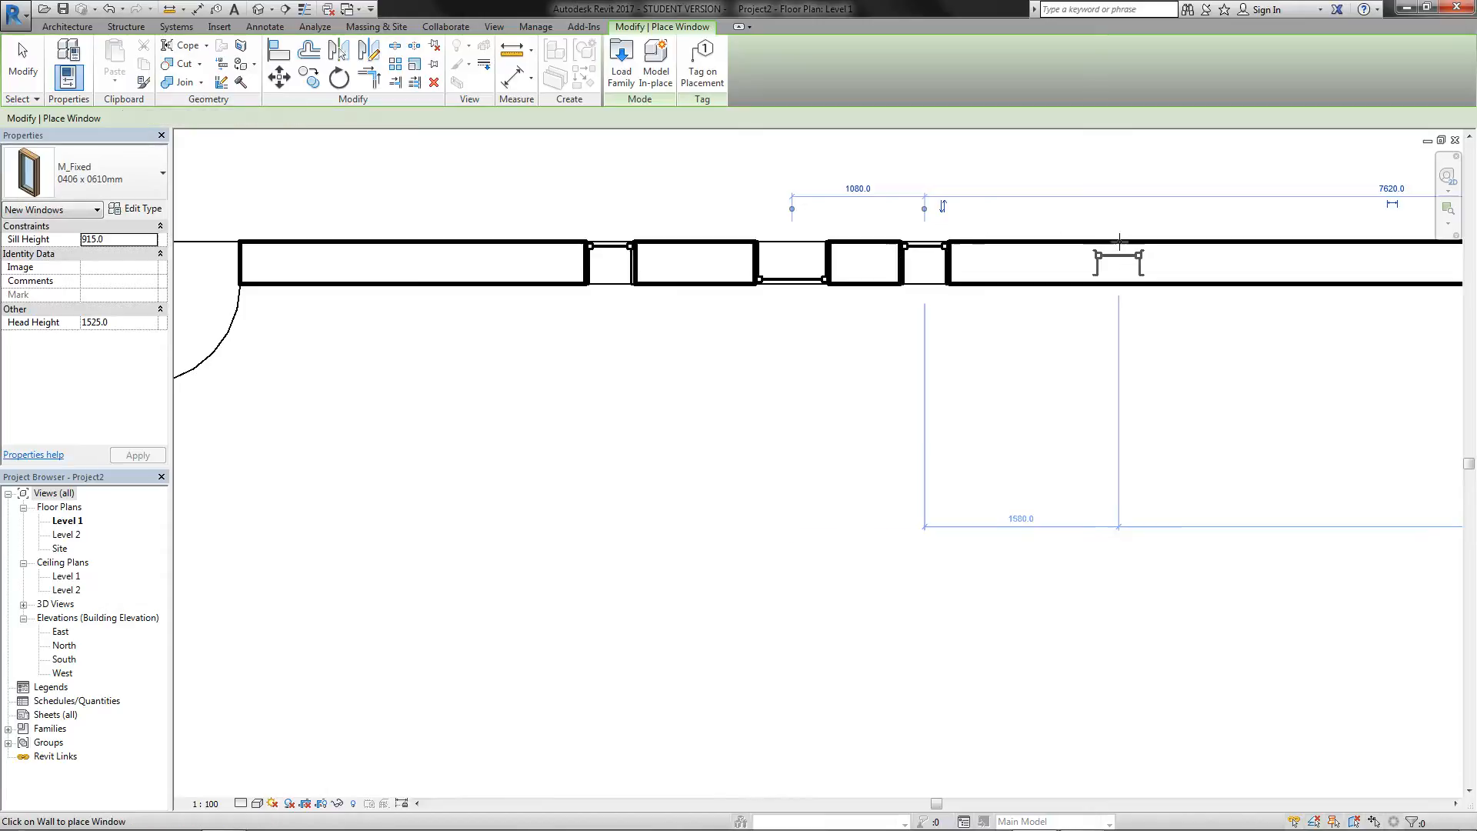
{"action": "left_click", "coordinate": [1121, 242]}
{"action": "key", "text": "Escape"}
{"action": "key", "text": "Escape"}
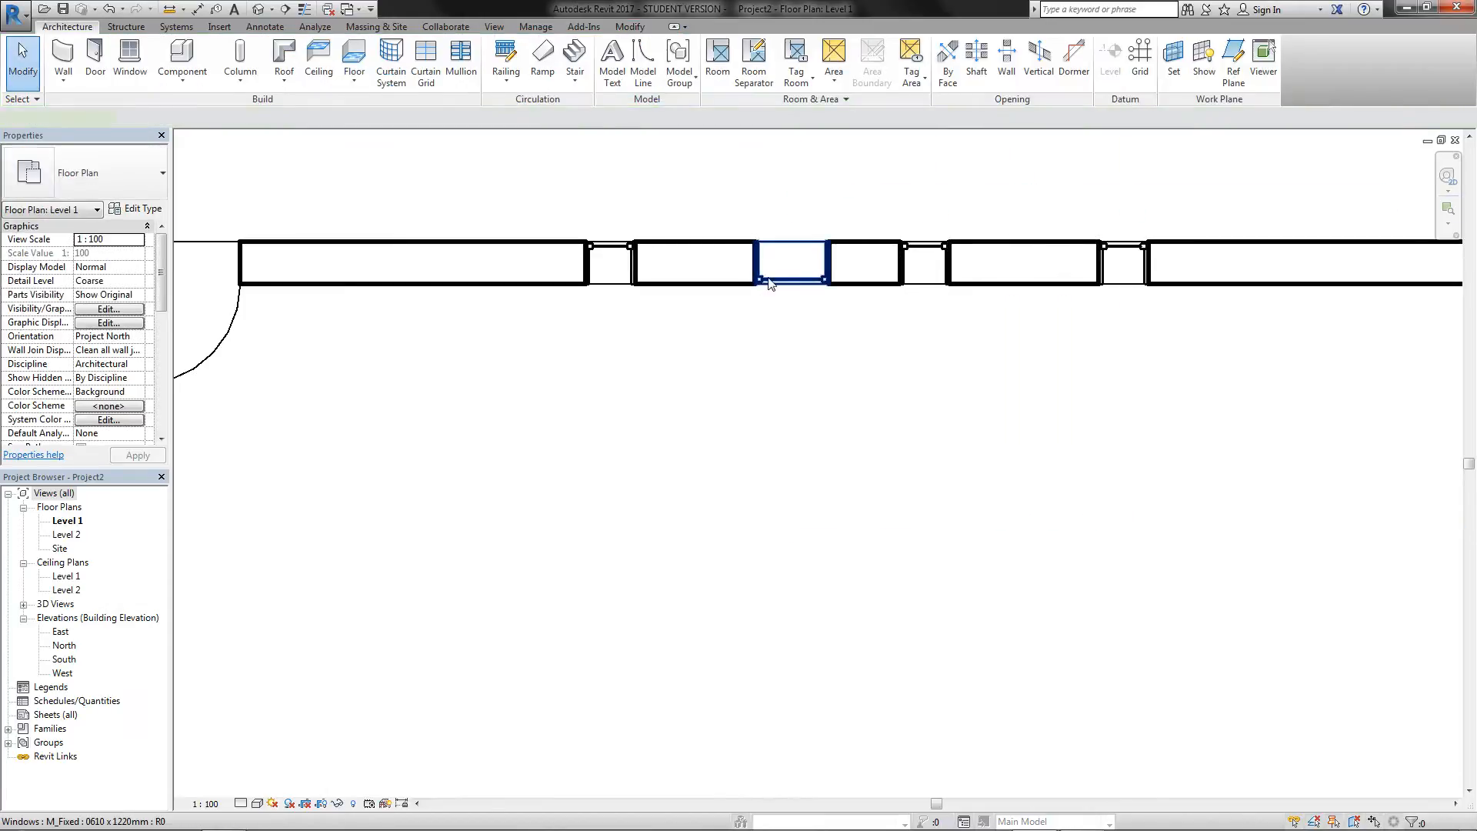
{"action": "left_click", "coordinate": [769, 282]}
{"action": "key", "text": "Delete"}
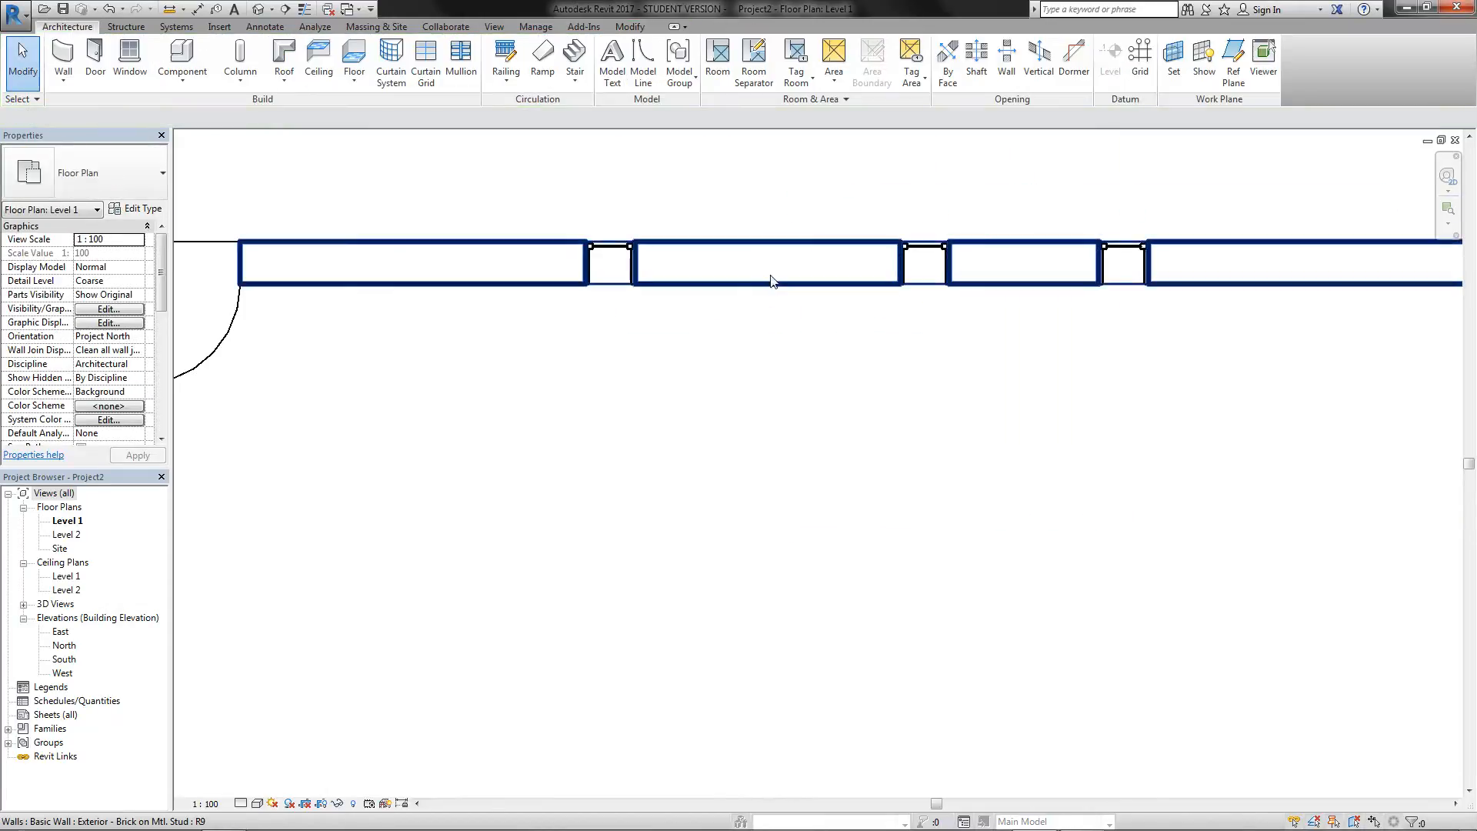
Step: Set the width of the M_Fixed 0406 x 0610mm window type to 1000 mm for all its windows
{"action": "left_click", "coordinate": [608, 249]}
{"action": "left_click", "coordinate": [926, 250]}
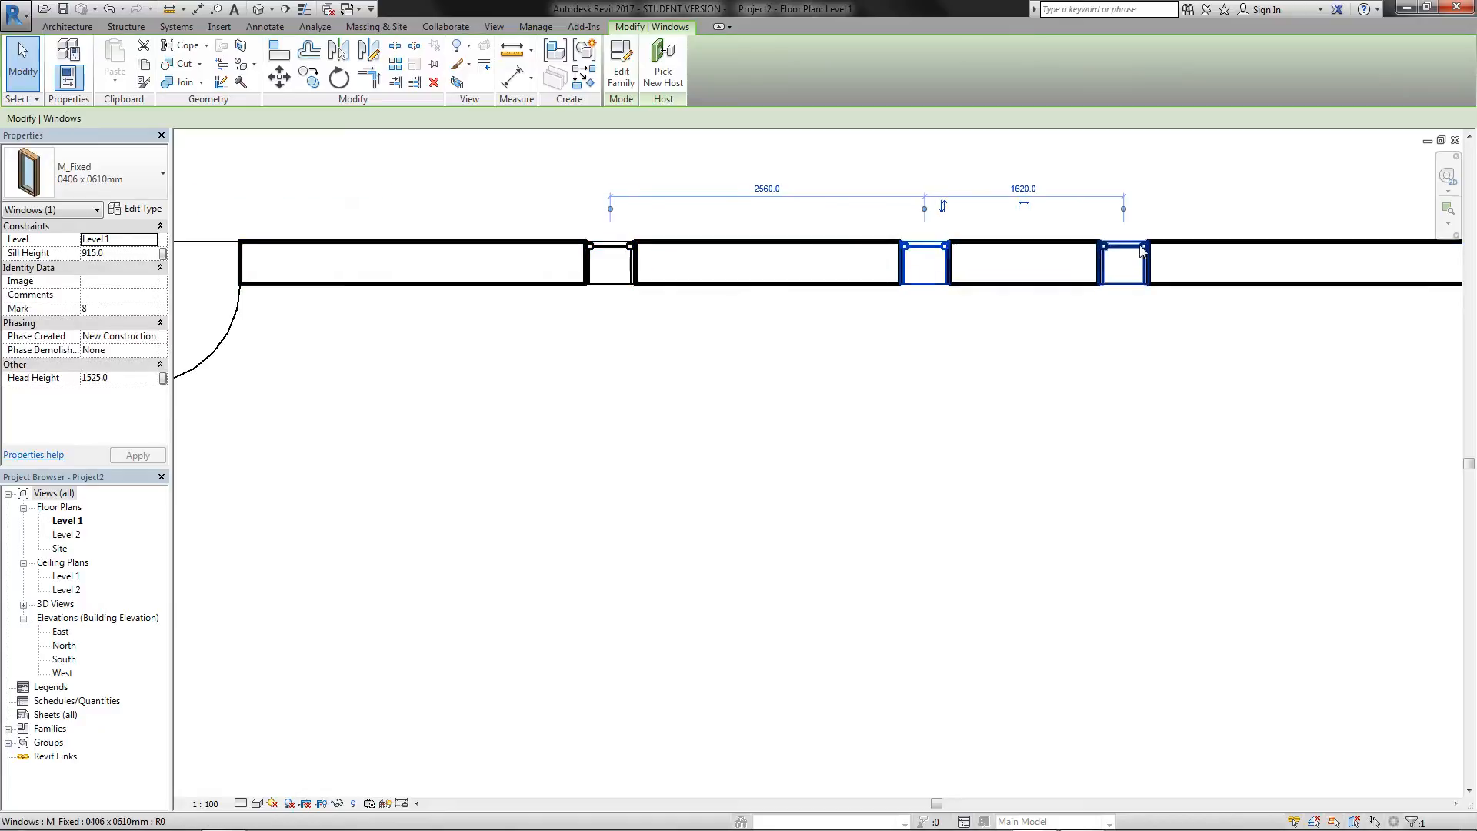
{"action": "left_click", "coordinate": [1142, 250]}
{"action": "left_click", "coordinate": [605, 250]}
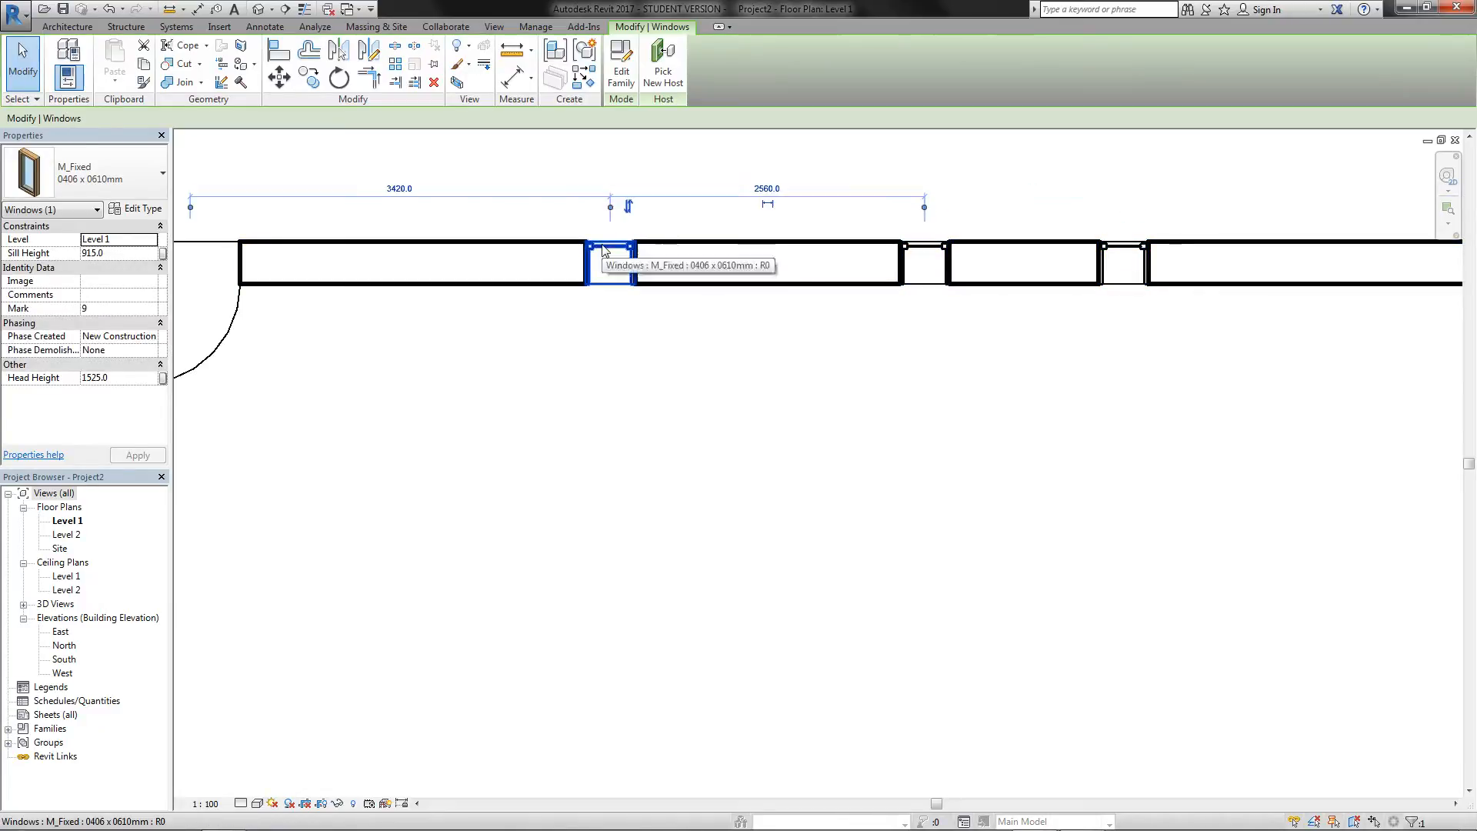
{"action": "left_click", "coordinate": [136, 208]}
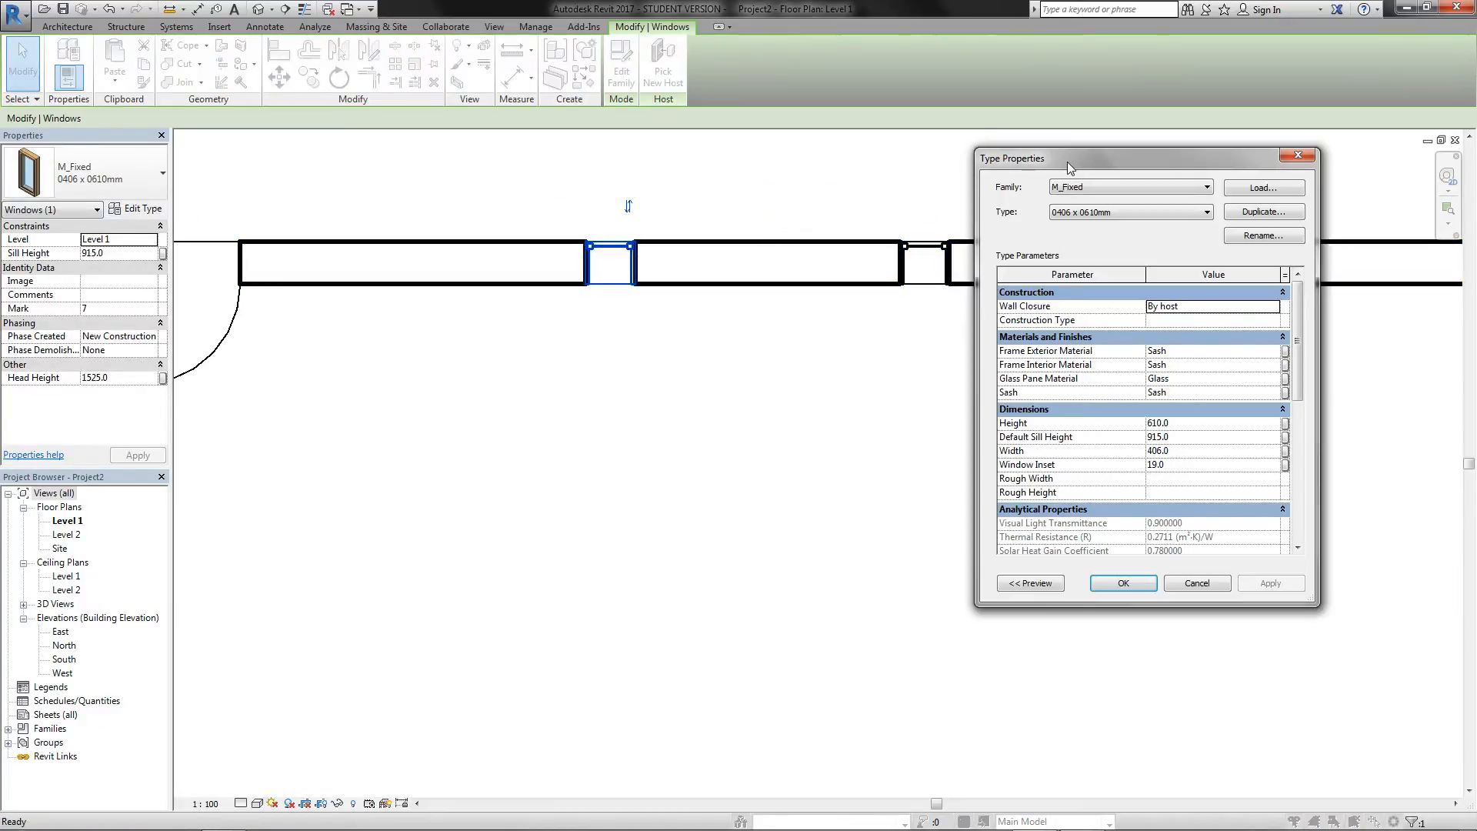
{"action": "left_click_drag", "start_coordinate": [1068, 162], "coordinate": [754, 319]}
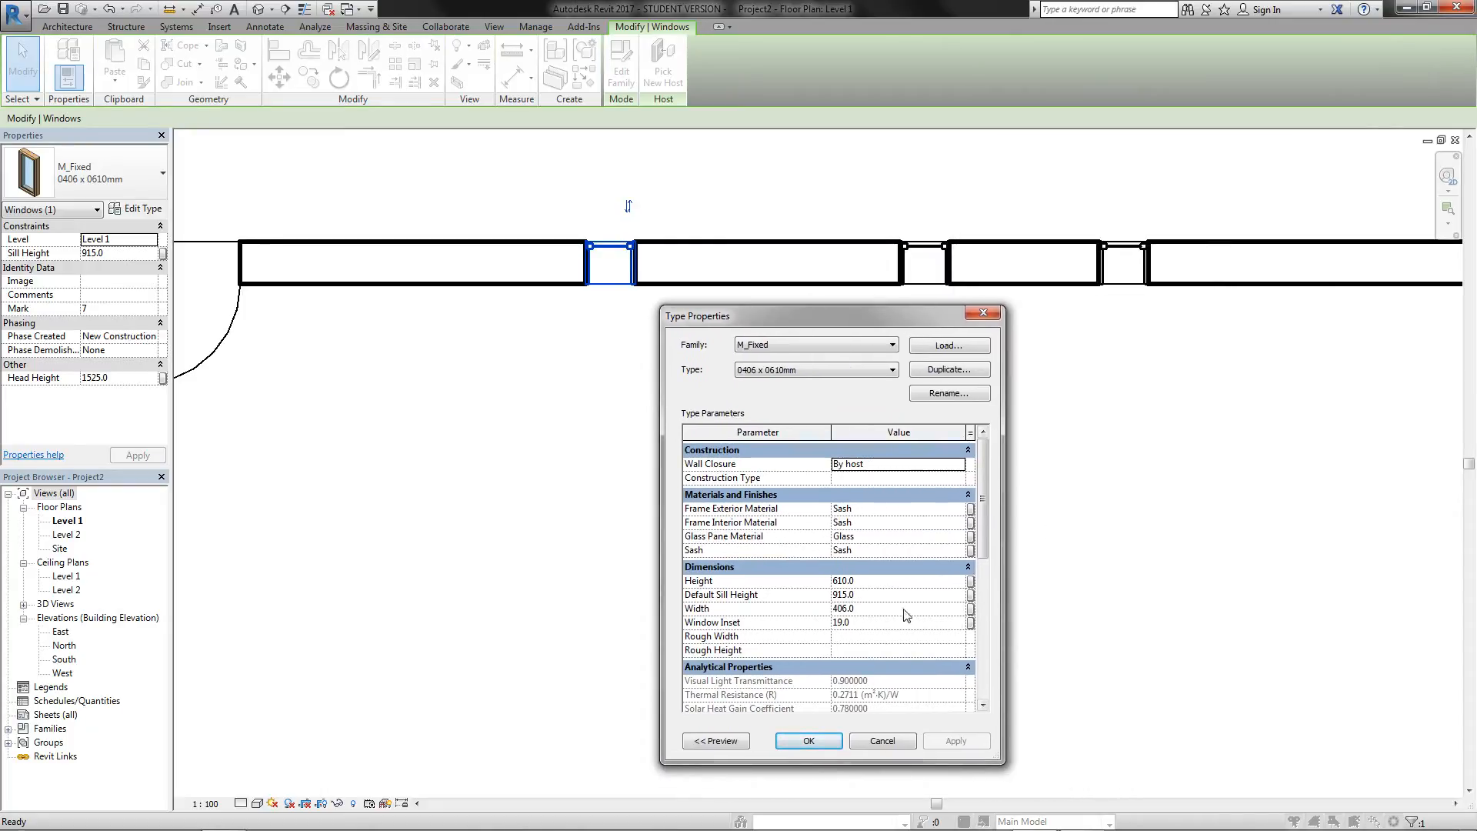
{"action": "left_click", "coordinate": [862, 608]}
{"action": "type", "text": "1000"}
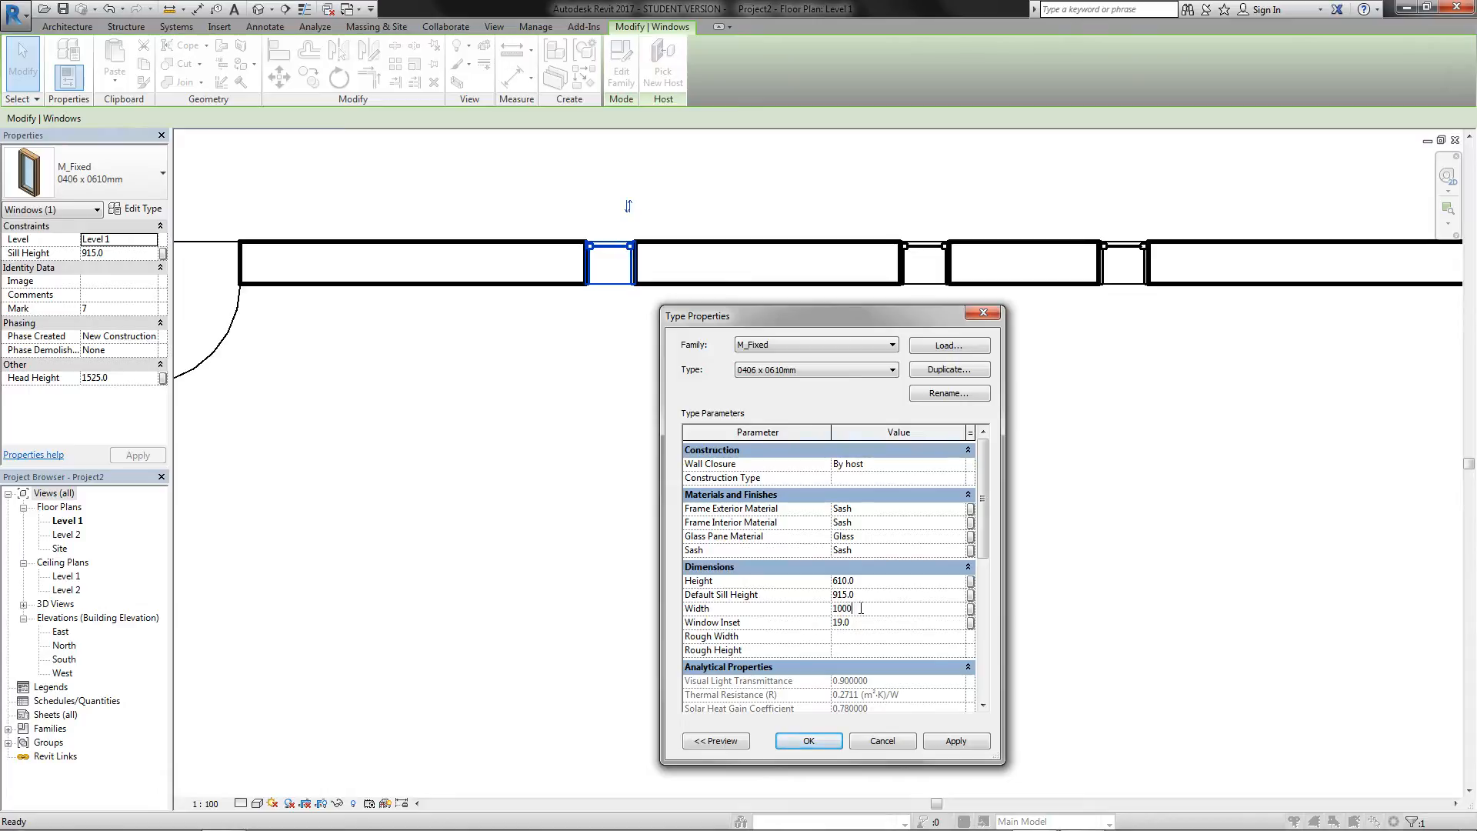
{"action": "left_click", "coordinate": [824, 743]}
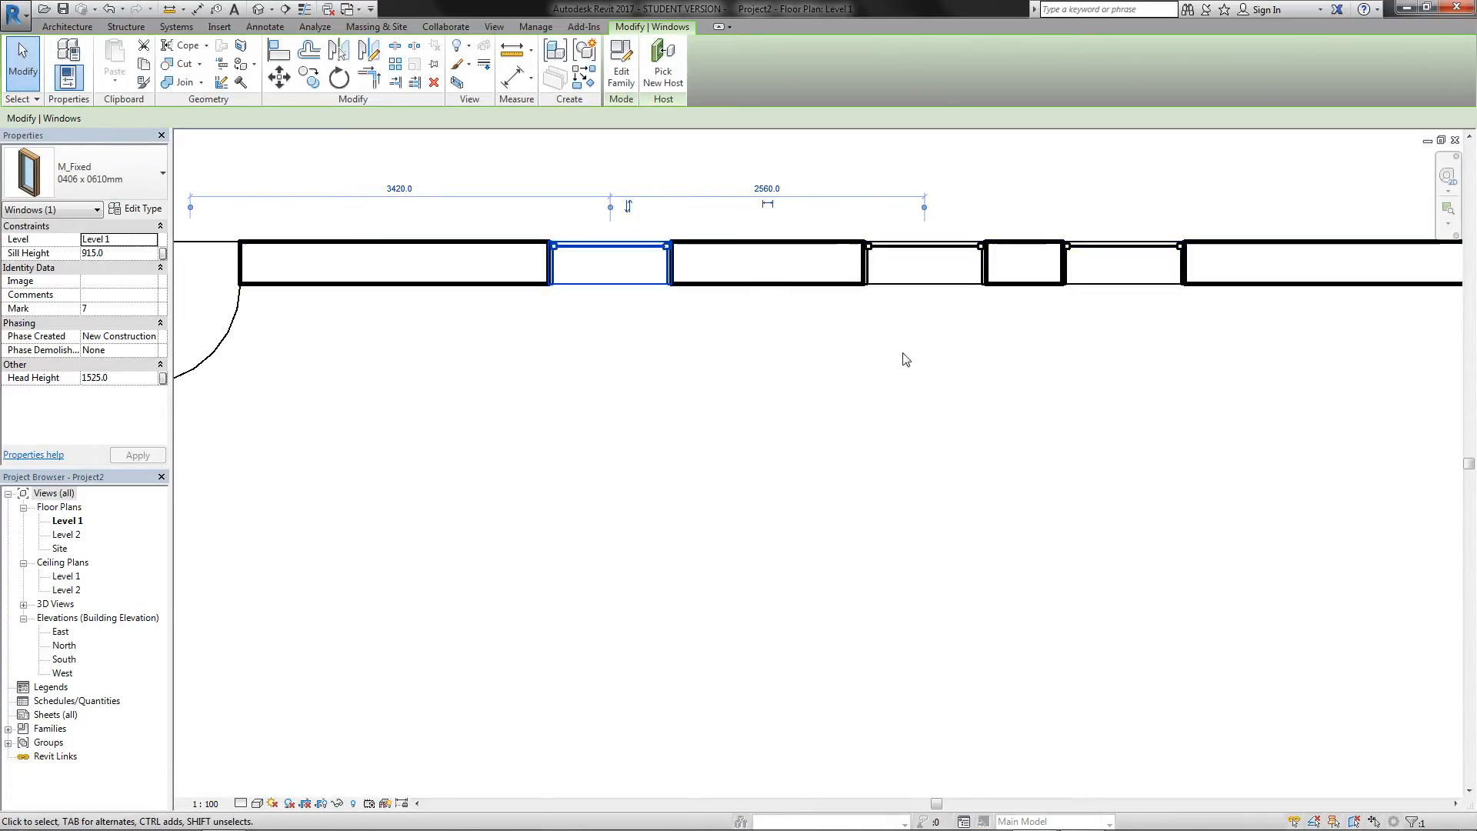
Step: Duplicate the type of the window nearest the door as "0406 x 0610mm new win" and double the new type's width
{"action": "key", "text": "Escape"}
{"action": "left_click", "coordinate": [623, 250]}
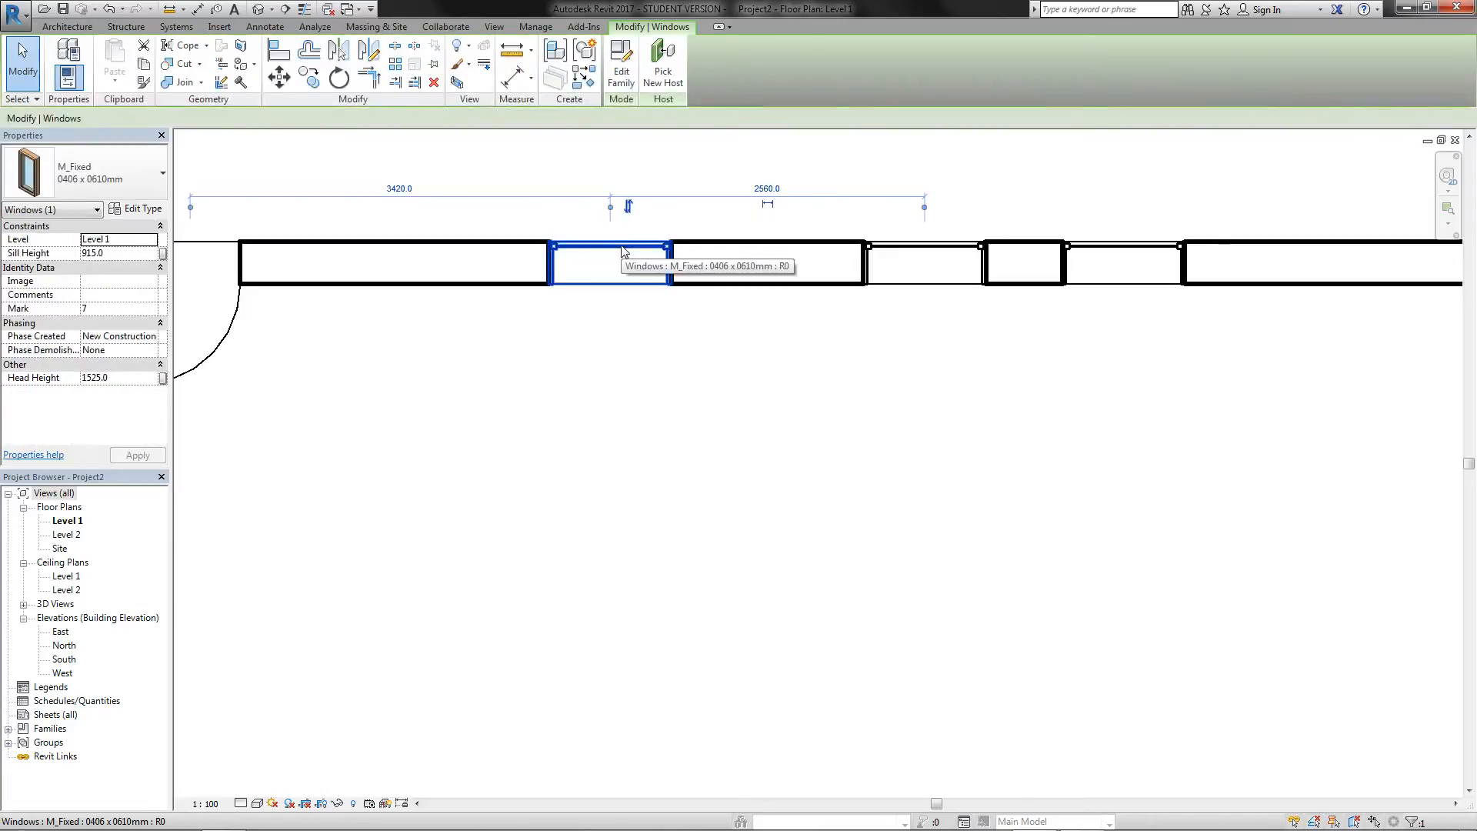
{"action": "left_click", "coordinate": [136, 209]}
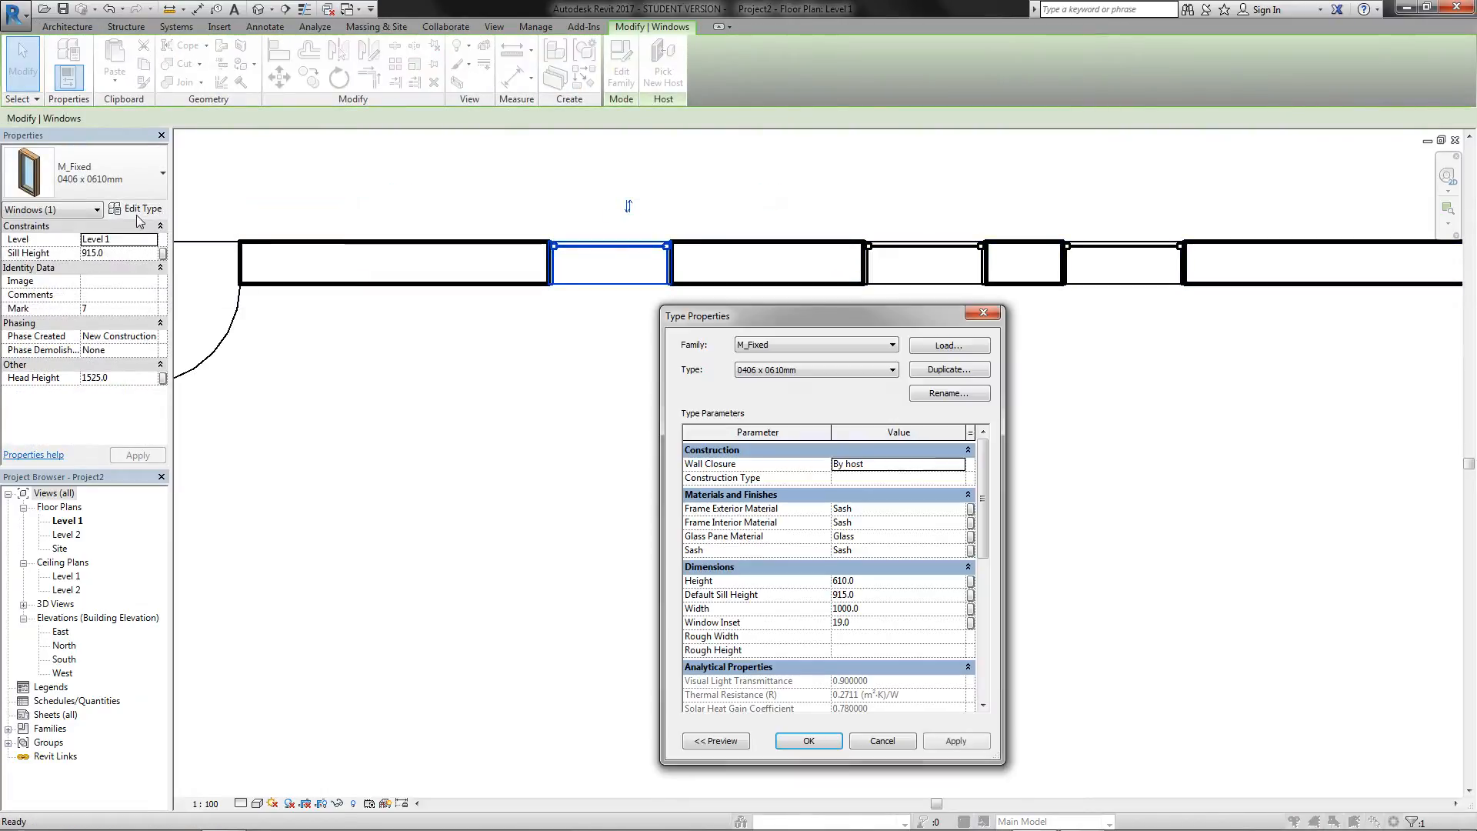
{"action": "left_click", "coordinate": [952, 371]}
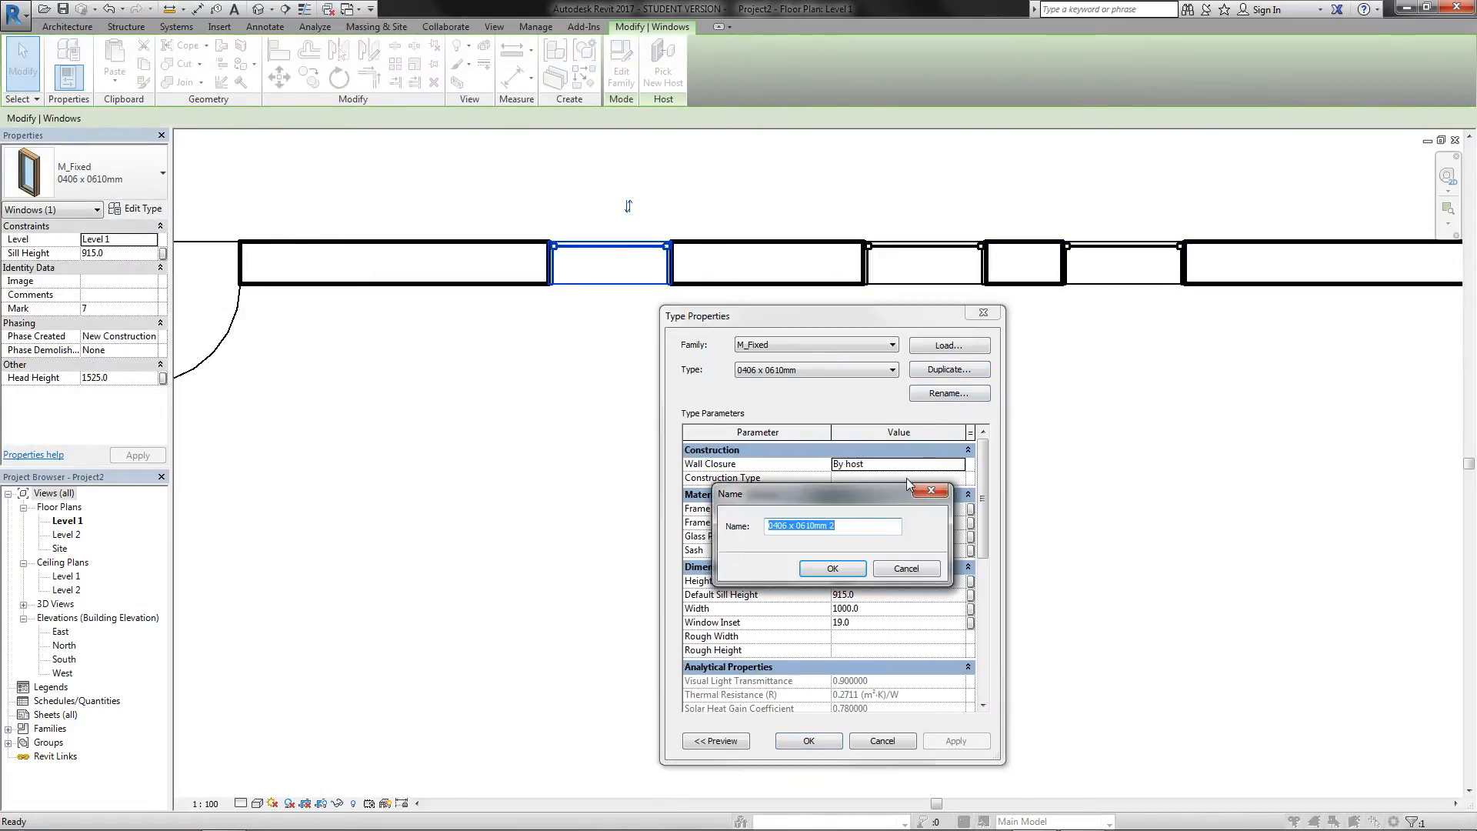
{"action": "left_click", "coordinate": [834, 527]}
{"action": "key", "text": "BackSpace"}
{"action": "key", "text": "BackSpace"}
{"action": "key", "text": "Return"}
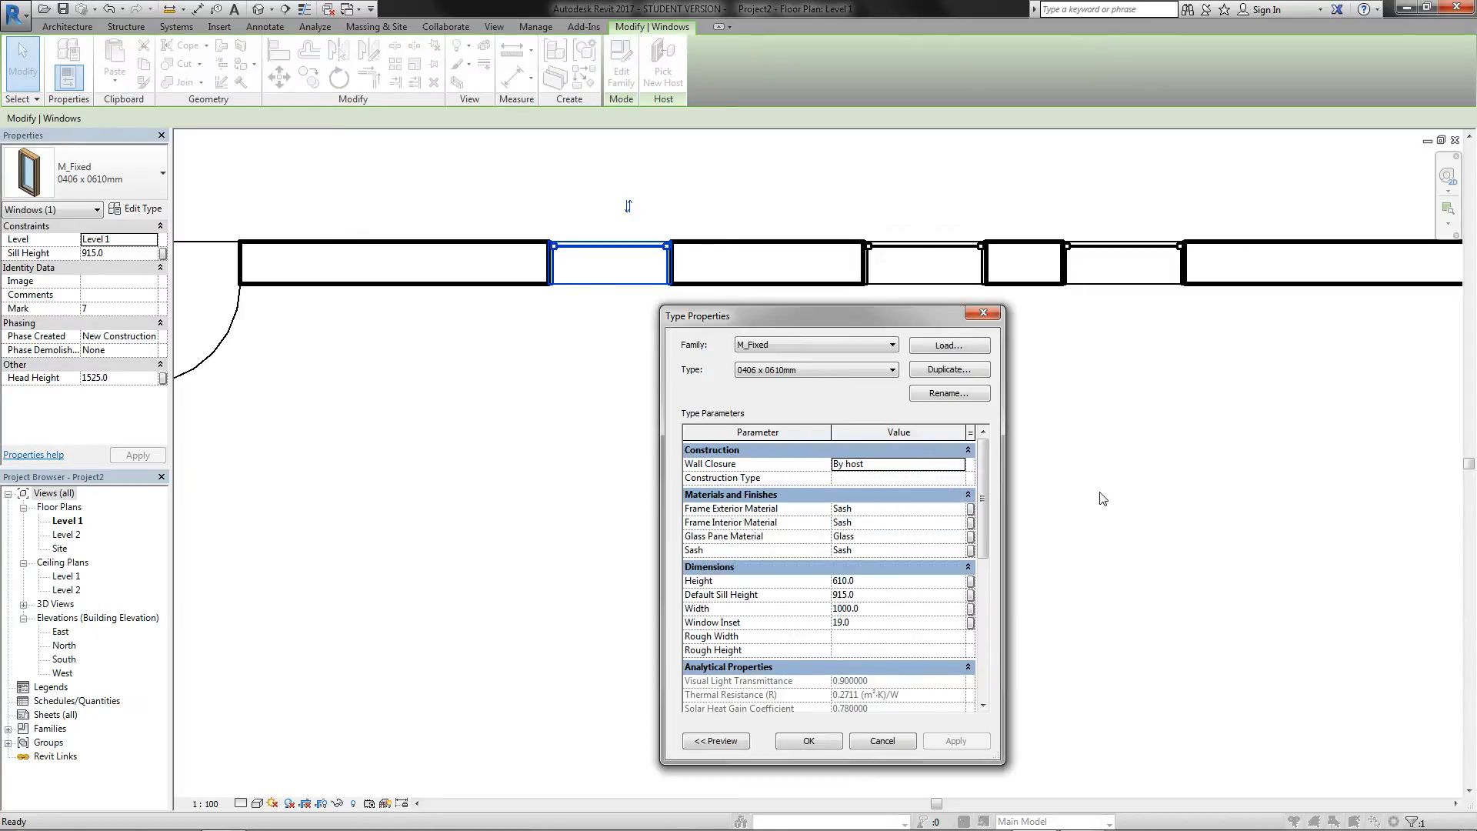
{"action": "left_click", "coordinate": [879, 609]}
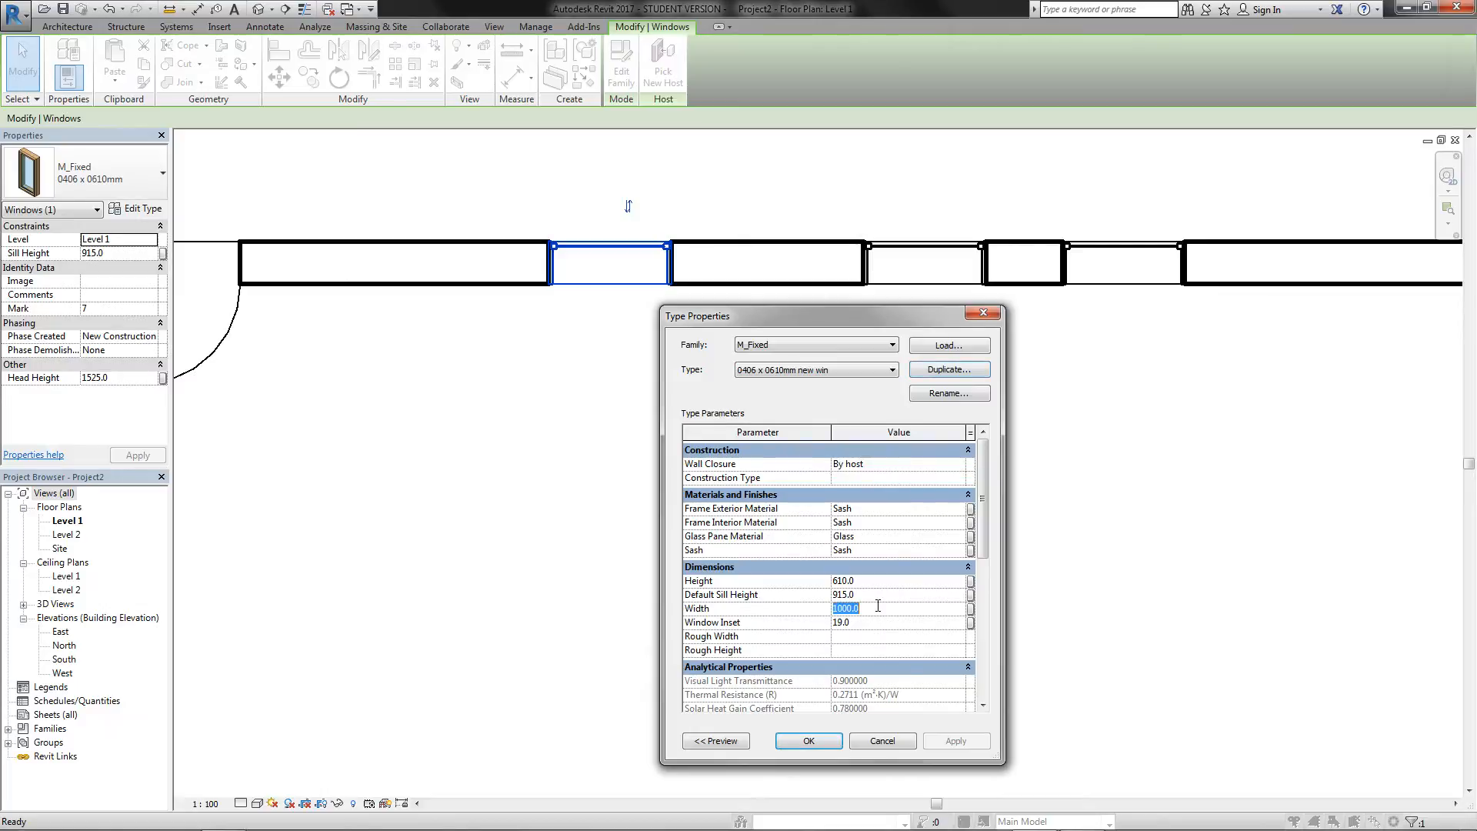
{"action": "type", "text": "2"}
{"action": "left_click", "coordinate": [810, 743]}
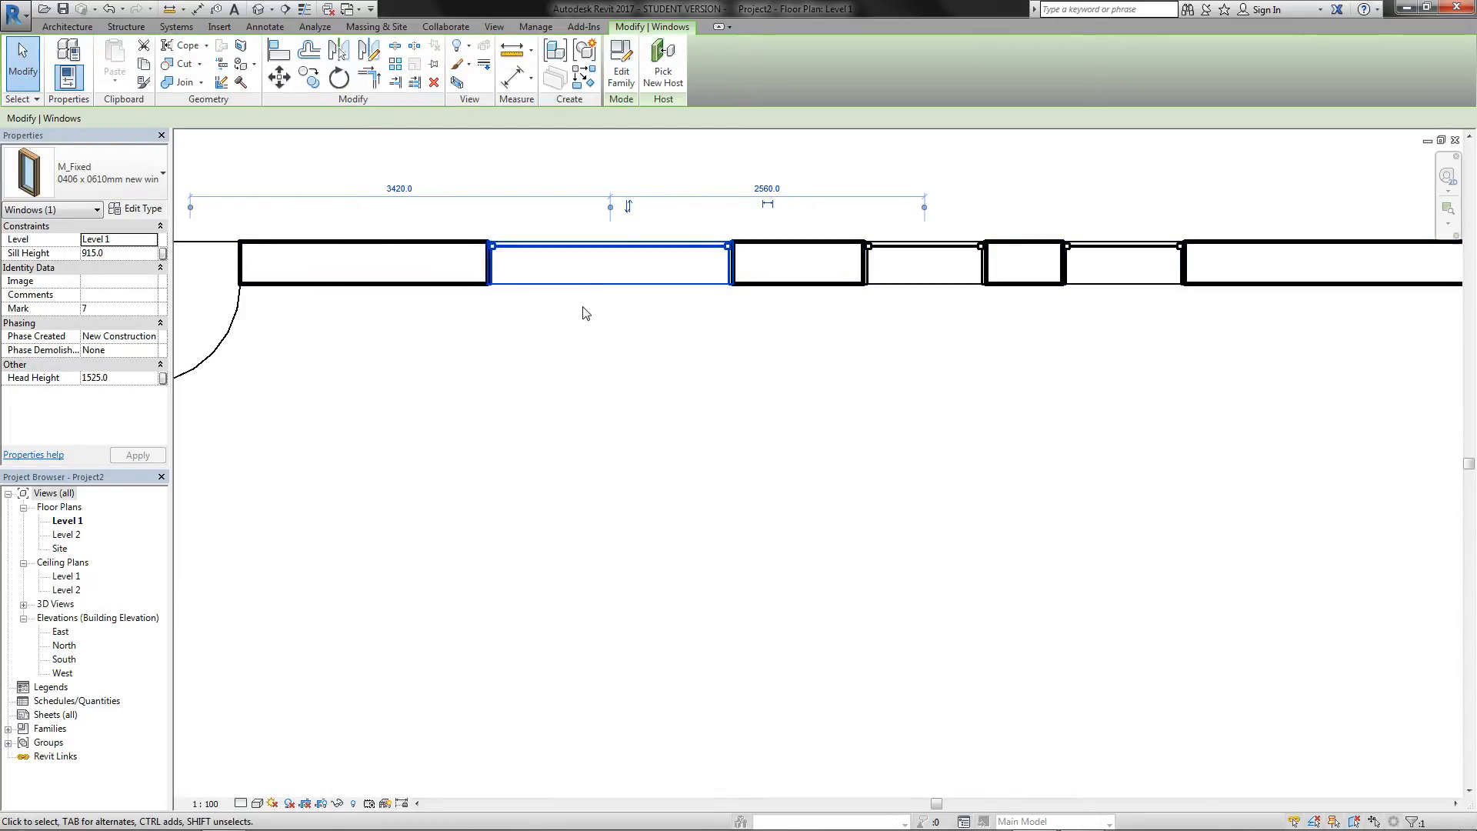
Step: In the M_Fixed window family, thicken the top of the frame by lowering its inner edge, and close the family without saving
{"action": "left_click", "coordinate": [621, 71]}
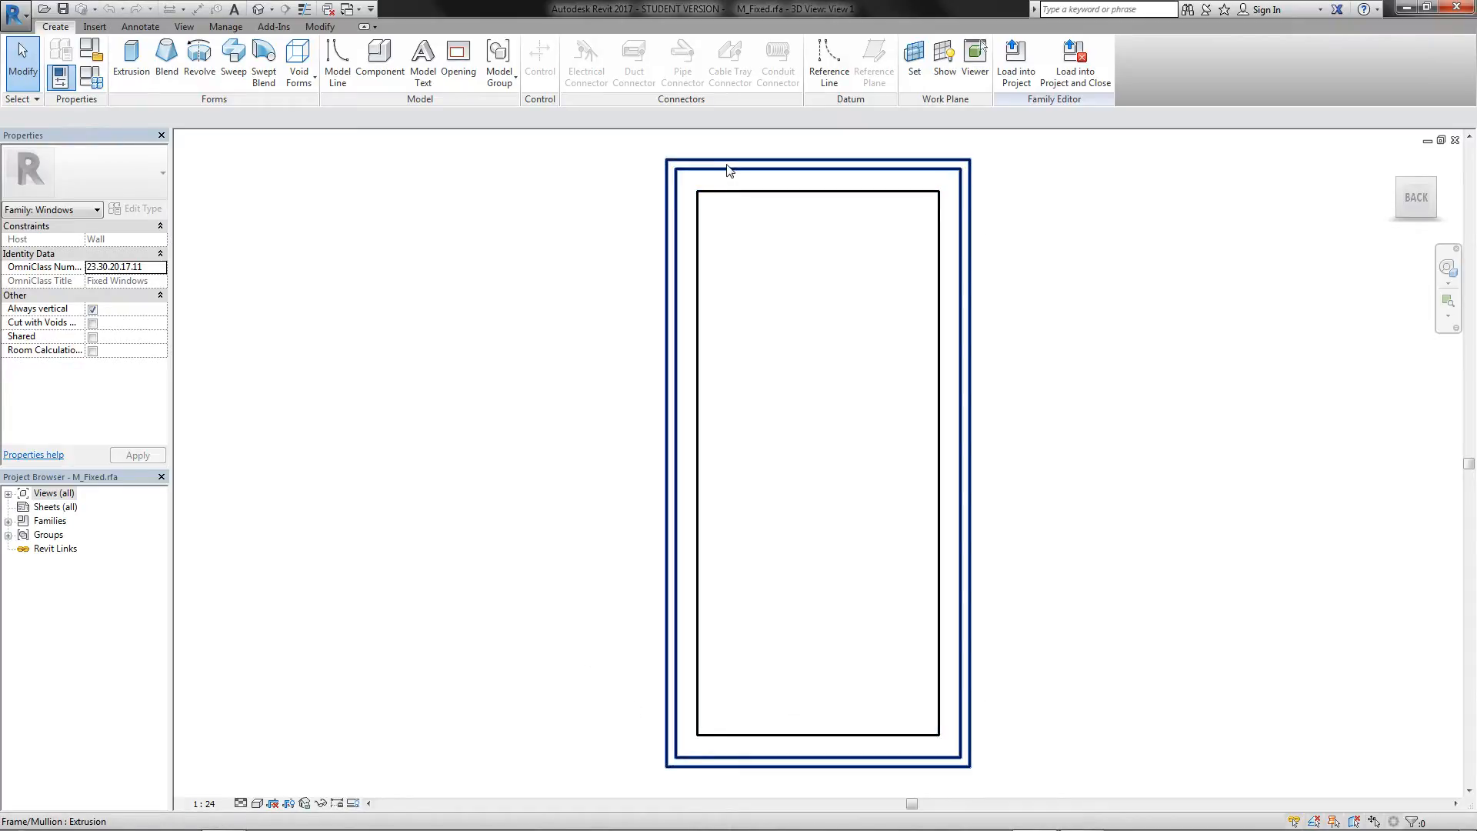
{"action": "left_click", "coordinate": [718, 204]}
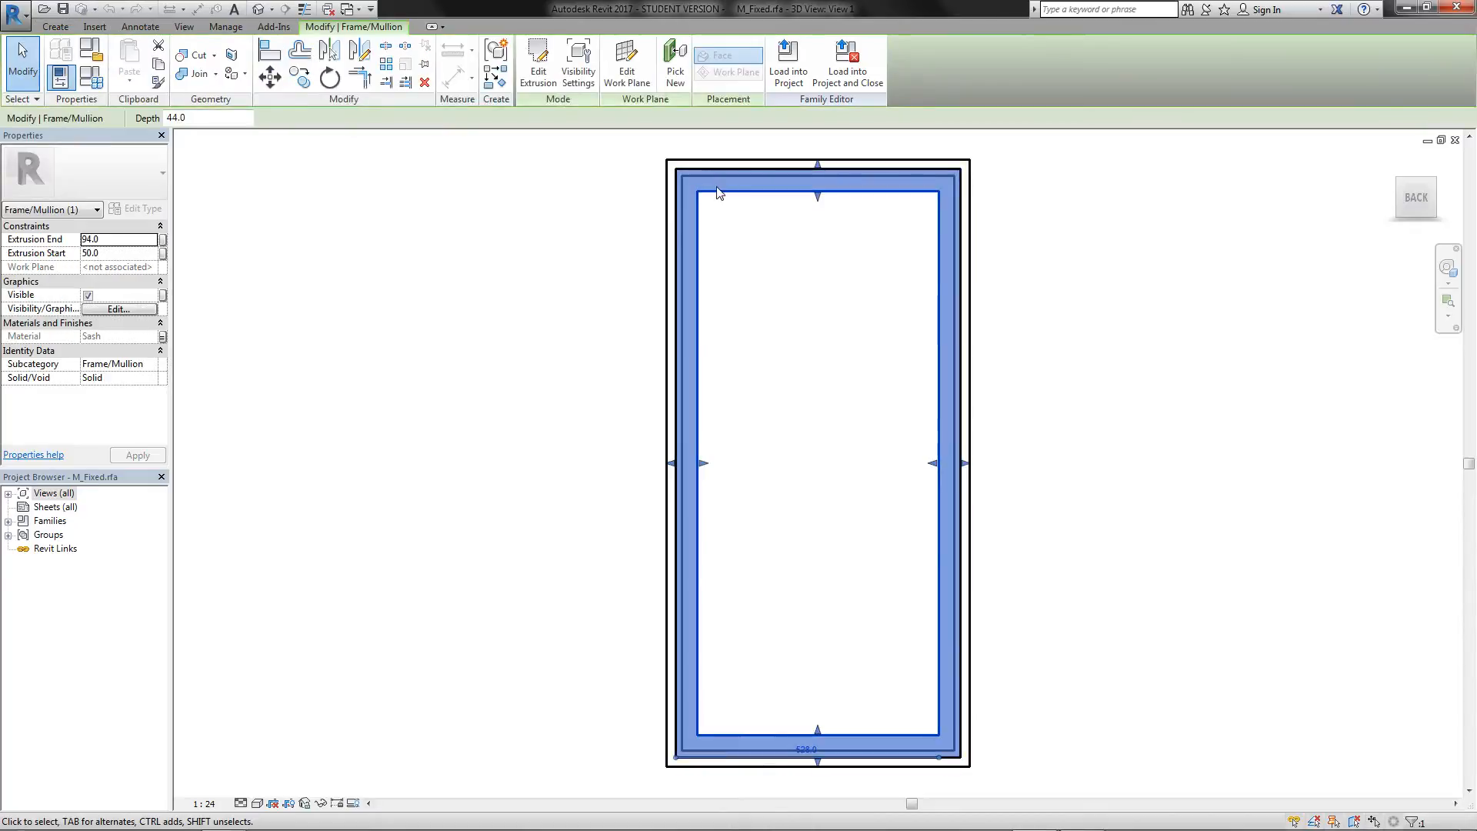
{"action": "left_click_drag", "start_coordinate": [818, 199], "coordinate": [794, 318]}
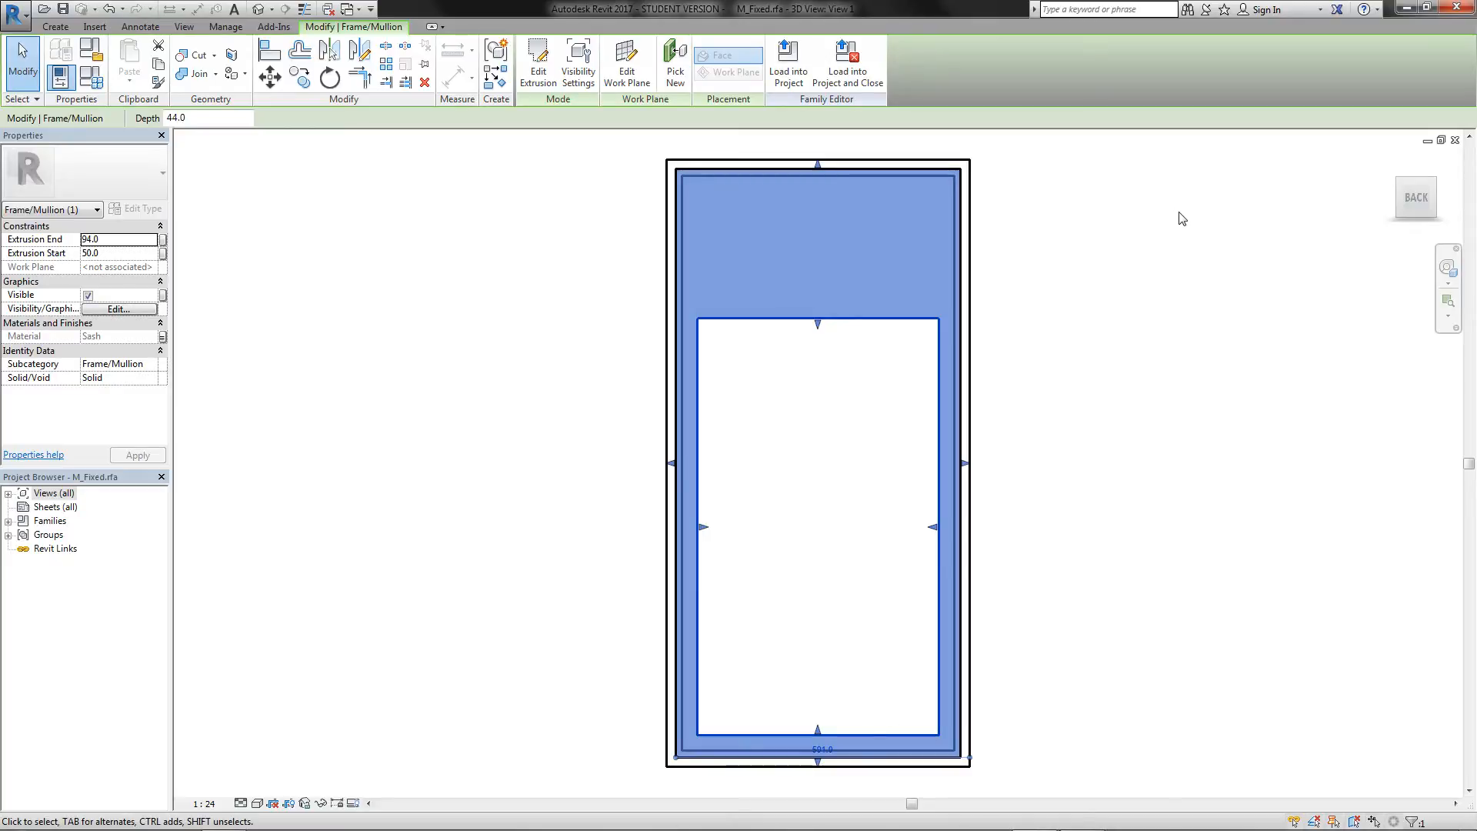
{"action": "left_click", "coordinate": [1367, 294]}
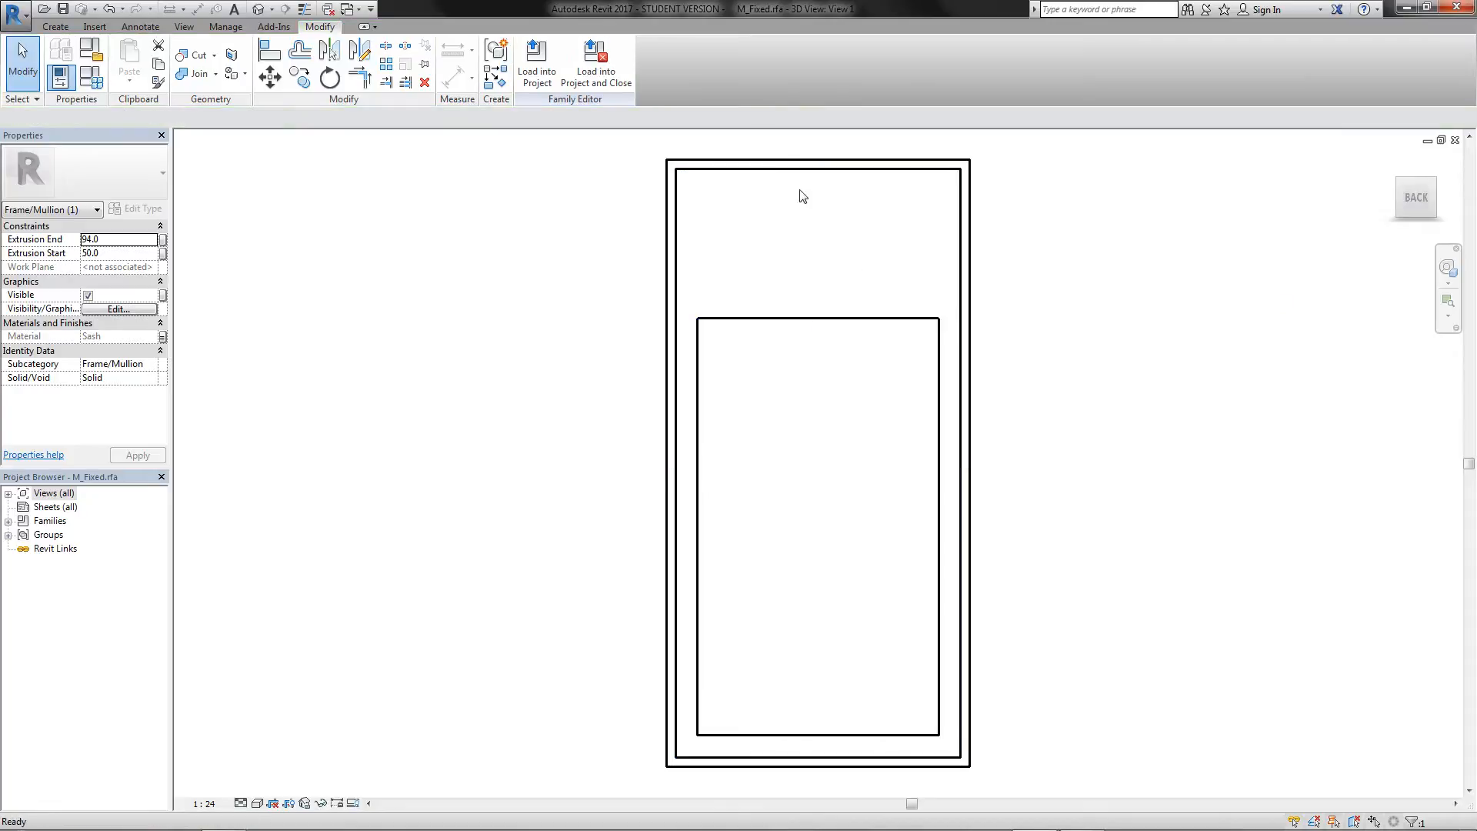
{"action": "left_click", "coordinate": [1455, 140]}
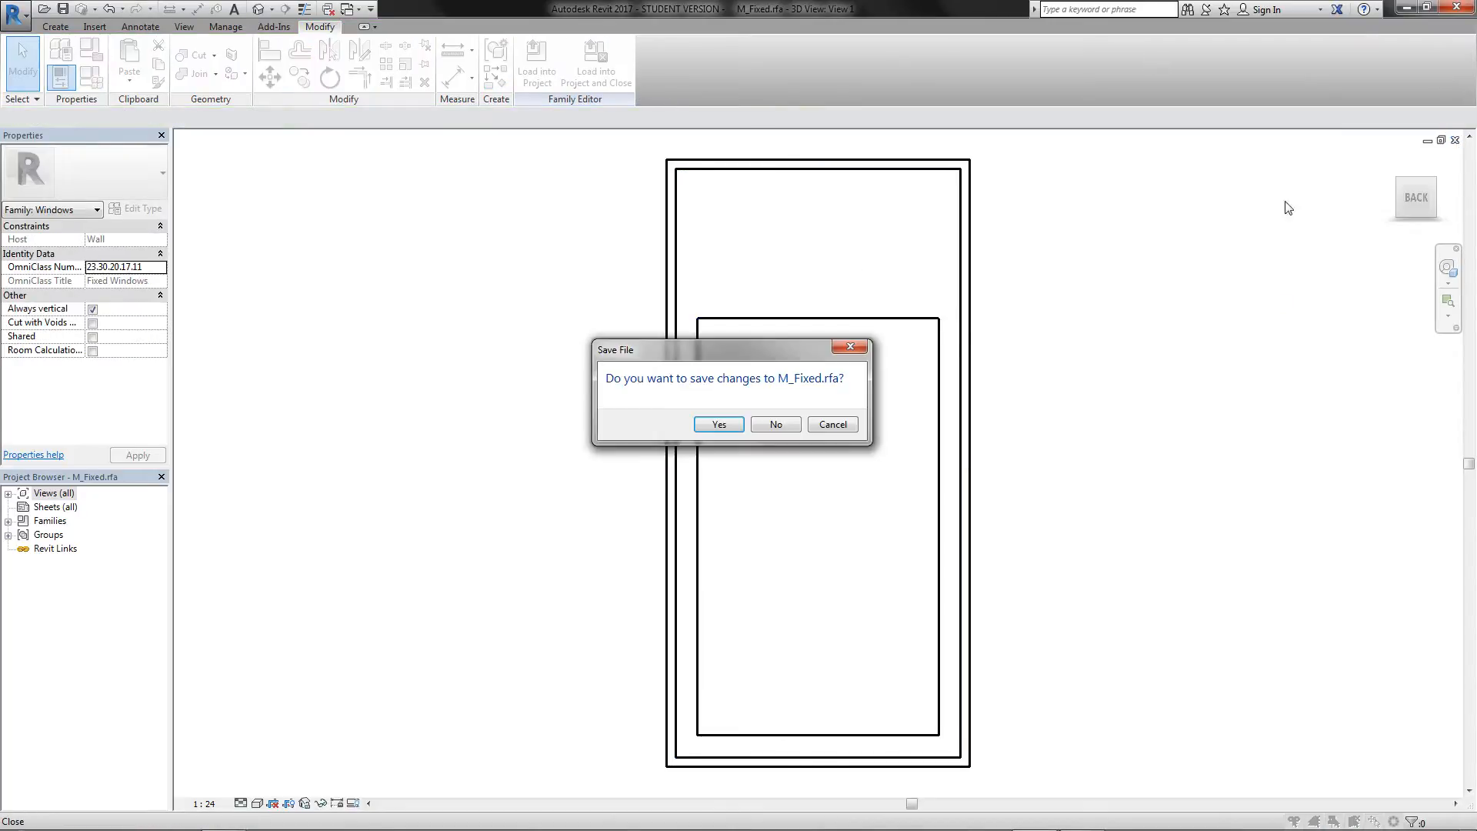
{"action": "left_click", "coordinate": [785, 430]}
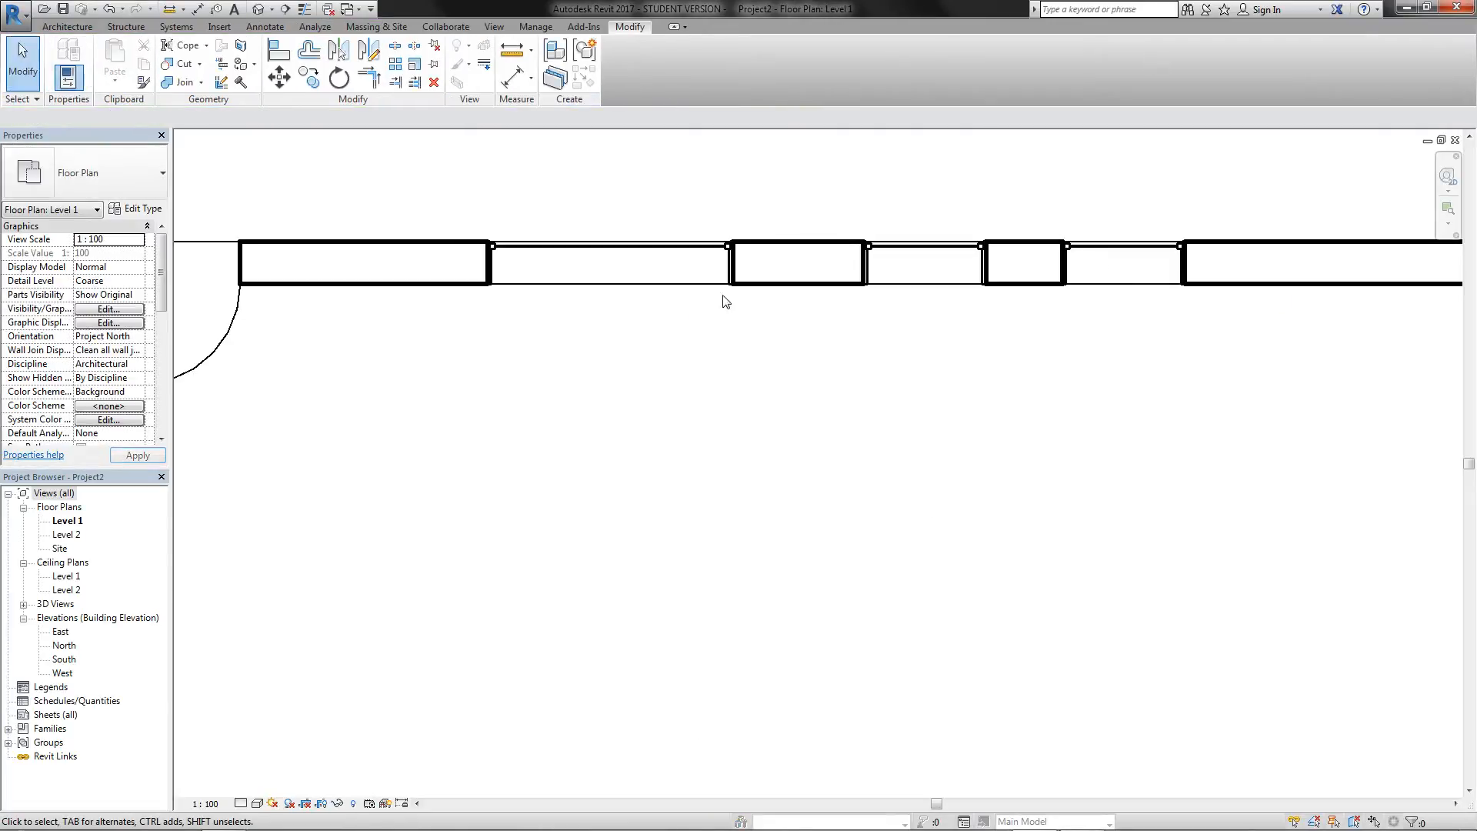
Step: Set the Level 1 floor plan's detail level to Fine to display the wall layers
{"action": "left_click", "coordinate": [1027, 301]}
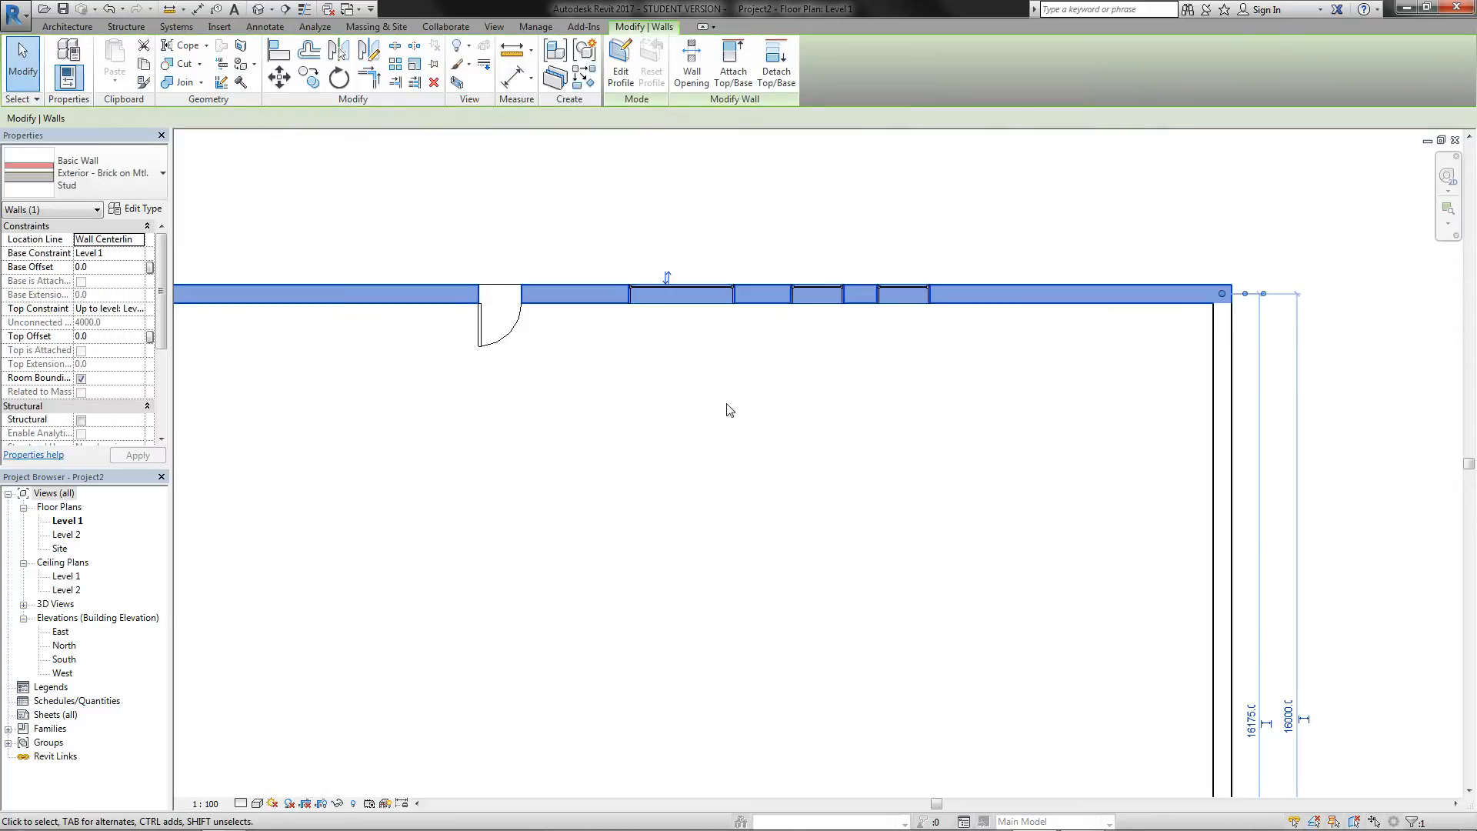
{"action": "middle_click_drag", "start_coordinate": [690, 424], "coordinate": [708, 450]}
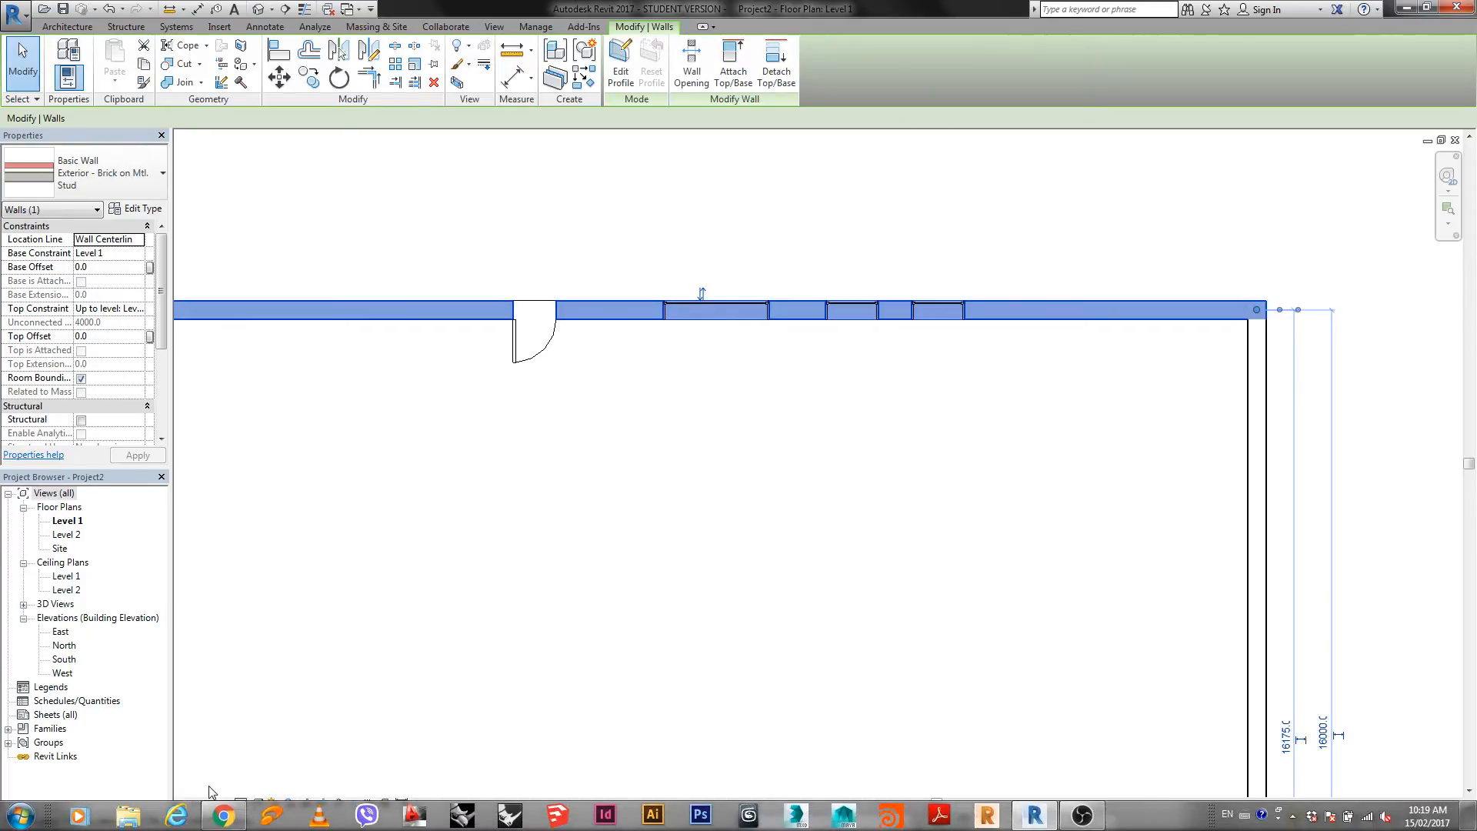
{"action": "left_click", "coordinate": [241, 803]}
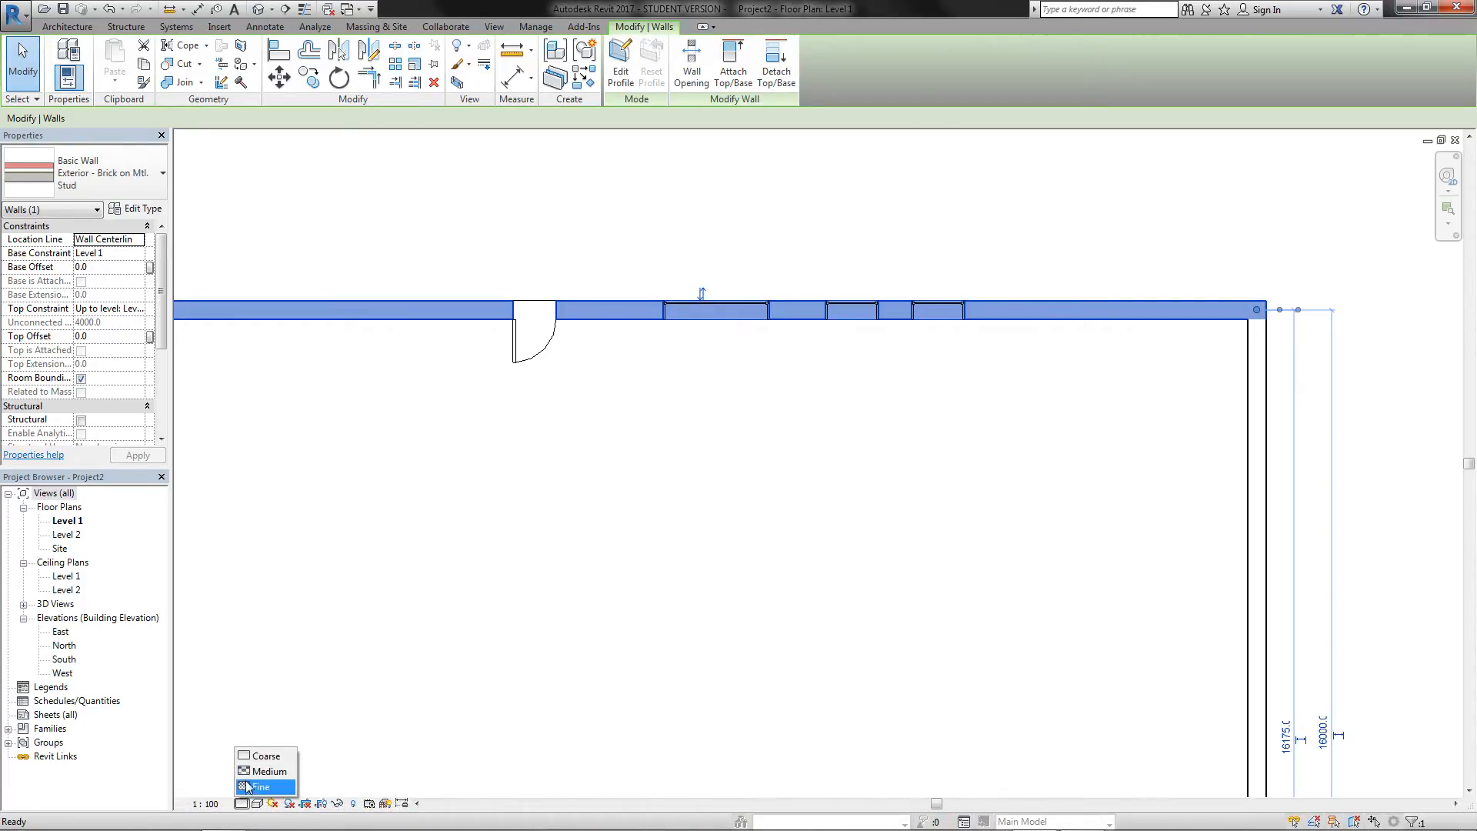
{"action": "left_click", "coordinate": [254, 783]}
{"action": "scroll", "coordinate": [631, 293], "scroll_direction": "up", "scroll_amount": 3}
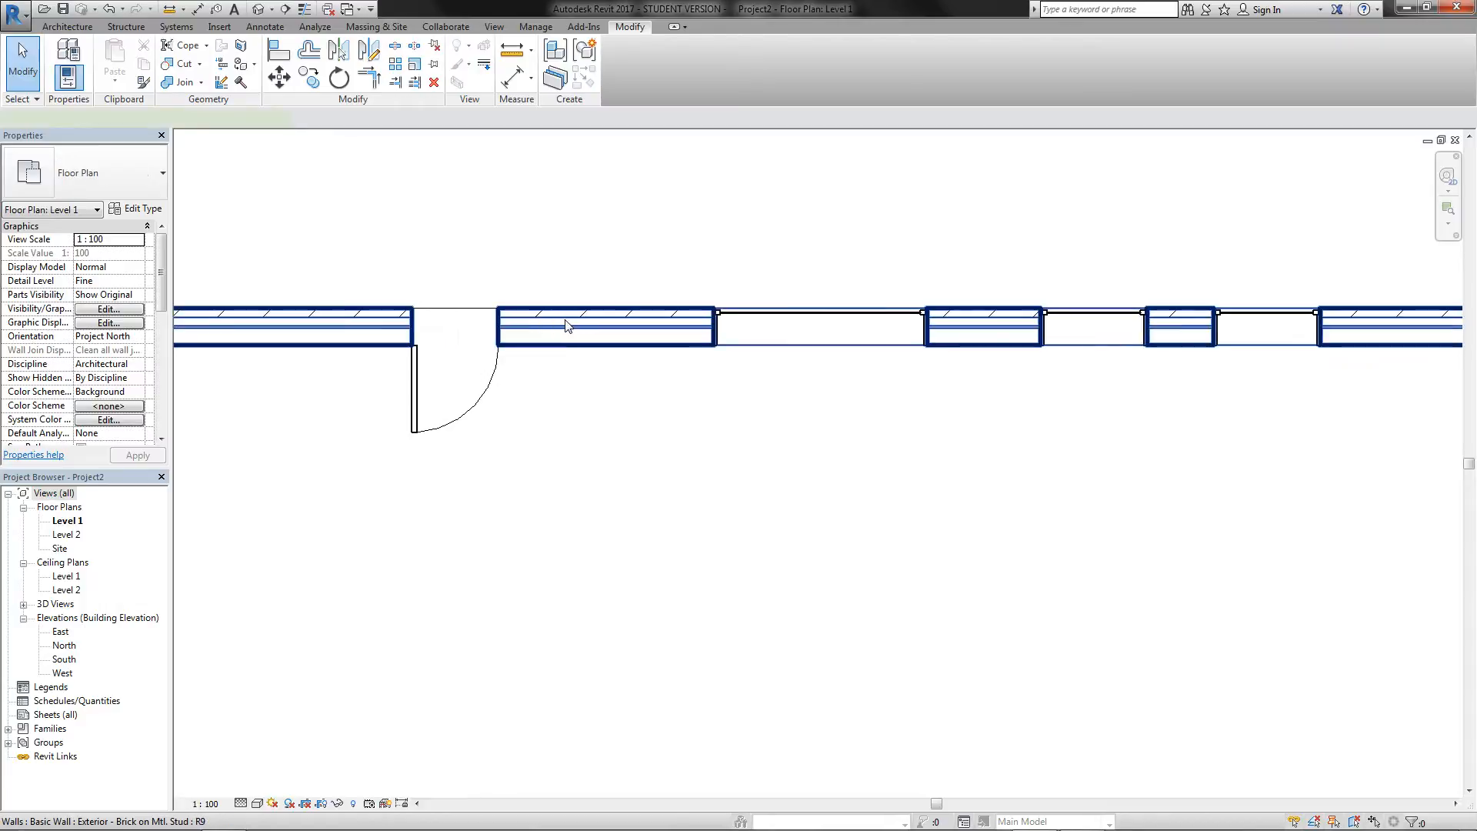
Step: Flip the upper wall's orientation back and forth, ending with its brick layer facing the building's interior
{"action": "left_click", "coordinate": [570, 325]}
{"action": "scroll", "coordinate": [692, 293], "scroll_direction": "up", "scroll_amount": 2}
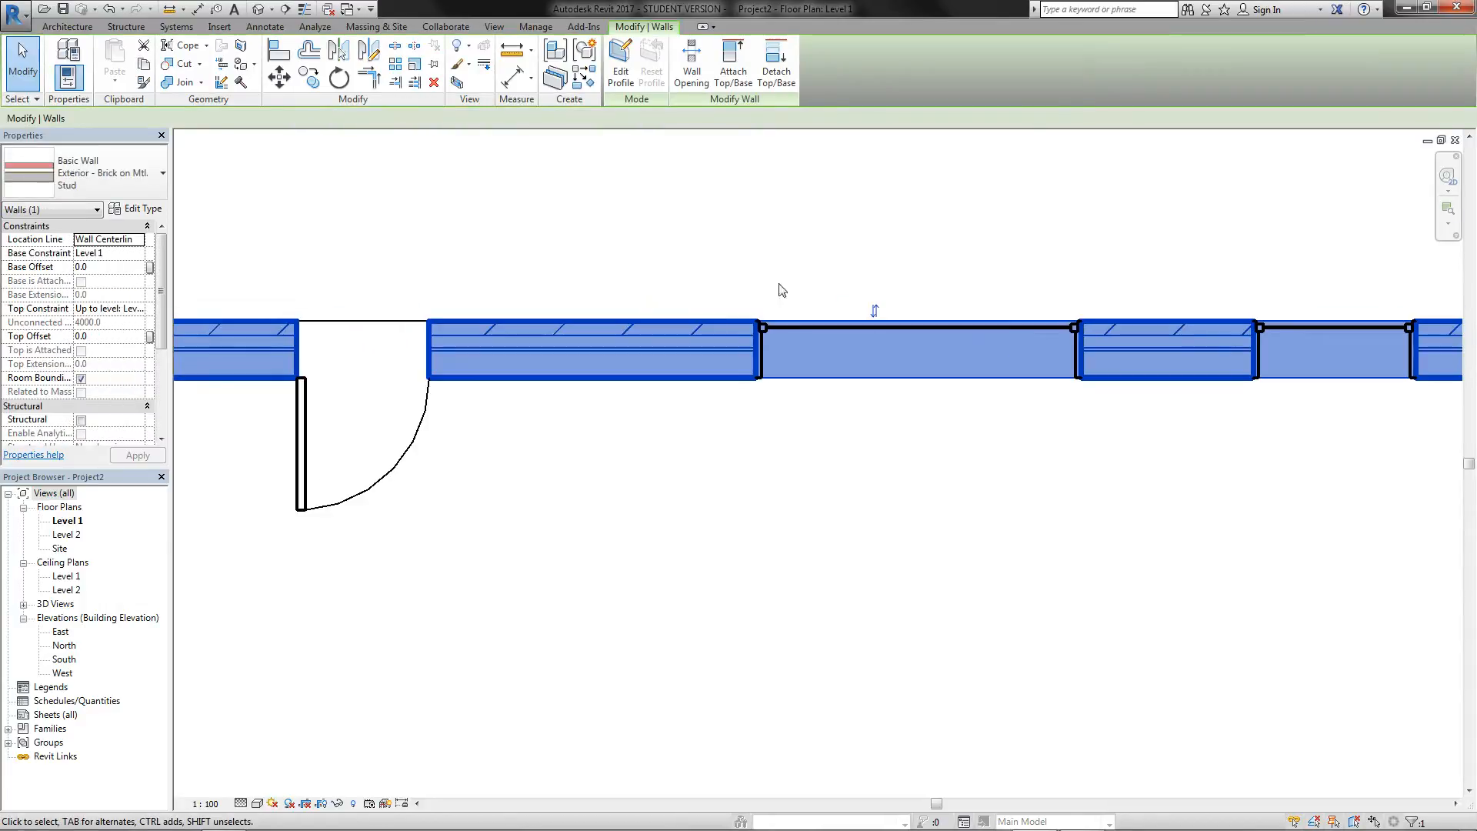
{"action": "left_click", "coordinate": [872, 310]}
{"action": "left_click", "coordinate": [874, 389]}
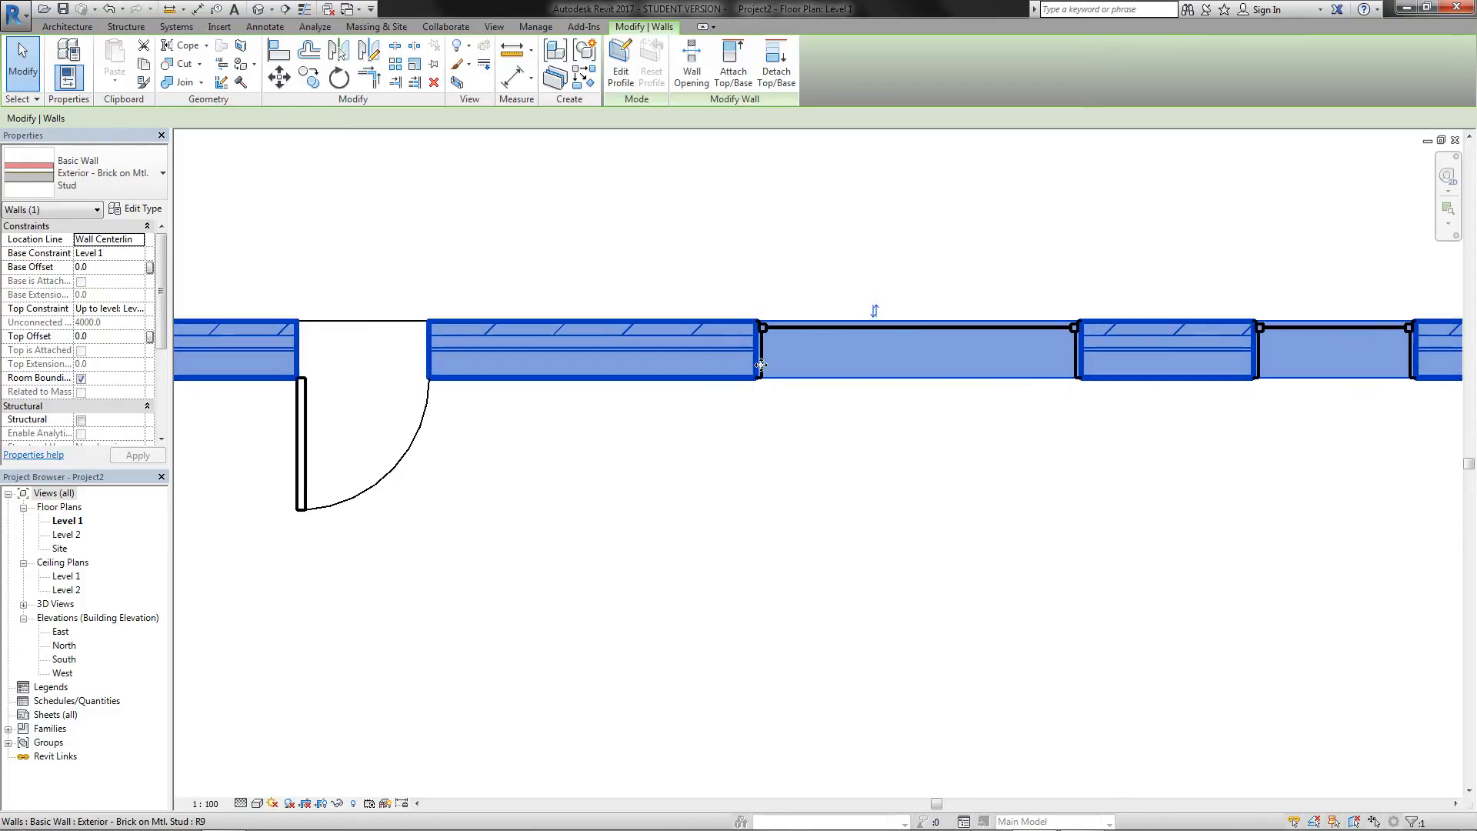
{"action": "key", "text": "space"}
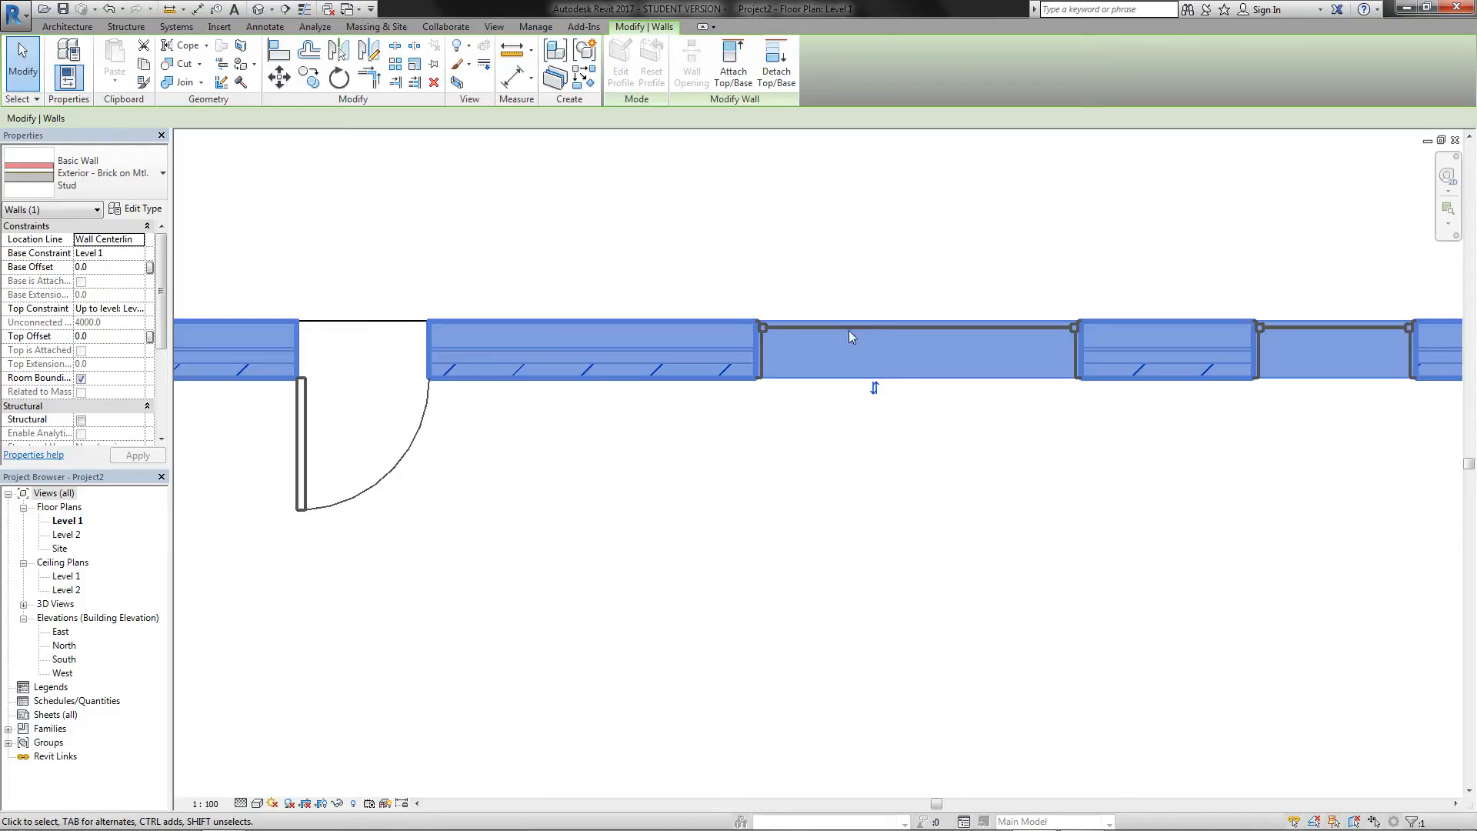
{"action": "left_click", "coordinate": [875, 388]}
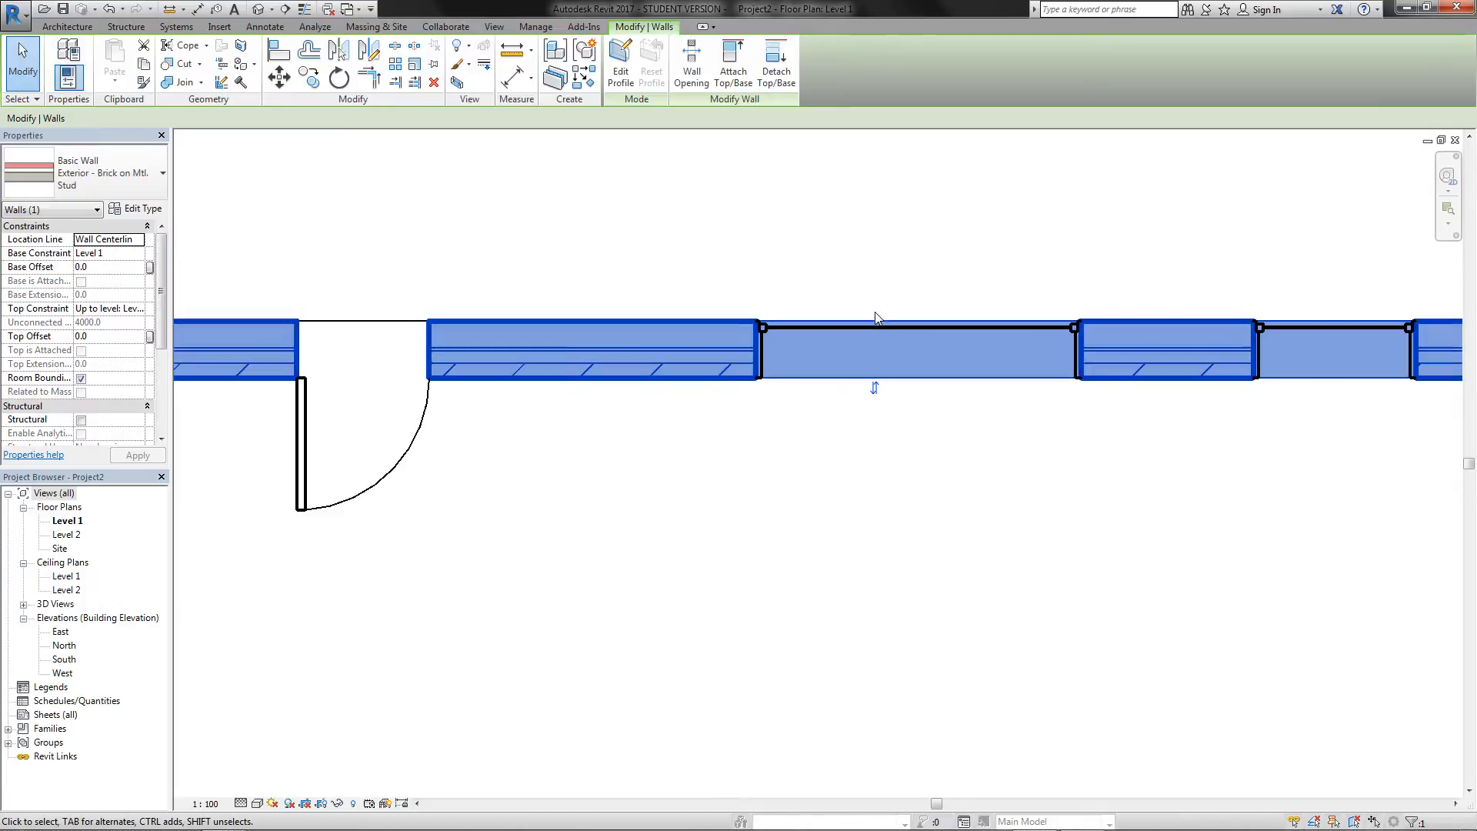
Step: Delete the entire building from the Level 1 plan, including its walls, door and windows
{"action": "scroll", "coordinate": [931, 266], "scroll_direction": "down", "scroll_amount": 5}
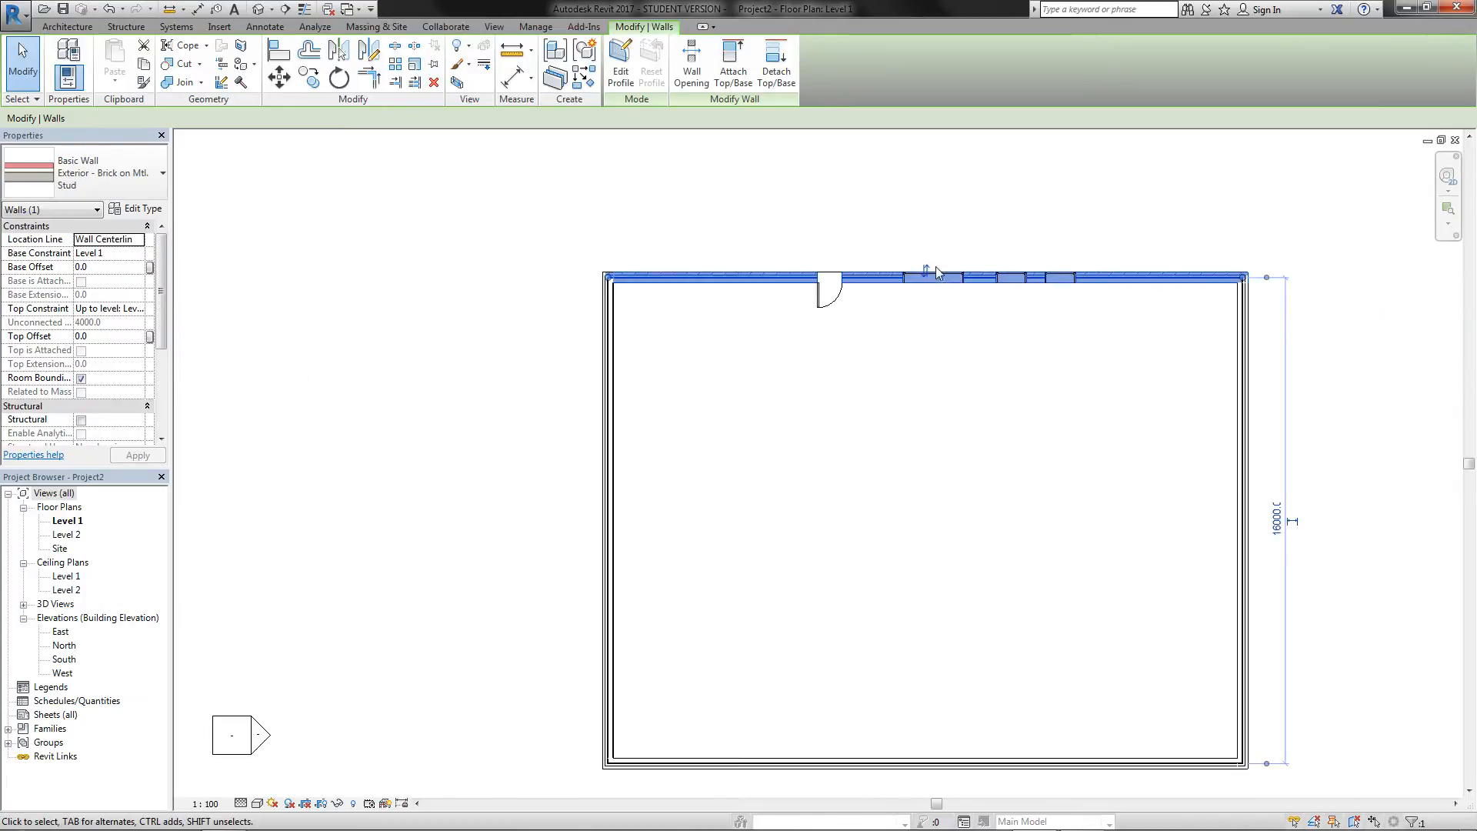
{"action": "left_click", "coordinate": [667, 394]}
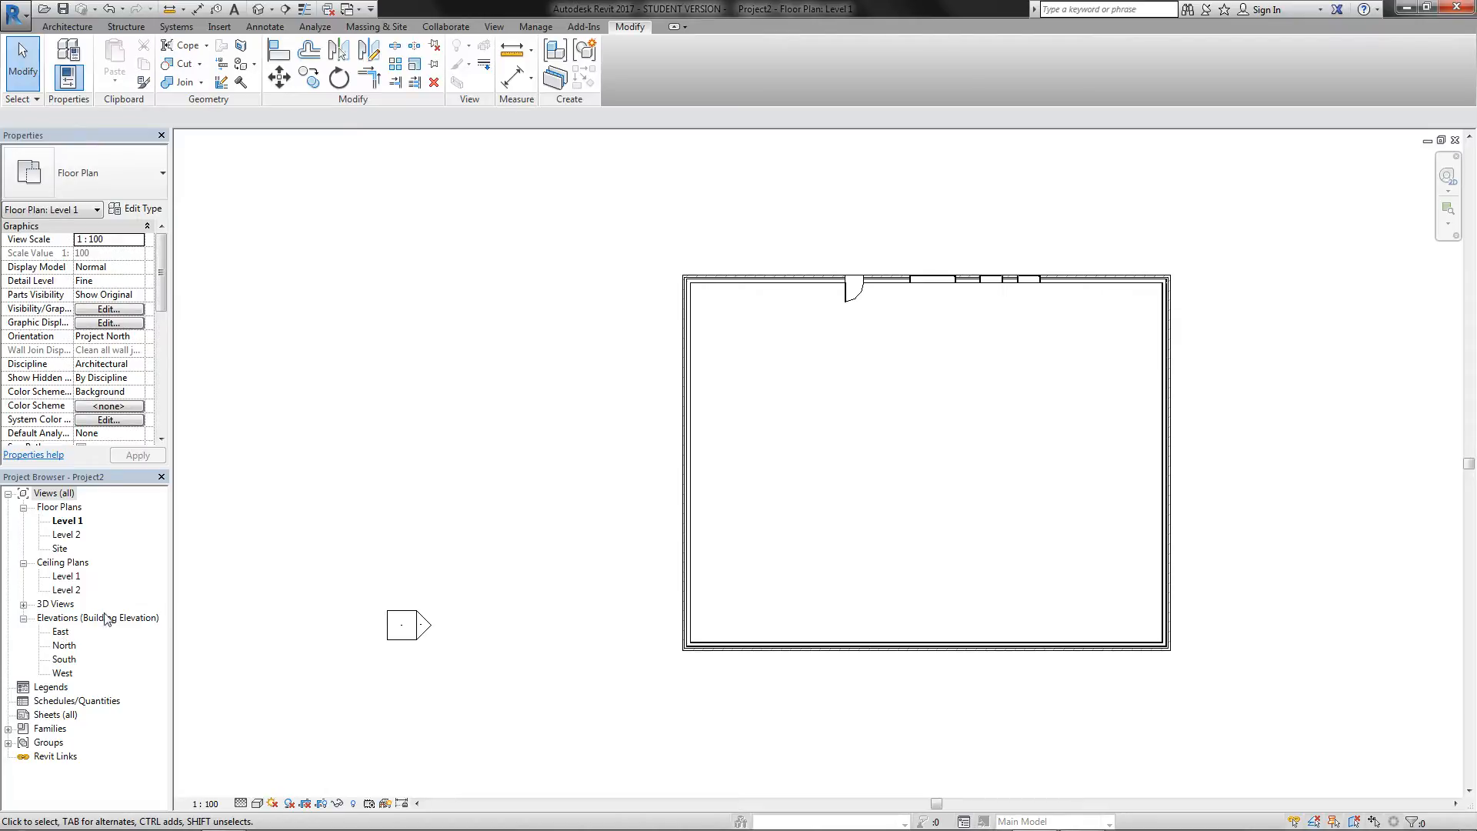
{"action": "left_click_drag", "start_coordinate": [613, 221], "coordinate": [1317, 708]}
{"action": "key", "text": "Delete"}
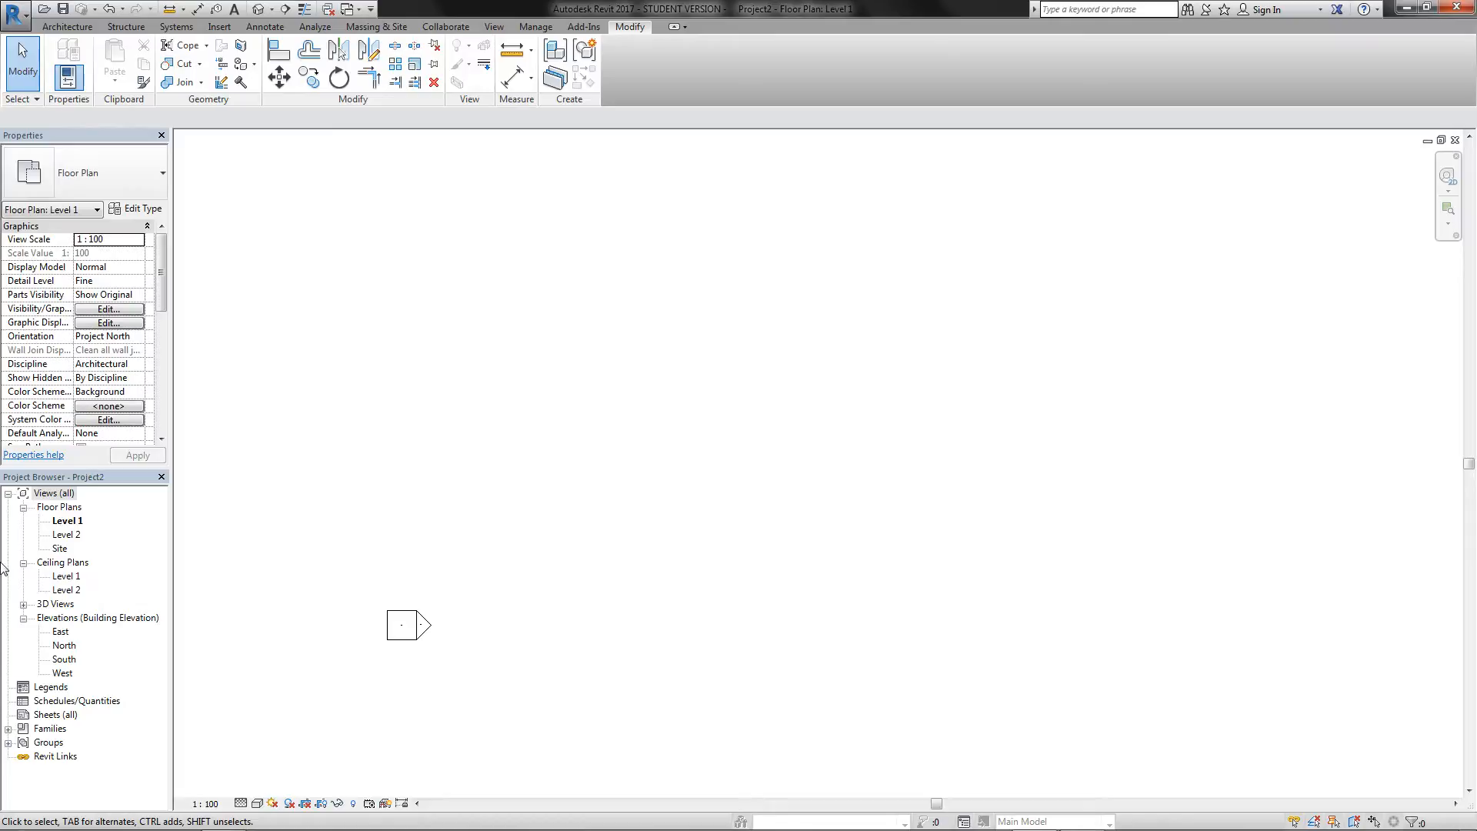
Step: Examine the four elevation markers around the Level 1 plan, selecting the upper, left, lower and right ones in turn
{"action": "scroll", "coordinate": [562, 562], "scroll_direction": "down", "scroll_amount": 9}
{"action": "scroll", "coordinate": [534, 577], "scroll_direction": "down", "scroll_amount": 1}
{"action": "middle_click_drag", "start_coordinate": [623, 614], "coordinate": [702, 528]}
{"action": "scroll", "coordinate": [739, 431], "scroll_direction": "up", "scroll_amount": 2}
{"action": "middle_click_drag", "start_coordinate": [604, 572], "coordinate": [719, 475]}
{"action": "scroll", "coordinate": [721, 446], "scroll_direction": "up", "scroll_amount": 3}
{"action": "middle_click_drag", "start_coordinate": [810, 459], "coordinate": [735, 380]}
{"action": "left_click", "coordinate": [751, 211]}
{"action": "mouse_move", "coordinate": [477, 397]}
{"action": "left_mouse_down"}
{"action": "mouse_move", "coordinate": [521, 454]}
{"action": "mouse_move", "coordinate": [559, 467]}
{"action": "left_mouse_up"}
{"action": "left_click", "coordinate": [735, 620]}
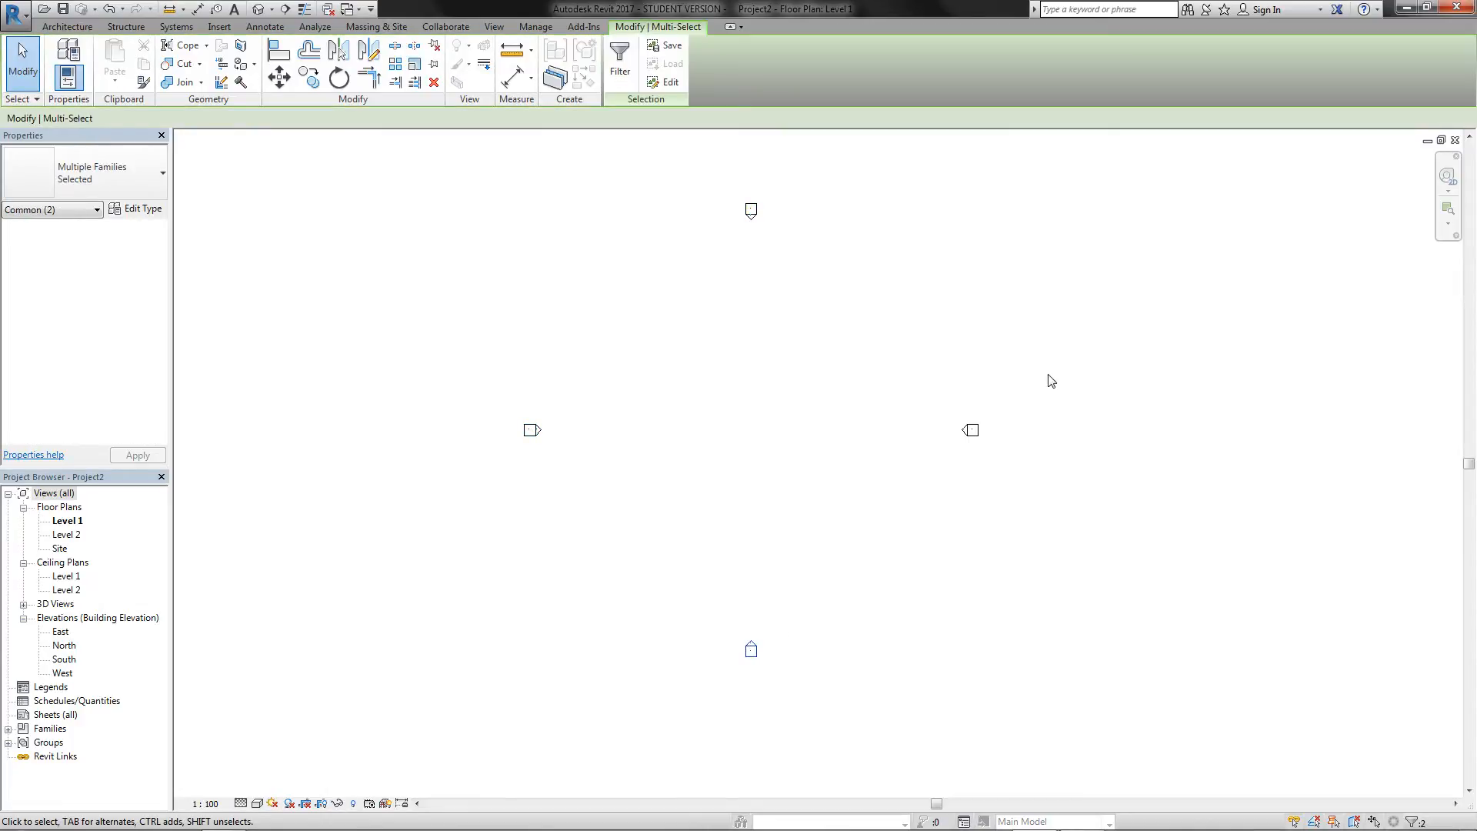
{"action": "left_click_drag", "start_coordinate": [1045, 373], "coordinate": [942, 466]}
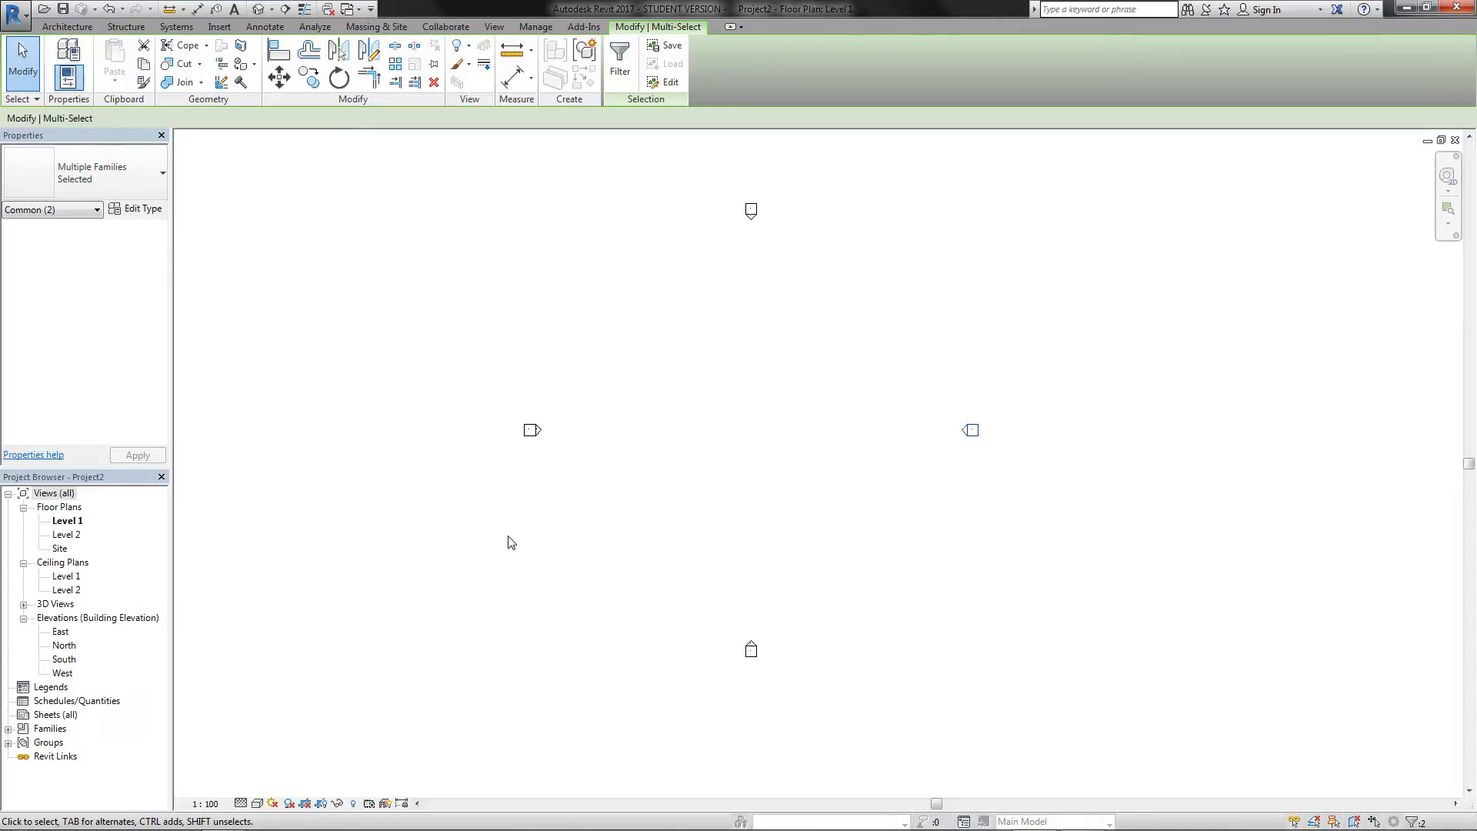
Step: Open the North elevation view and inspect the upper of its two level lines
{"action": "double_click", "coordinate": [65, 646]}
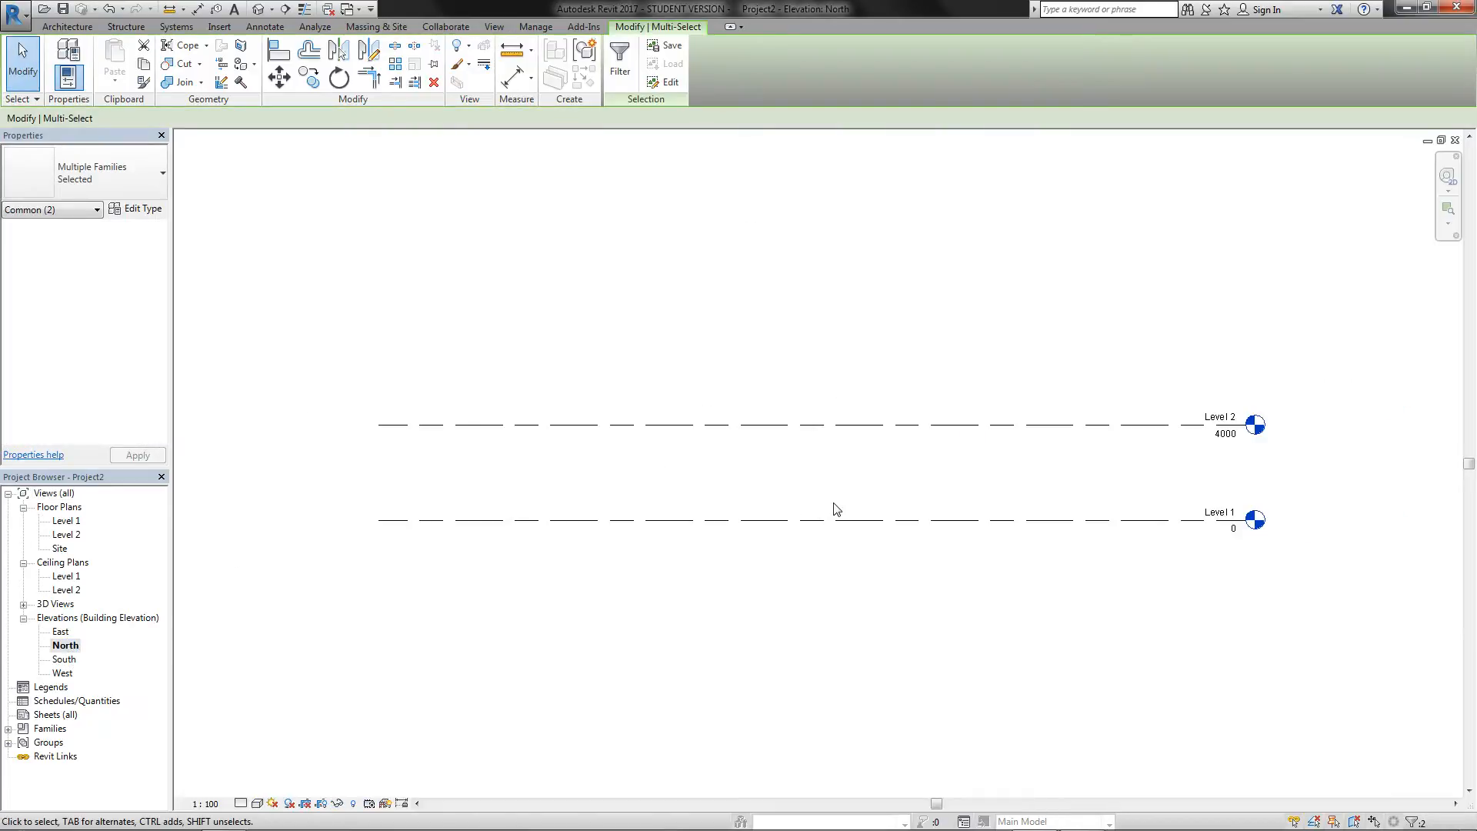
{"action": "middle_click_drag", "start_coordinate": [942, 486], "coordinate": [904, 551]}
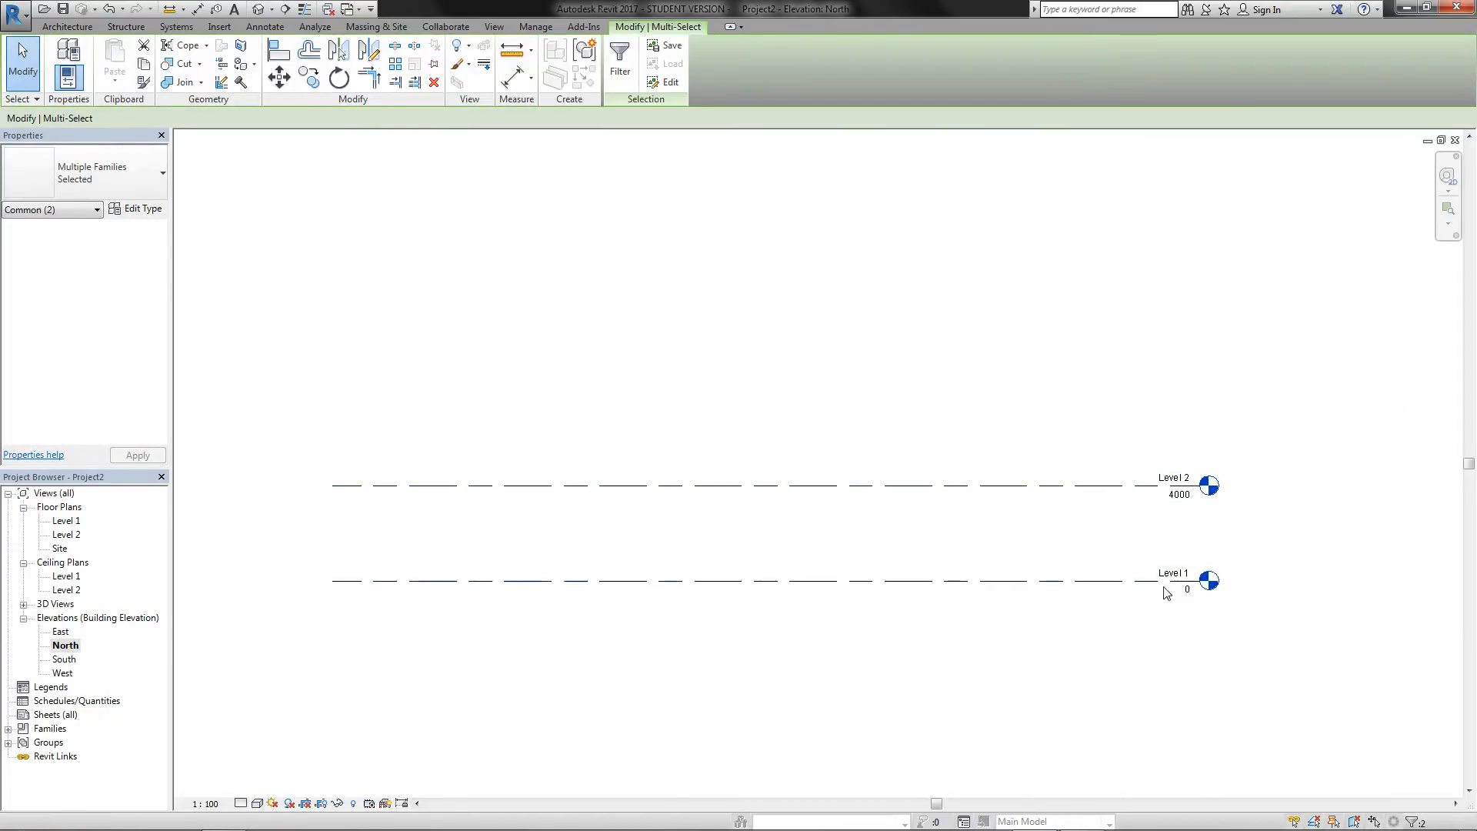
{"action": "left_click", "coordinate": [1078, 493]}
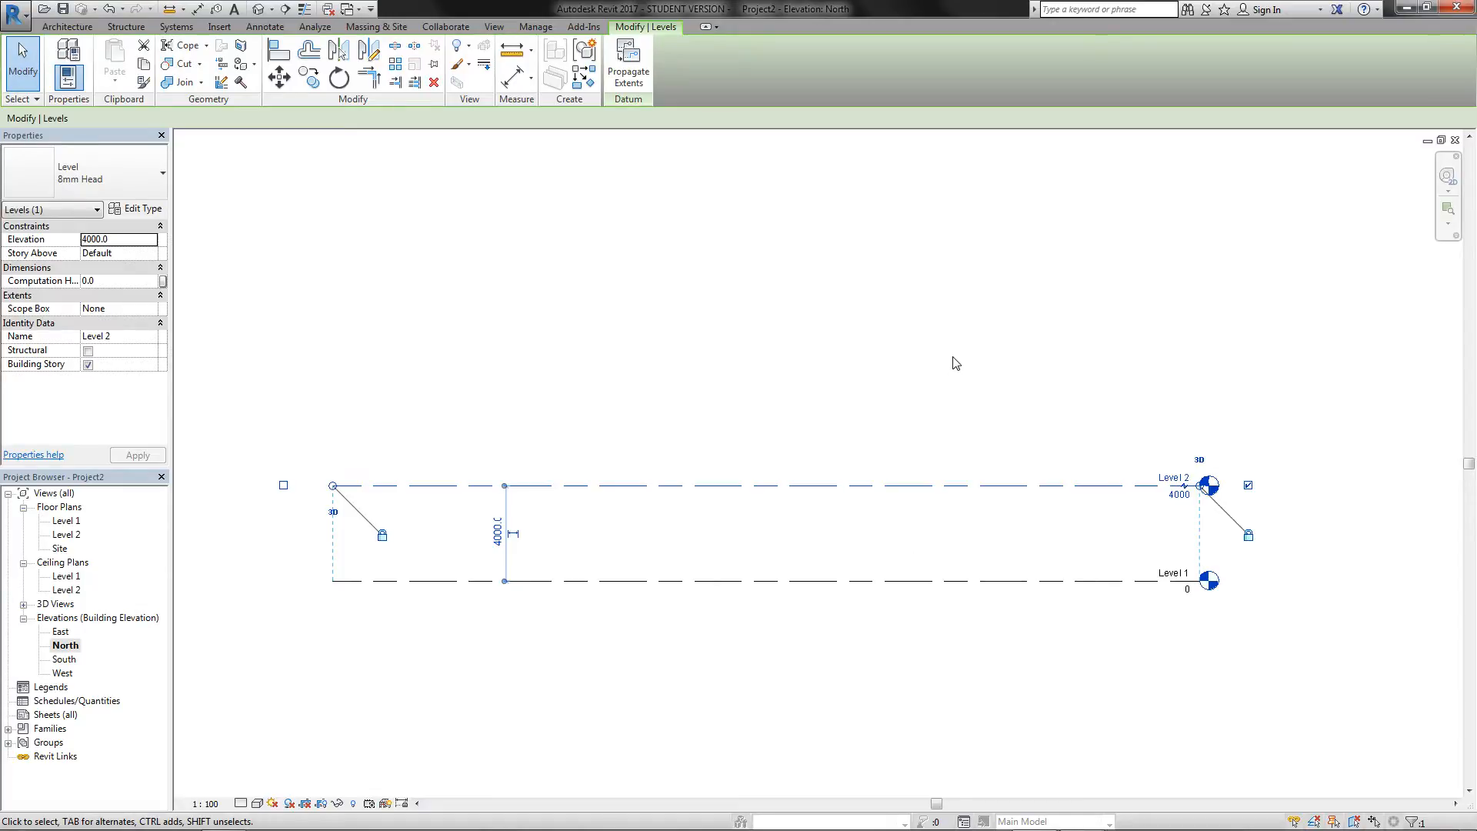
{"action": "left_click", "coordinate": [923, 396]}
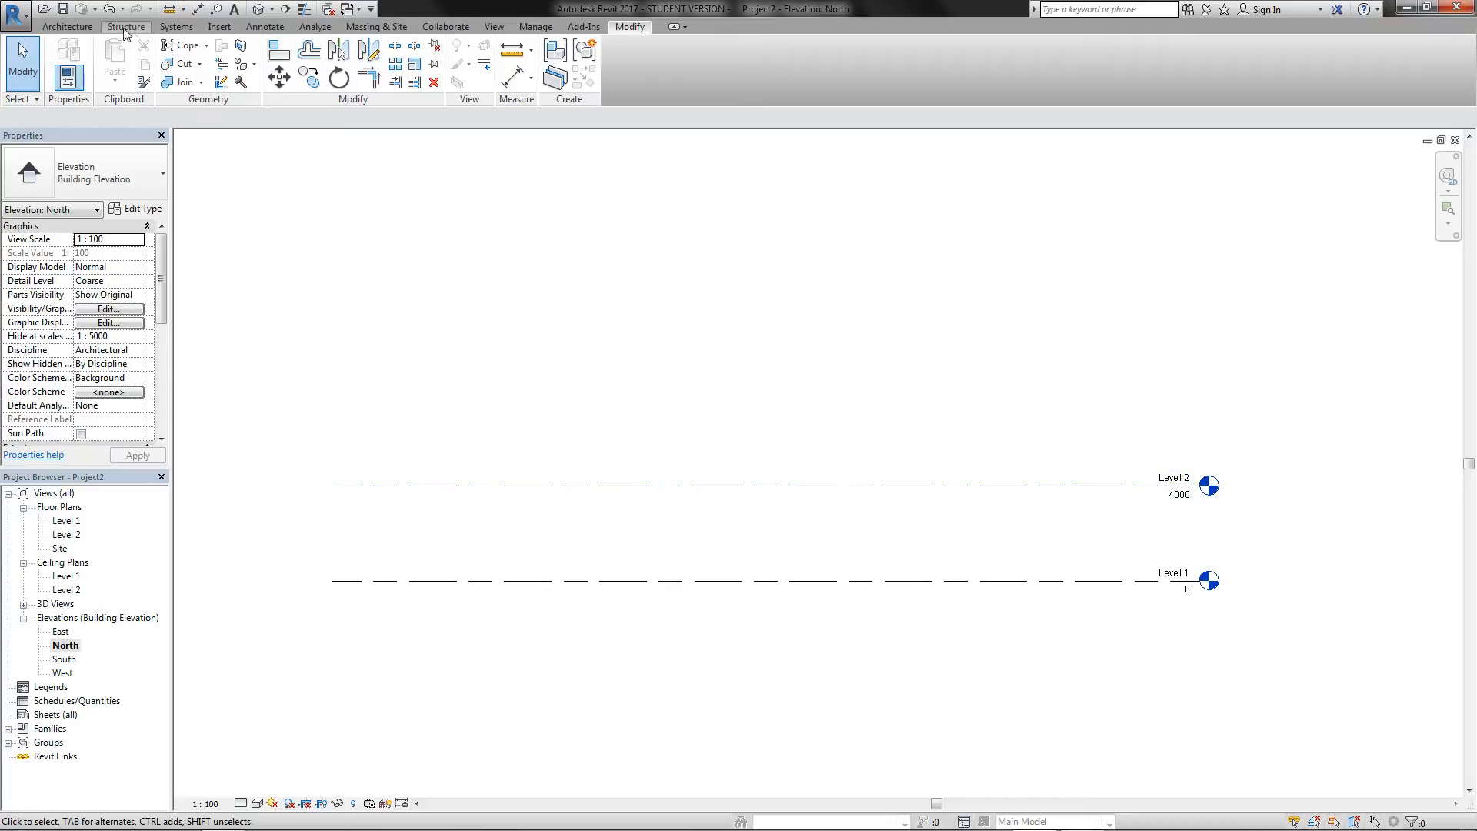
{"action": "left_click", "coordinate": [71, 28]}
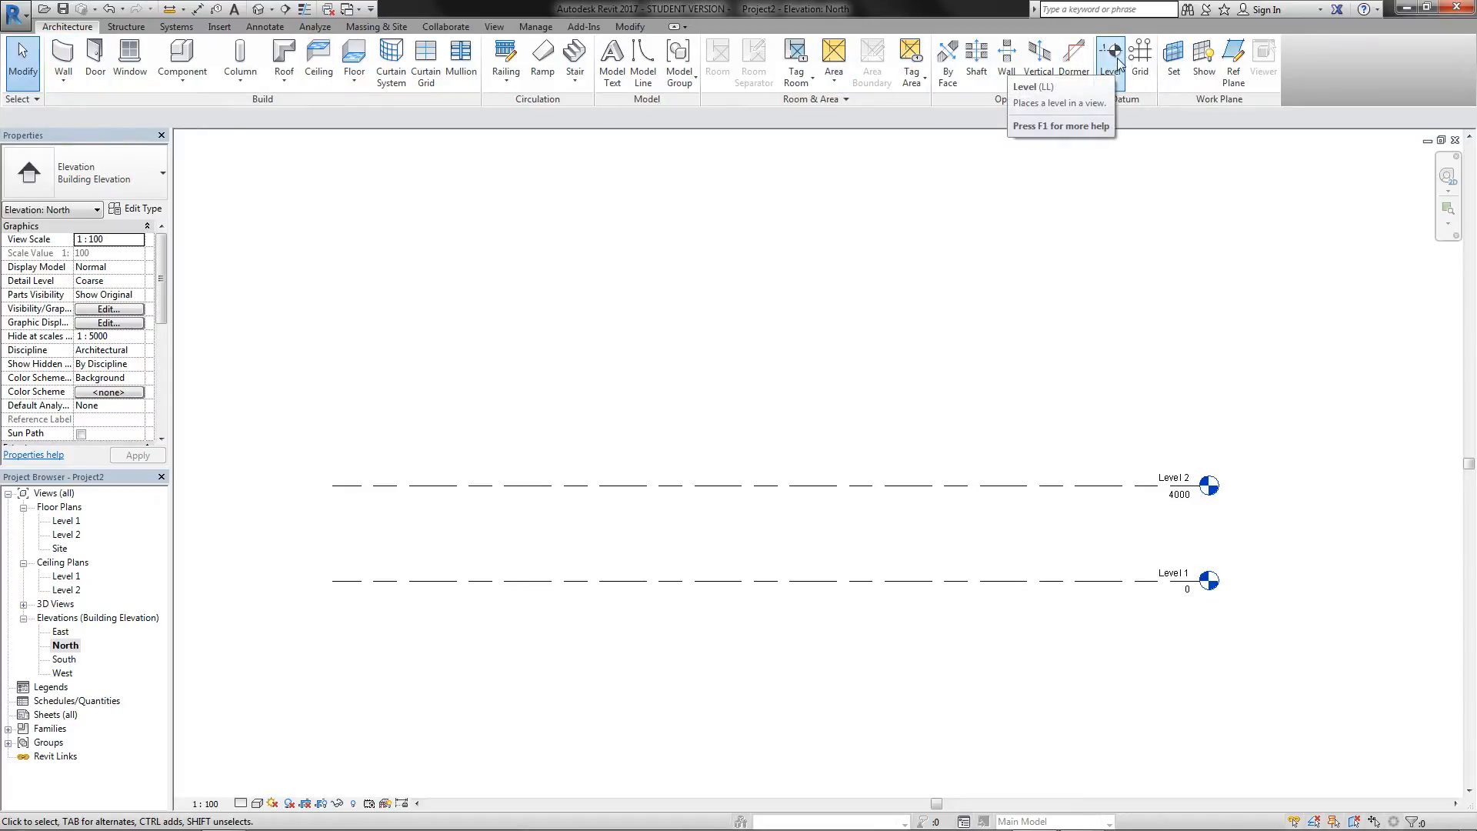
Step: Rename Level 1 to "my floor" in the North elevation and rename its corresponding views as well
{"action": "left_click", "coordinate": [1132, 493]}
{"action": "left_click", "coordinate": [1131, 583]}
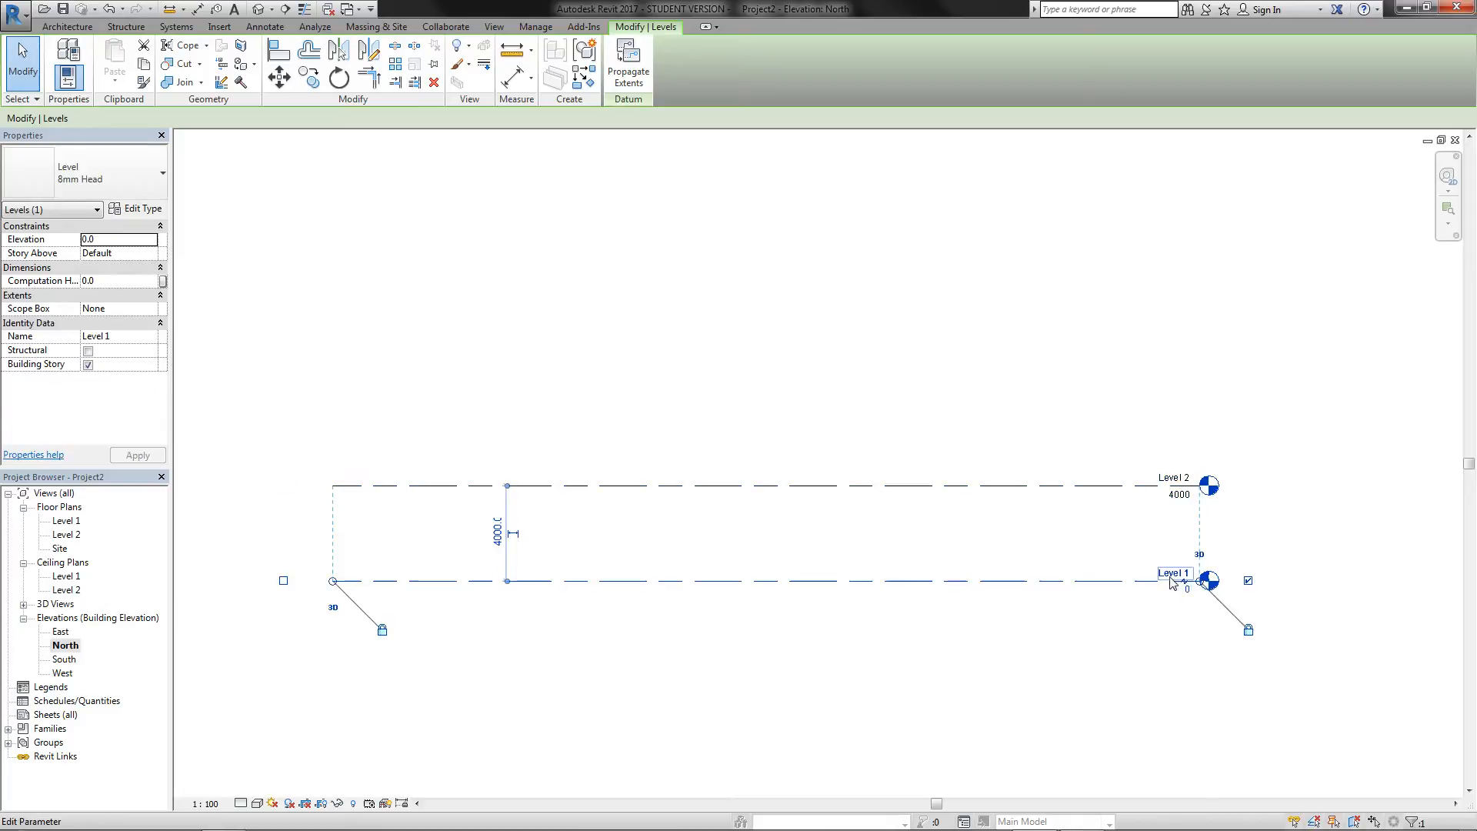
{"action": "left_click", "coordinate": [1170, 577]}
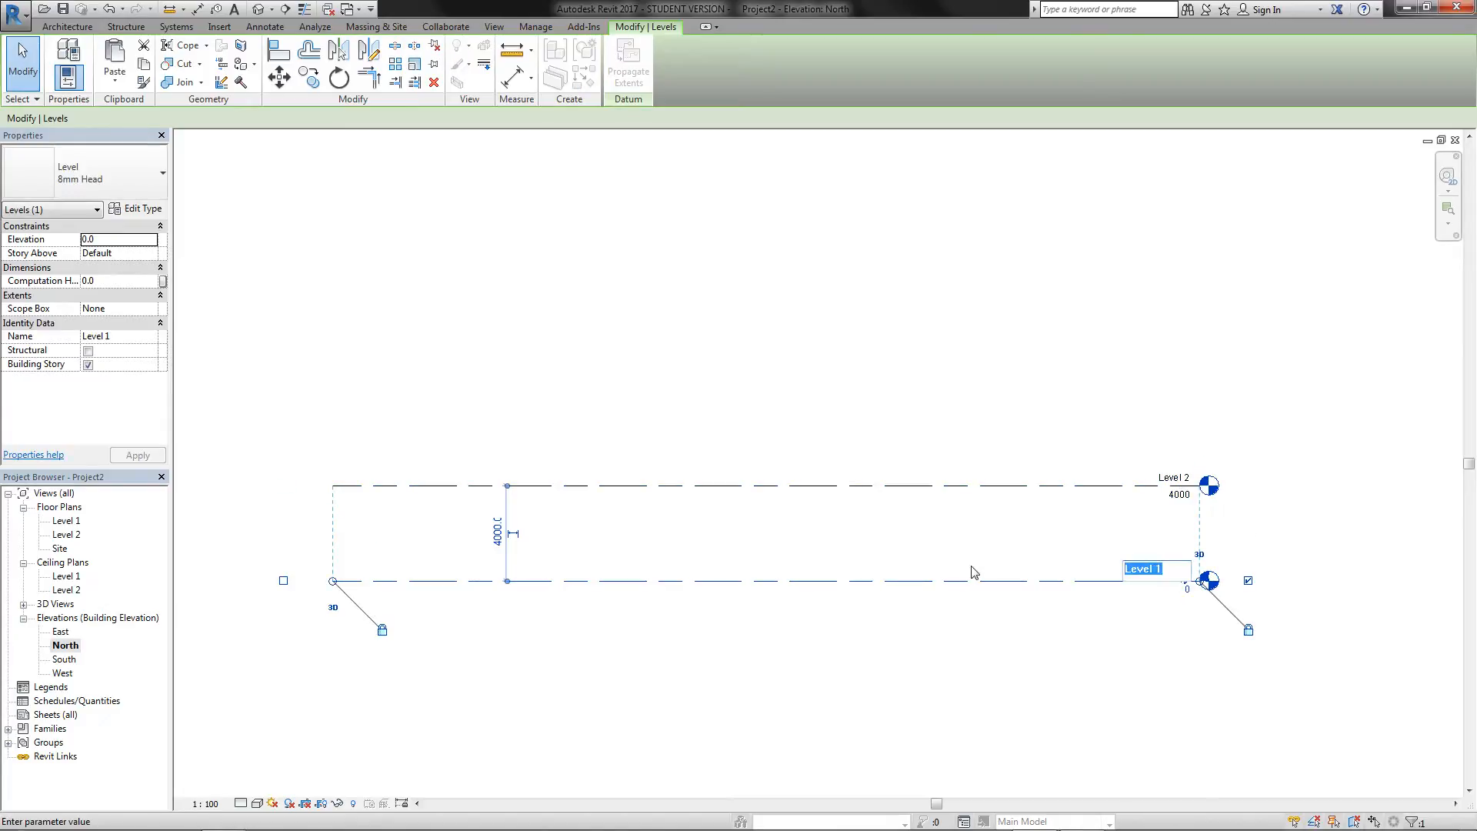
{"action": "type", "text": "my floor"}
{"action": "left_click", "coordinate": [1194, 665]}
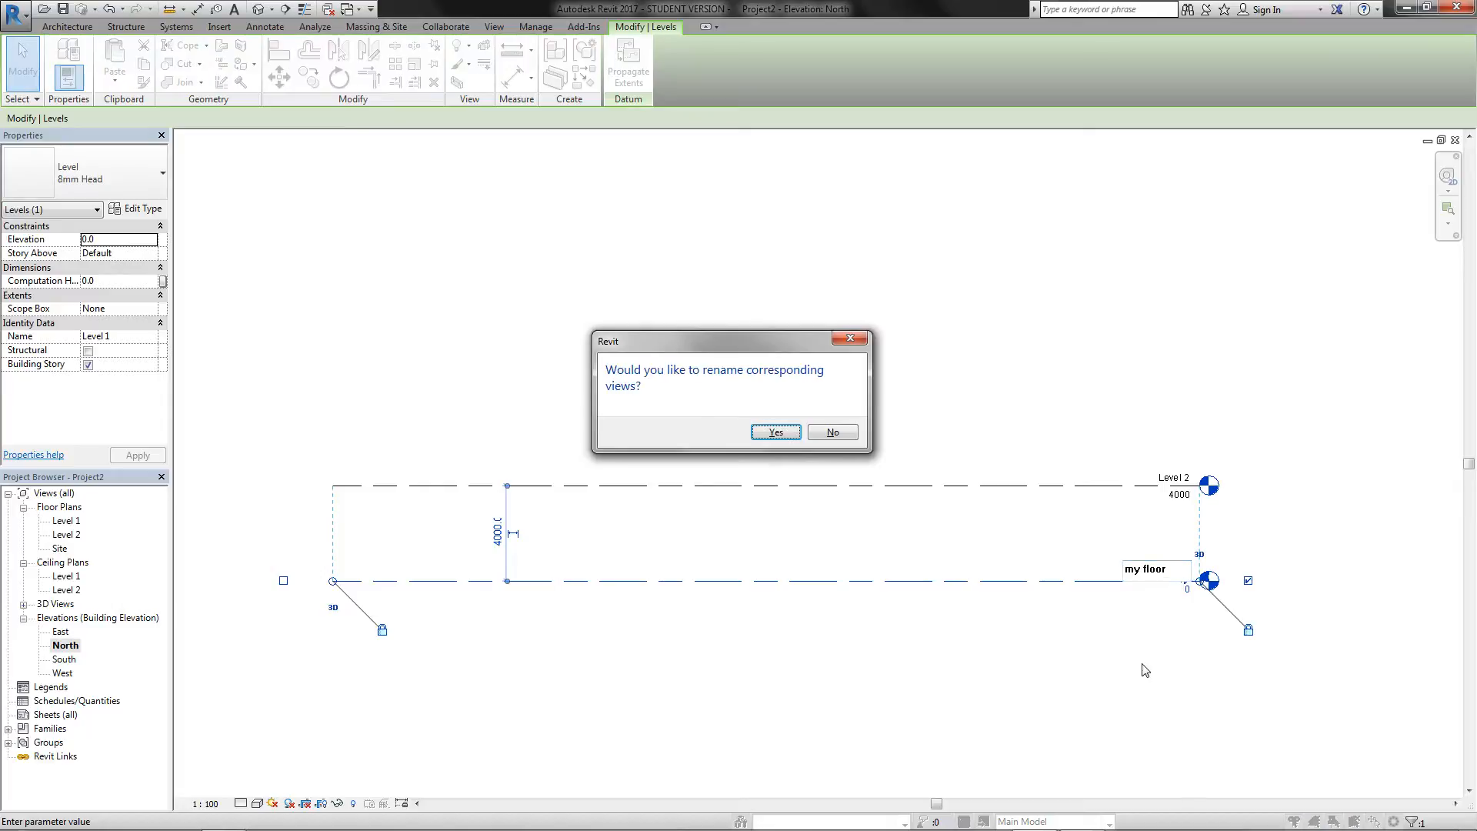
{"action": "left_click", "coordinate": [776, 433]}
Step: Rename Level 2 to "your floor" and rename its corresponding views as well
{"action": "double_click", "coordinate": [1186, 474]}
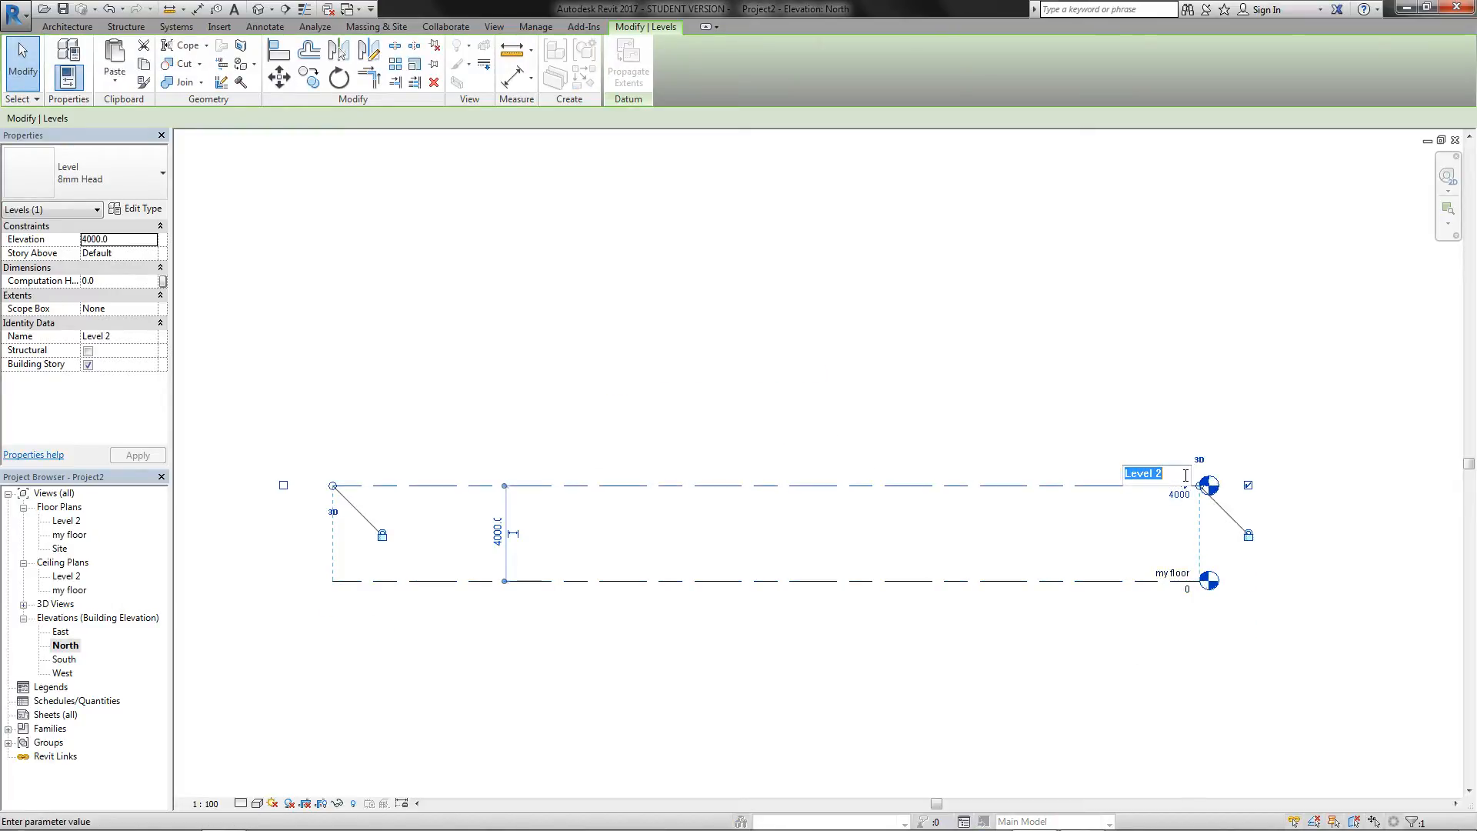
{"action": "type", "text": "your floor"}
{"action": "key", "text": "Return"}
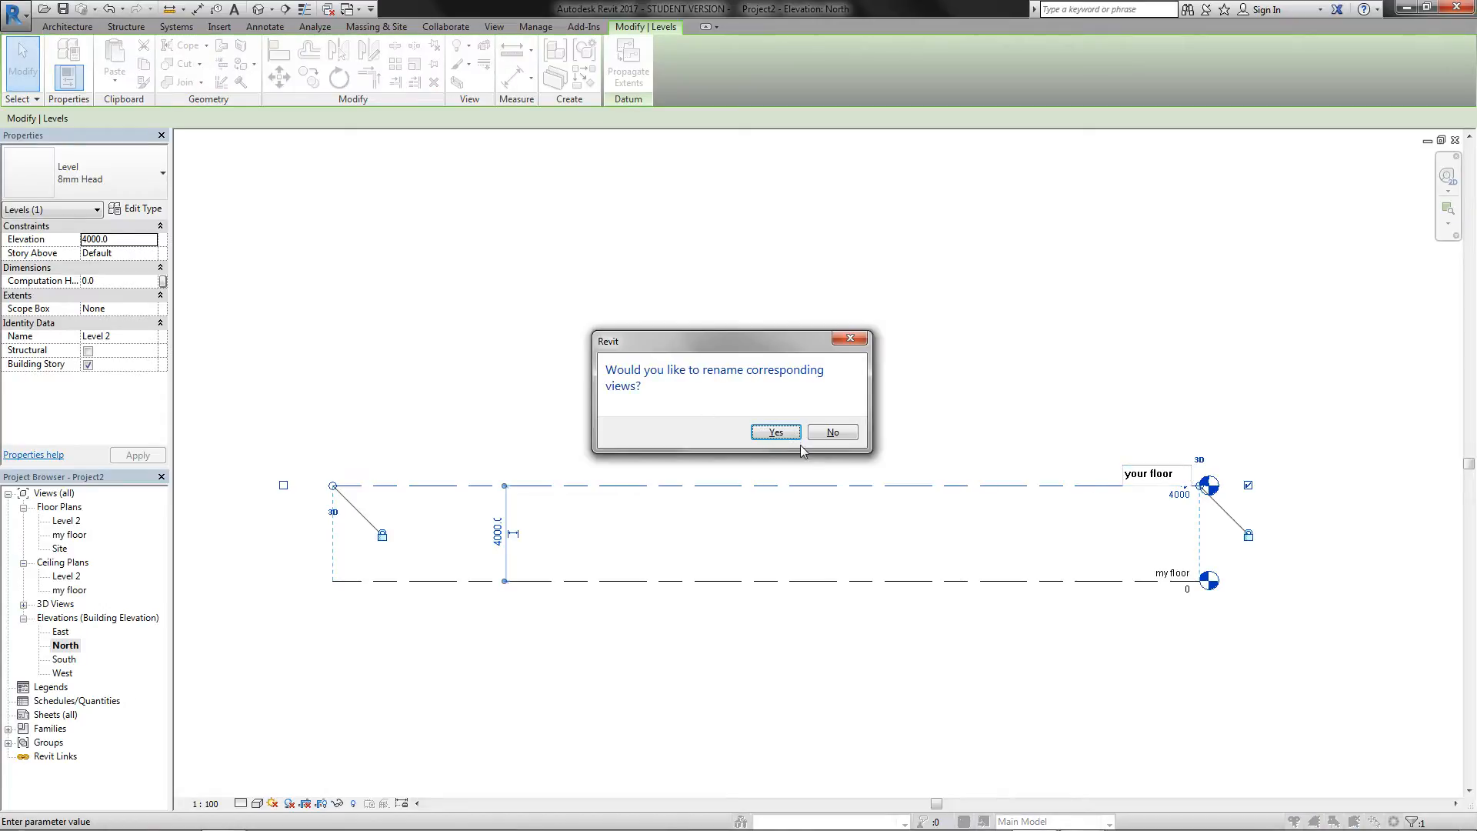
{"action": "left_click", "coordinate": [777, 433]}
Step: Set the elevation of the "your floor" level to 3000
{"action": "left_click", "coordinate": [1144, 500]}
{"action": "left_click", "coordinate": [1147, 491]}
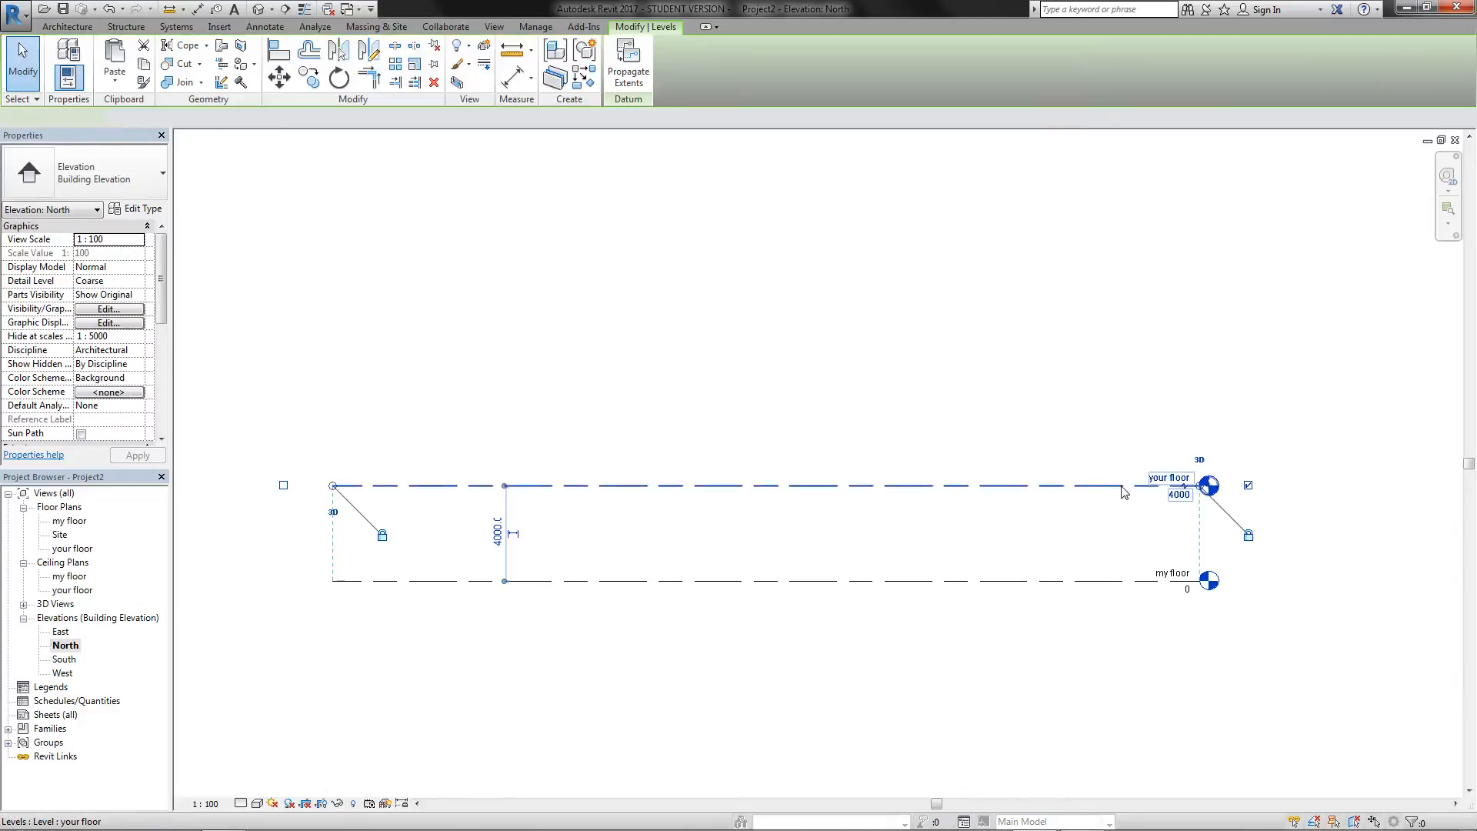
{"action": "left_click", "coordinate": [1181, 495]}
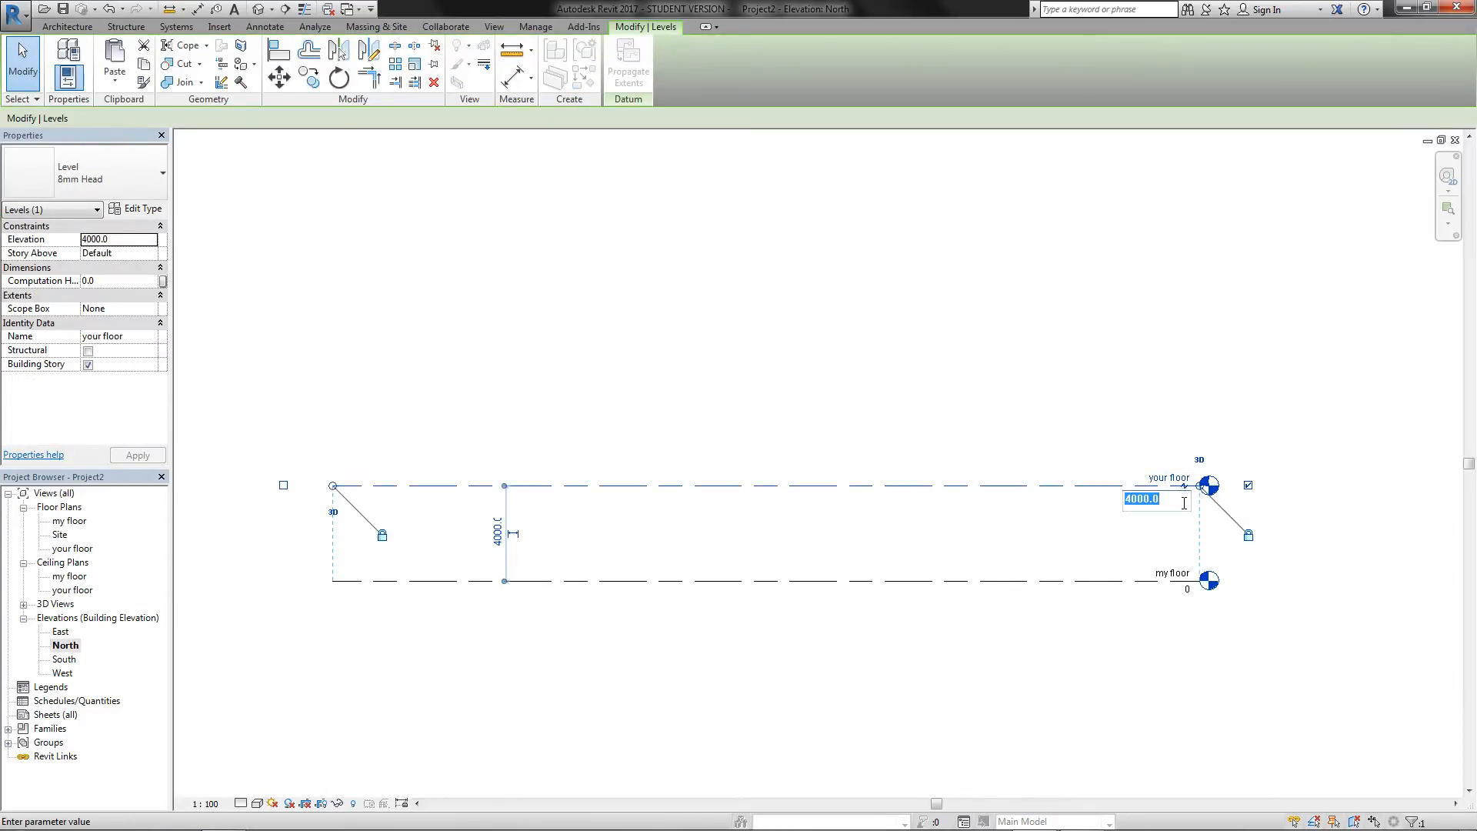
{"action": "type", "text": "3000"}
{"action": "key", "text": "Return"}
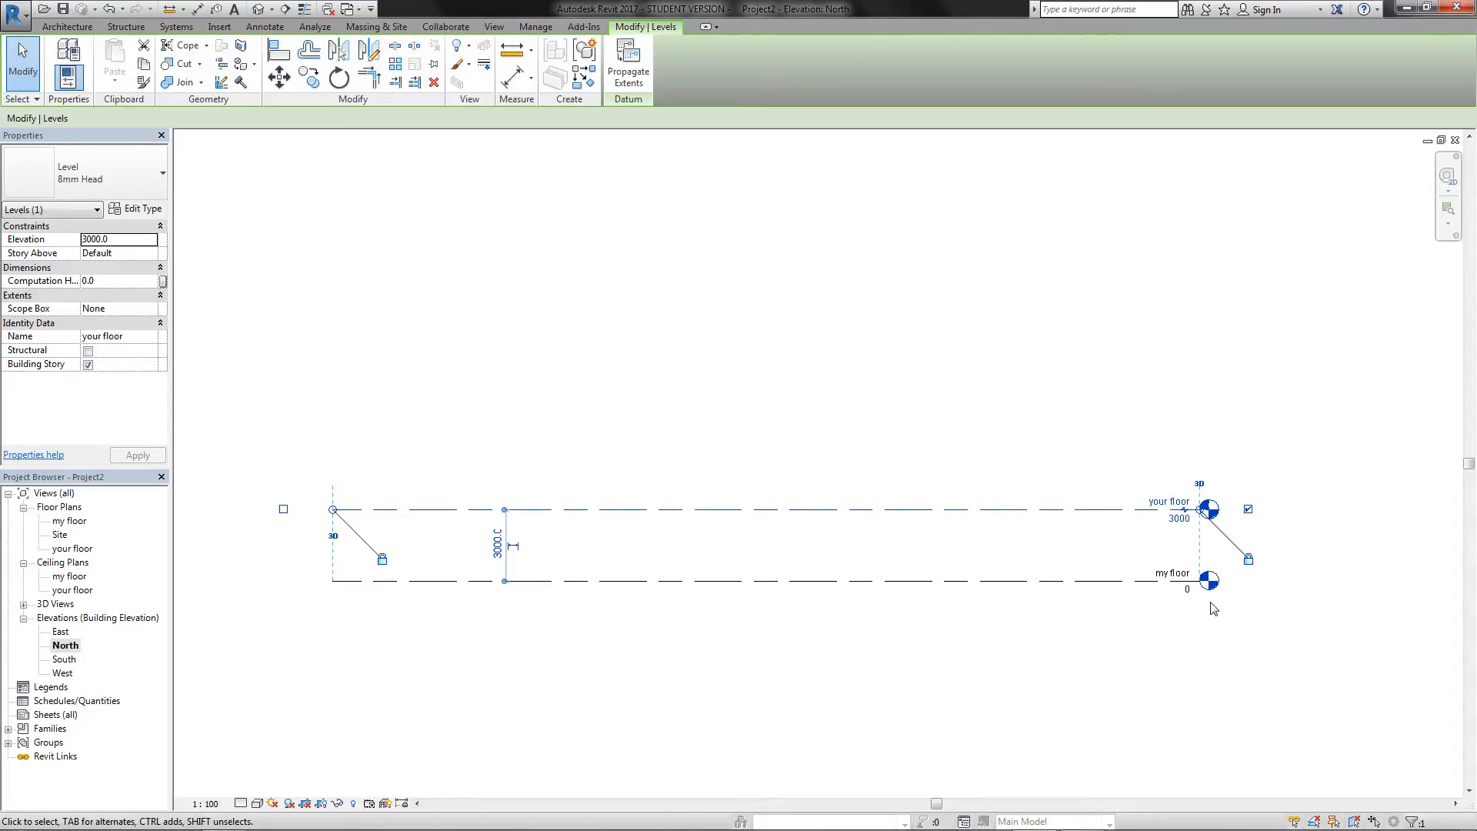
{"action": "scroll", "coordinate": [1213, 608], "scroll_direction": "up", "scroll_amount": 3}
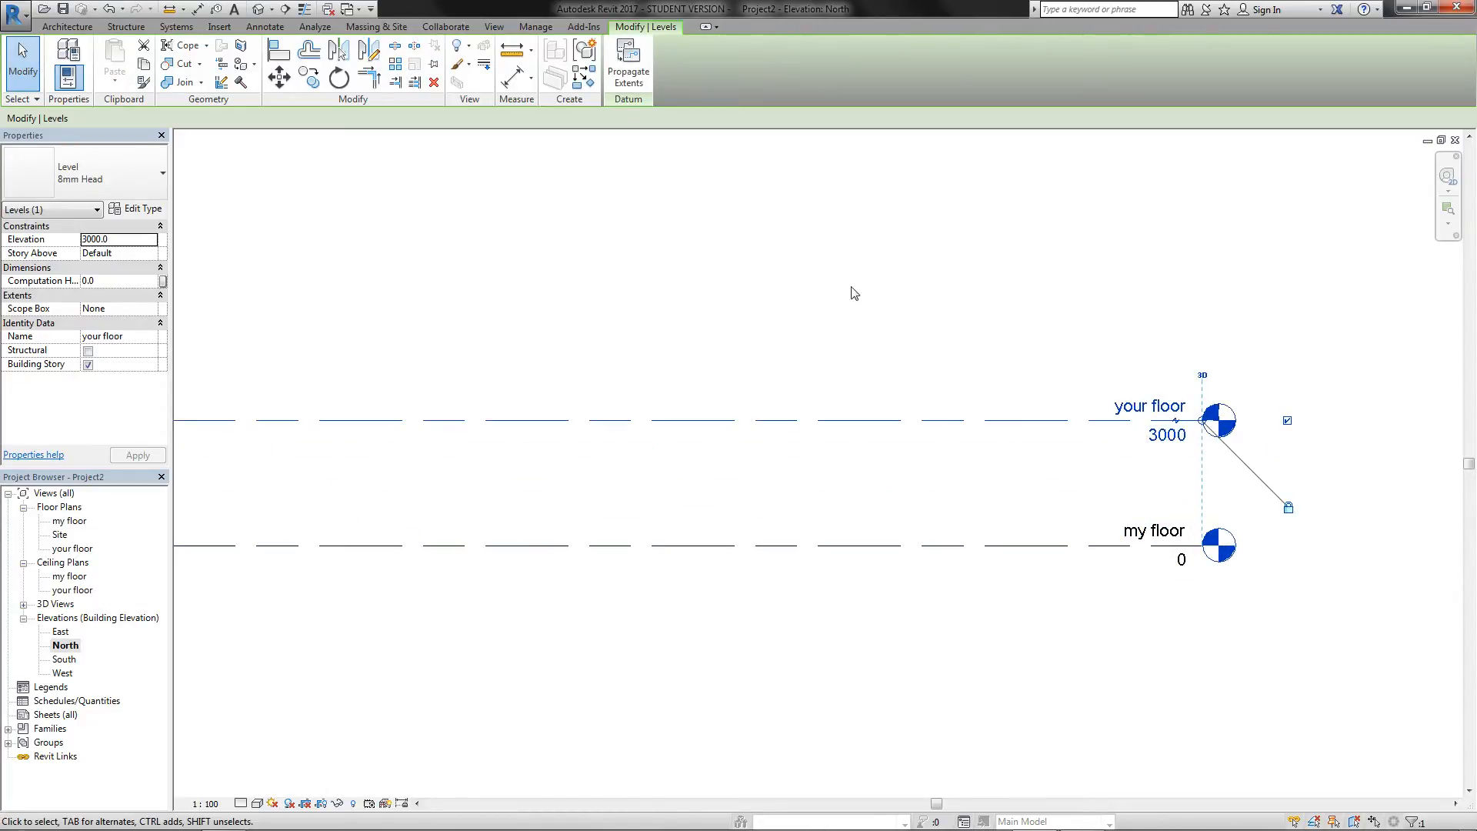
{"action": "left_click", "coordinate": [854, 293]}
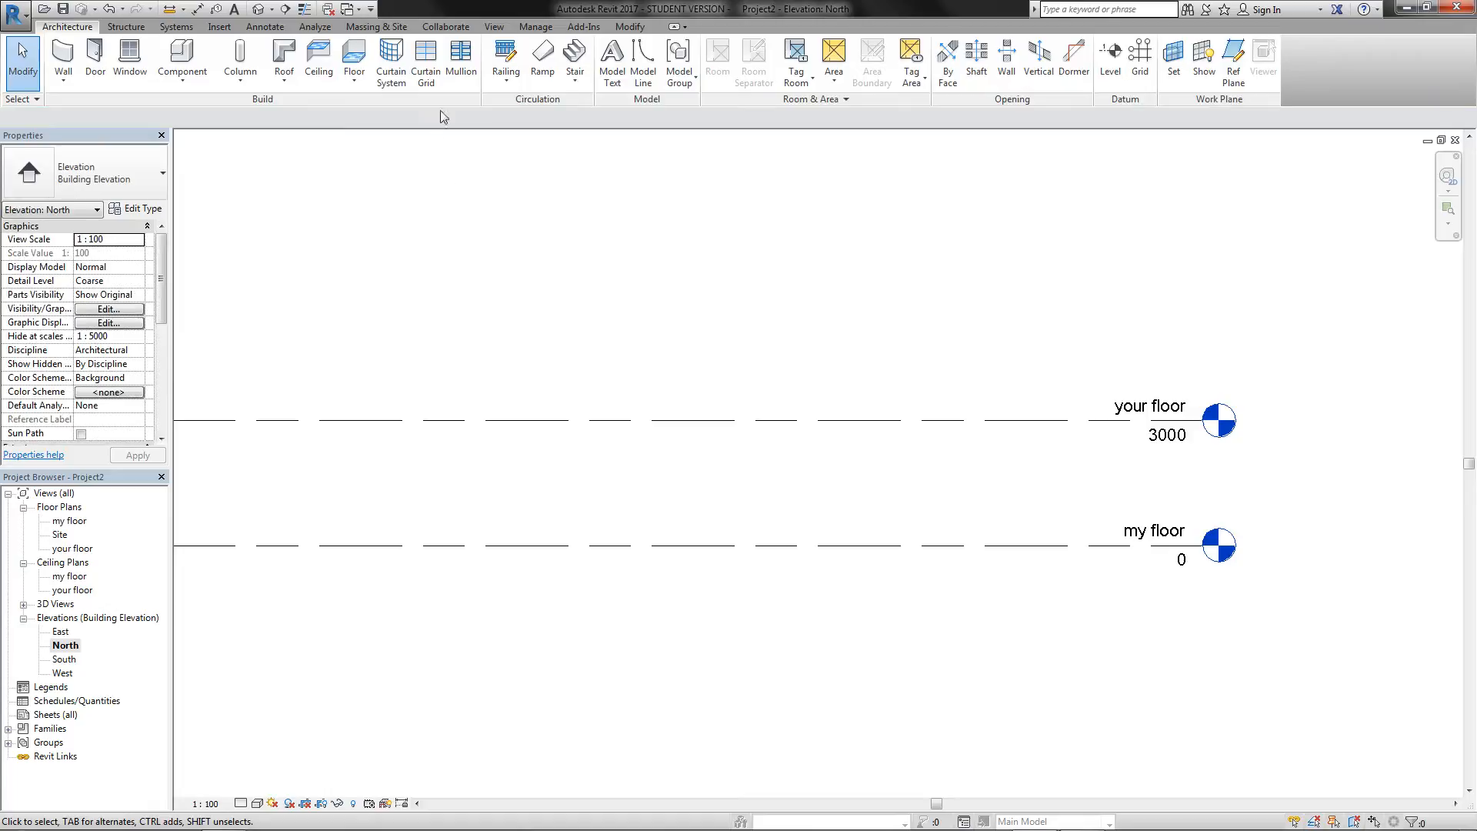
Step: Place a short new level 4000 above "your floor", beyond the right ends of the existing level lines
{"action": "left_click", "coordinate": [1111, 60]}
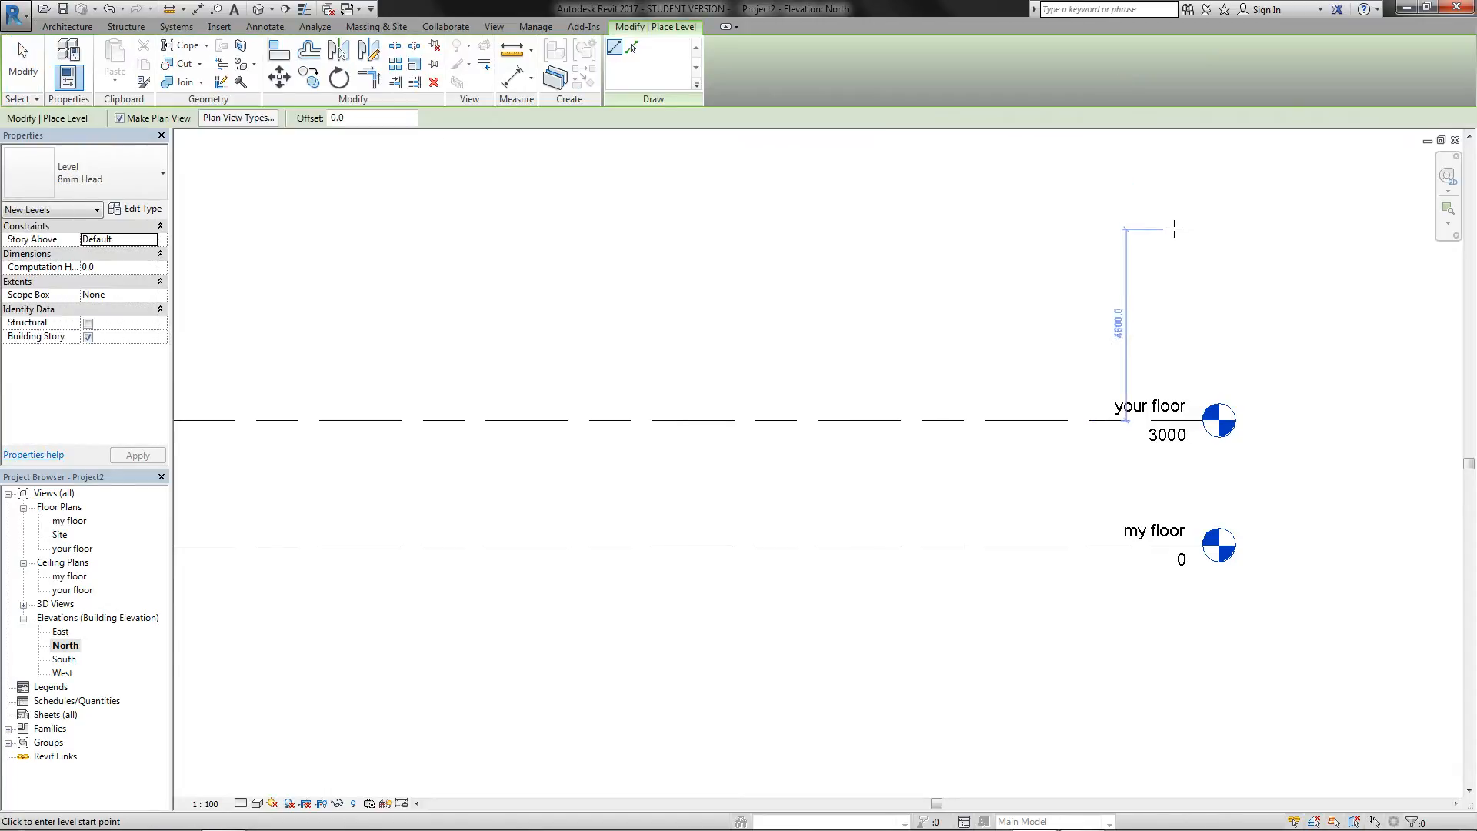
{"action": "left_click", "coordinate": [1254, 253]}
{"action": "scroll", "coordinate": [737, 285], "scroll_direction": "down", "scroll_amount": 1}
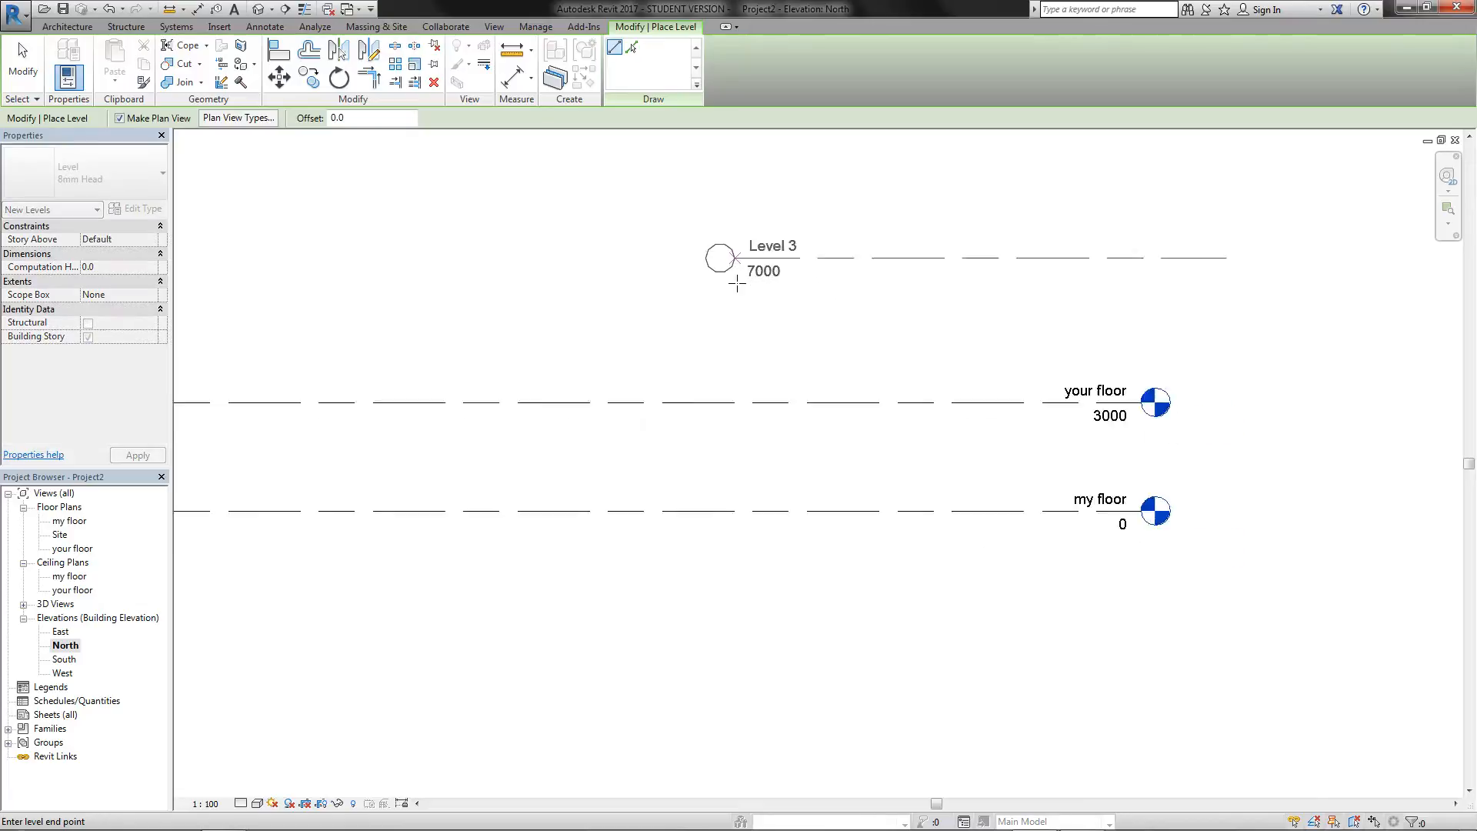
{"action": "scroll", "coordinate": [739, 286], "scroll_direction": "down", "scroll_amount": 2}
{"action": "left_click", "coordinate": [1090, 275]}
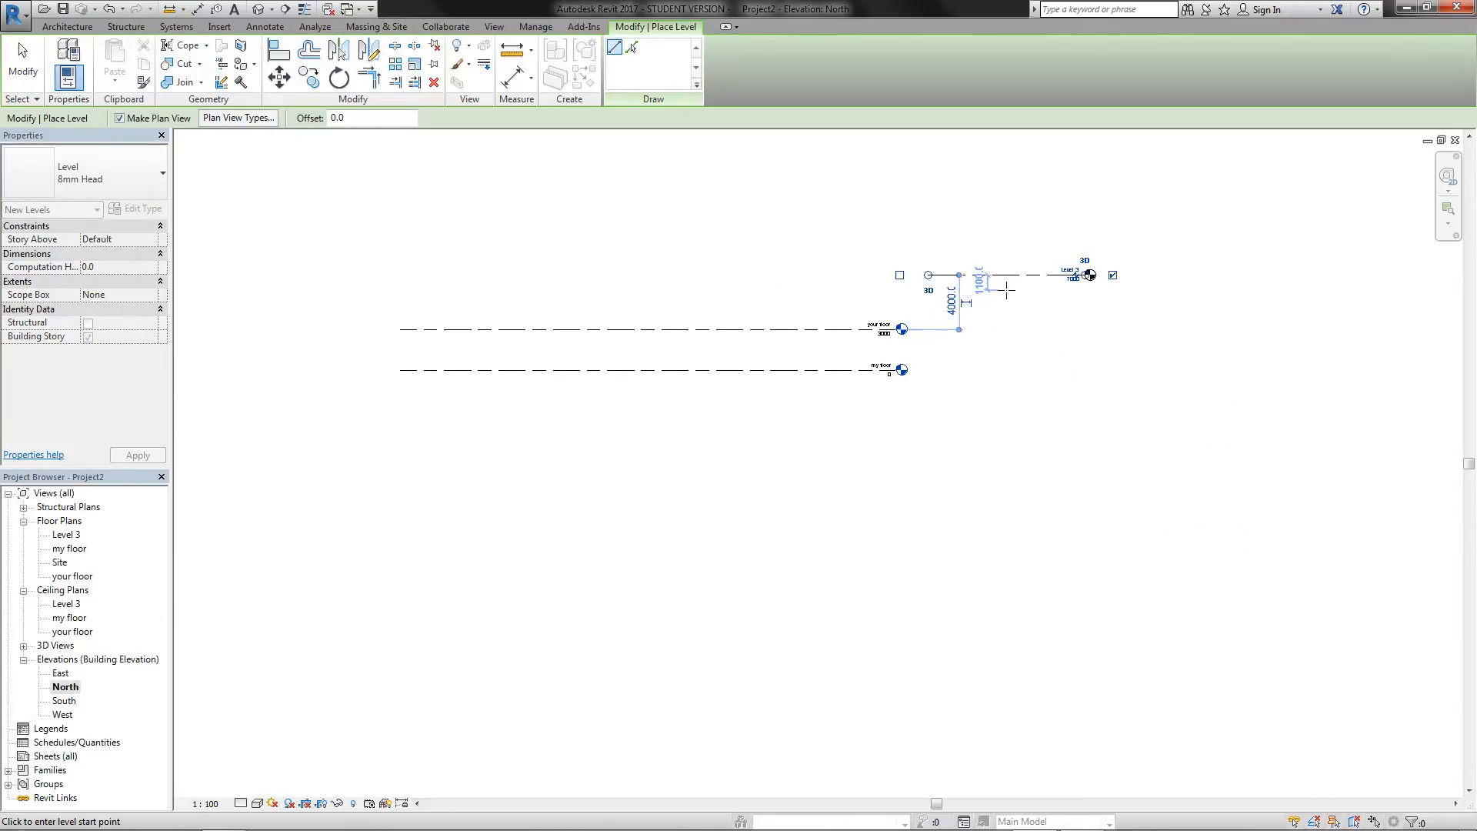
{"action": "scroll", "coordinate": [1007, 291], "scroll_direction": "up", "scroll_amount": 2}
{"action": "key", "text": "Escape"}
{"action": "key", "text": "Escape"}
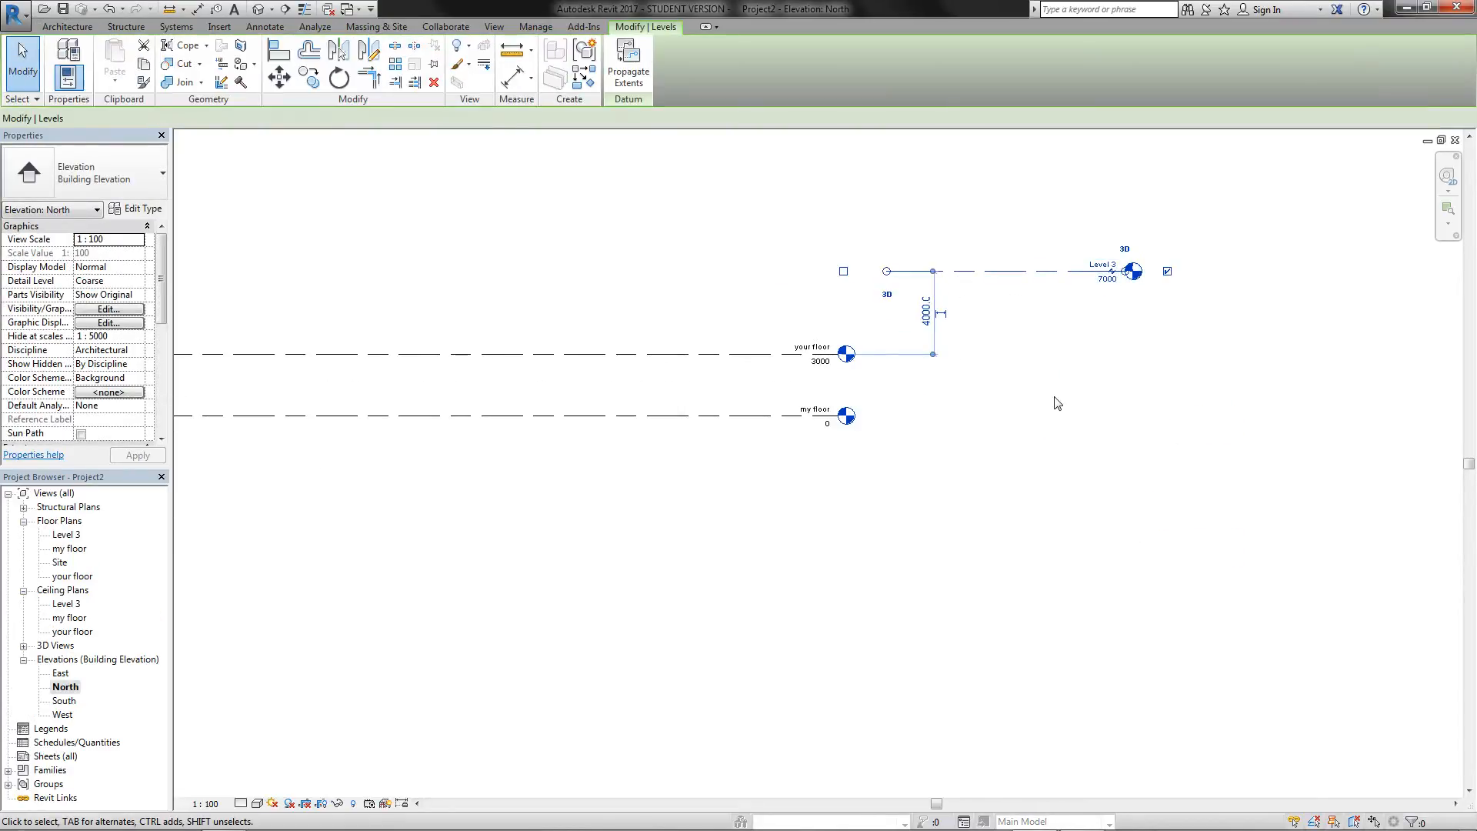
Step: Move the Level 3 line back over the lower levels, to about 3500 above "your floor"
{"action": "middle_click_drag", "start_coordinate": [1057, 404], "coordinate": [1332, 468]}
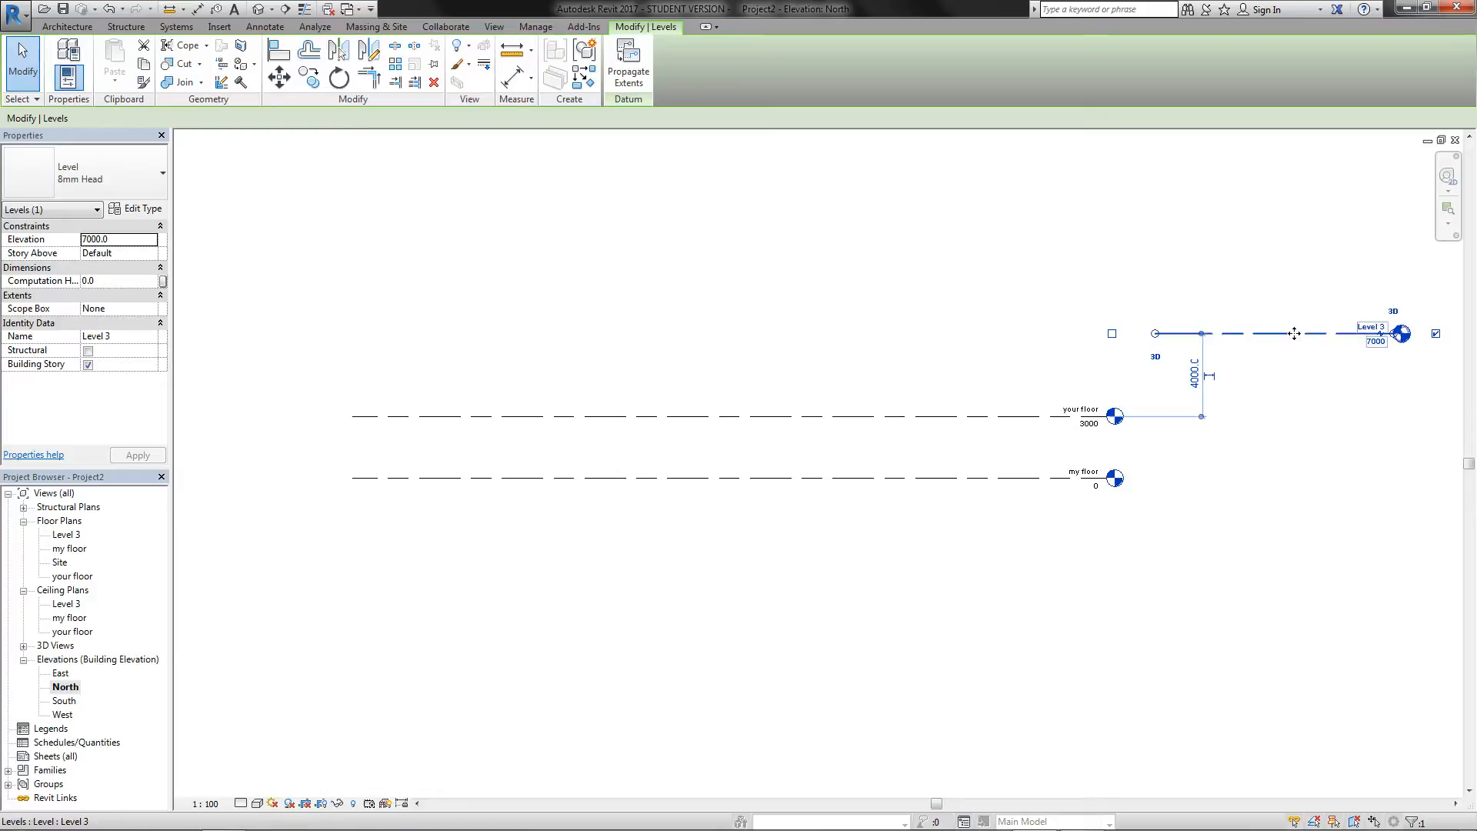
{"action": "left_click_drag", "start_coordinate": [1295, 333], "coordinate": [1060, 341]}
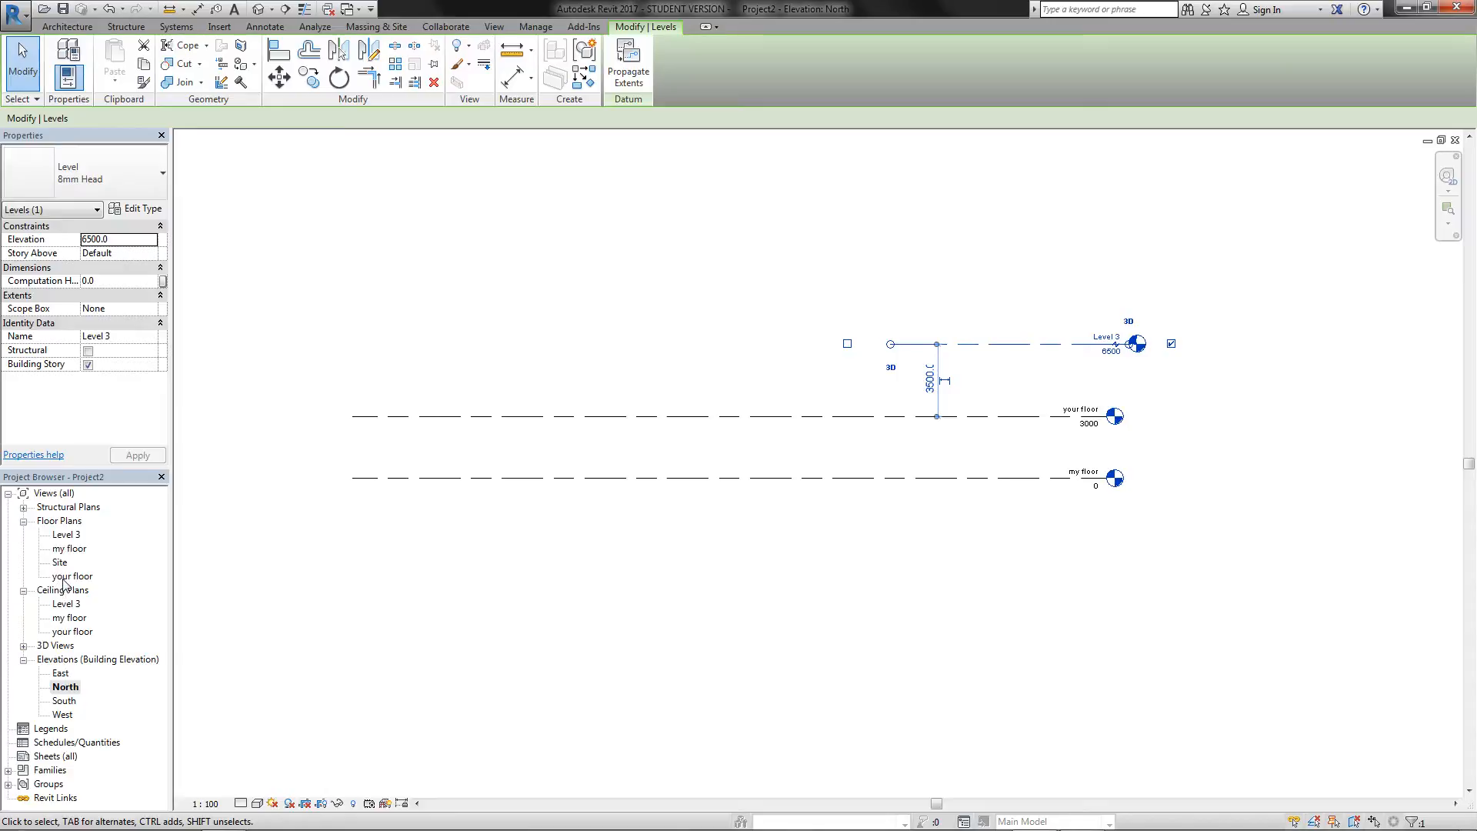
{"action": "left_click", "coordinate": [66, 534]}
Step: Extend the left end of the Level 3 line to align with the left ends of the two lower levels
{"action": "left_click_drag", "start_coordinate": [890, 344], "coordinate": [352, 391]}
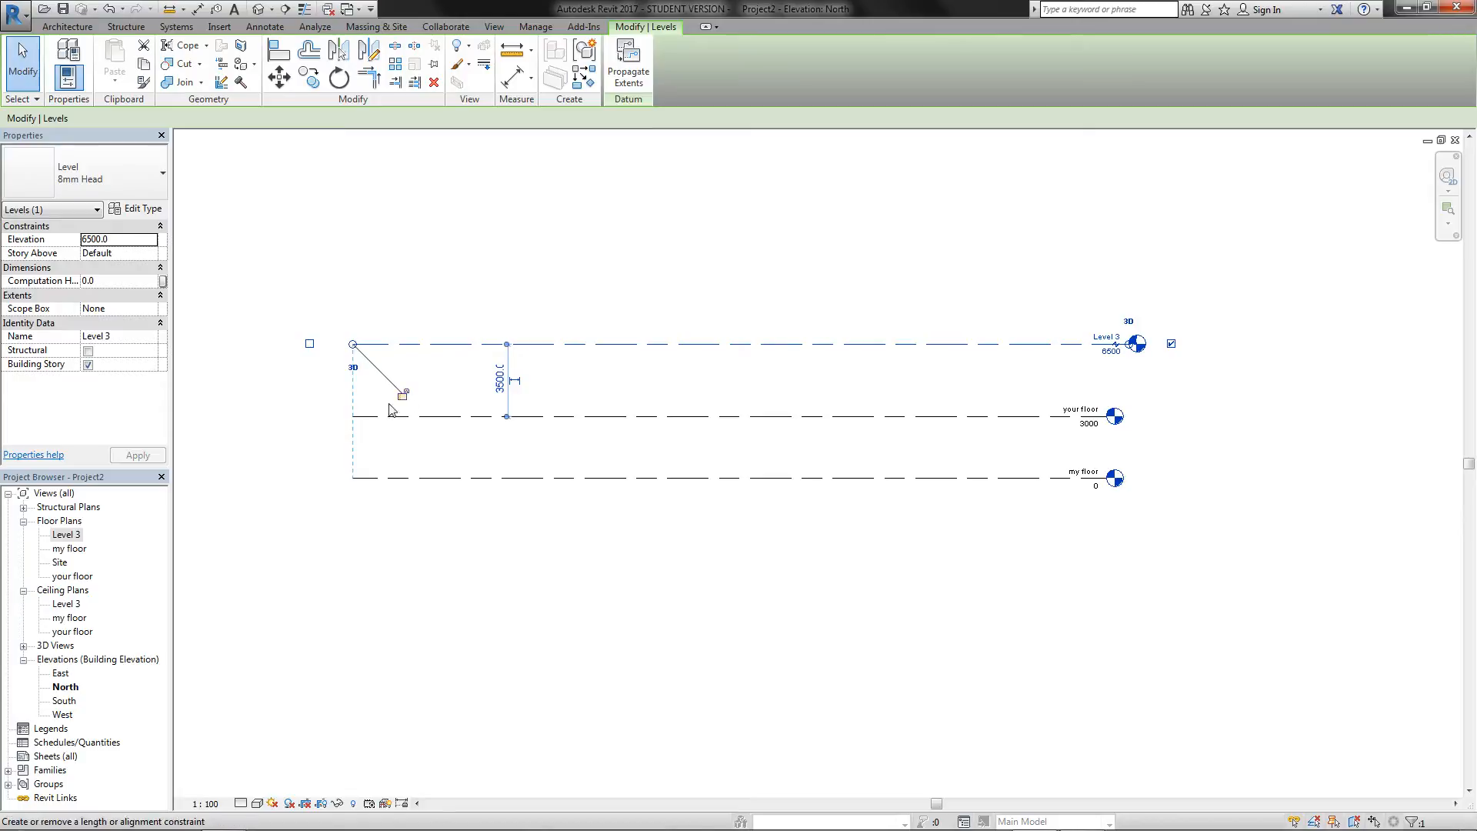
{"action": "left_click", "coordinate": [322, 524]}
{"action": "left_click", "coordinate": [379, 346]}
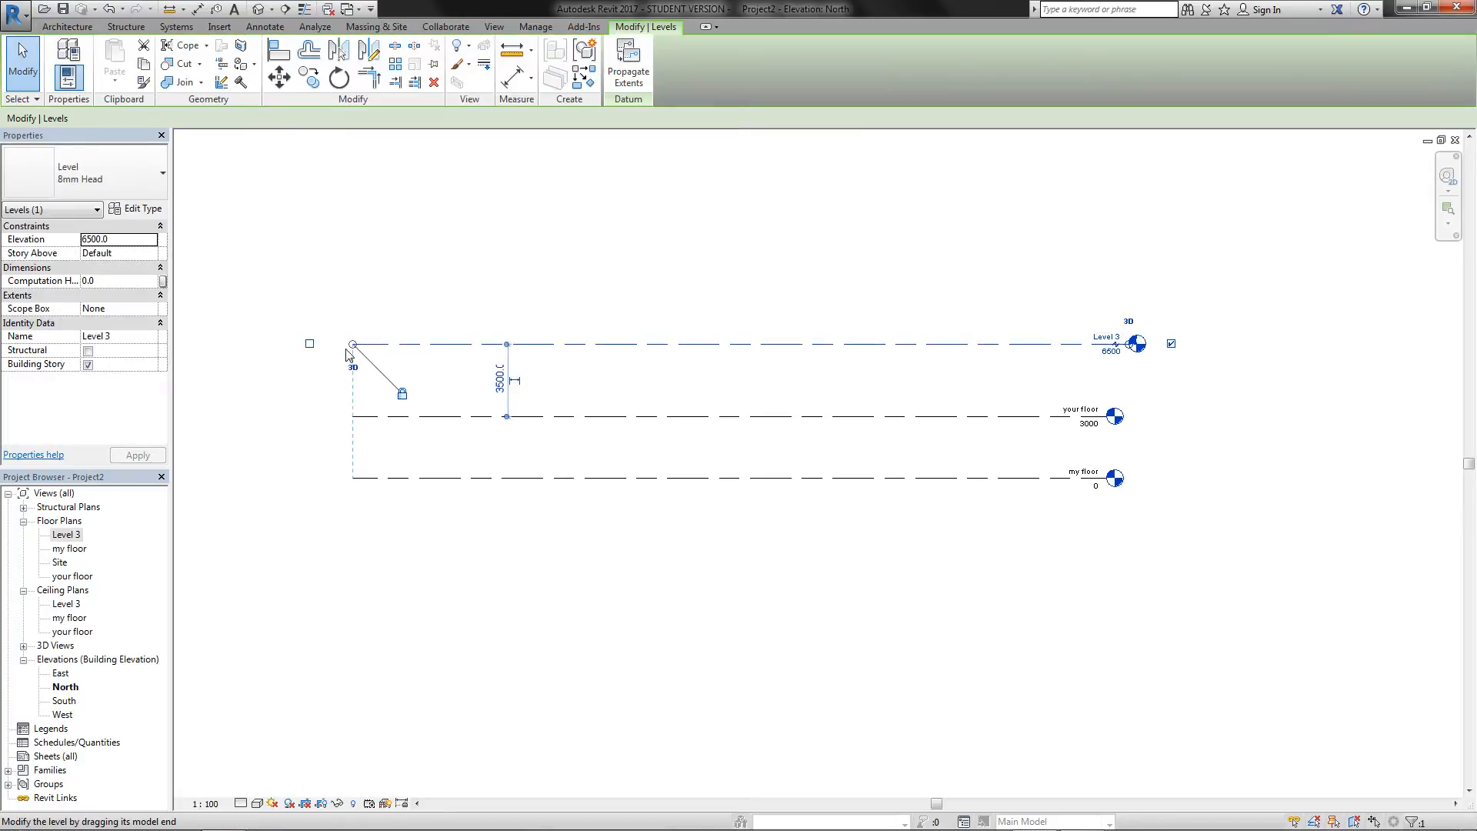
{"action": "mouse_move", "coordinate": [354, 345]}
{"action": "left_mouse_down"}
{"action": "mouse_move", "coordinate": [306, 347]}
{"action": "mouse_move", "coordinate": [408, 350]}
{"action": "mouse_move", "coordinate": [267, 348]}
{"action": "mouse_move", "coordinate": [334, 353]}
{"action": "left_mouse_up"}
{"action": "scroll", "coordinate": [1129, 385], "scroll_direction": "up", "scroll_amount": 3}
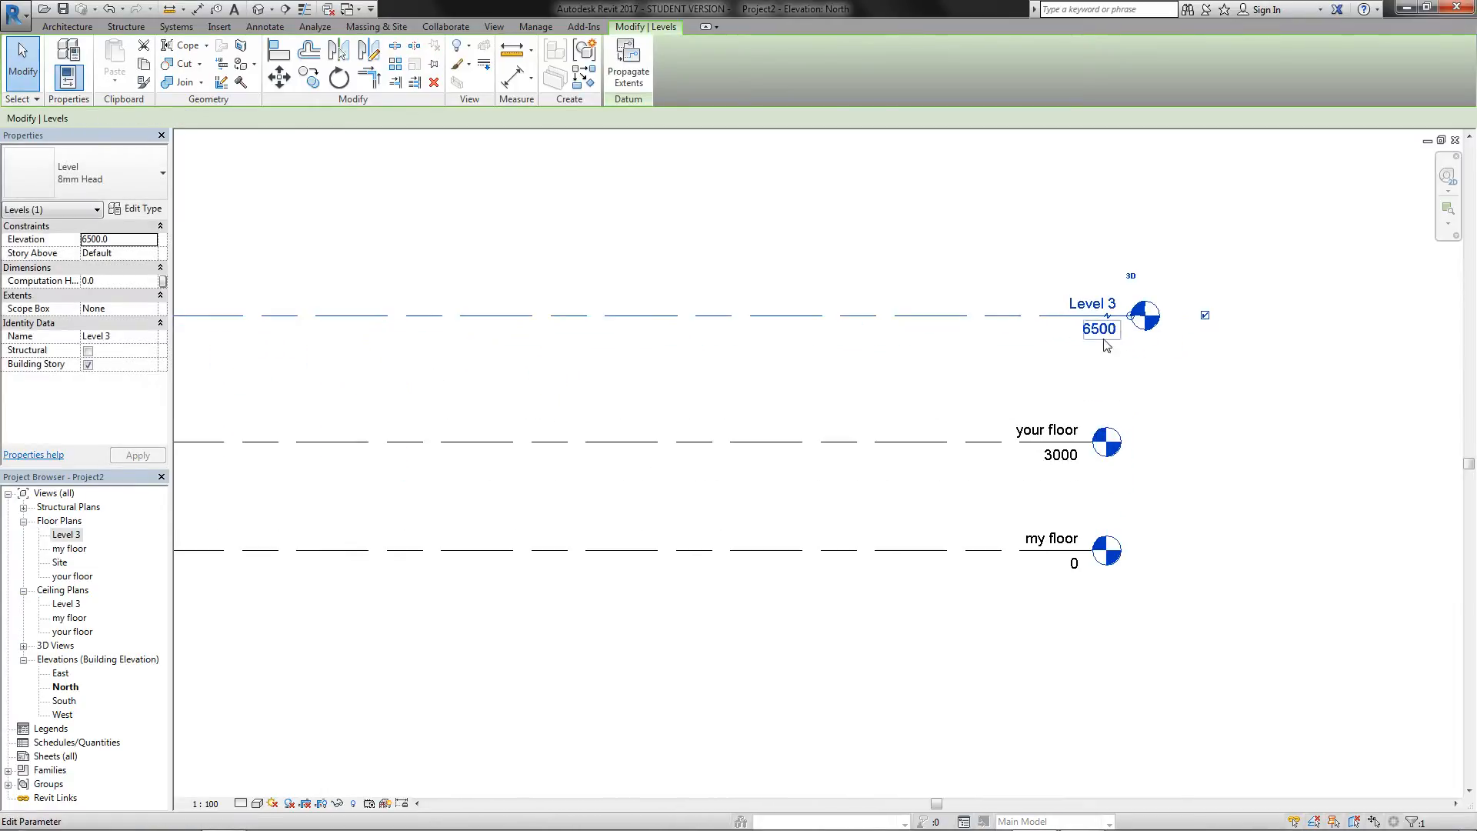
Step: Shorten the Level 3 line so its level head aligns with the heads of the two levels below
{"action": "left_click", "coordinate": [278, 52]}
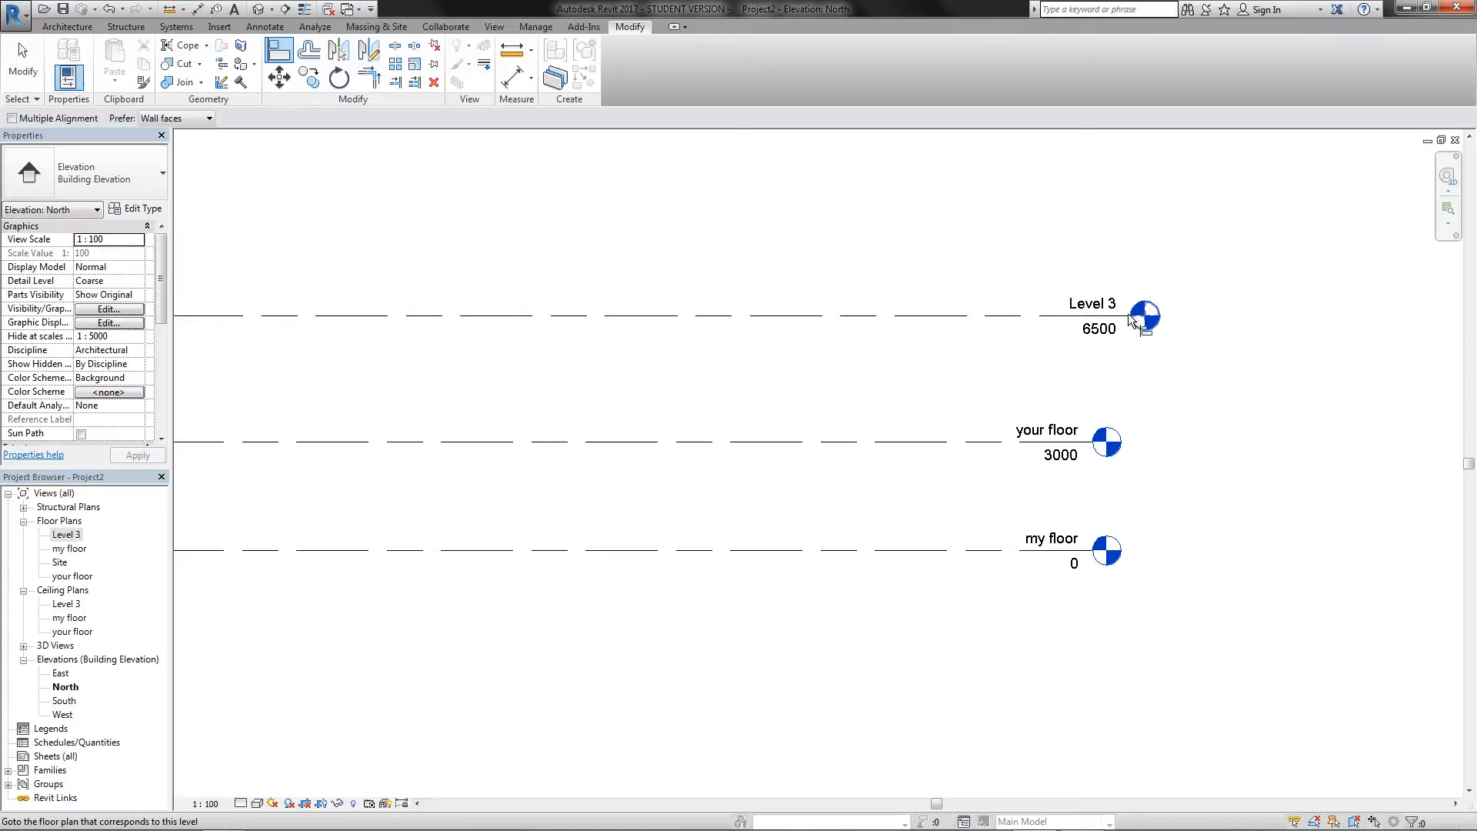
{"action": "key", "text": "Escape"}
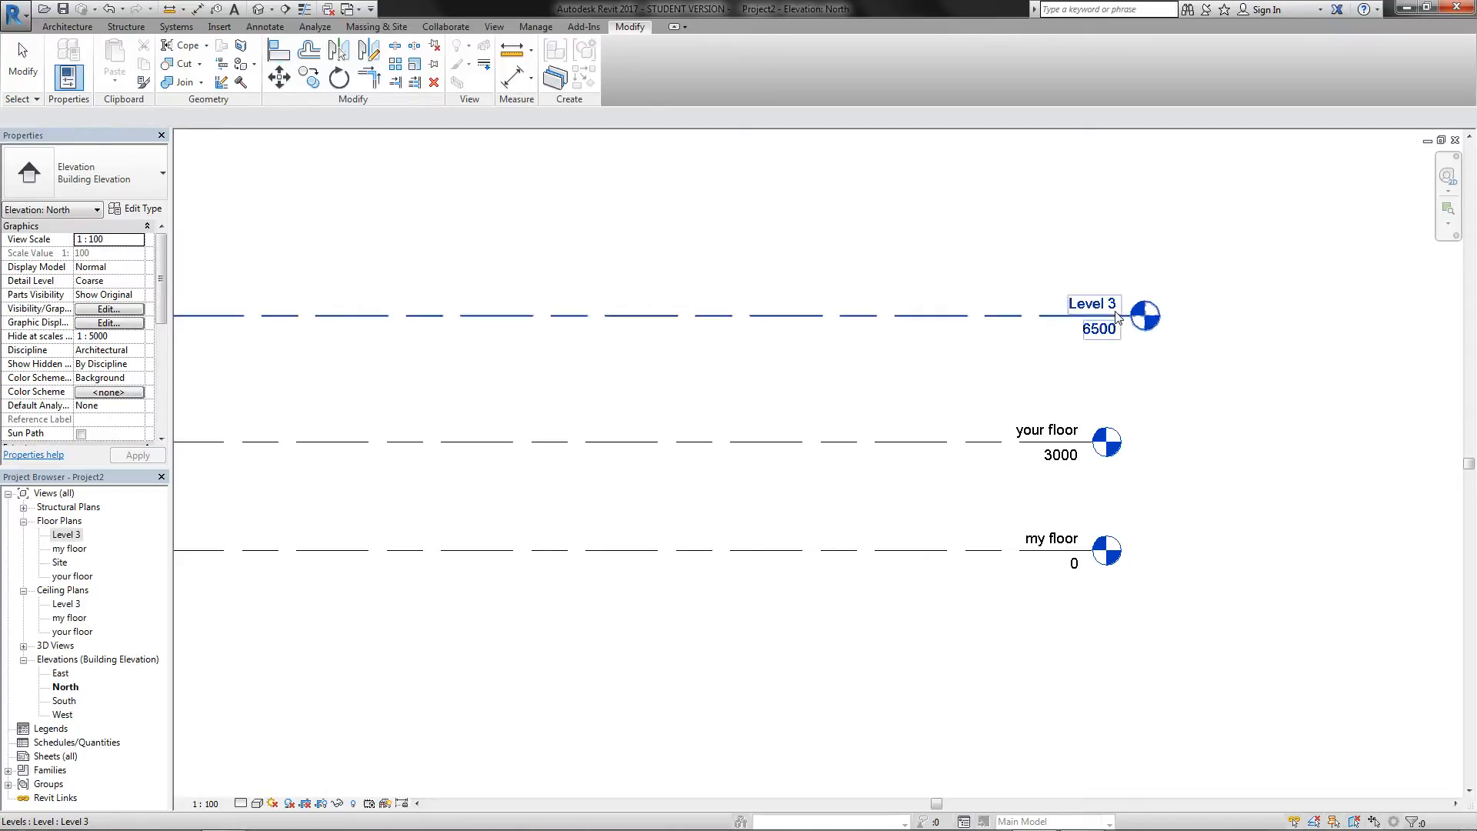
{"action": "left_click", "coordinate": [1133, 318]}
{"action": "left_click_drag", "start_coordinate": [1133, 318], "coordinate": [1093, 316]}
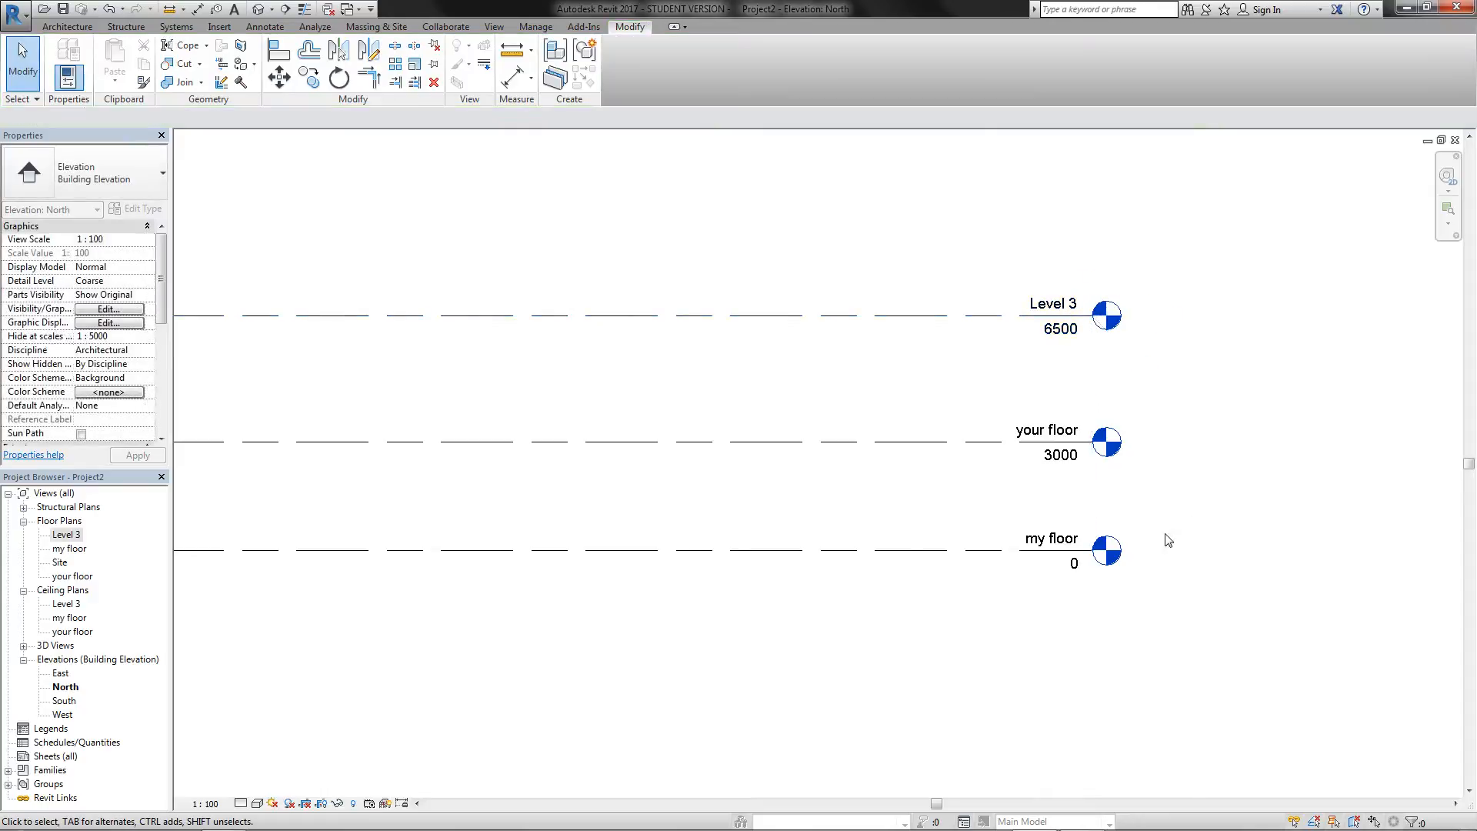
Step: Set the elevation of Level 3 to 5000
{"action": "scroll", "coordinate": [1146, 539], "scroll_direction": "down", "scroll_amount": 2}
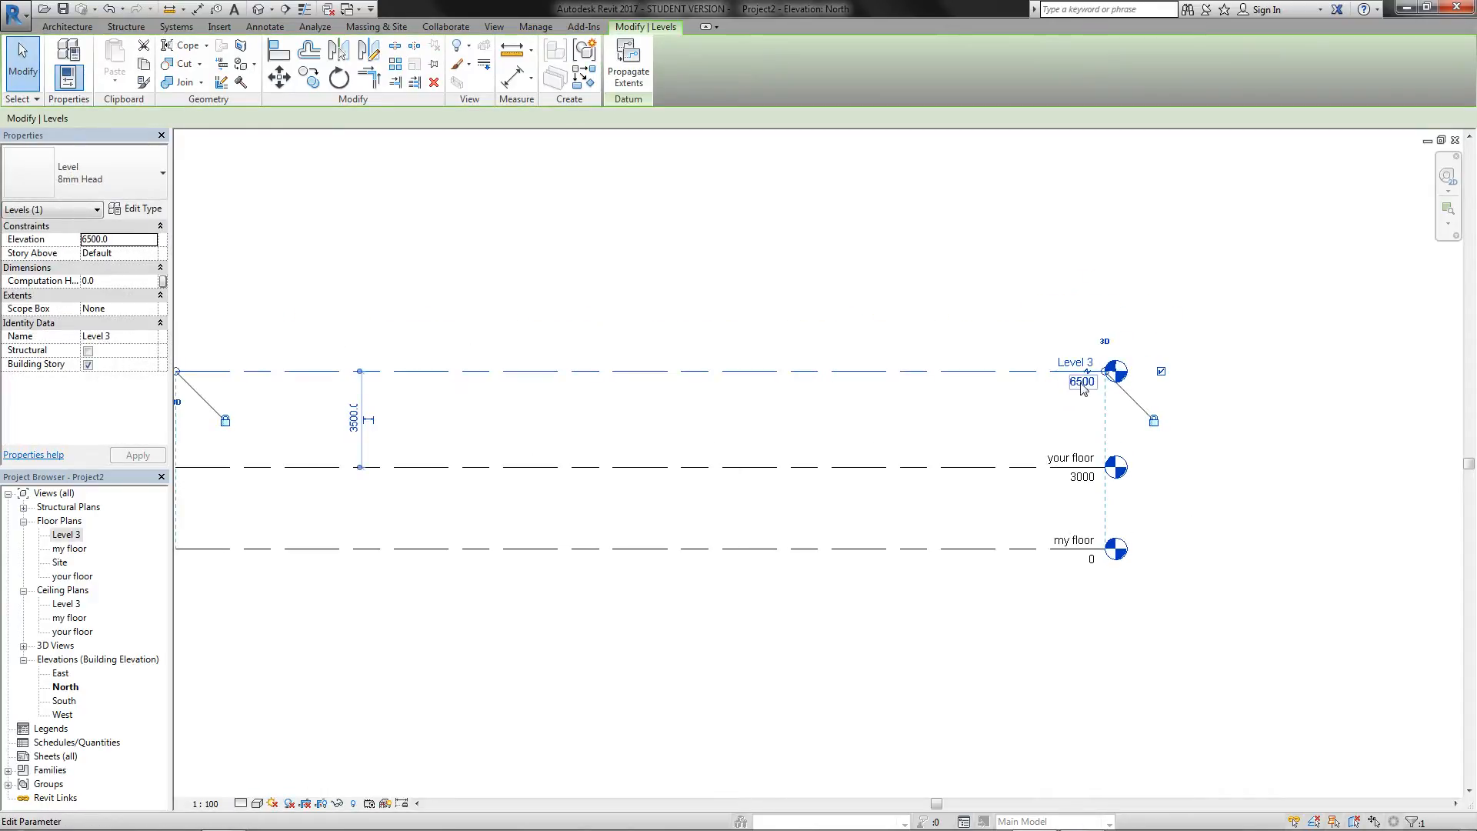
{"action": "left_click", "coordinate": [1080, 383]}
{"action": "type", "text": "5000"}
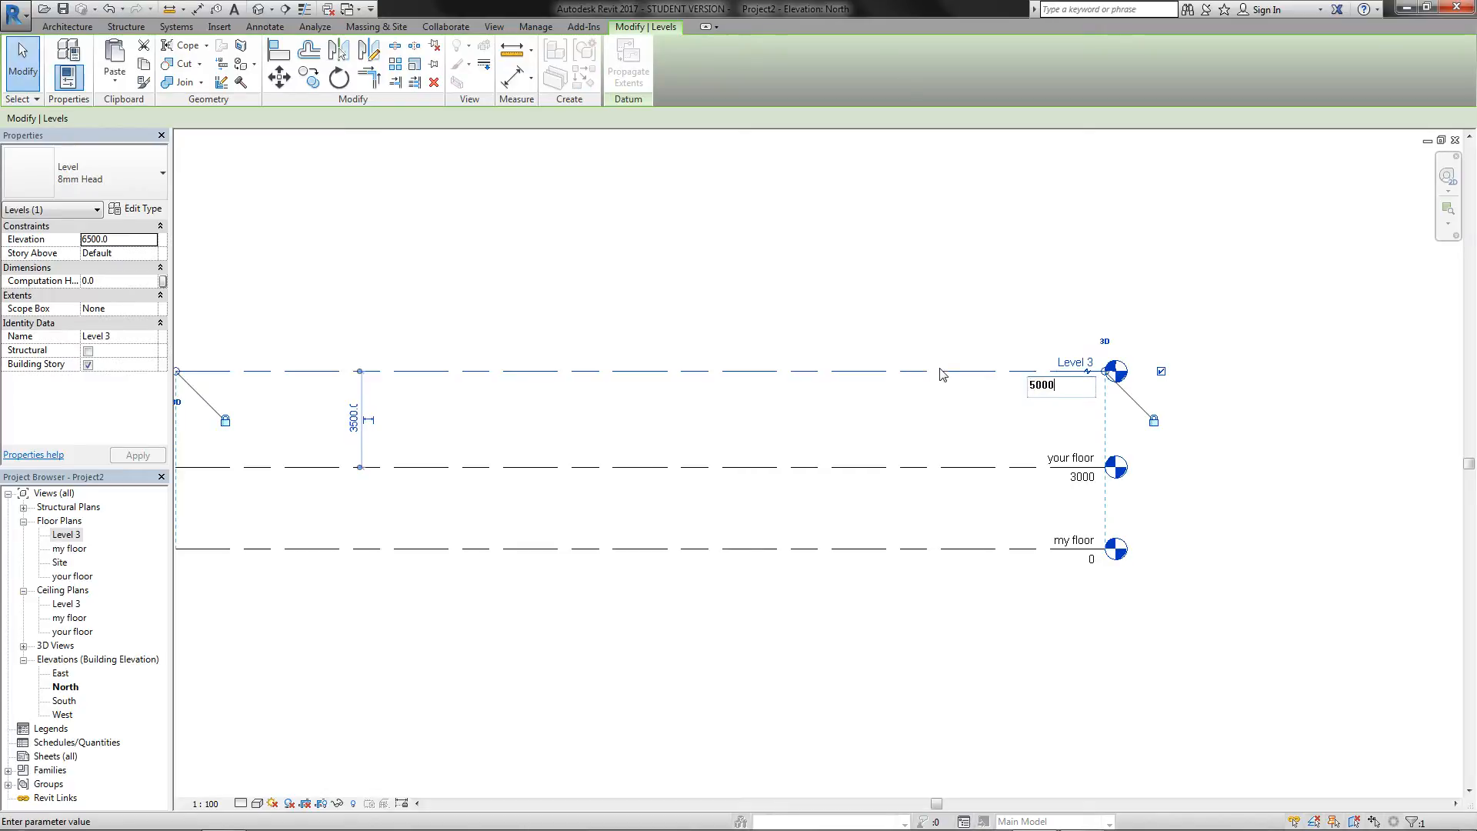
{"action": "key", "text": "Return"}
Step: Rename Level 3 as "some floor" and rename its corresponding views as well
{"action": "left_click", "coordinate": [1074, 404]}
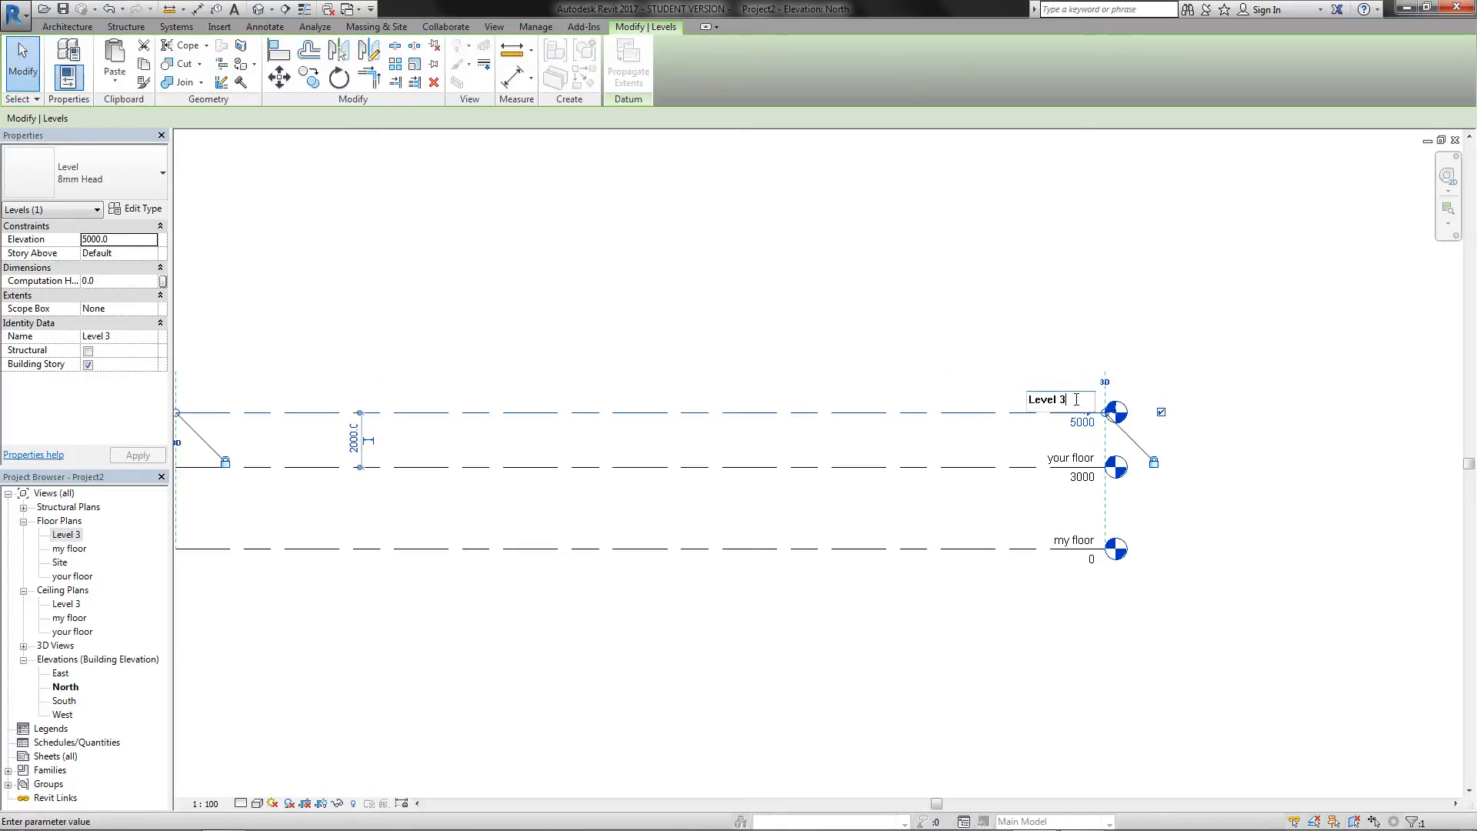
{"action": "type", "text": "some floor"}
{"action": "key", "text": "Return"}
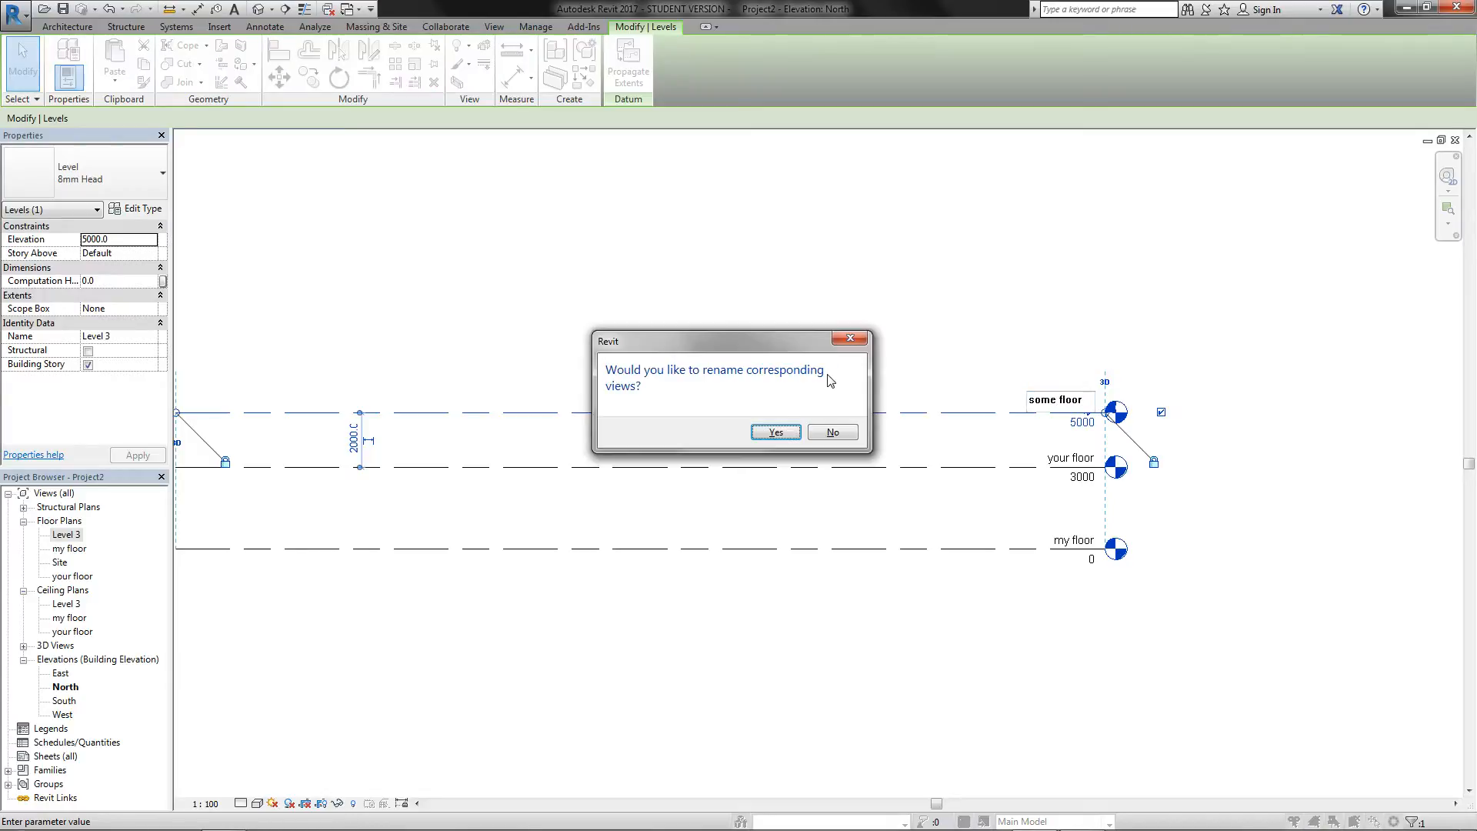
{"action": "left_click", "coordinate": [775, 433]}
{"action": "middle_click_drag", "start_coordinate": [676, 530], "coordinate": [947, 533]}
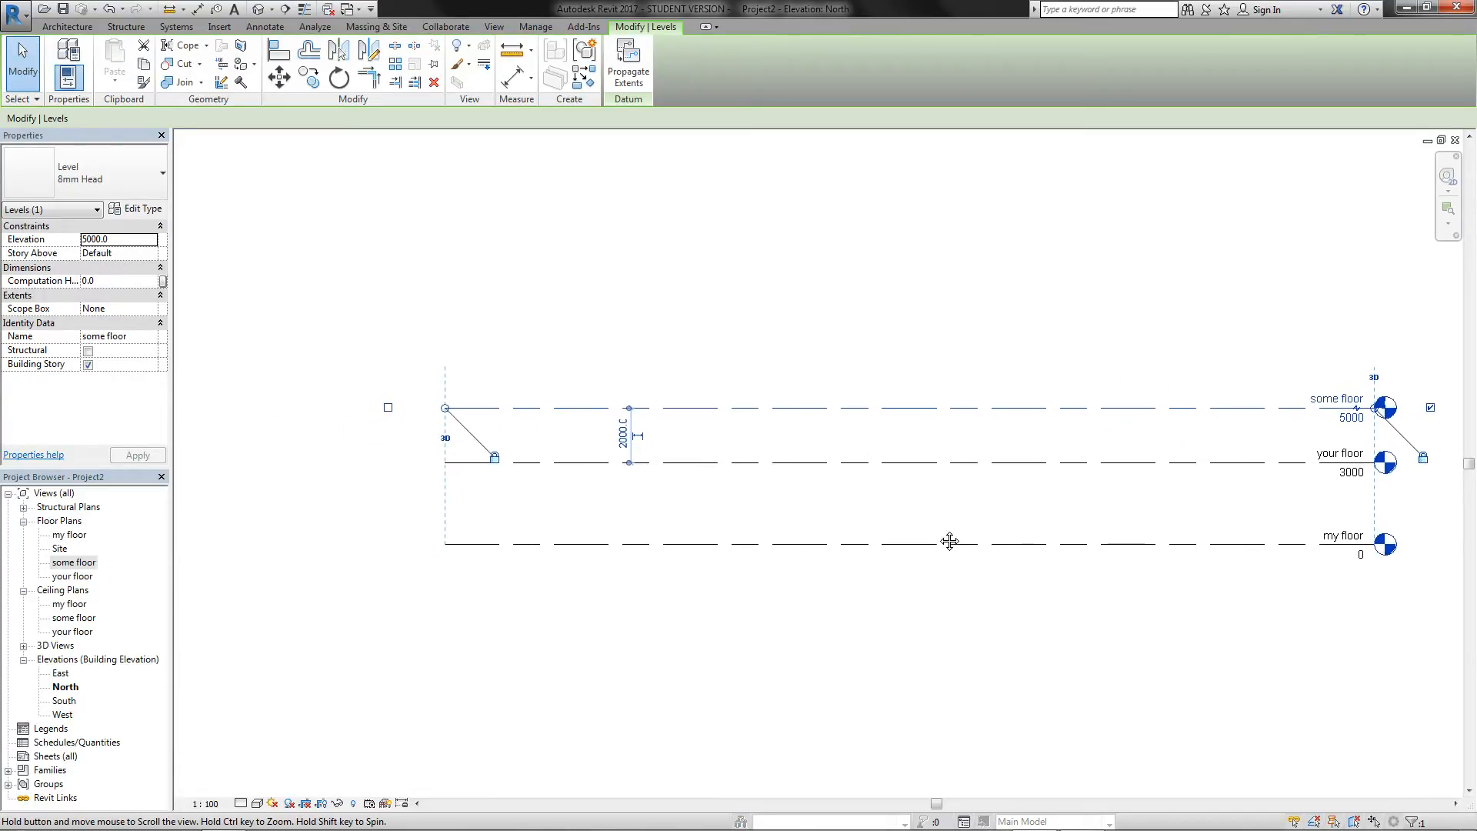
{"action": "left_click", "coordinate": [910, 564]}
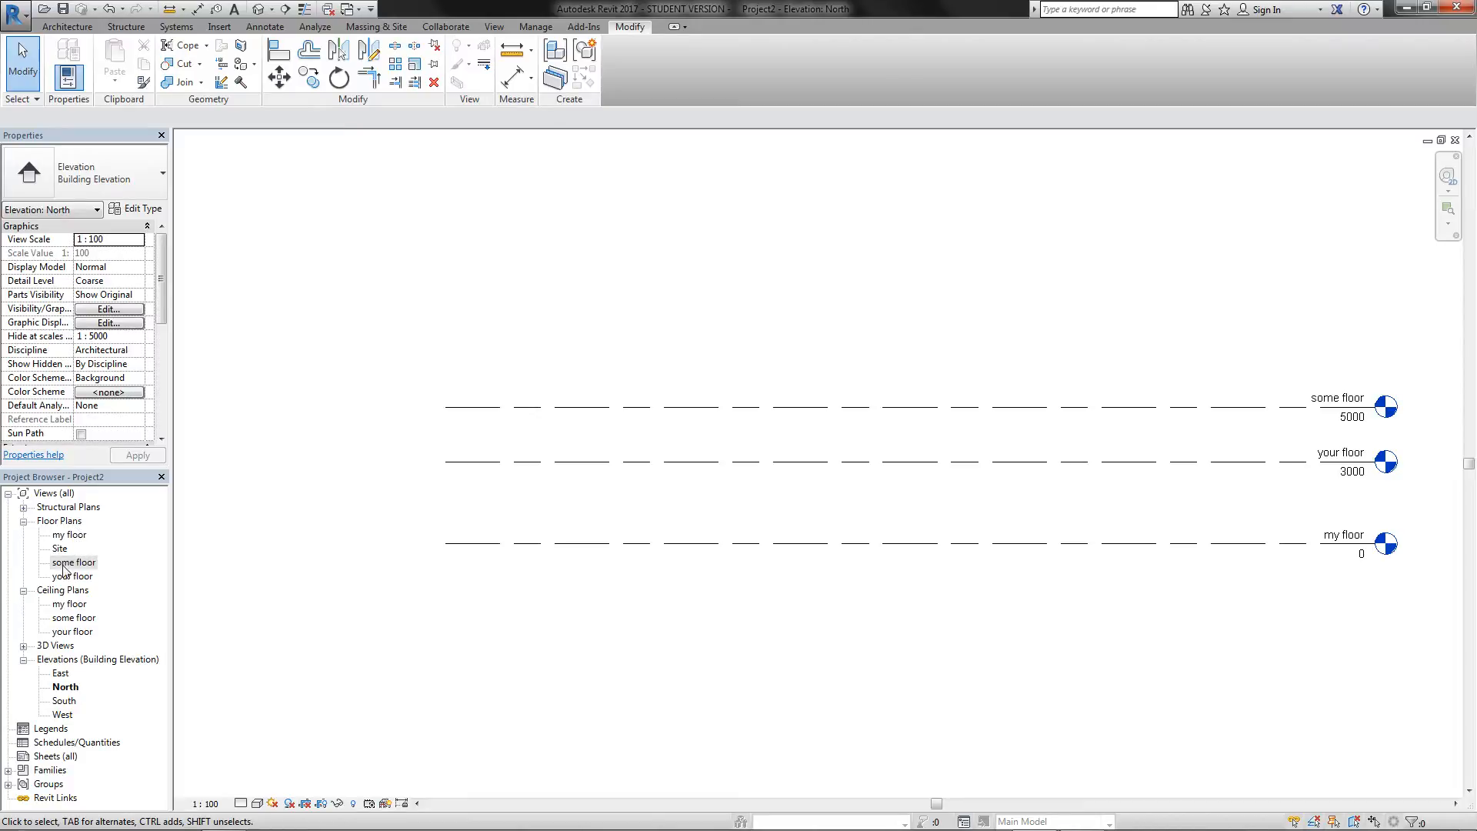
Step: Open the "my floor" floor plan and draw a horizontal wall about 31000 mm long between the elevation markers
{"action": "double_click", "coordinate": [66, 537]}
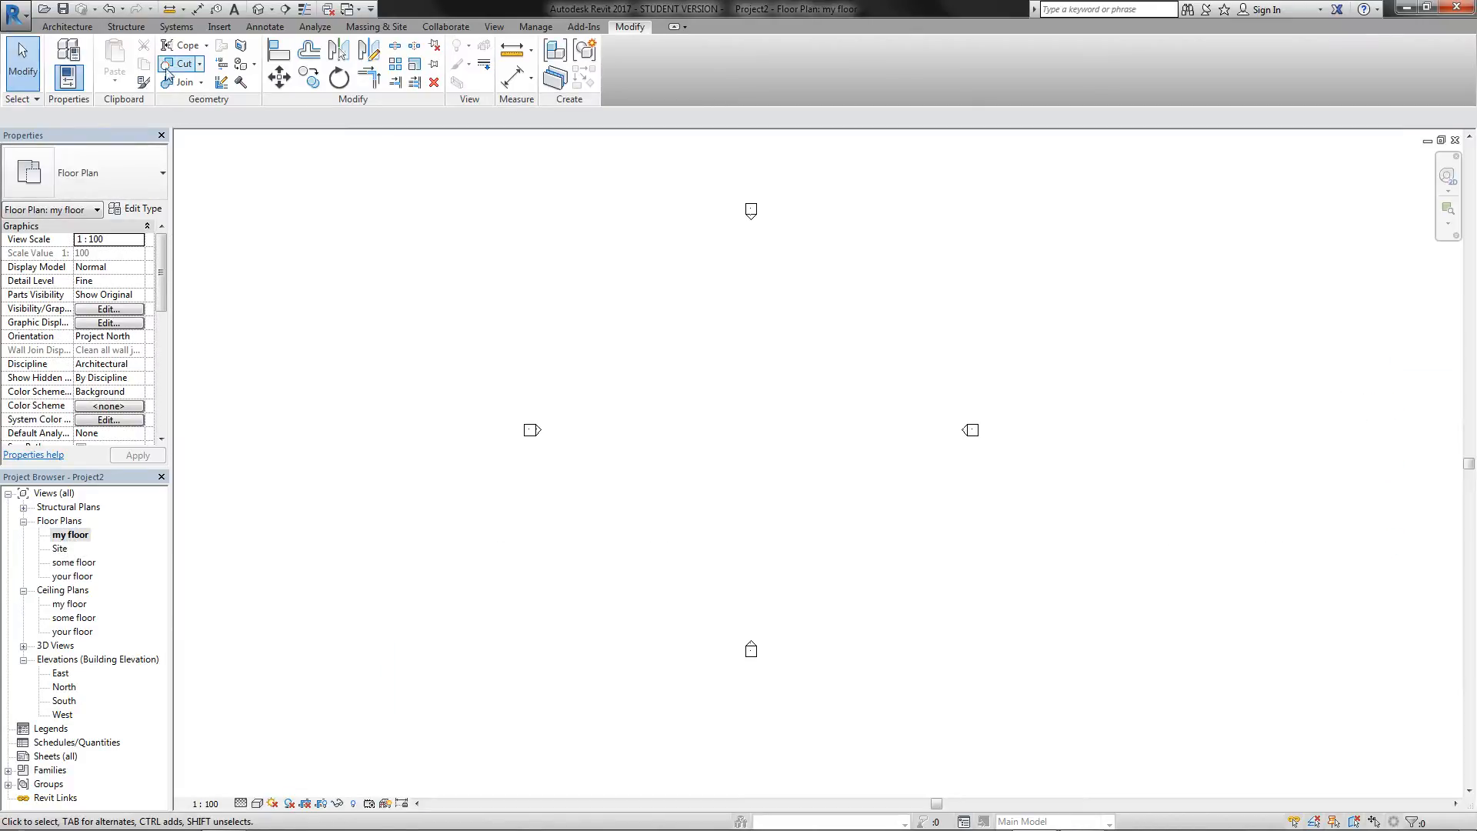
{"action": "left_click", "coordinate": [67, 26]}
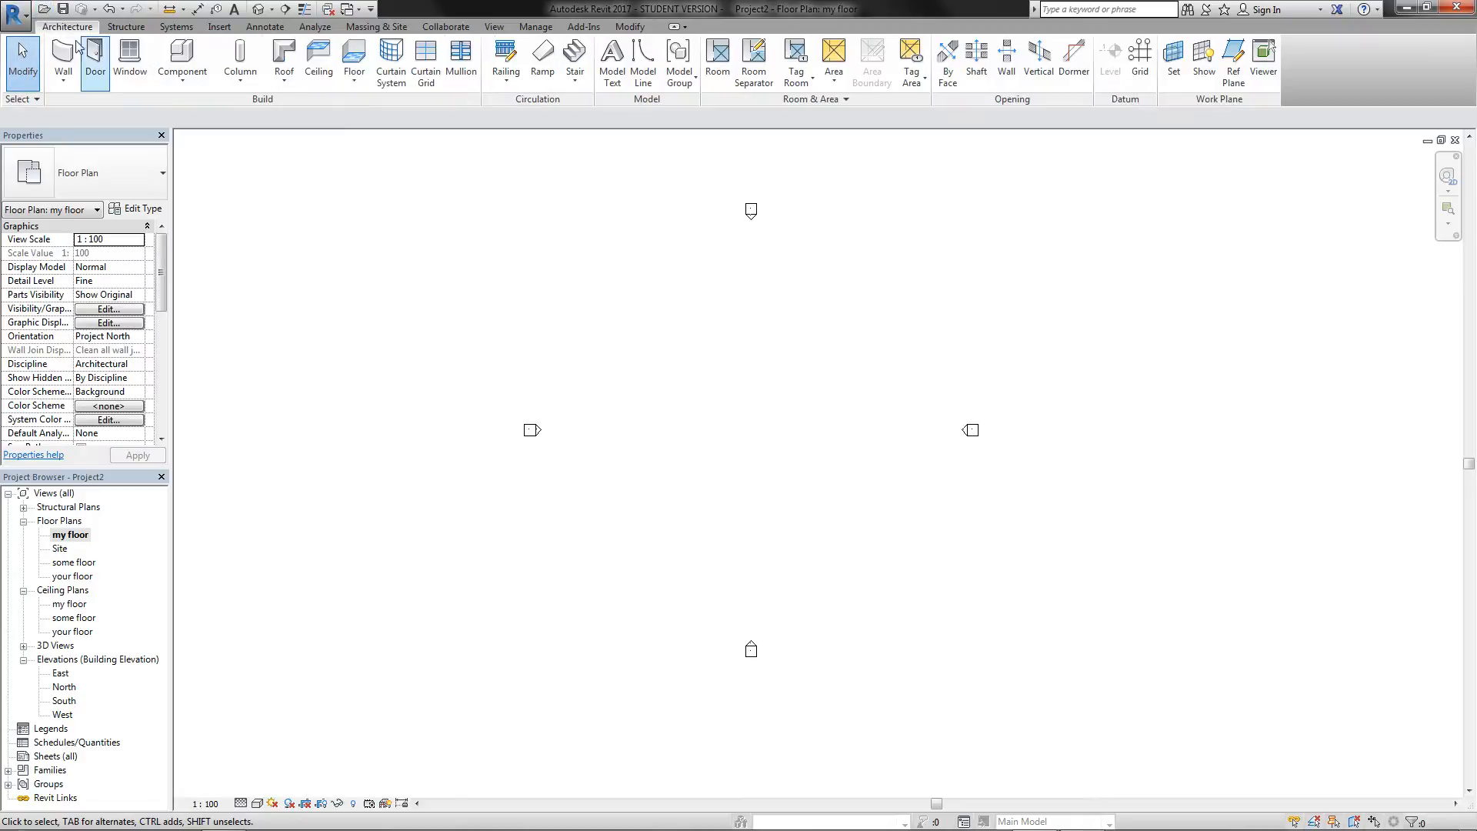
{"action": "key", "text": "w"}
{"action": "key", "text": "a"}
{"action": "left_click", "coordinate": [594, 277]}
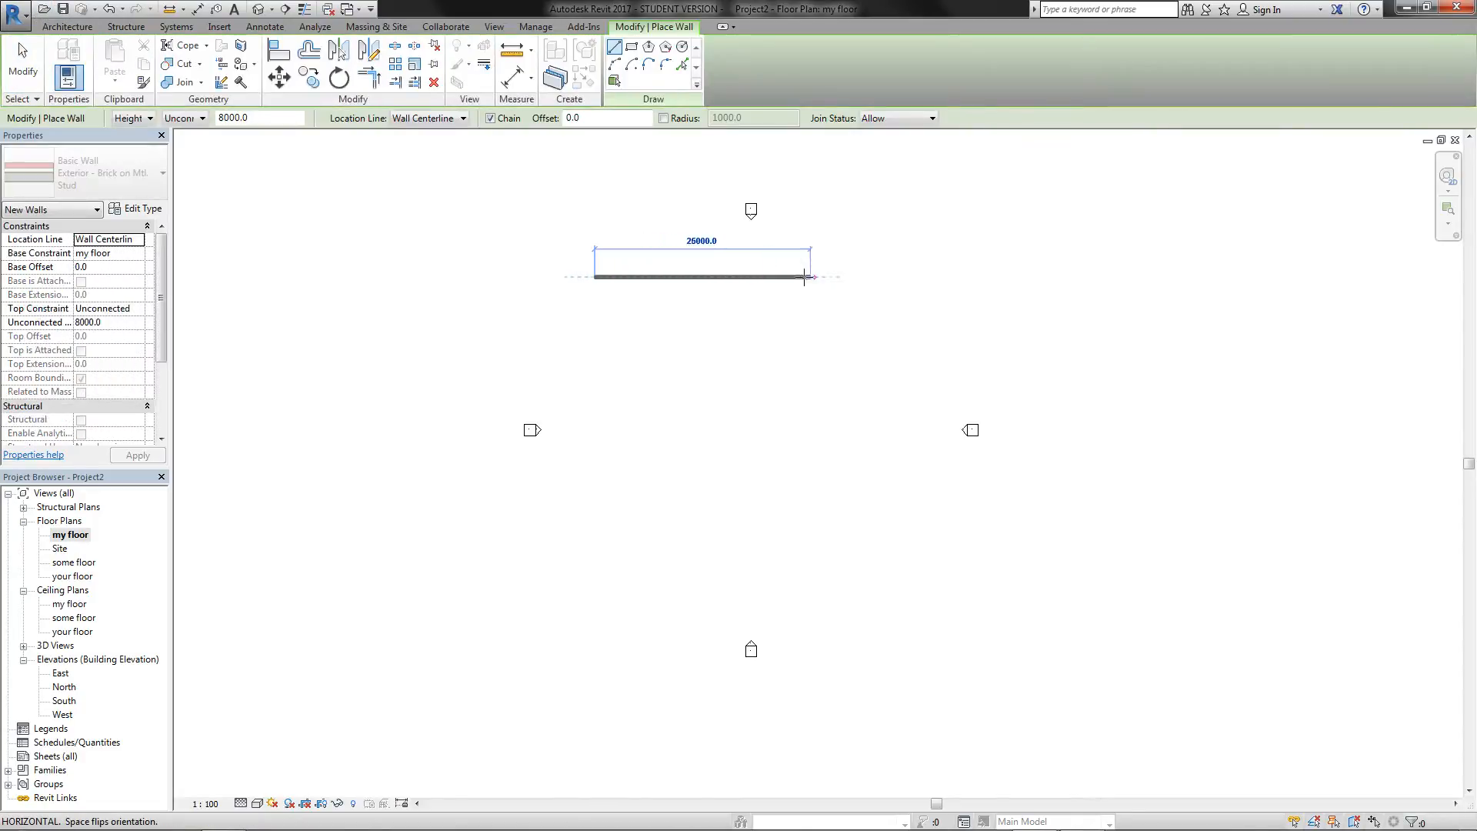
{"action": "left_click", "coordinate": [863, 277]}
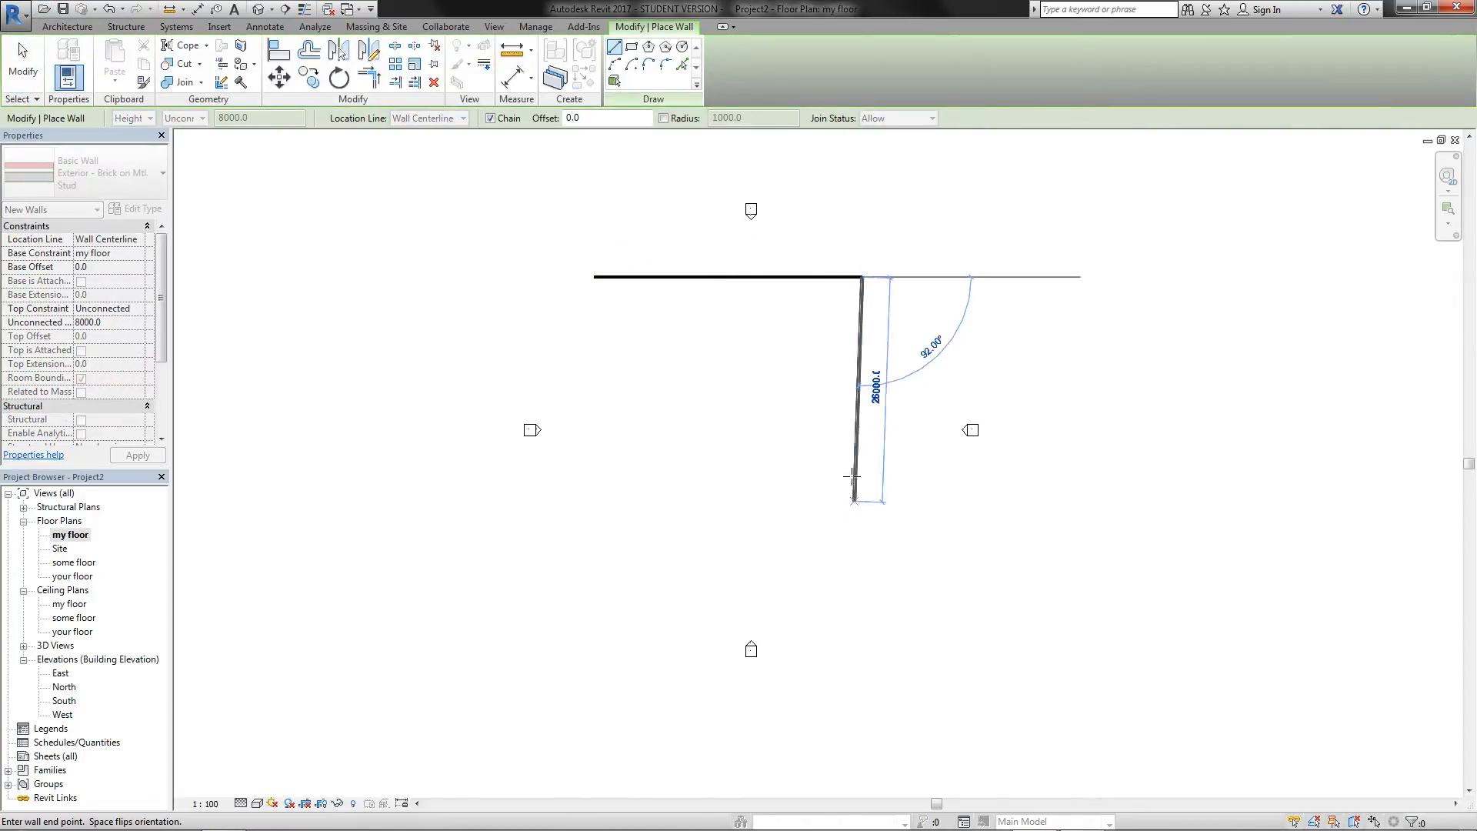
Step: Continue the wall chain about 10500 mm down and 12200 mm left, then back up to the first wall to enclose a room
{"action": "scroll", "coordinate": [846, 298], "scroll_direction": "up", "scroll_amount": 3}
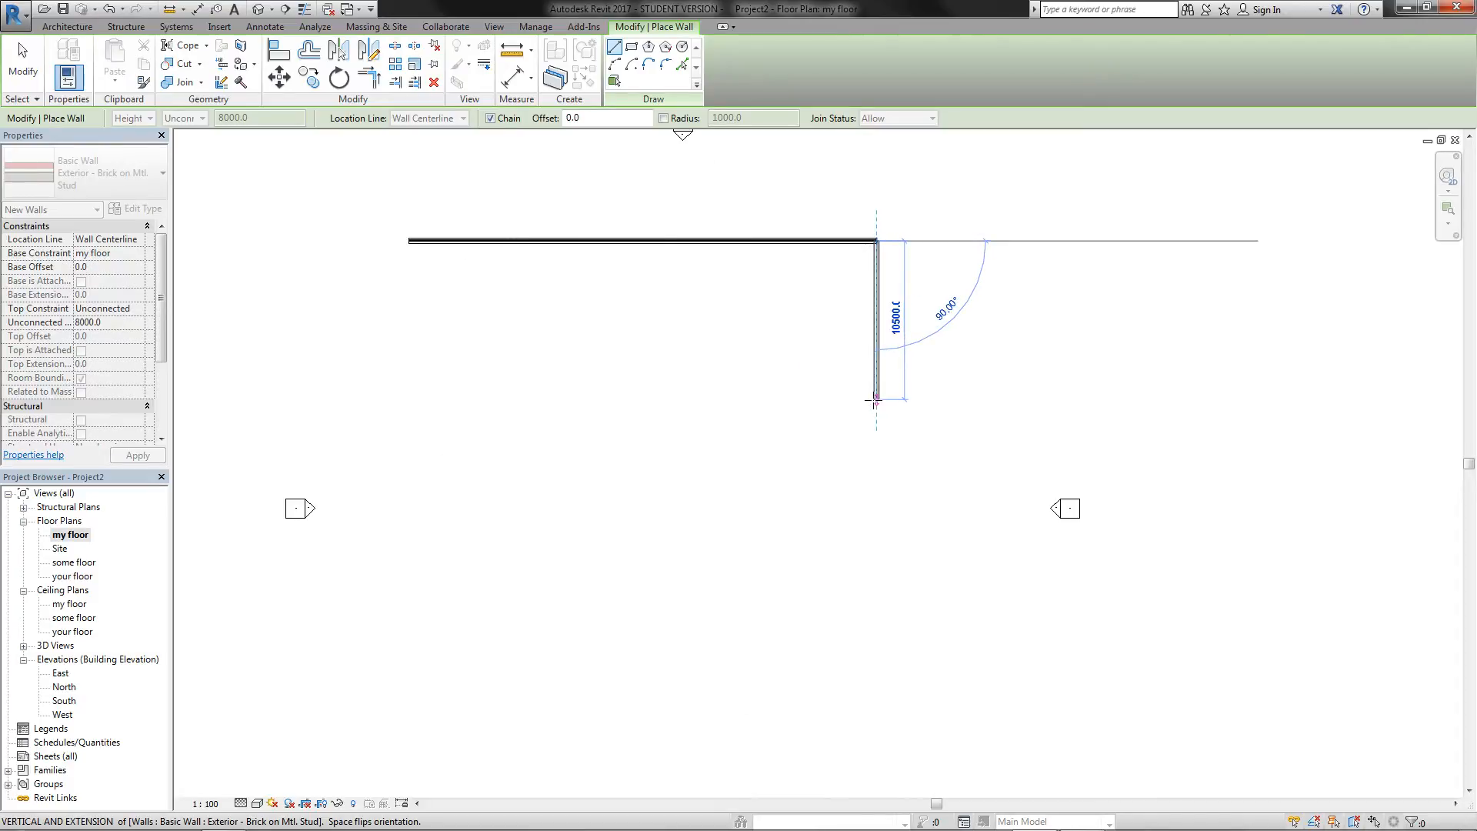
{"action": "left_click", "coordinate": [878, 398]}
{"action": "left_click", "coordinate": [692, 399]}
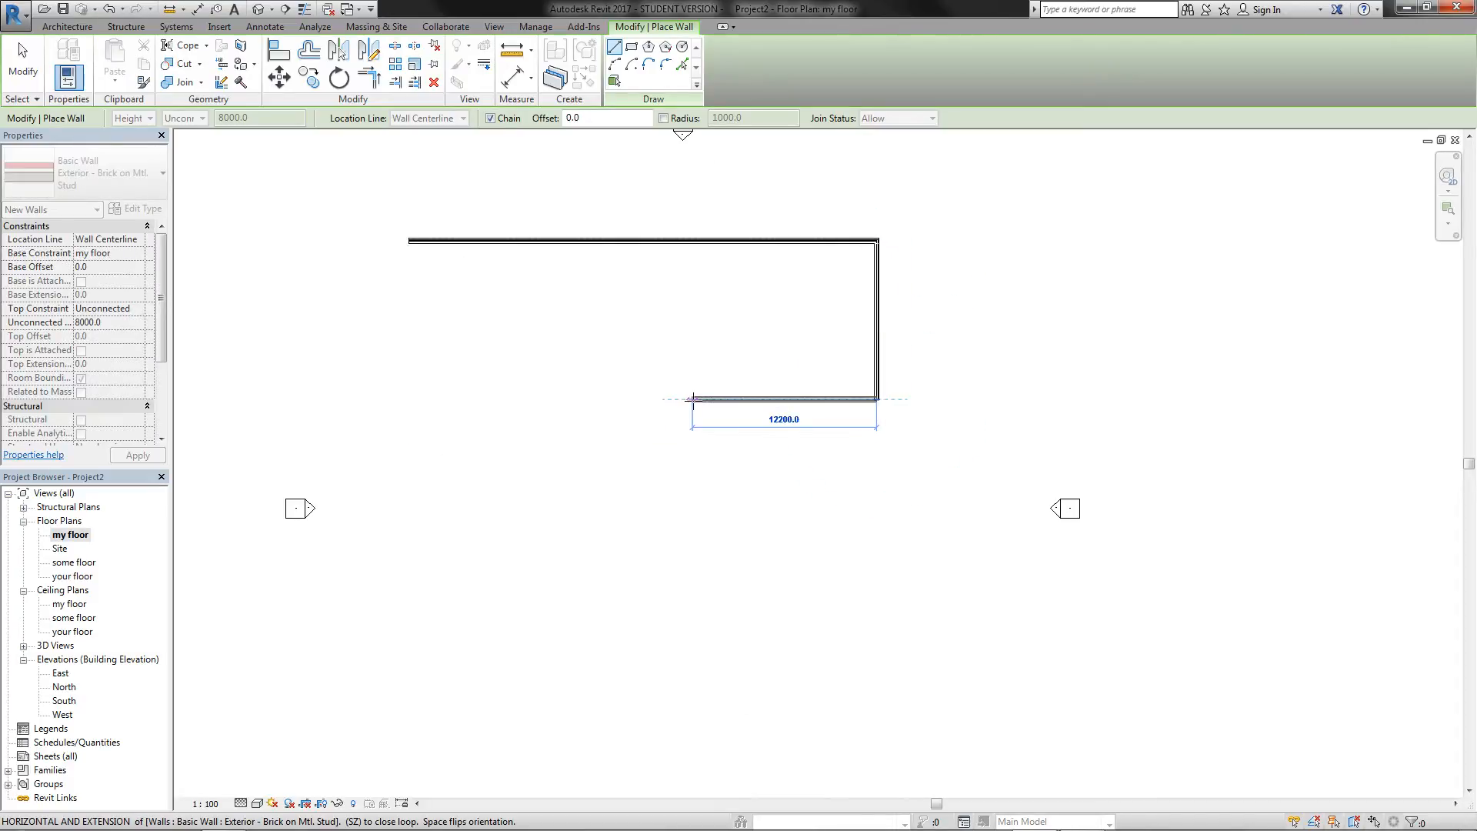
{"action": "left_click", "coordinate": [692, 241]}
{"action": "scroll", "coordinate": [648, 246], "scroll_direction": "up", "scroll_amount": 1}
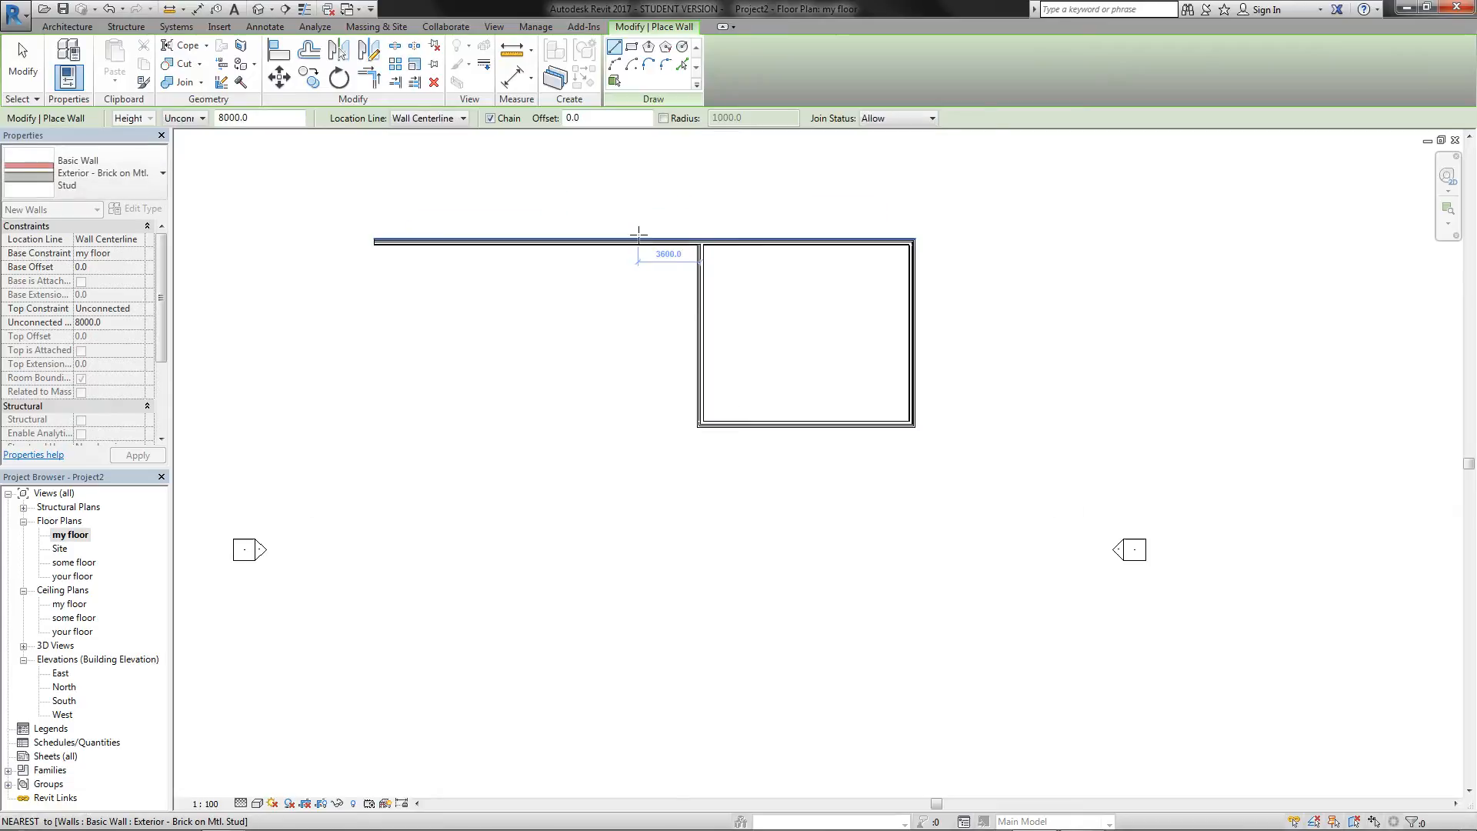
{"action": "key", "text": "Escape"}
{"action": "key", "text": "Escape"}
Step: Trim the long upper wall to a corner with the room's left wall, keeping the part over the room
{"action": "left_click", "coordinate": [640, 242]}
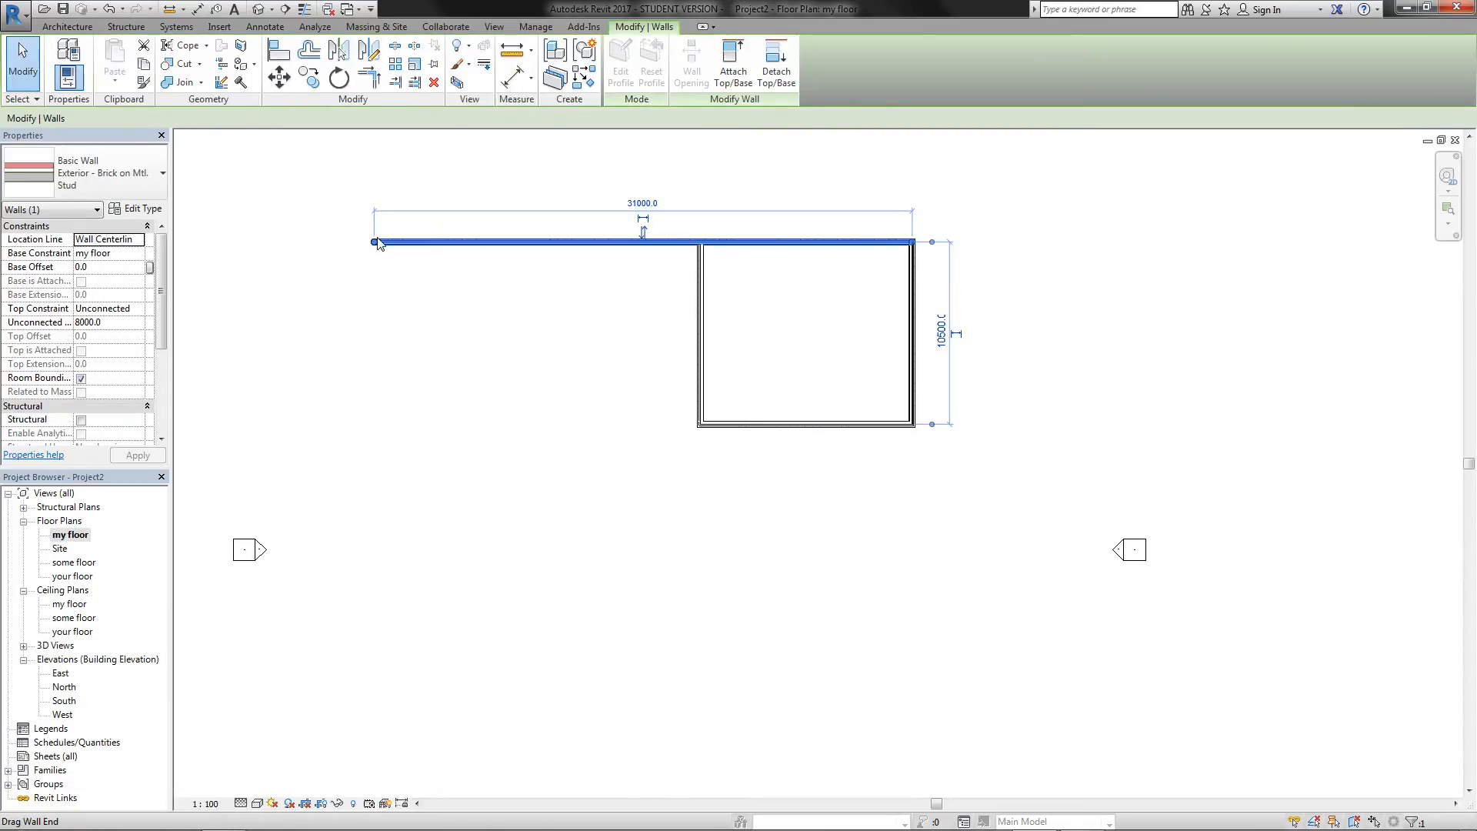
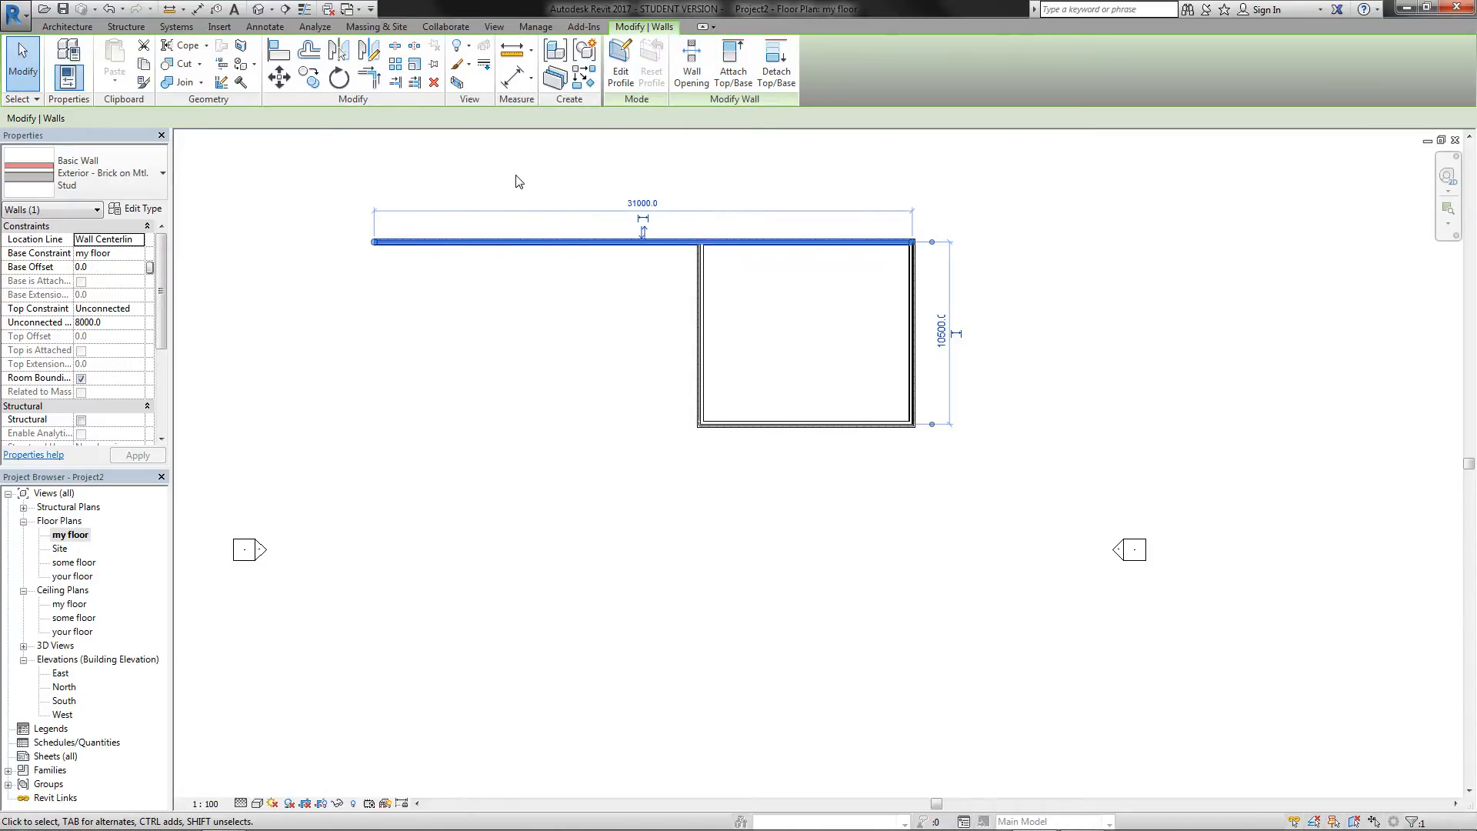
{"action": "left_click", "coordinate": [370, 77]}
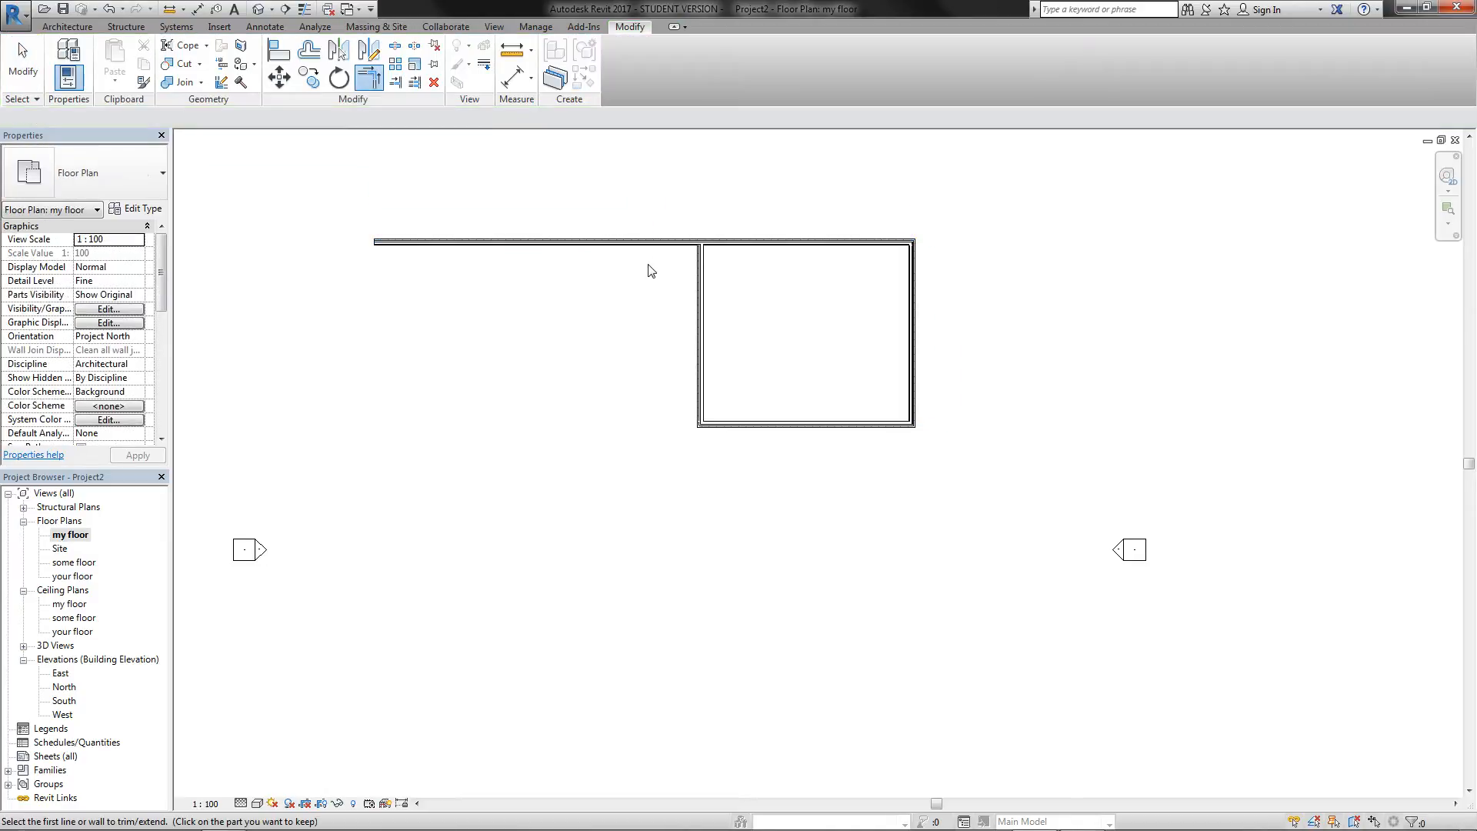
{"action": "left_click", "coordinate": [695, 266]}
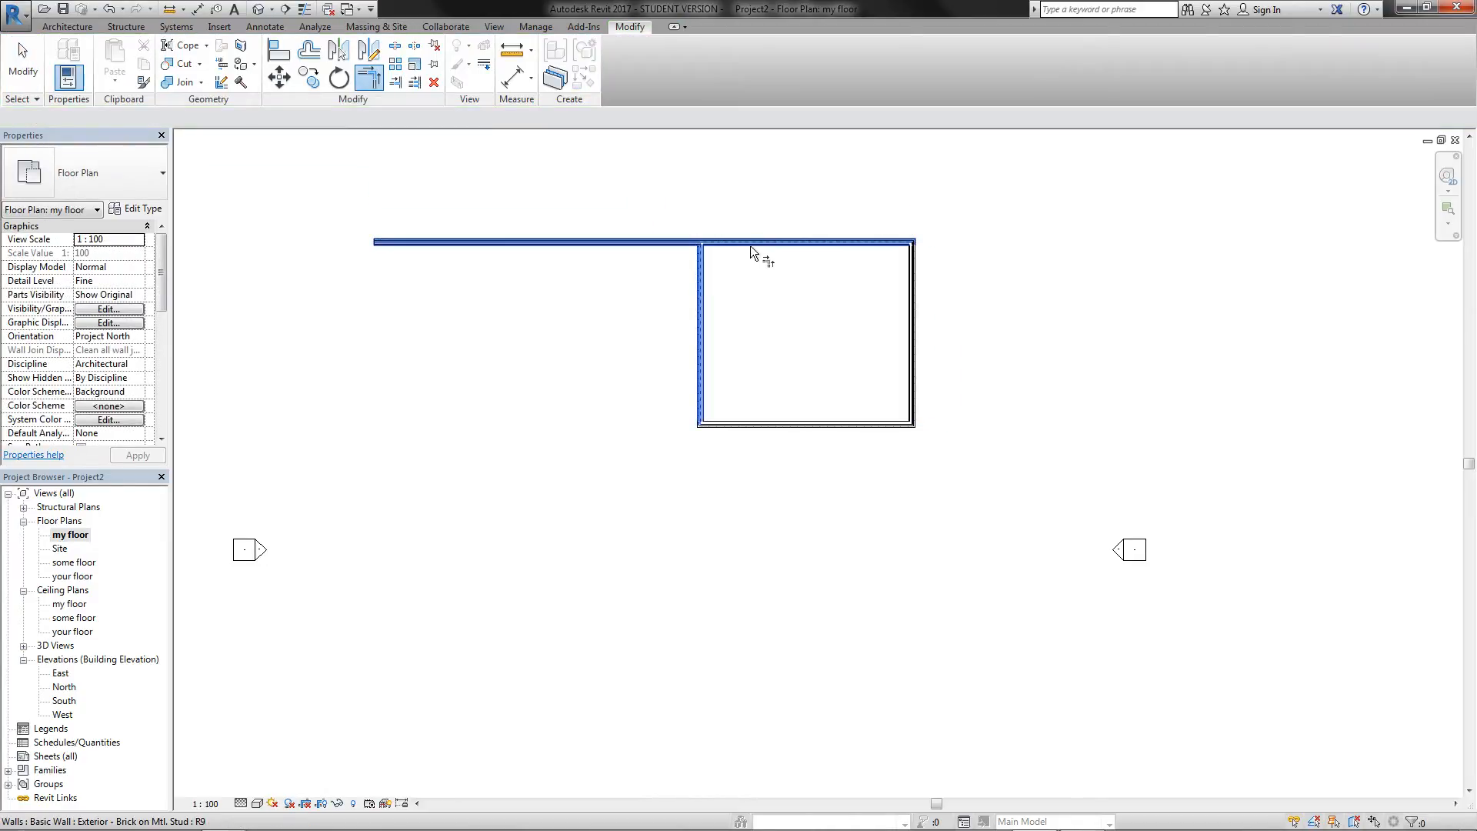
{"action": "left_click", "coordinate": [754, 241]}
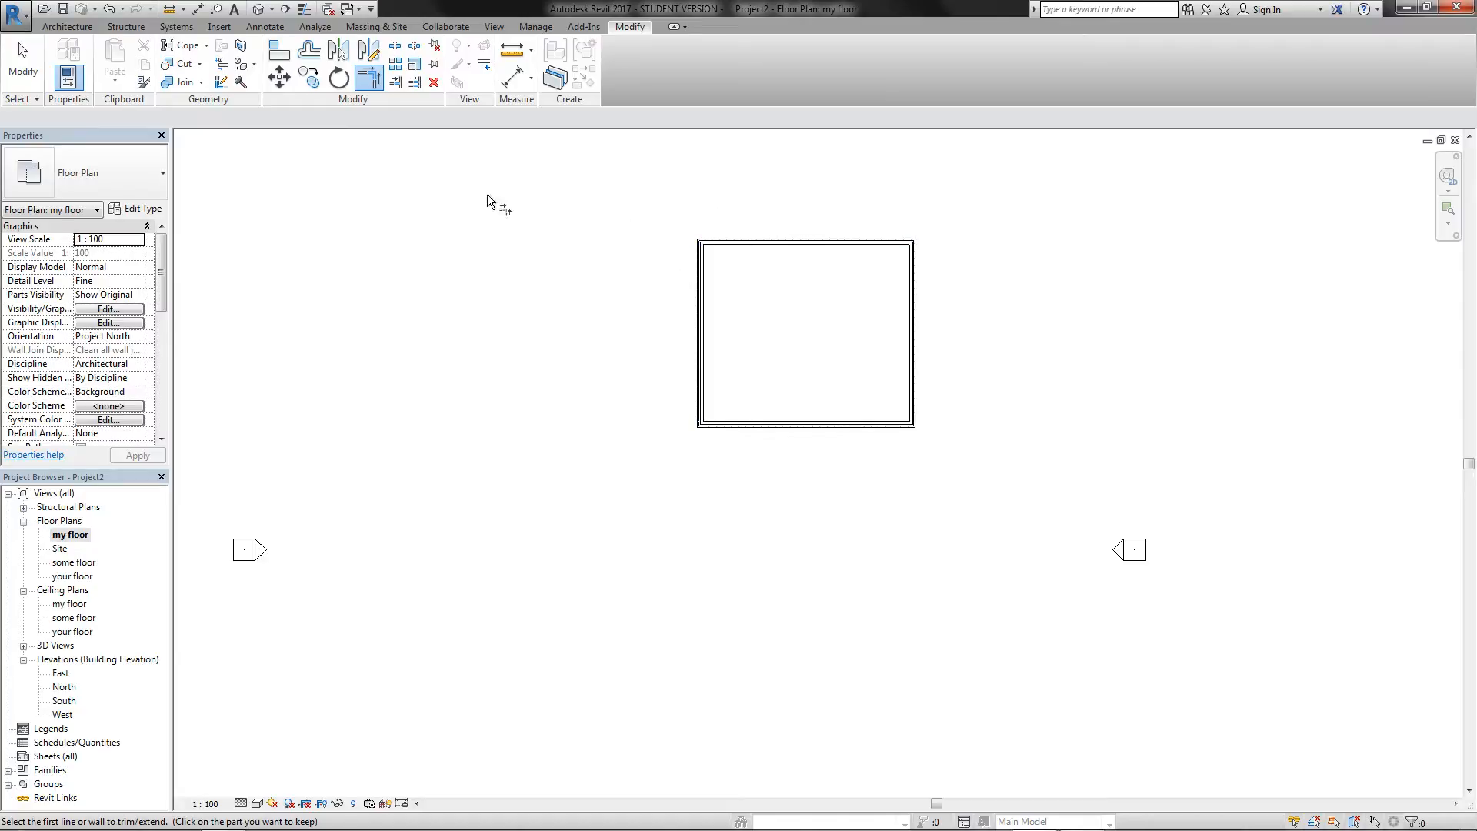
Step: Split the room's left wall with a 25.4 joint gap, above the middle of the wall
{"action": "scroll", "coordinate": [700, 304], "scroll_direction": "up", "scroll_amount": 3}
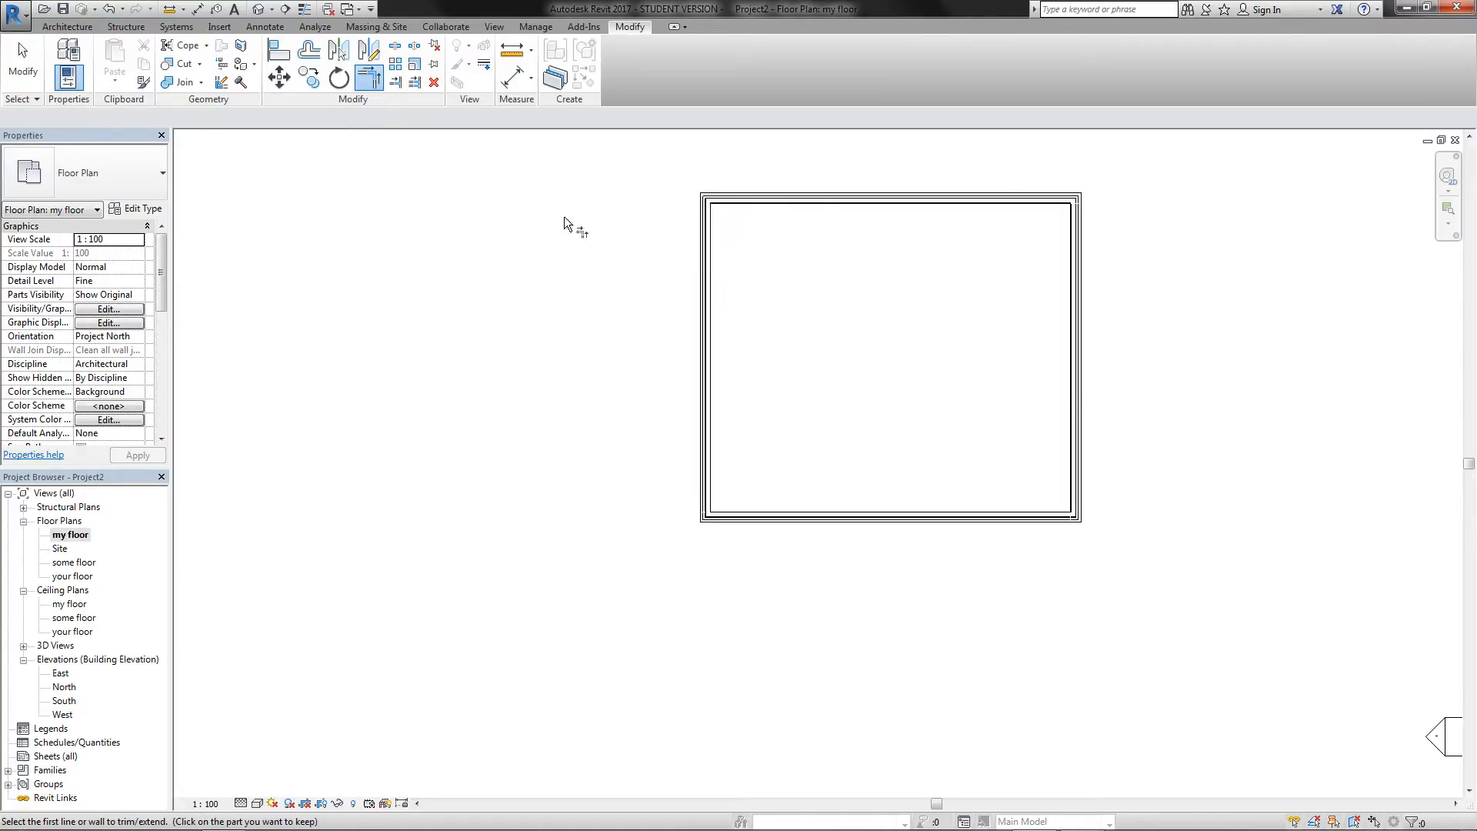
{"action": "left_click", "coordinate": [415, 47]}
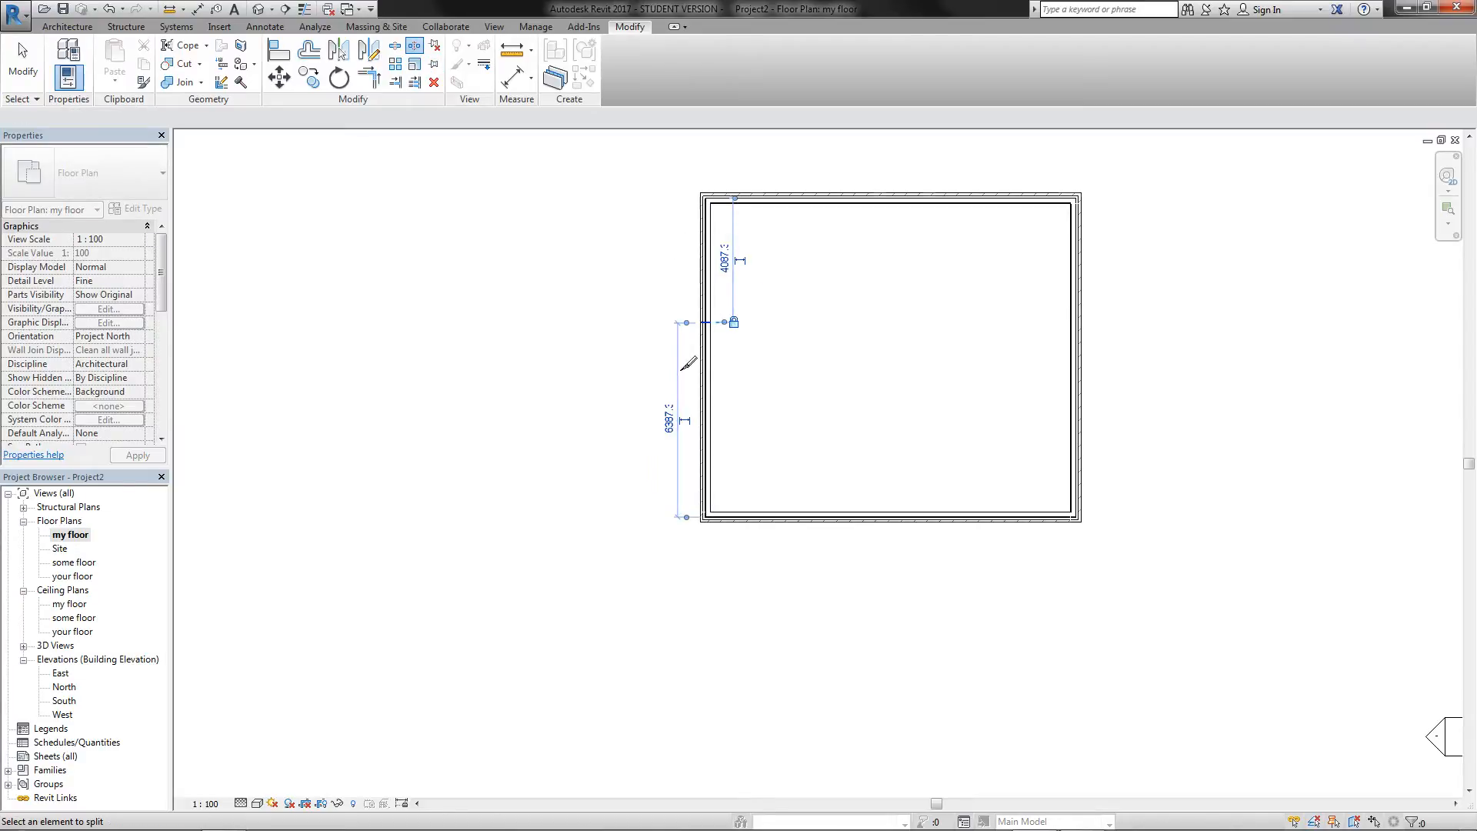
{"action": "scroll", "coordinate": [702, 350], "scroll_direction": "up", "scroll_amount": 6}
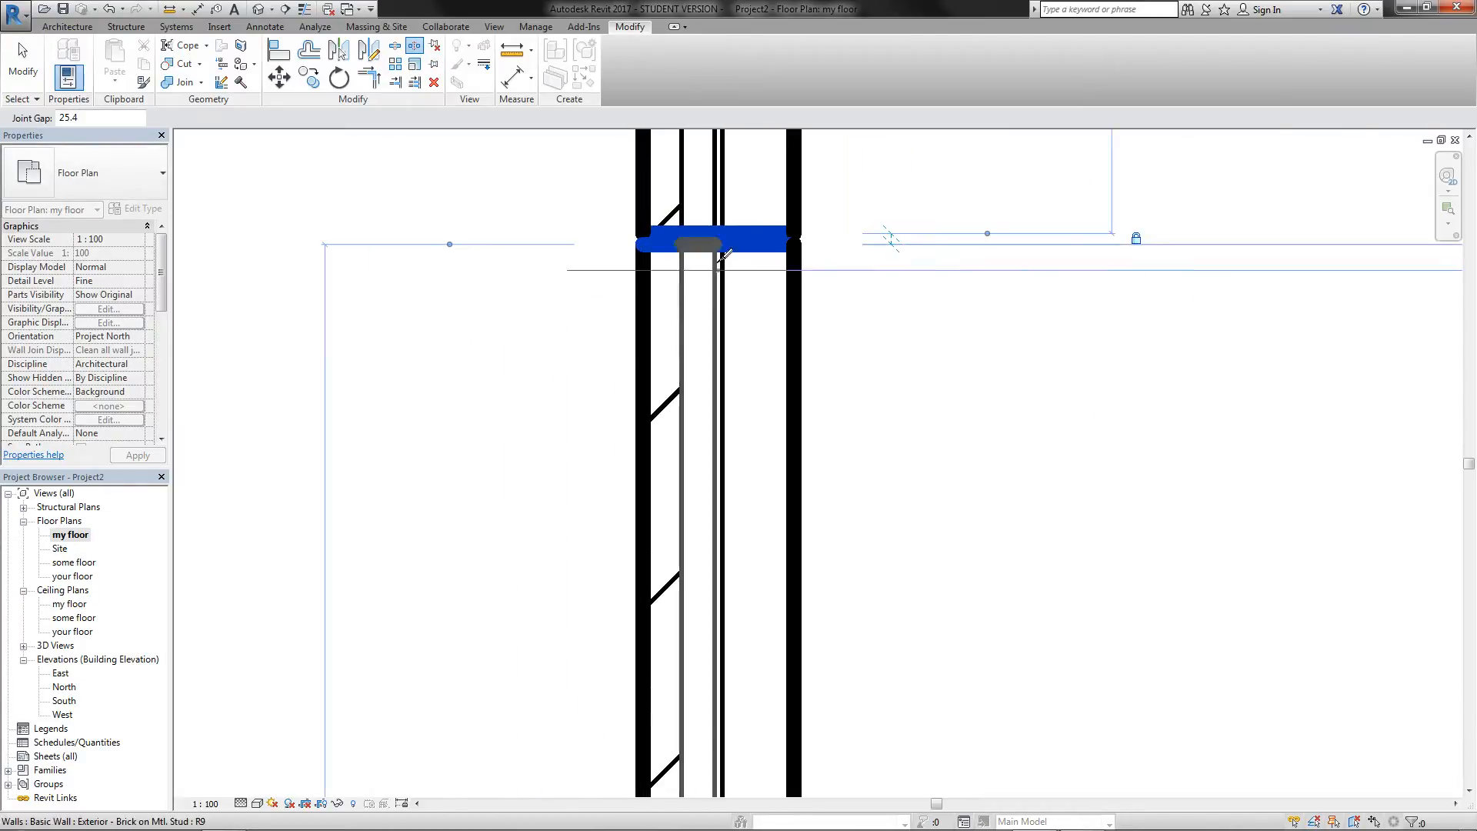
{"action": "scroll", "coordinate": [597, 231], "scroll_direction": "up", "scroll_amount": 2}
{"action": "left_click", "coordinate": [22, 61]}
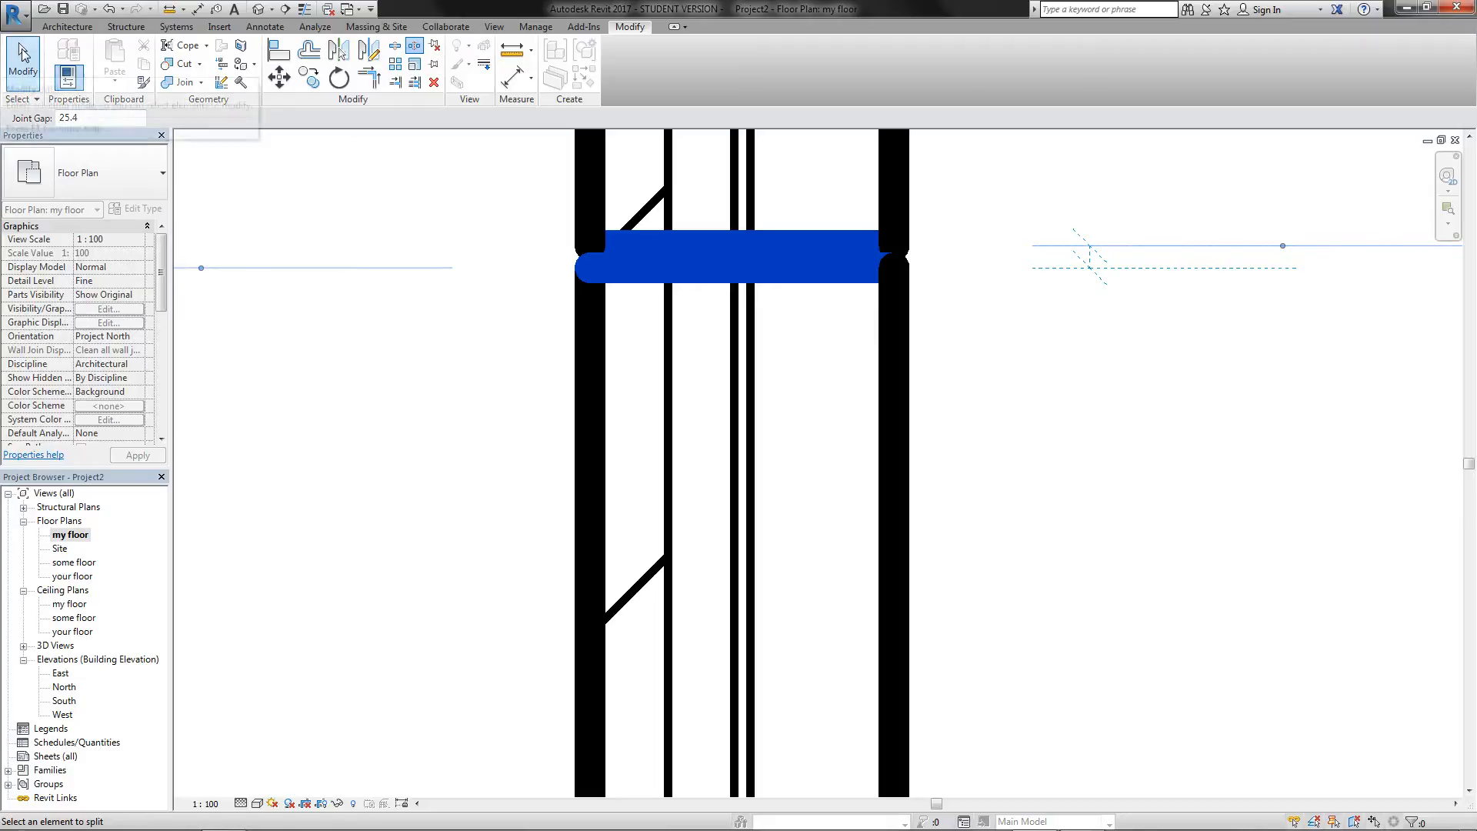
Step: Split the room's left wall without a gap, about 260 mm below the joint gap
{"action": "left_click", "coordinate": [395, 45]}
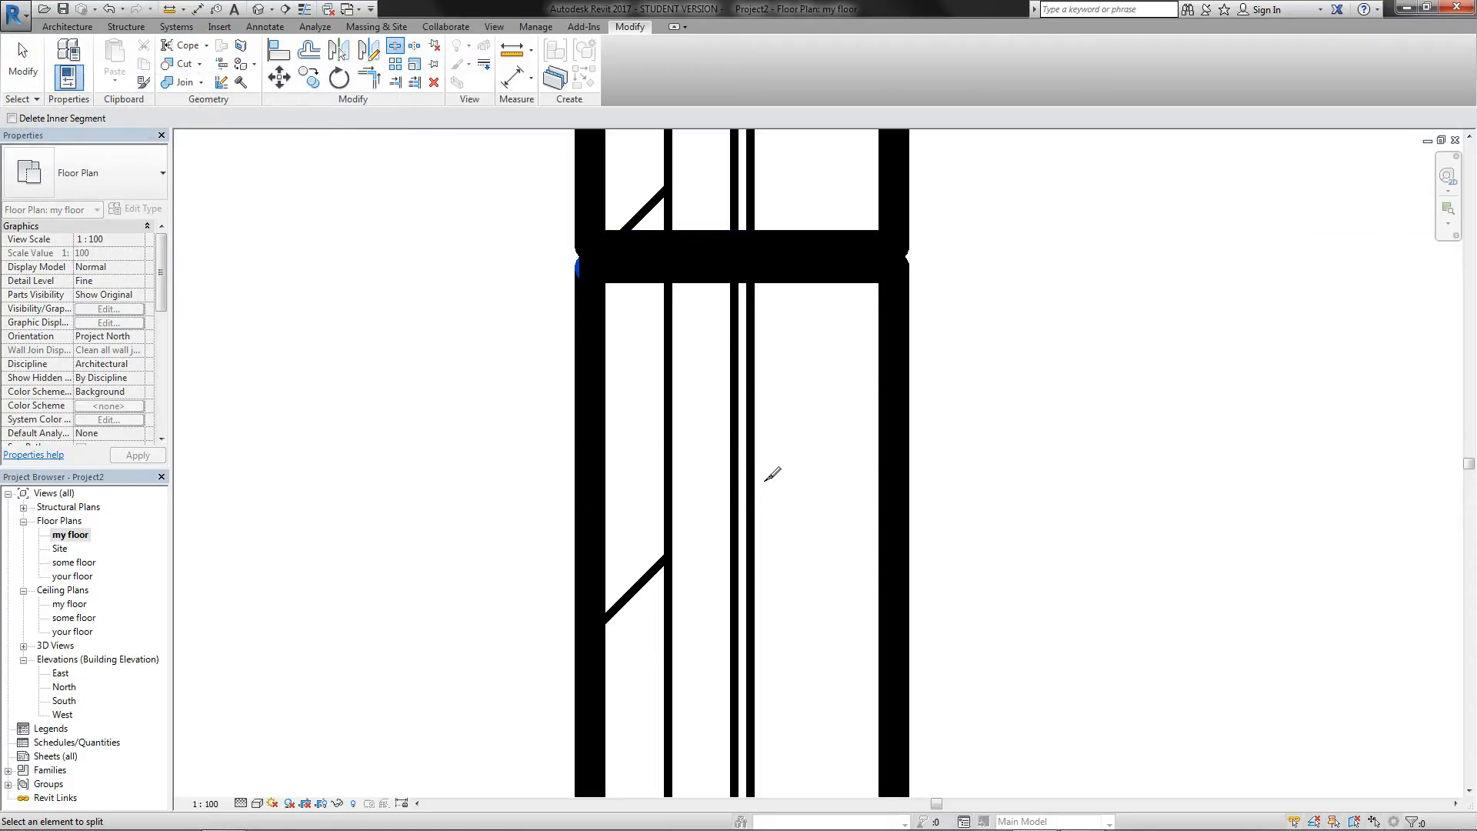
{"action": "left_click", "coordinate": [740, 493]}
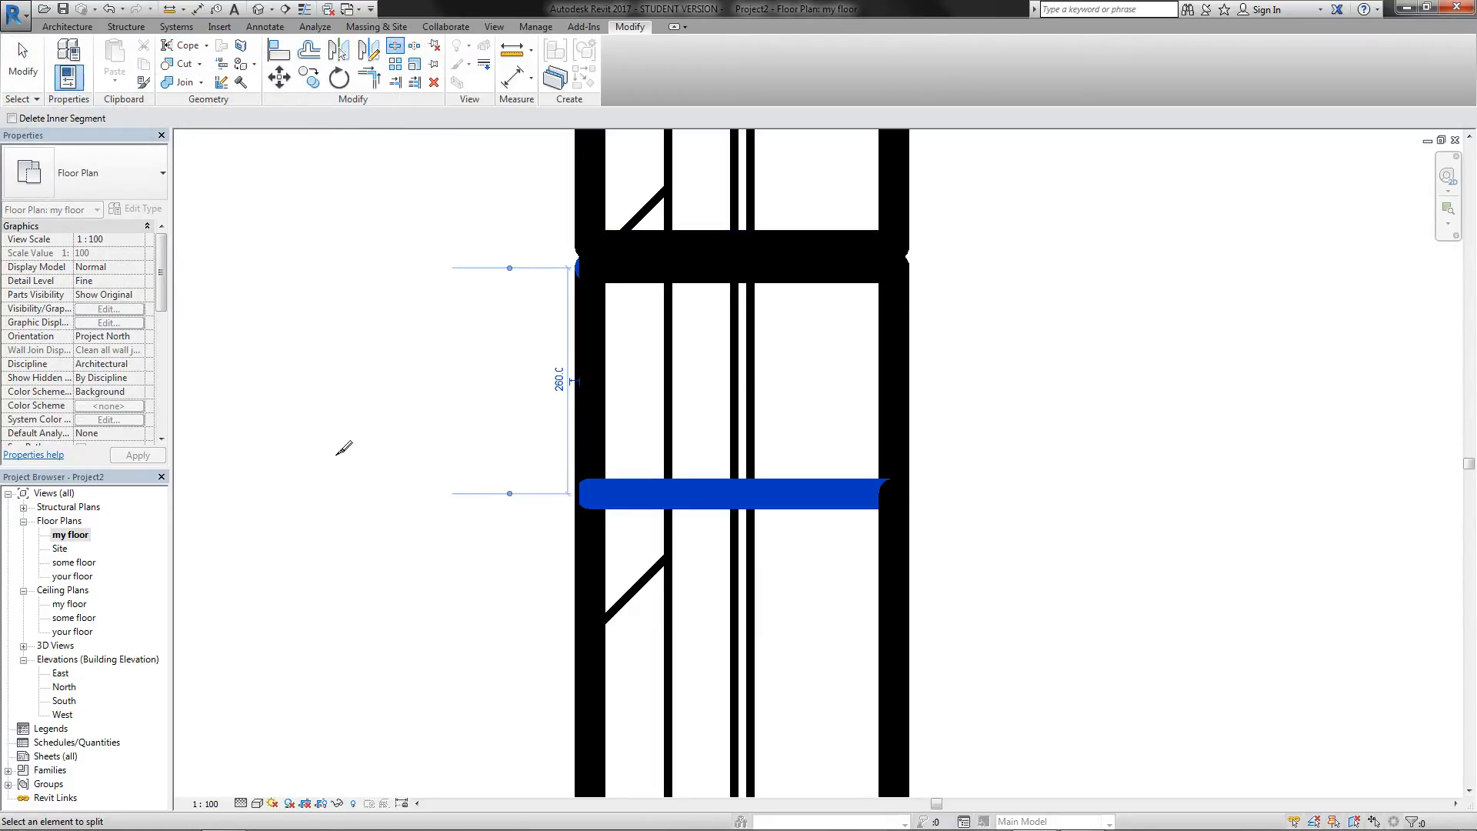
{"action": "left_click", "coordinate": [23, 61]}
Step: Undo both splits of the room's left wall
{"action": "scroll", "coordinate": [577, 262], "scroll_direction": "down", "scroll_amount": 6}
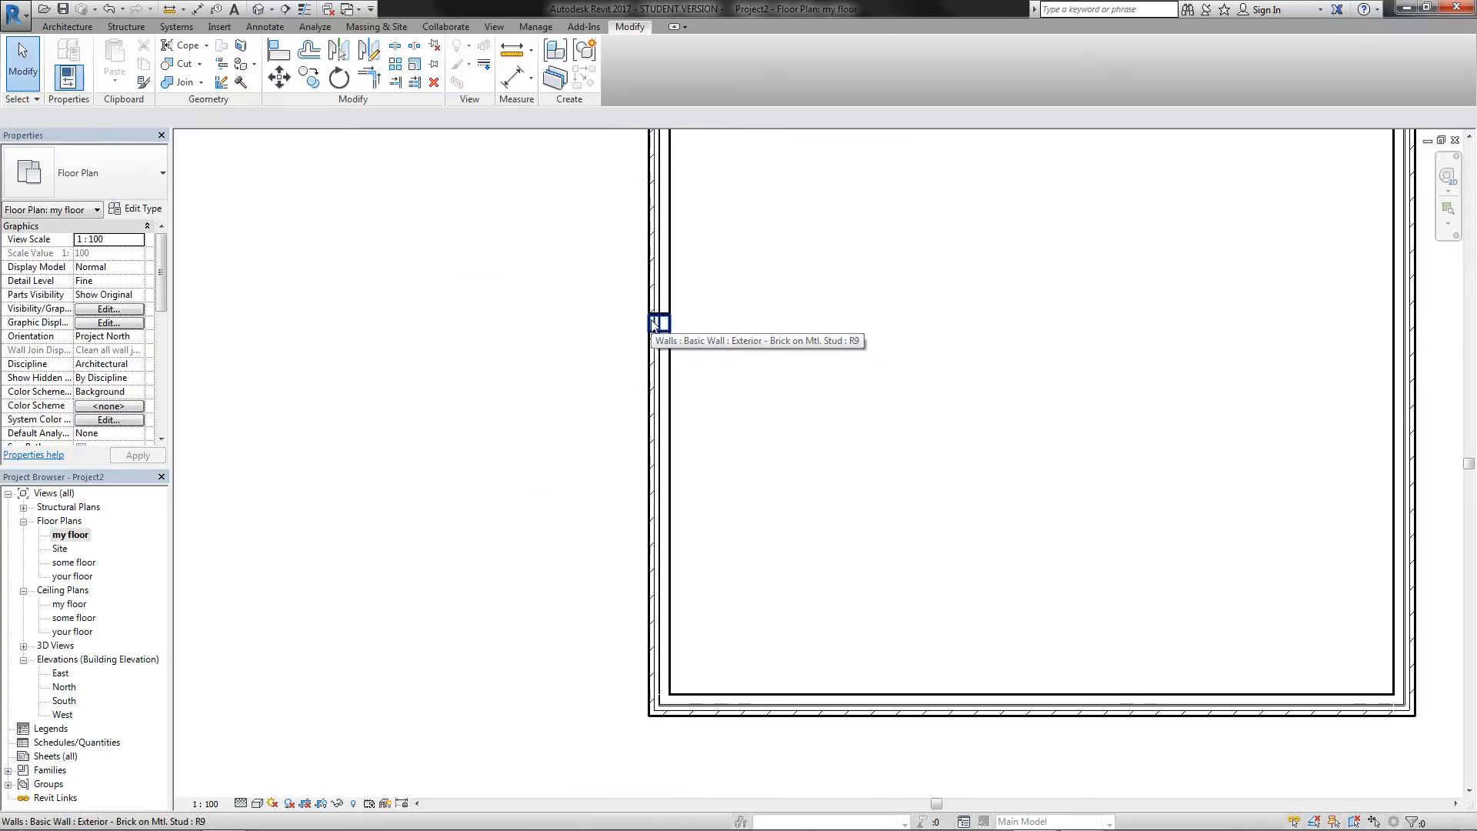
{"action": "key", "text": "ctrl+z"}
{"action": "key", "text": "ctrl+z"}
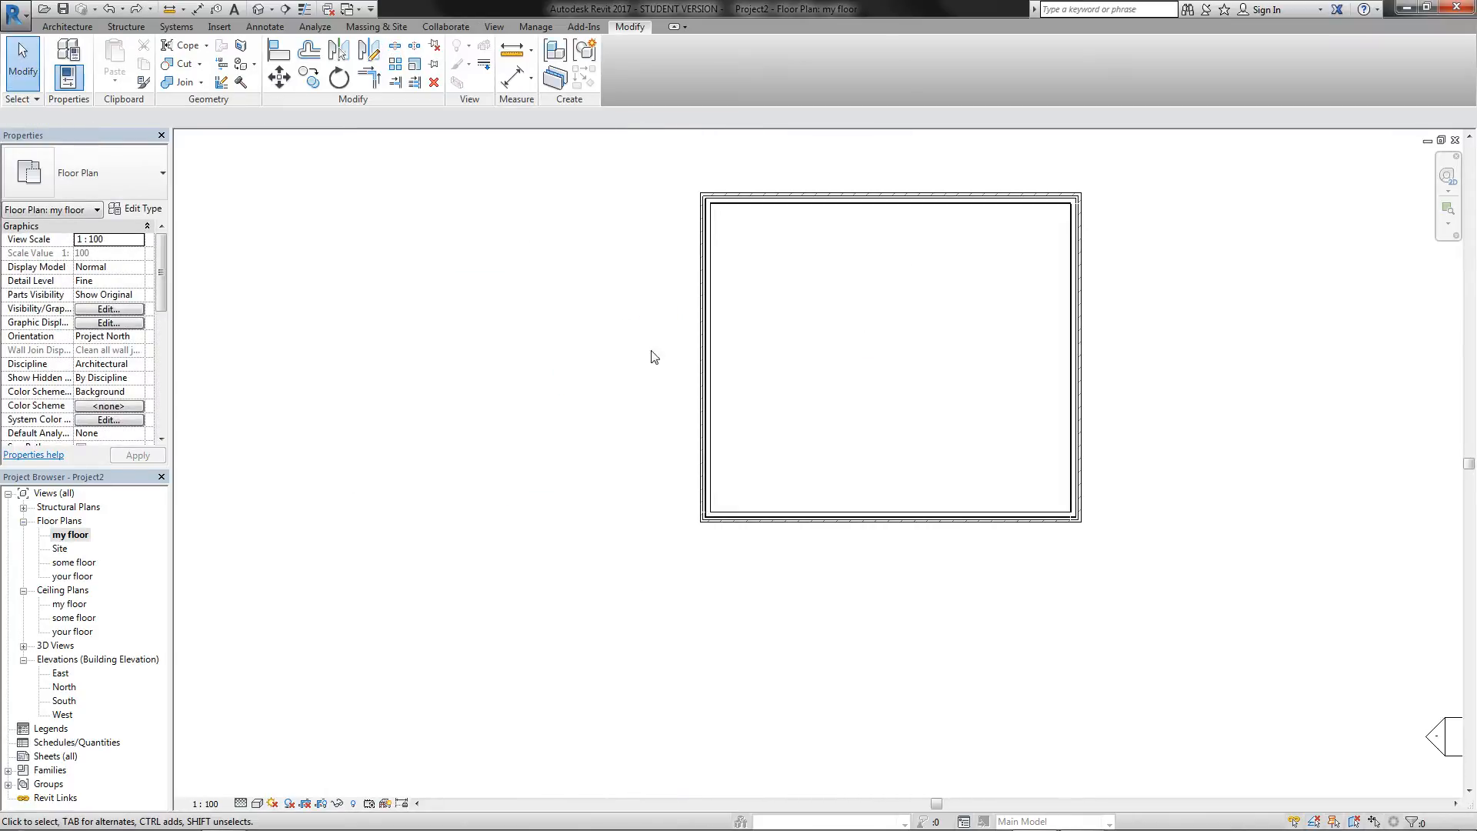
Step: Start the Wall tool and examine its height or depth direction, top-level choices and unconnected height setting
{"action": "scroll", "coordinate": [658, 325], "scroll_direction": "up", "scroll_amount": 1}
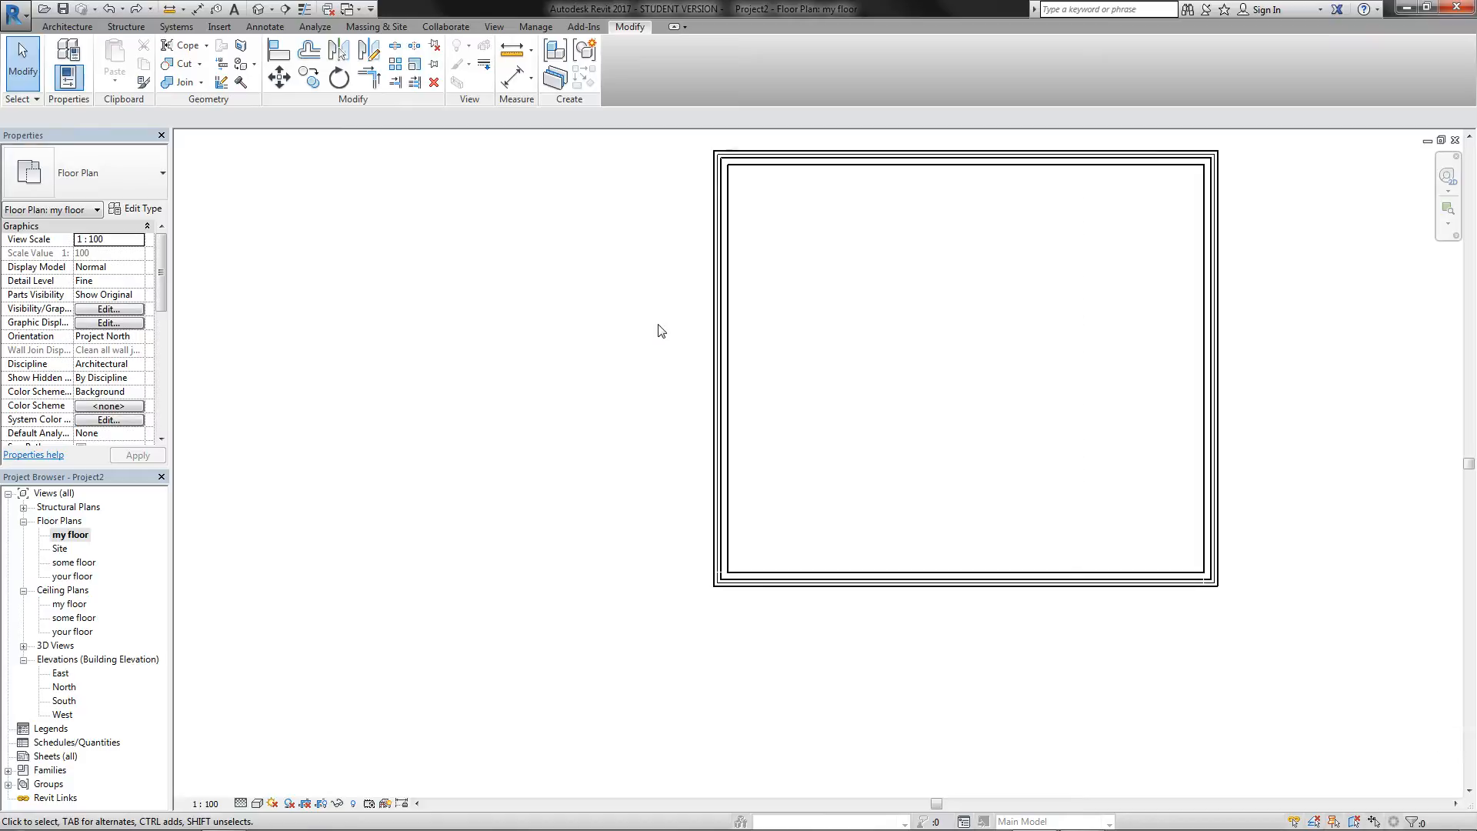
{"action": "left_click", "coordinate": [81, 29]}
{"action": "left_click", "coordinate": [61, 52]}
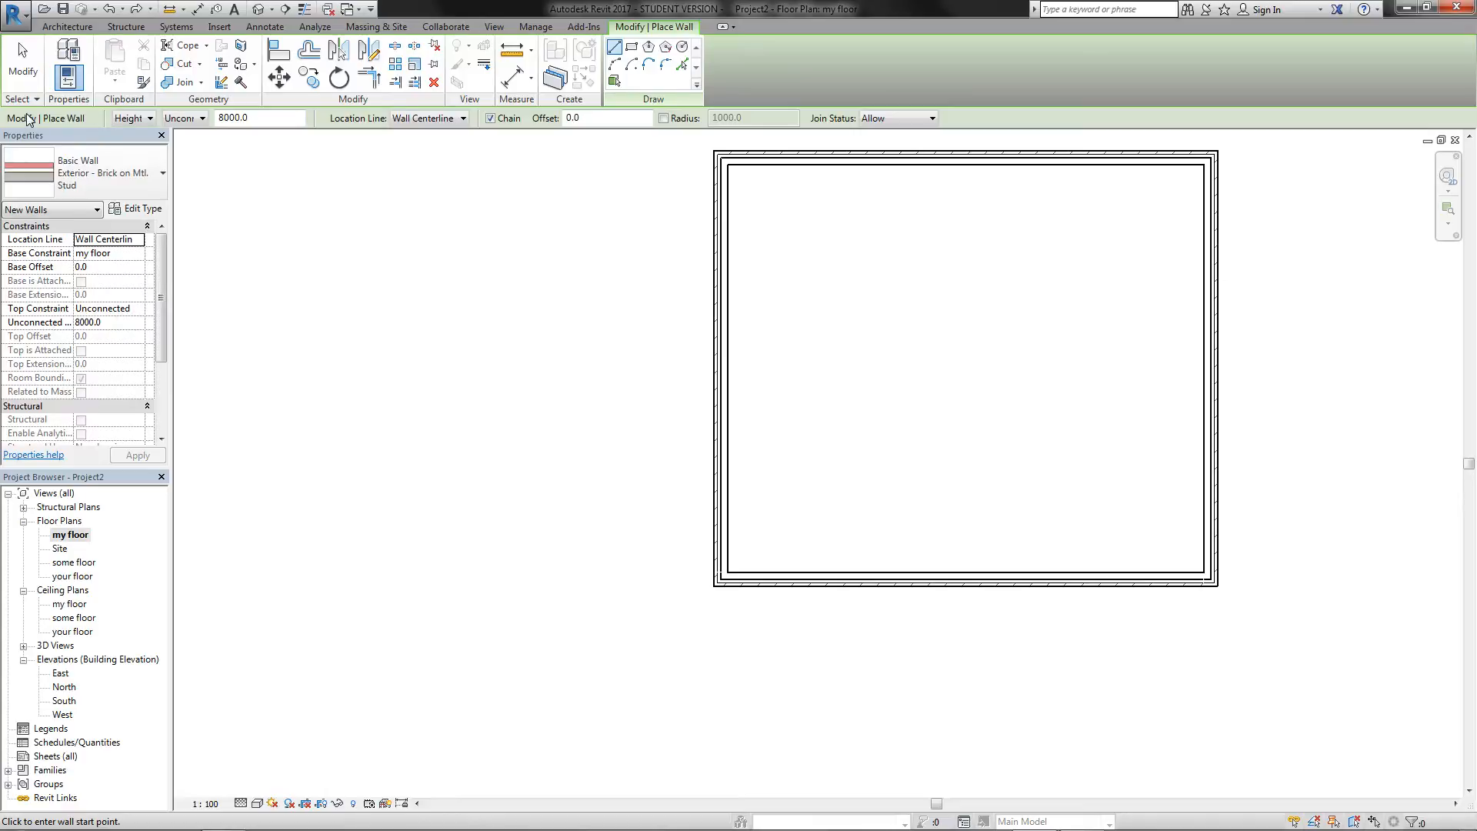
{"action": "left_click", "coordinate": [70, 27]}
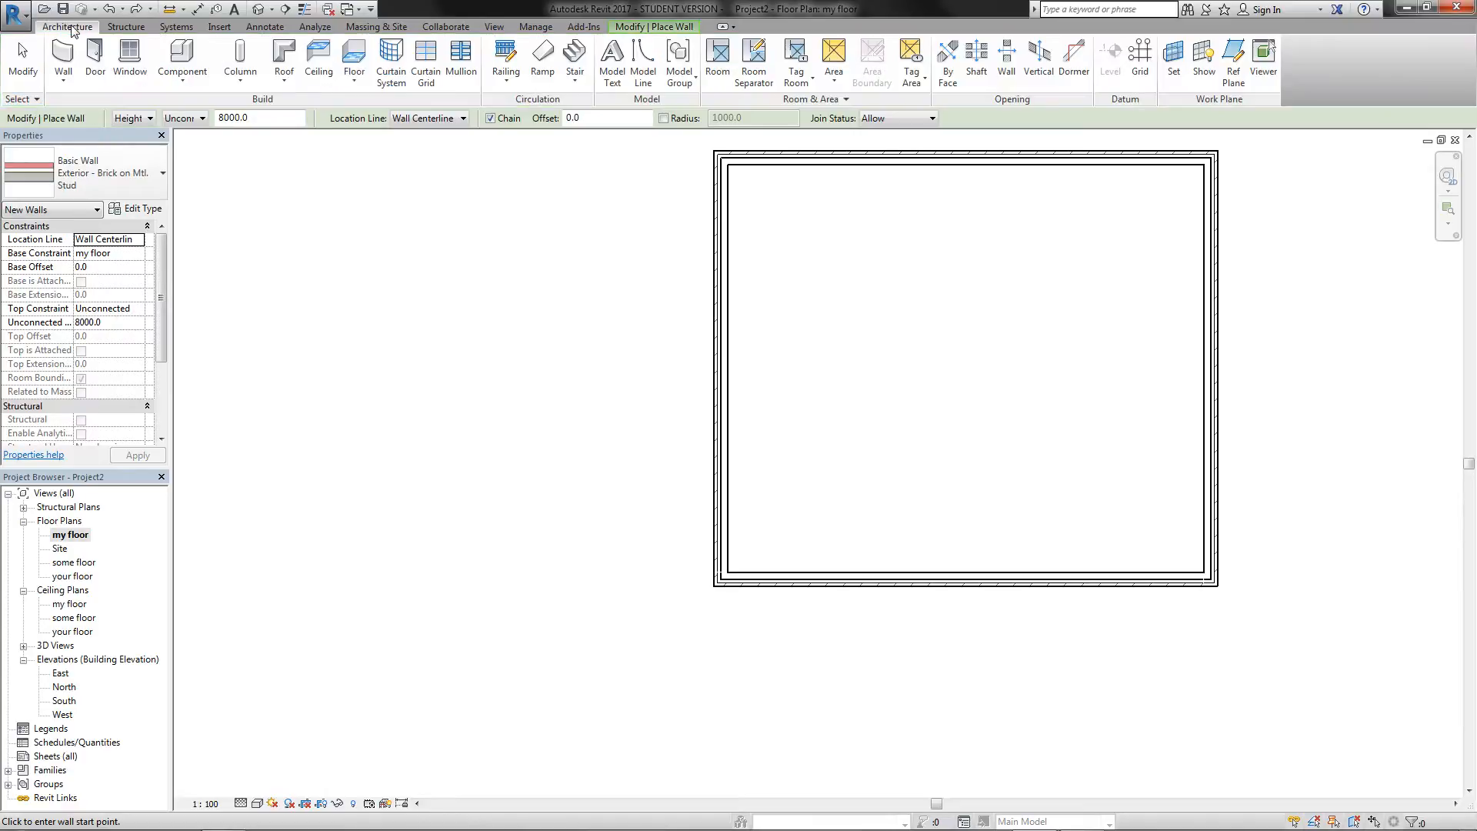
{"action": "left_click", "coordinate": [54, 61]}
{"action": "left_click", "coordinate": [150, 118]}
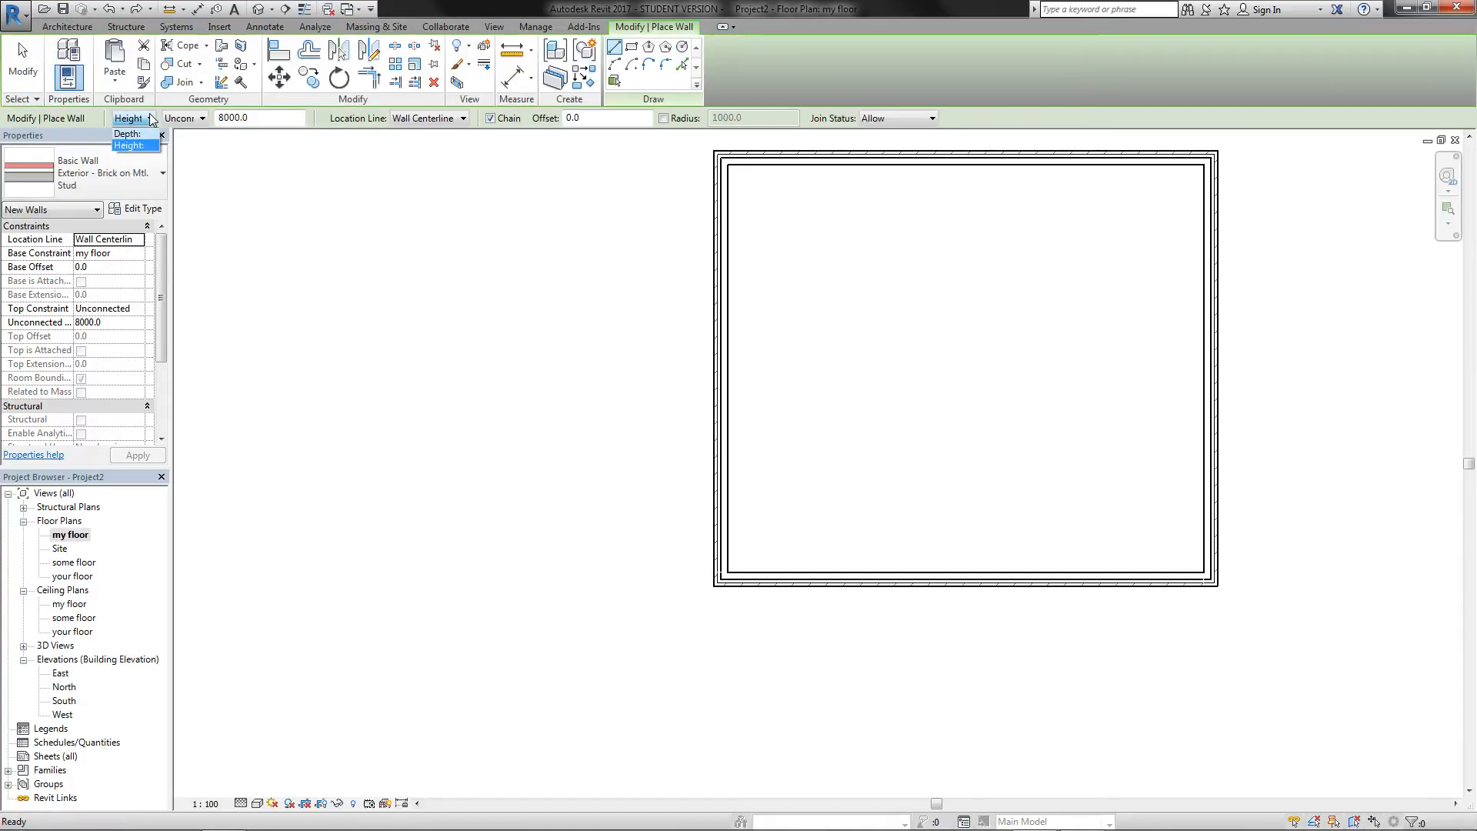
{"action": "left_click", "coordinate": [151, 119]}
{"action": "left_click", "coordinate": [203, 118]}
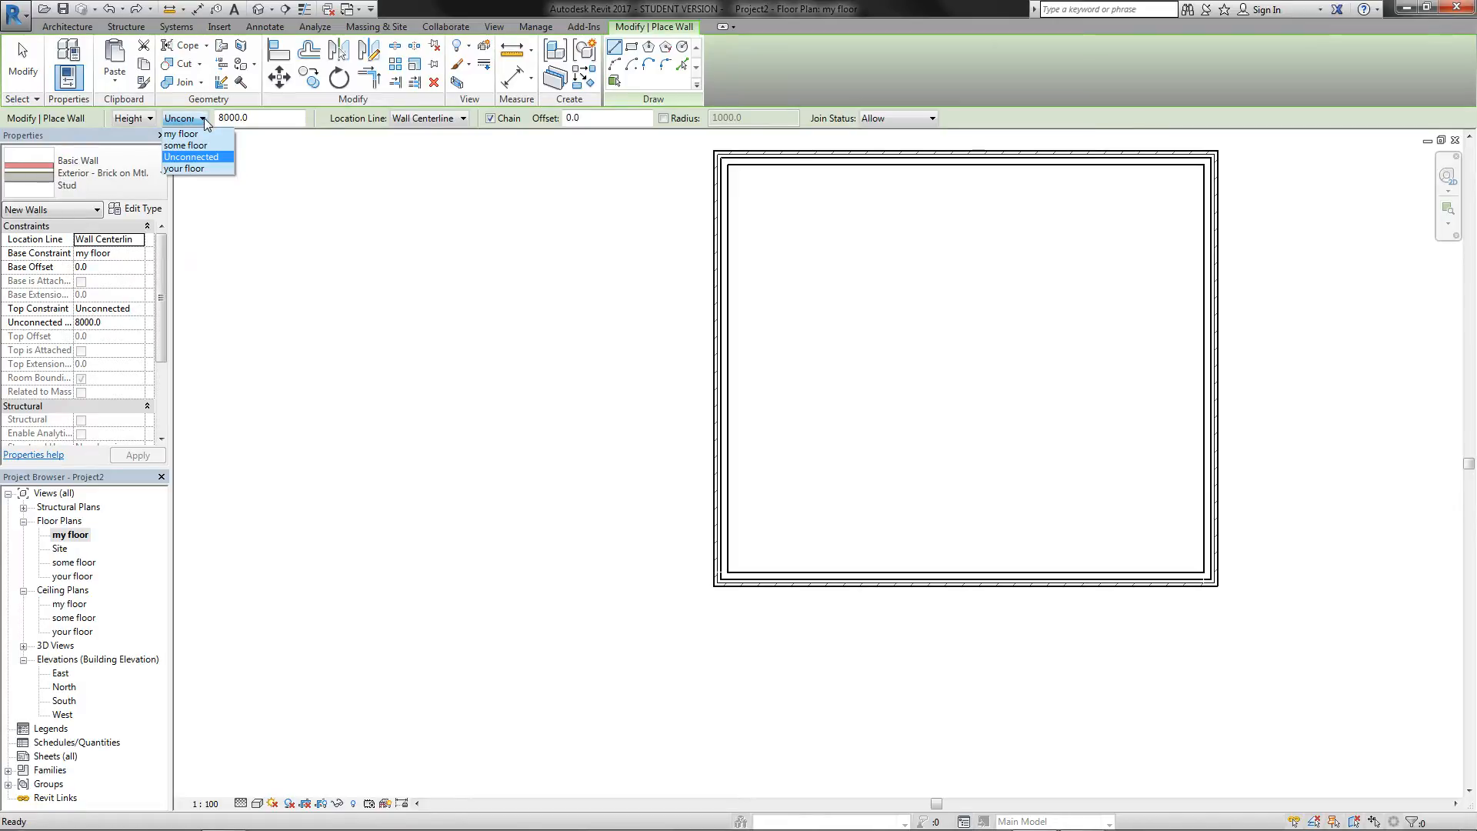
{"action": "left_click", "coordinate": [204, 119]}
{"action": "left_click_drag", "start_coordinate": [260, 120], "coordinate": [201, 121]}
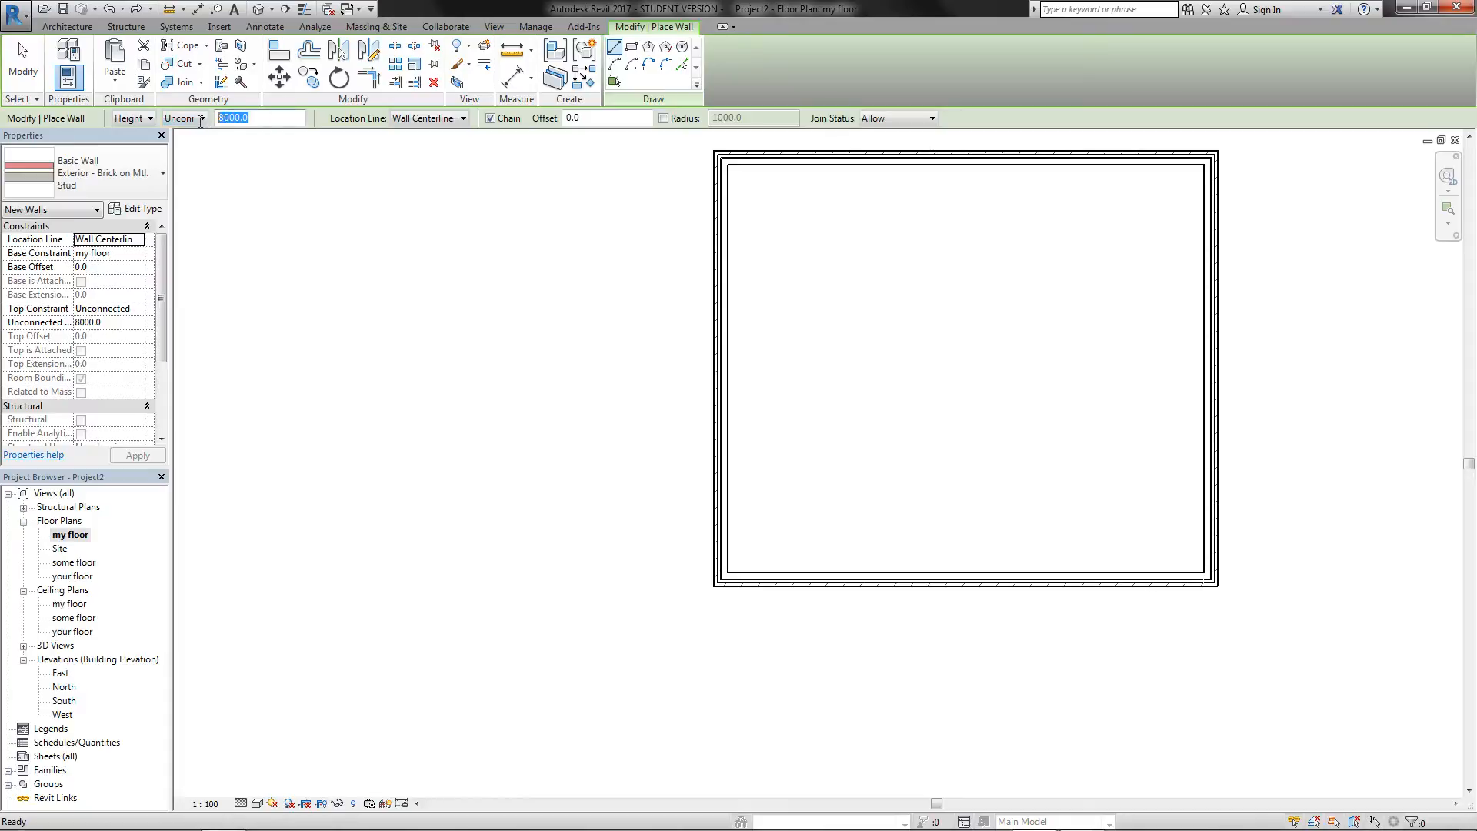
Step: Examine the available wall location line options, and leave the Wall tool without placing a wall
{"action": "left_click", "coordinate": [415, 119]}
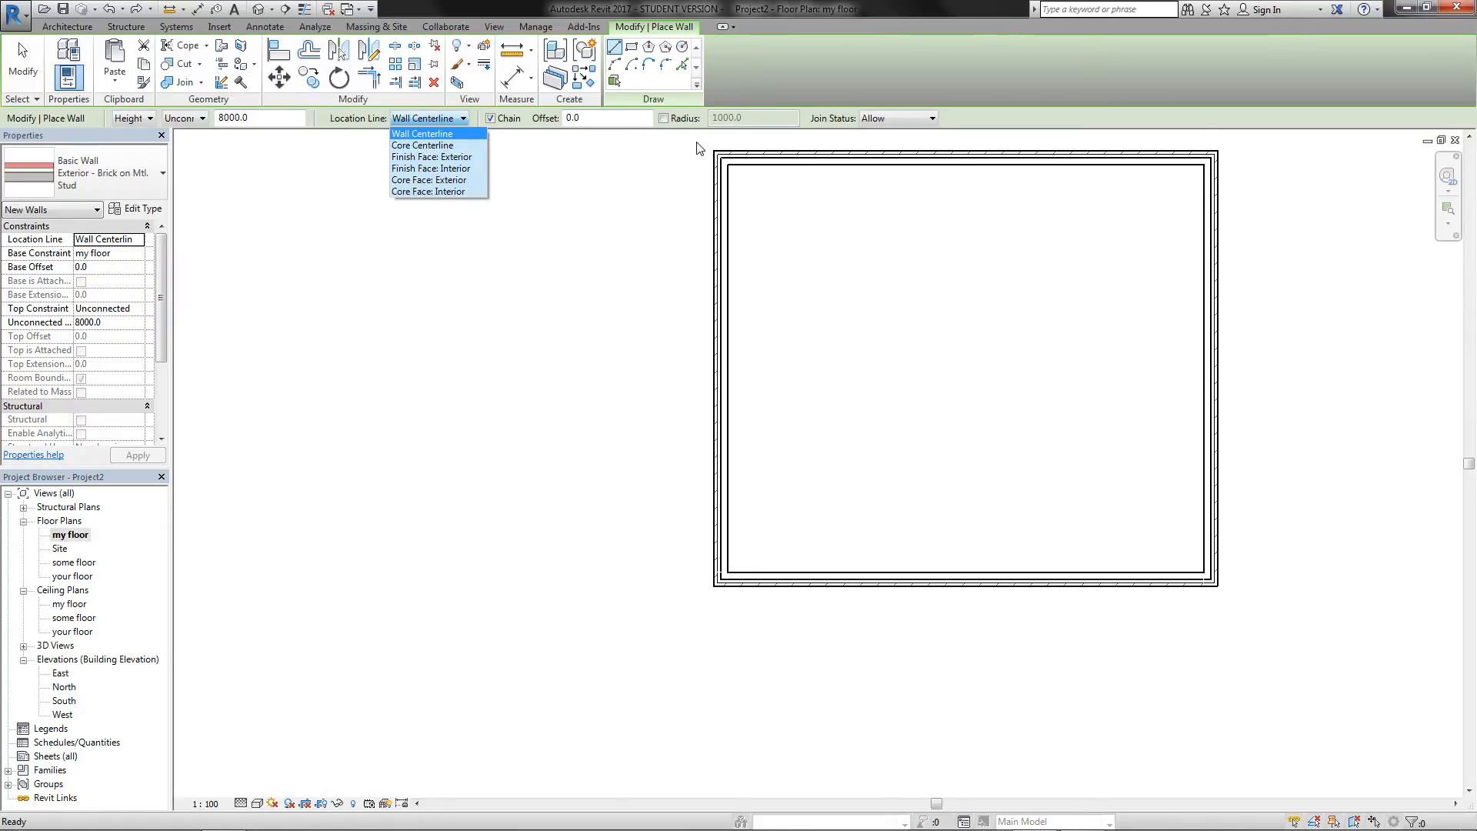
{"action": "left_click", "coordinate": [579, 417]}
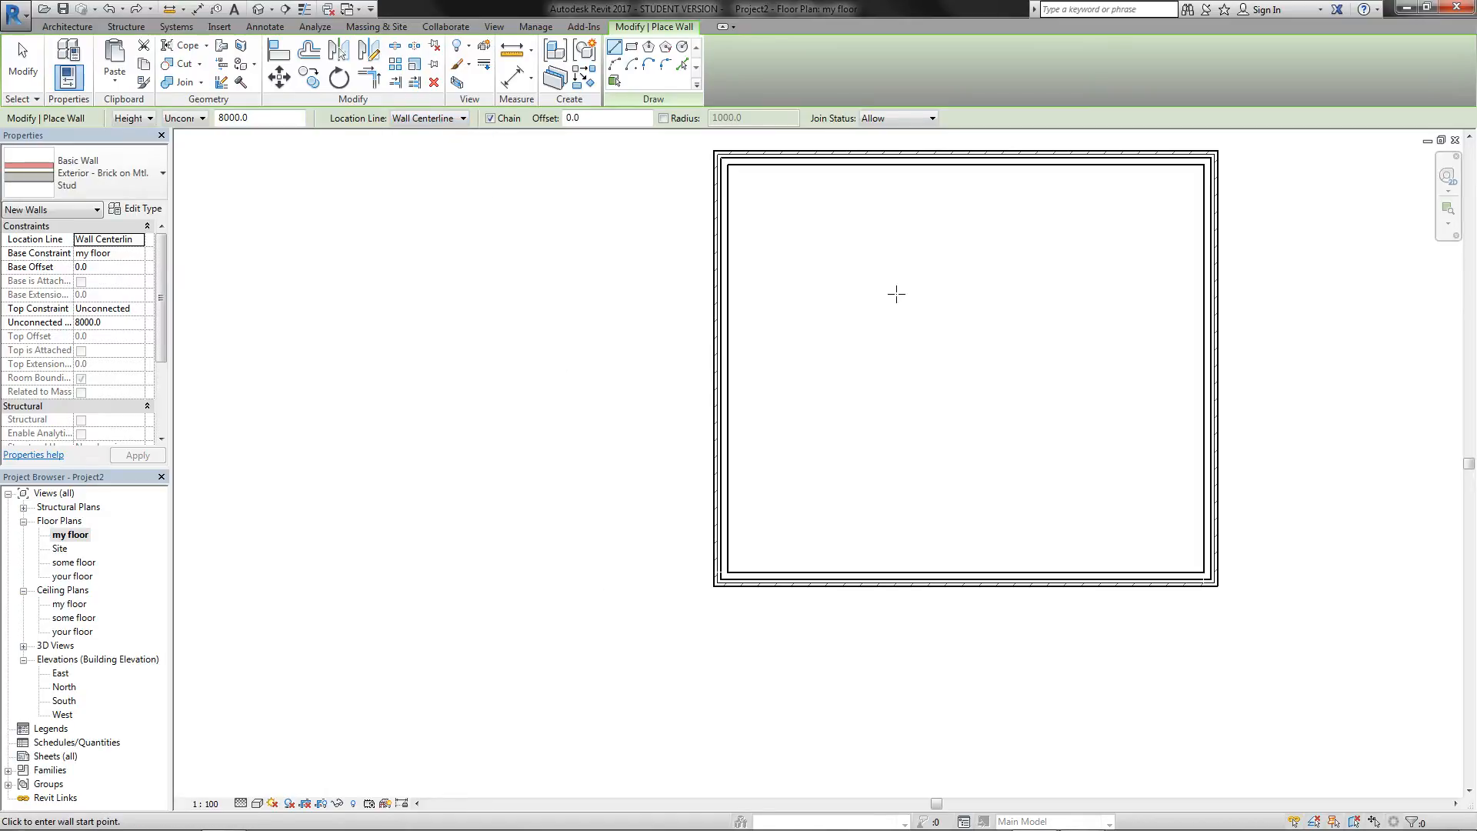
{"action": "middle_click_drag", "start_coordinate": [897, 294], "coordinate": [824, 373]}
{"action": "key", "text": "Escape"}
{"action": "key", "text": "Escape"}
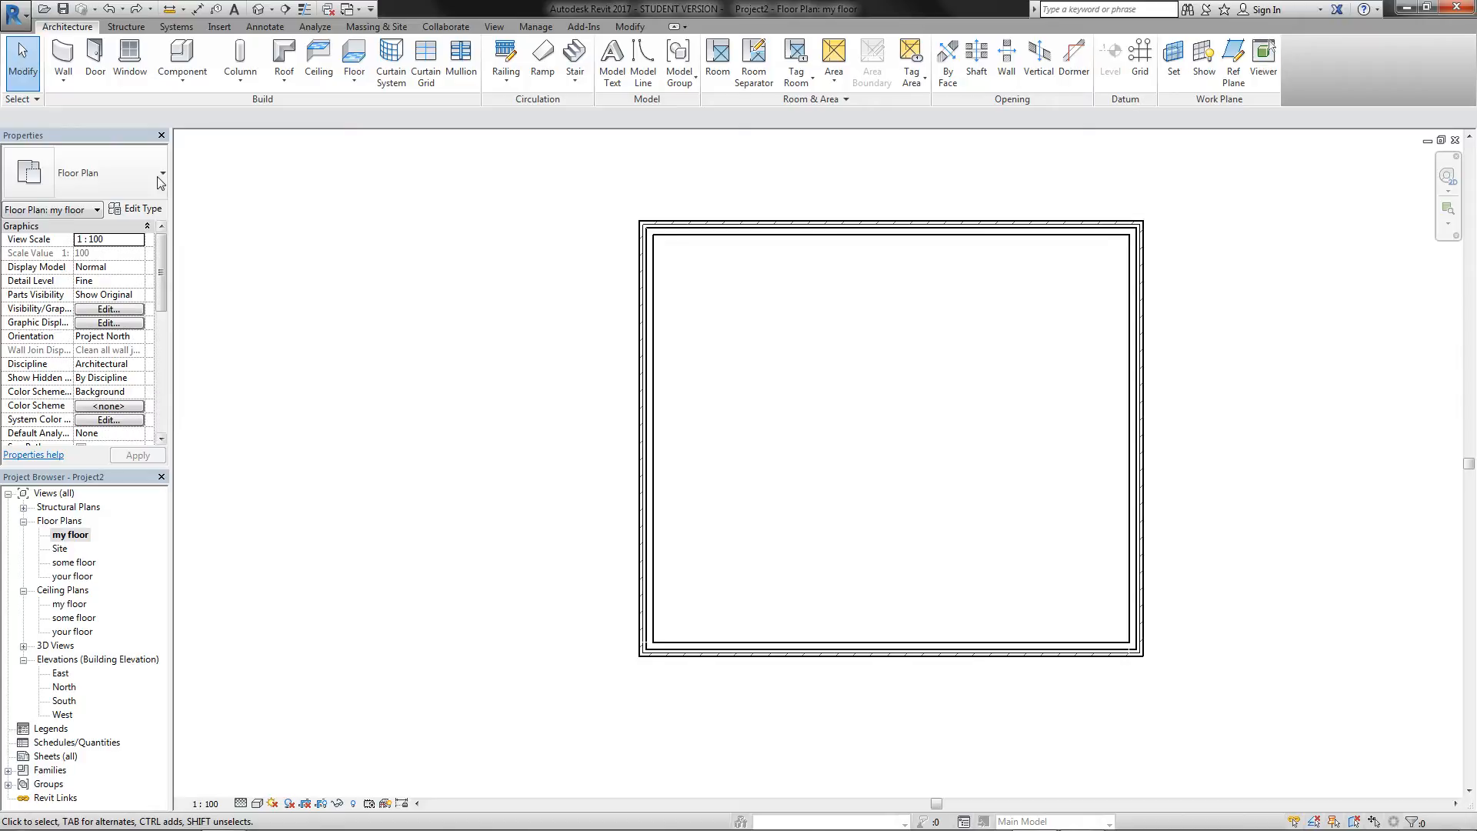
Step: Open the default 3D view and select one of the room's outer walls to examine its height constraints
{"action": "left_click", "coordinate": [494, 27]}
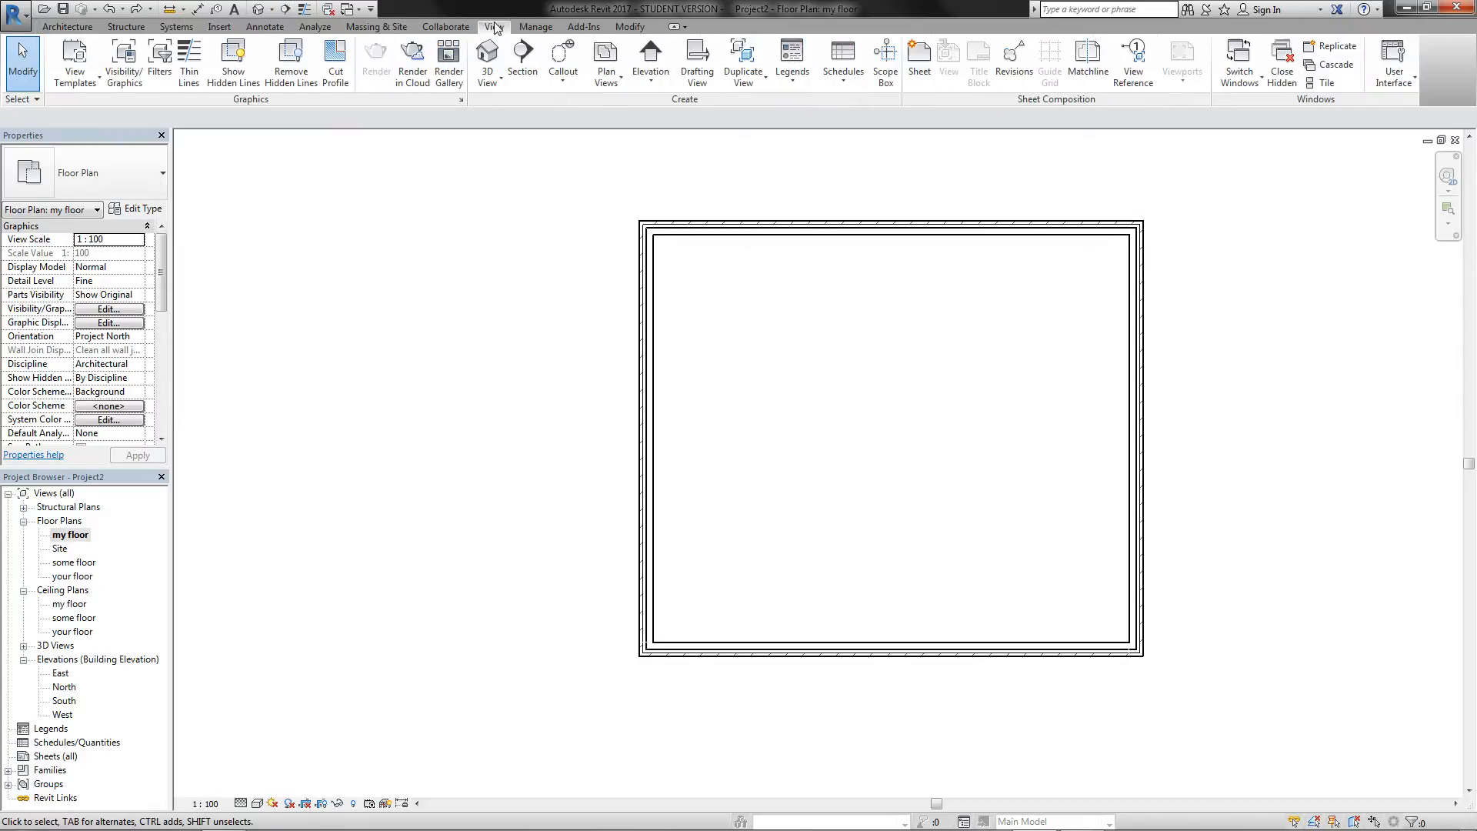
{"action": "left_click", "coordinate": [487, 57]}
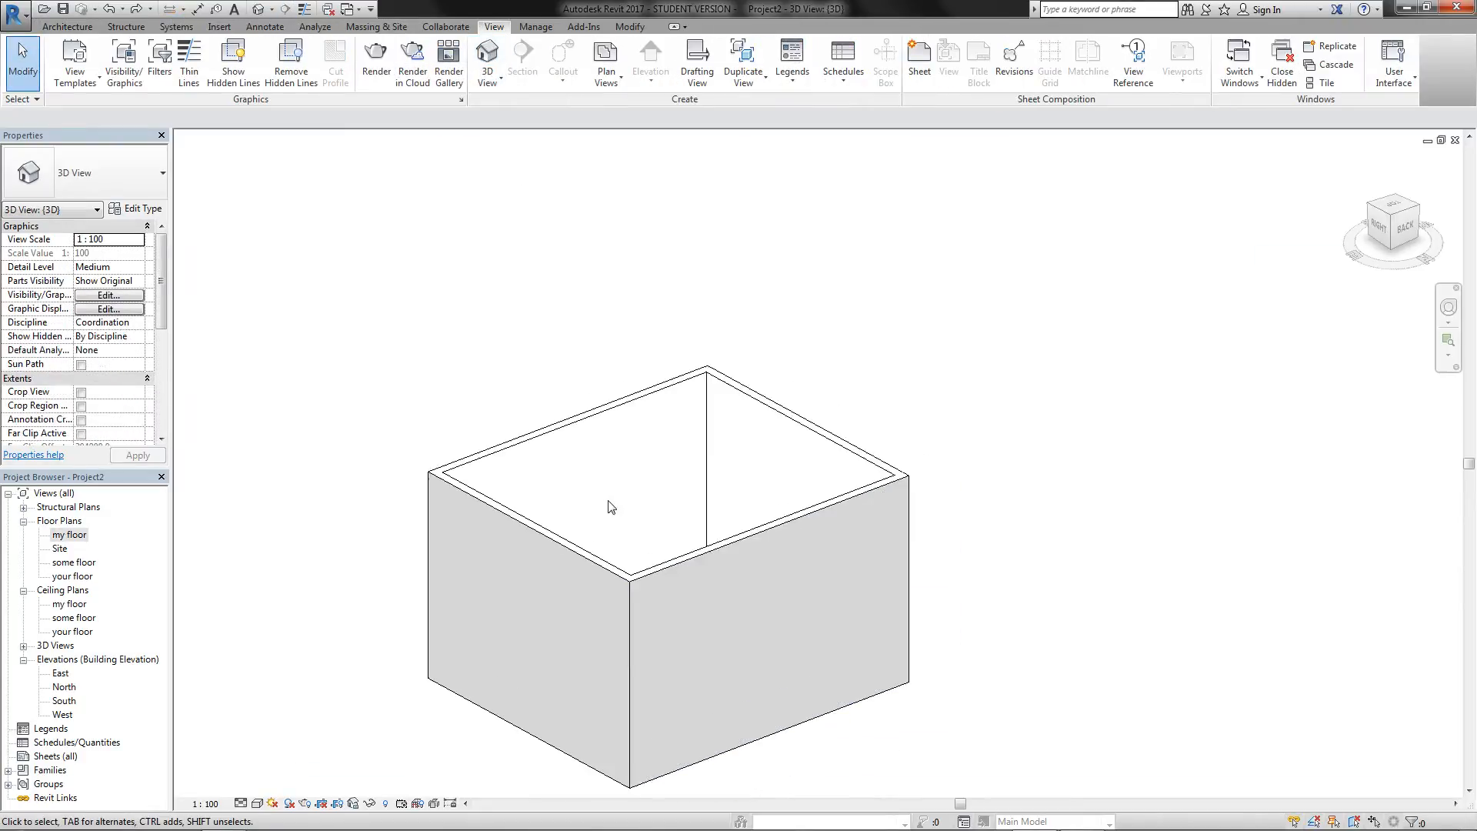
{"action": "middle_click_drag", "start_coordinate": [543, 579], "coordinate": [601, 422]}
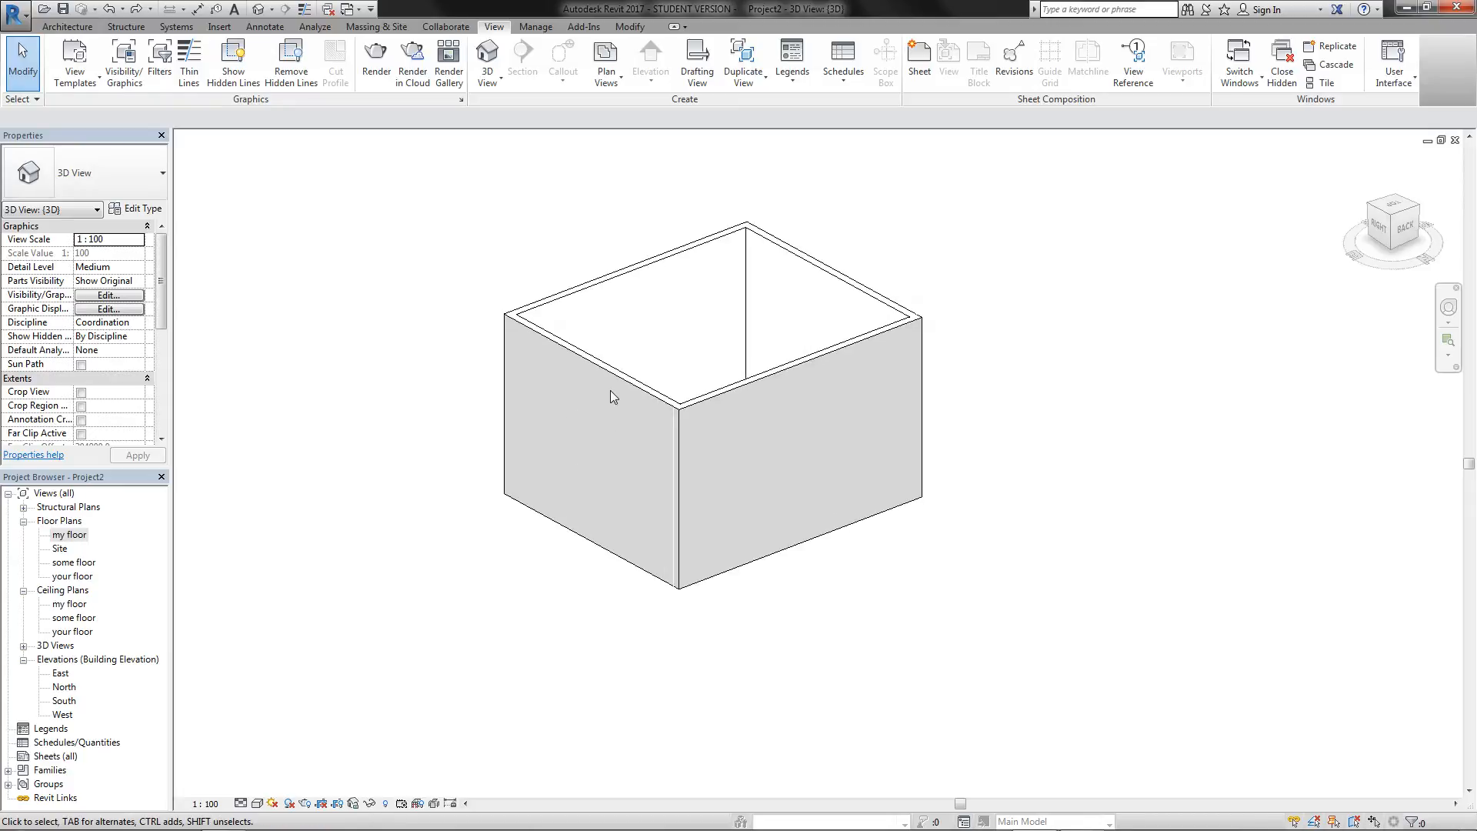
{"action": "left_click", "coordinate": [612, 390]}
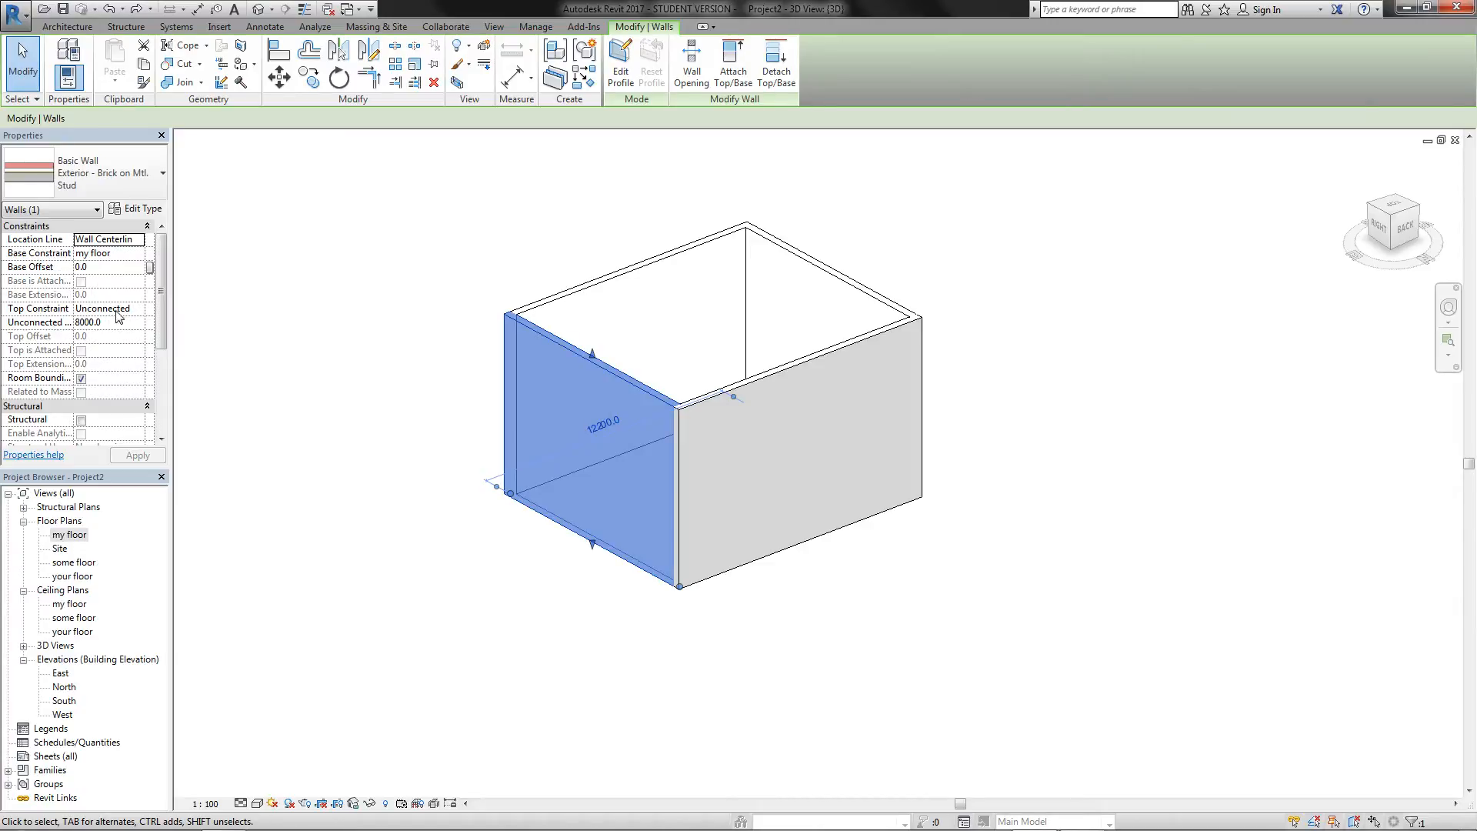
Step: Try constraining the tops of all four room walls up to level "your floor", and undo the change
{"action": "left_click_drag", "start_coordinate": [959, 254], "coordinate": [269, 415]}
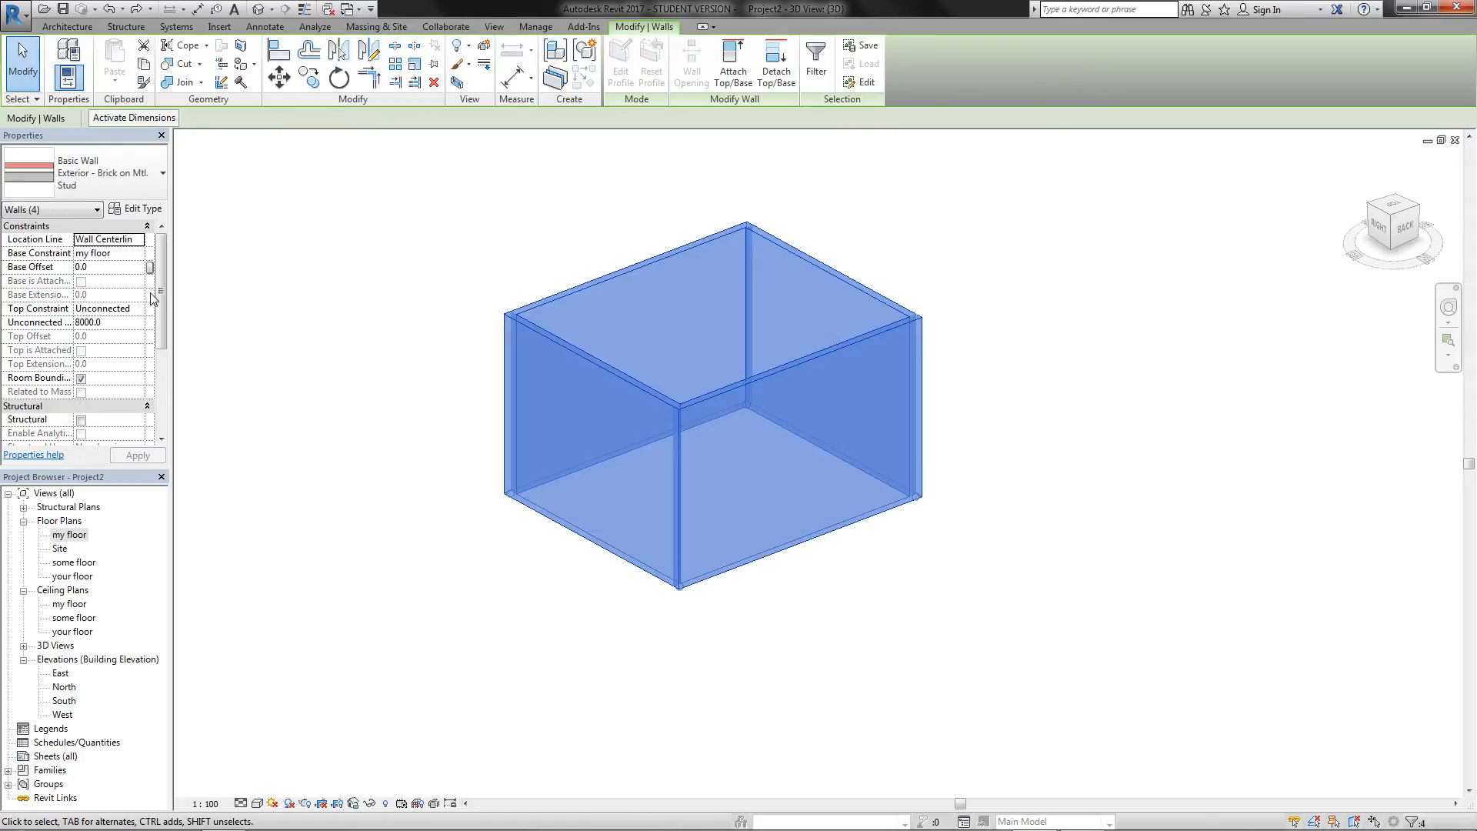
{"action": "left_click", "coordinate": [138, 309]}
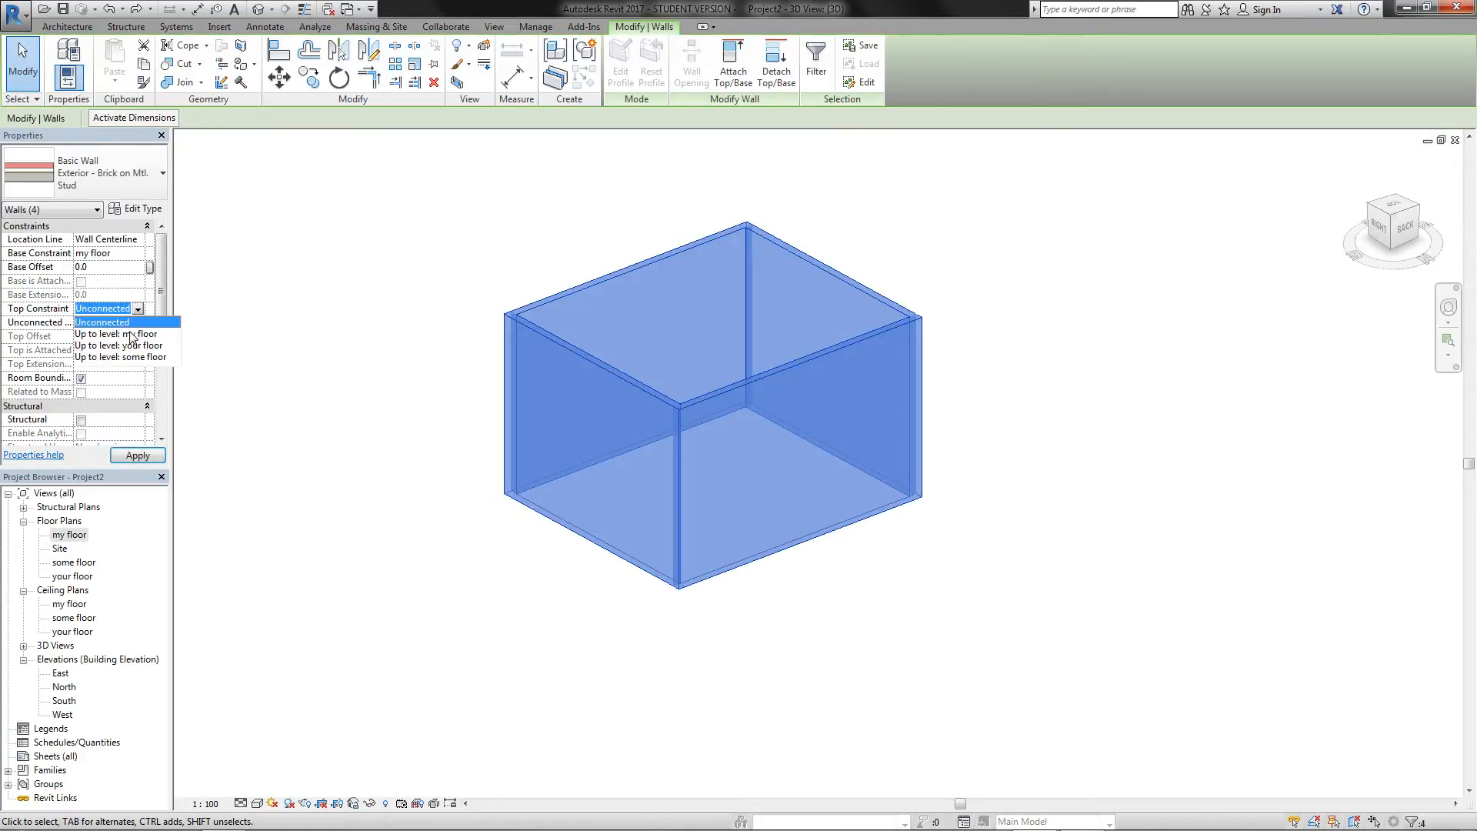
{"action": "left_click", "coordinate": [107, 346]}
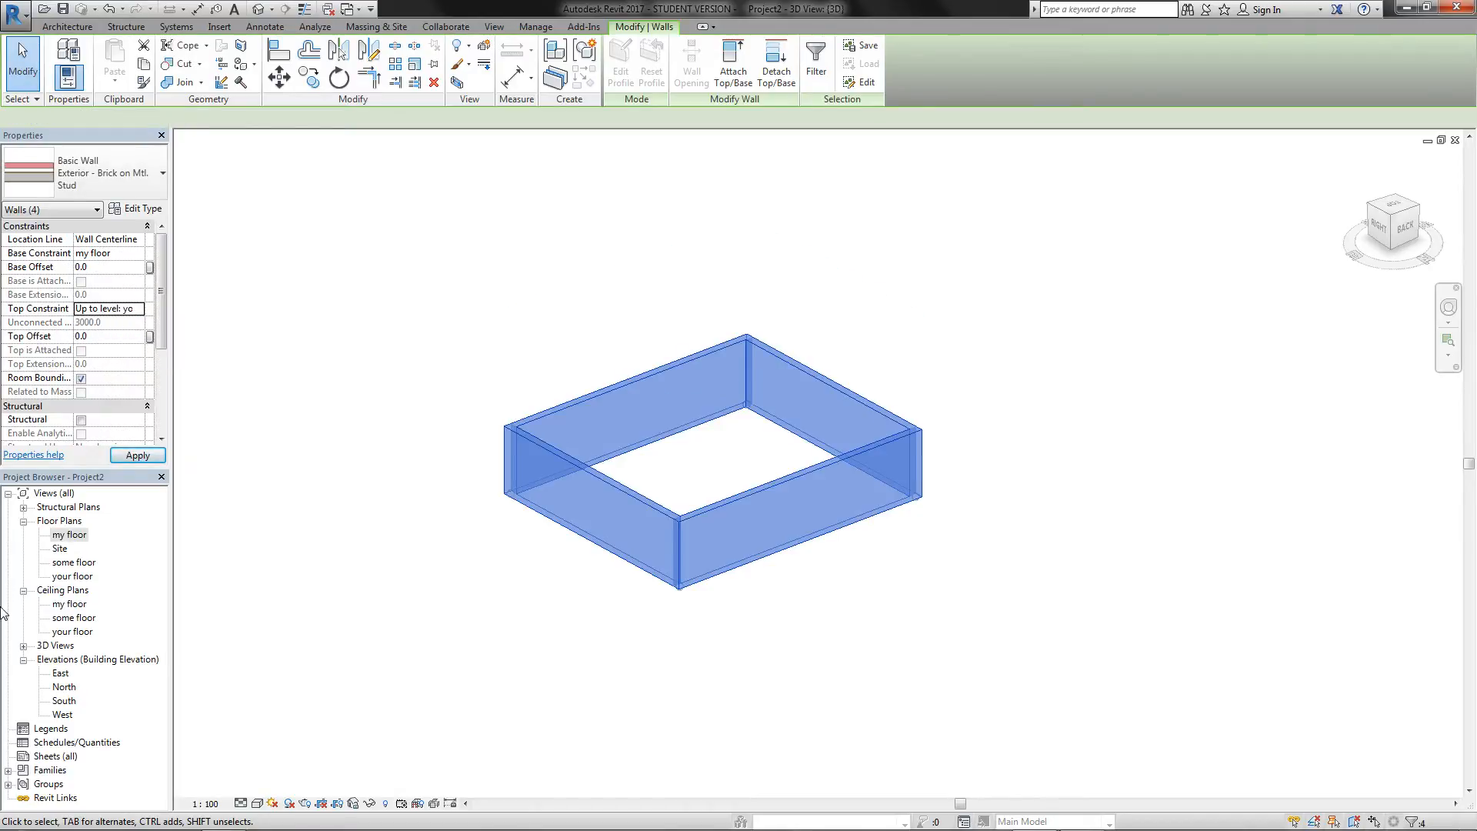
{"action": "left_click", "coordinate": [354, 496]}
{"action": "key", "text": "ctrl+z"}
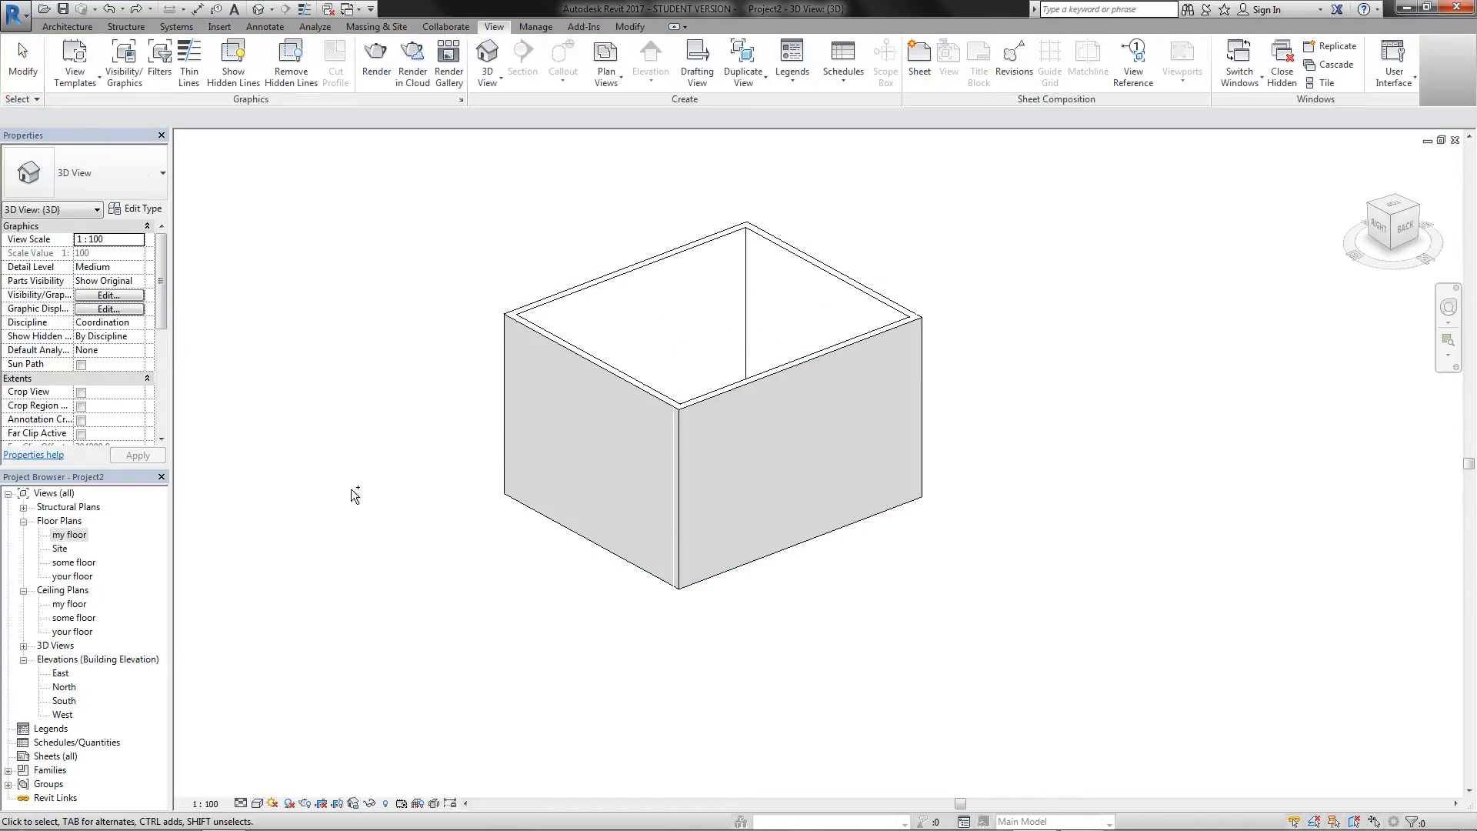
Step: Set the top constraint of all four room walls to "Up to level: your floor"
{"action": "left_click_drag", "start_coordinate": [966, 229], "coordinate": [364, 468]}
{"action": "left_click", "coordinate": [118, 309]}
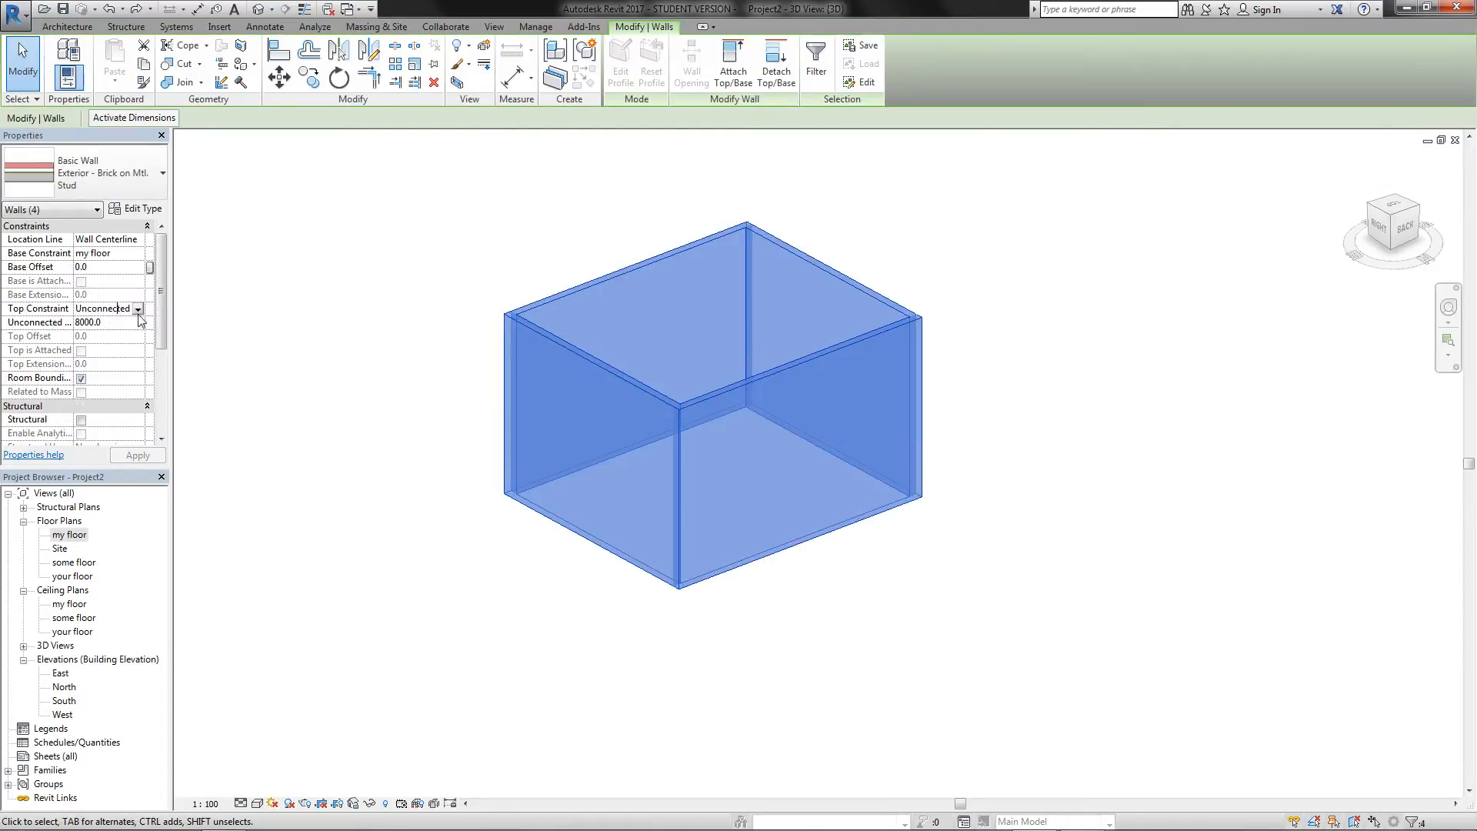
{"action": "left_click", "coordinate": [139, 311]}
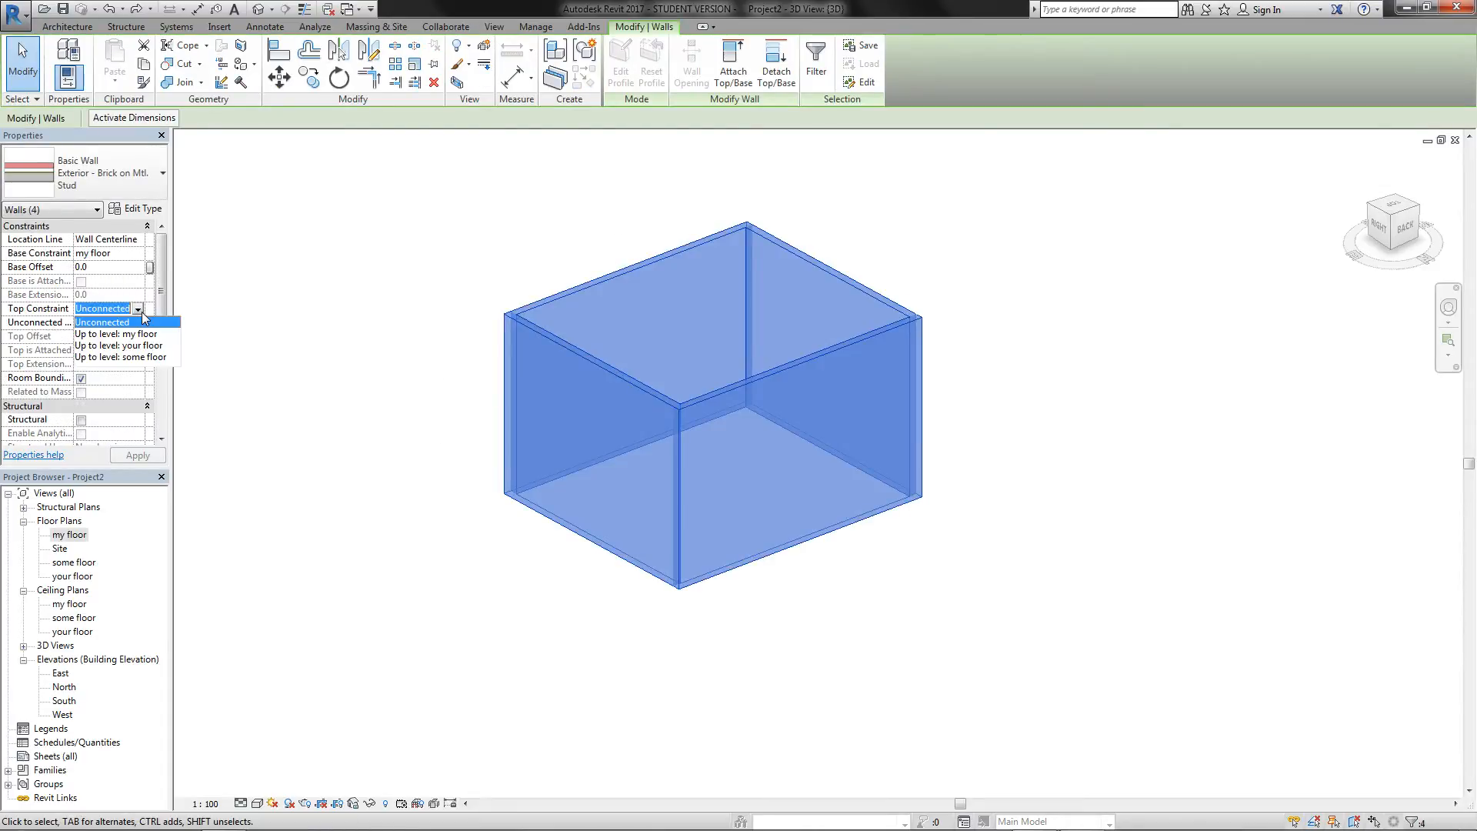
{"action": "left_click", "coordinate": [92, 353]}
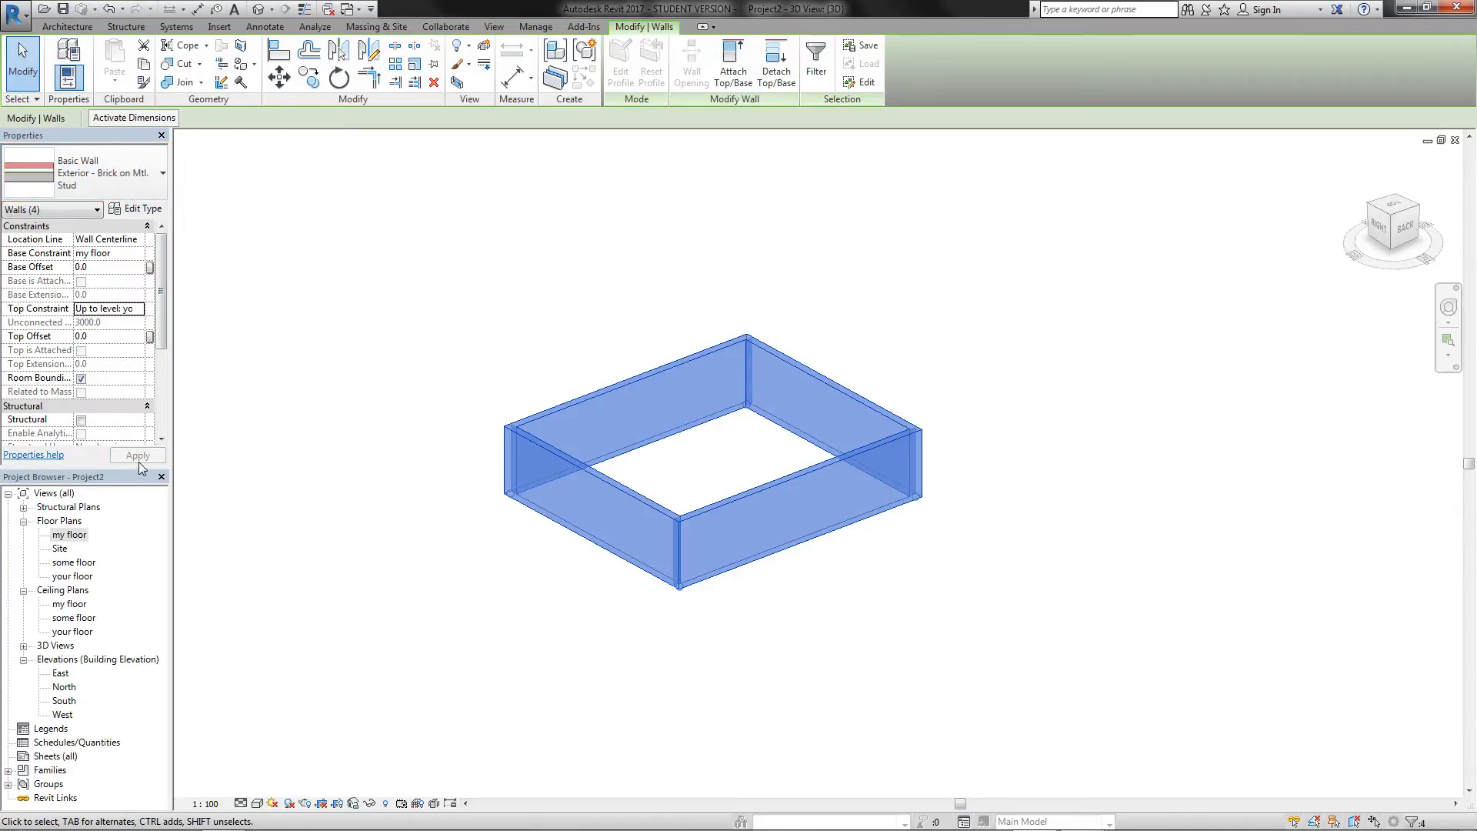
{"action": "left_click", "coordinate": [361, 373]}
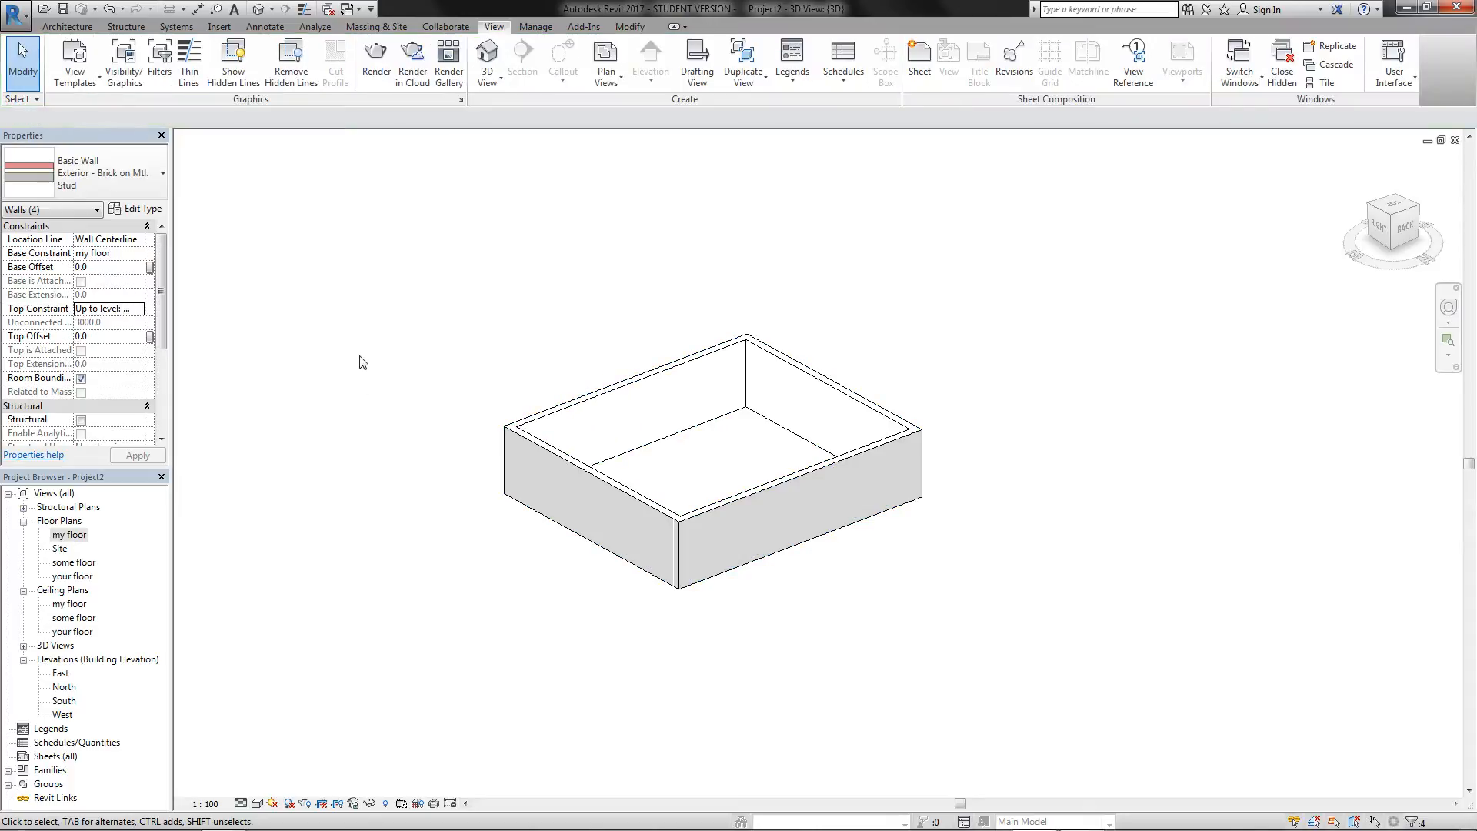
Step: Check the room walls in the "my floor" floor plan, and return to the 3D view to inspect them closely
{"action": "double_click", "coordinate": [77, 536]}
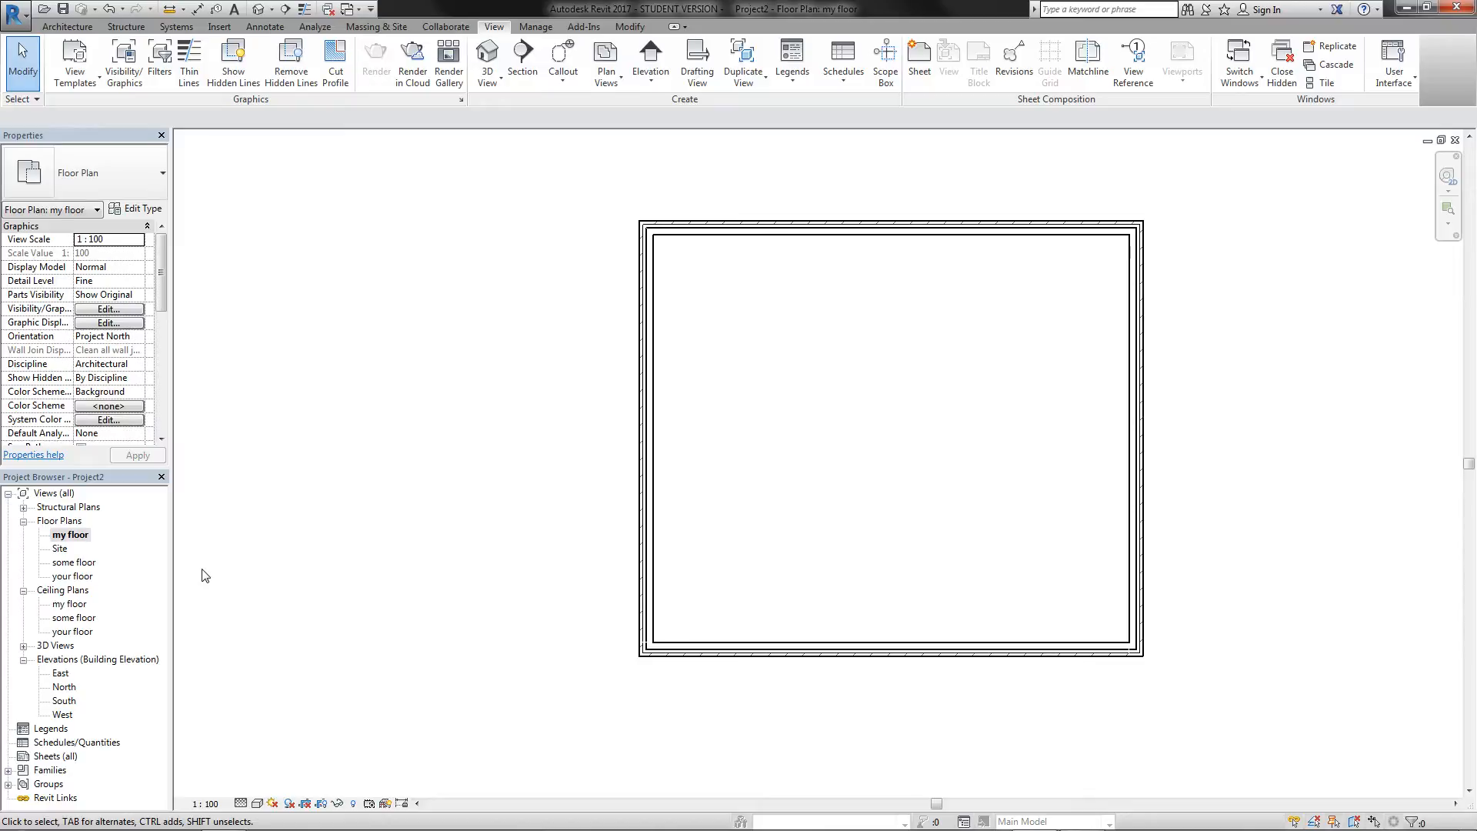
{"action": "left_click", "coordinate": [471, 48]}
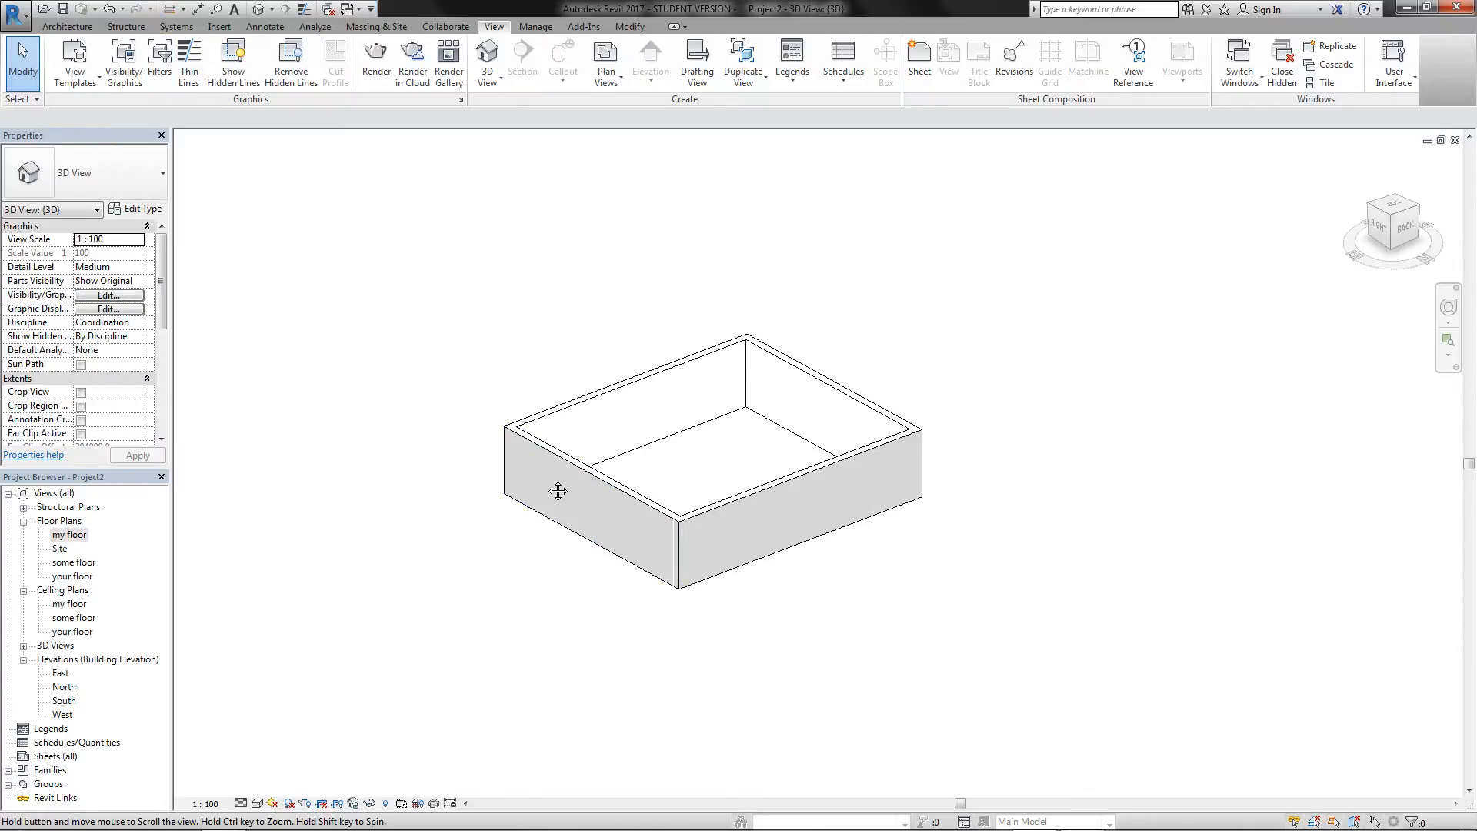
{"action": "scroll", "coordinate": [573, 469], "scroll_direction": "up", "scroll_amount": 2}
{"action": "scroll", "coordinate": [613, 459], "scroll_direction": "up", "scroll_amount": 3}
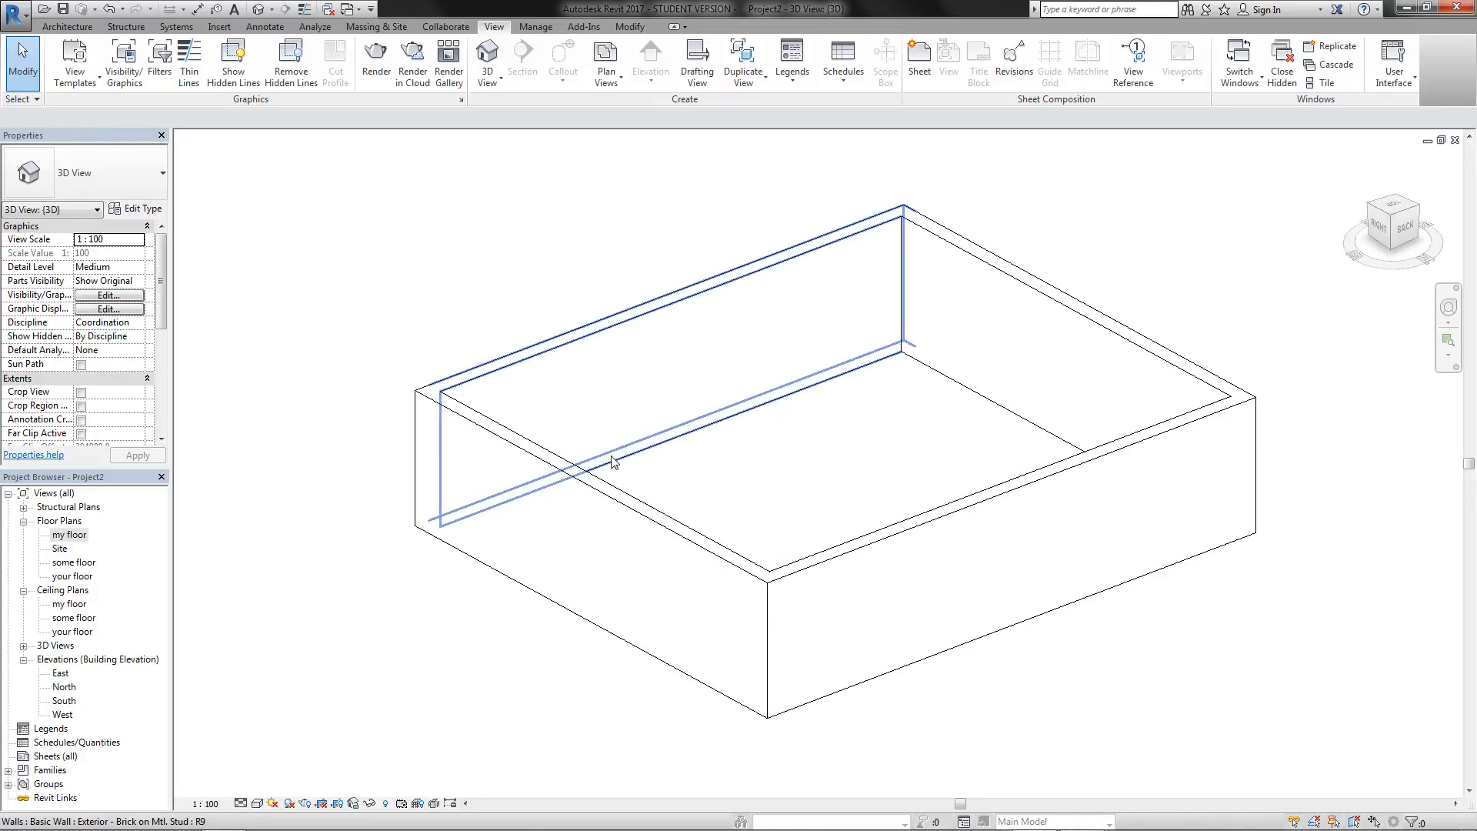
{"action": "scroll", "coordinate": [613, 459], "scroll_direction": "down", "scroll_amount": 1}
{"action": "scroll", "coordinate": [614, 461], "scroll_direction": "down", "scroll_amount": 1}
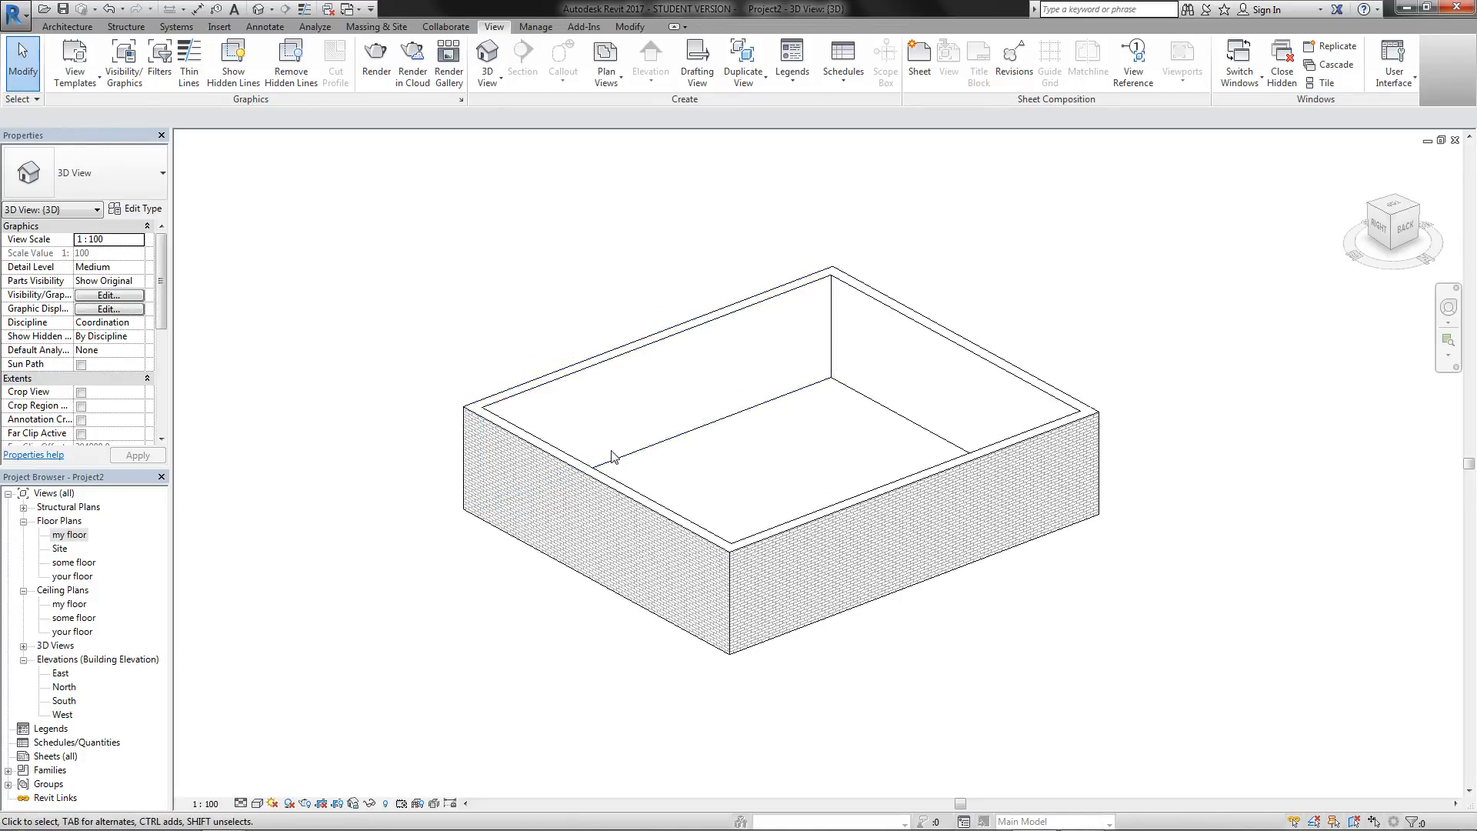
{"action": "left_click", "coordinate": [663, 537]}
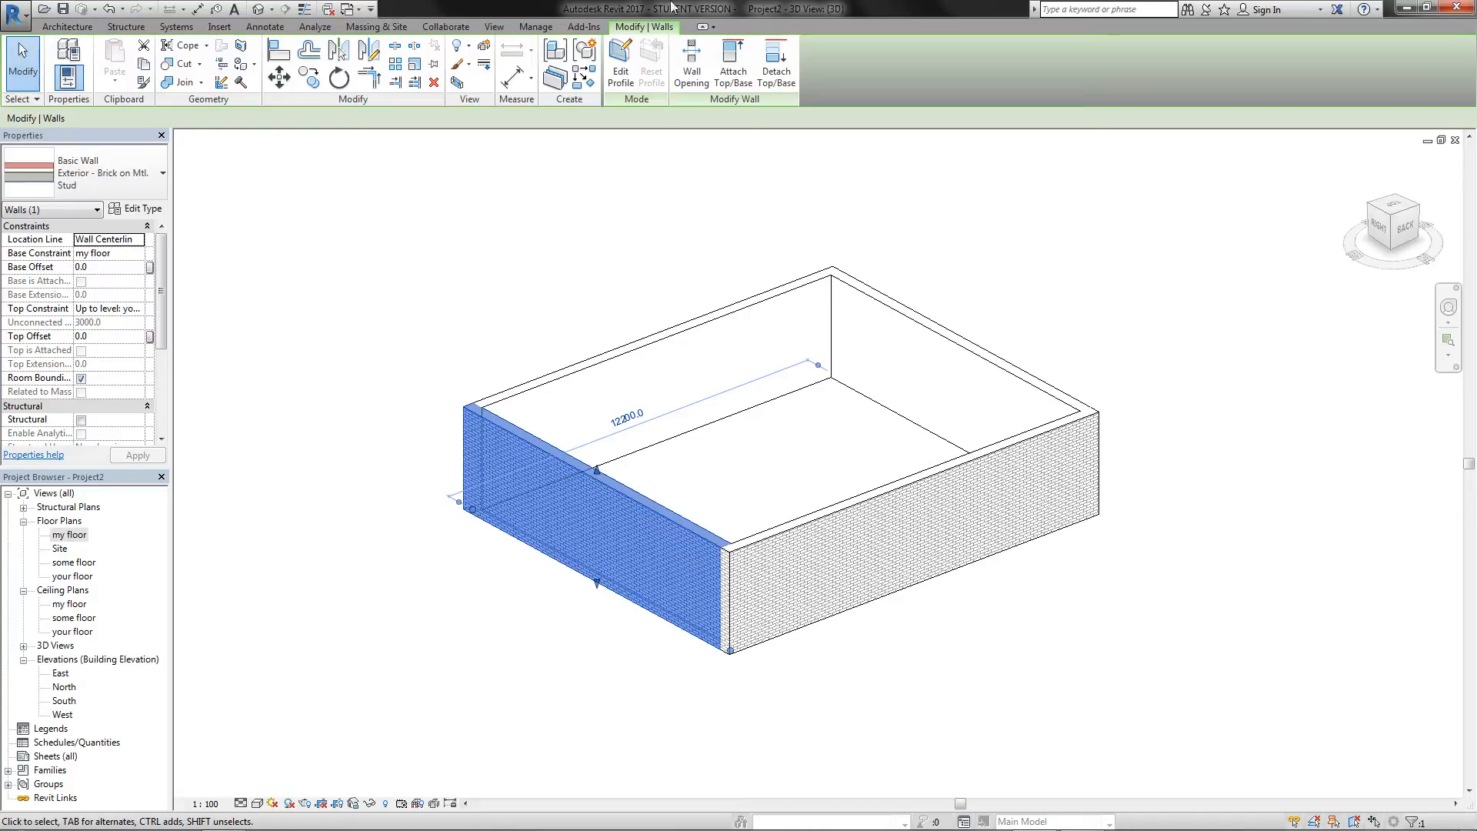
{"action": "left_click", "coordinate": [623, 63]}
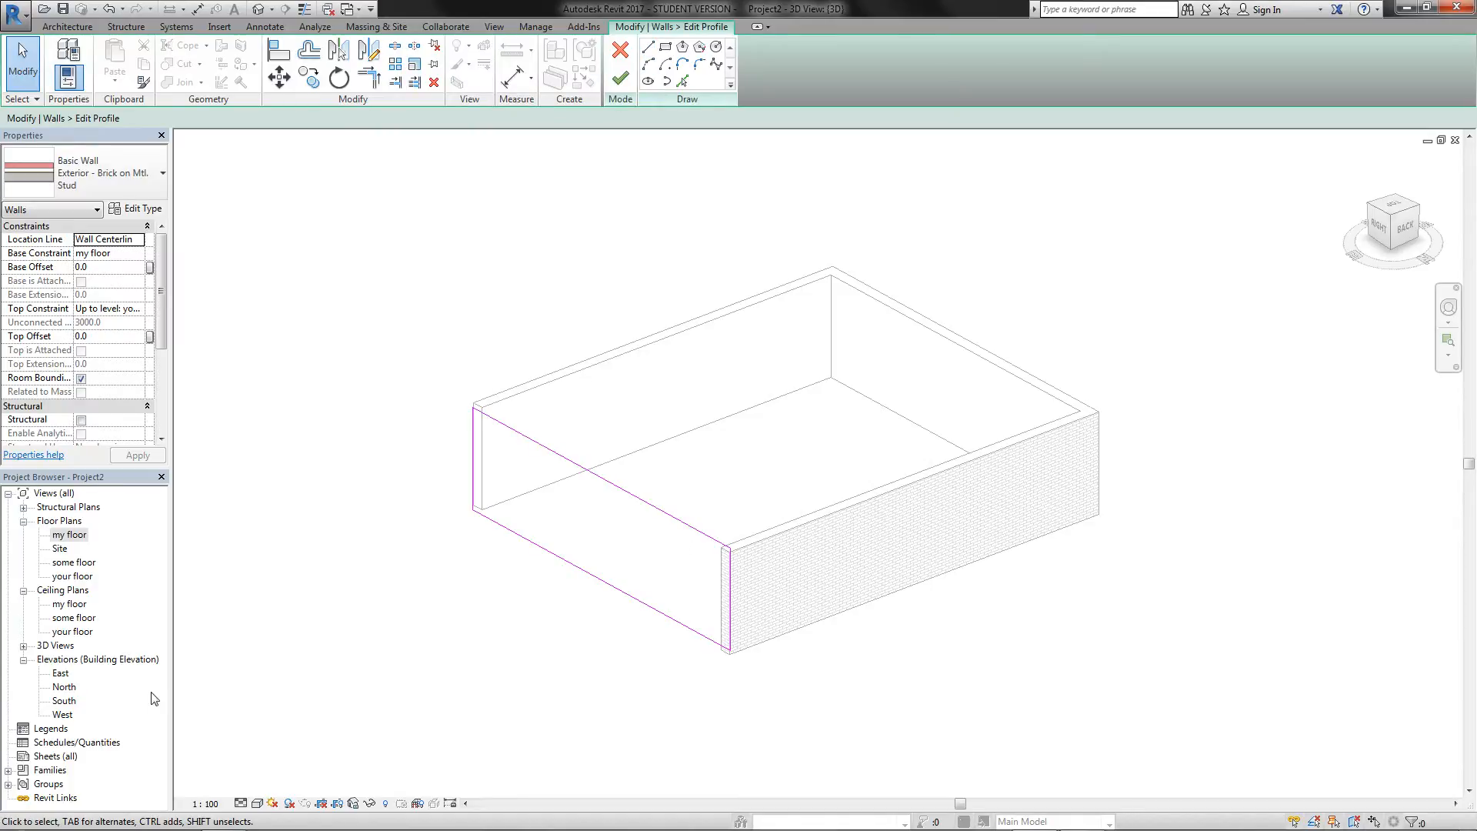
{"action": "double_click", "coordinate": [75, 539]}
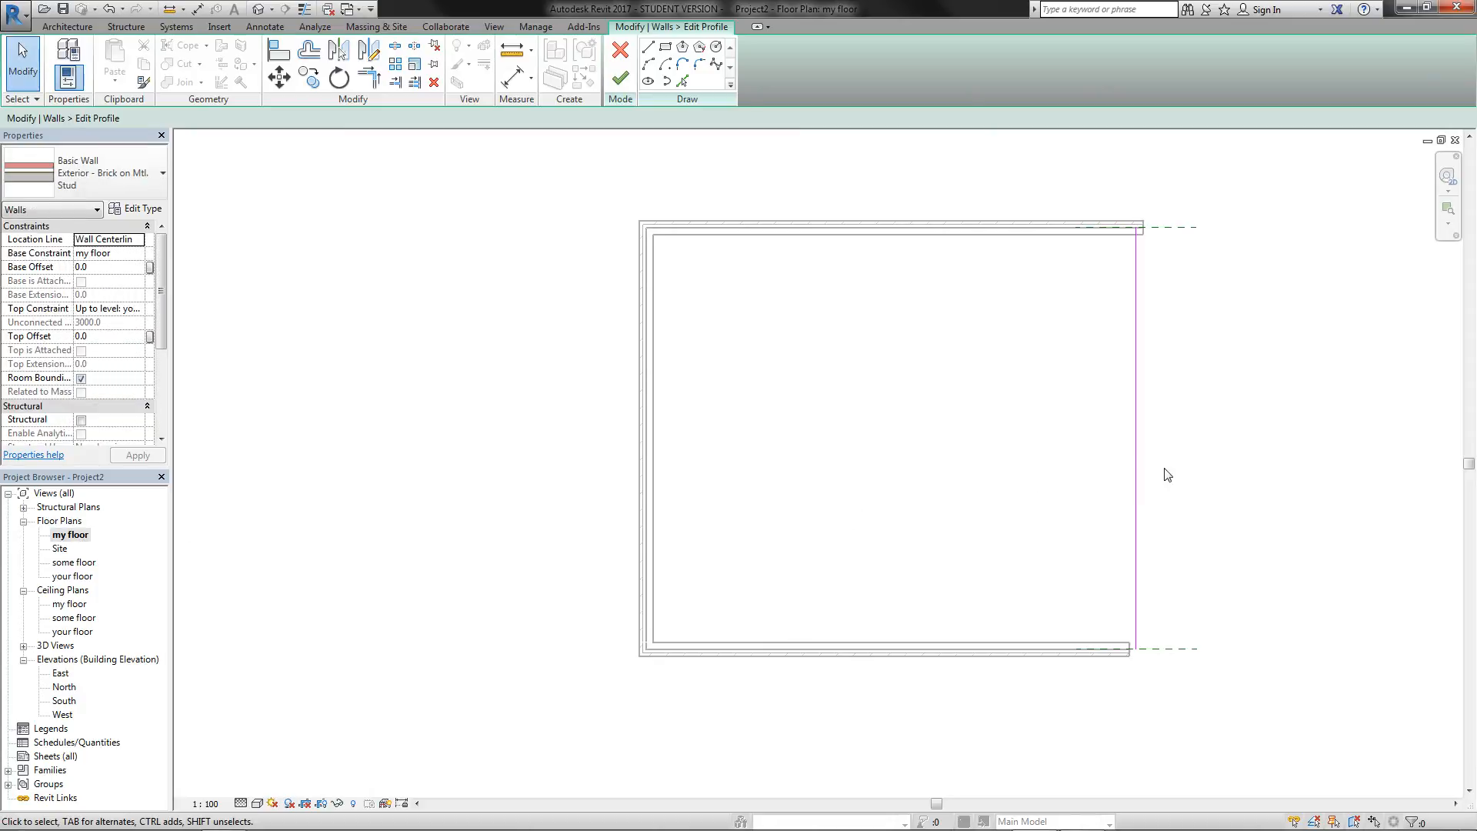
{"action": "scroll", "coordinate": [1085, 496], "scroll_direction": "down", "scroll_amount": 3}
{"action": "scroll", "coordinate": [1301, 584], "scroll_direction": "down", "scroll_amount": 2}
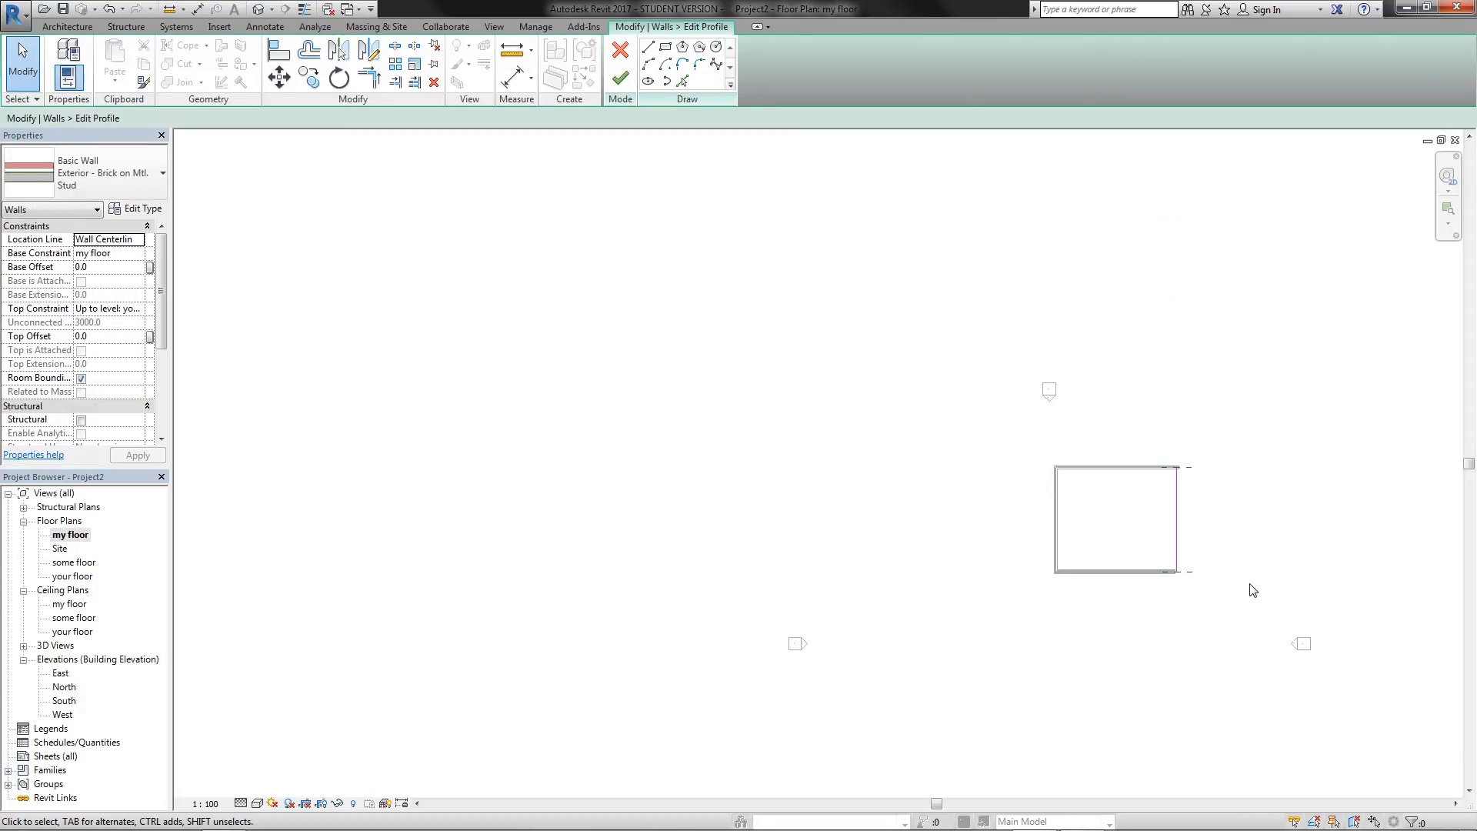
{"action": "middle_click_drag", "start_coordinate": [1254, 590], "coordinate": [836, 471]}
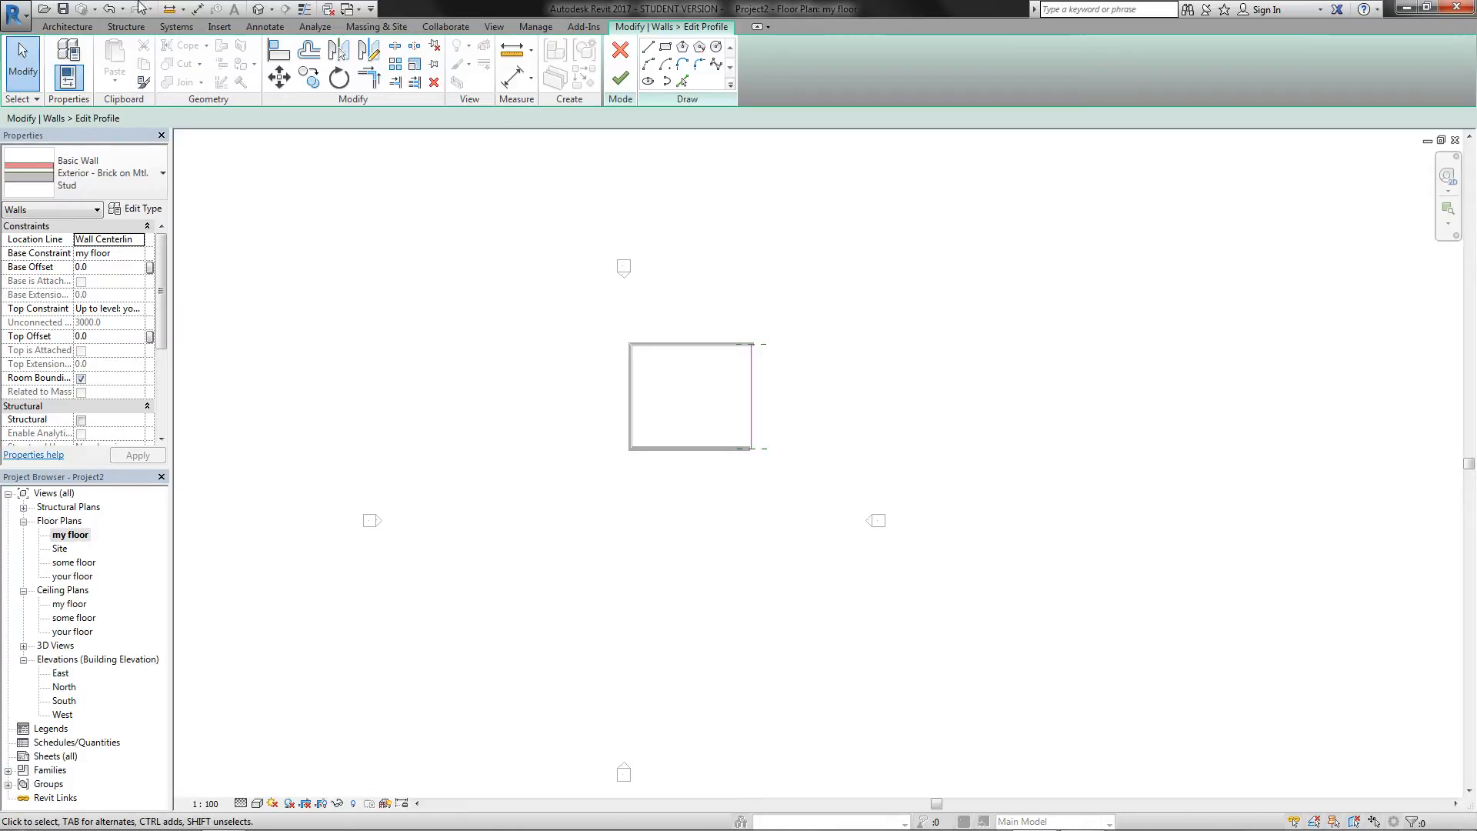
{"action": "left_click", "coordinate": [622, 51]}
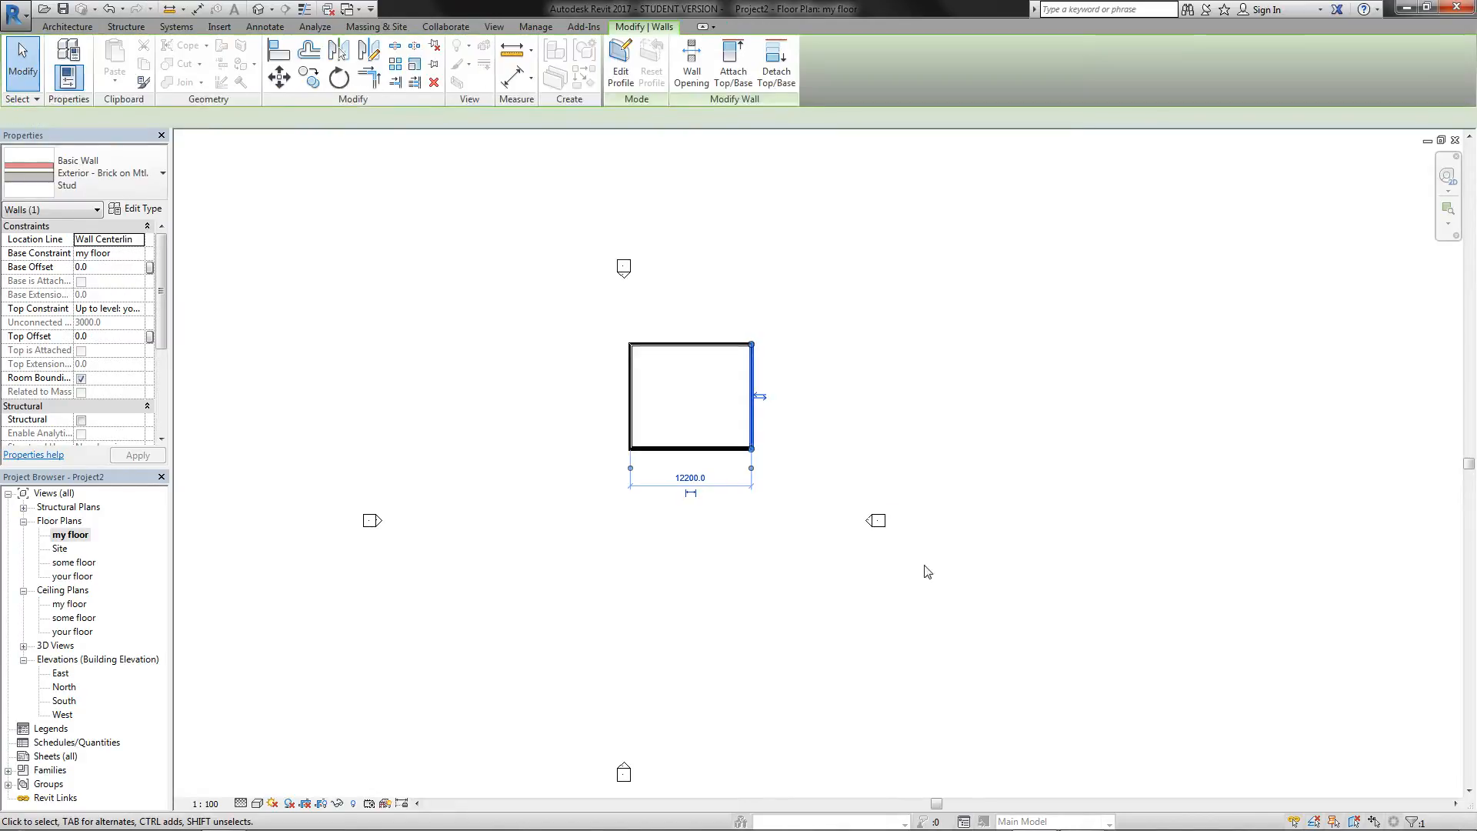
Step: Open the East elevation and start editing the profile of the brick wall shown there
{"action": "left_click", "coordinate": [878, 521]}
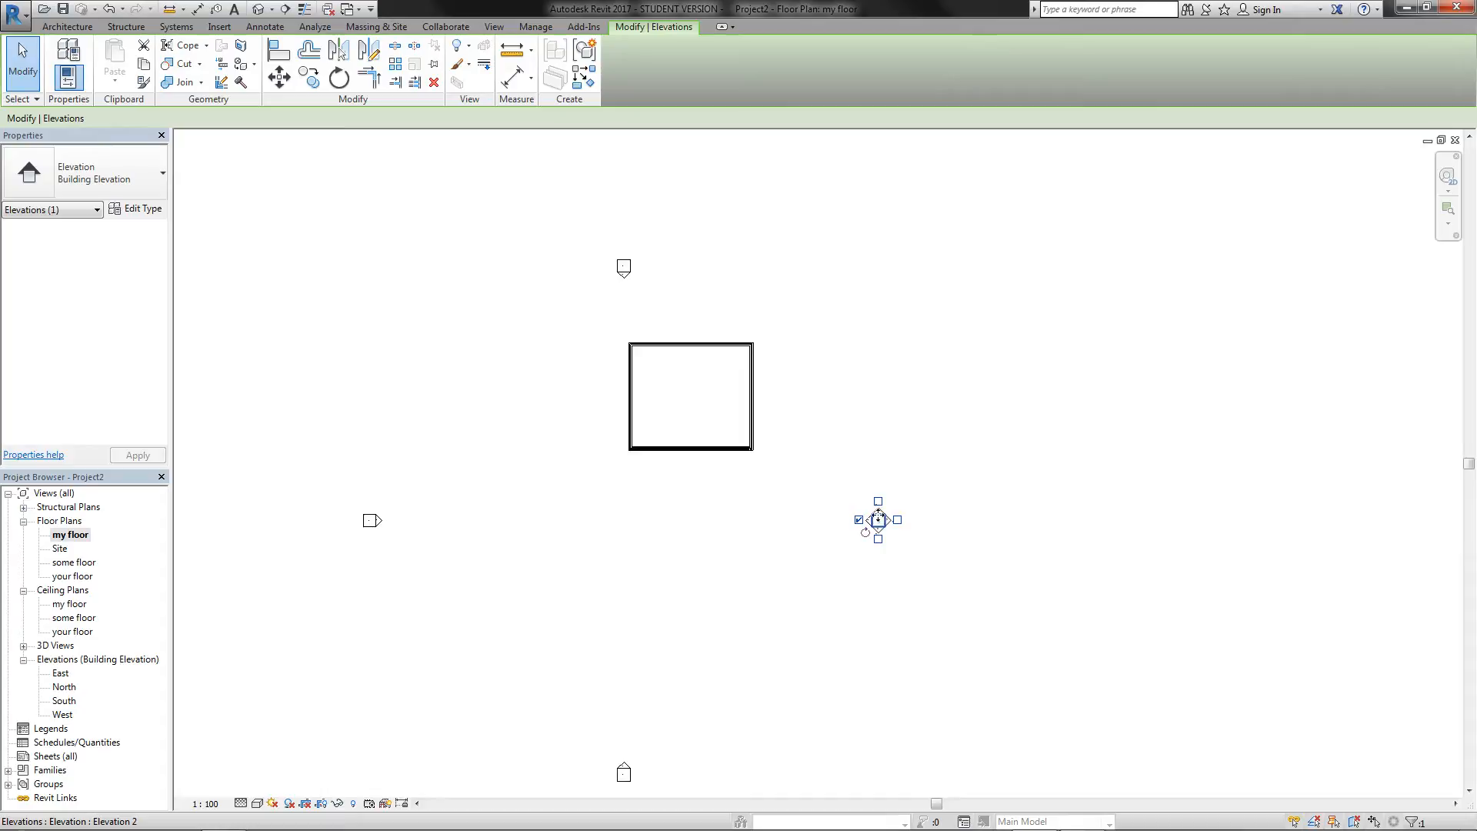
{"action": "left_click", "coordinate": [683, 601]}
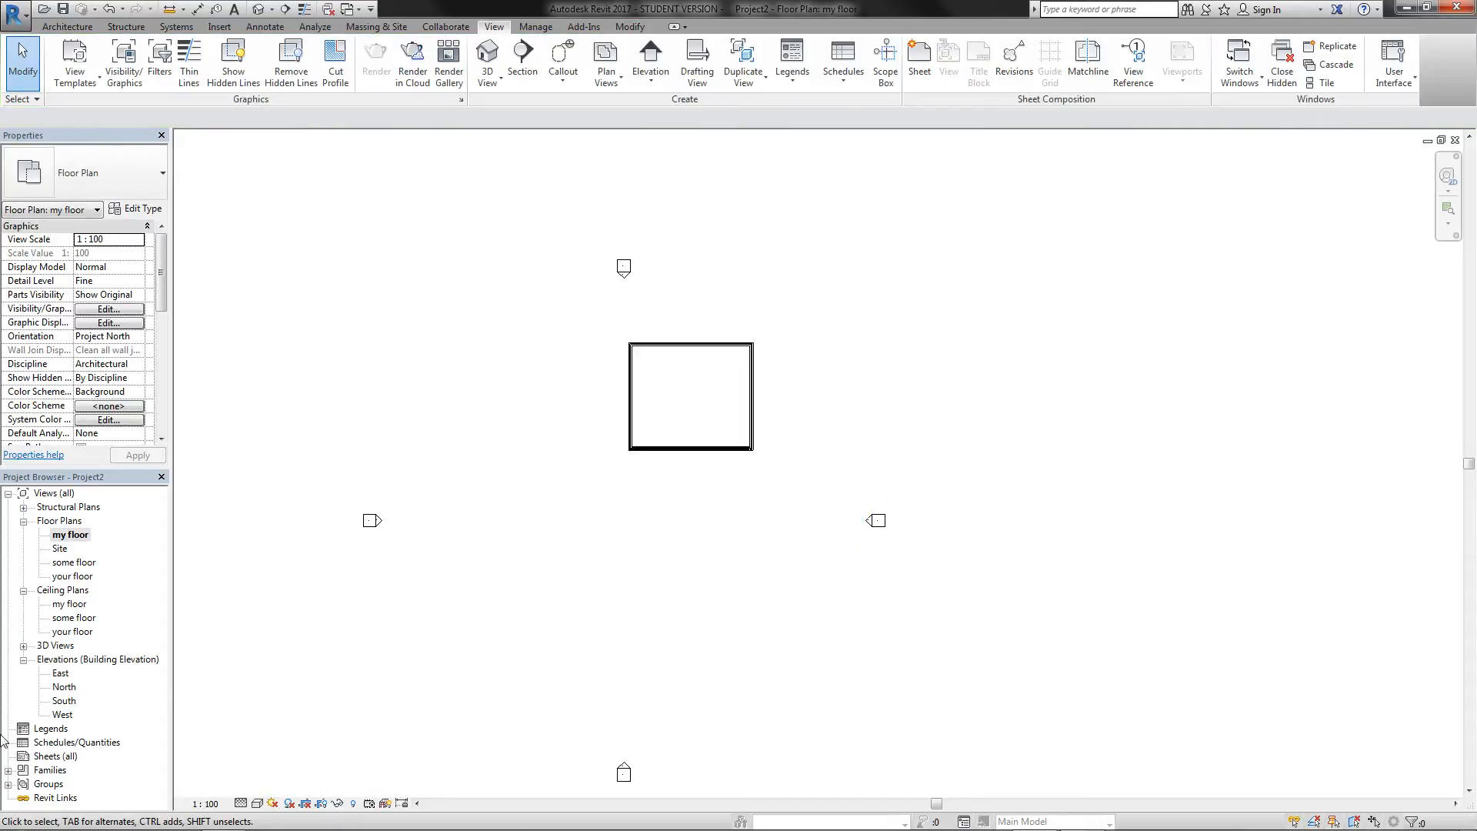
{"action": "double_click", "coordinate": [60, 674]}
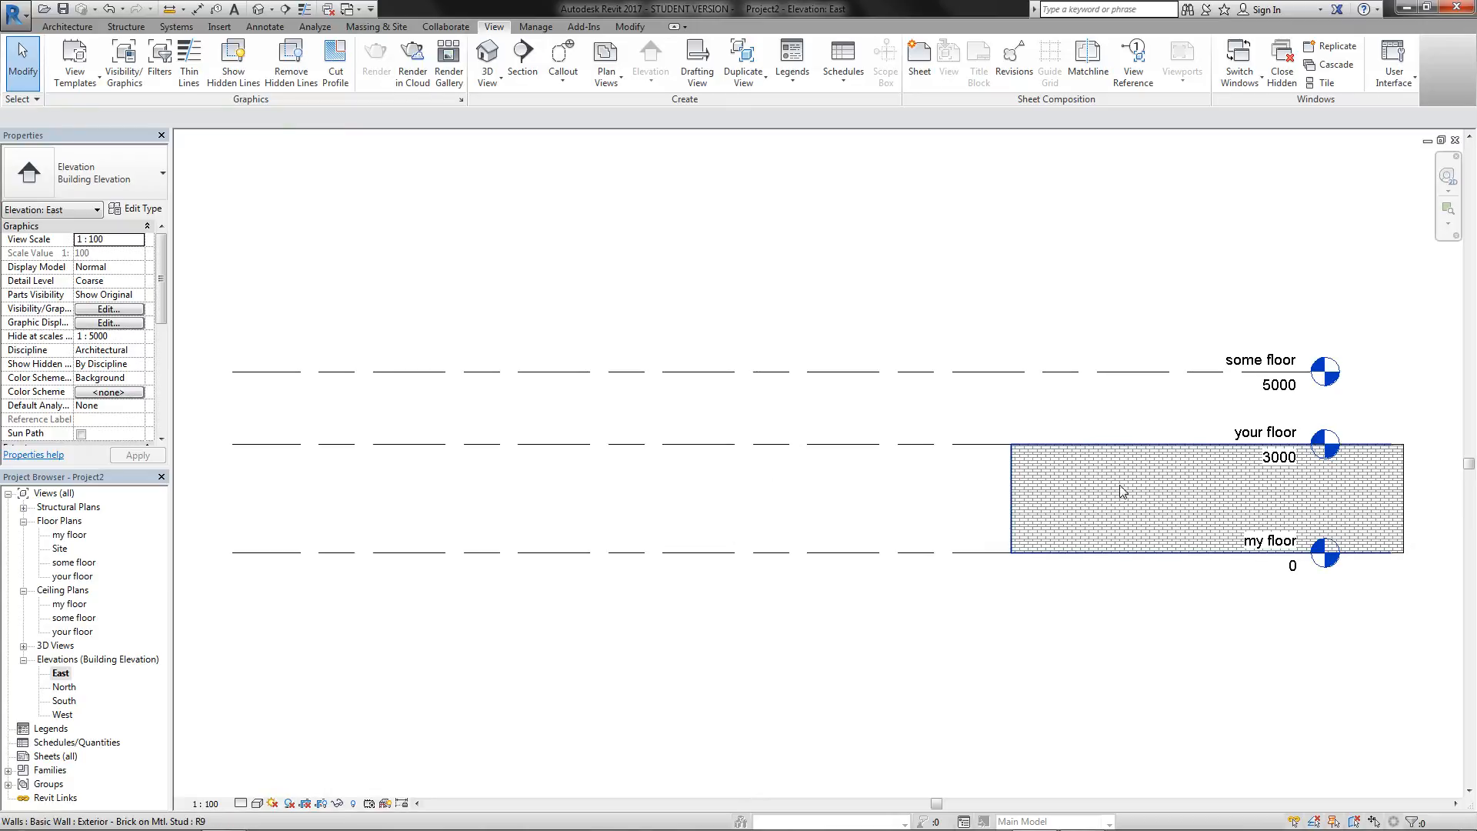
{"action": "left_click", "coordinate": [1122, 492]}
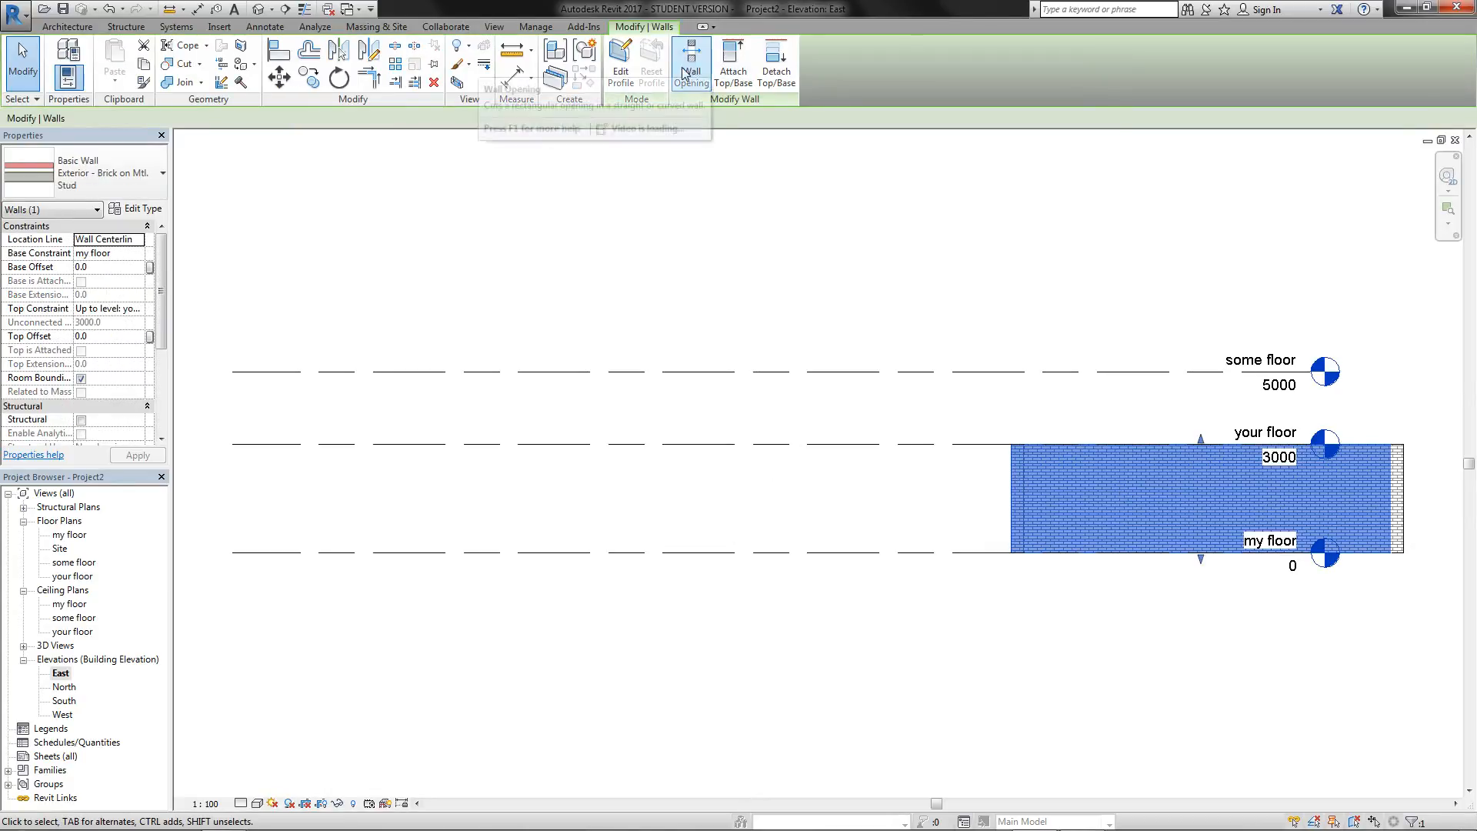
{"action": "left_click", "coordinate": [621, 65]}
{"action": "middle_click_drag", "start_coordinate": [1263, 477], "coordinate": [897, 468]}
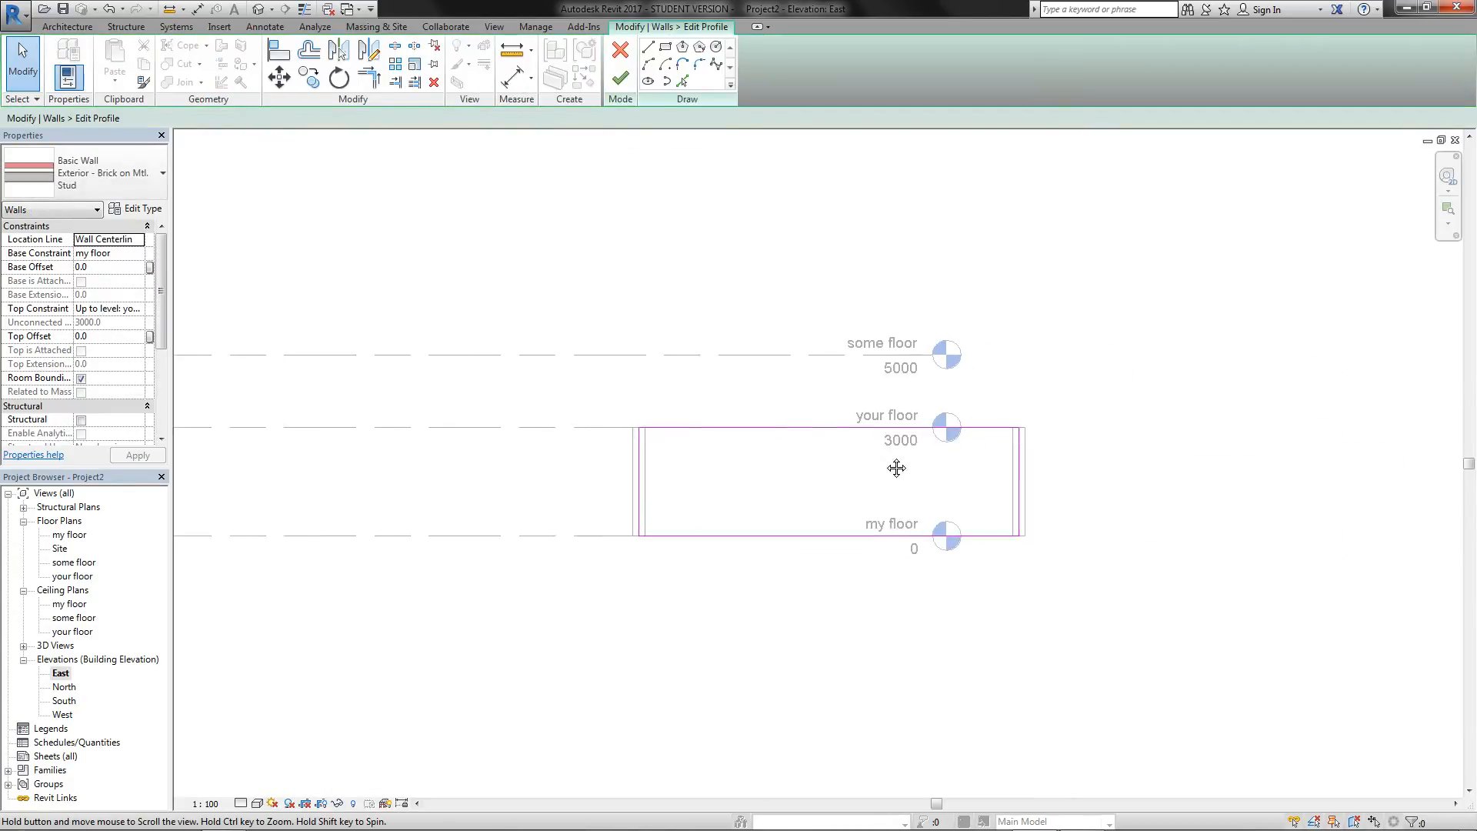
{"action": "scroll", "coordinate": [958, 423], "scroll_direction": "up", "scroll_amount": 3}
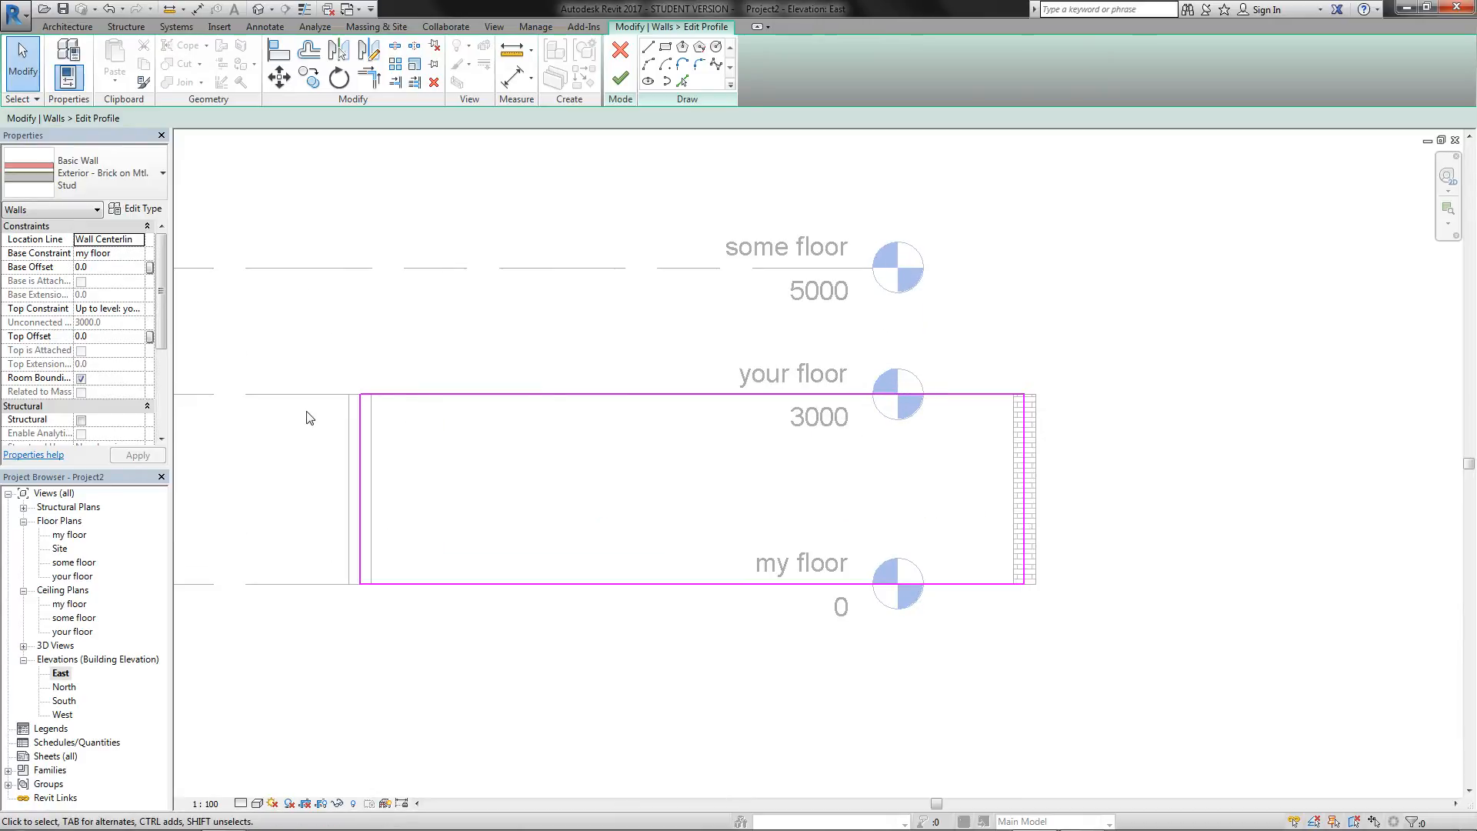
Step: Sketch a circle with a radius of about 1500 mm inside the wall profile, slightly crossing its top edge
{"action": "left_click", "coordinate": [651, 47]}
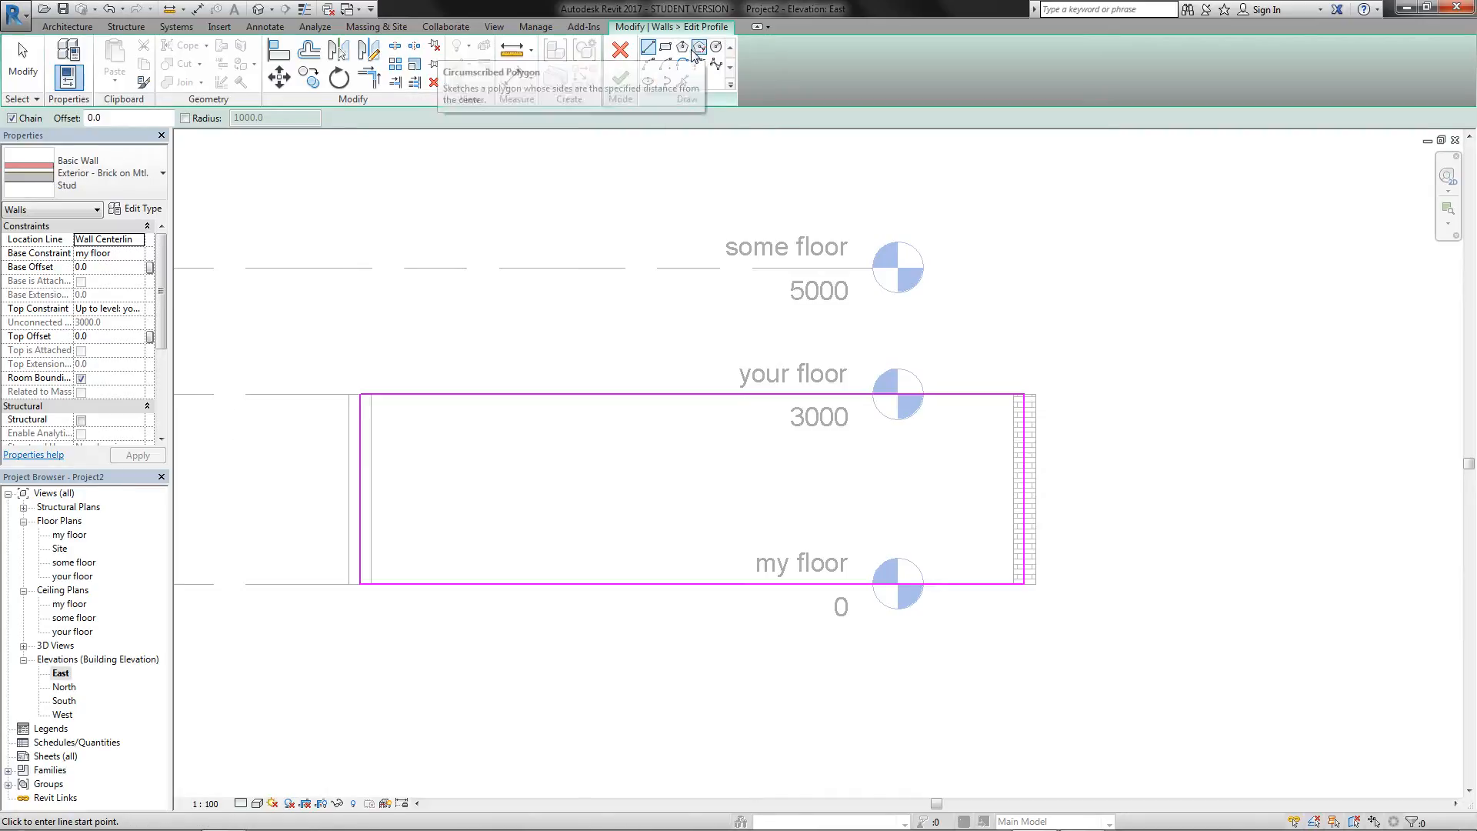
{"action": "left_click", "coordinate": [716, 46]}
{"action": "left_click", "coordinate": [611, 480]}
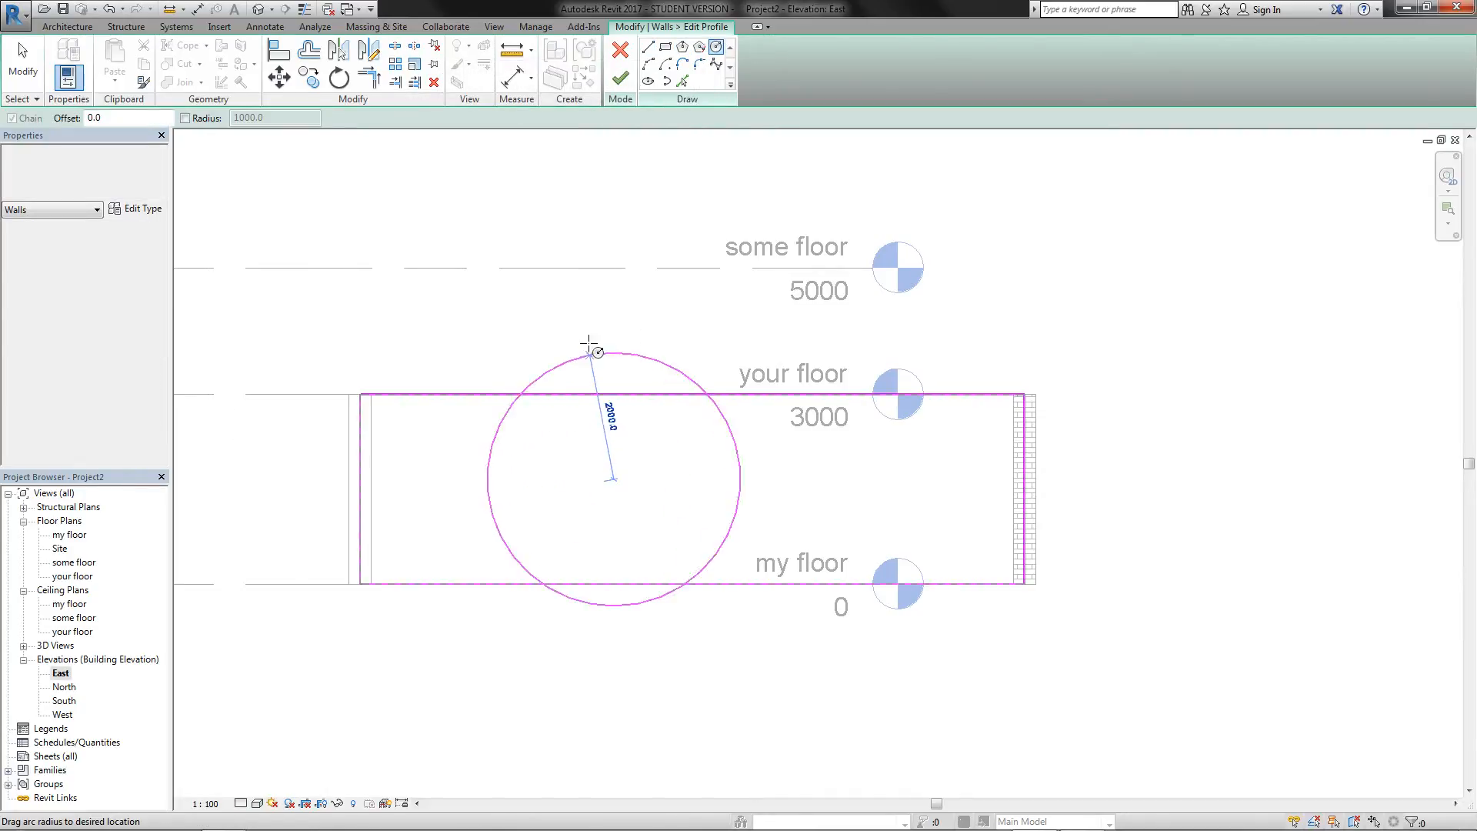
{"action": "left_click", "coordinate": [614, 385]}
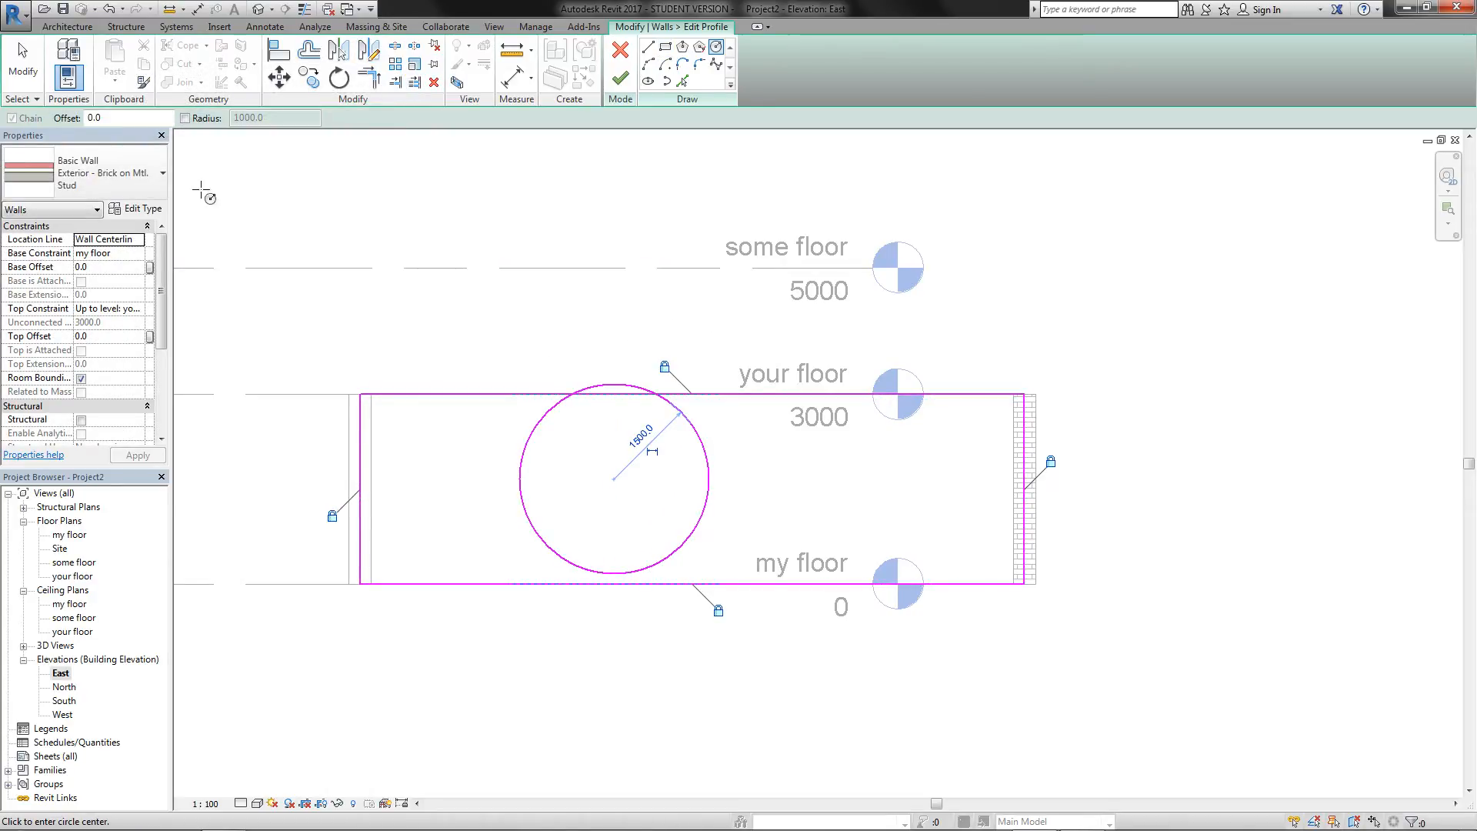
Step: Split the profile's top edge inside the circle and delete the short segment between the split points
{"action": "left_click", "coordinate": [395, 46]}
{"action": "left_click", "coordinate": [632, 394]}
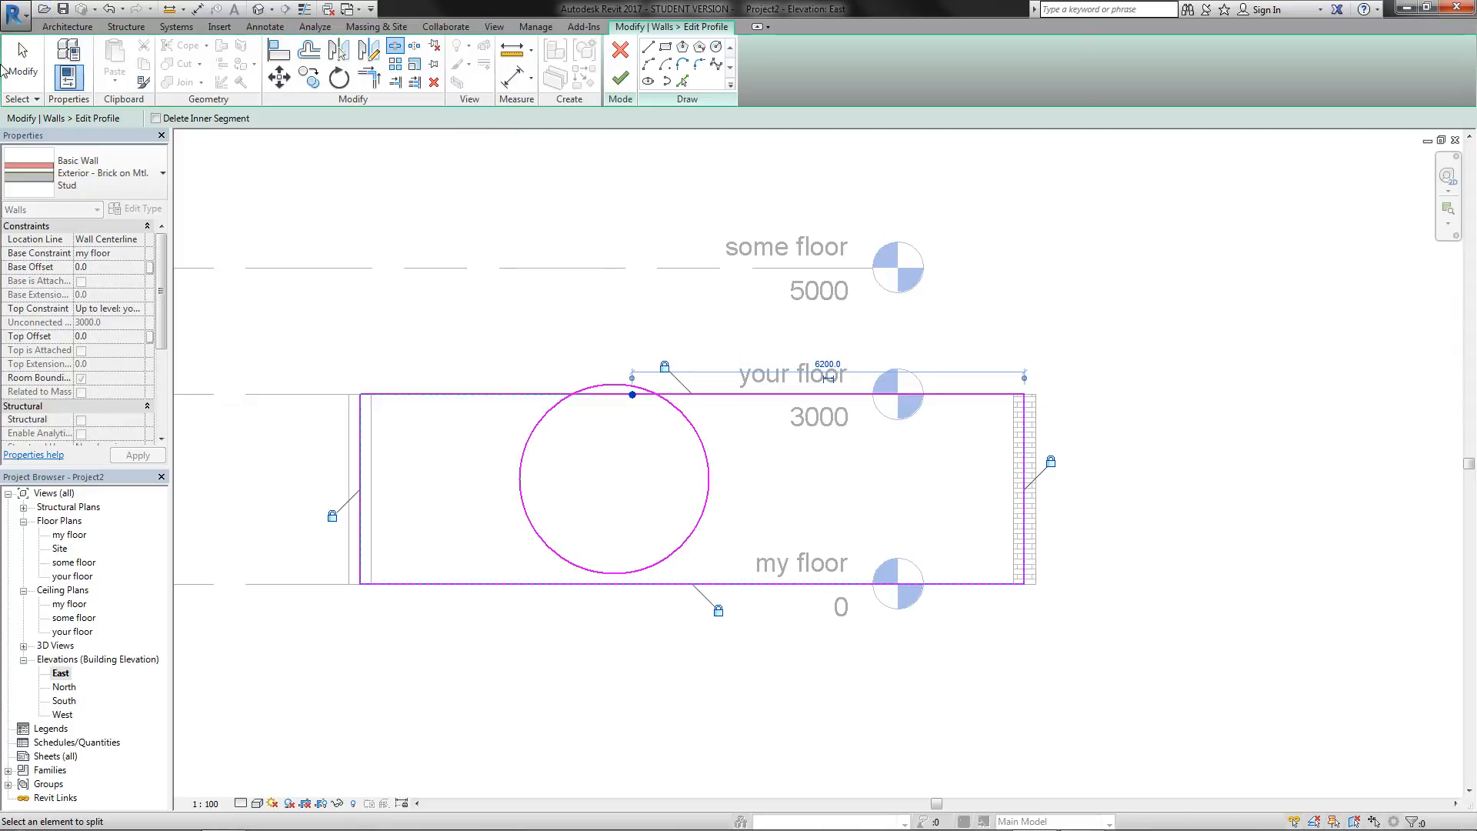
{"action": "left_click", "coordinate": [23, 61]}
{"action": "left_click", "coordinate": [614, 395]}
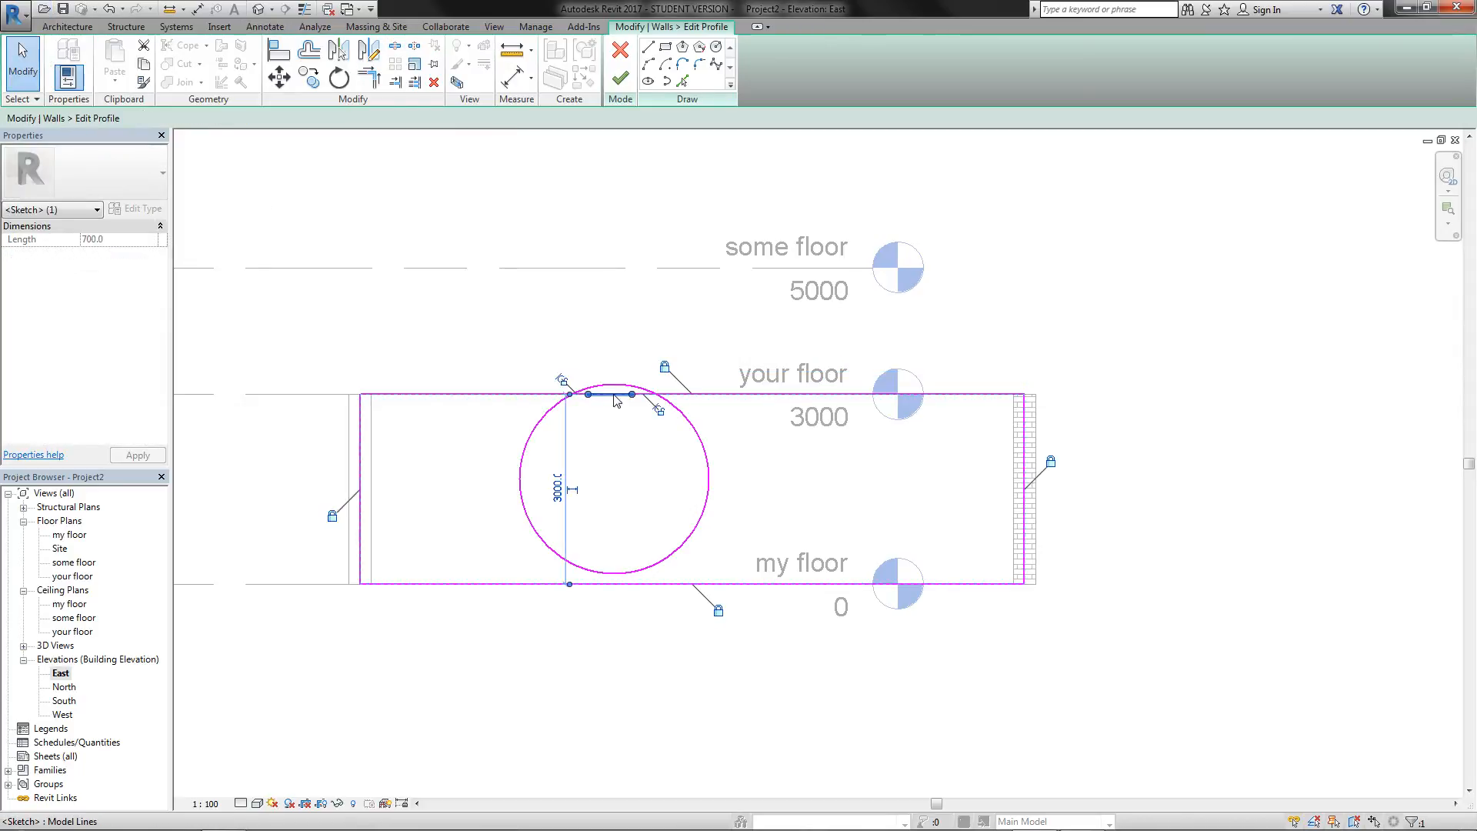
{"action": "key", "text": "Delete"}
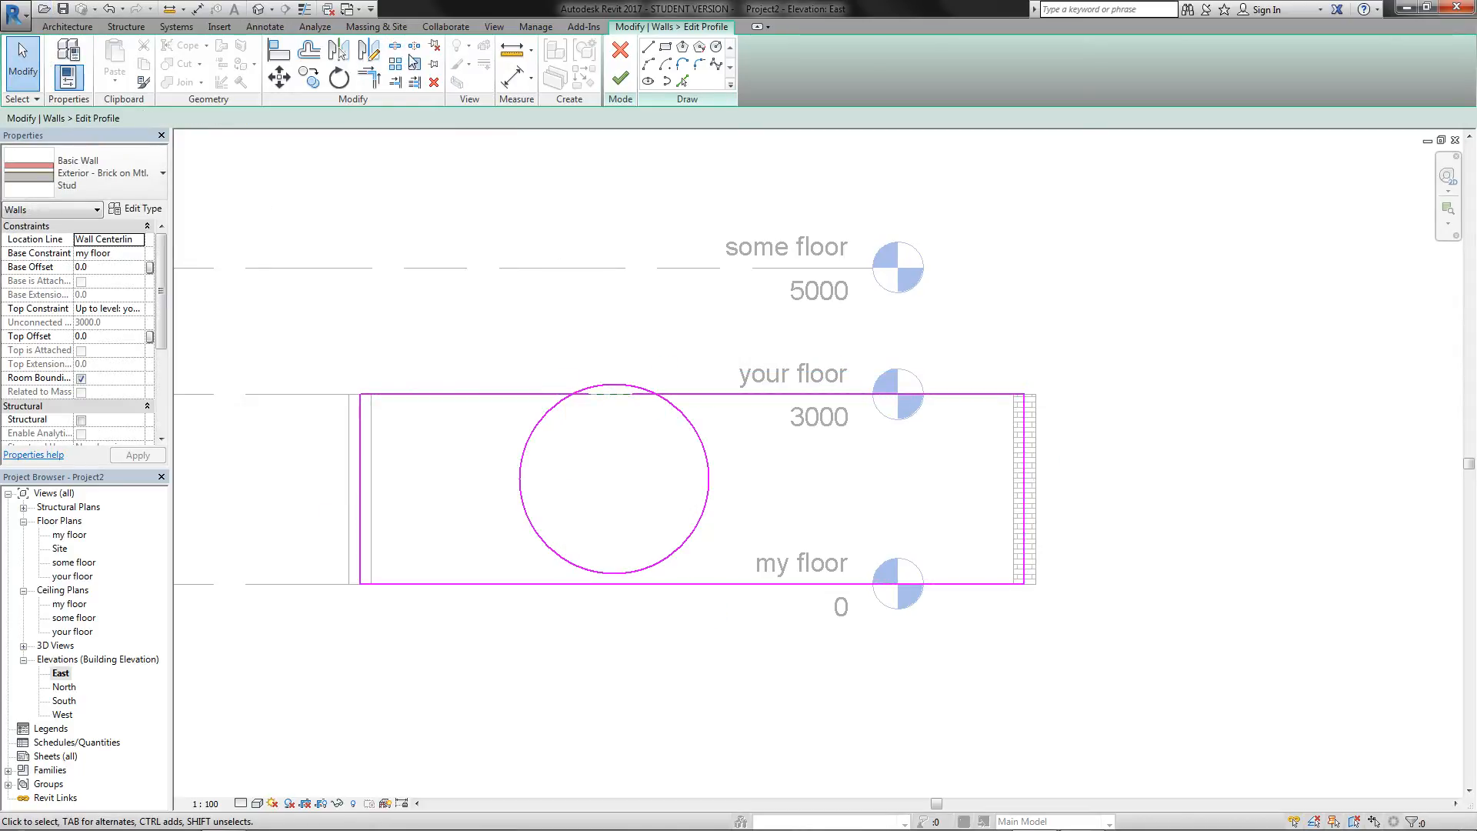
Step: Split the circle above the wall's top edge and delete the small arc at its crown
{"action": "left_click", "coordinate": [395, 46]}
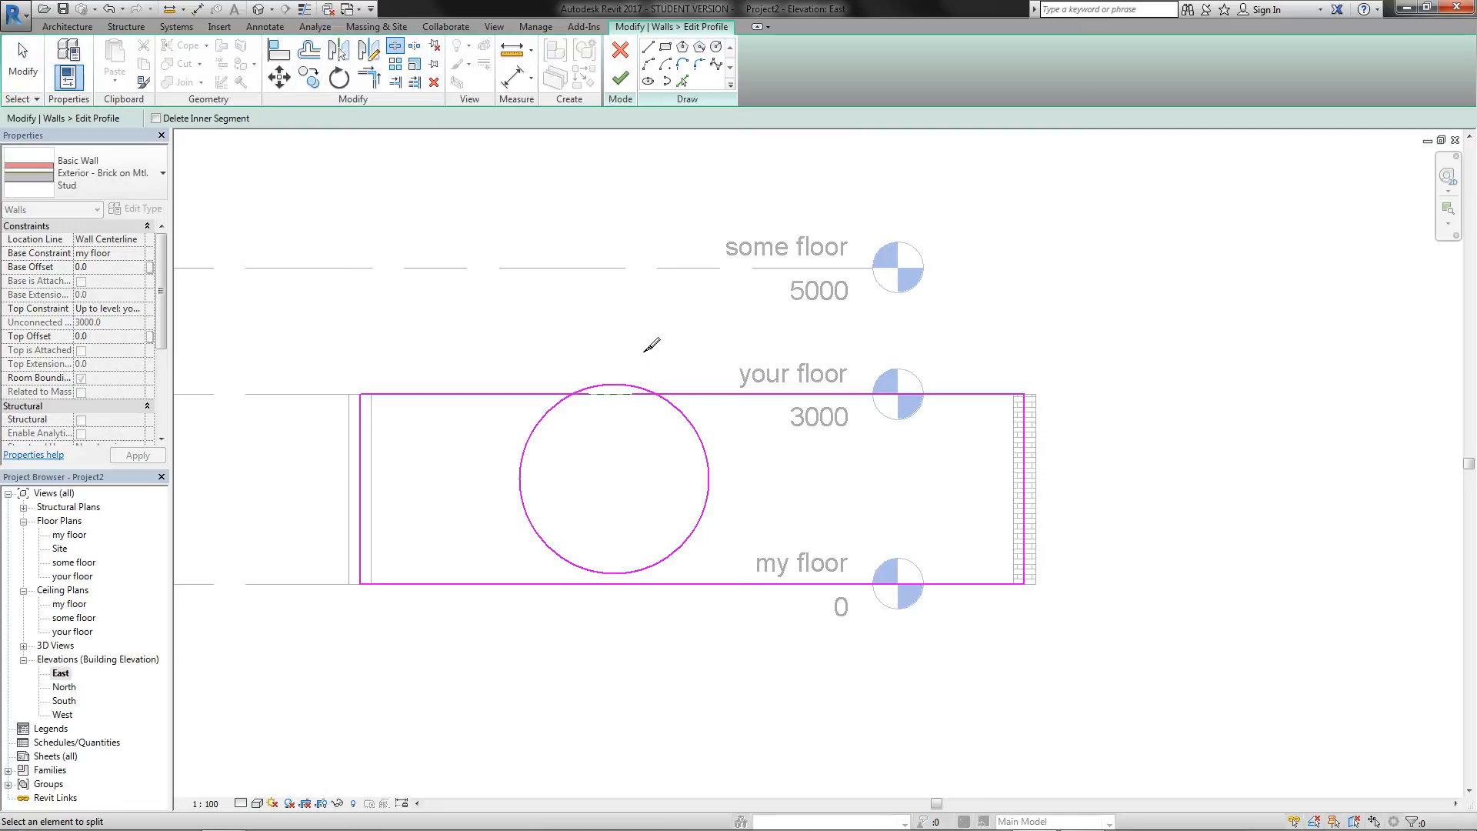
{"action": "left_click", "coordinate": [600, 385]}
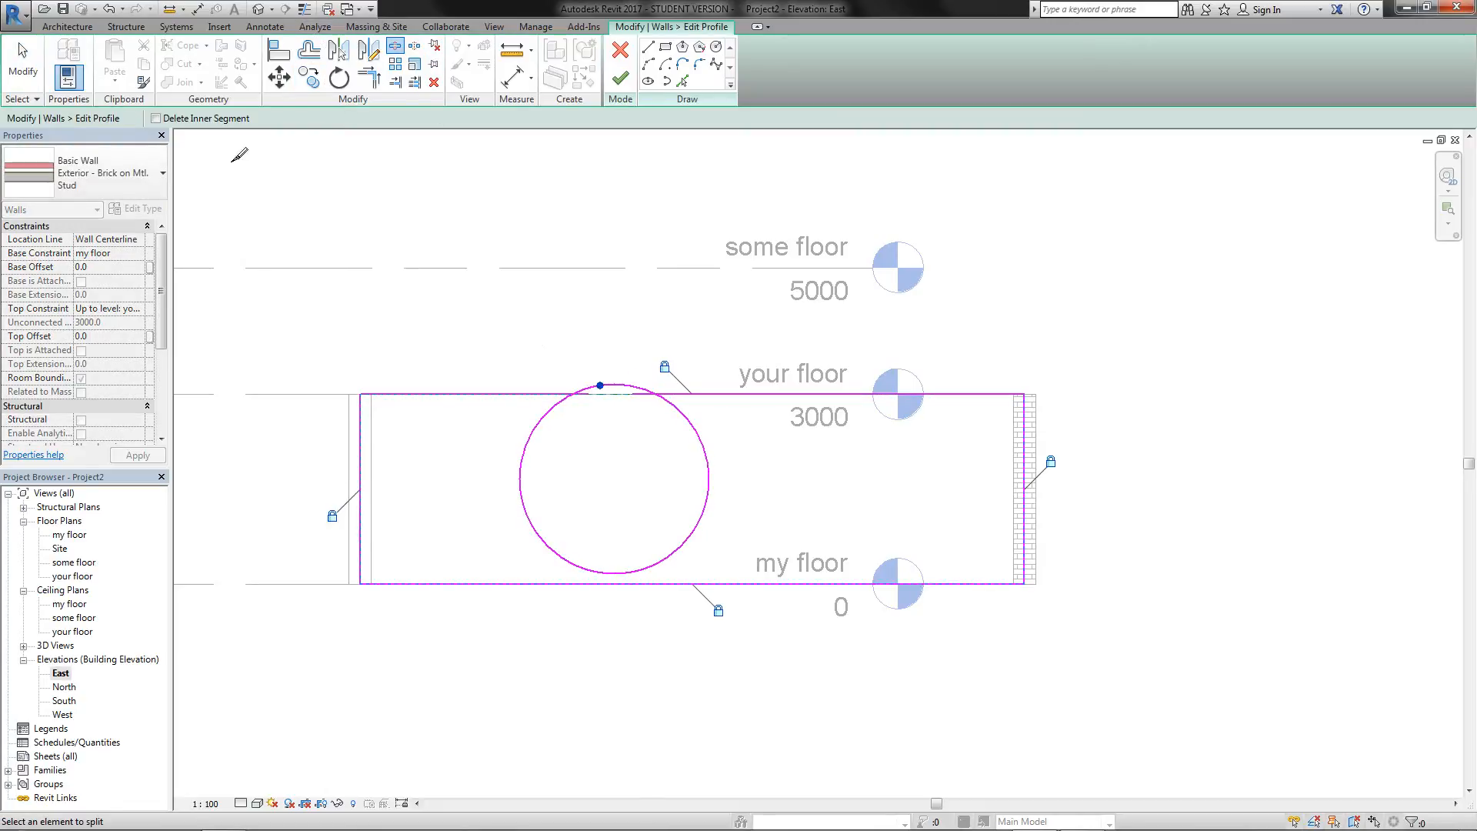
{"action": "key", "text": "Escape"}
{"action": "left_click", "coordinate": [615, 387]}
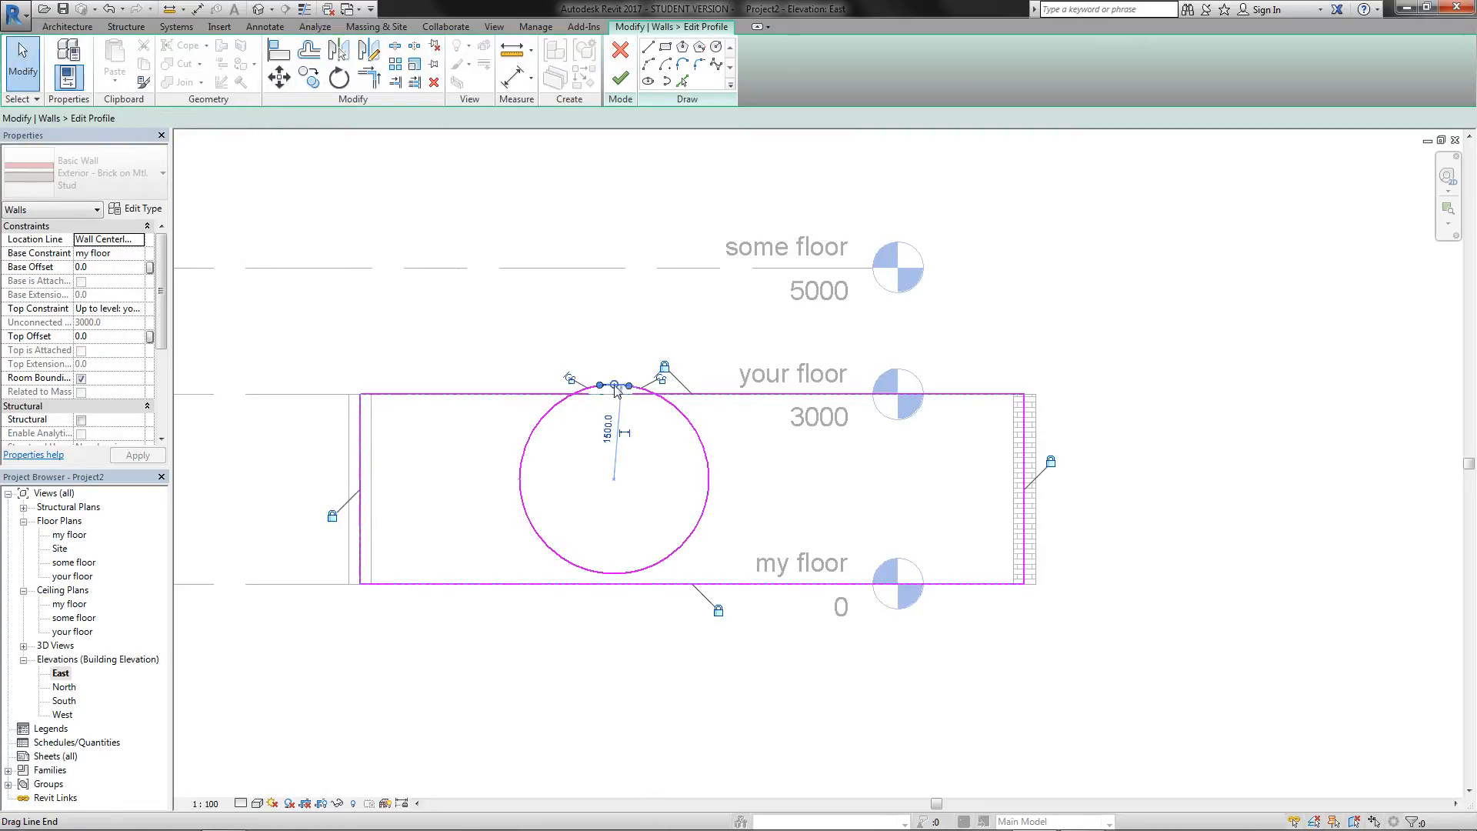
{"action": "key", "text": "Delete"}
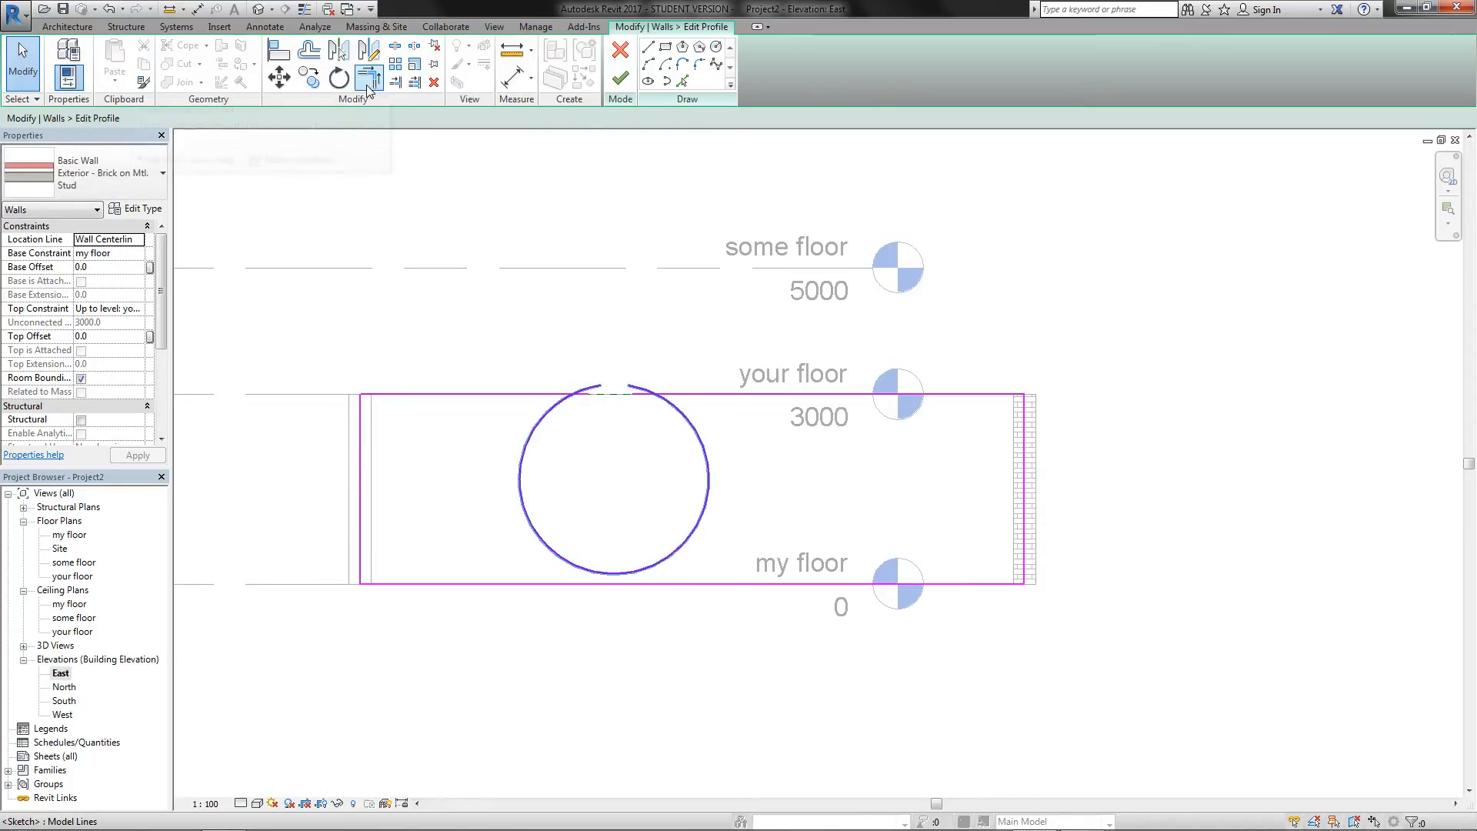
Step: Trim the circle and the top edge to meet at corners on both sides, and finish the wall profile
{"action": "left_click", "coordinate": [367, 86]}
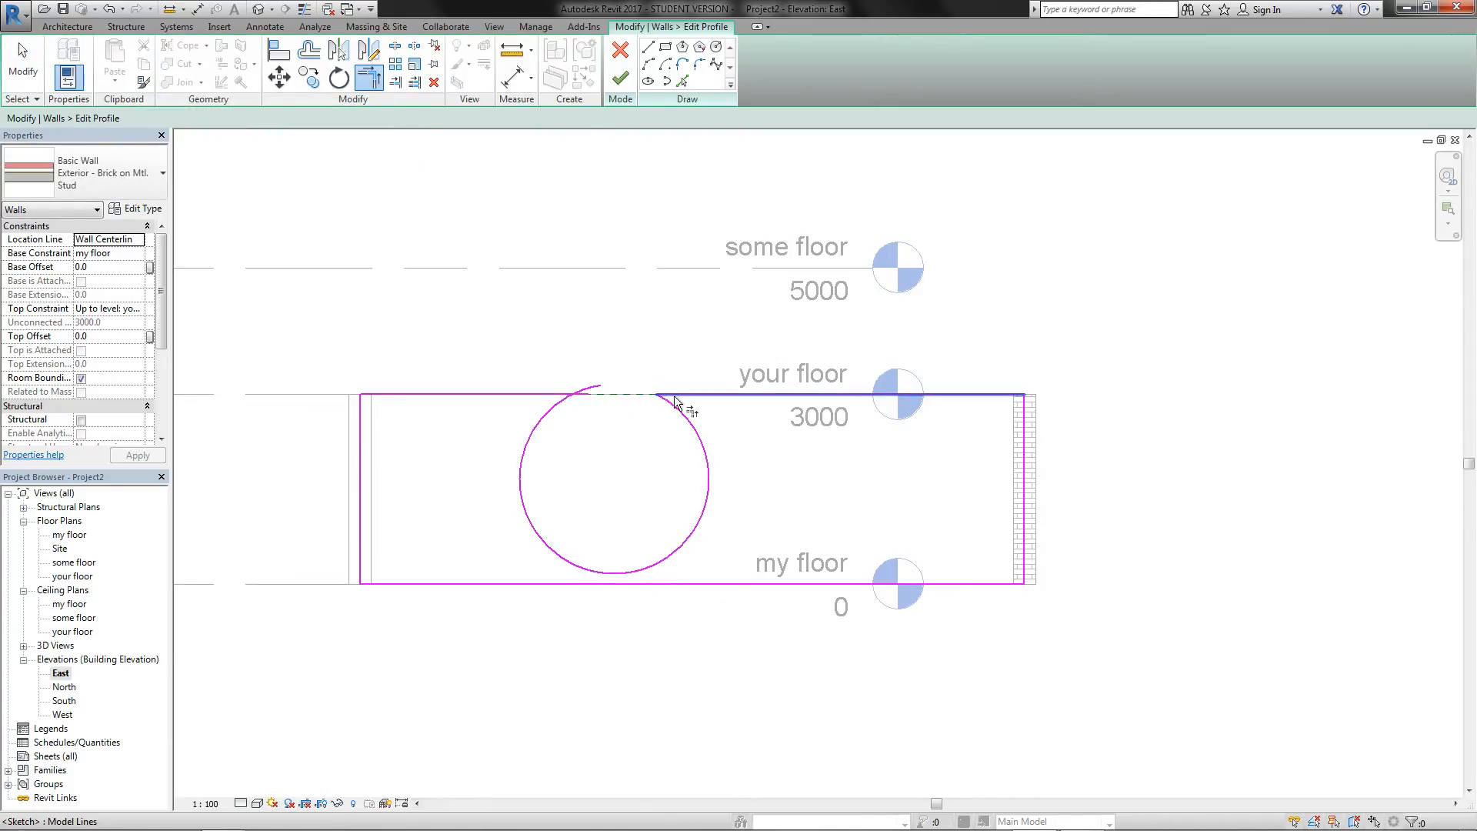
{"action": "left_click", "coordinate": [564, 400]}
{"action": "left_click", "coordinate": [561, 395]}
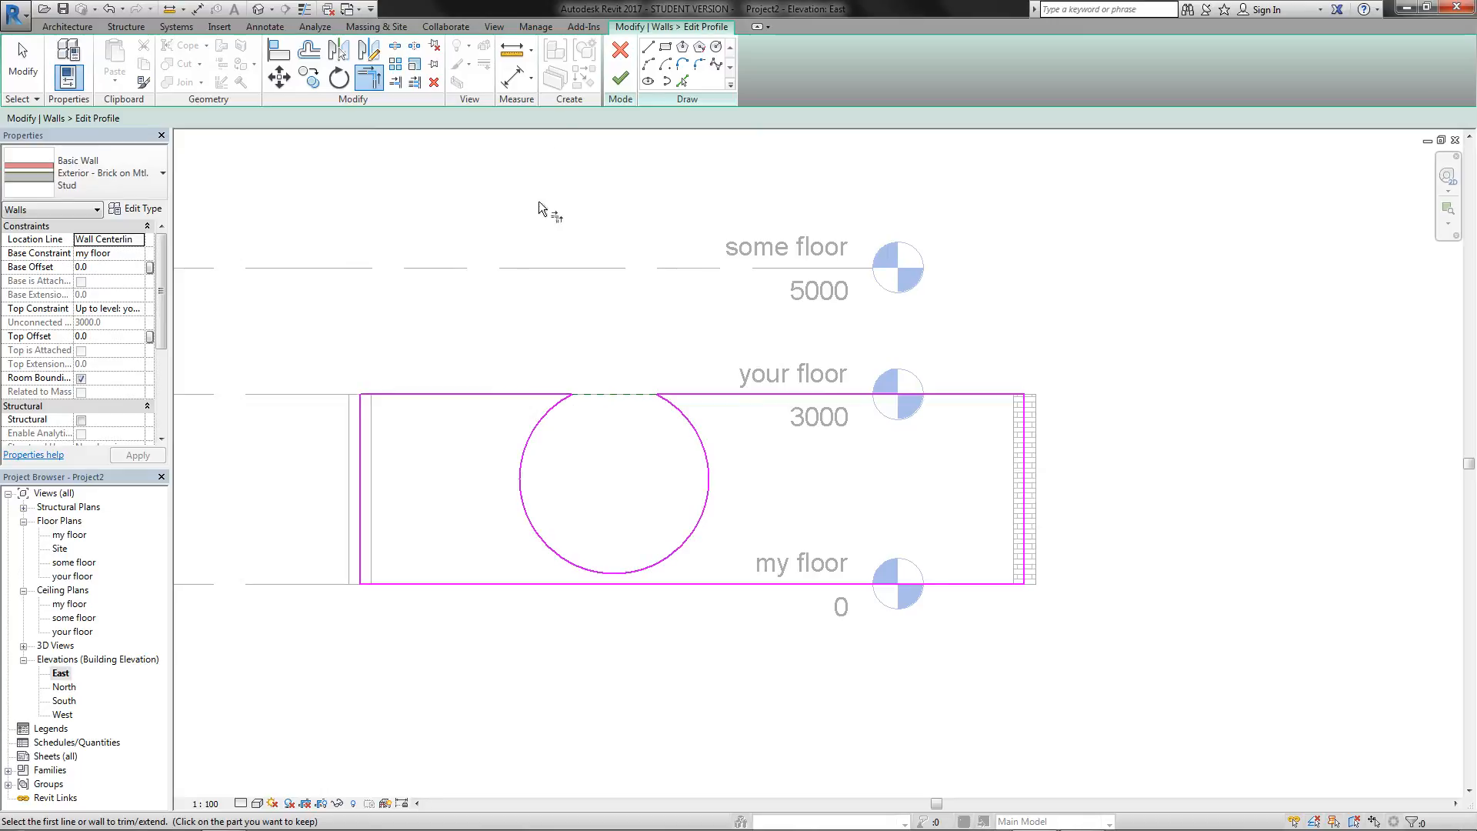
{"action": "left_click", "coordinate": [620, 78]}
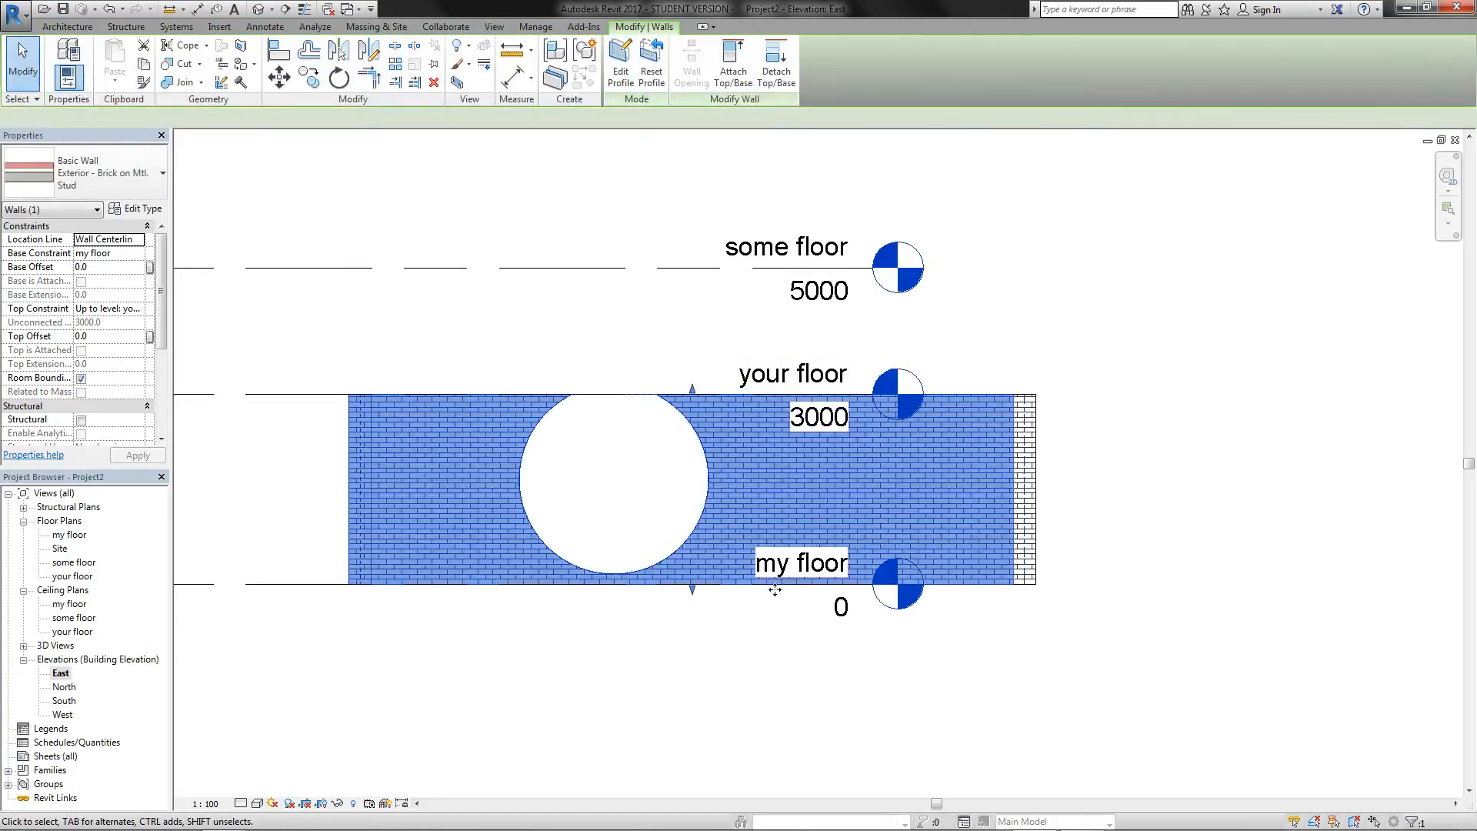
Step: Switch to the 3D view to check the circular cutout in the wall
{"action": "left_click", "coordinate": [203, 740]}
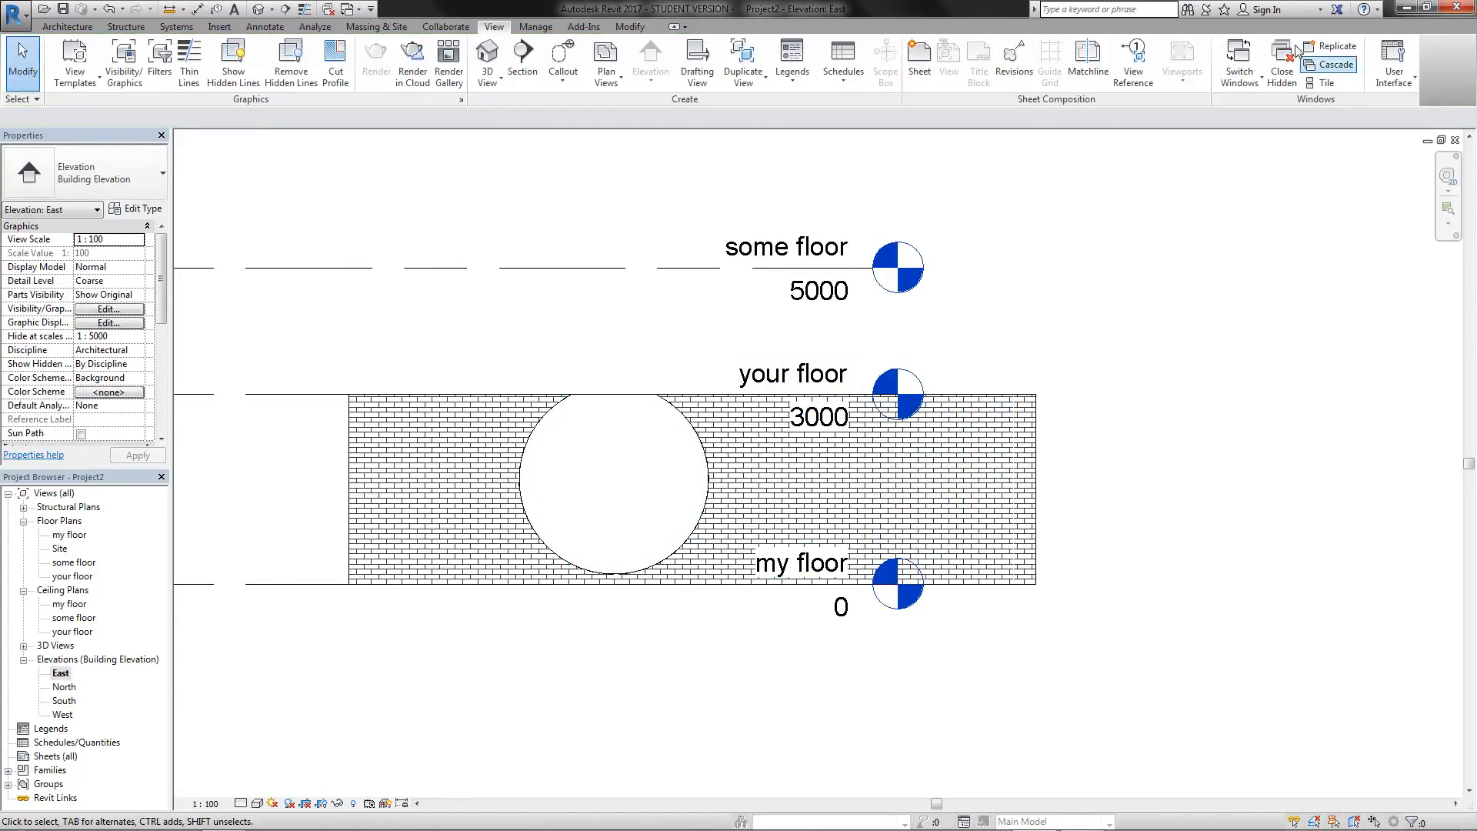
{"action": "key", "text": "ctrl+Tab"}
{"action": "key", "text": "ctrl+Tab"}
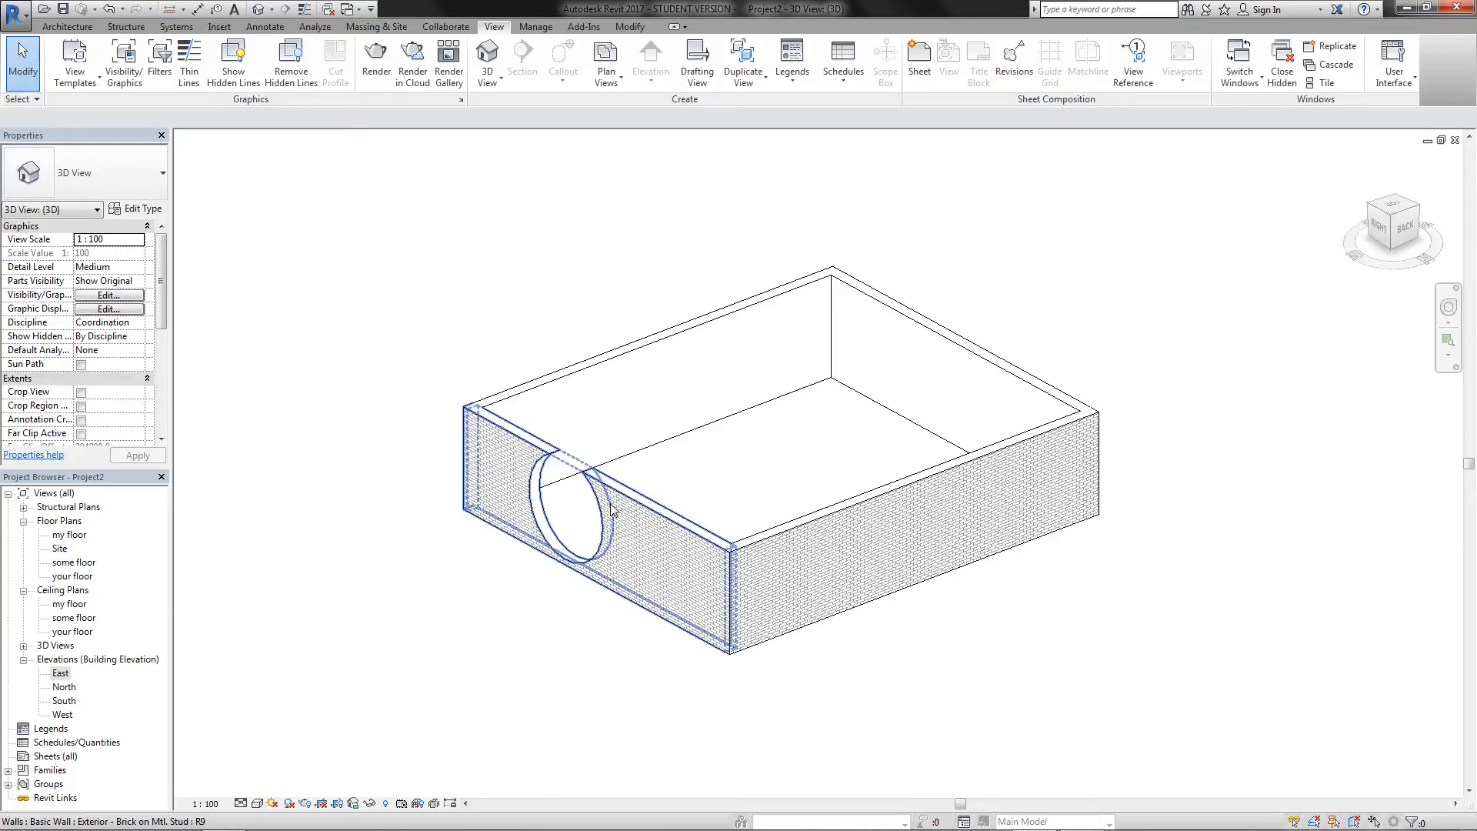
Step: Edit the profile of the long wall adjoining the cutout wall, lowering its top edge's far end into a slope and removing the constraints
{"action": "left_click", "coordinate": [811, 528]}
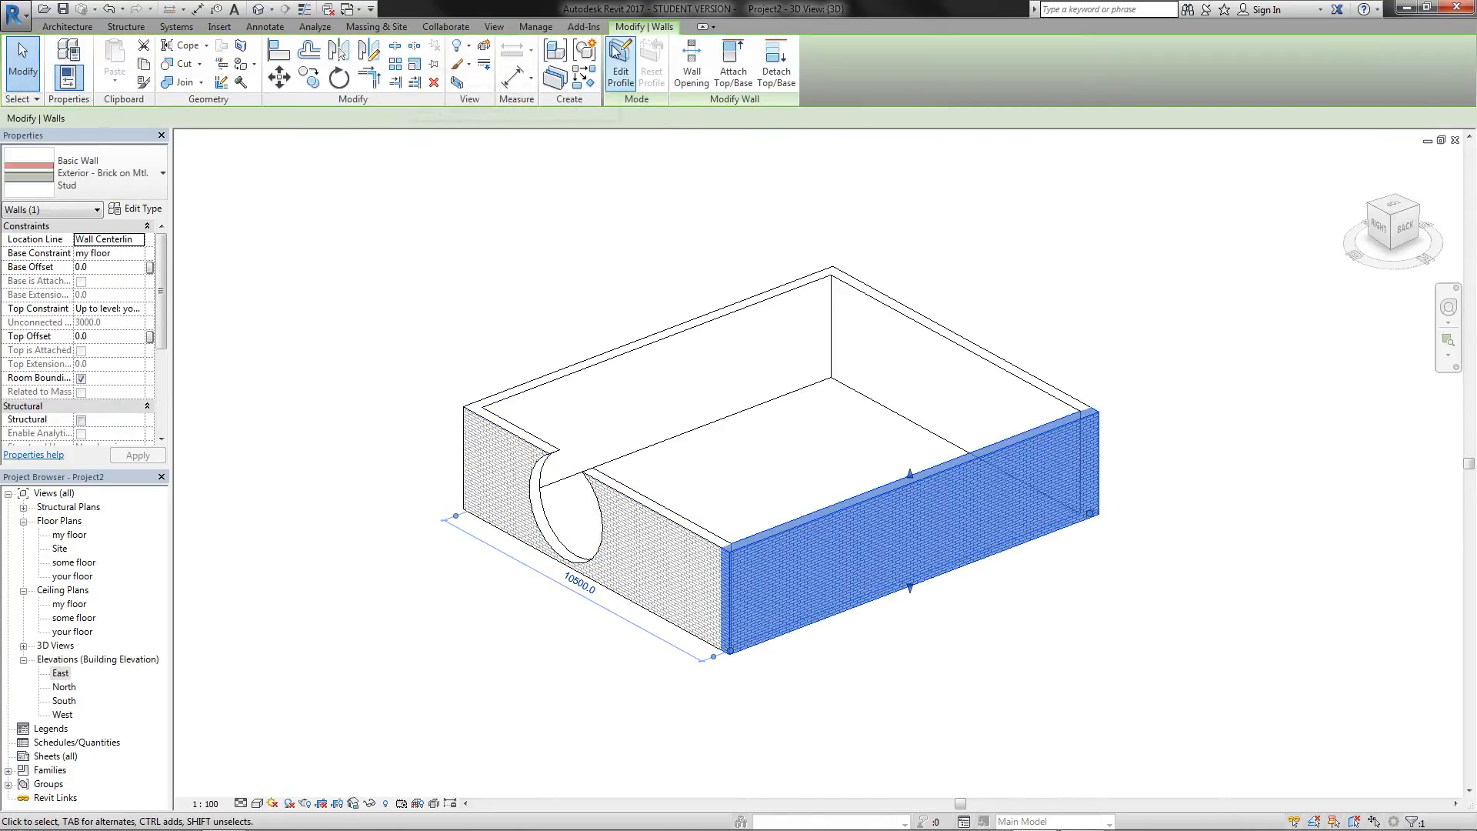
{"action": "left_click", "coordinate": [620, 62]}
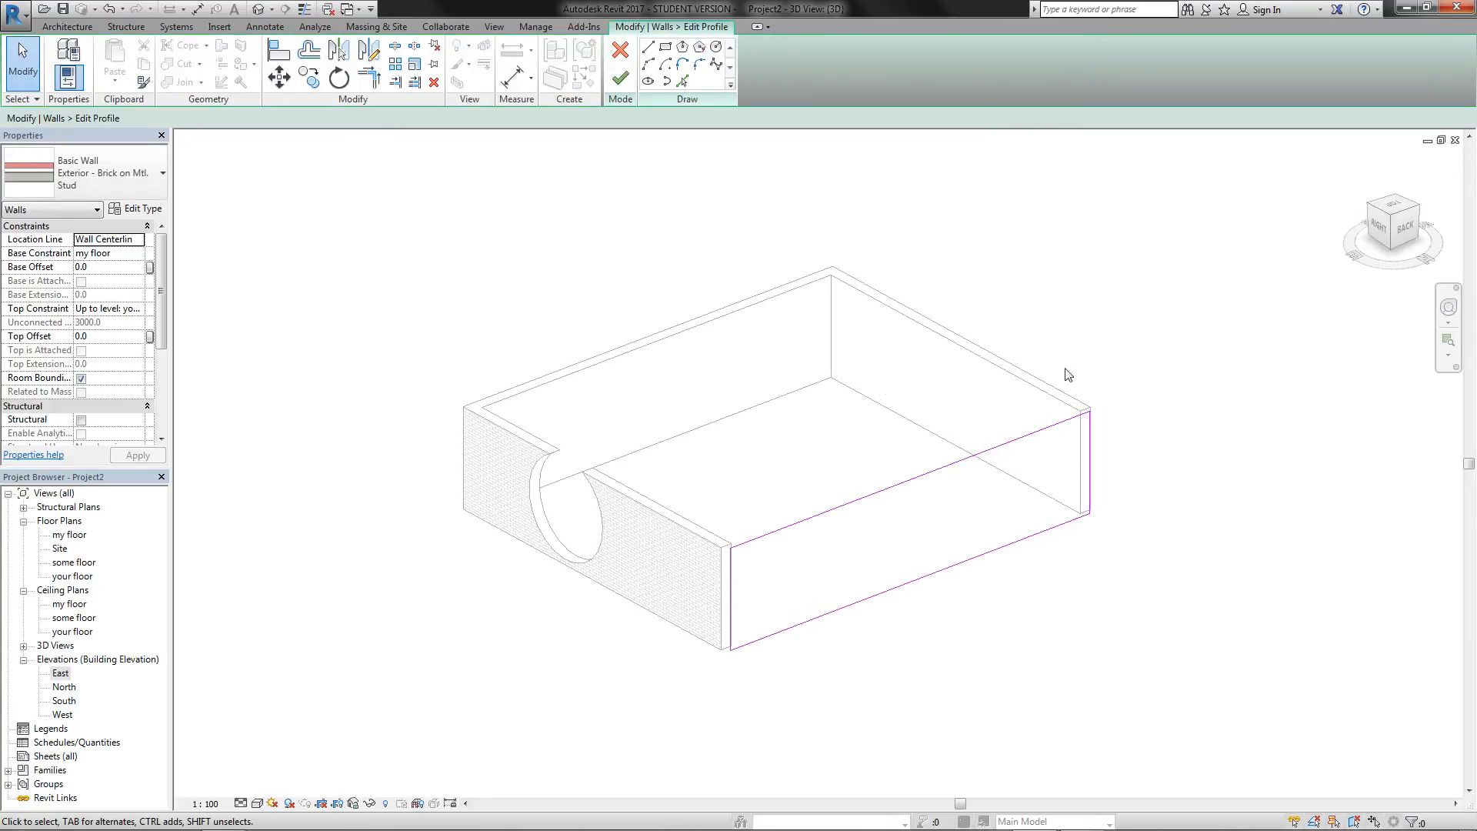
{"action": "left_click", "coordinate": [1078, 418]}
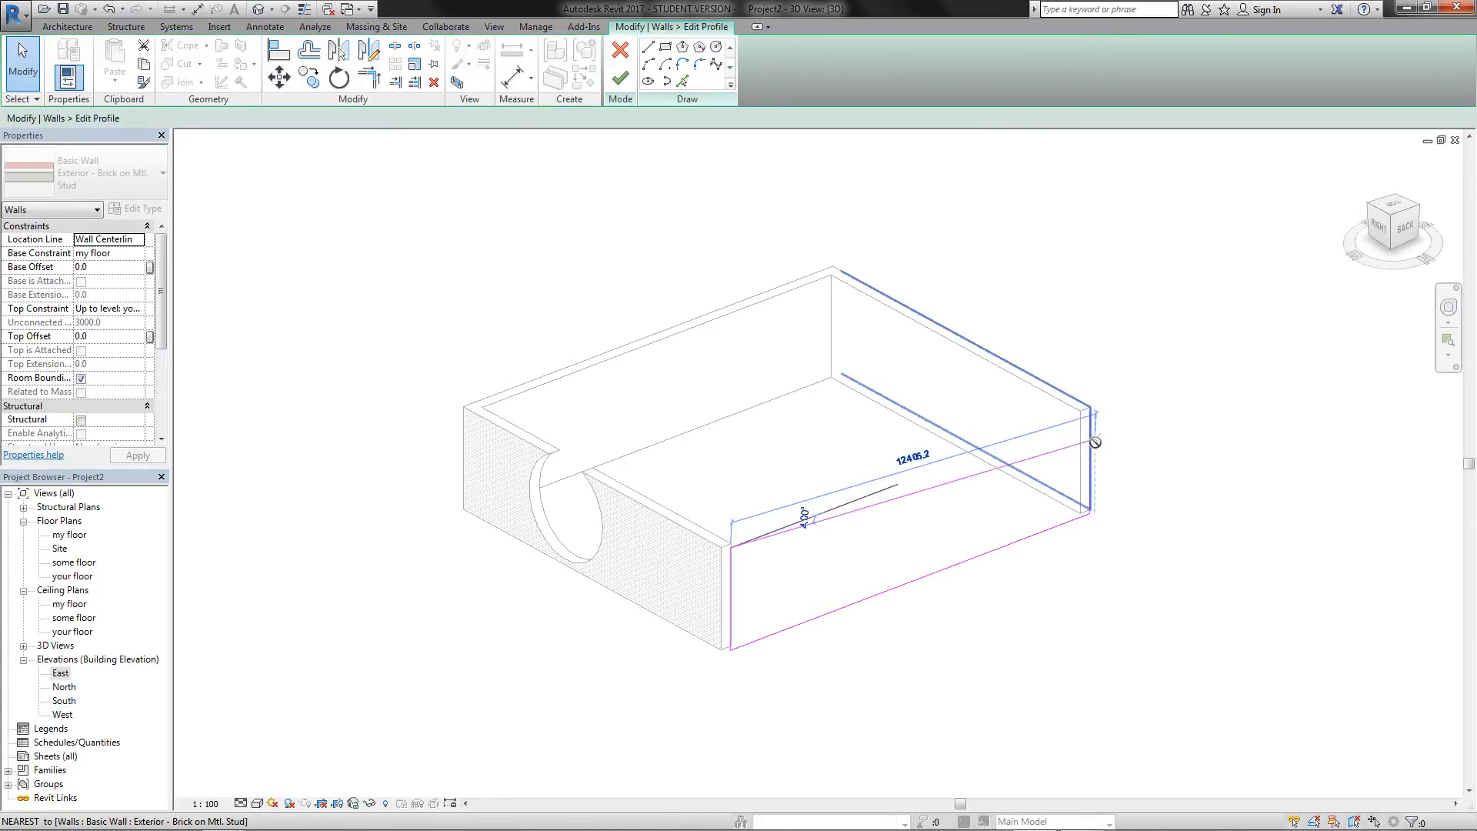
{"action": "left_click_drag", "start_coordinate": [1089, 411], "coordinate": [1090, 469]}
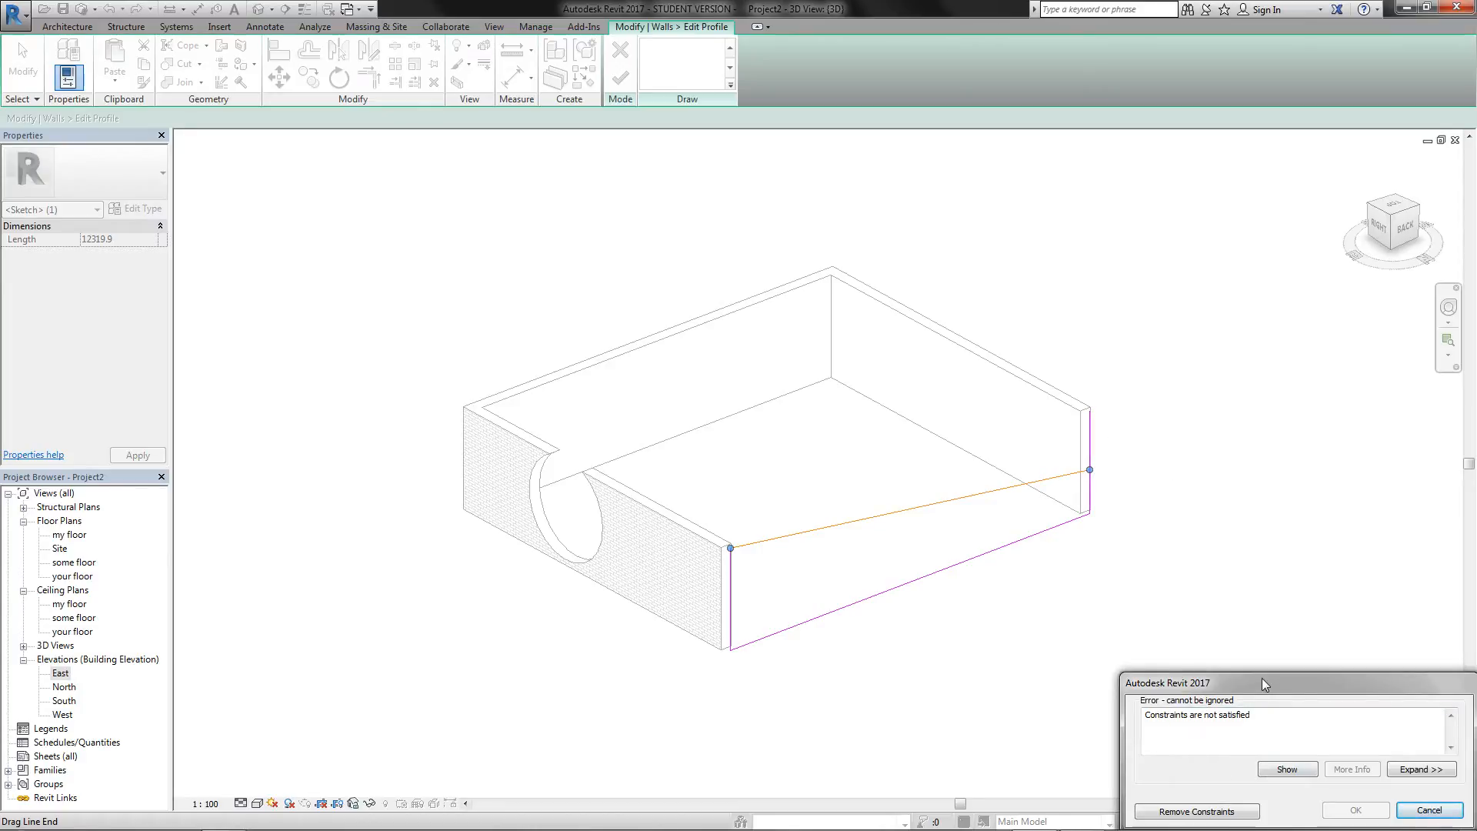
{"action": "left_click_drag", "start_coordinate": [1266, 683], "coordinate": [1232, 166]}
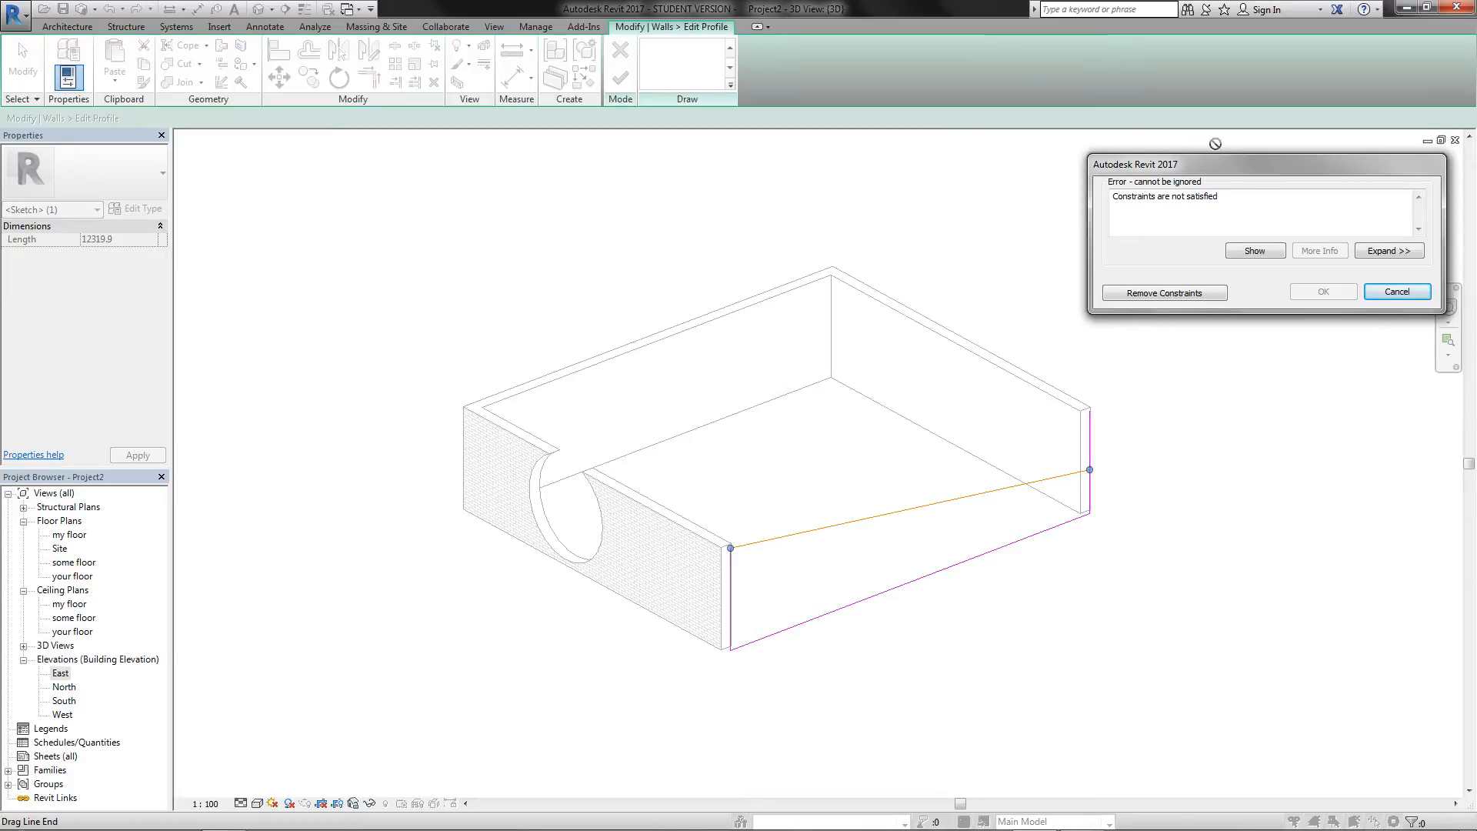
{"action": "left_click_drag", "start_coordinate": [1265, 164], "coordinate": [1262, 626]}
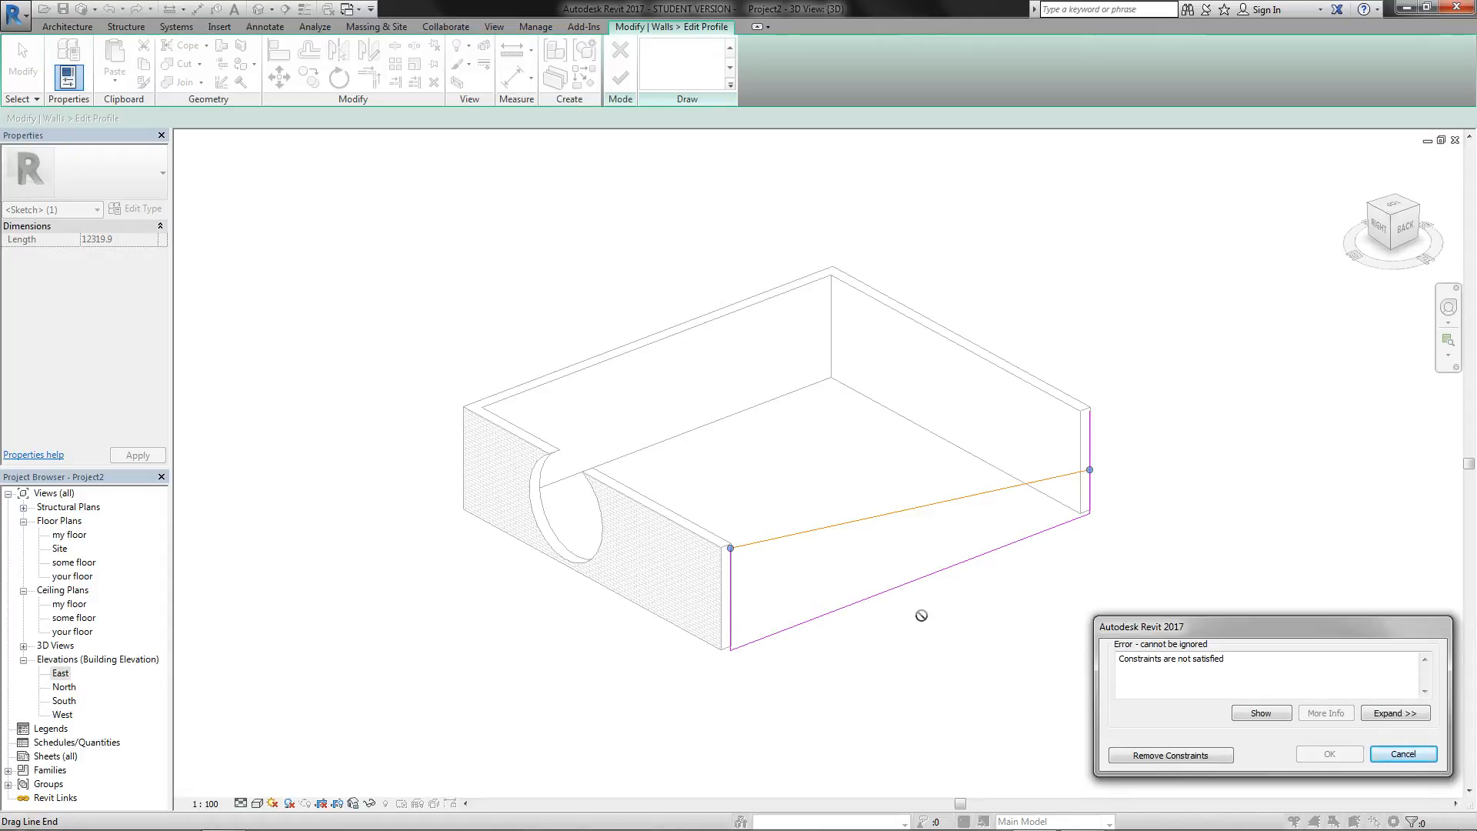
{"action": "left_click", "coordinate": [1196, 756]}
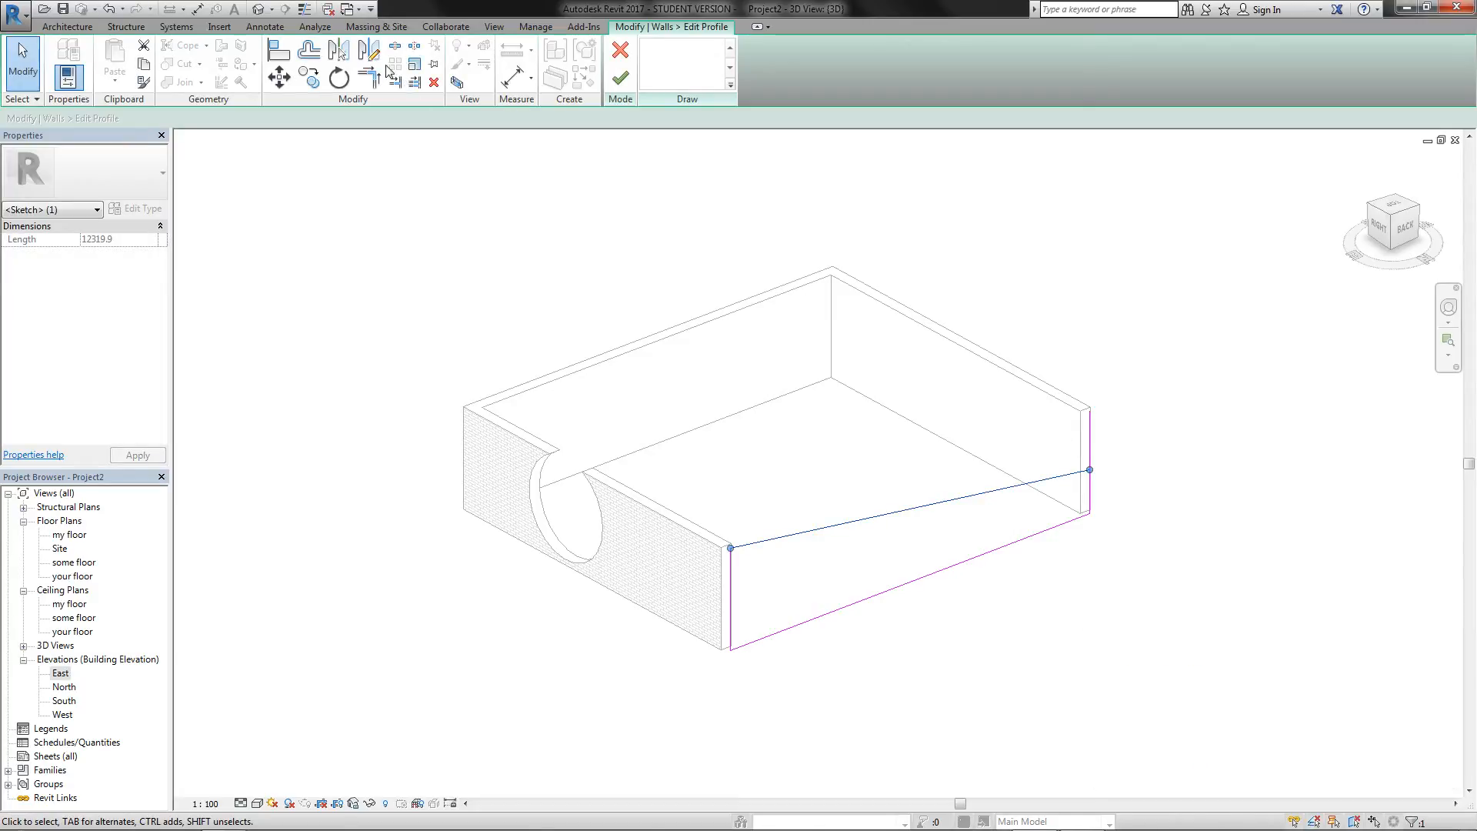
Step: Trim the sloped top edge to the profile's far vertical edge and finish the wall profile
{"action": "left_click", "coordinate": [369, 75]}
{"action": "left_click", "coordinate": [1014, 487]}
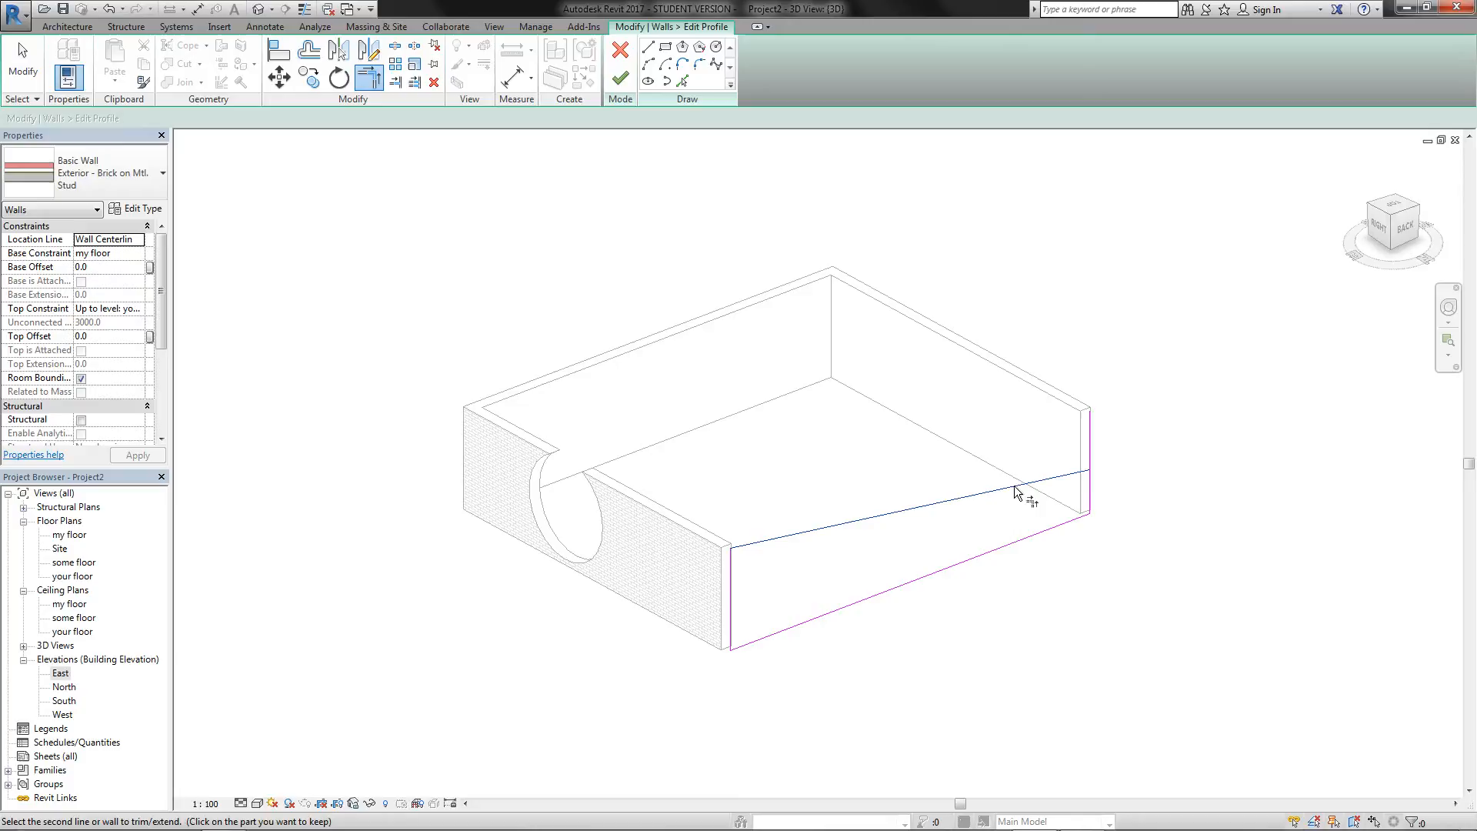
{"action": "left_click", "coordinate": [1096, 485]}
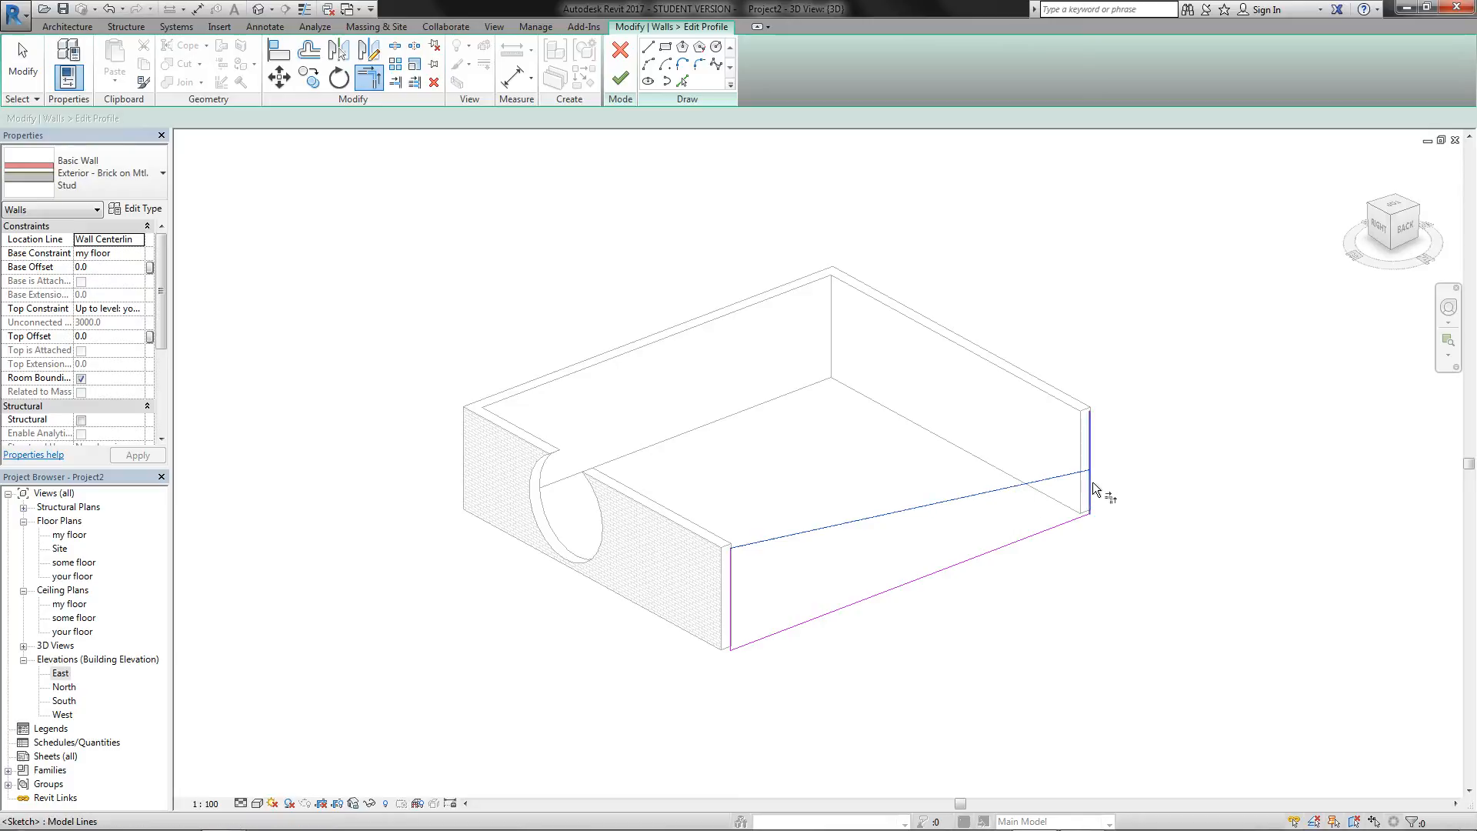
{"action": "left_click", "coordinate": [620, 77]}
{"action": "left_click", "coordinate": [1308, 552]}
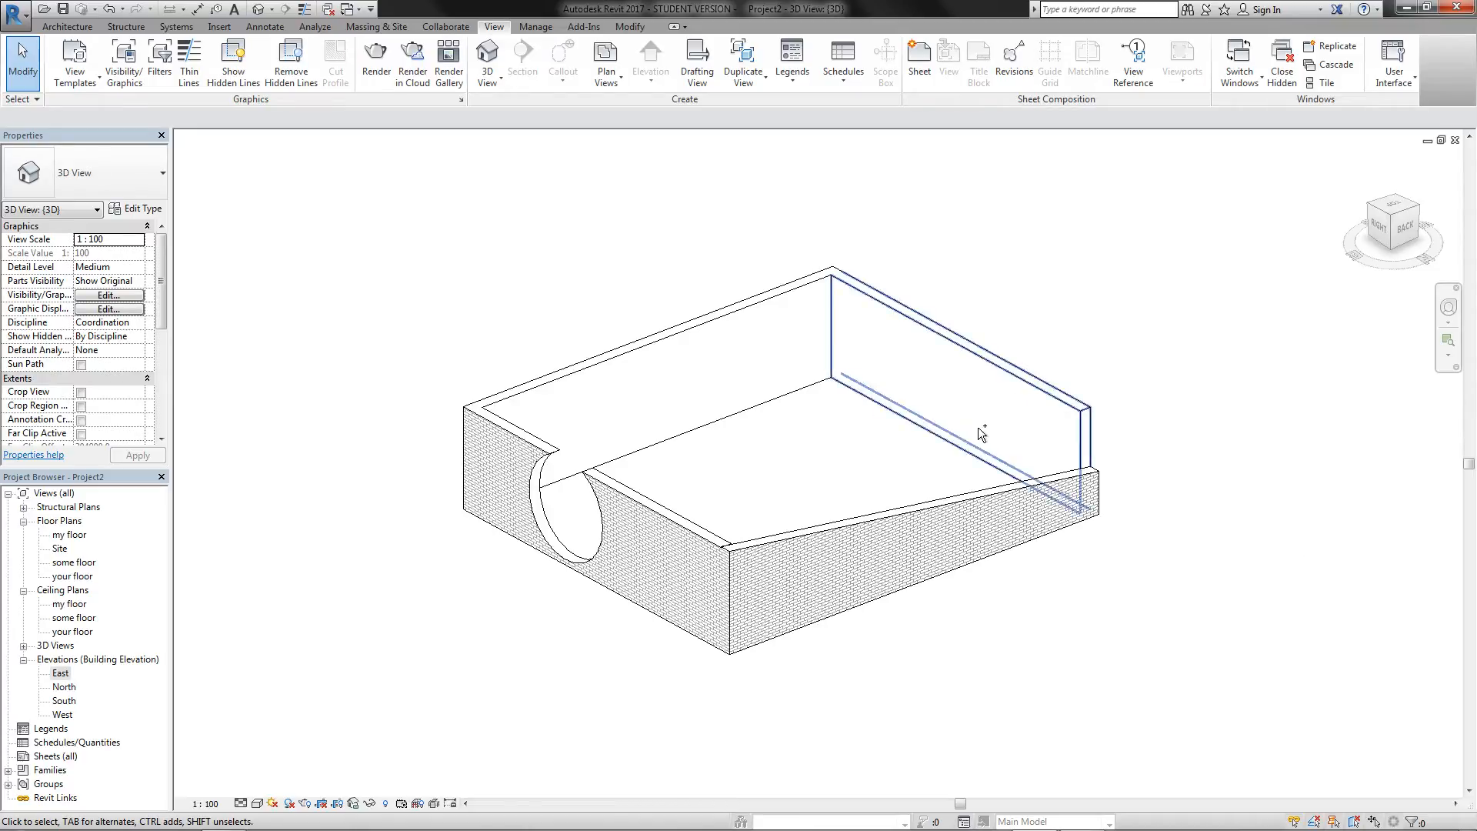
Step: Delete the wall with the sloped top
{"action": "left_click", "coordinate": [782, 545]}
{"action": "key", "text": "Delete"}
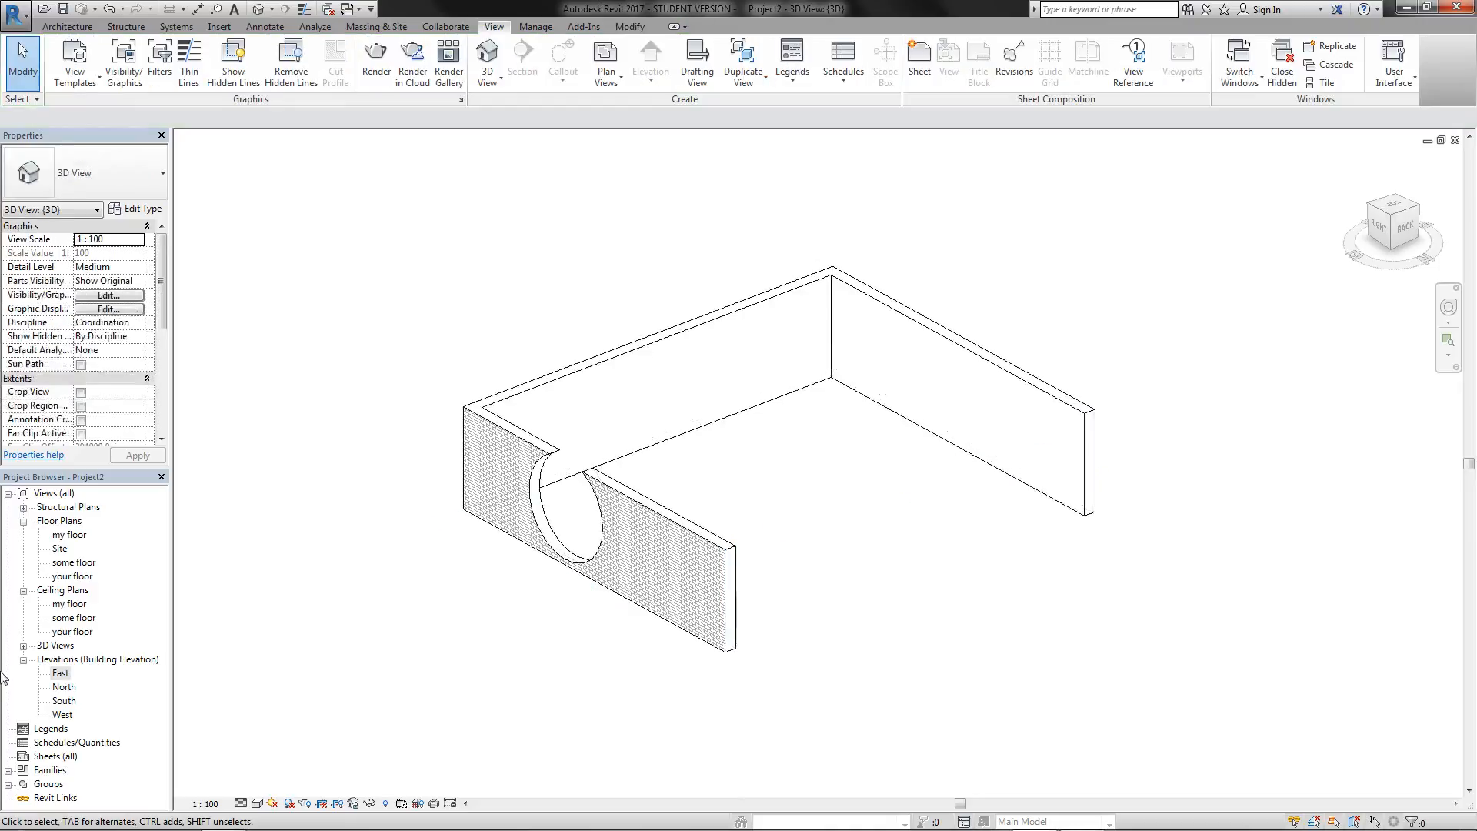
{"action": "left_click", "coordinate": [68, 535]}
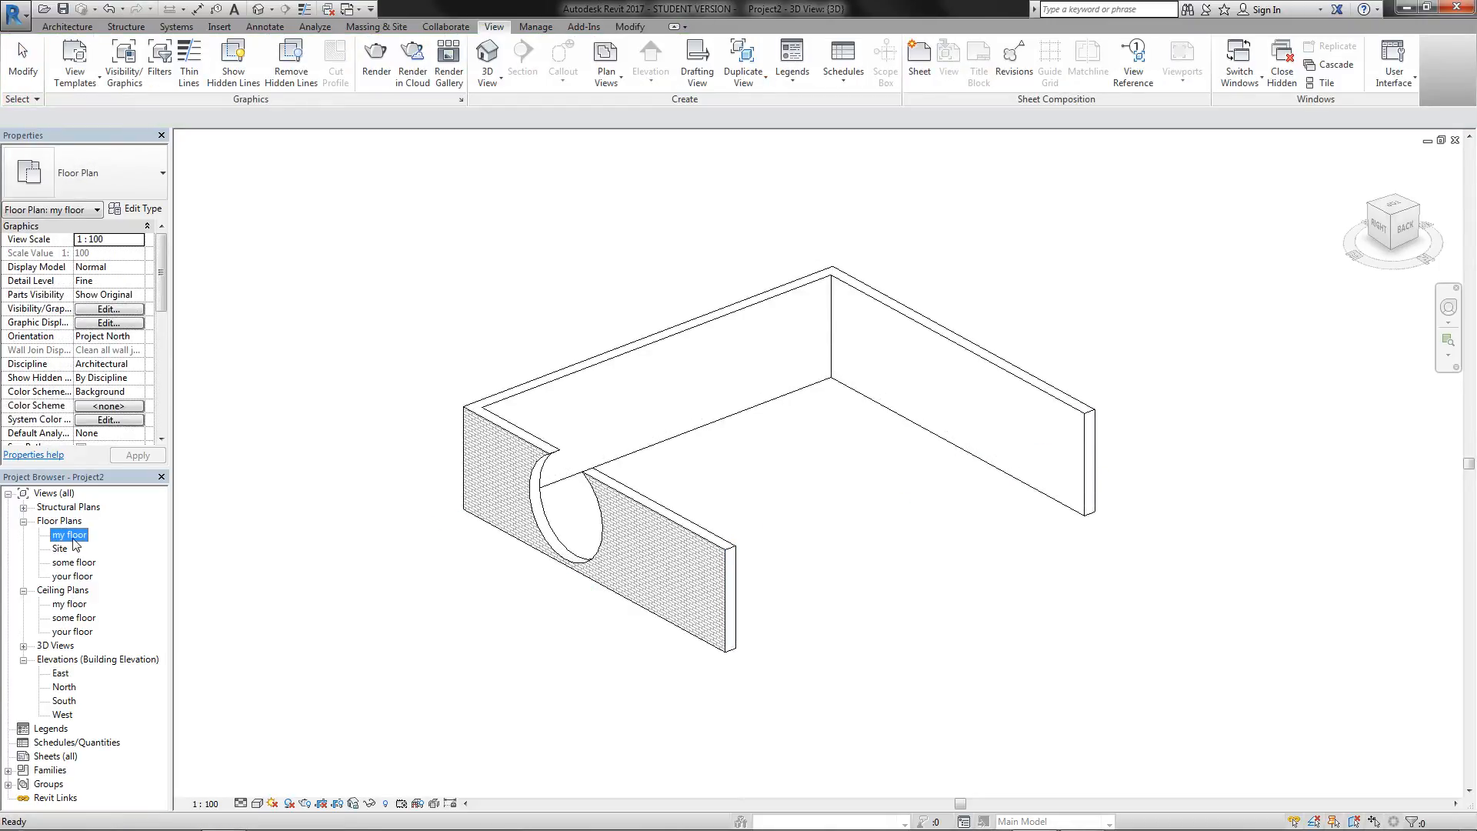
{"action": "left_click", "coordinate": [662, 579]}
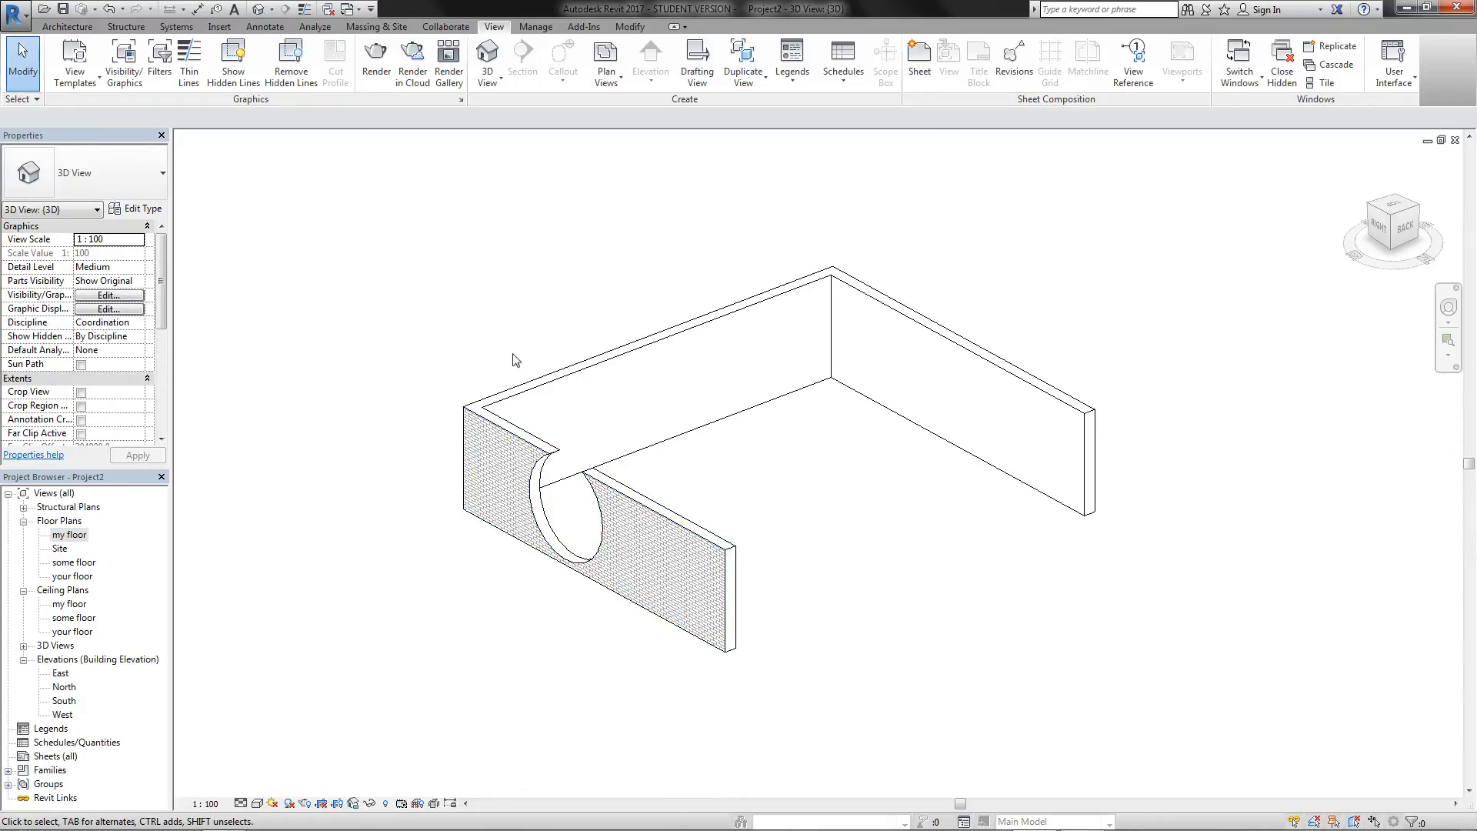
{"action": "left_click", "coordinate": [615, 362]}
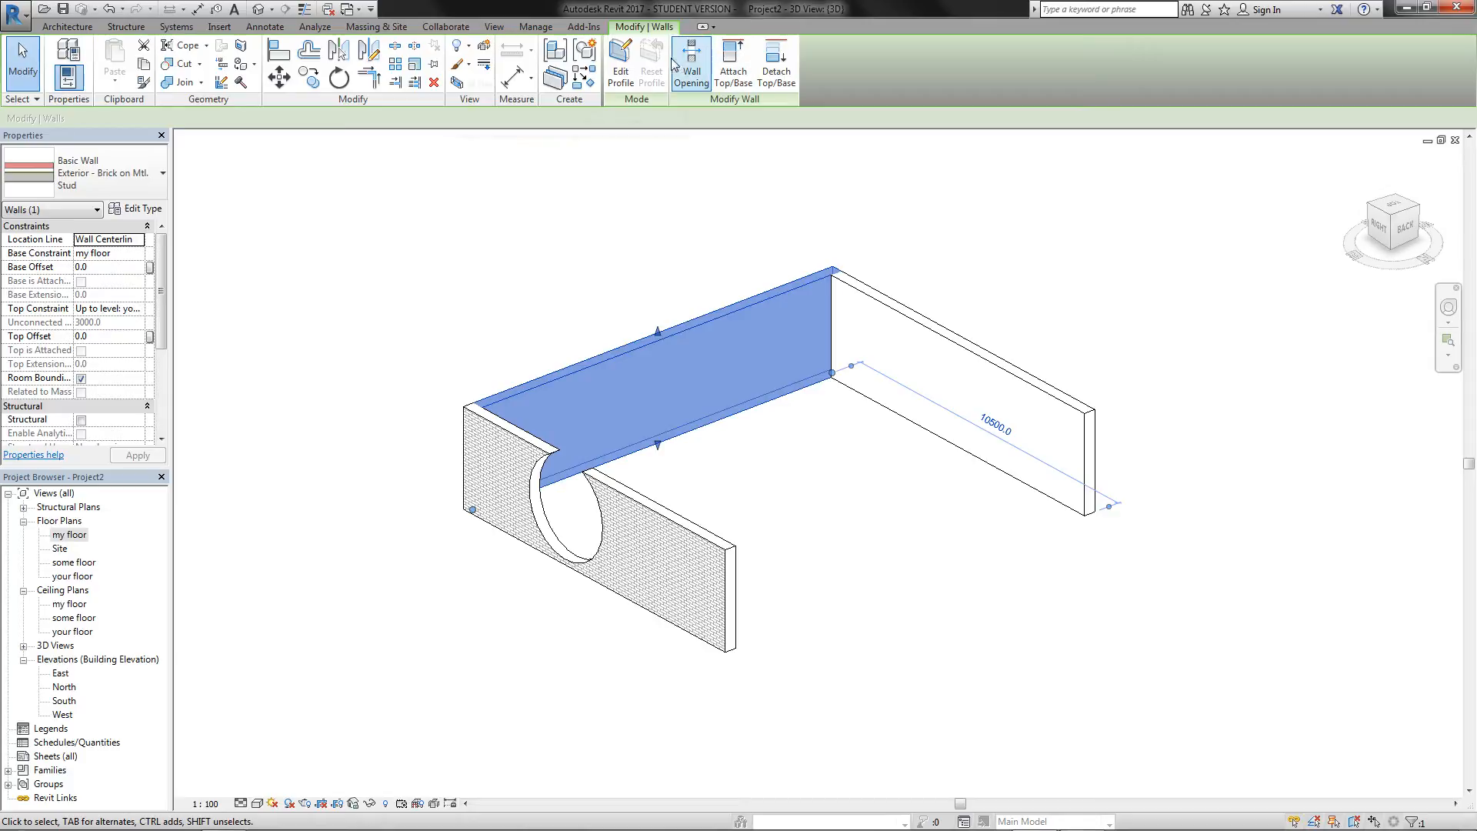
{"action": "left_click", "coordinate": [622, 55]}
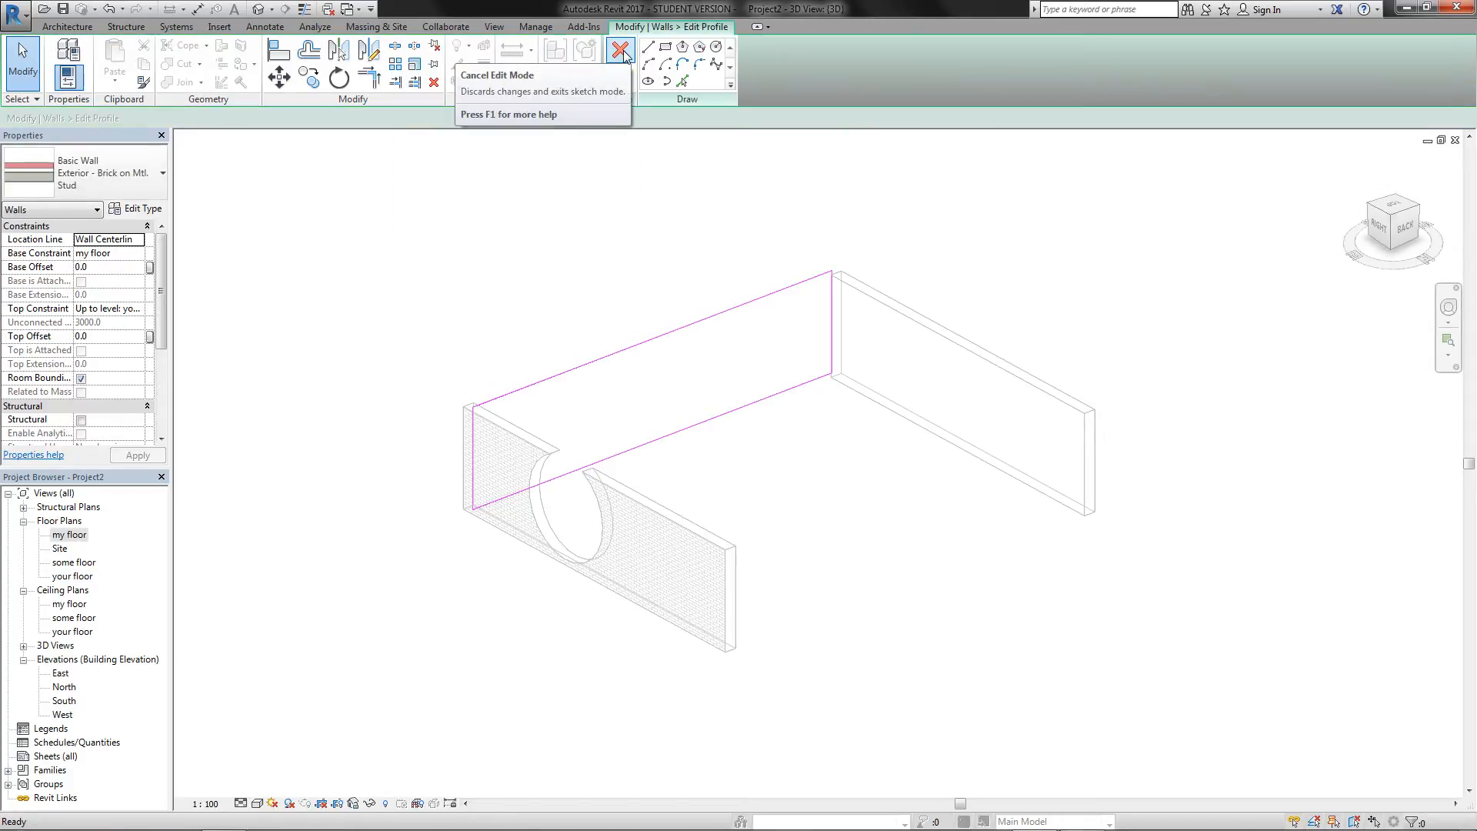
{"action": "left_click", "coordinate": [621, 52]}
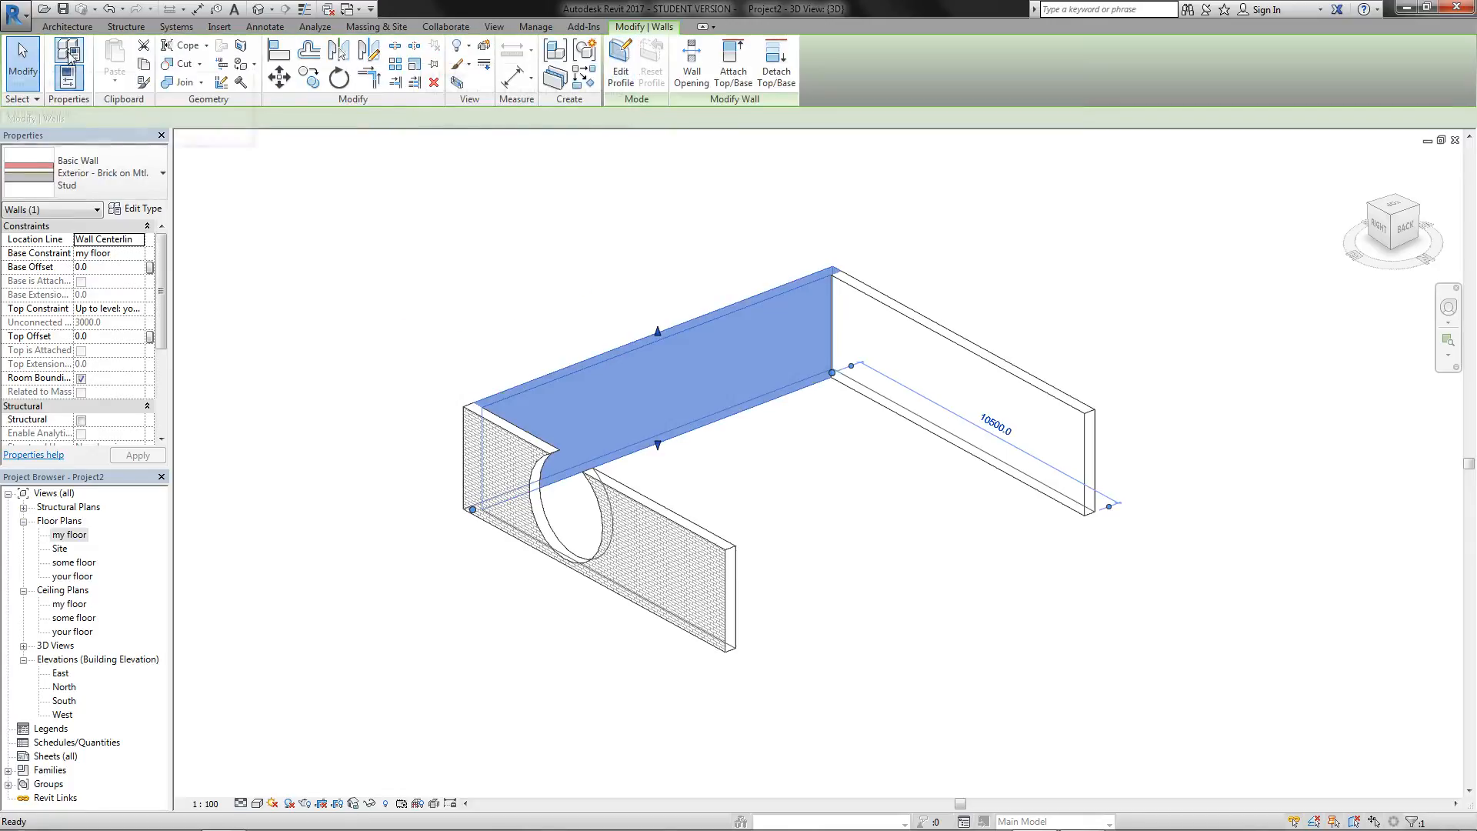
Step: Draw a center-ends arc wall of about 9400 radius across the open side of the enclosure, with an unconnected height of 8000
{"action": "left_click", "coordinate": [68, 28]}
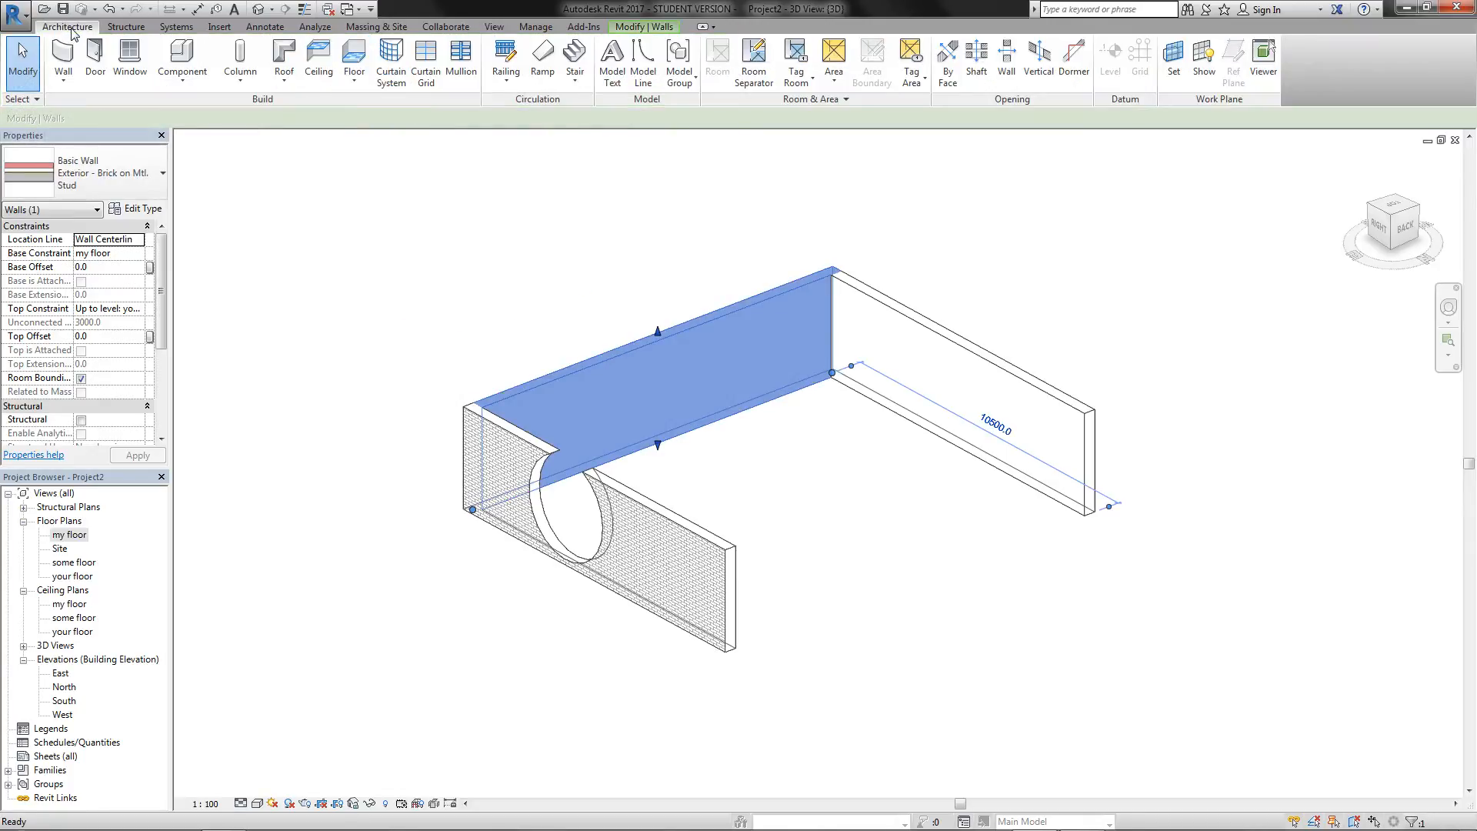
{"action": "left_click", "coordinate": [76, 79]}
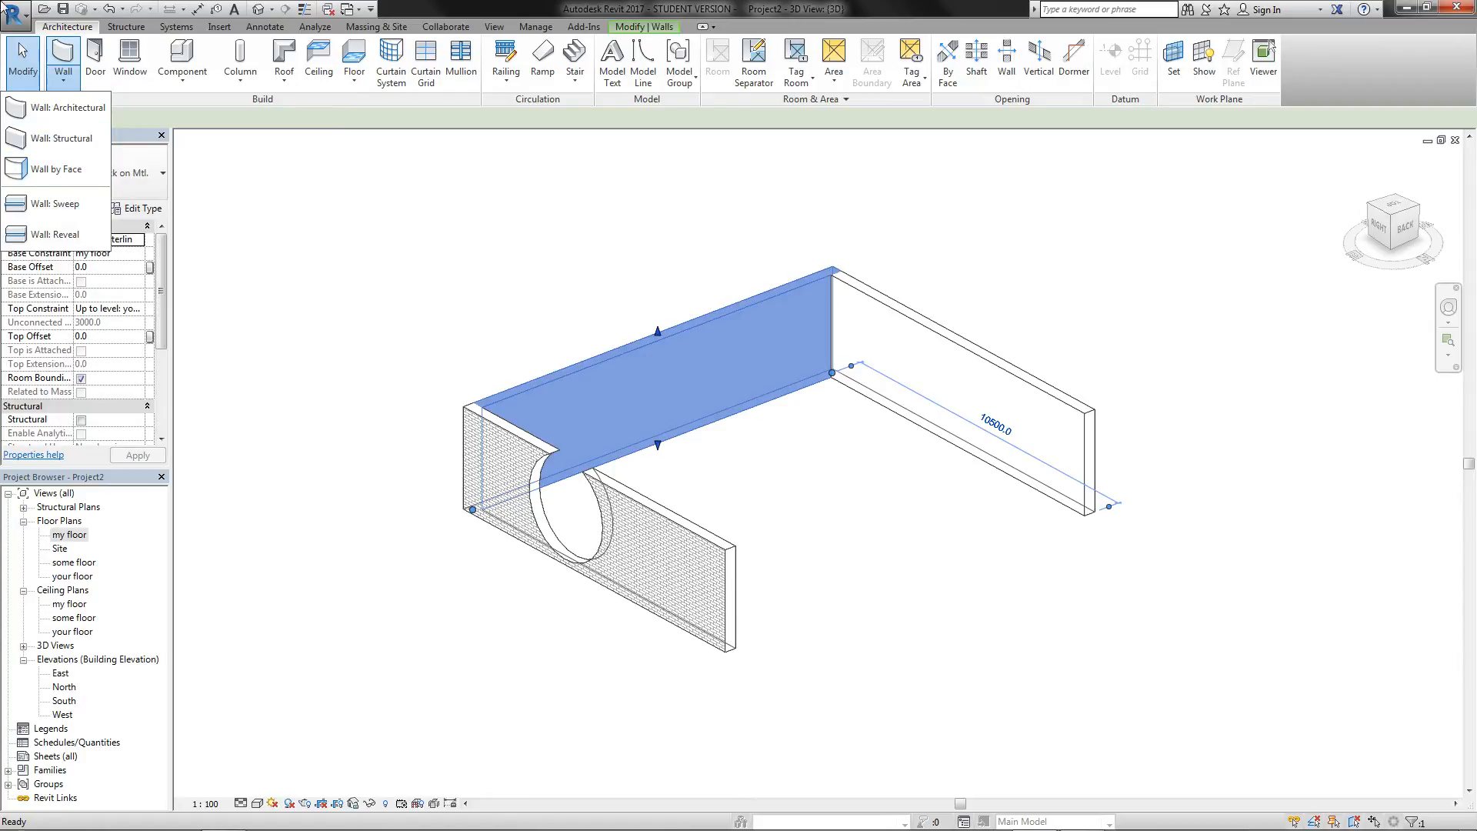
{"action": "left_click", "coordinate": [51, 113]}
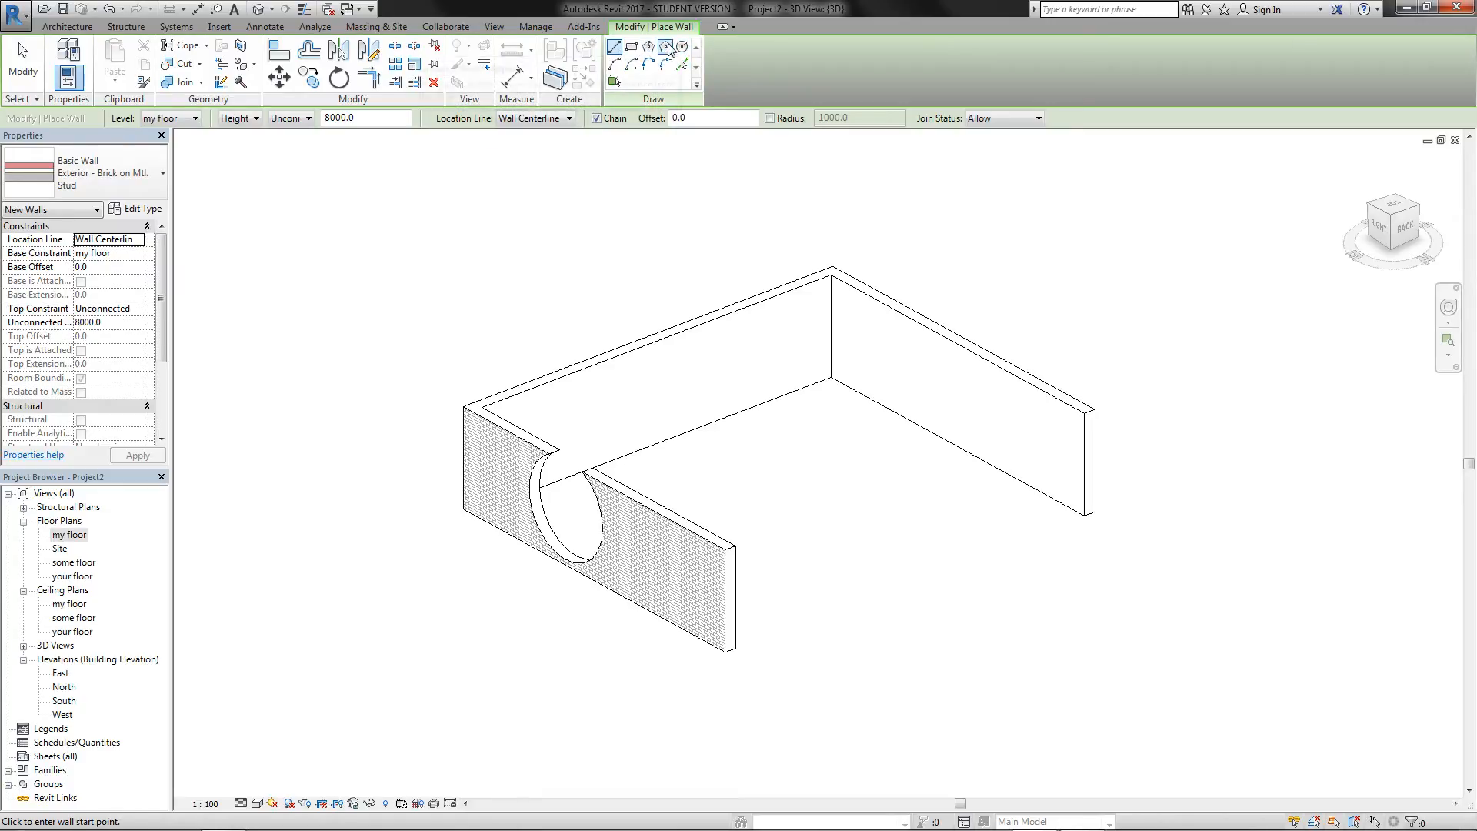
{"action": "left_click", "coordinate": [632, 67]}
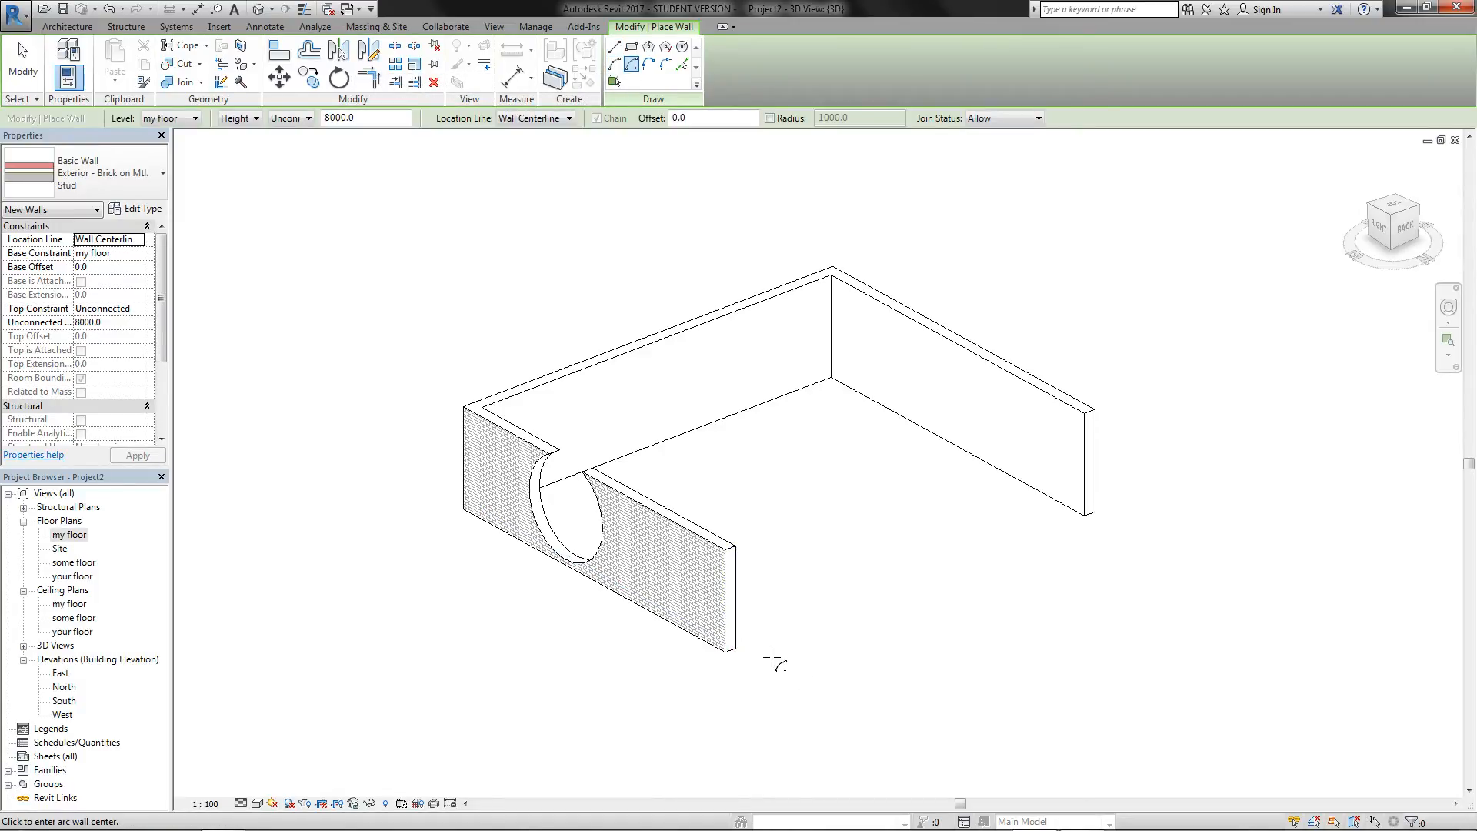
{"action": "left_click", "coordinate": [772, 657]}
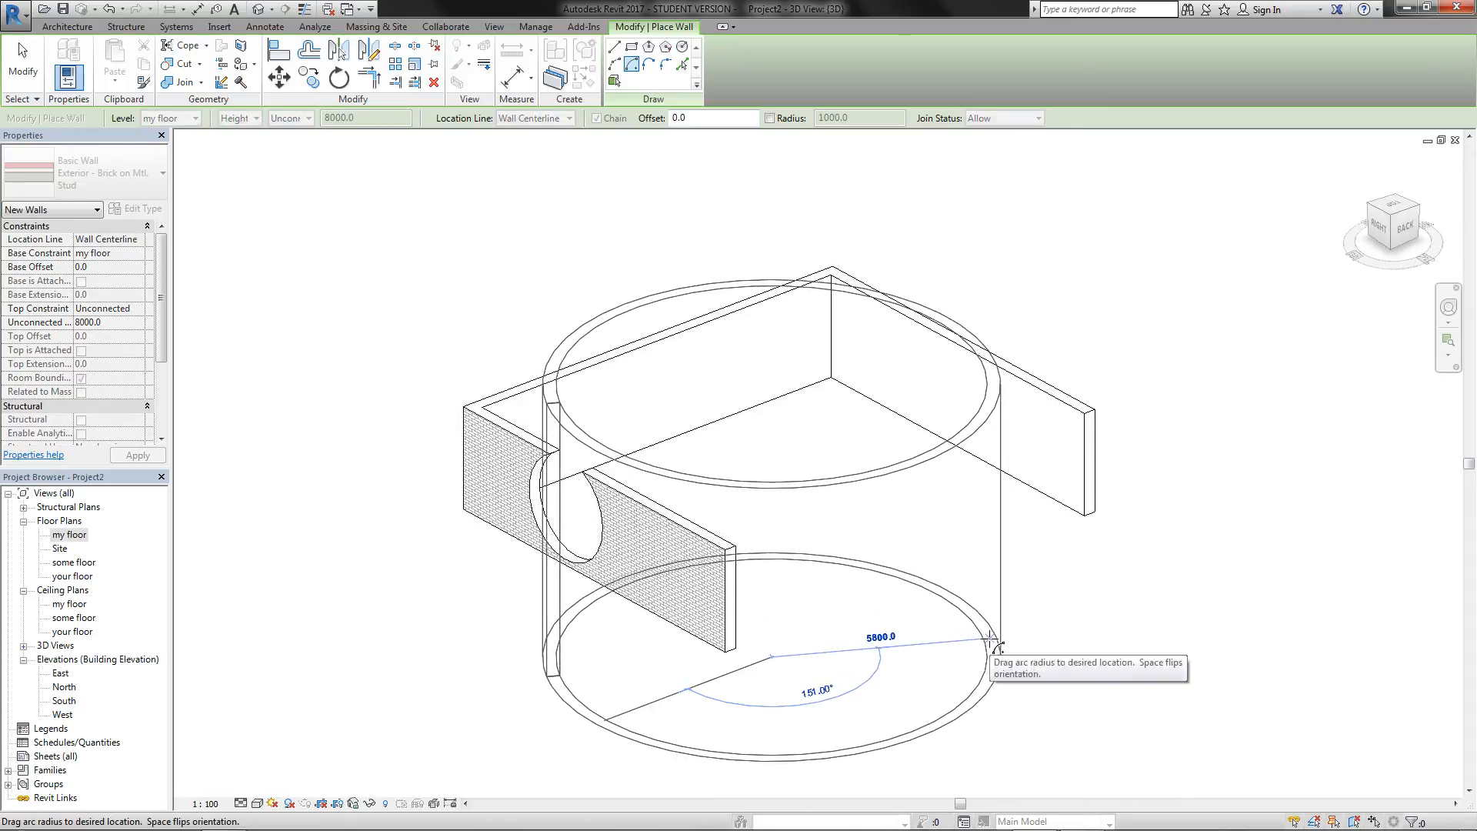
{"action": "left_click", "coordinate": [1108, 598]}
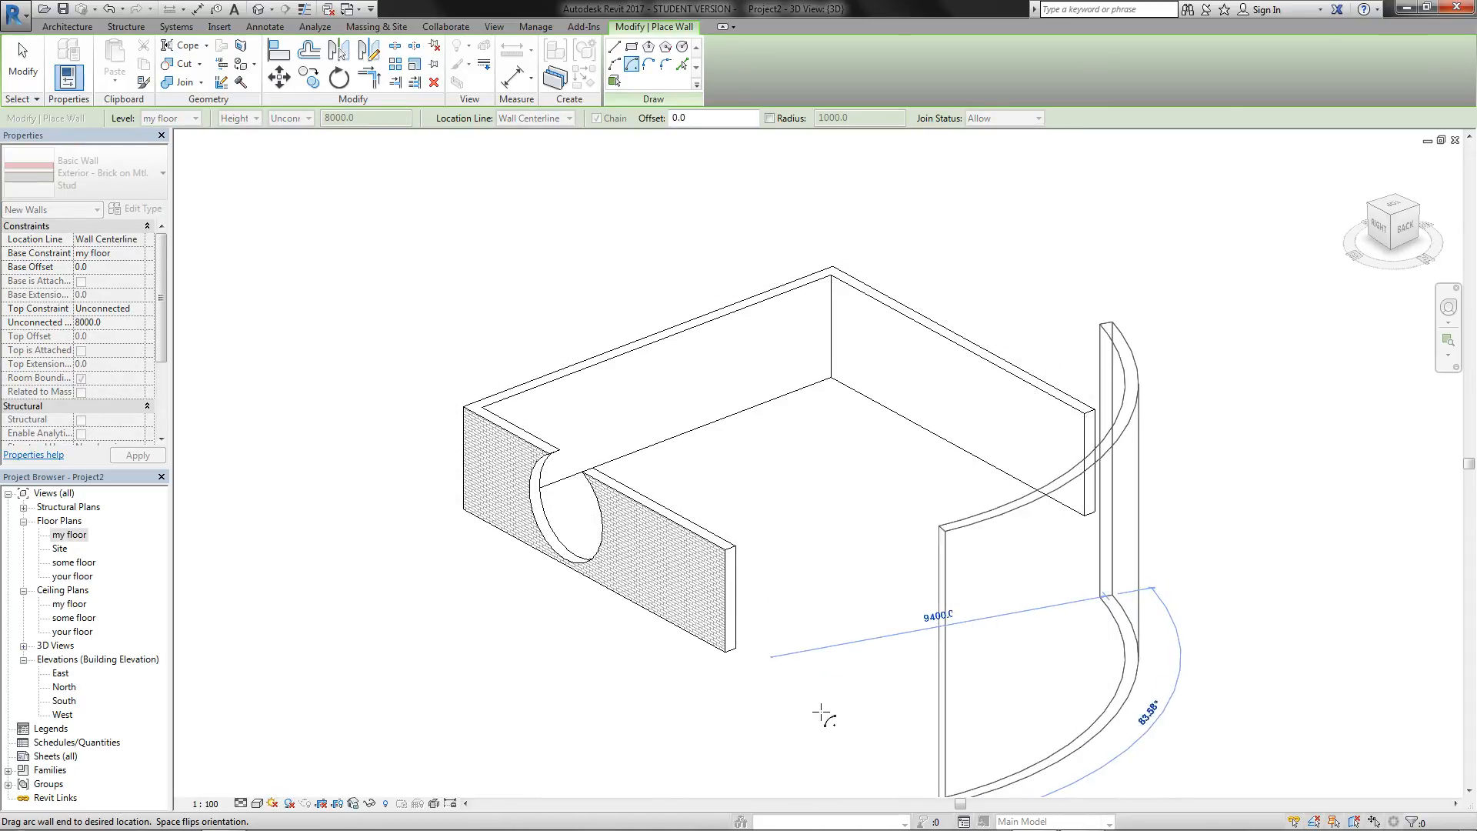
{"action": "scroll", "coordinate": [719, 419], "scroll_direction": "down", "scroll_amount": 5}
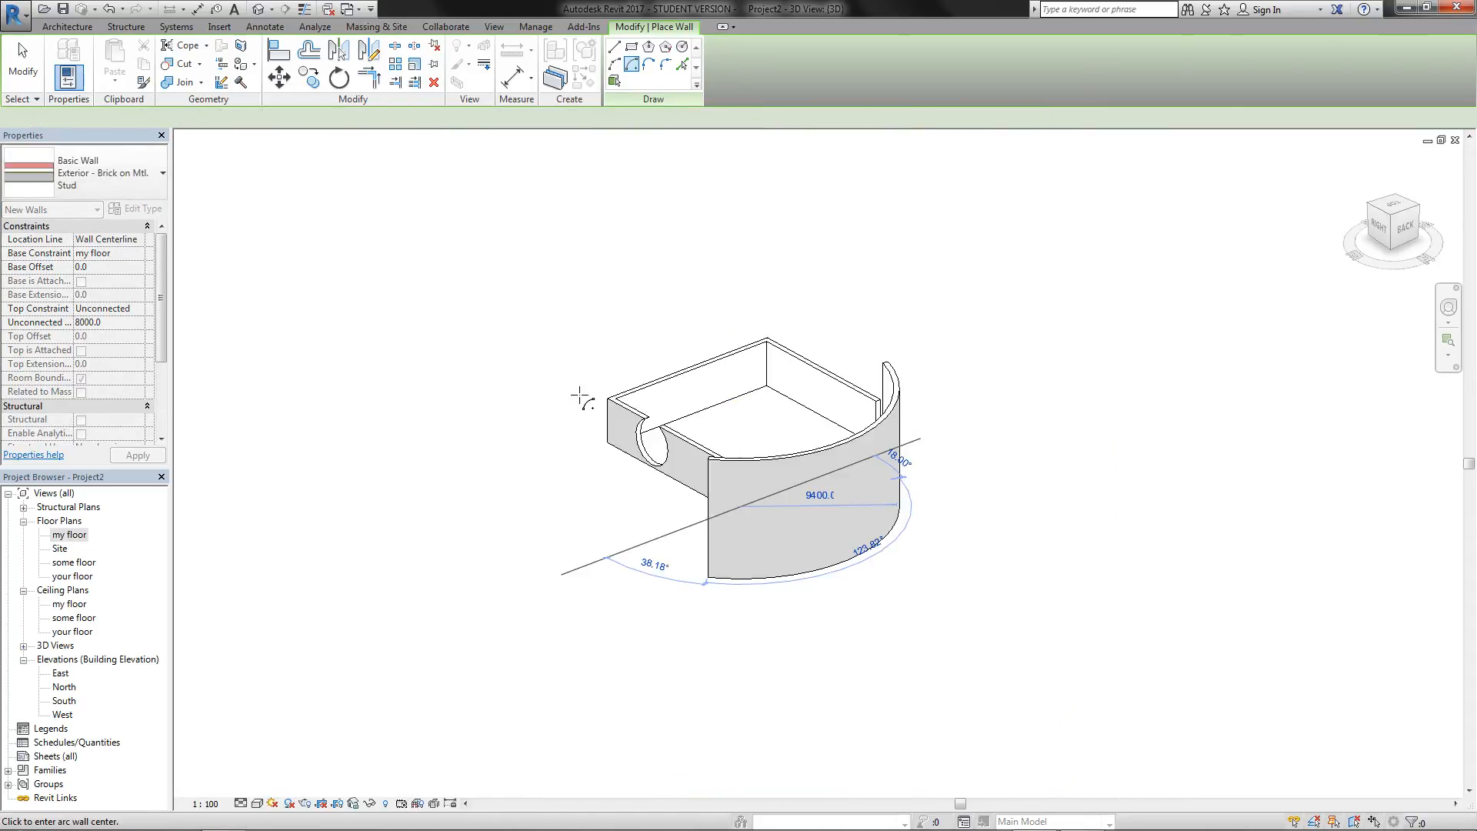
{"action": "middle_click_drag", "start_coordinate": [577, 396], "coordinate": [534, 429]}
{"action": "key", "text": "Escape"}
{"action": "key", "text": "Escape"}
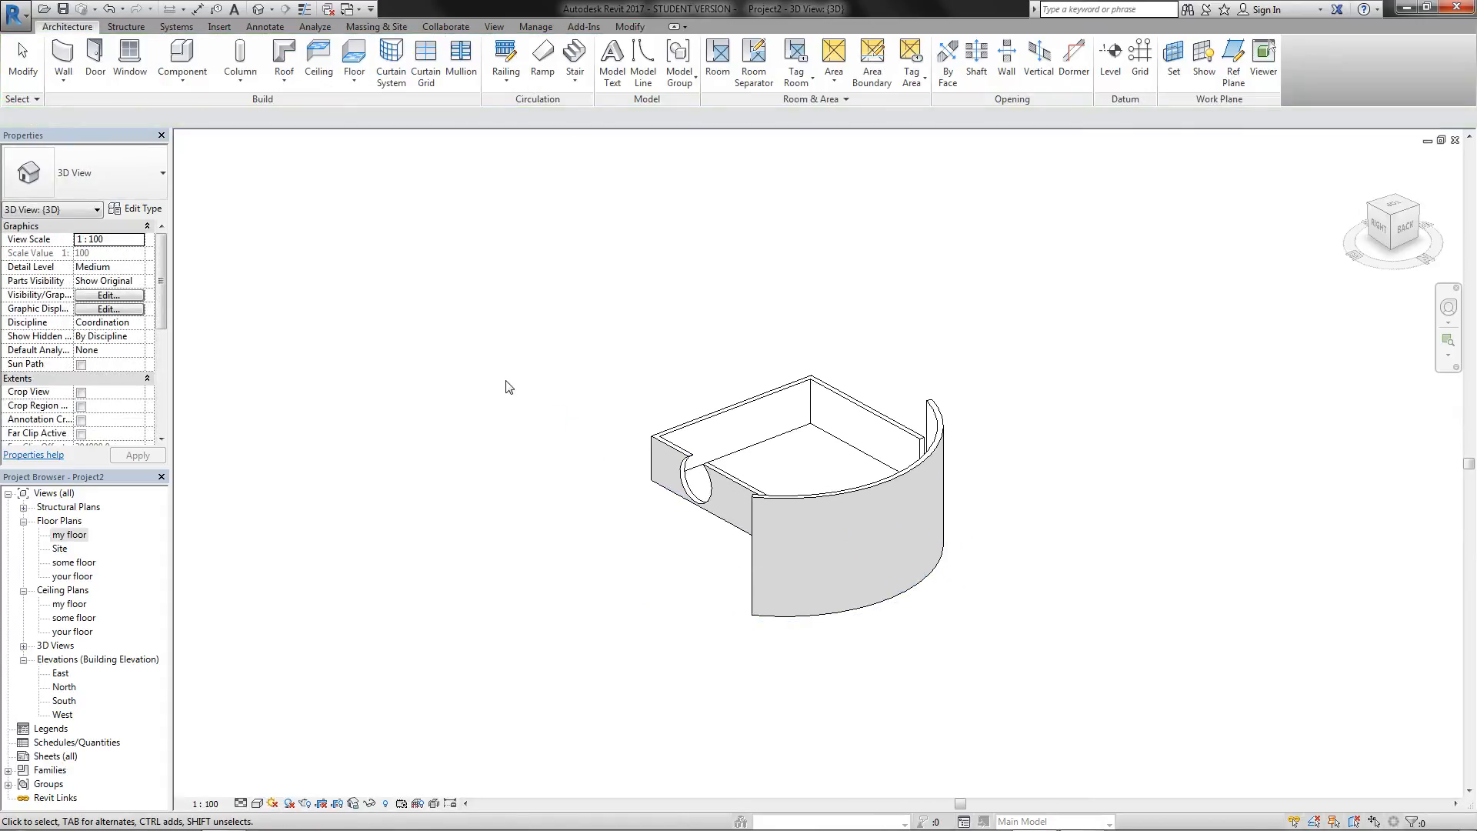
Step: Delete the curved wall in front of the enclosure
{"action": "middle_click_drag", "start_coordinate": [762, 590], "coordinate": [567, 680], "text": "shift"}
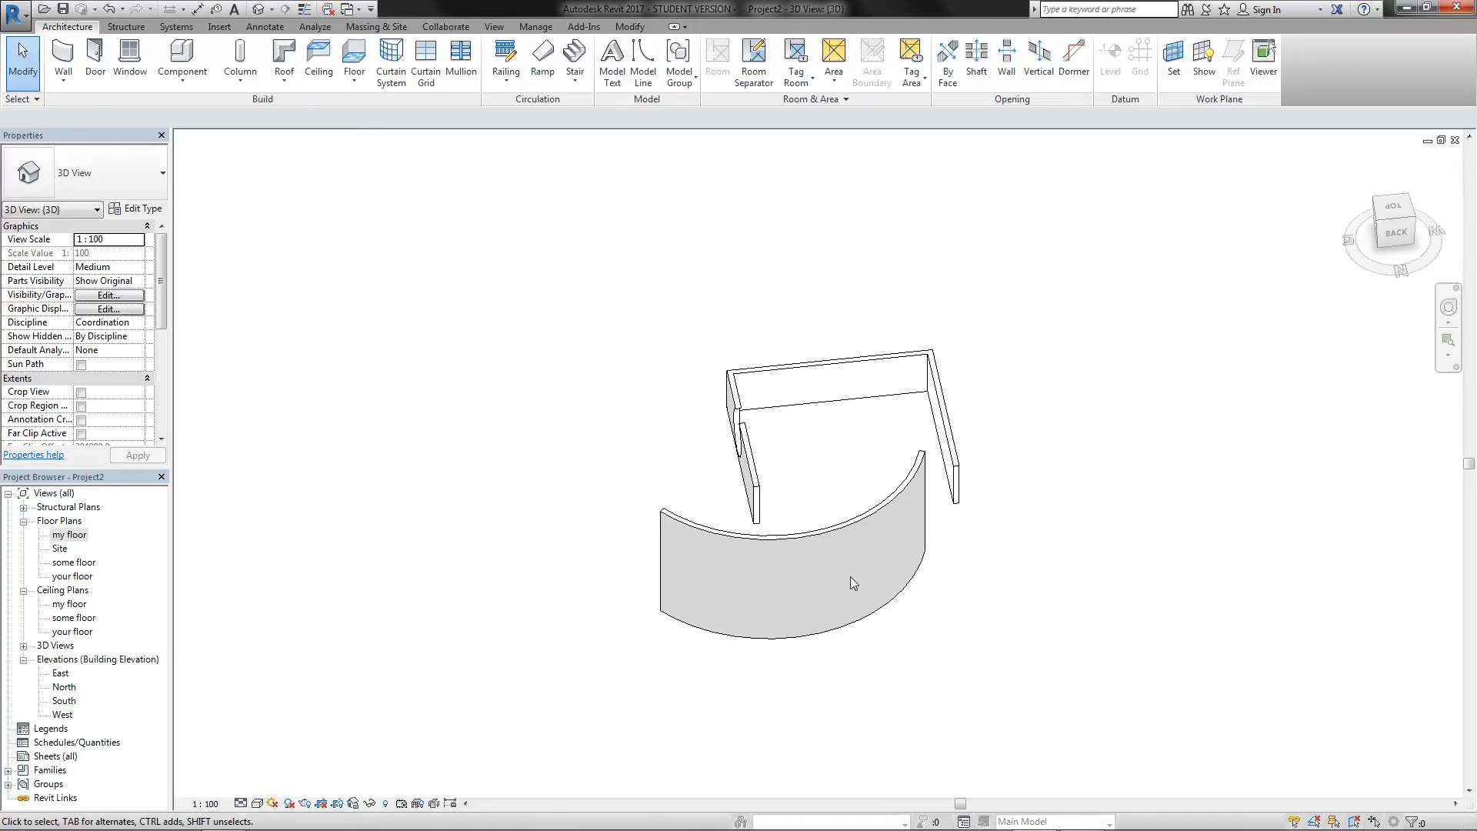
{"action": "left_click", "coordinate": [868, 515]}
{"action": "key", "text": "Delete"}
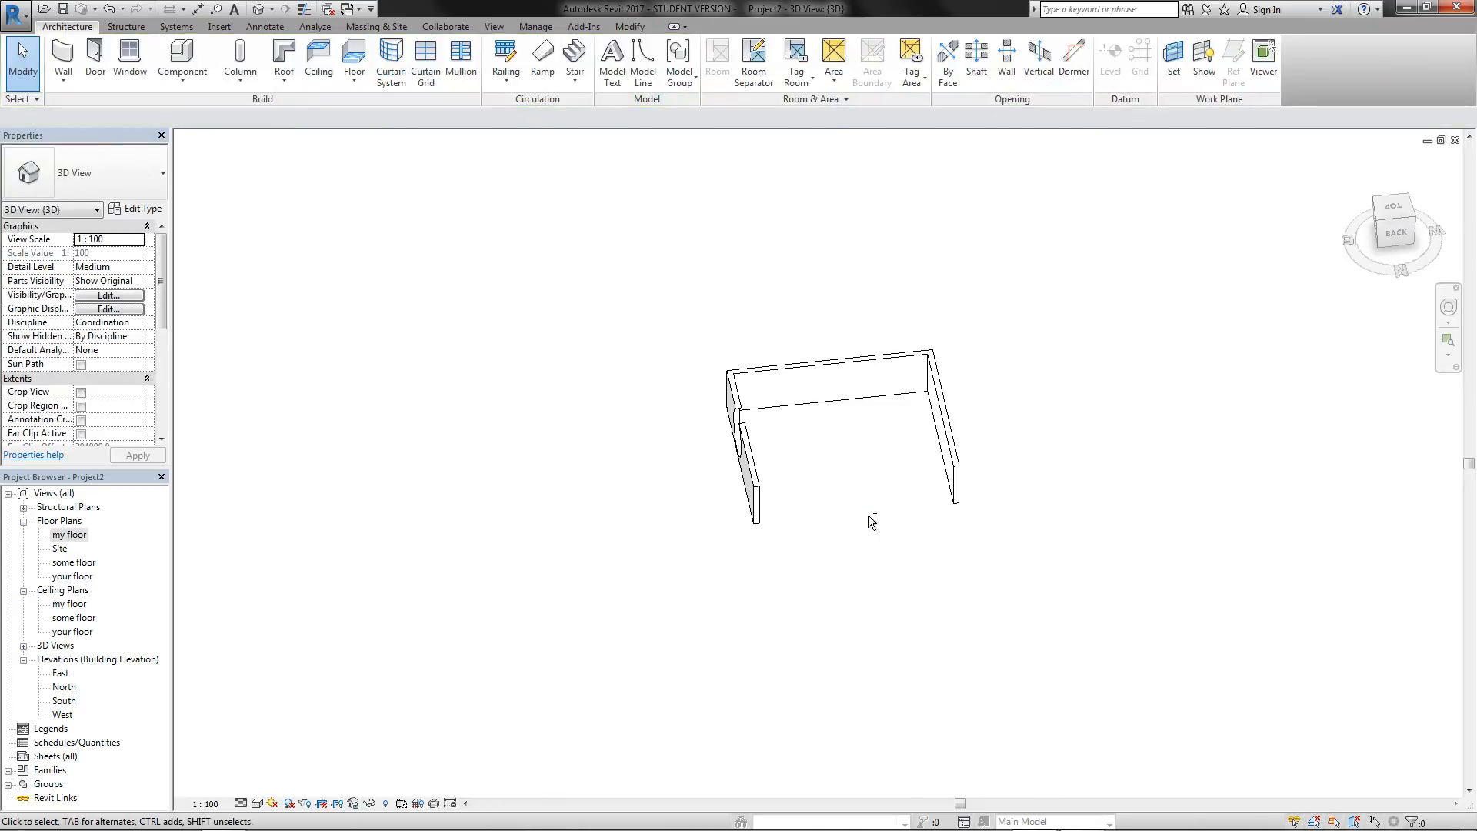
Step: Undo the recent wall deletions and profile edits until the plain rectangular enclosure of four full walls is restored
{"action": "key", "text": "ctrl+z"}
{"action": "key", "text": "ctrl+z"}
{"action": "key", "text": "ctrl+z"}
{"action": "key", "text": "ctrl+z"}
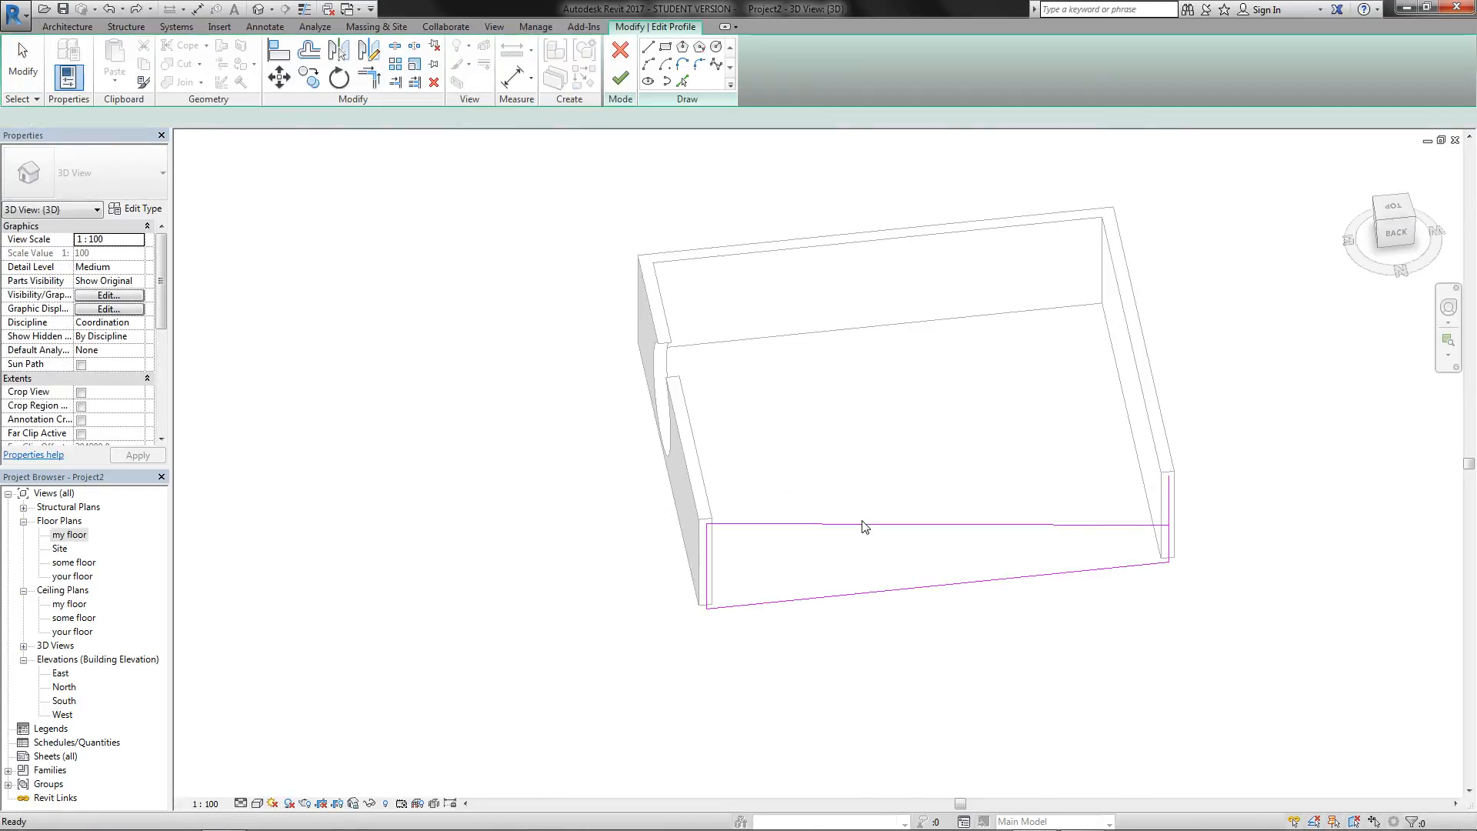
{"action": "key", "text": "ctrl+z"}
{"action": "key", "text": "ctrl+z"}
{"action": "key", "text": "ctrl+z"}
{"action": "key", "text": "ctrl+z"}
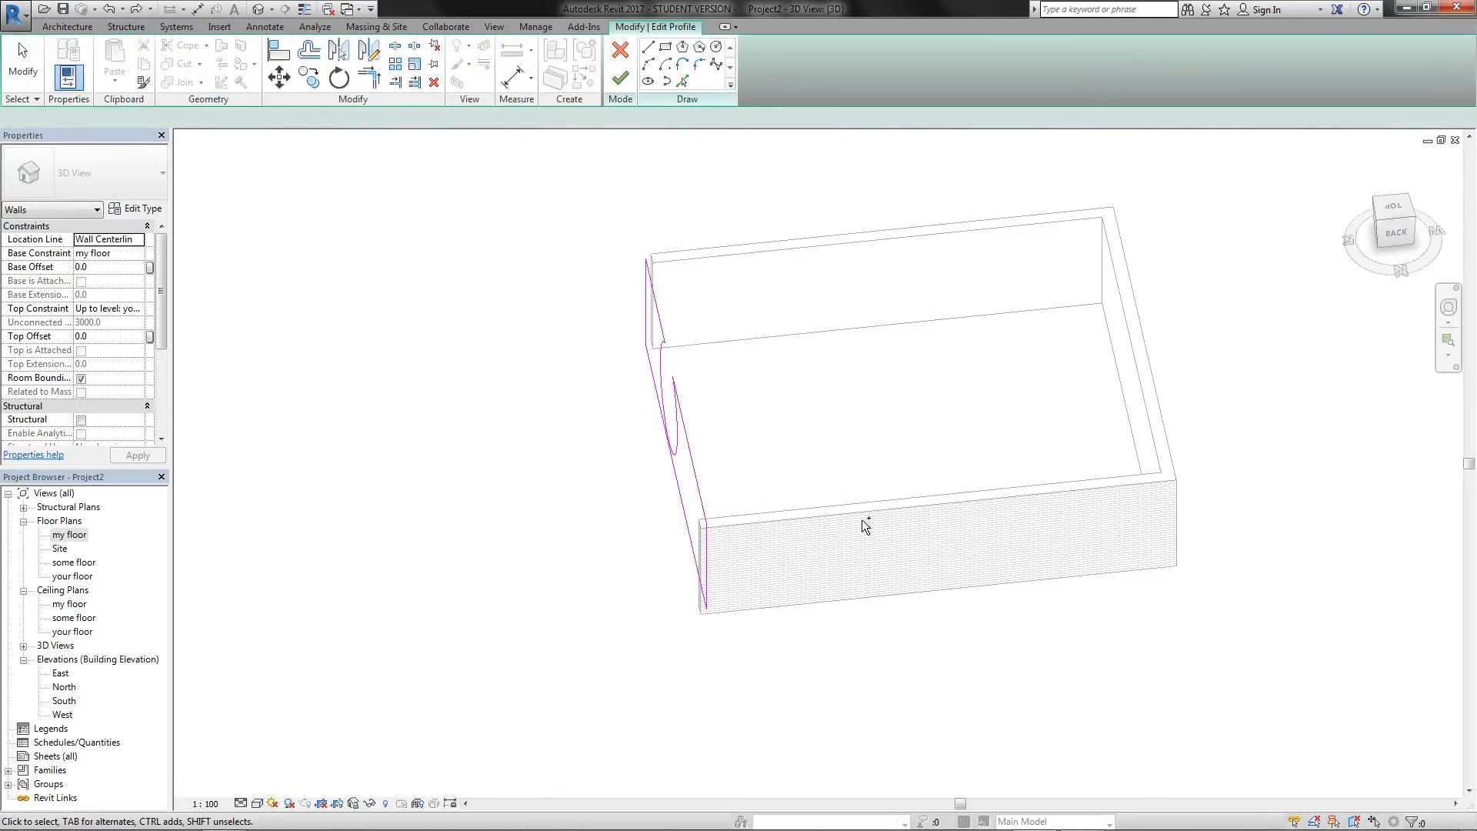
{"action": "key", "text": "ctrl+z"}
{"action": "key", "text": "ctrl+z"}
{"action": "key", "text": "ctrl+z"}
{"action": "key", "text": "ctrl+z"}
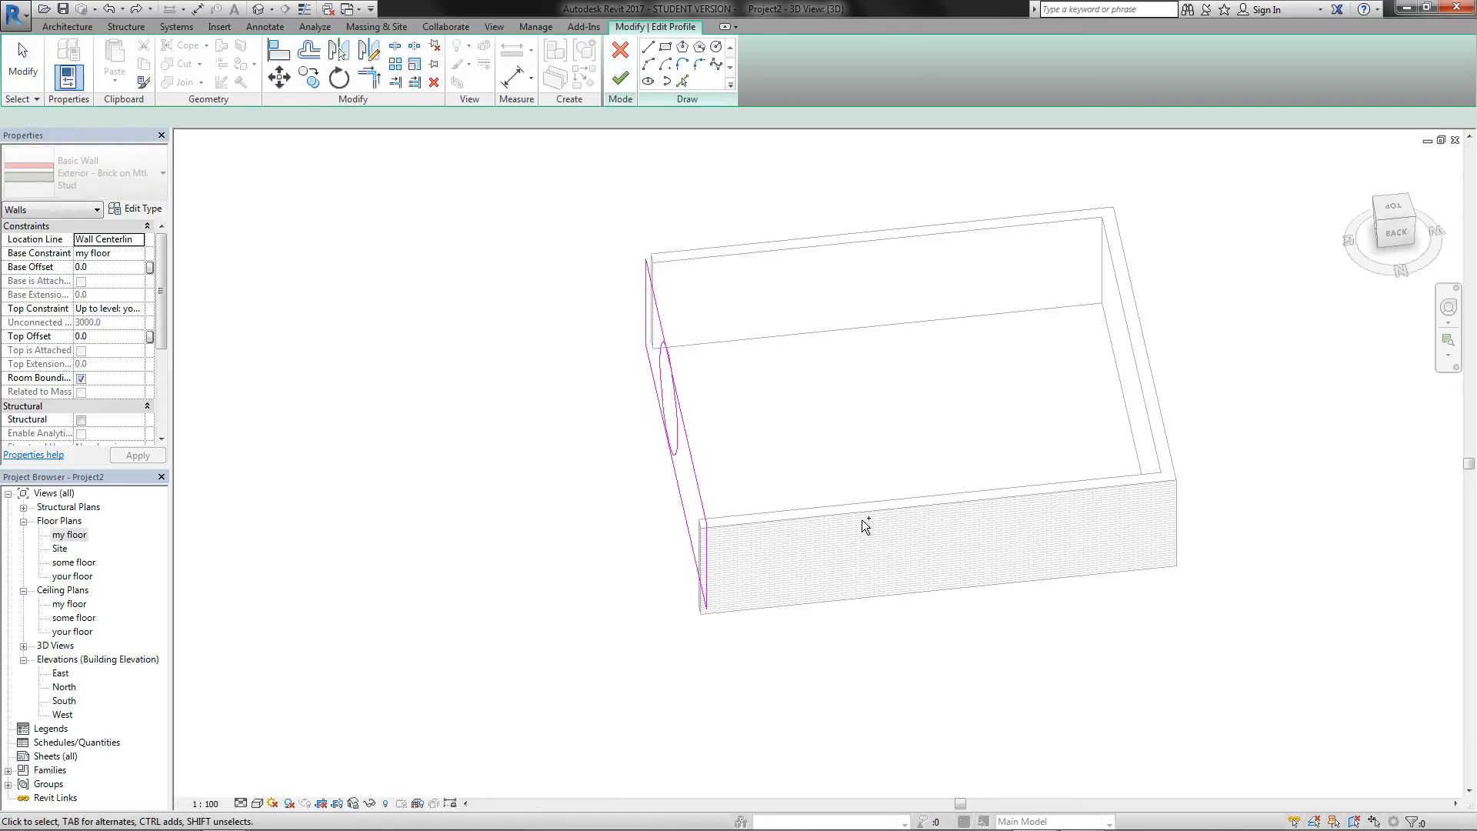
{"action": "key", "text": "ctrl+z"}
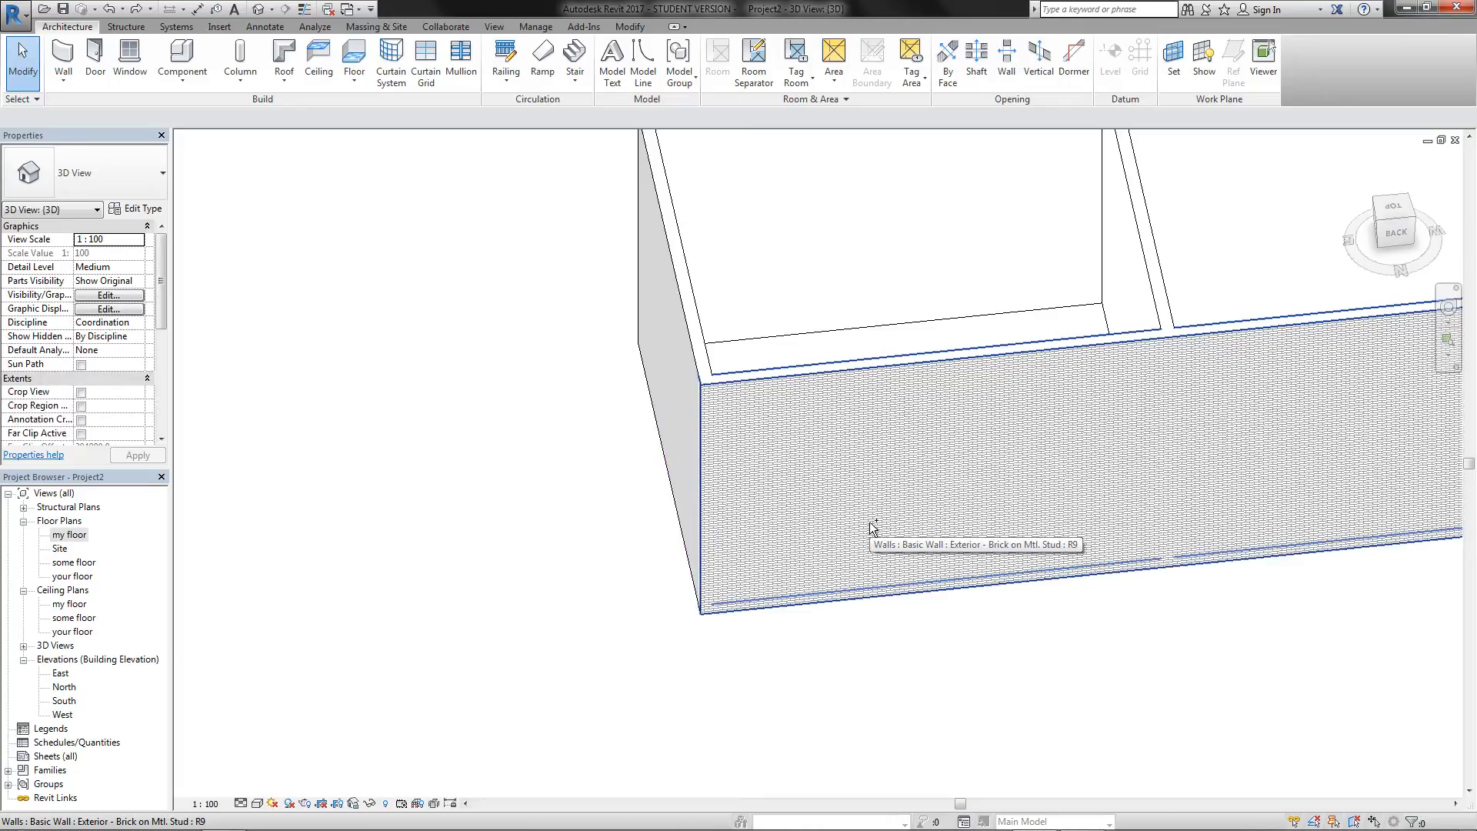
{"action": "key", "text": "ctrl+z"}
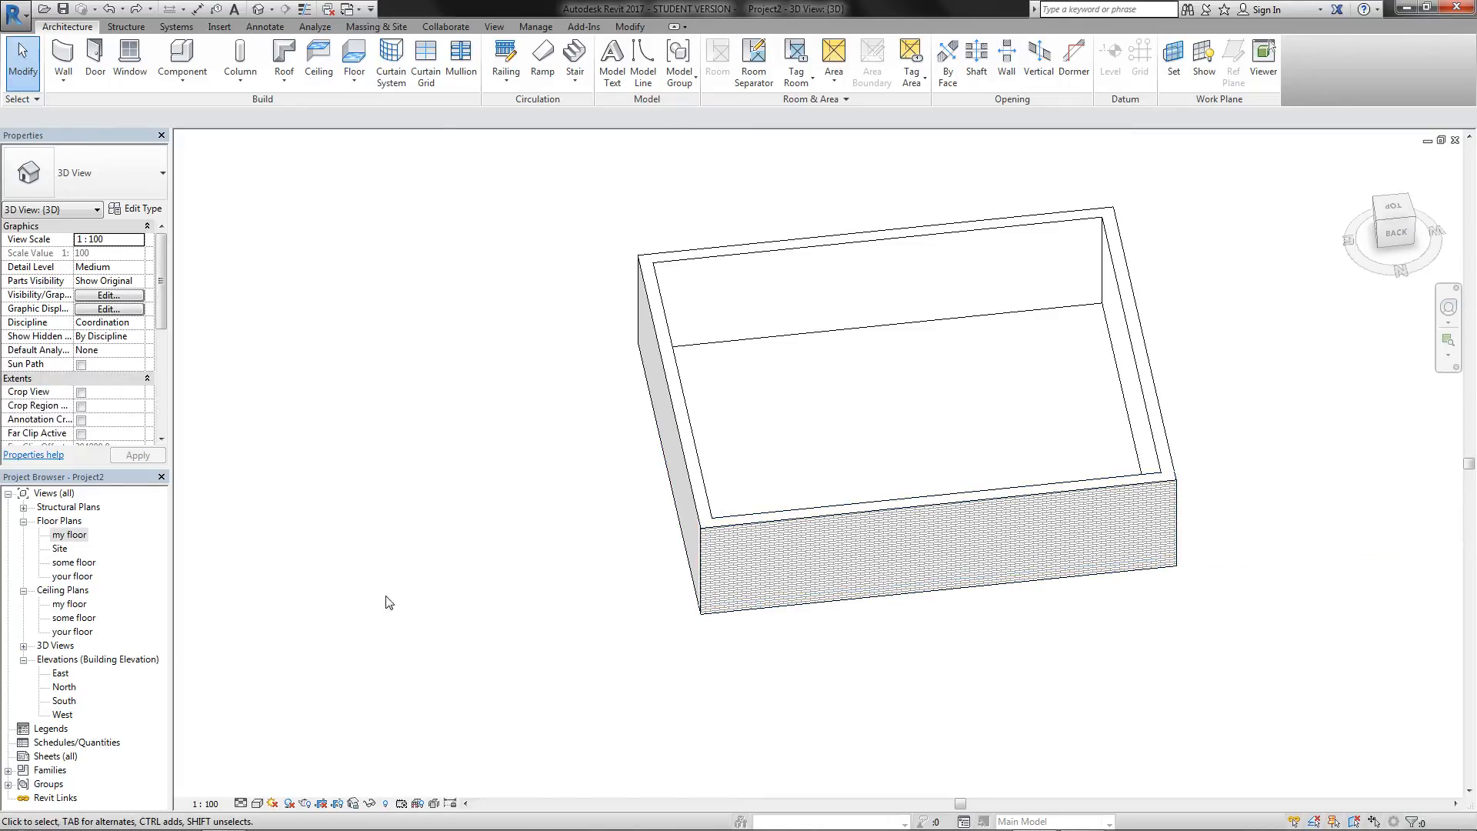
{"action": "middle_click_drag", "start_coordinate": [389, 603], "coordinate": [700, 505], "text": "shift"}
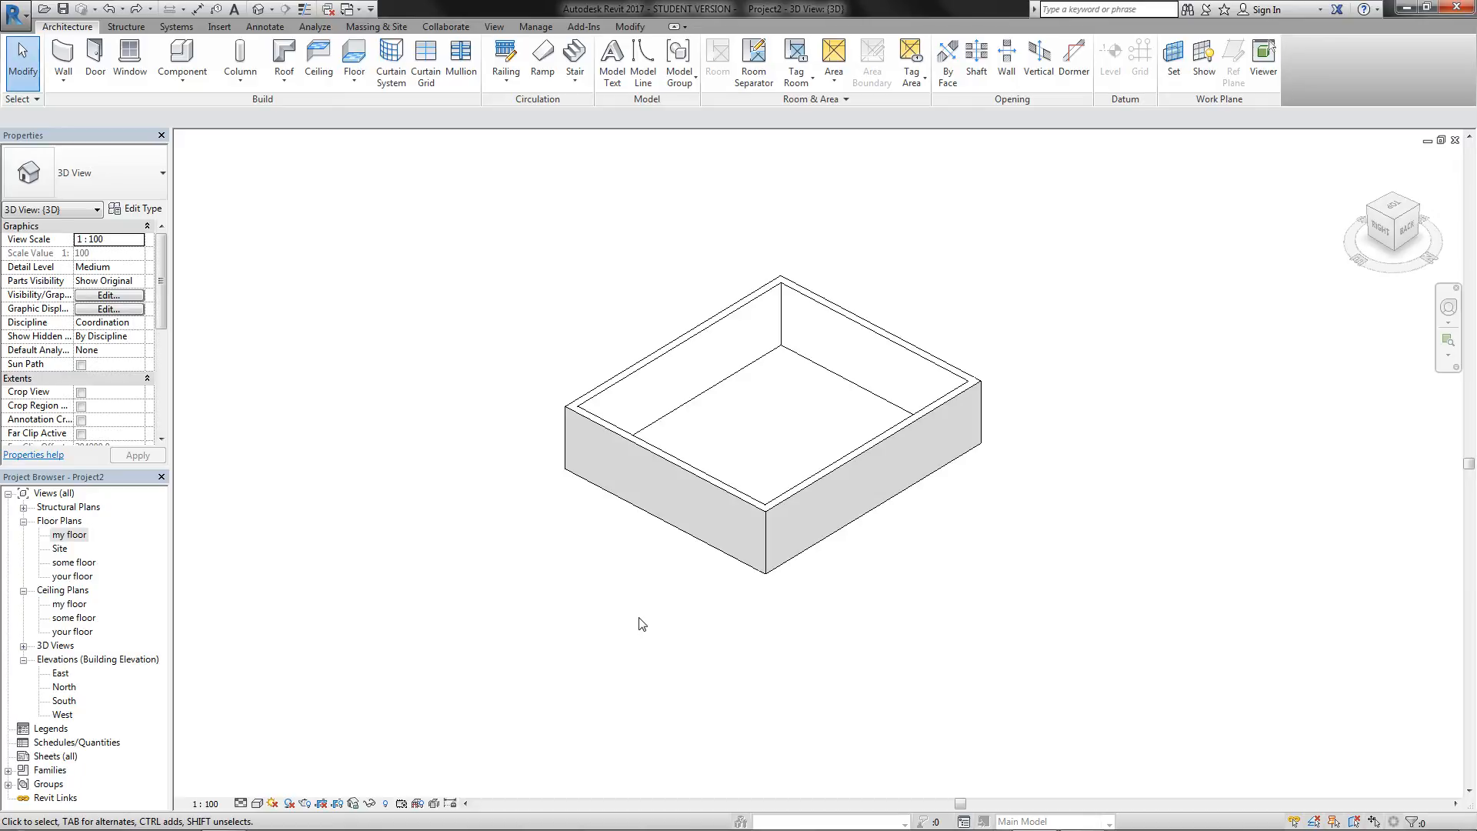
Step: Open the "my floor" floor plan view
{"action": "left_click", "coordinate": [718, 487]}
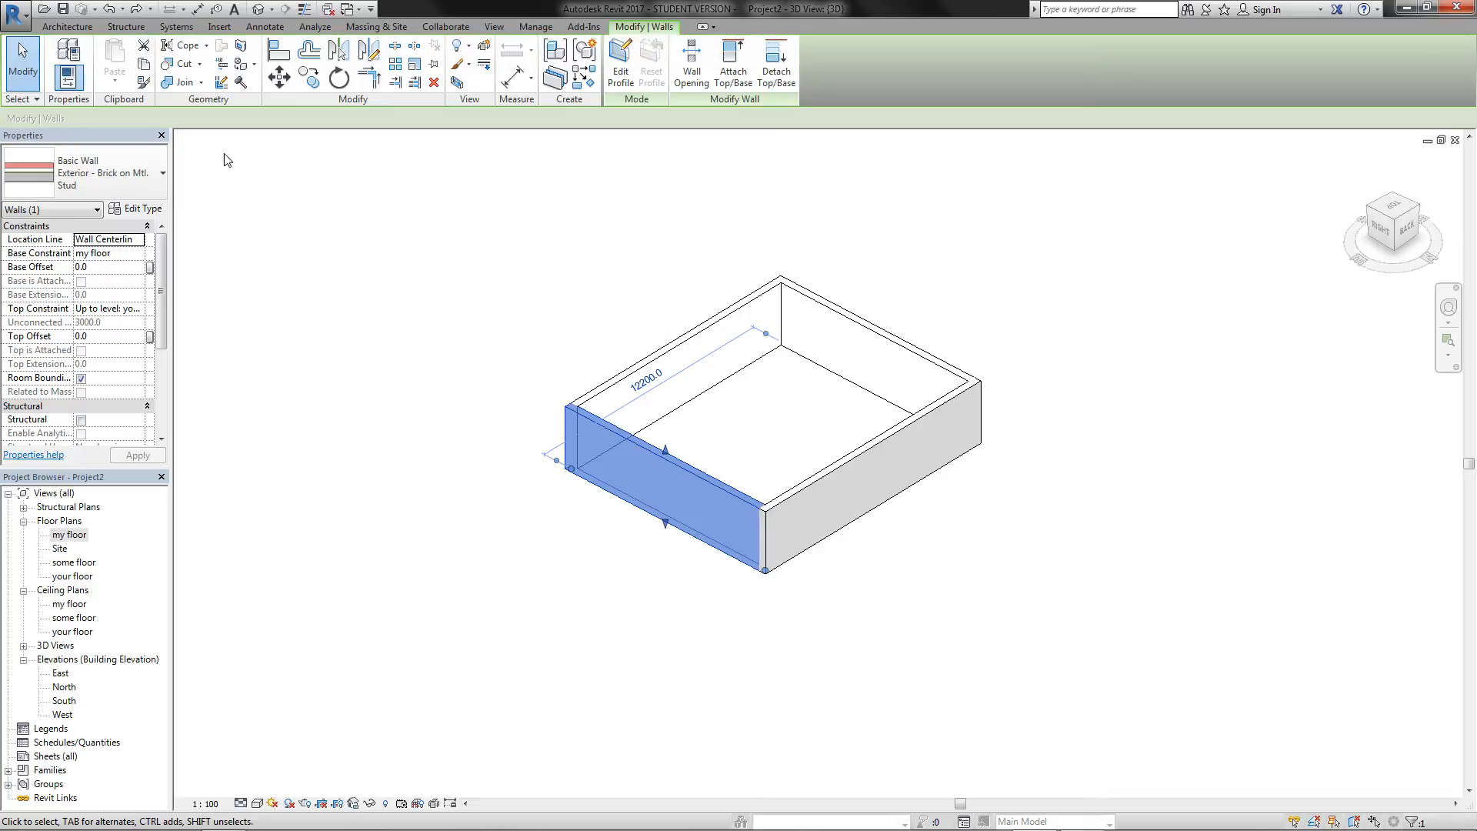
{"action": "left_click", "coordinate": [67, 26]}
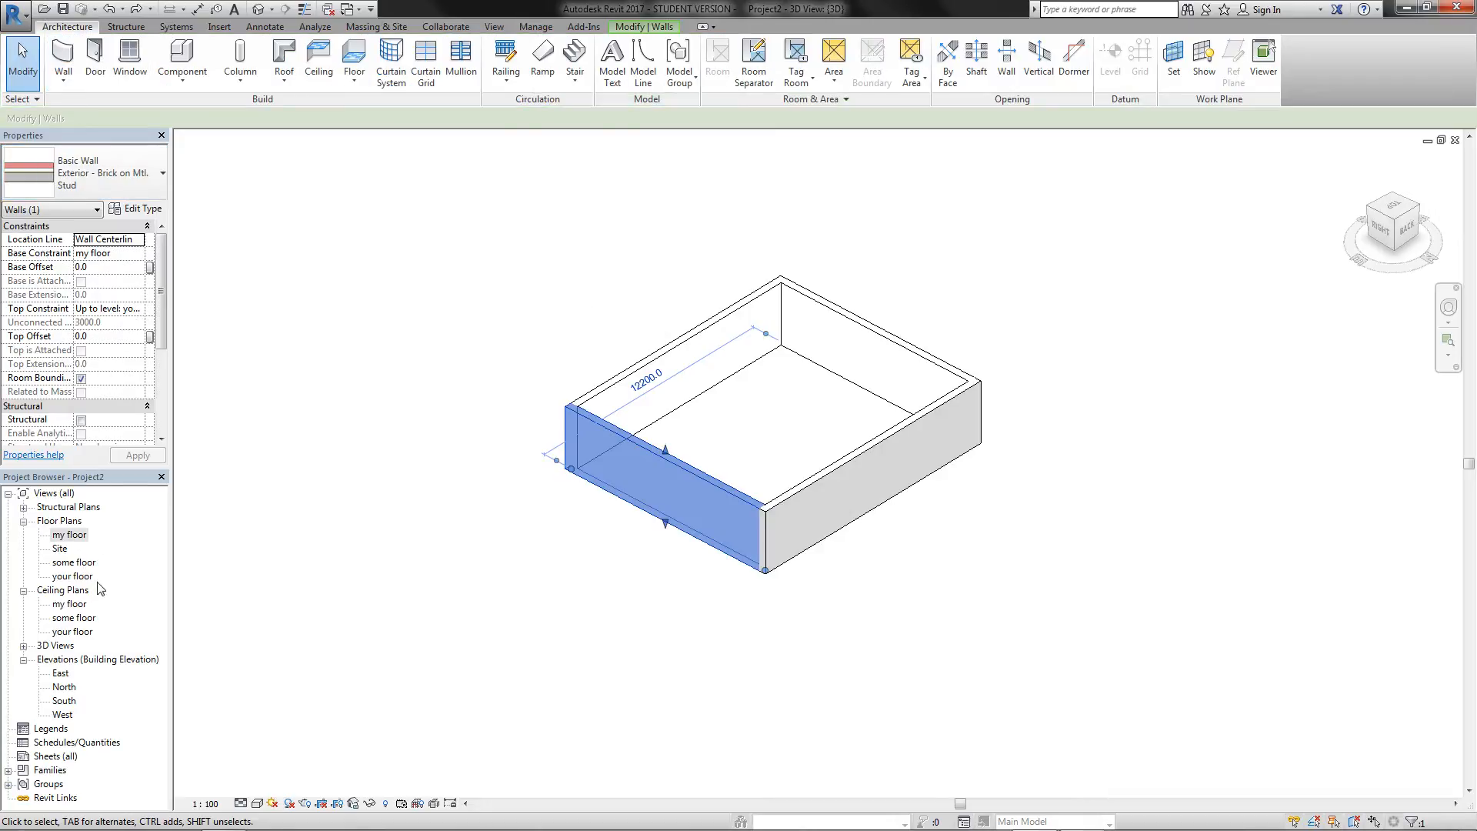
{"action": "double_click", "coordinate": [71, 535]}
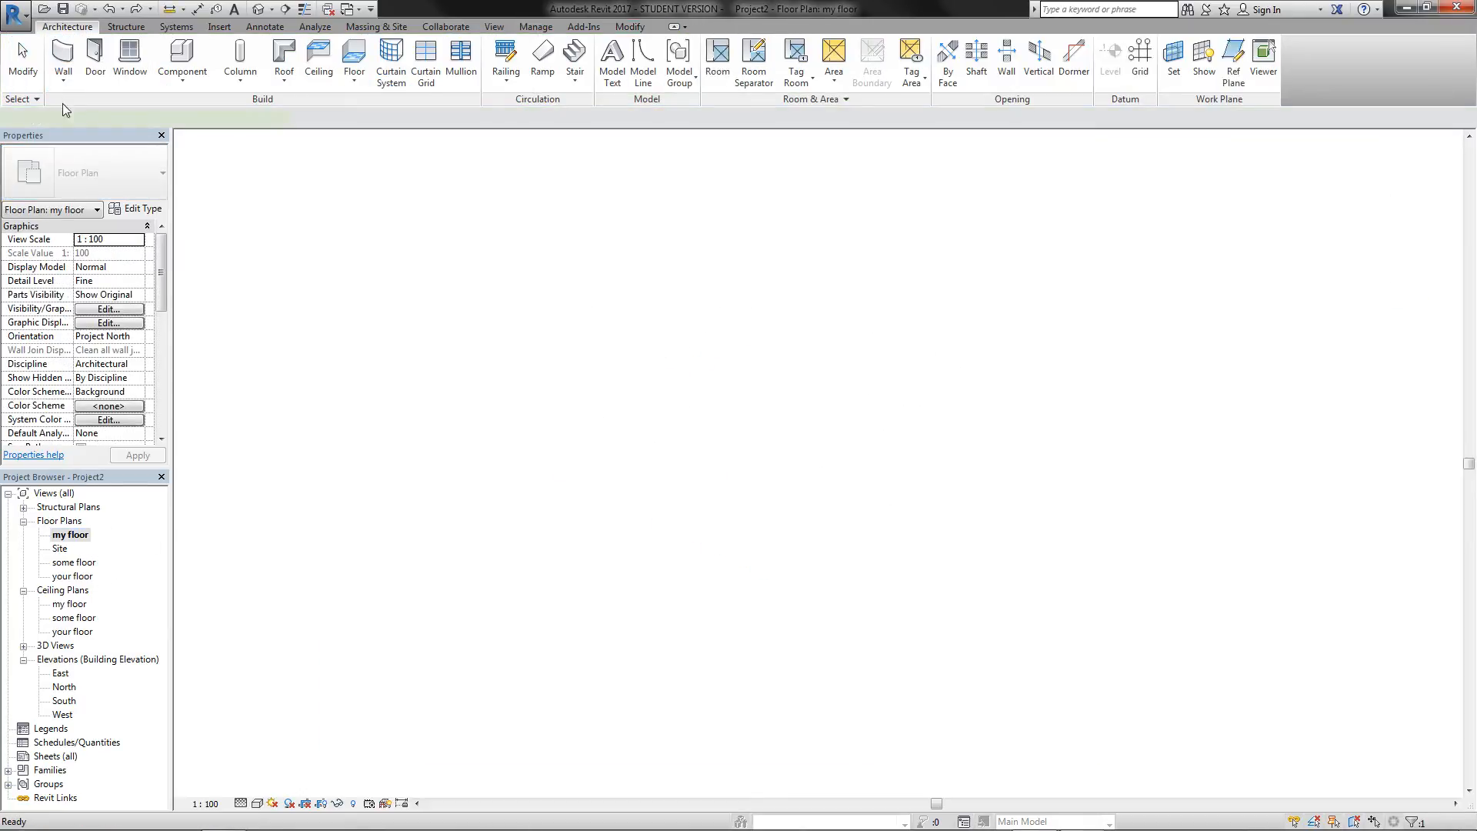
{"action": "left_click", "coordinate": [66, 26]}
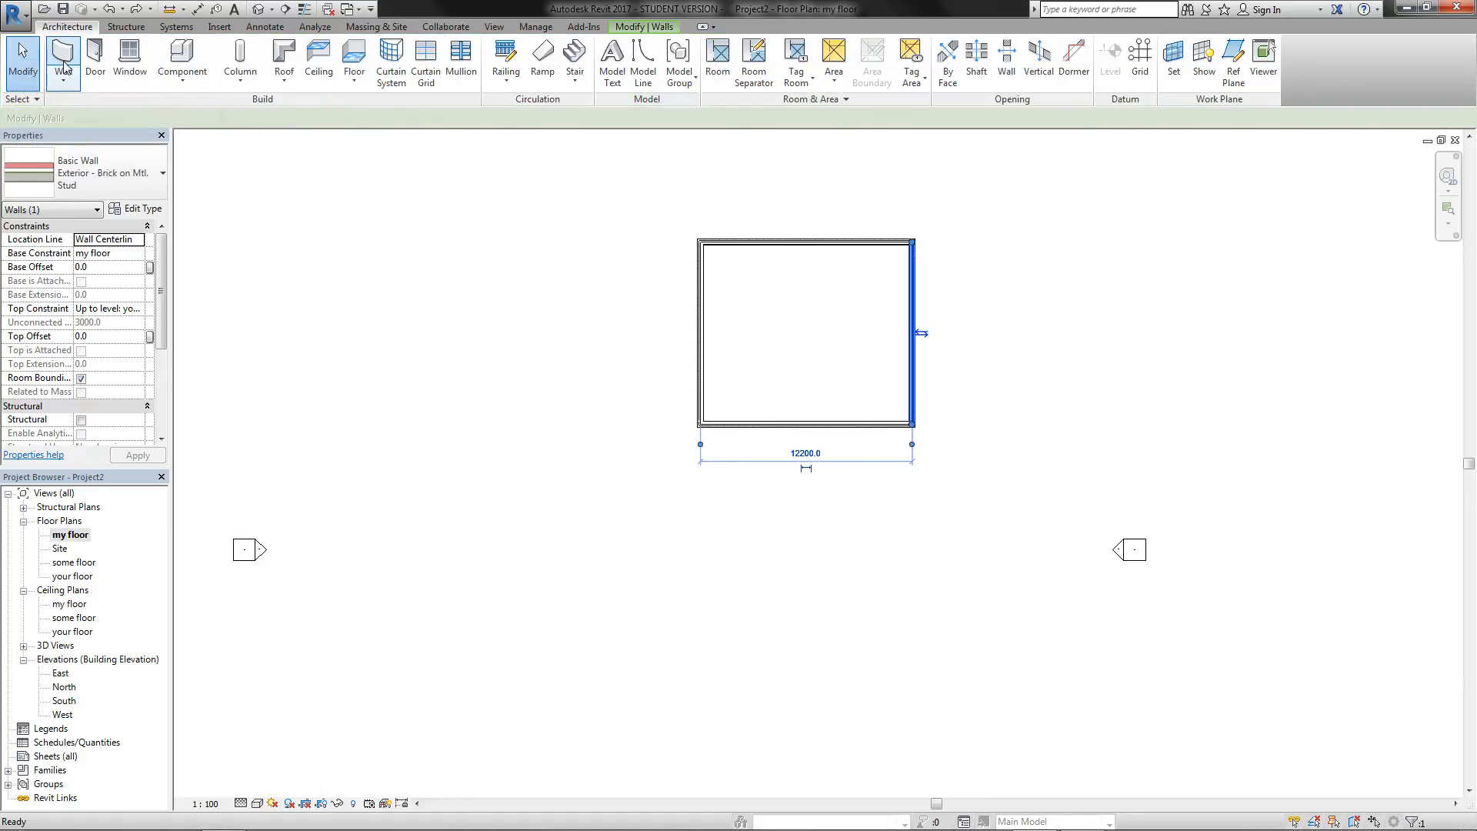
{"action": "left_click", "coordinate": [66, 54]}
{"action": "left_click", "coordinate": [67, 26]}
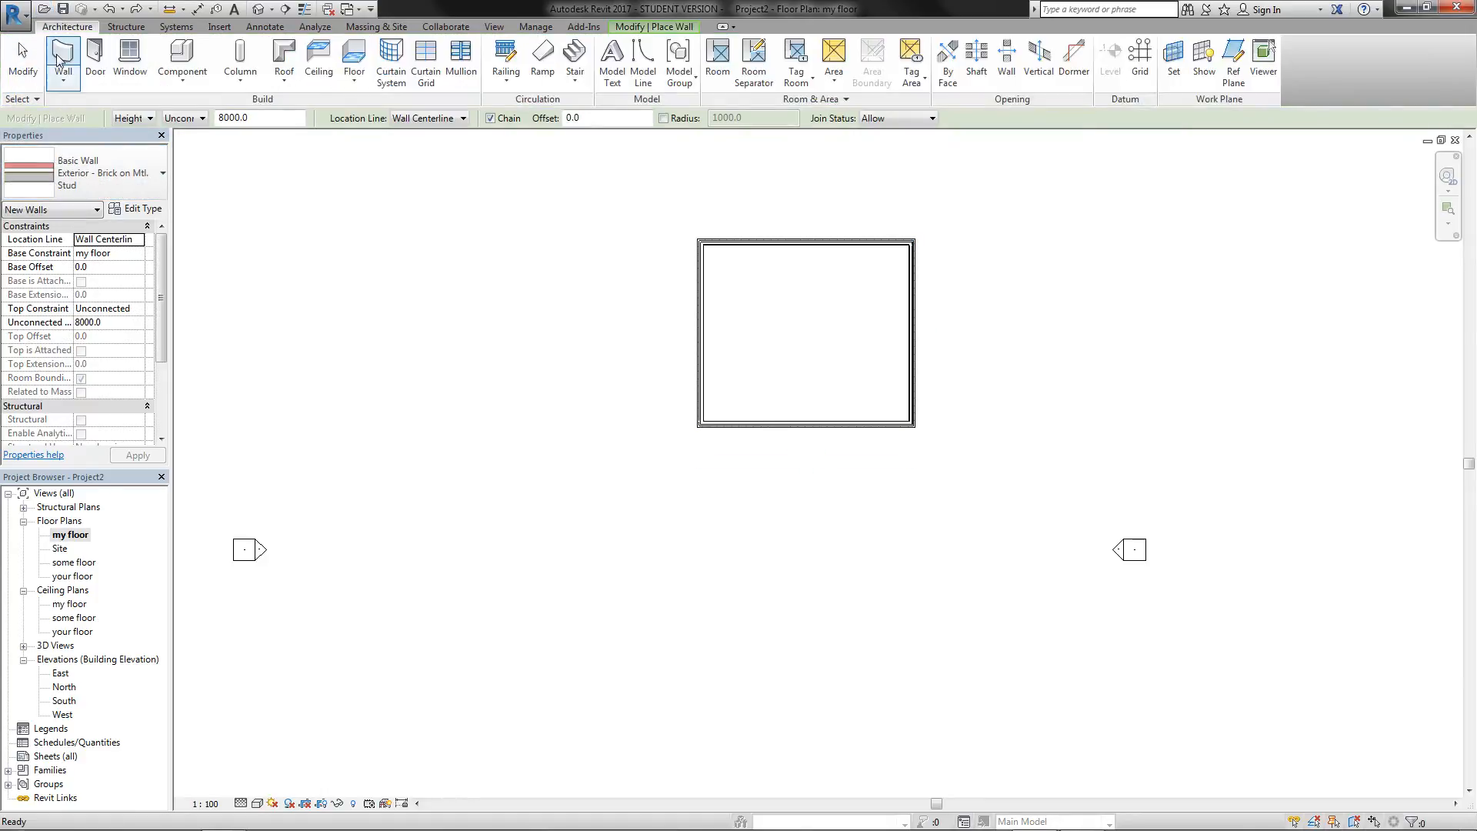
{"action": "left_click", "coordinate": [62, 59]}
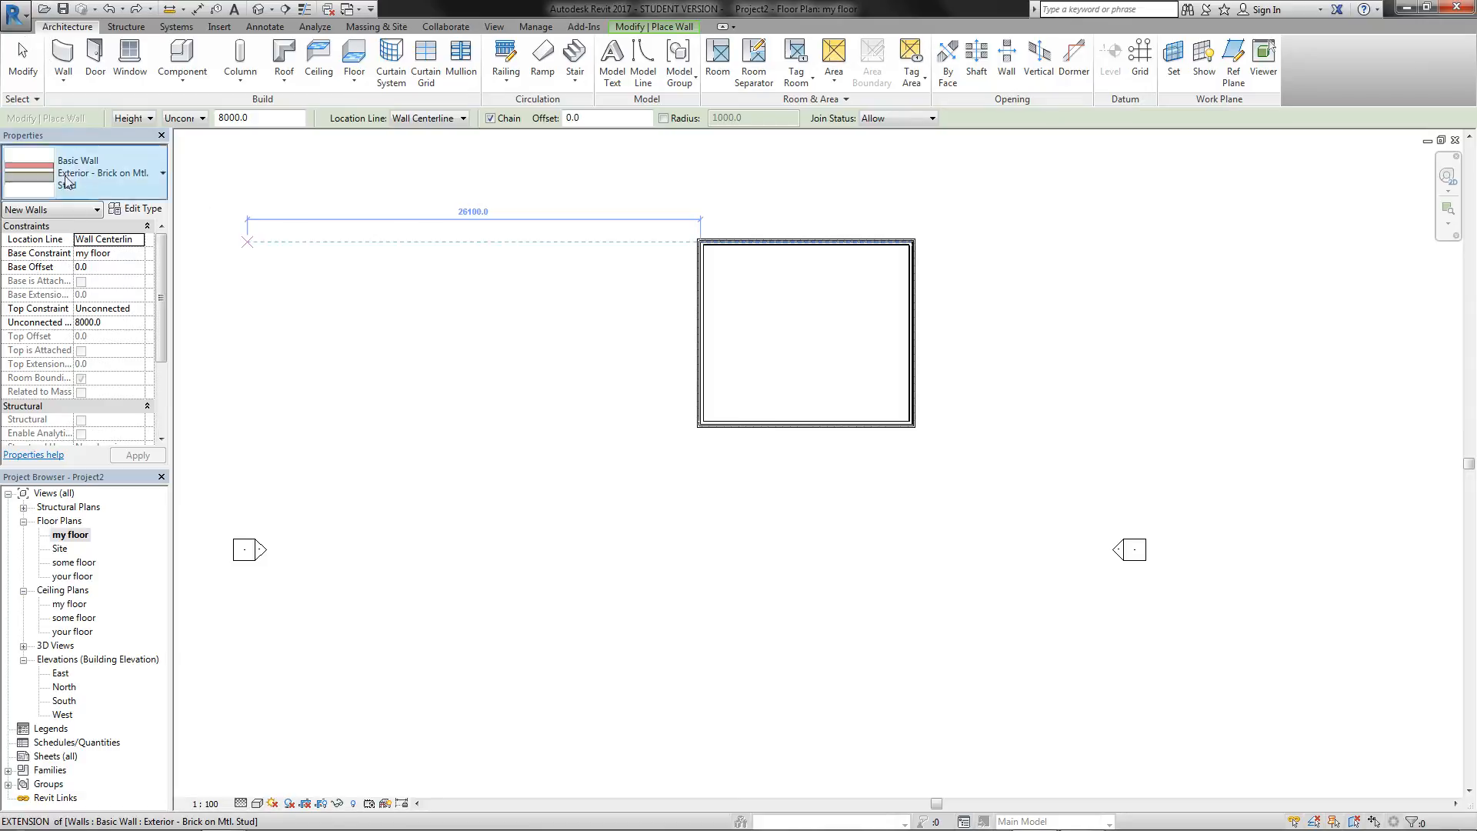
{"action": "left_click", "coordinate": [63, 54]}
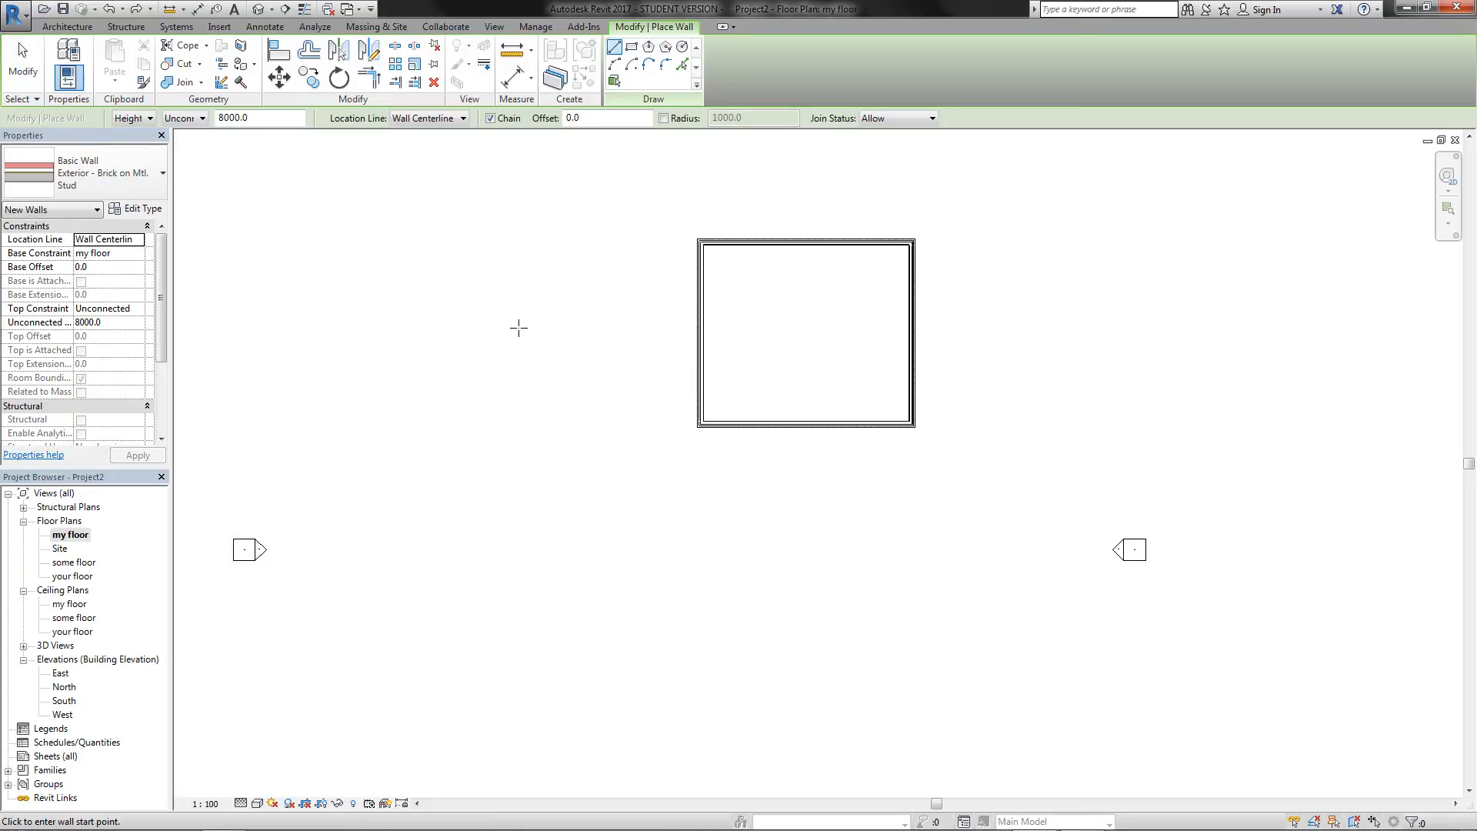
{"action": "key", "text": "Escape"}
{"action": "key", "text": "Escape"}
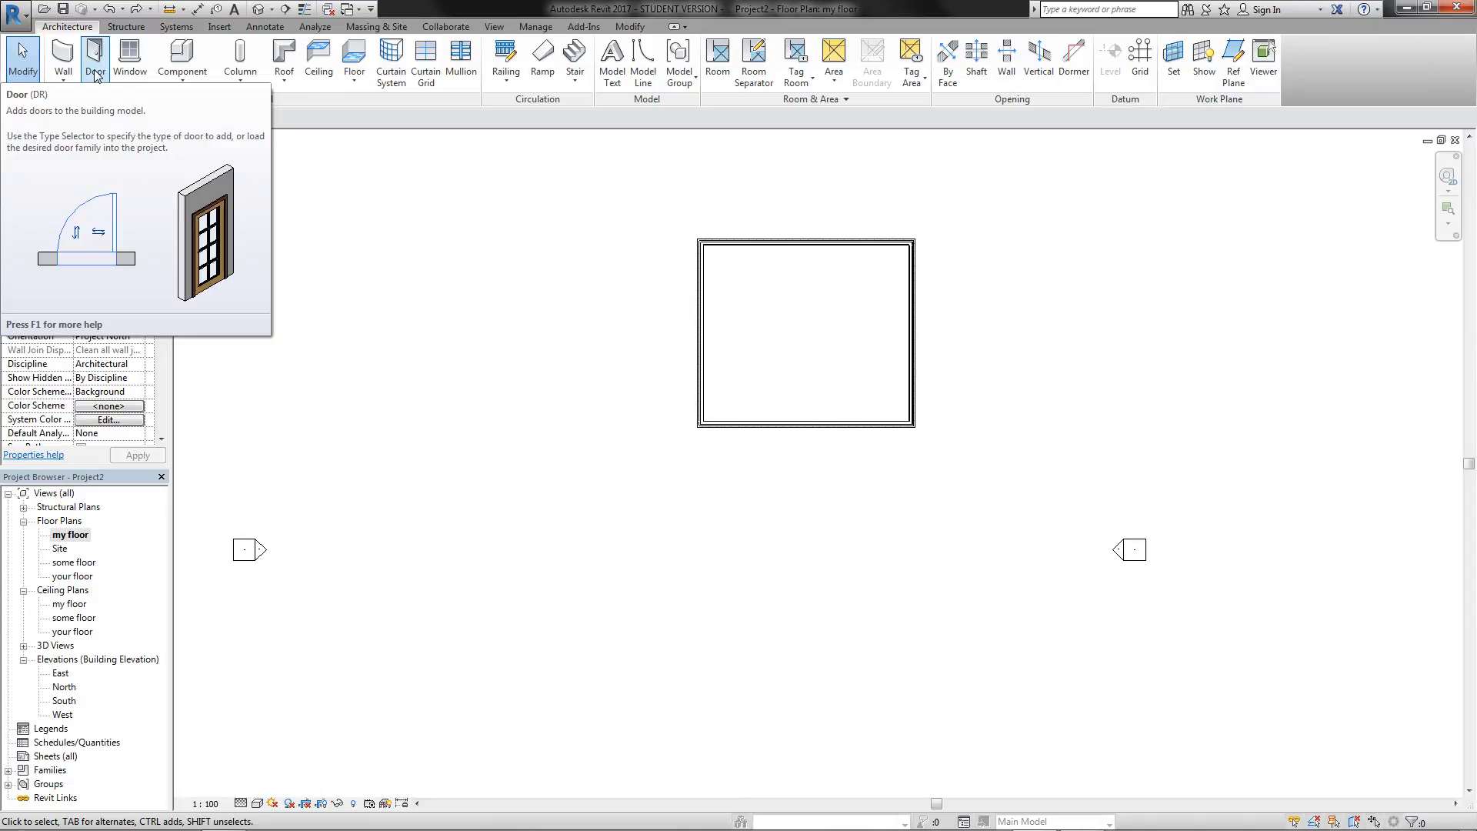
{"action": "left_click", "coordinate": [53, 77]}
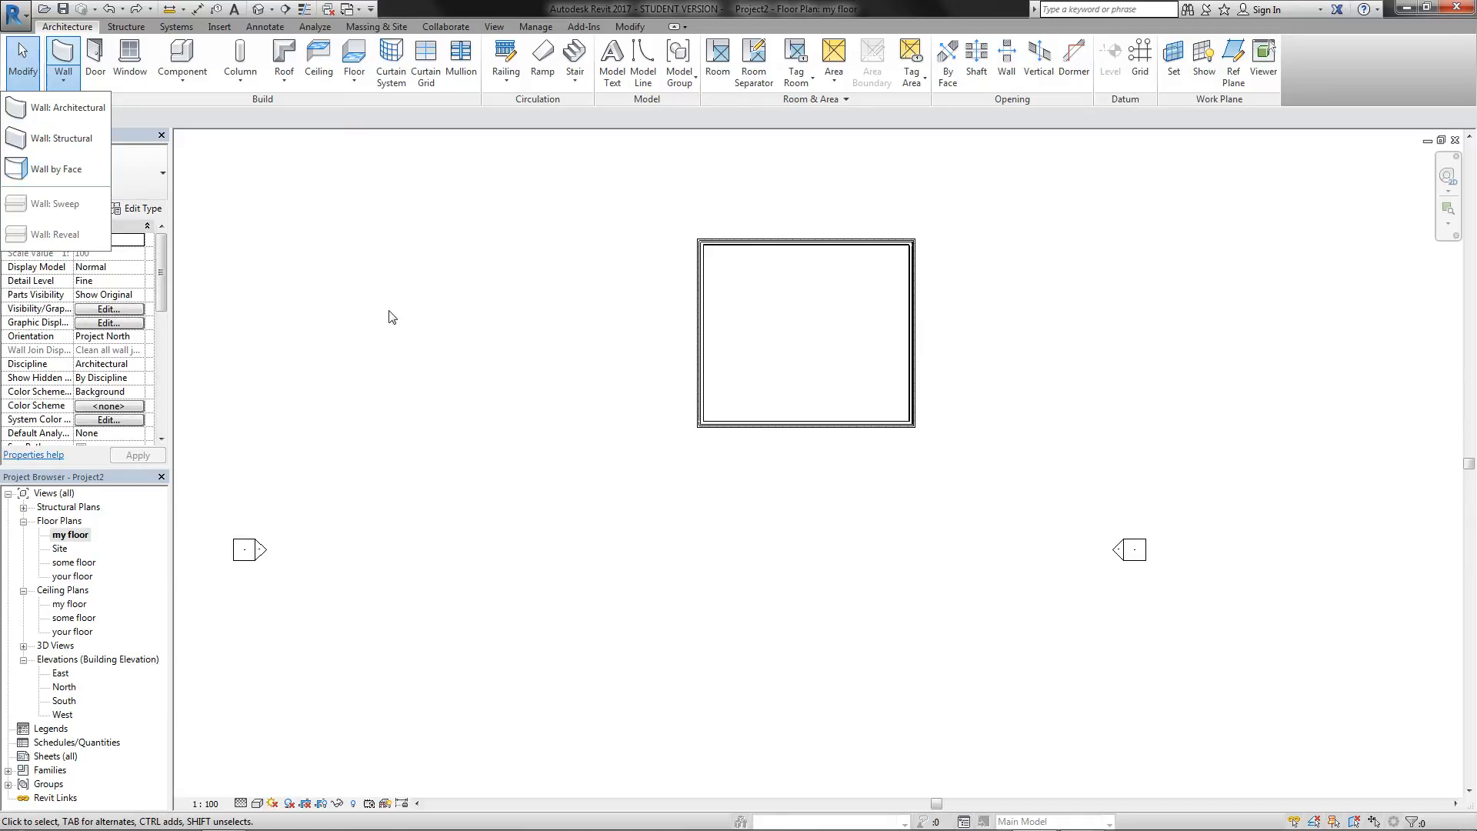
{"action": "left_click", "coordinate": [368, 339]}
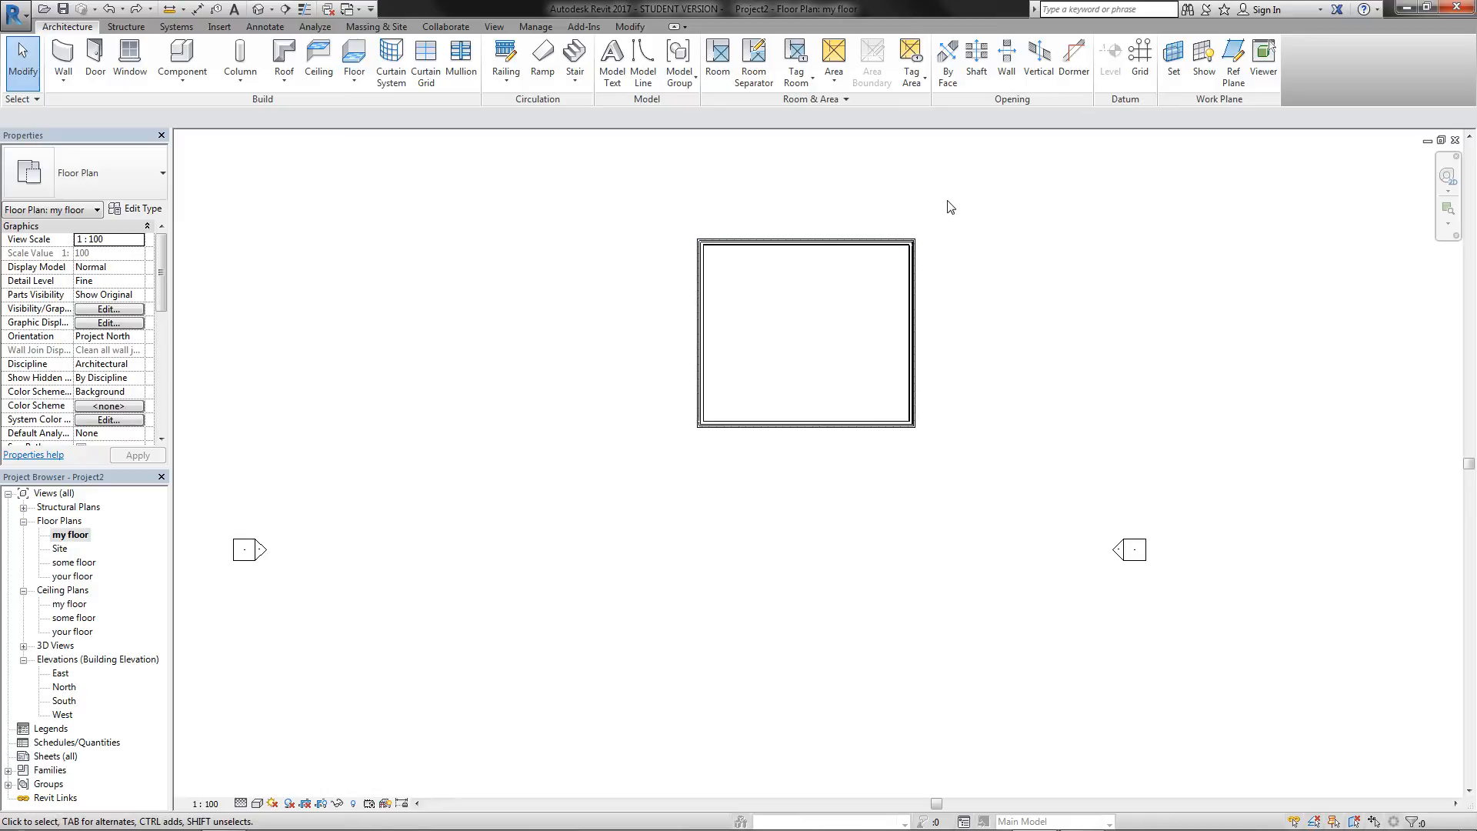
Step: Select all four walls of the rectangular enclosure in the floor plan and copy them to the clipboard
{"action": "left_click_drag", "start_coordinate": [947, 201], "coordinate": [679, 448]}
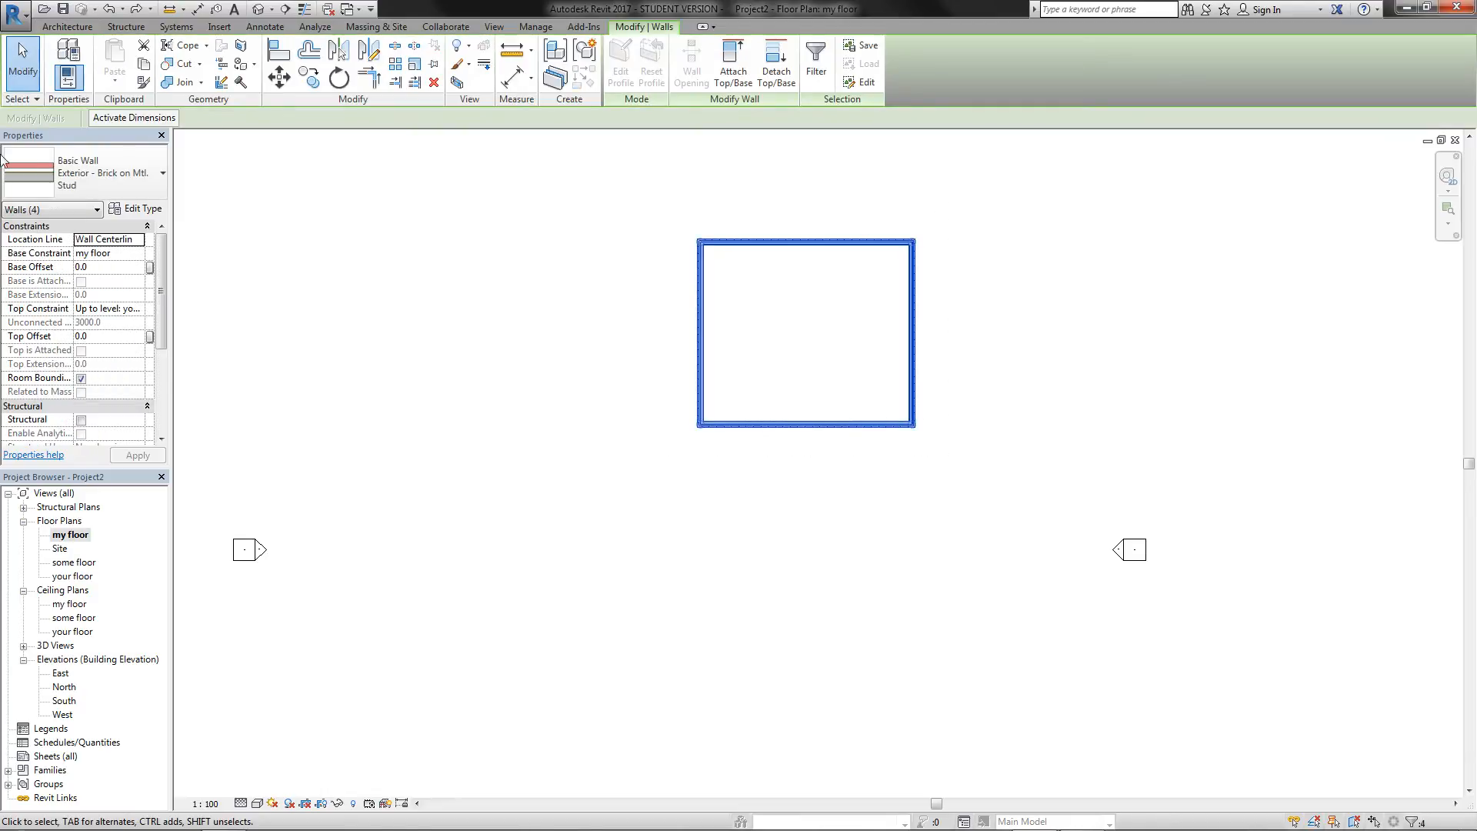
{"action": "left_click", "coordinate": [144, 66]}
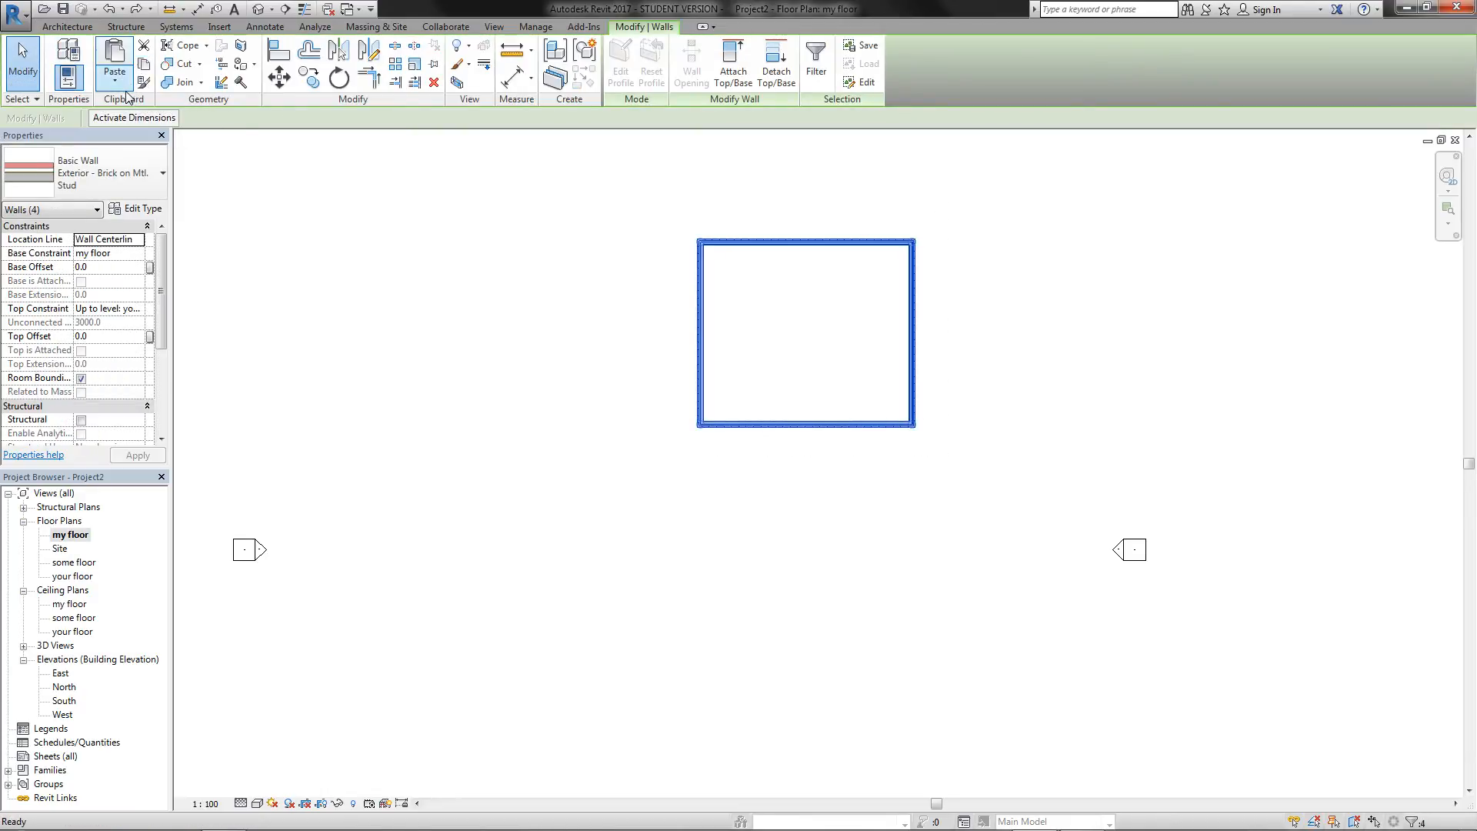
{"action": "left_click", "coordinate": [116, 86]}
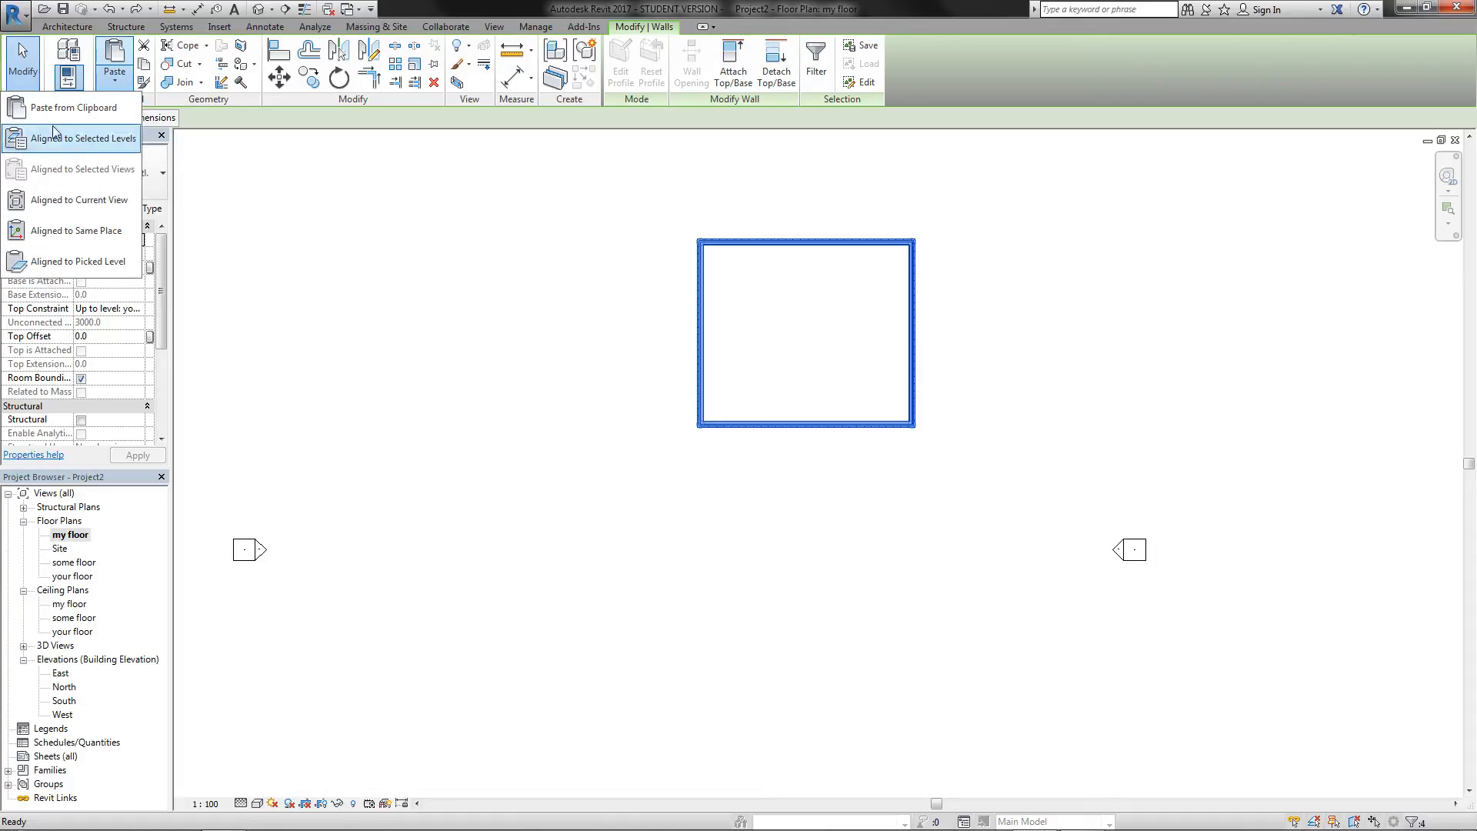
{"action": "left_click", "coordinate": [145, 66]}
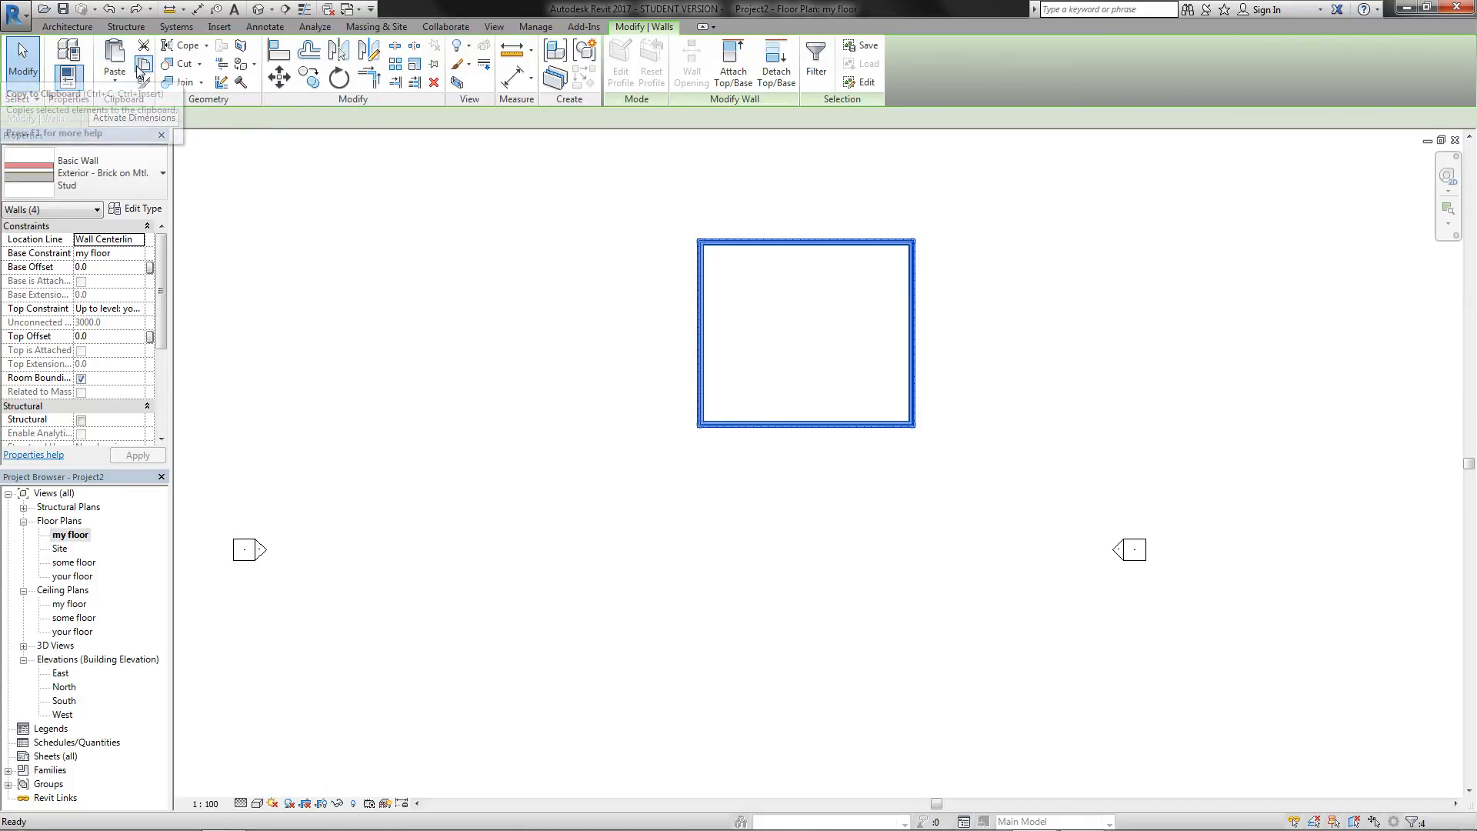
Step: Paste the four copied walls aligned to the selected level "your floor"
{"action": "left_click", "coordinate": [117, 83]}
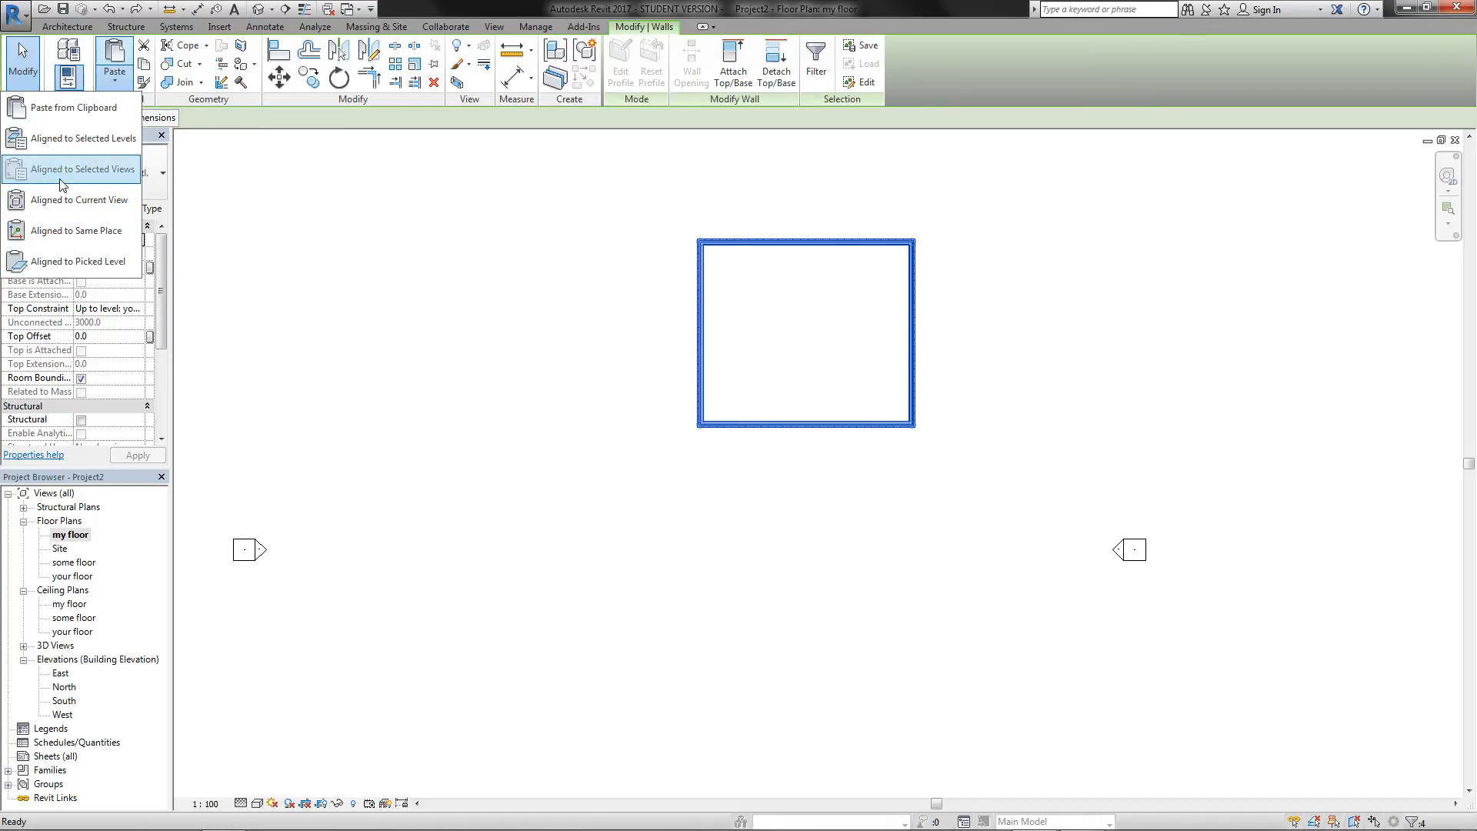
{"action": "left_click", "coordinate": [63, 141]}
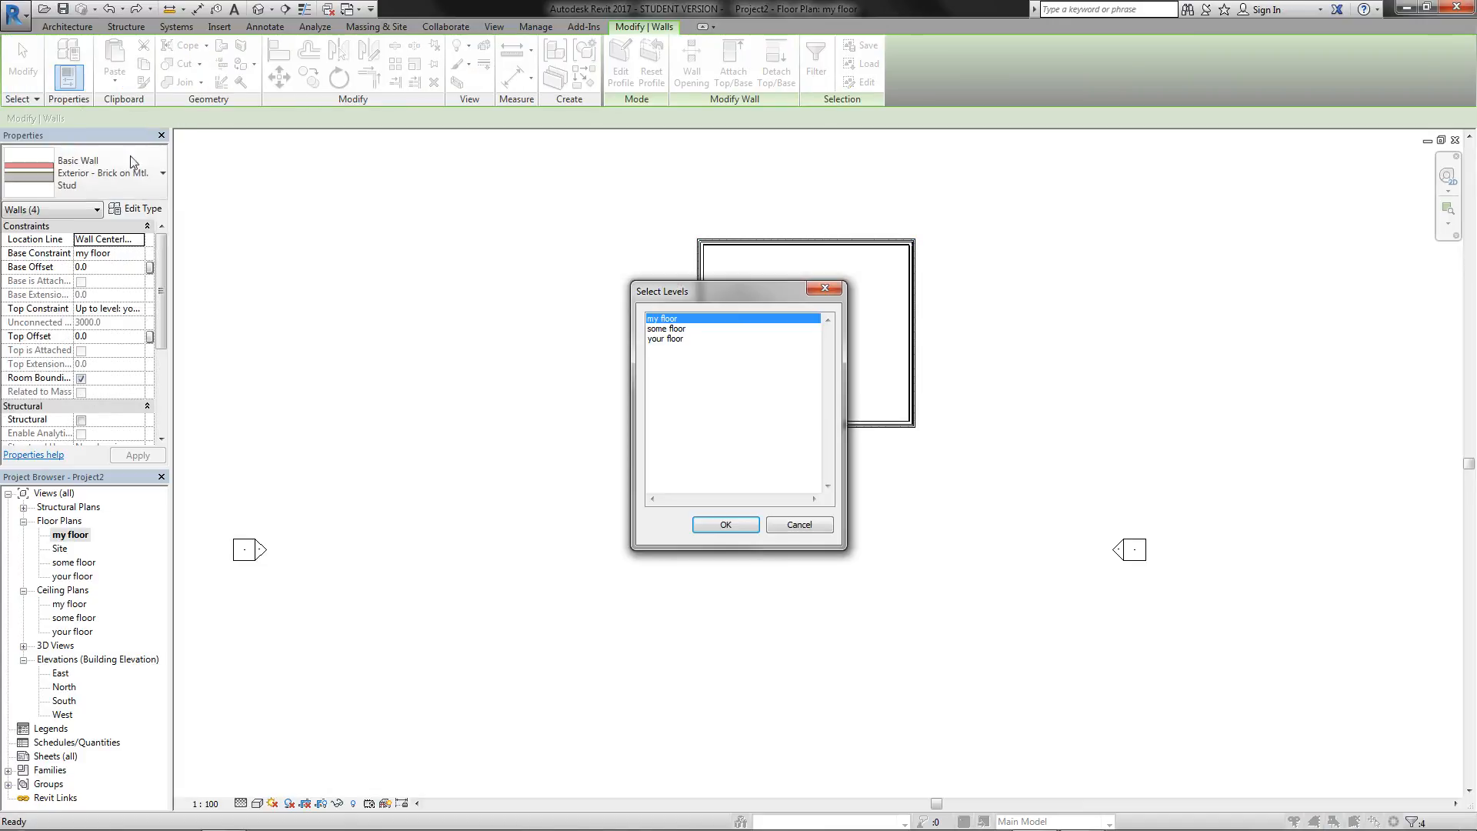
{"action": "left_click", "coordinate": [654, 340]}
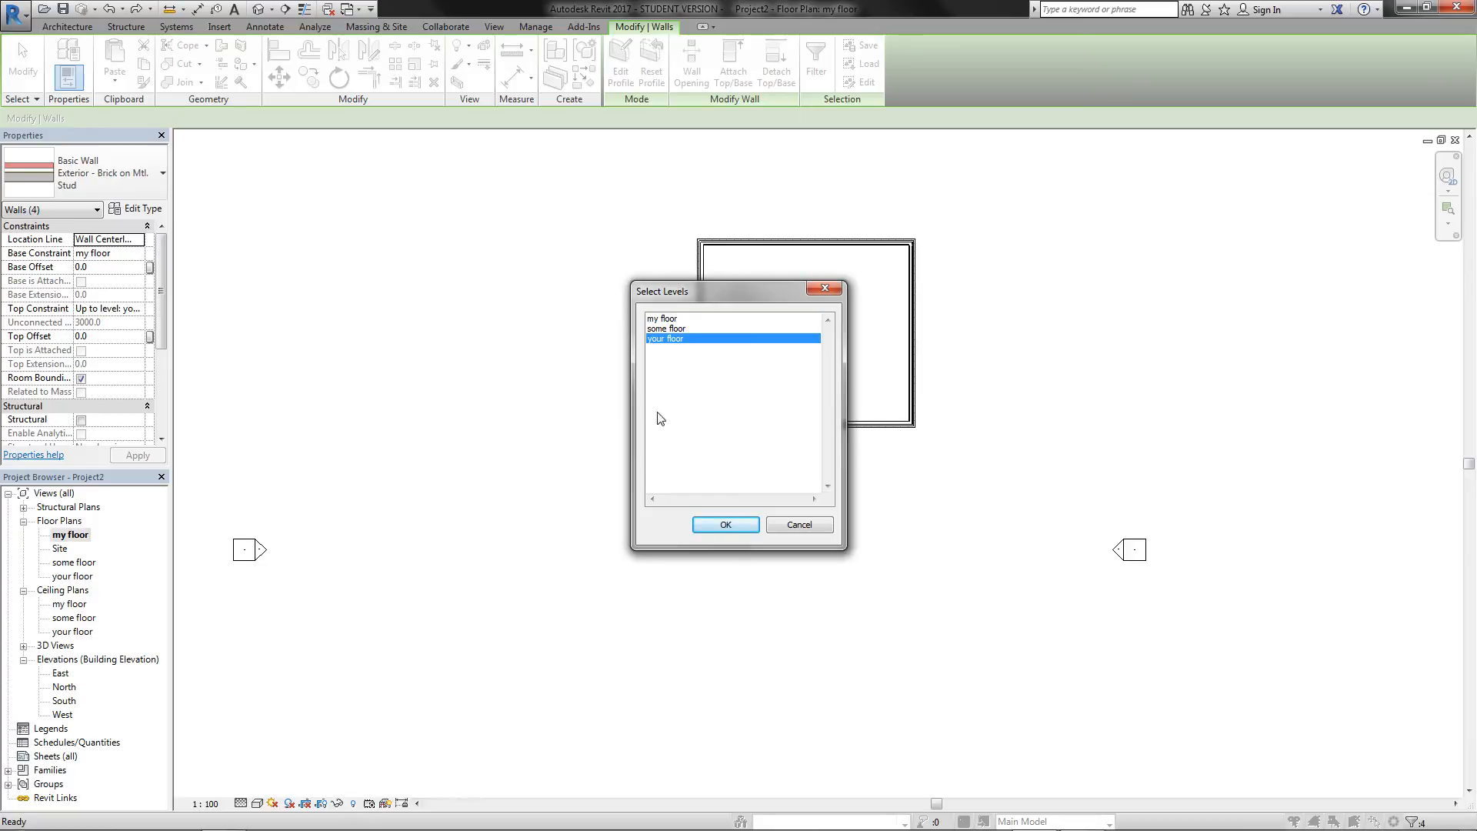
{"action": "left_click", "coordinate": [715, 529]}
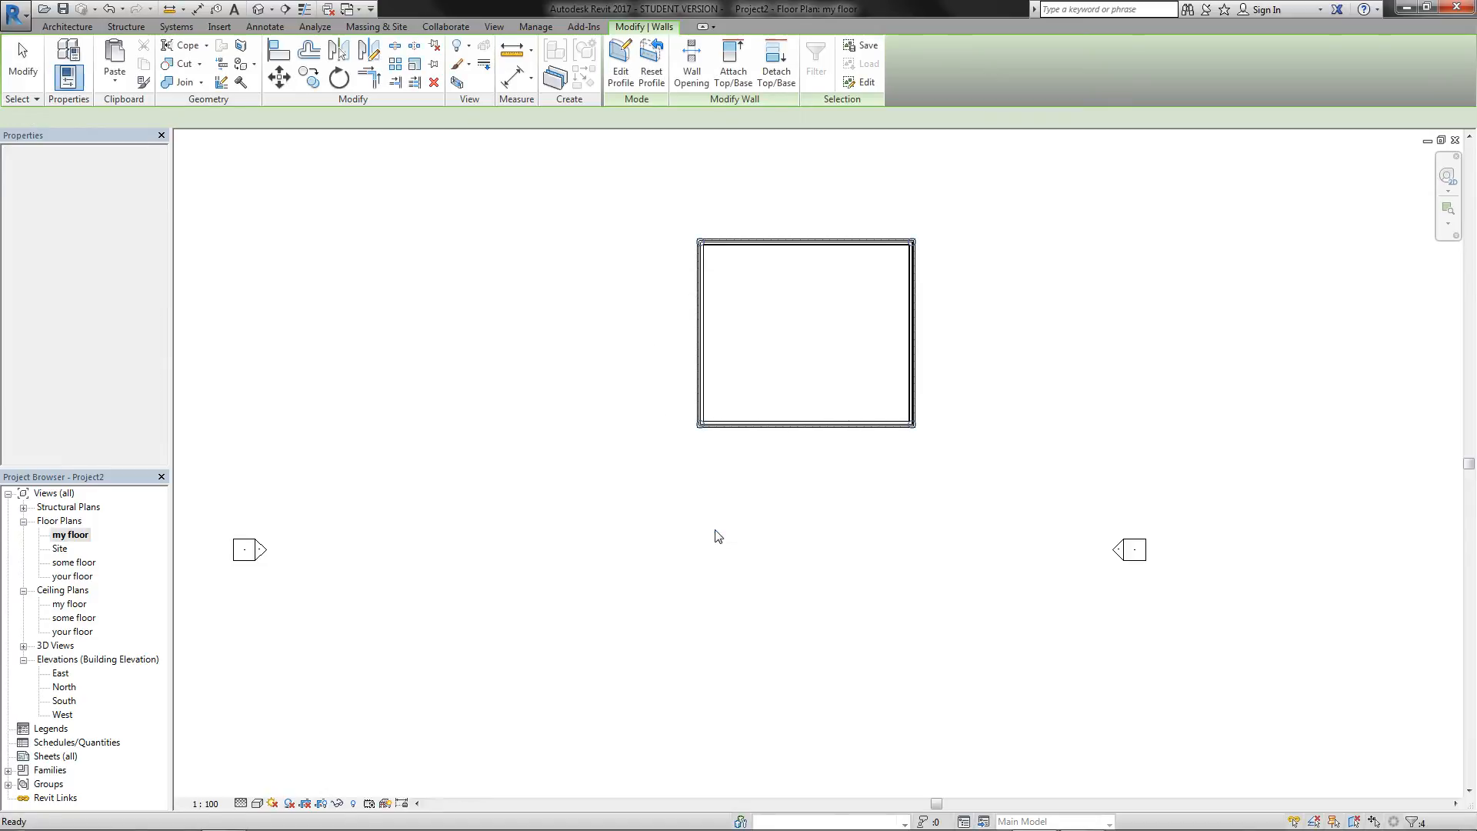
Step: Examine the walls in the "your floor" and "some floor" floor plans, selecting the upper wall in the latter
{"action": "double_click", "coordinate": [77, 577]}
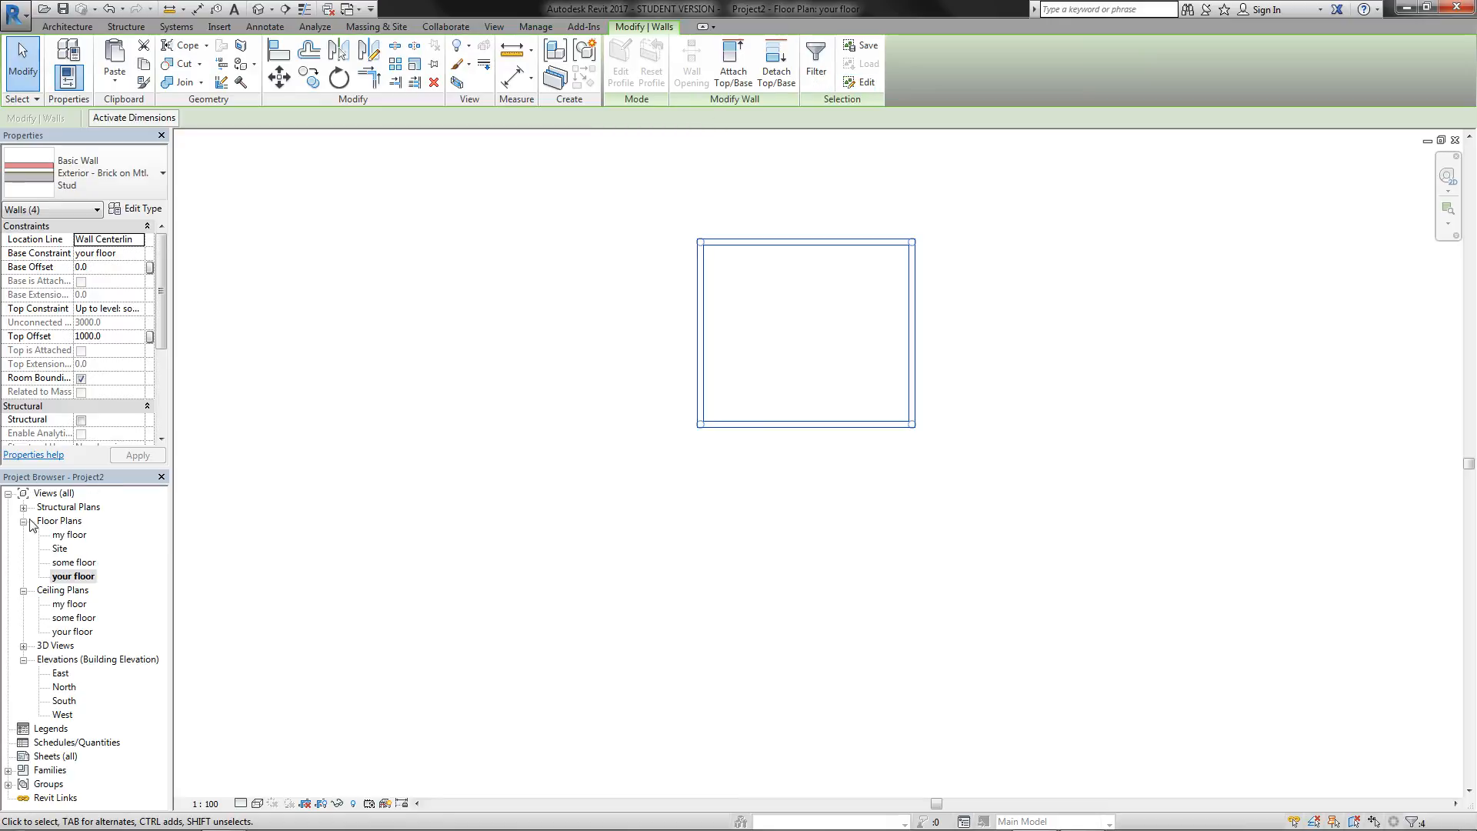
{"action": "left_click", "coordinate": [65, 564]}
{"action": "double_click", "coordinate": [65, 564]}
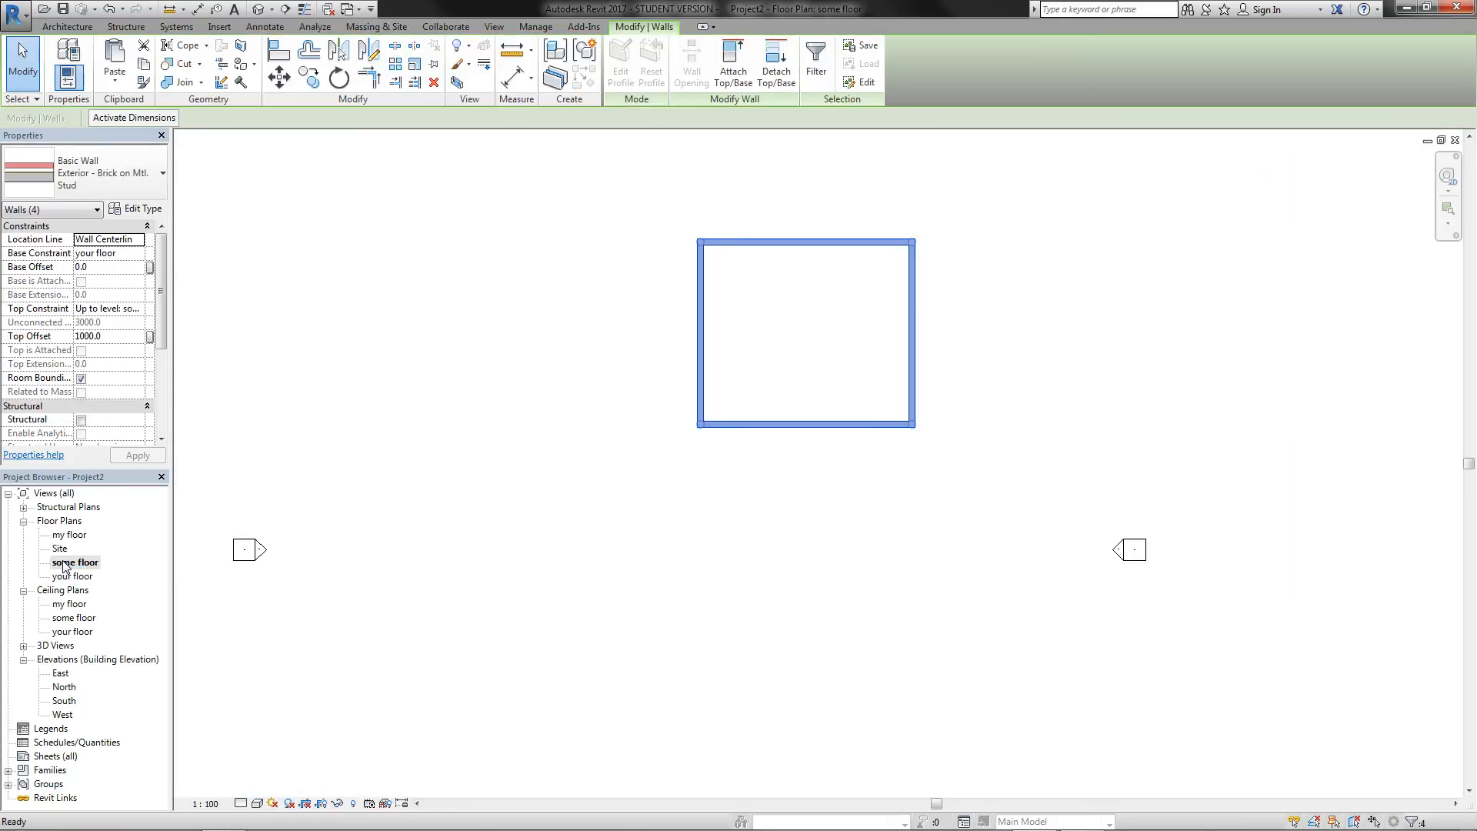
{"action": "left_click", "coordinate": [469, 416]}
{"action": "left_click", "coordinate": [754, 243]}
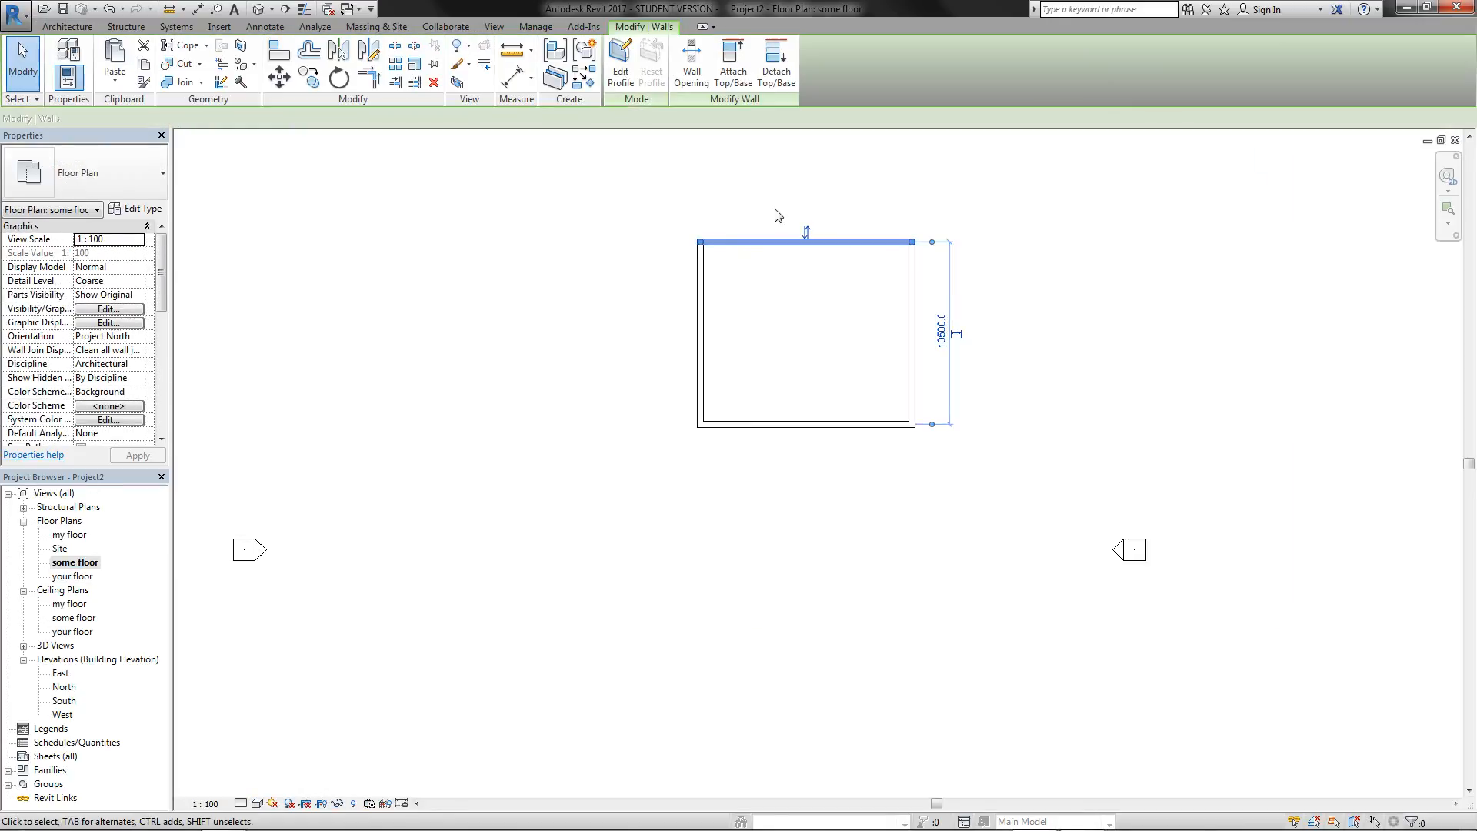
{"action": "left_click", "coordinate": [982, 183]}
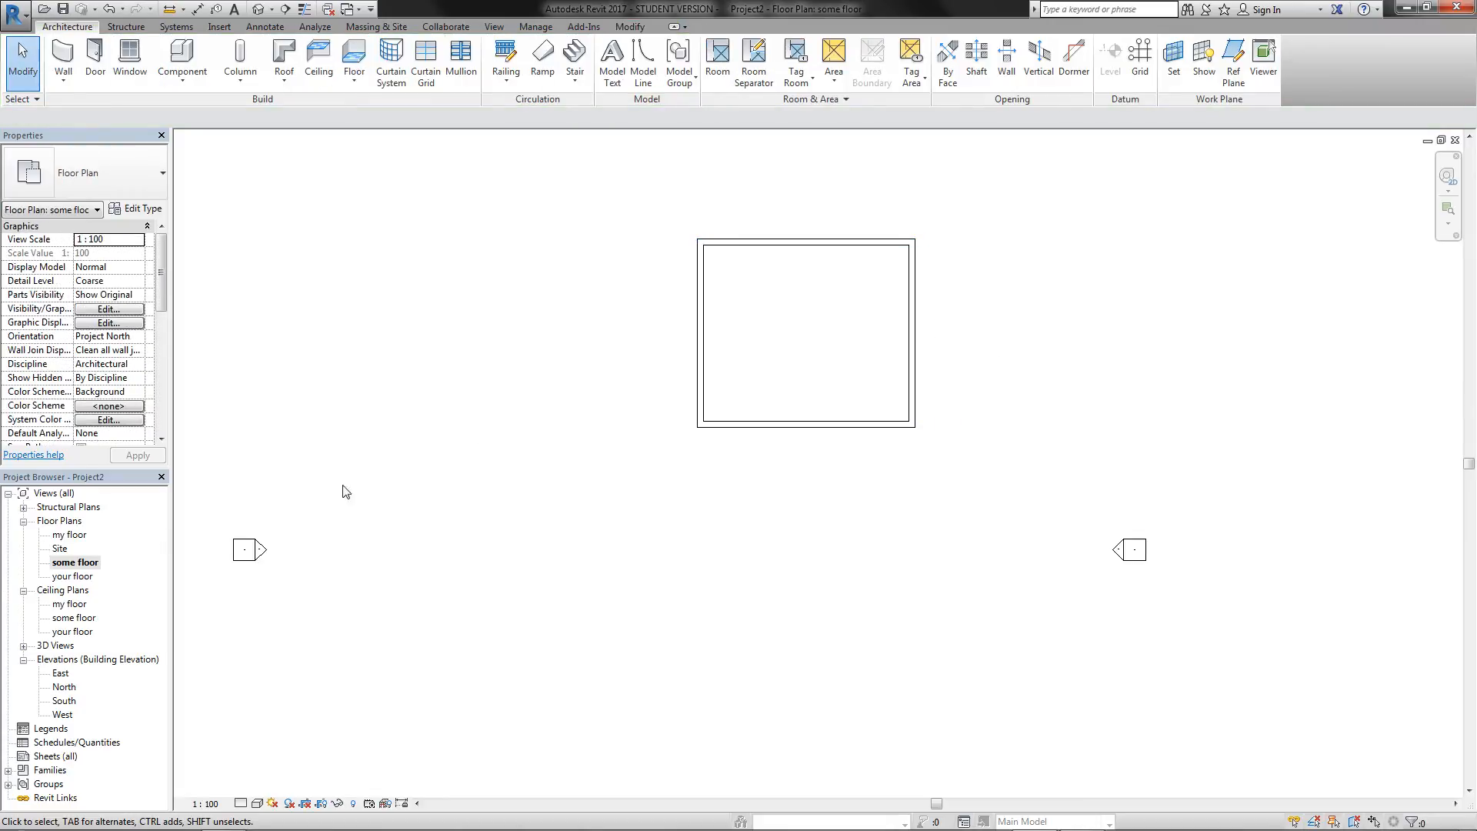
Step: Select the four walls in the "my floor" plan and set their top constraint to Up to level: your floor
{"action": "double_click", "coordinate": [69, 535]}
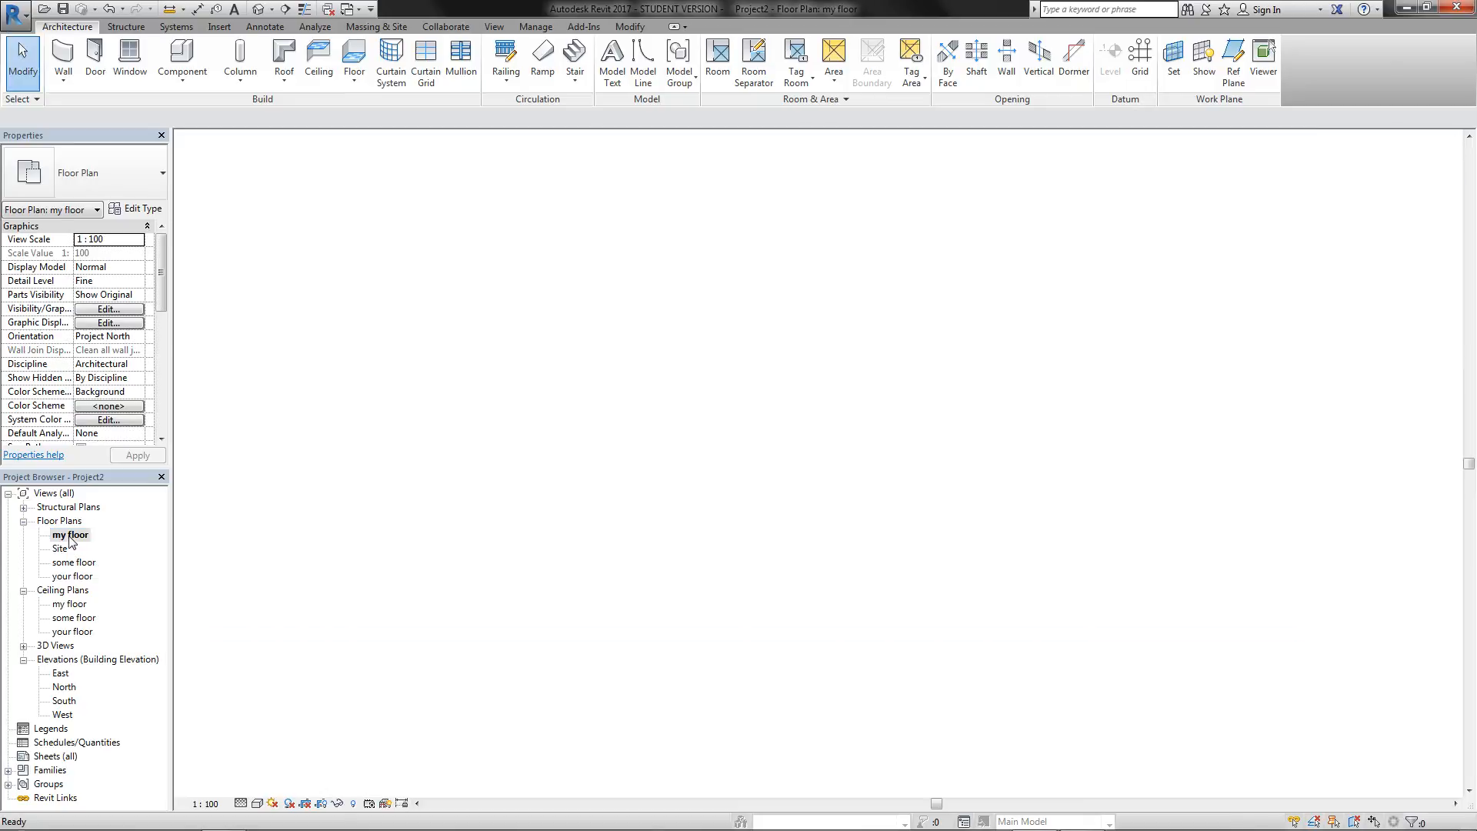
{"action": "left_click_drag", "start_coordinate": [968, 202], "coordinate": [481, 543]}
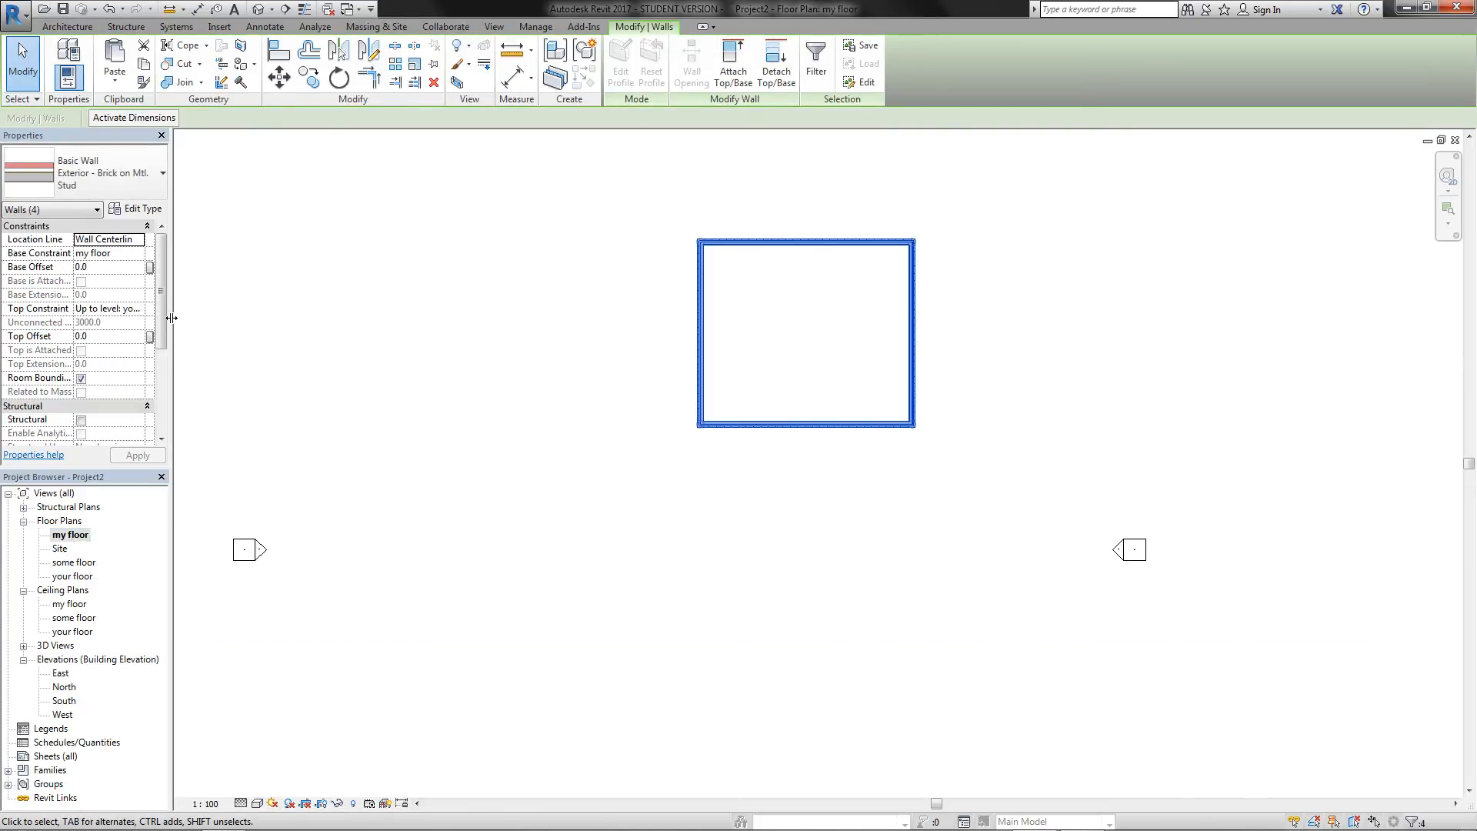
{"action": "left_click", "coordinate": [135, 309]}
{"action": "left_click", "coordinate": [139, 308]}
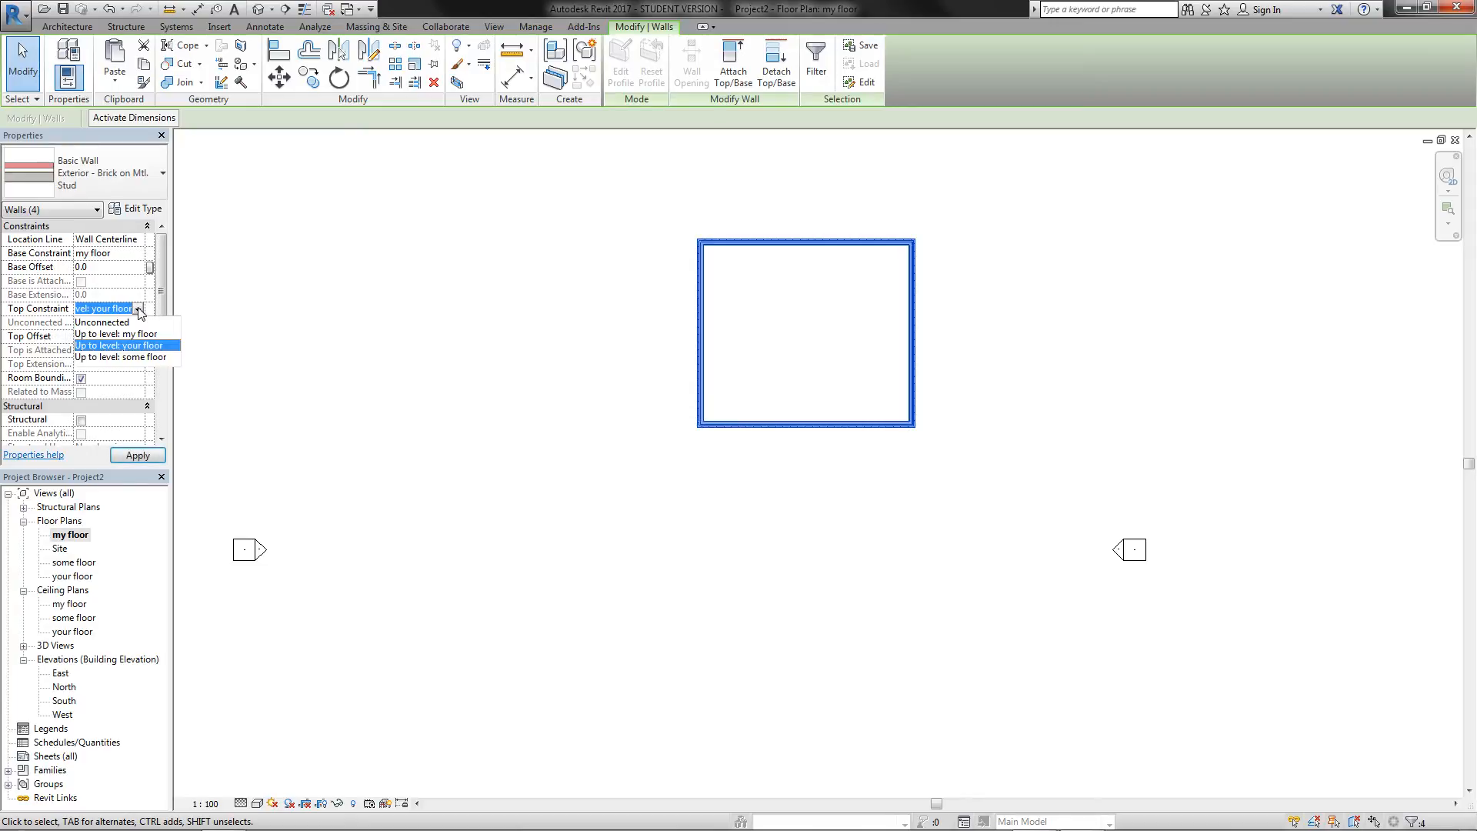
{"action": "left_click", "coordinate": [150, 345]}
{"action": "left_click", "coordinate": [231, 423]}
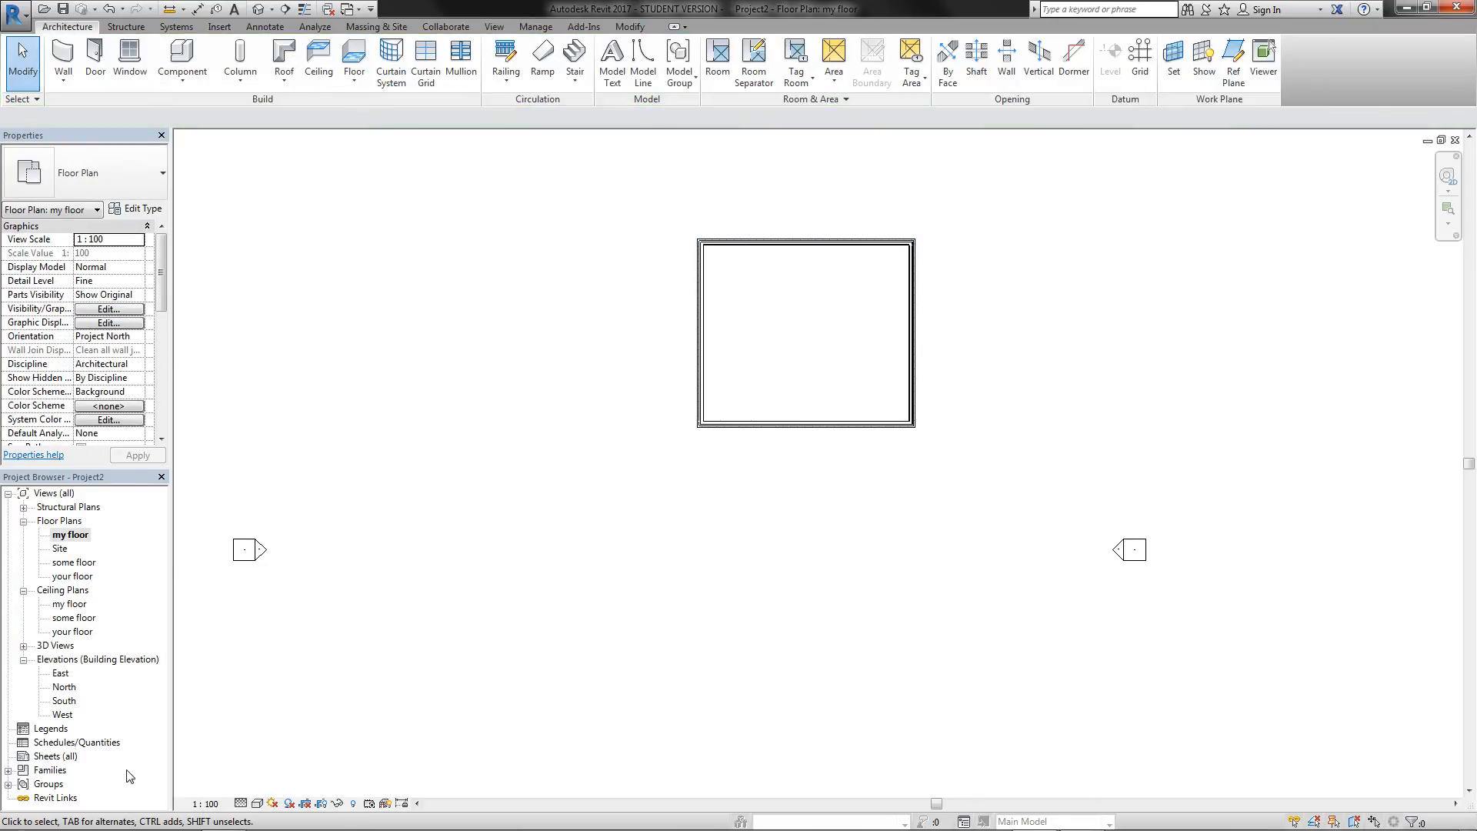
Step: In the East elevation, select the four upper-storey walls and set their top constraint to Up to level: some floor
{"action": "double_click", "coordinate": [61, 675]}
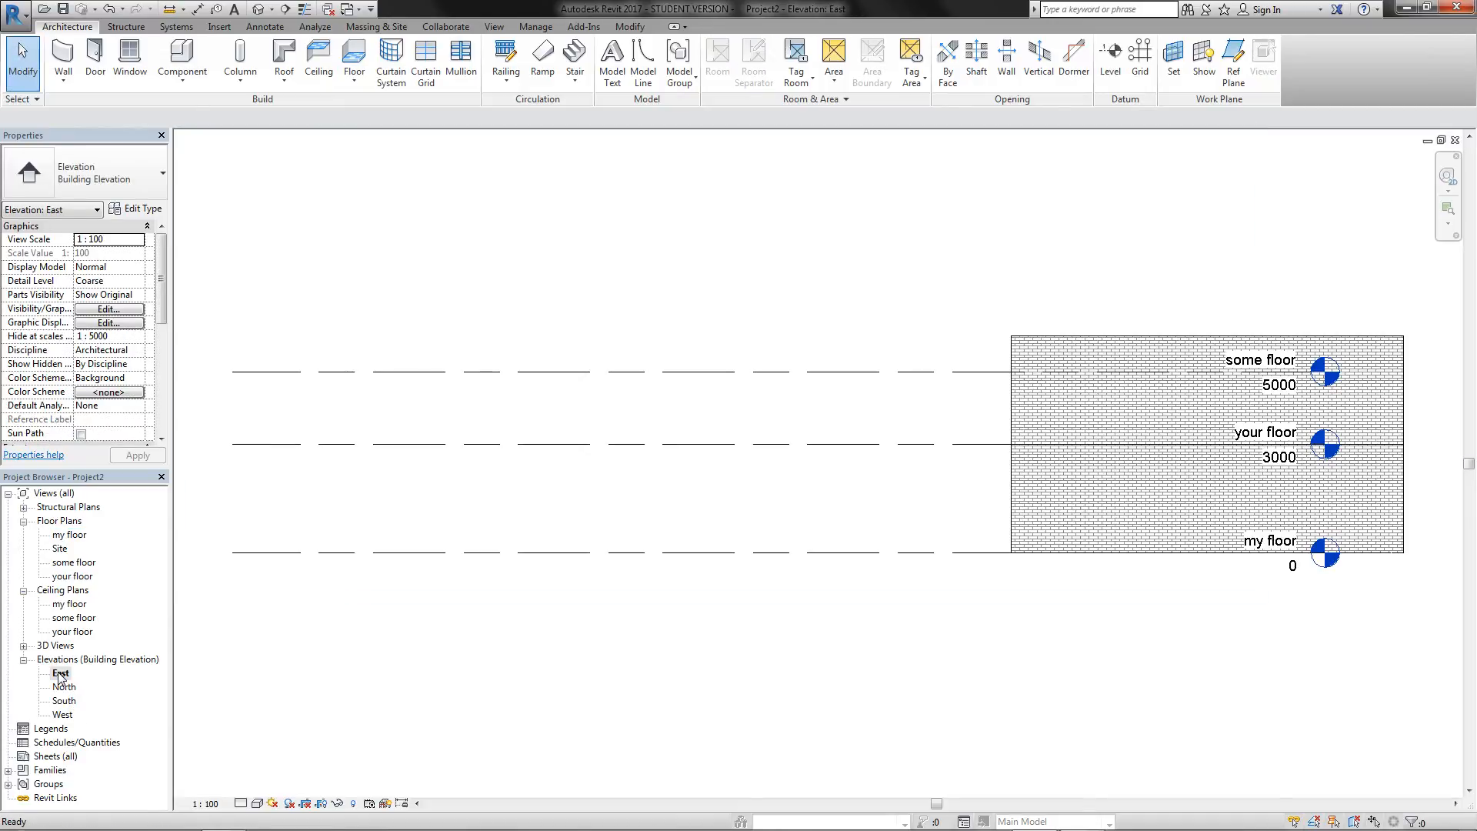
{"action": "left_click", "coordinate": [1031, 402]}
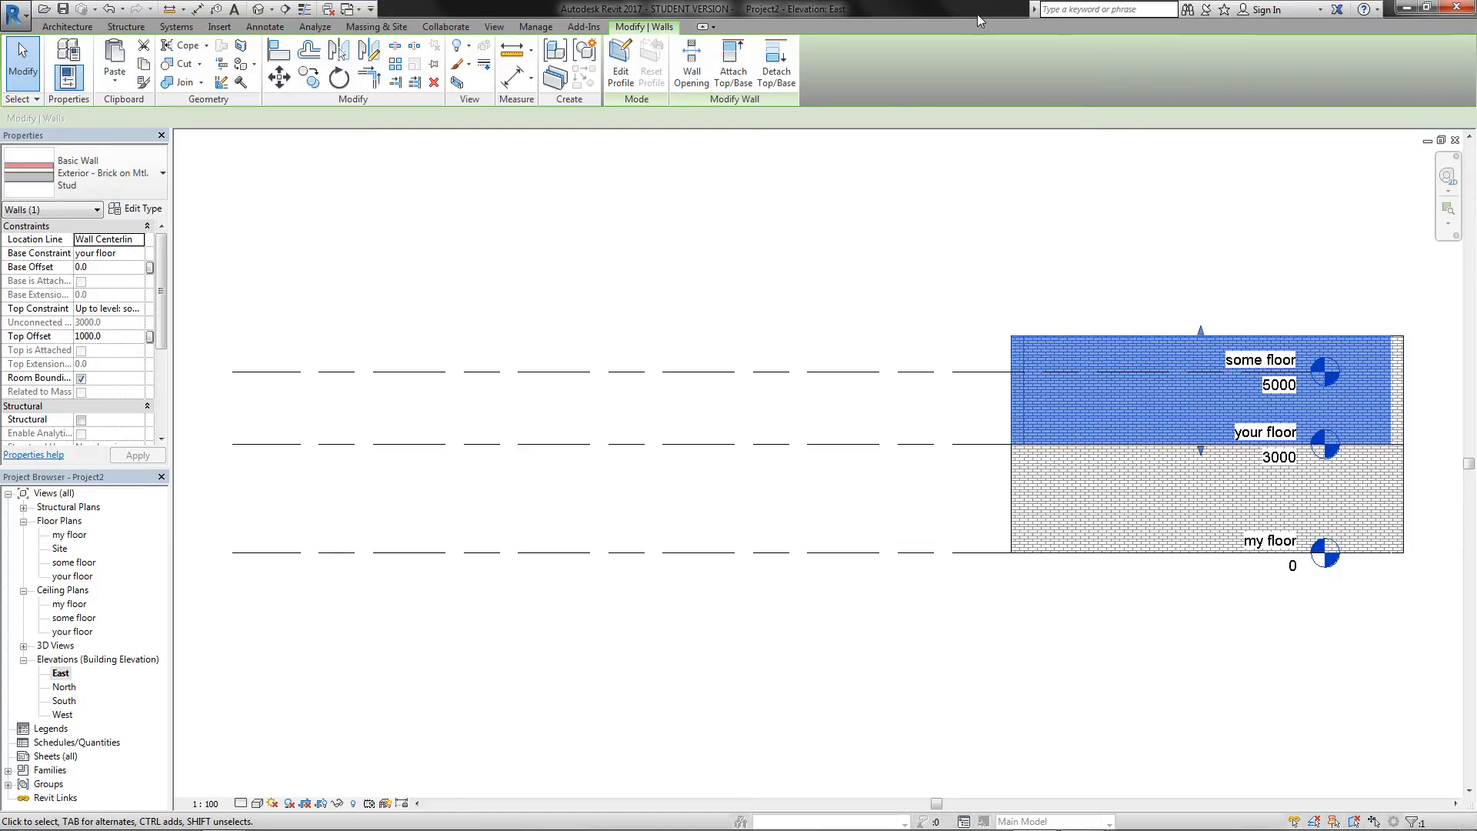
{"action": "left_click_drag", "start_coordinate": [1426, 310], "coordinate": [995, 351]}
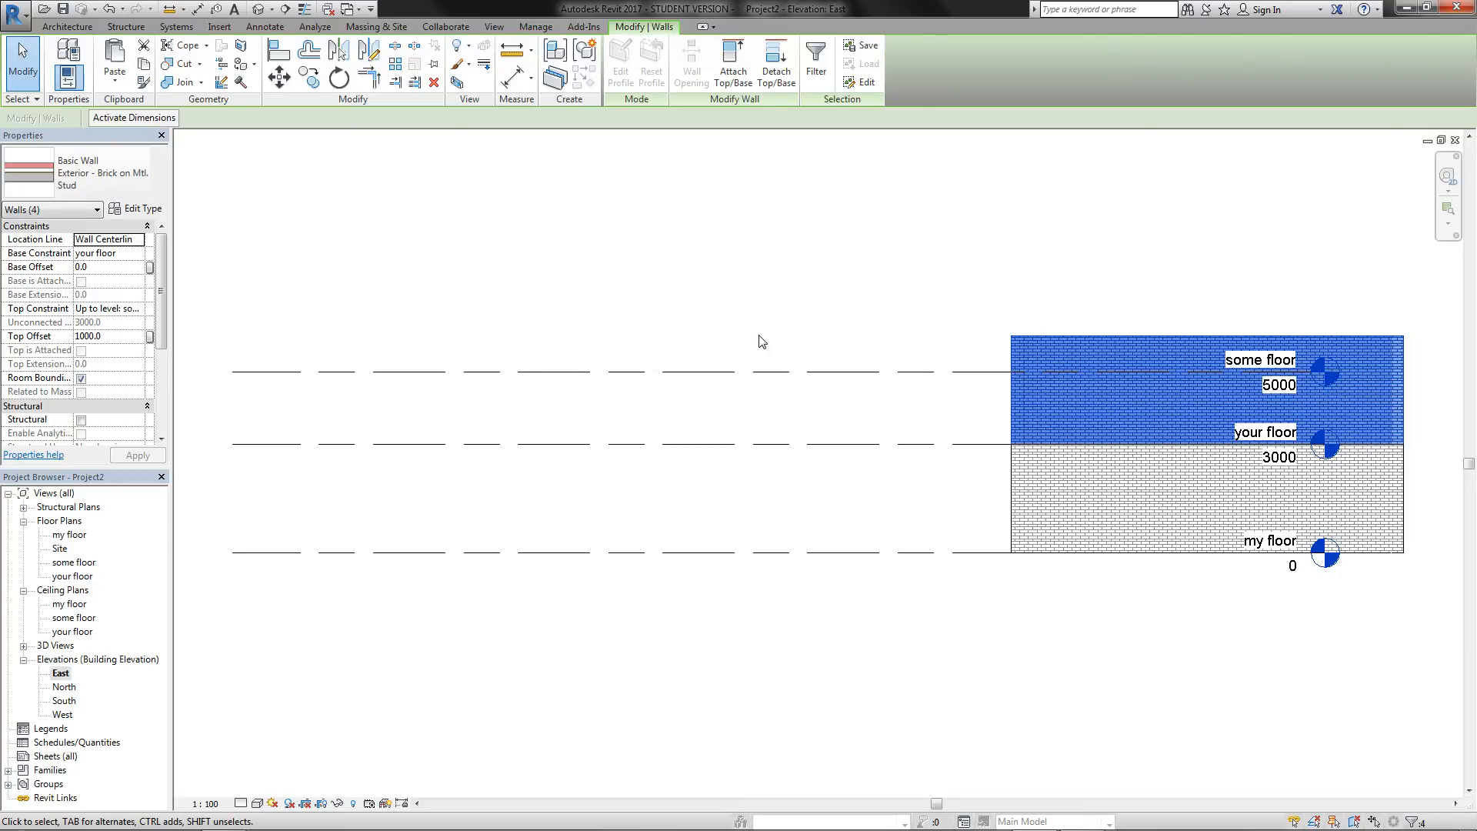
{"action": "left_click", "coordinate": [114, 310]}
{"action": "left_click", "coordinate": [138, 309]}
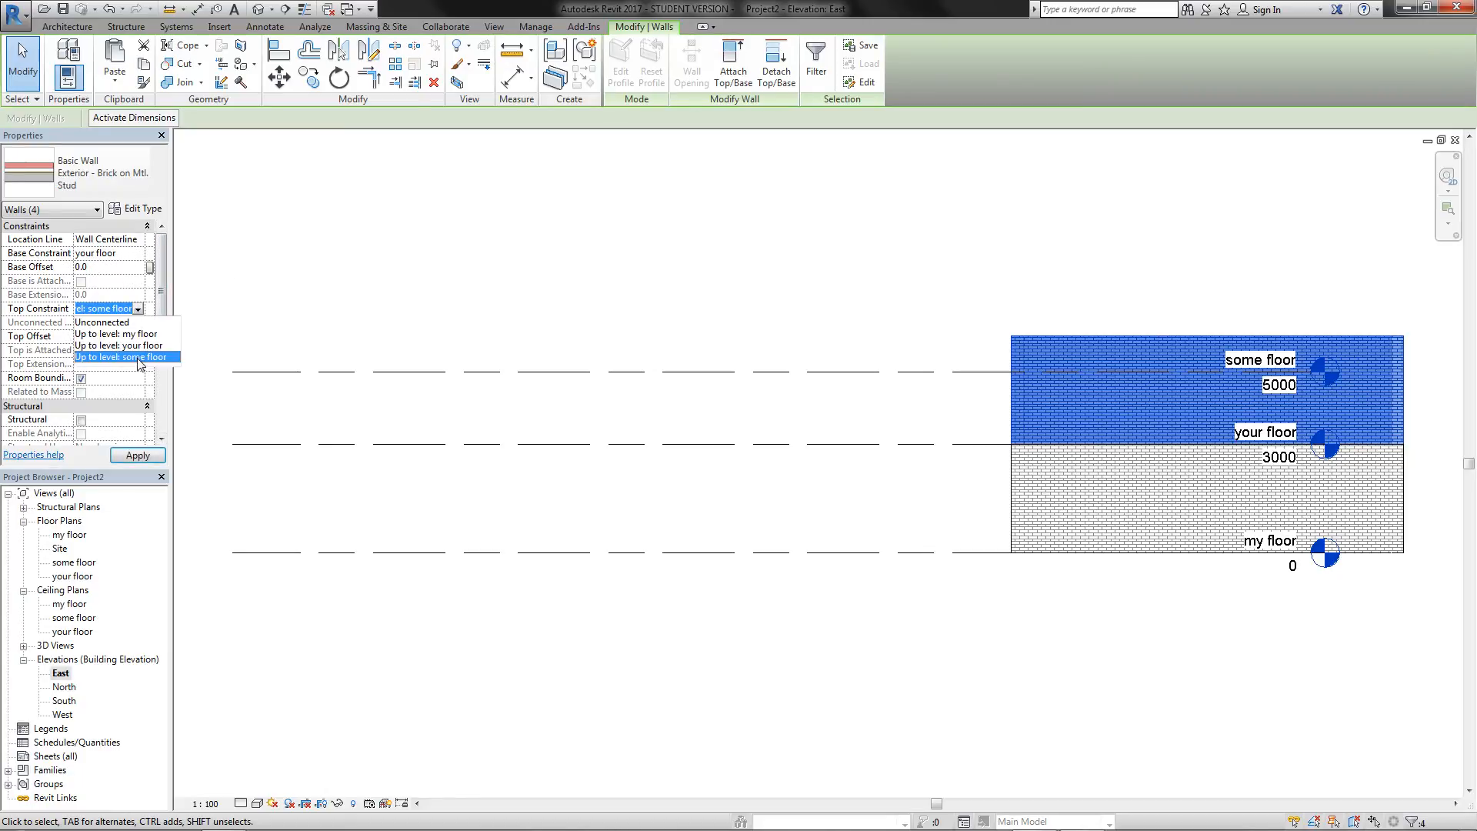
{"action": "left_click", "coordinate": [138, 364]}
{"action": "left_click", "coordinate": [768, 313]}
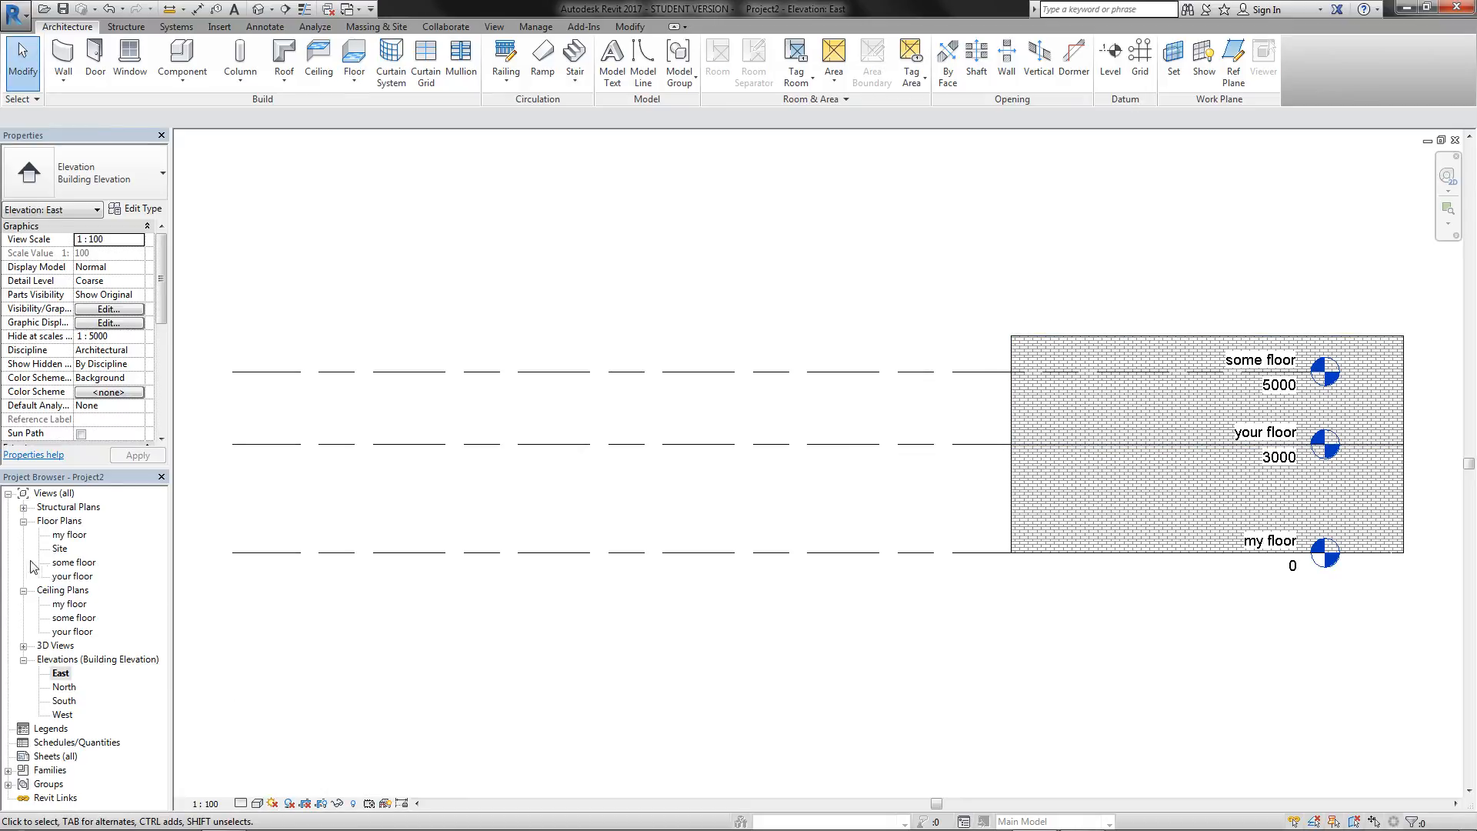
Step: Place an M_Single-Flush 0813 x 2134mm door in the upper wall of the "my floor" plan, about 1800 mm from the right-hand corner
{"action": "double_click", "coordinate": [71, 537]}
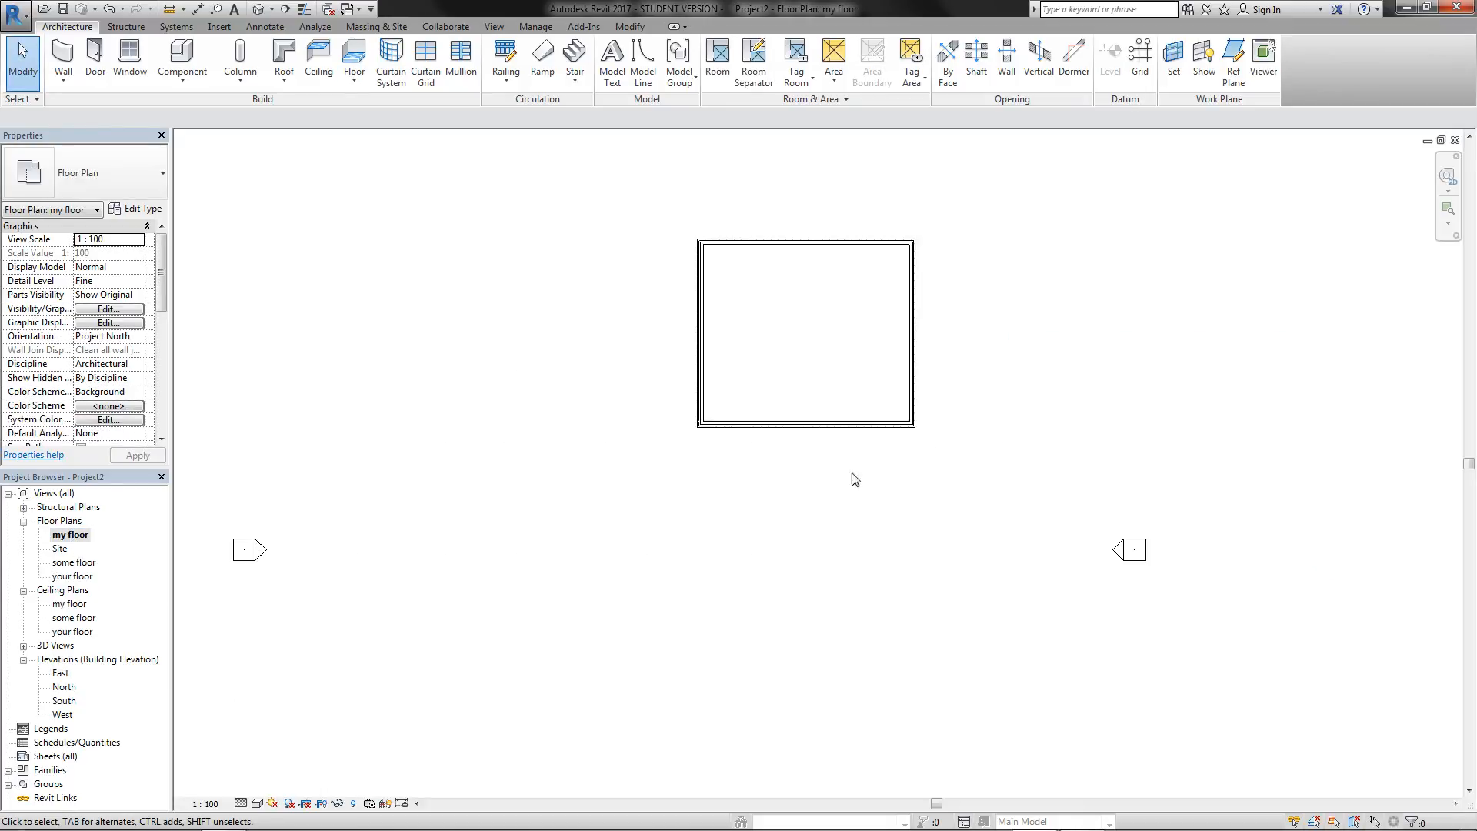
{"action": "scroll", "coordinate": [653, 352], "scroll_direction": "up", "scroll_amount": 1}
{"action": "middle_click_drag", "start_coordinate": [631, 384], "coordinate": [514, 499]}
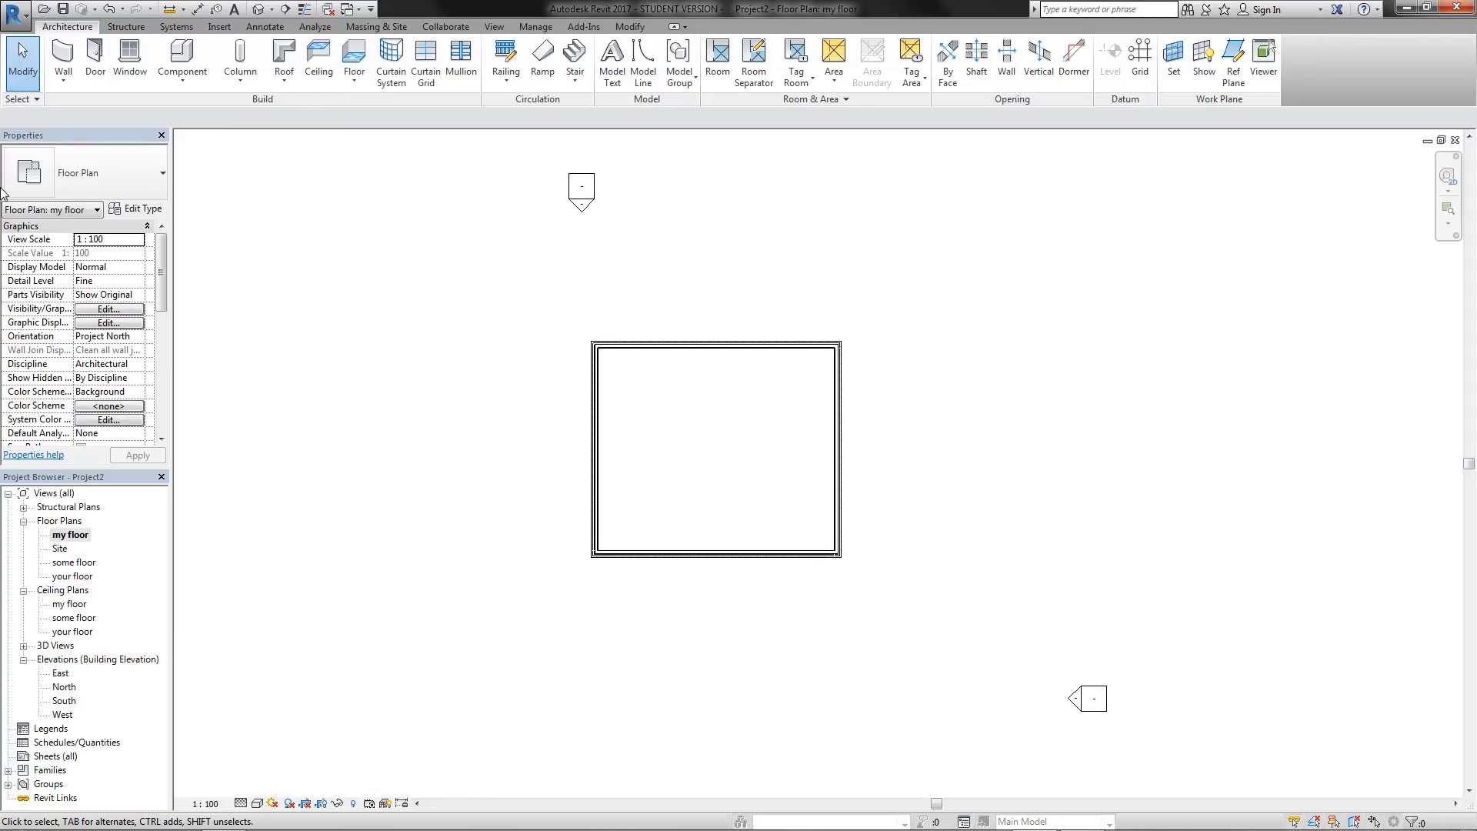
{"action": "left_click", "coordinate": [96, 58]}
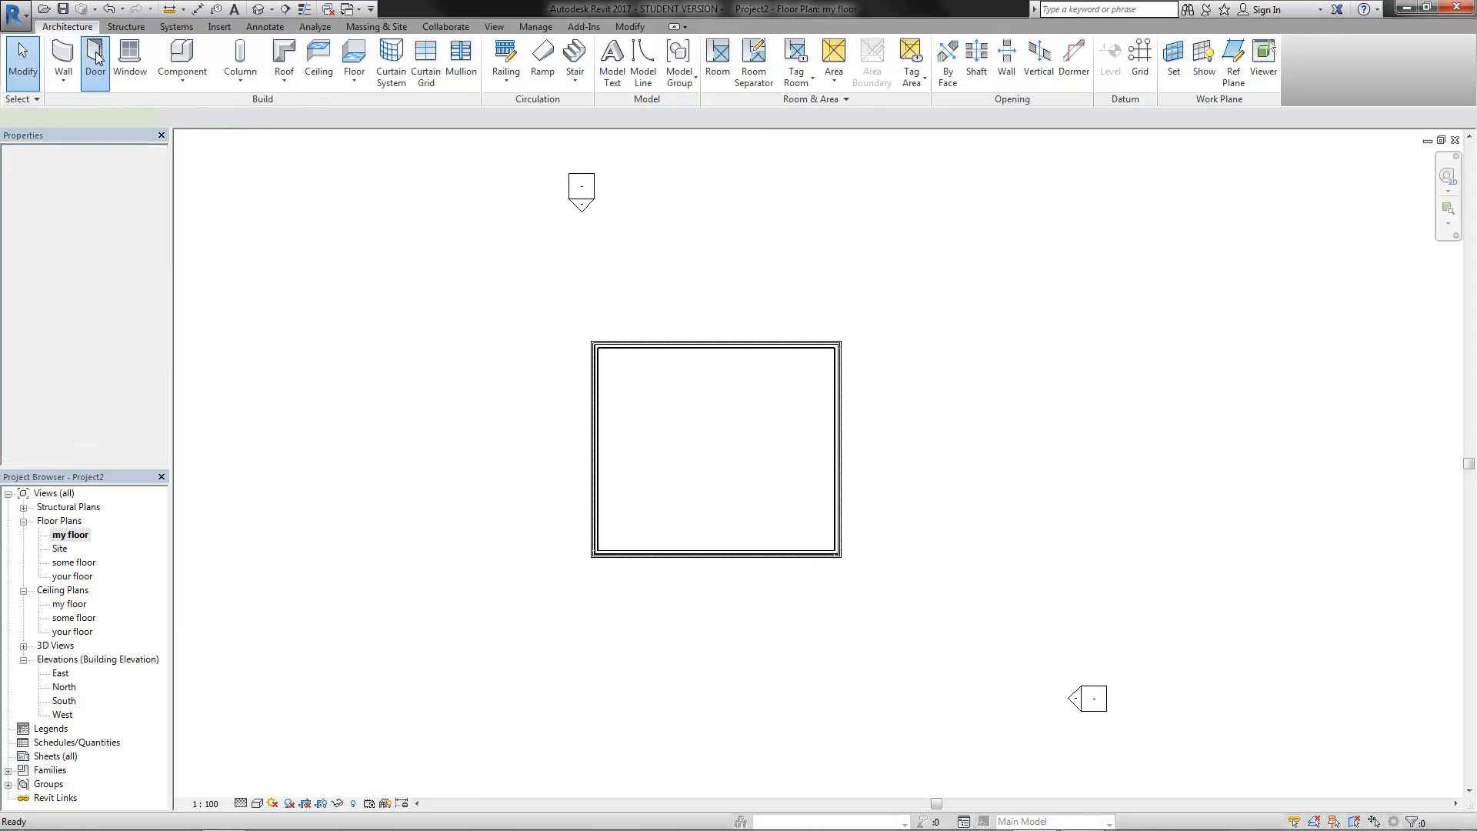
{"action": "scroll", "coordinate": [646, 338], "scroll_direction": "up", "scroll_amount": 4}
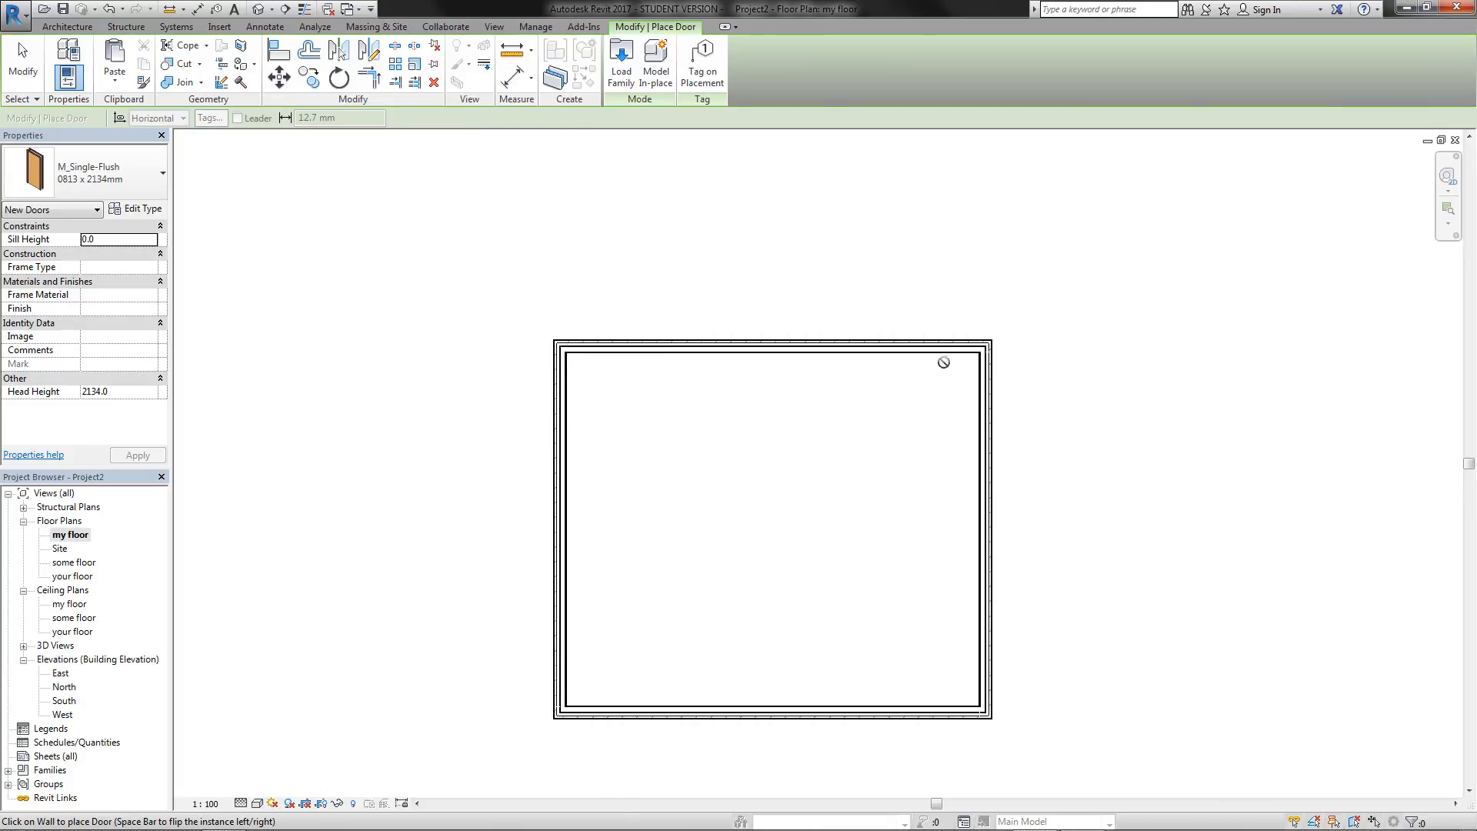
{"action": "left_click", "coordinate": [925, 323]}
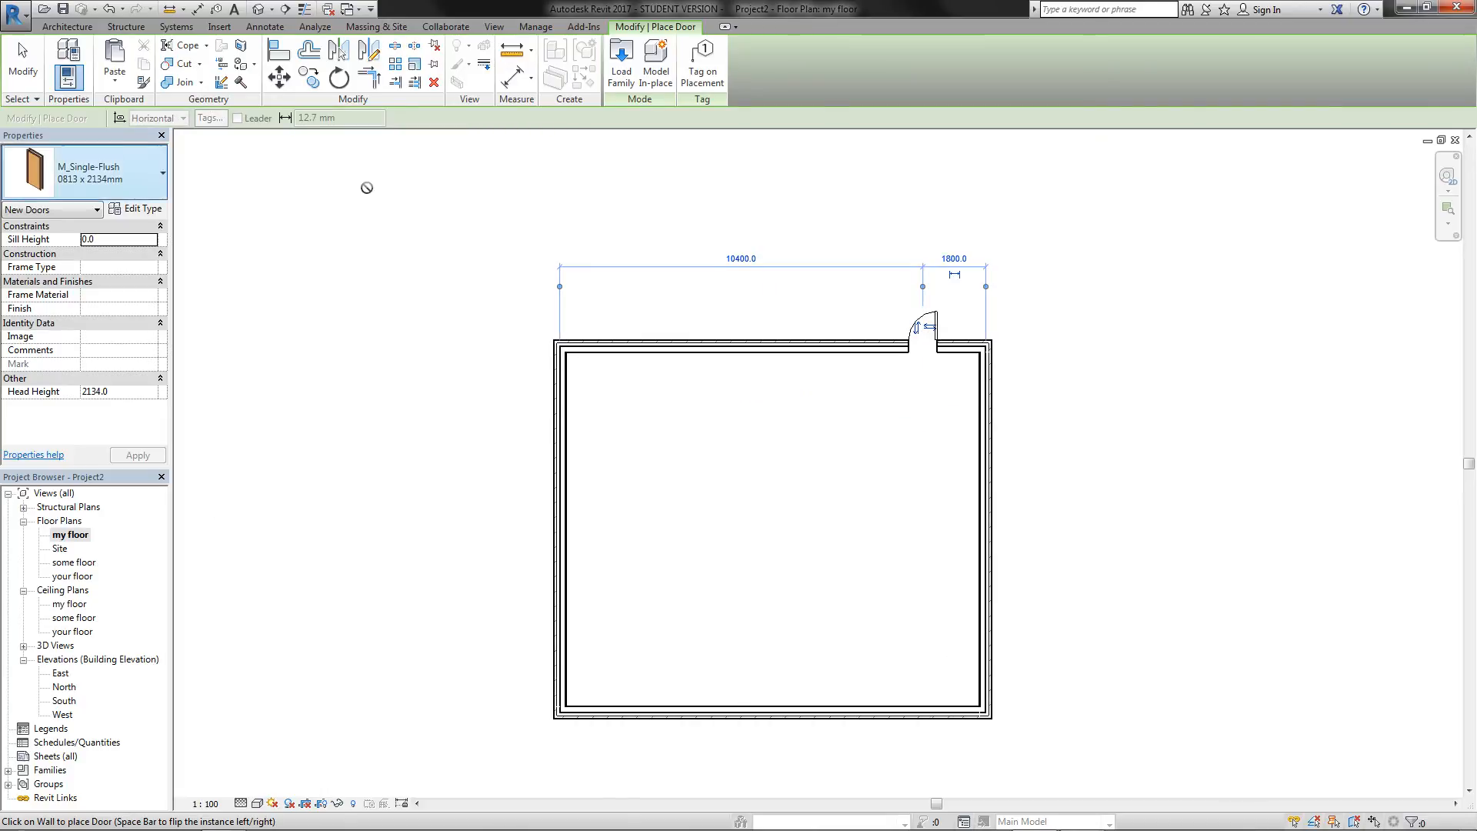
{"action": "left_click", "coordinate": [138, 177]}
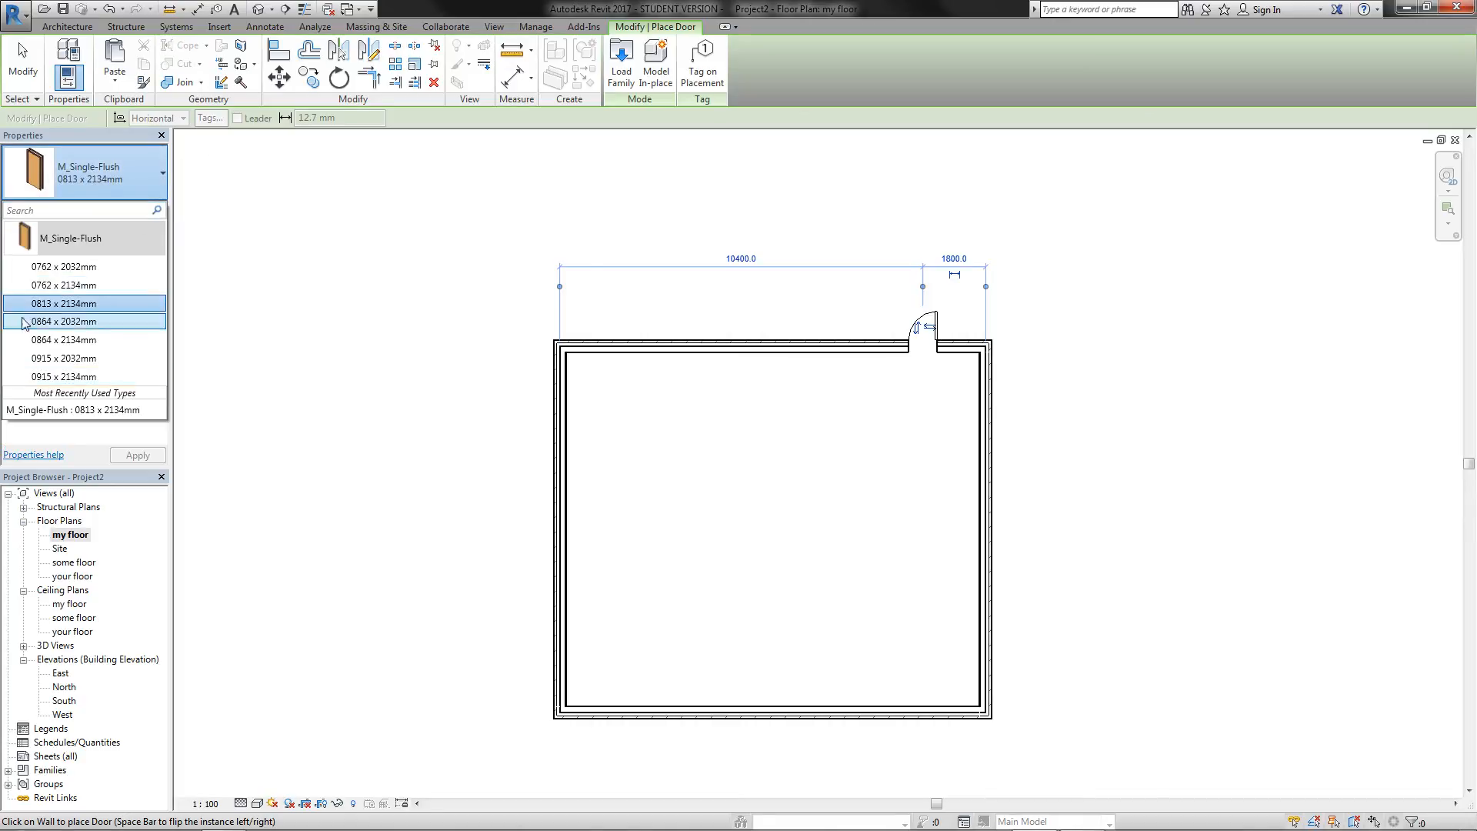
{"action": "left_click", "coordinate": [131, 159]}
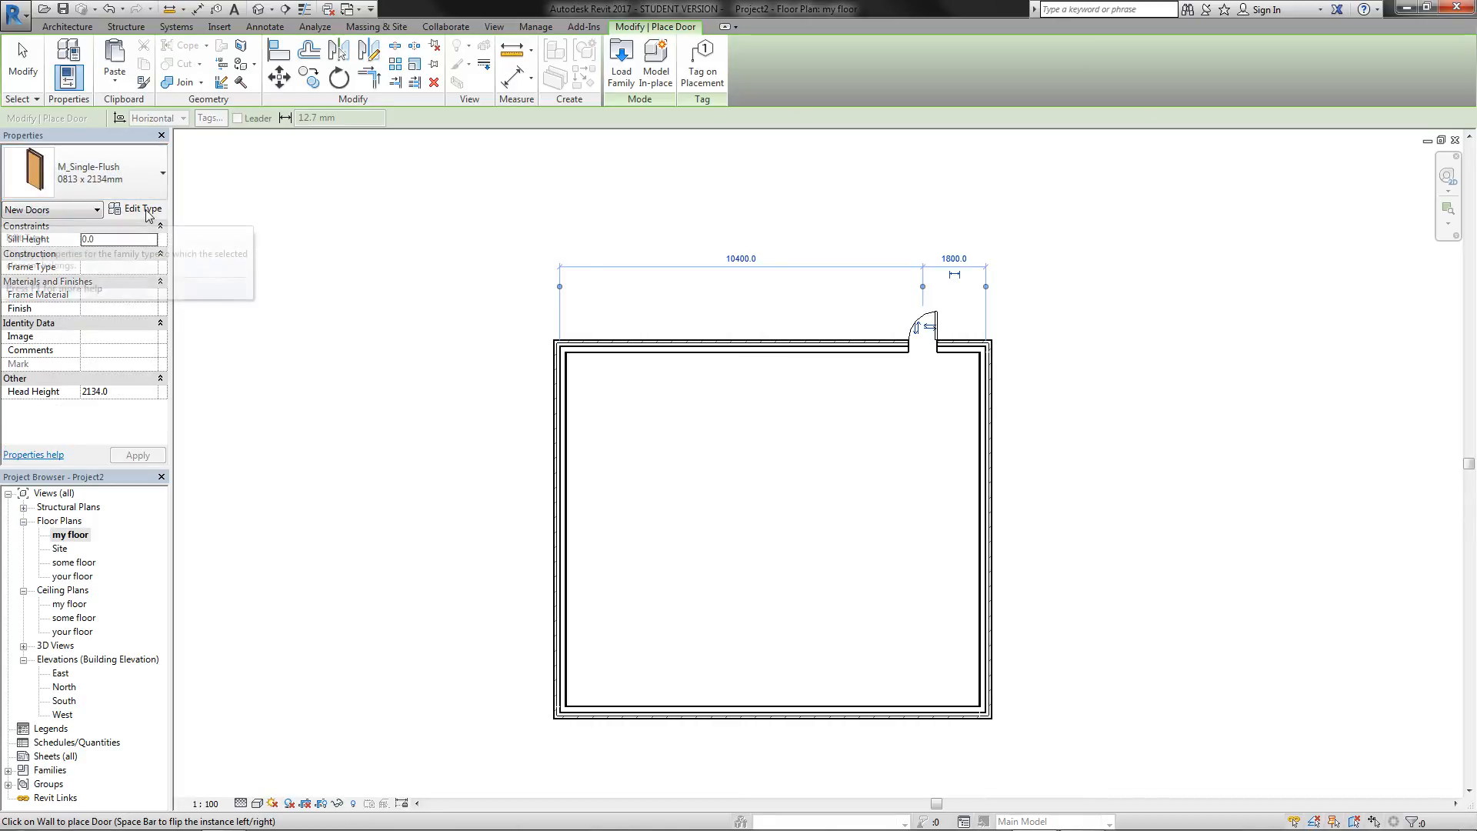
Step: Draw a slanted Generic - 150mm interior wall across the enclosure from the upper wall to the lower wall
{"action": "left_click", "coordinate": [70, 28]}
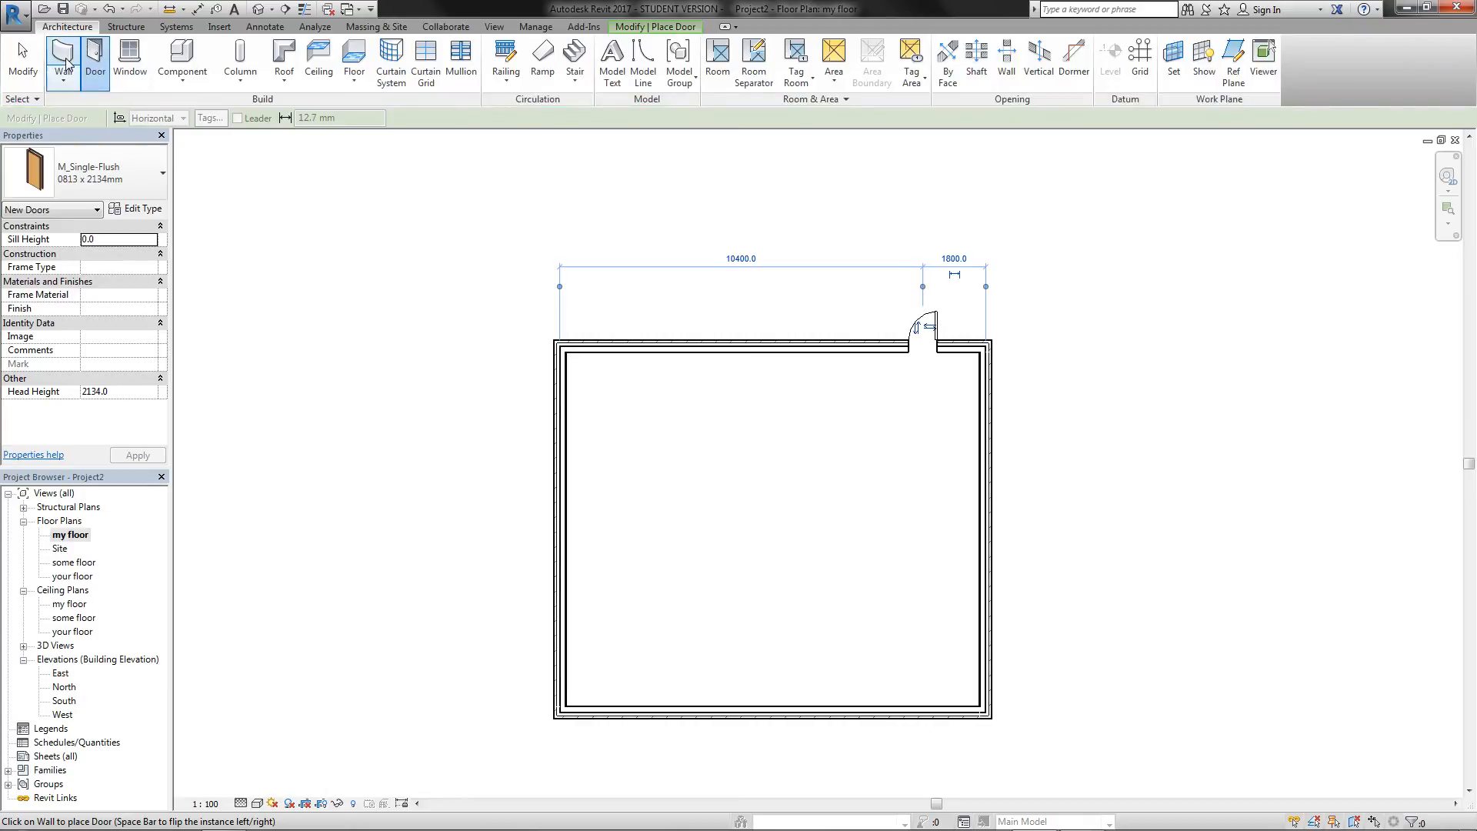
{"action": "left_click", "coordinate": [67, 64]}
{"action": "left_click", "coordinate": [104, 177]}
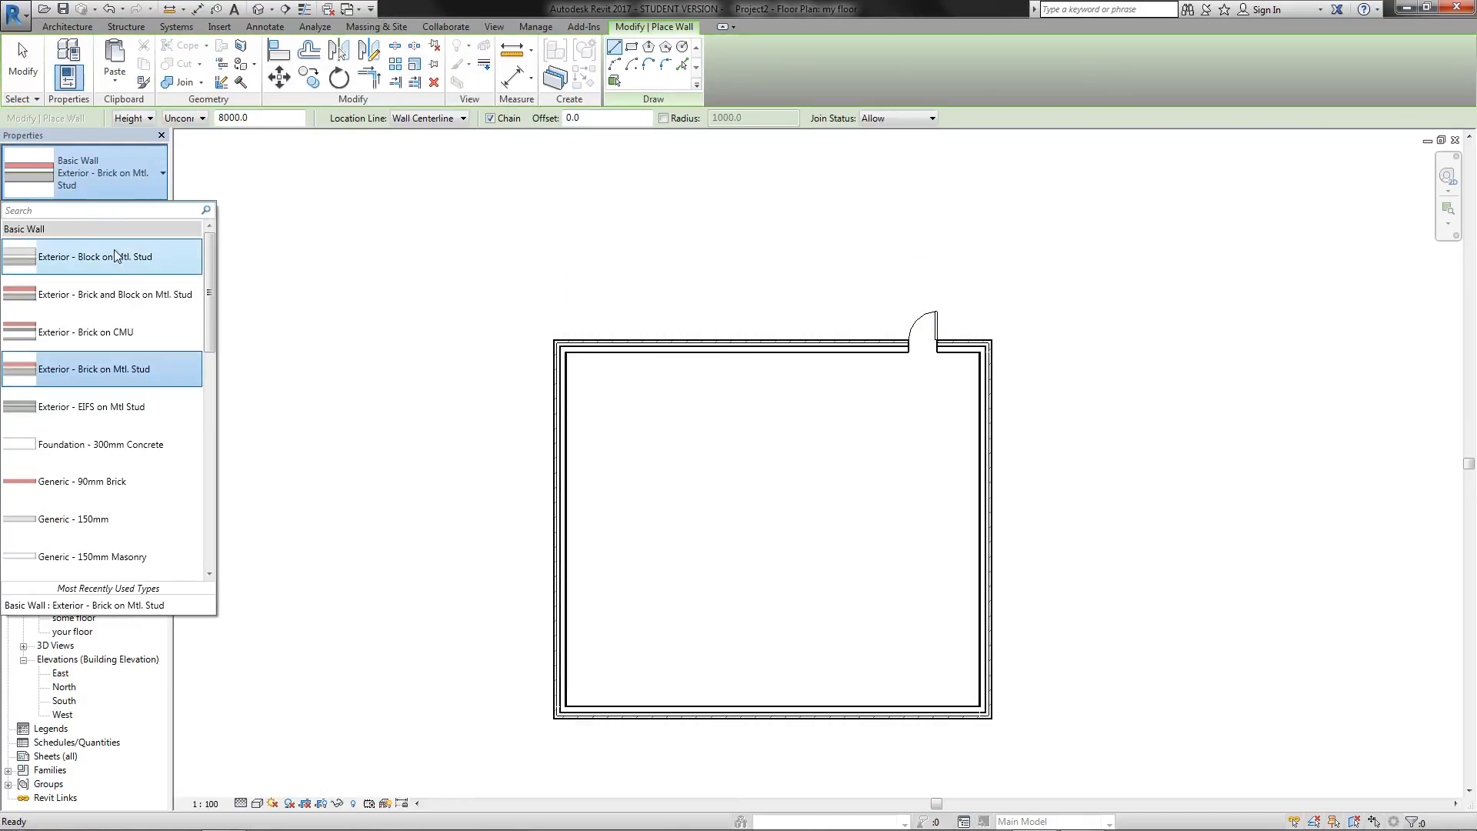
{"action": "scroll", "coordinate": [115, 369], "scroll_direction": "down", "scroll_amount": 2}
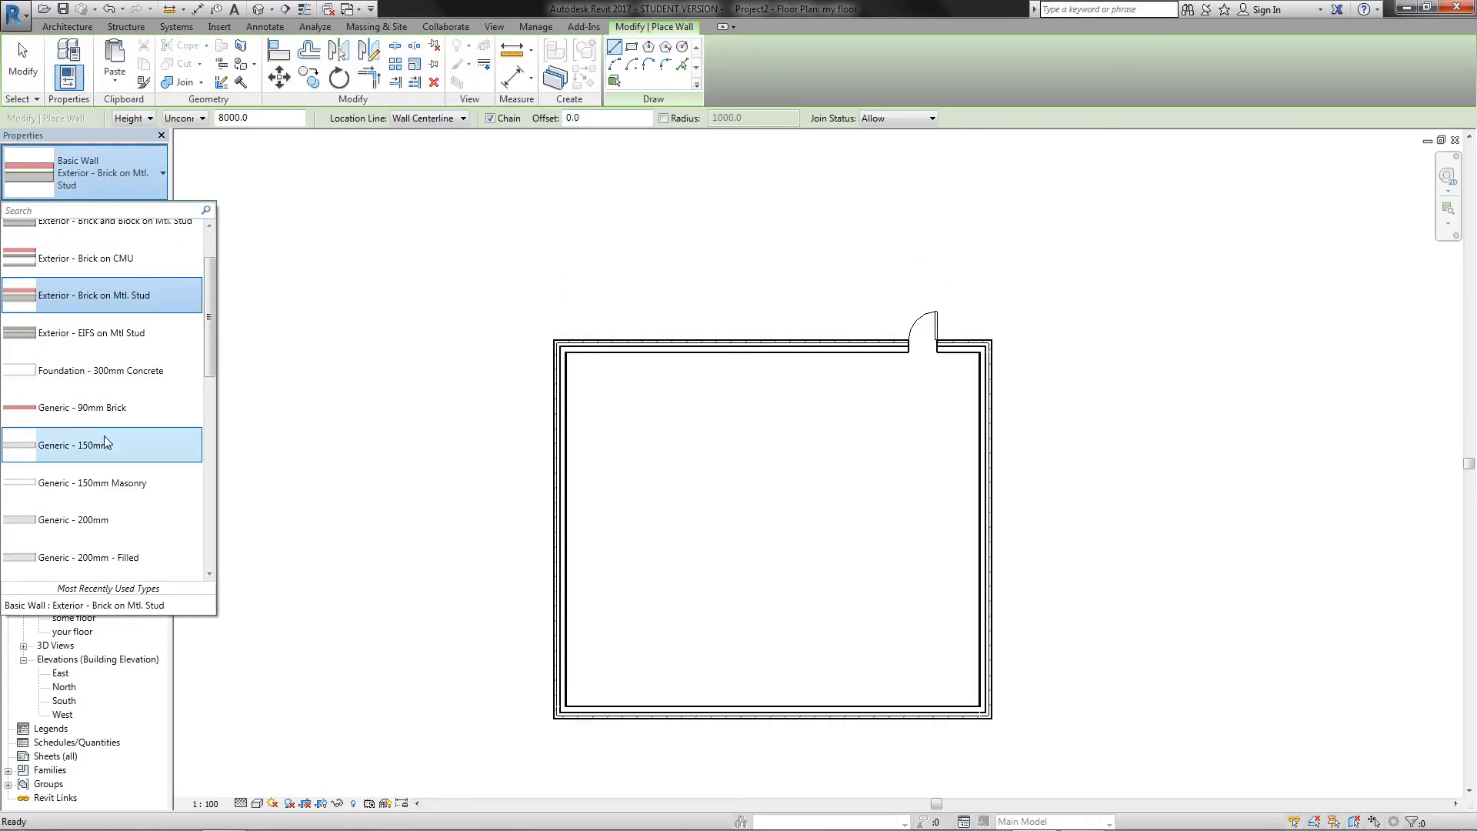
{"action": "left_click", "coordinate": [105, 440]}
{"action": "left_click", "coordinate": [715, 351]}
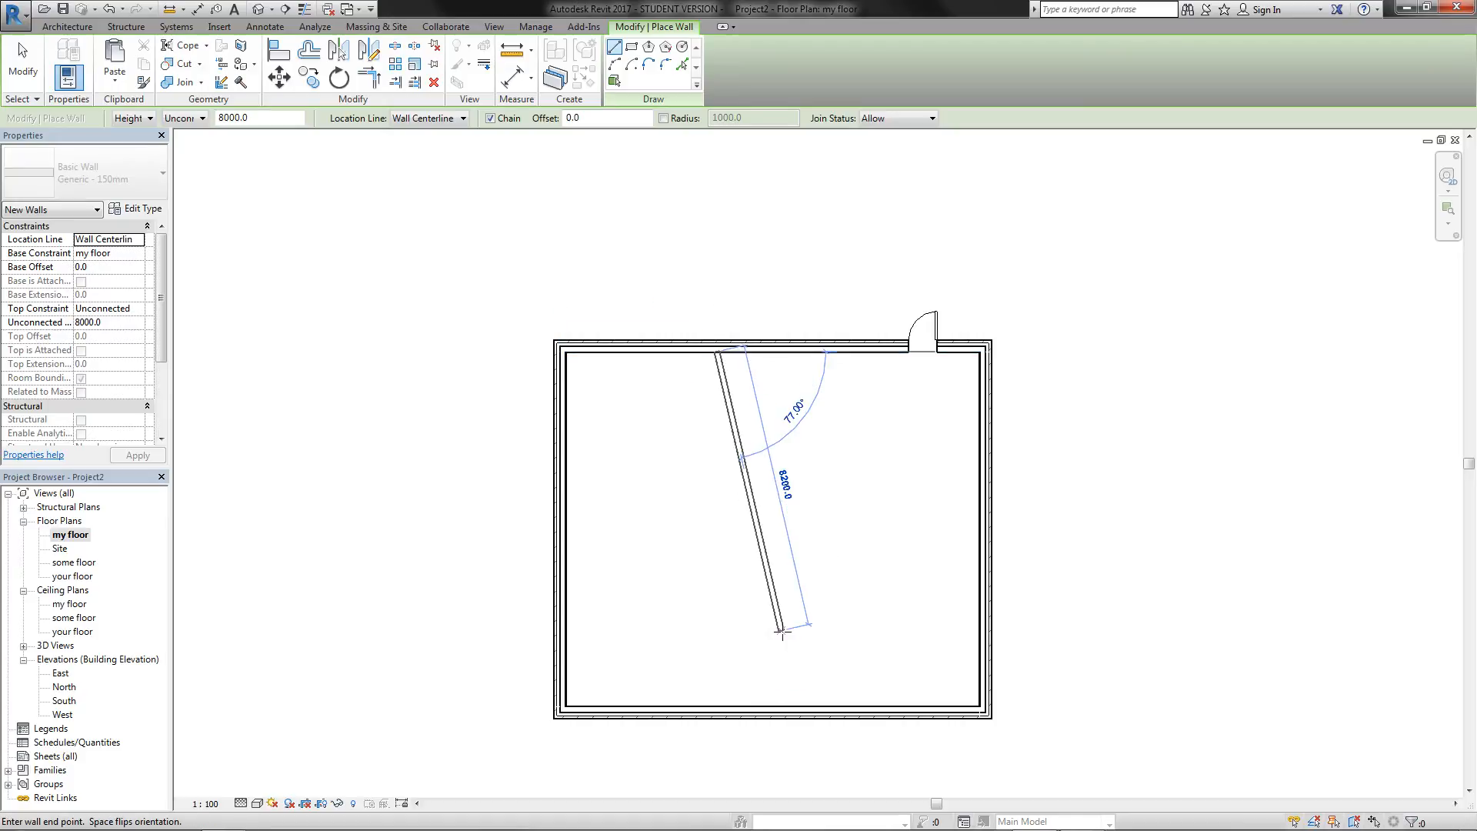
{"action": "left_click", "coordinate": [787, 708]}
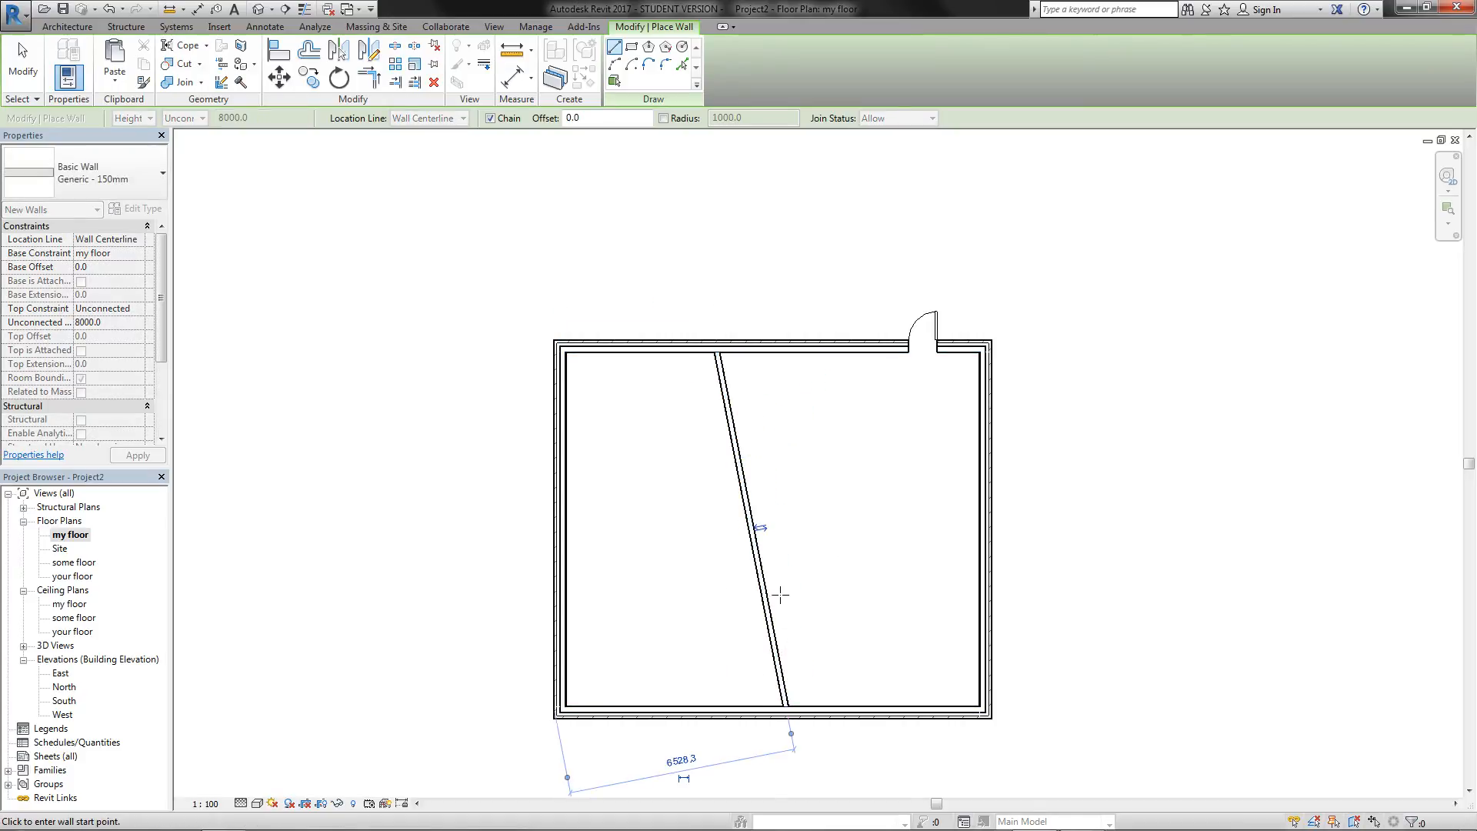
Step: Draw a second Generic - 150mm wall about 6636 mm long from the slanted partition to the right-hand exterior wall
{"action": "left_click", "coordinate": [762, 577]}
{"action": "left_click", "coordinate": [982, 522]}
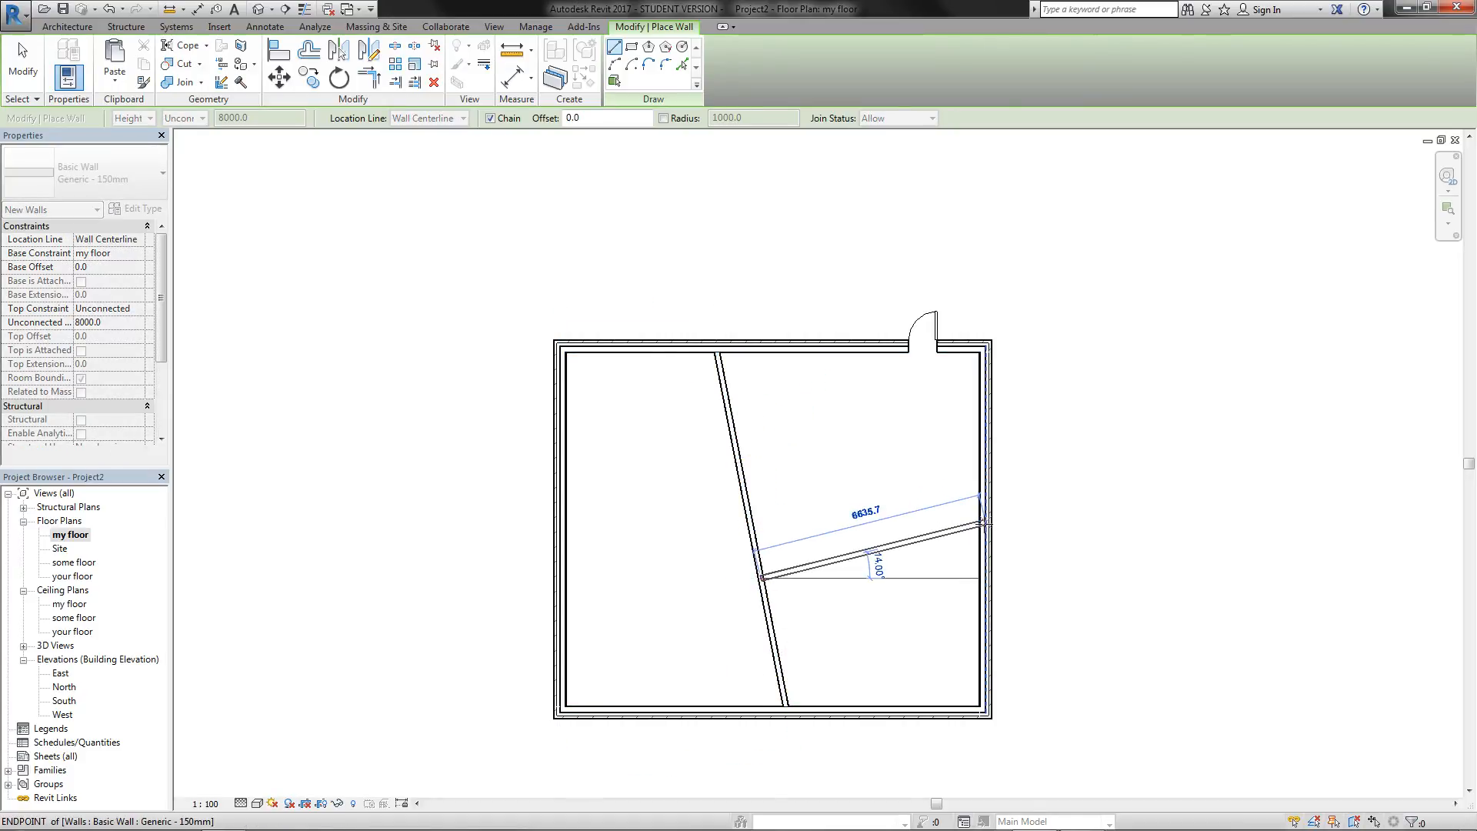
{"action": "key", "text": "Escape"}
{"action": "key", "text": "Escape"}
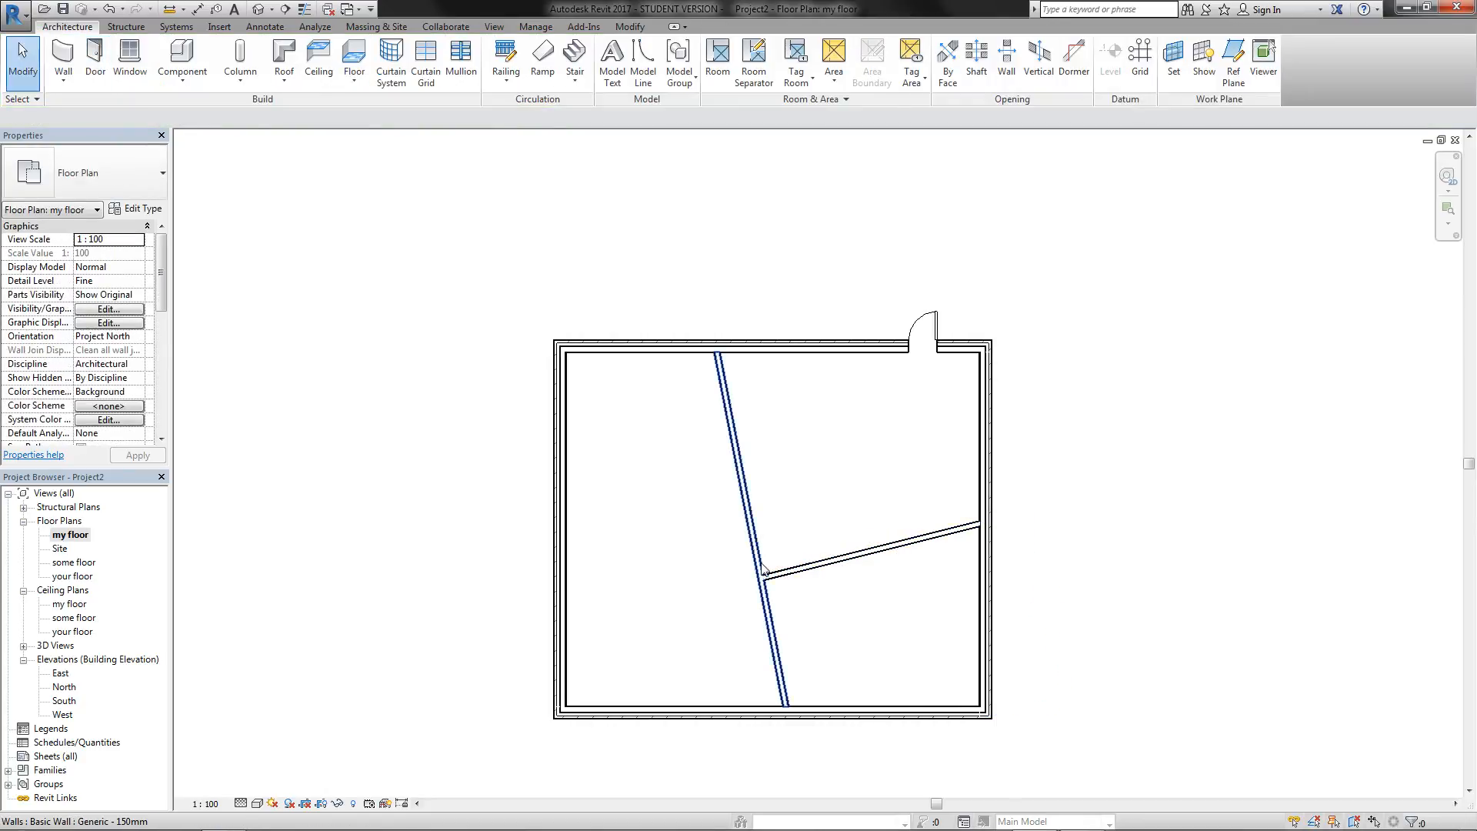
Step: Place an M_Fixed 0915 x 1830mm window in the upper exterior wall, about 2000 mm to the left of the door
{"action": "left_click", "coordinate": [130, 58]}
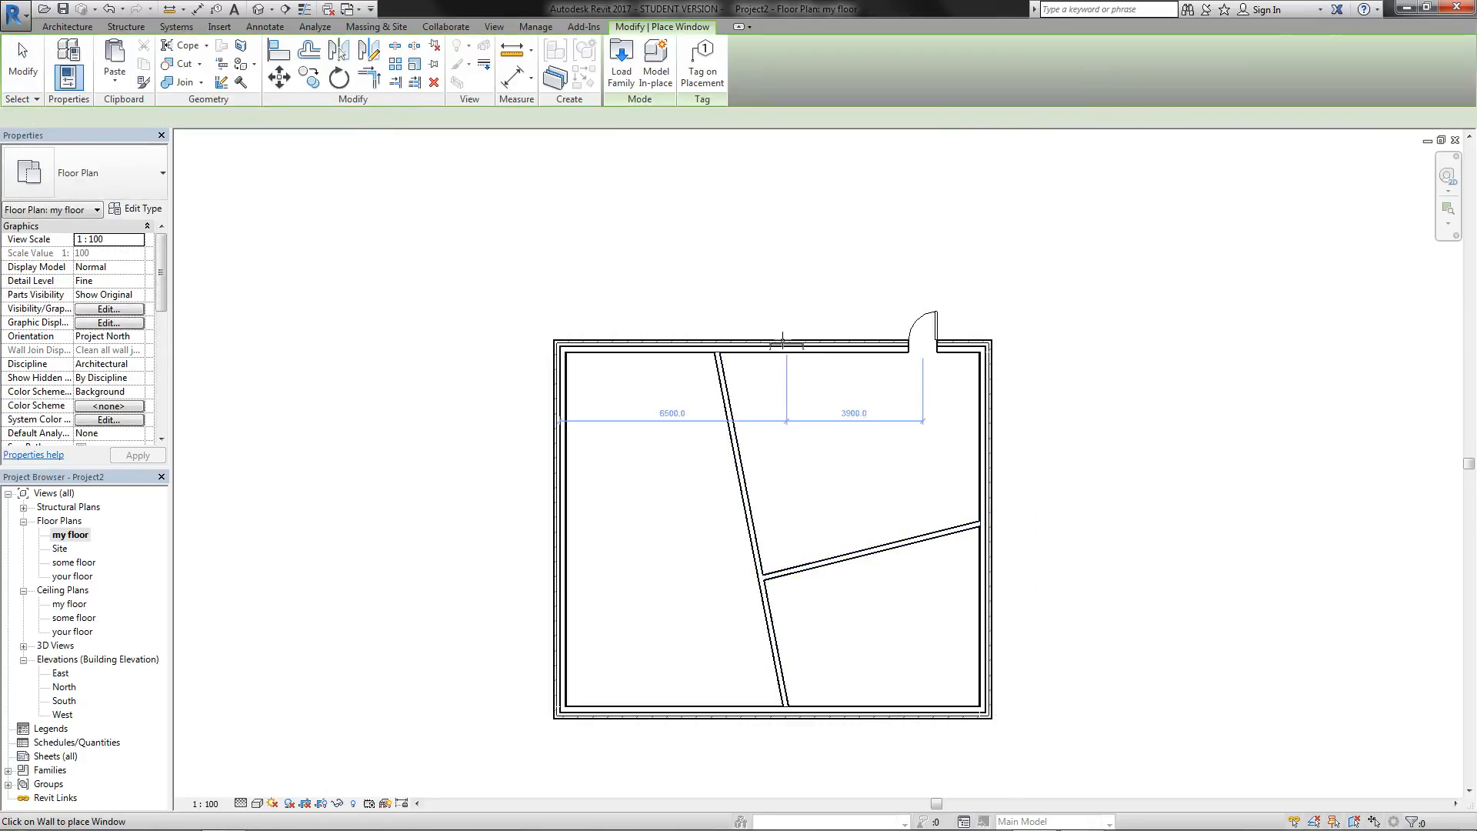
{"action": "left_click", "coordinate": [84, 164]}
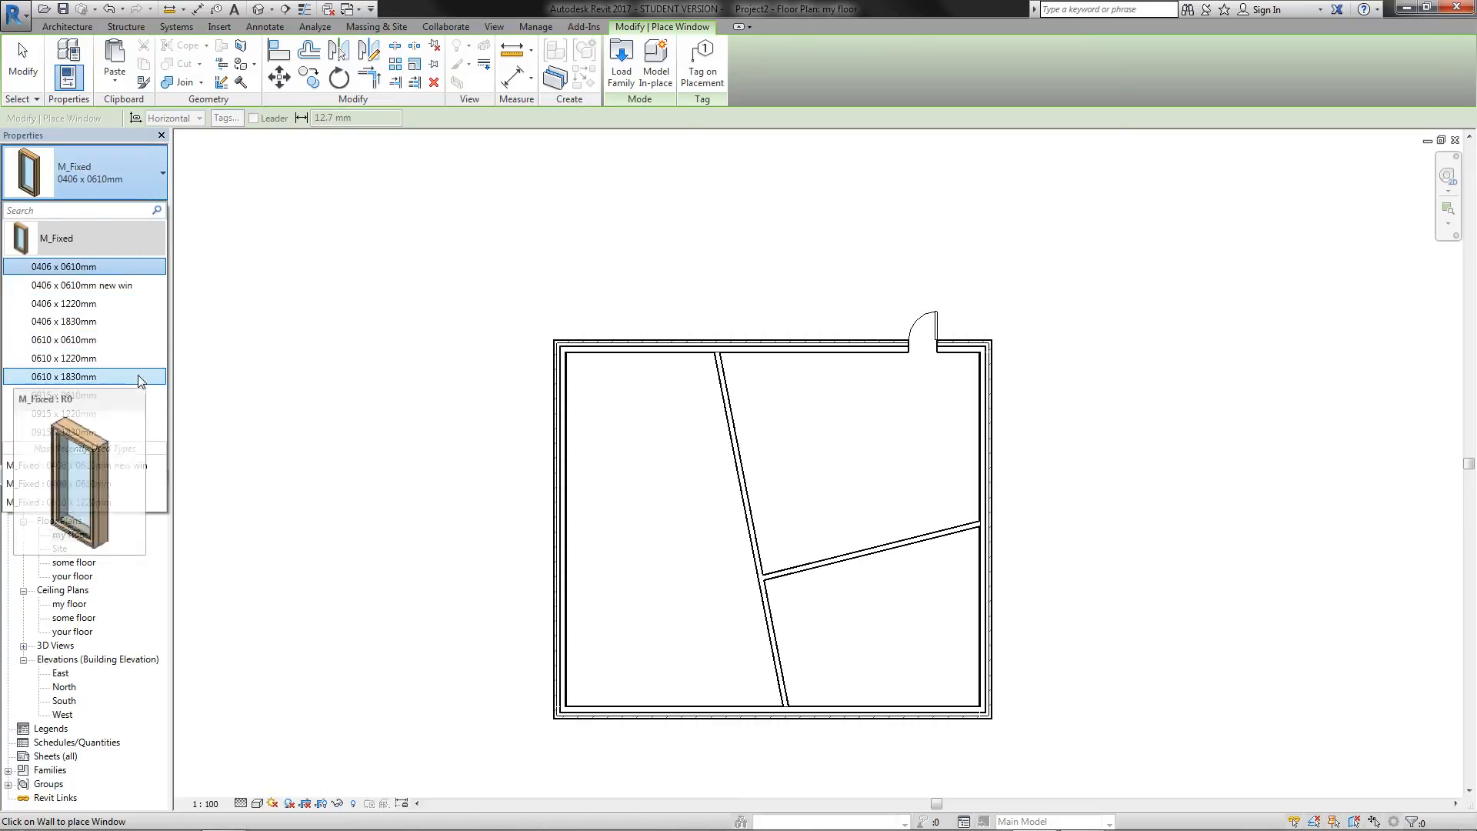
{"action": "left_click", "coordinate": [77, 433]}
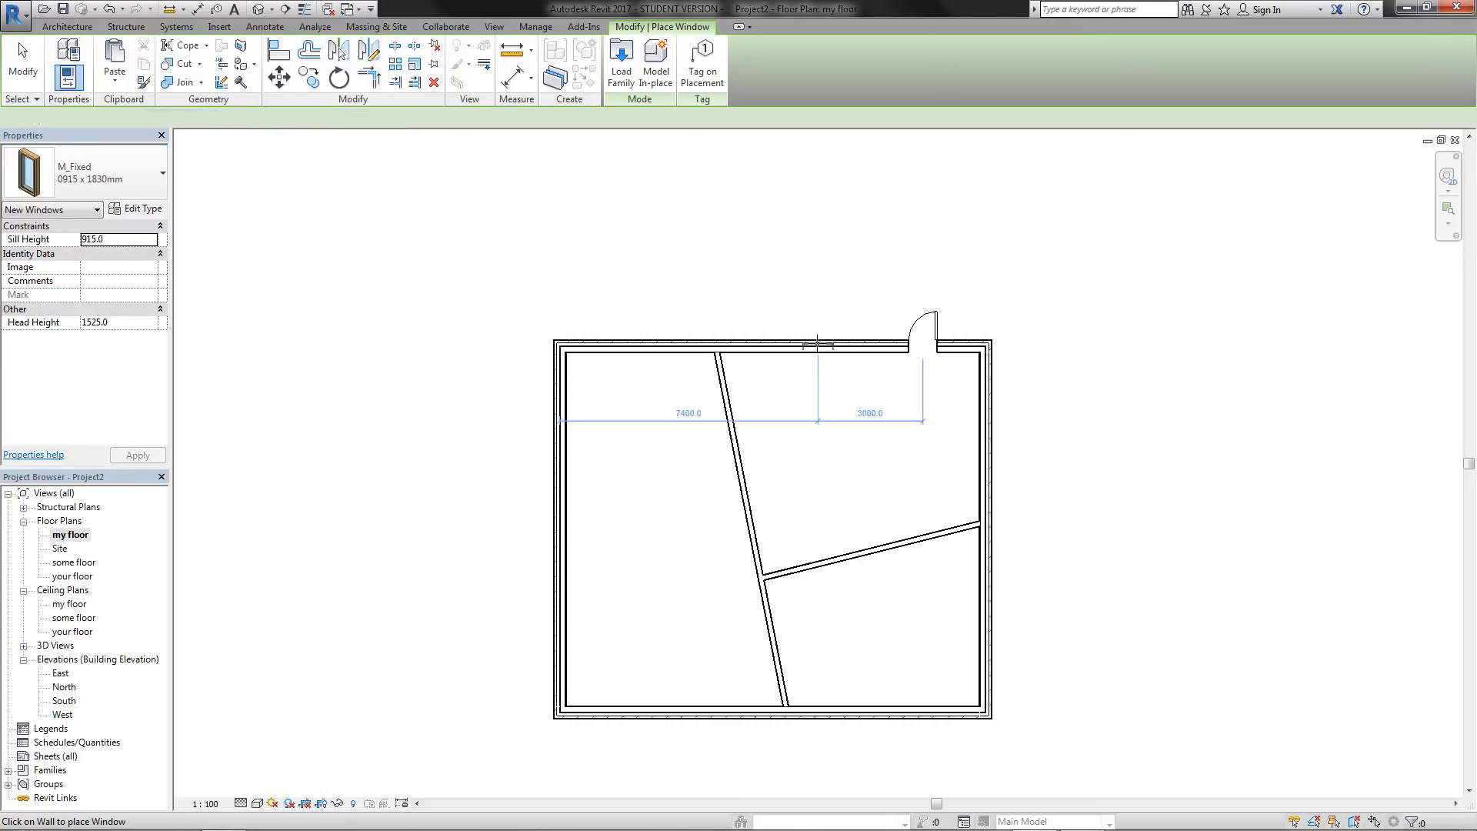
{"action": "left_click", "coordinate": [852, 345]}
{"action": "scroll", "coordinate": [853, 345], "scroll_direction": "up", "scroll_amount": 4}
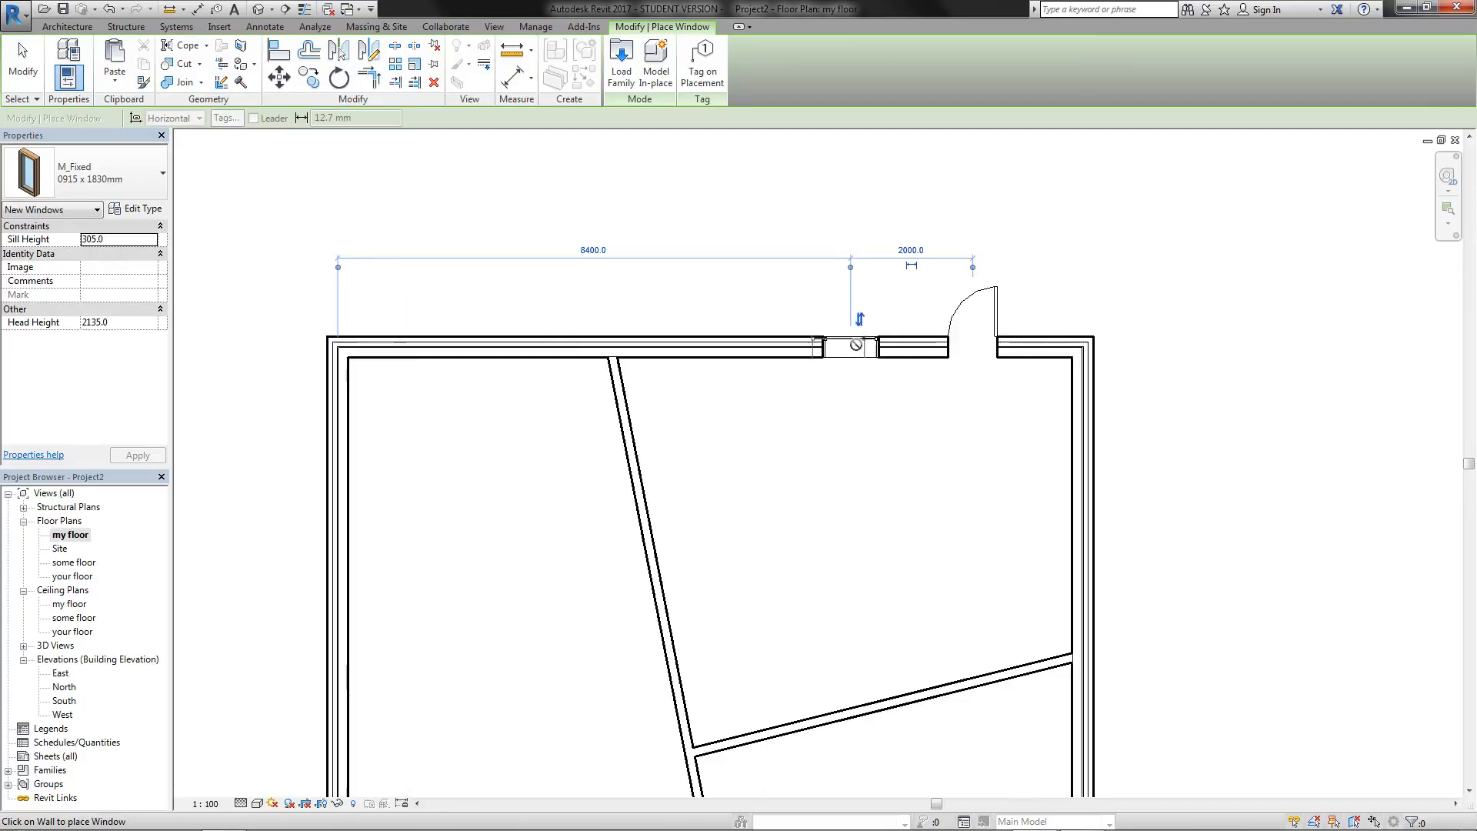
Step: Duplicate the placed window's type as 0915 x 1830mm MG and set the new type's width to 3000 mm
{"action": "key", "text": "Escape"}
{"action": "key", "text": "Escape"}
{"action": "left_click", "coordinate": [852, 346]}
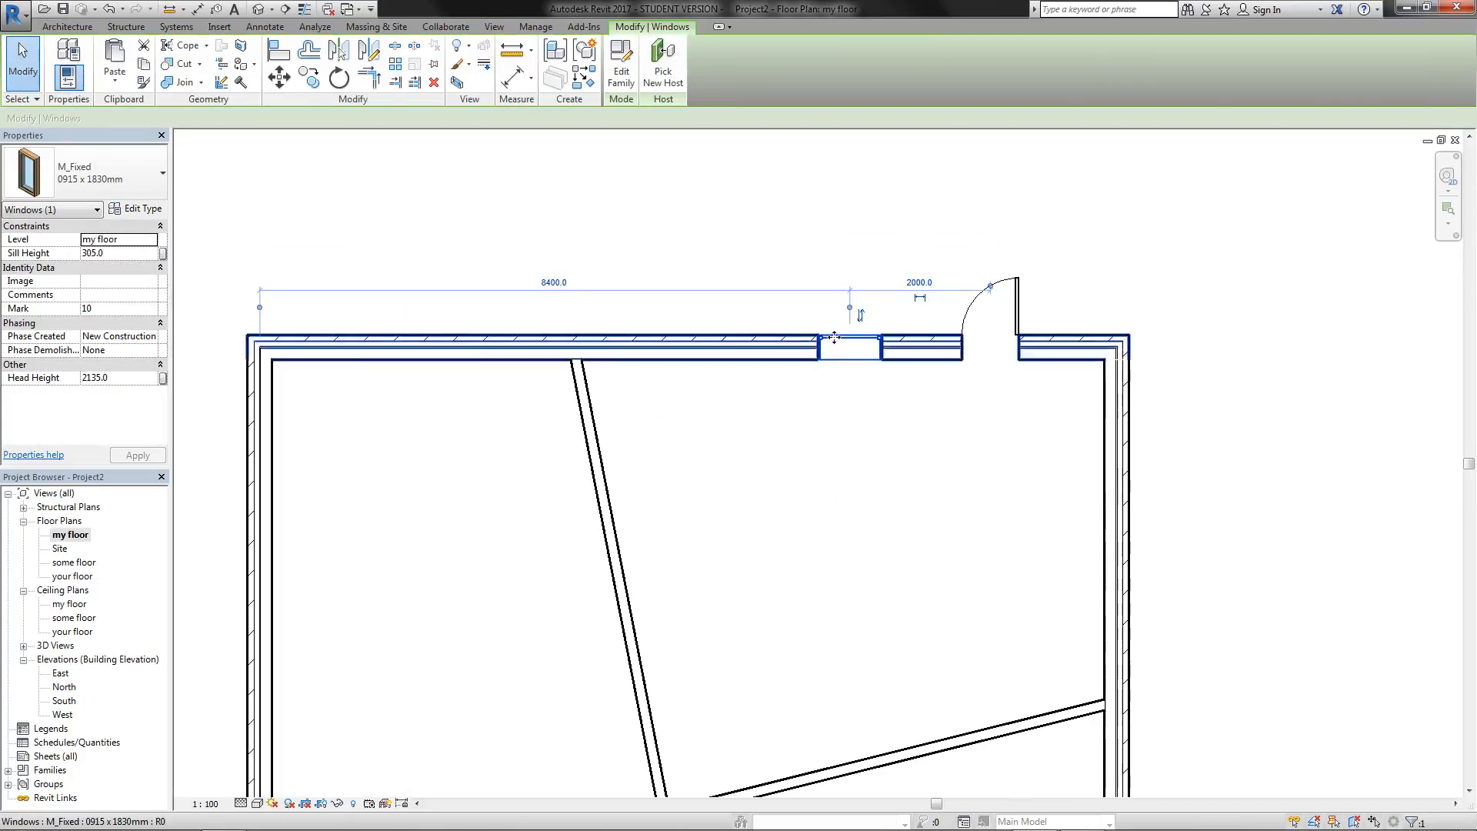
{"action": "left_click", "coordinate": [137, 209]}
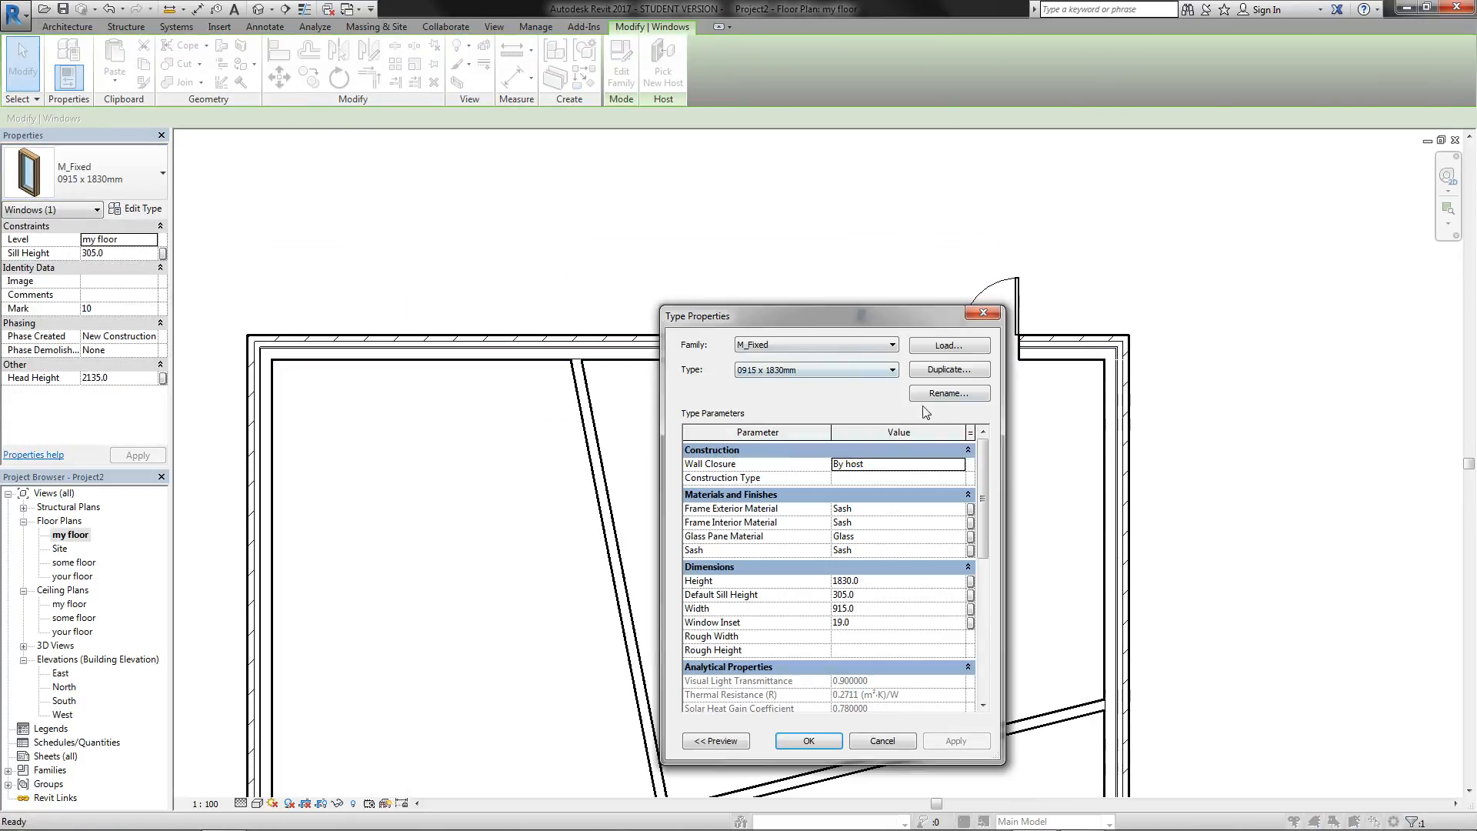
{"action": "left_click", "coordinate": [953, 370]}
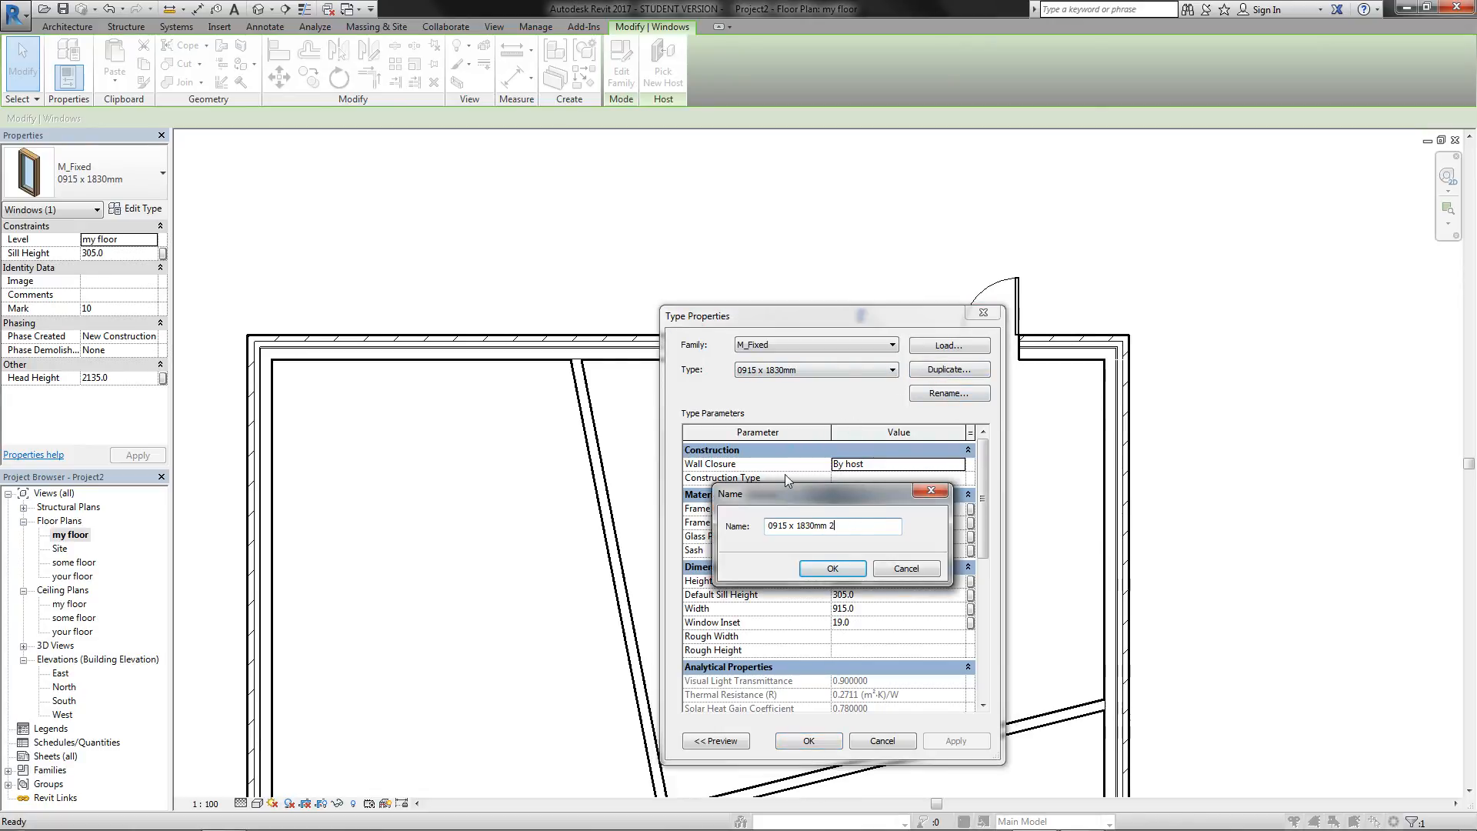
{"action": "key", "text": "BackSpace"}
{"action": "type", "text": "MG"}
{"action": "left_click", "coordinate": [829, 568]}
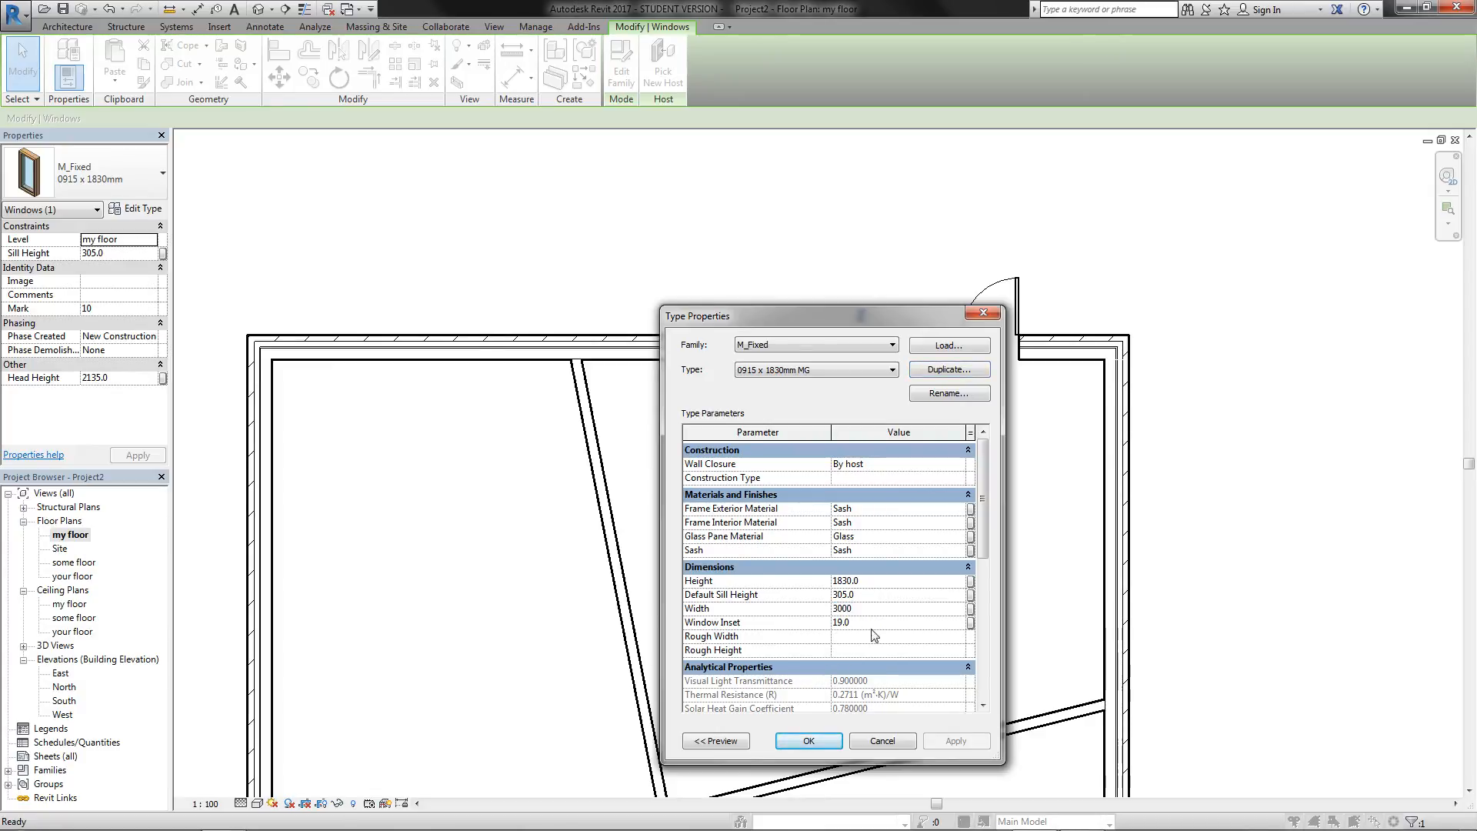
{"action": "left_click", "coordinate": [838, 740]}
{"action": "left_click", "coordinate": [775, 461]}
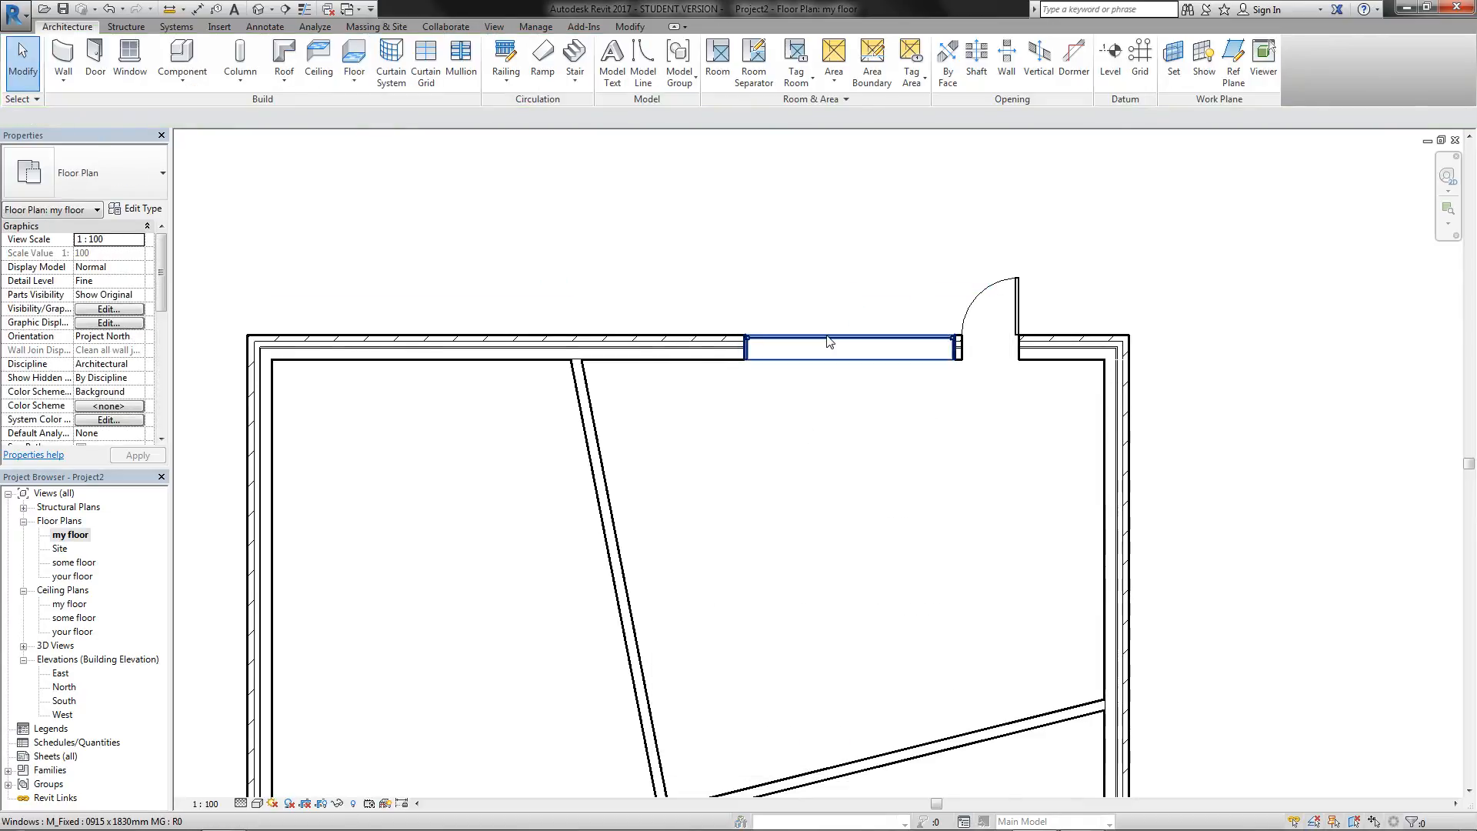
Step: Move the wide window farther from the door and copy it along the upper wall to about 2105 mm from the left-hand corner
{"action": "left_click_drag", "start_coordinate": [829, 342], "coordinate": [406, 339]}
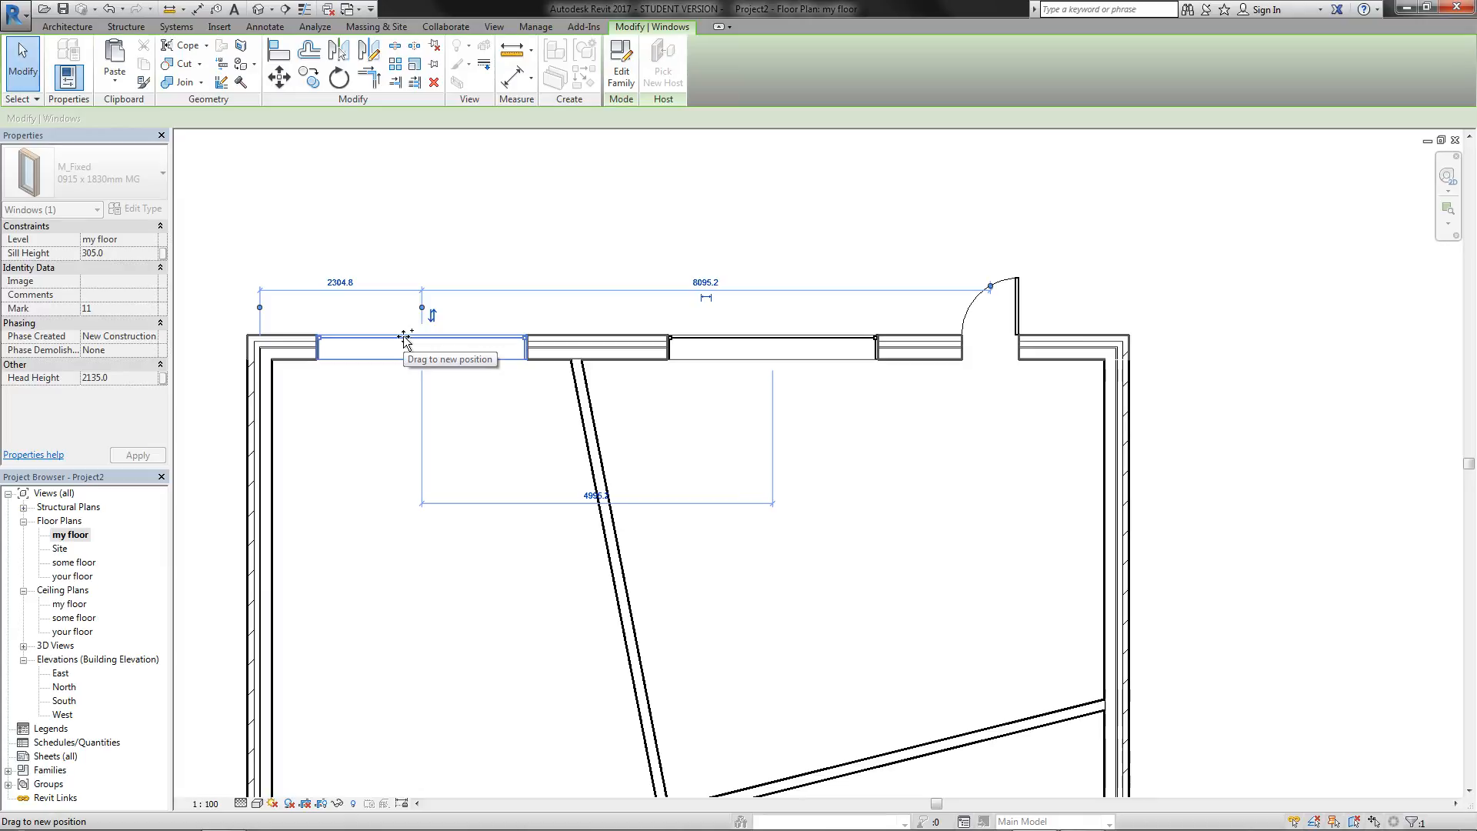
{"action": "left_click_drag", "start_coordinate": [406, 339], "coordinate": [391, 339], "text": "ctrl"}
{"action": "middle_click_drag", "start_coordinate": [862, 620], "coordinate": [950, 502]}
{"action": "left_click", "coordinate": [854, 489]}
{"action": "scroll", "coordinate": [854, 489], "scroll_direction": "down", "scroll_amount": 1}
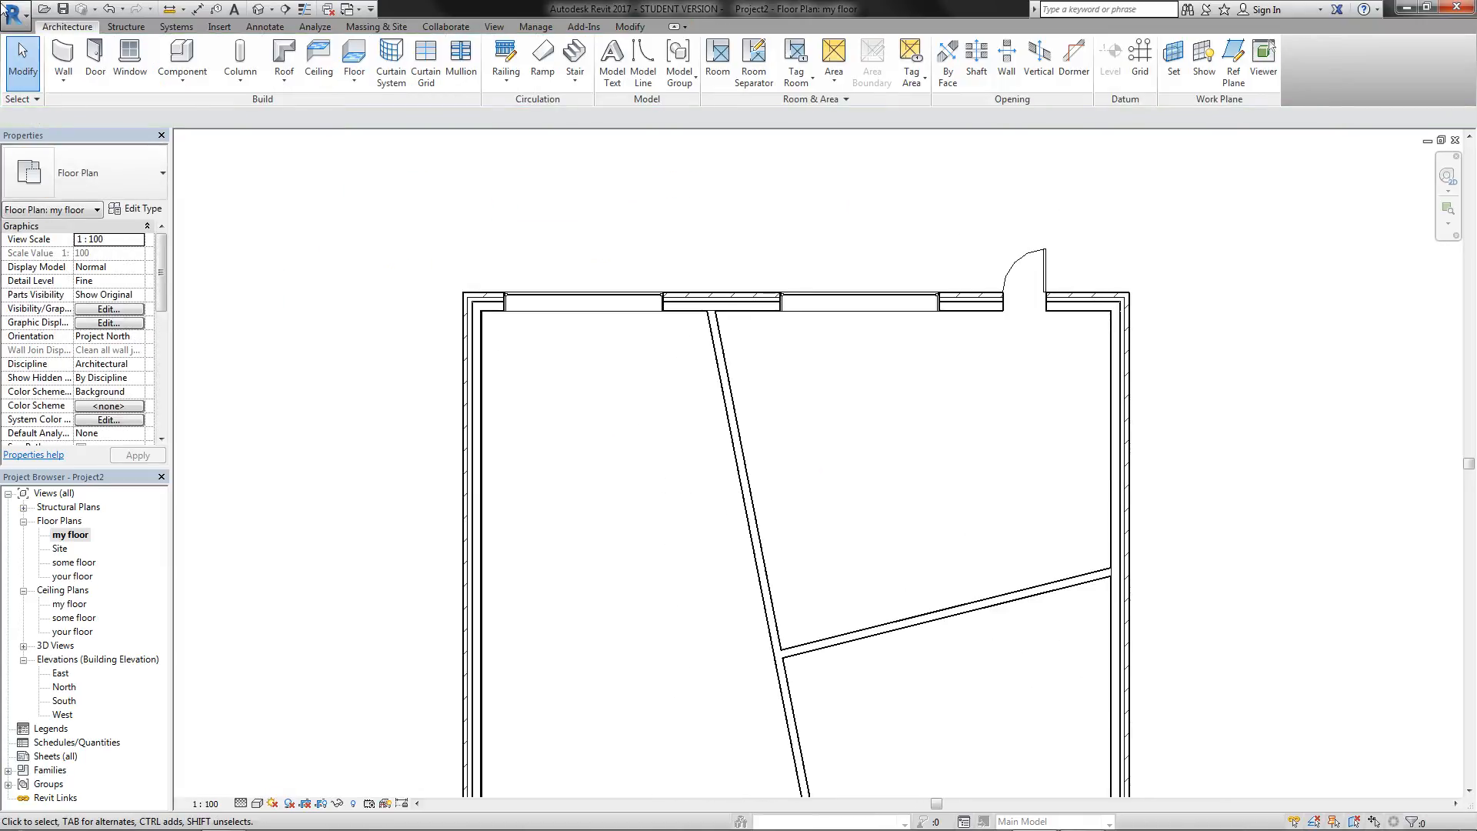
Step: Place one M_Single-Flush 0813 x 2134mm door in the long slanted partition and another in the interior wall branching off it
{"action": "left_click", "coordinate": [96, 57]}
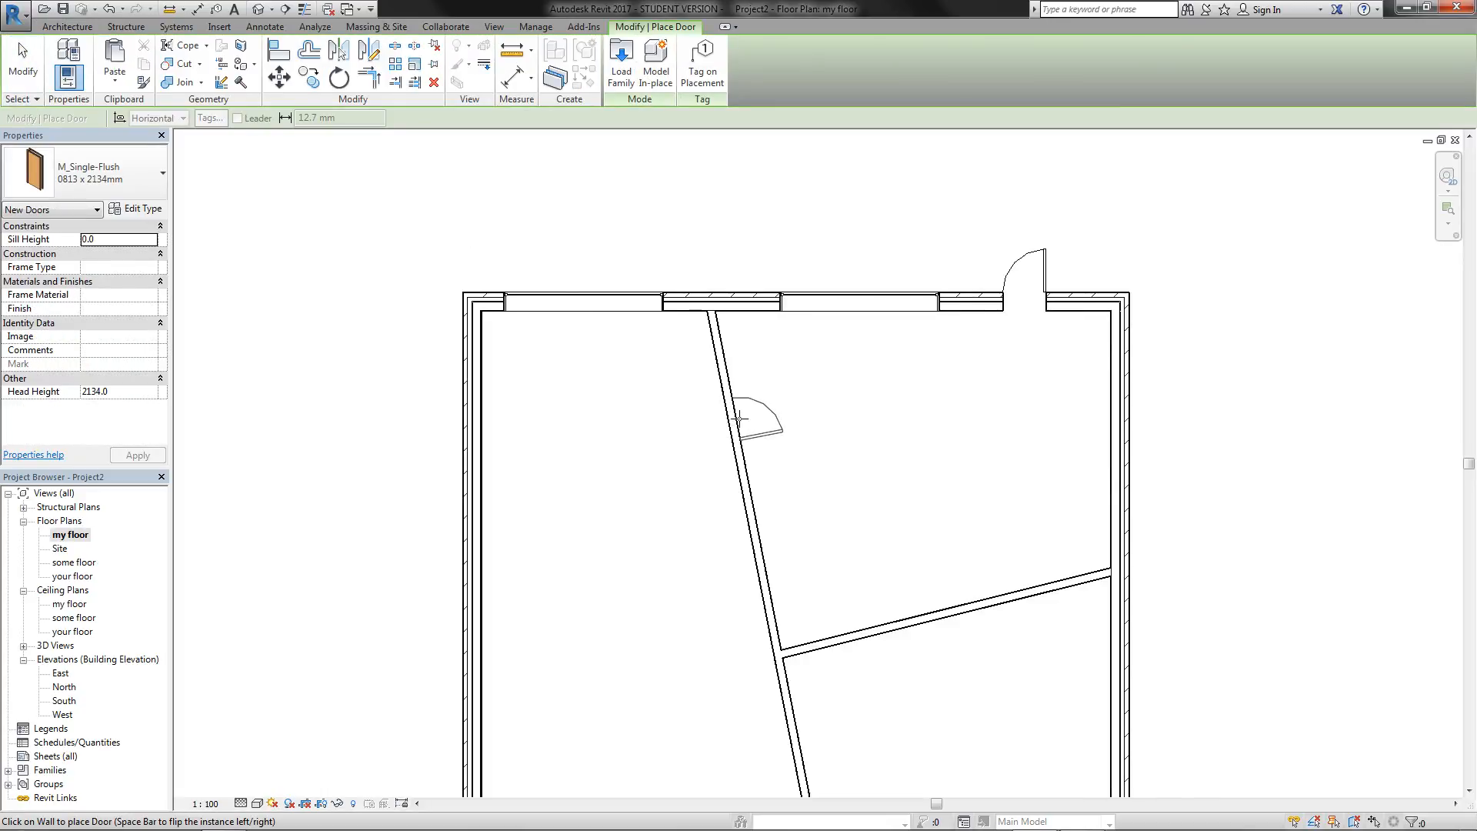
{"action": "left_click", "coordinate": [739, 418]}
{"action": "middle_click_drag", "start_coordinate": [916, 386], "coordinate": [841, 238]}
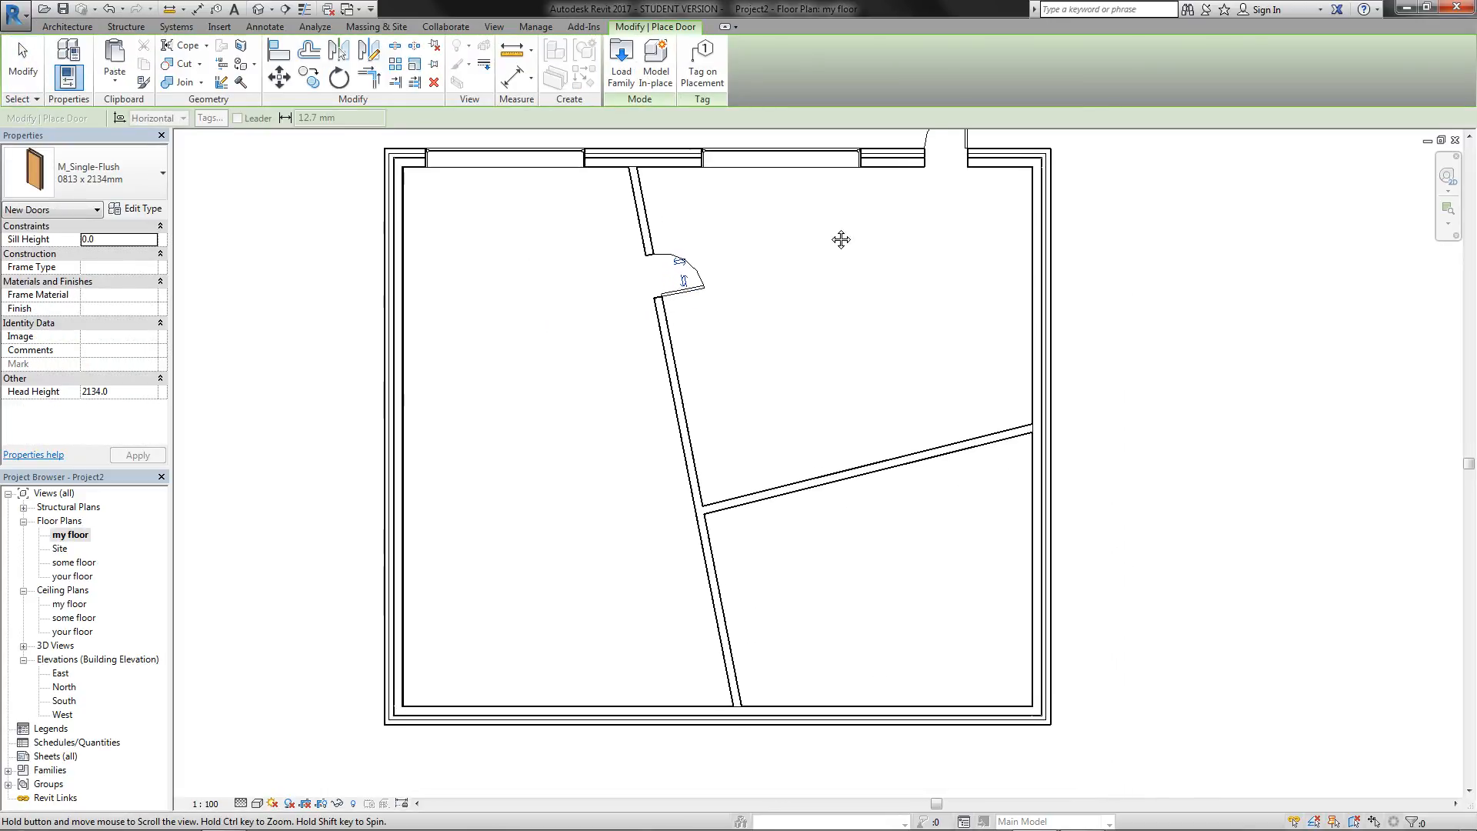
{"action": "left_click", "coordinate": [798, 481]}
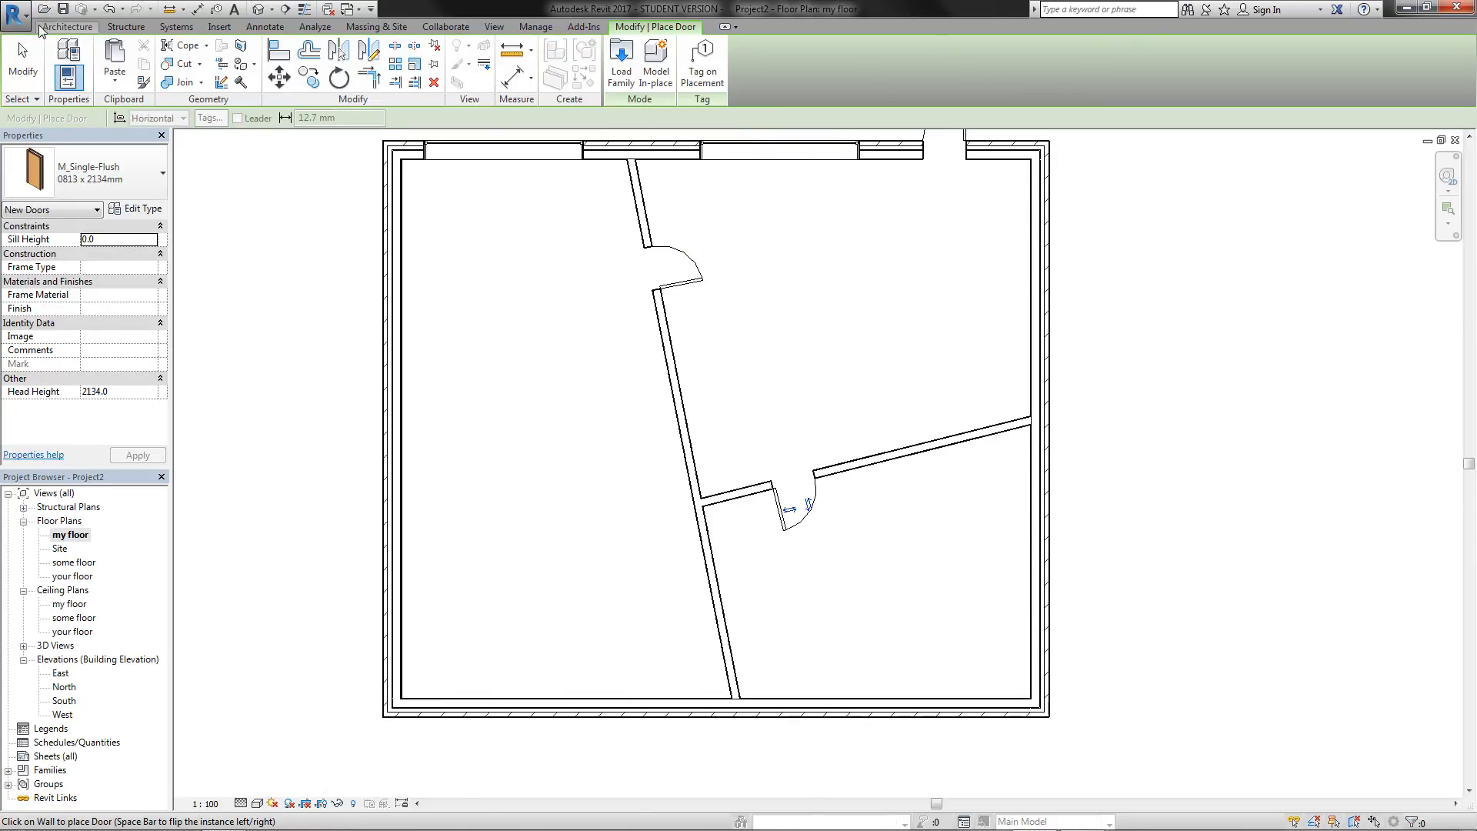
Step: Place two M_Fixed 0915 x 1830mm MG windows in the left exterior wall, the first about 2500 mm from the upper corner, spaced about 3900 mm apart
{"action": "left_click", "coordinate": [43, 28]}
{"action": "left_click", "coordinate": [129, 57]}
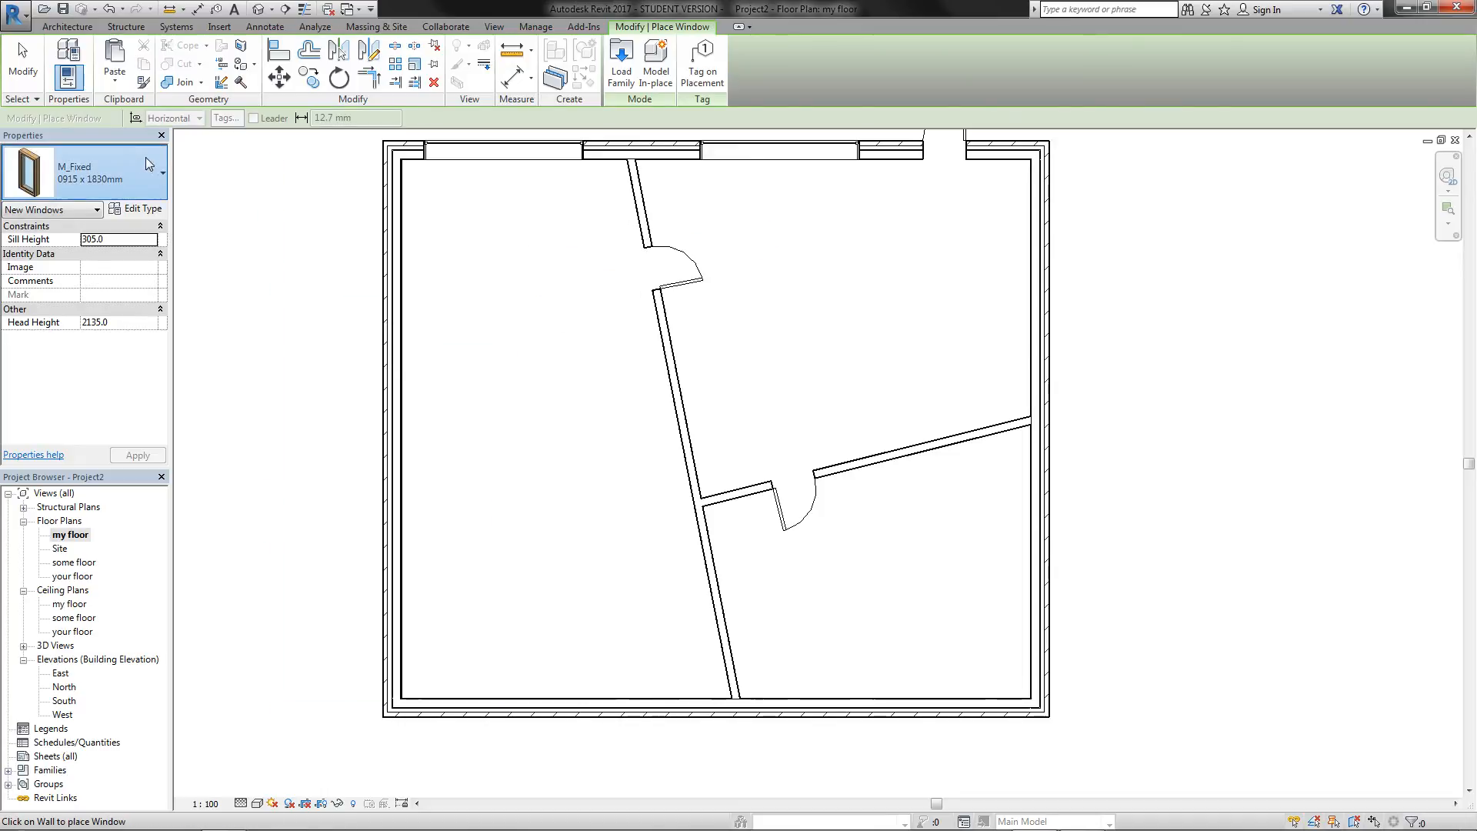
{"action": "left_click", "coordinate": [150, 185]}
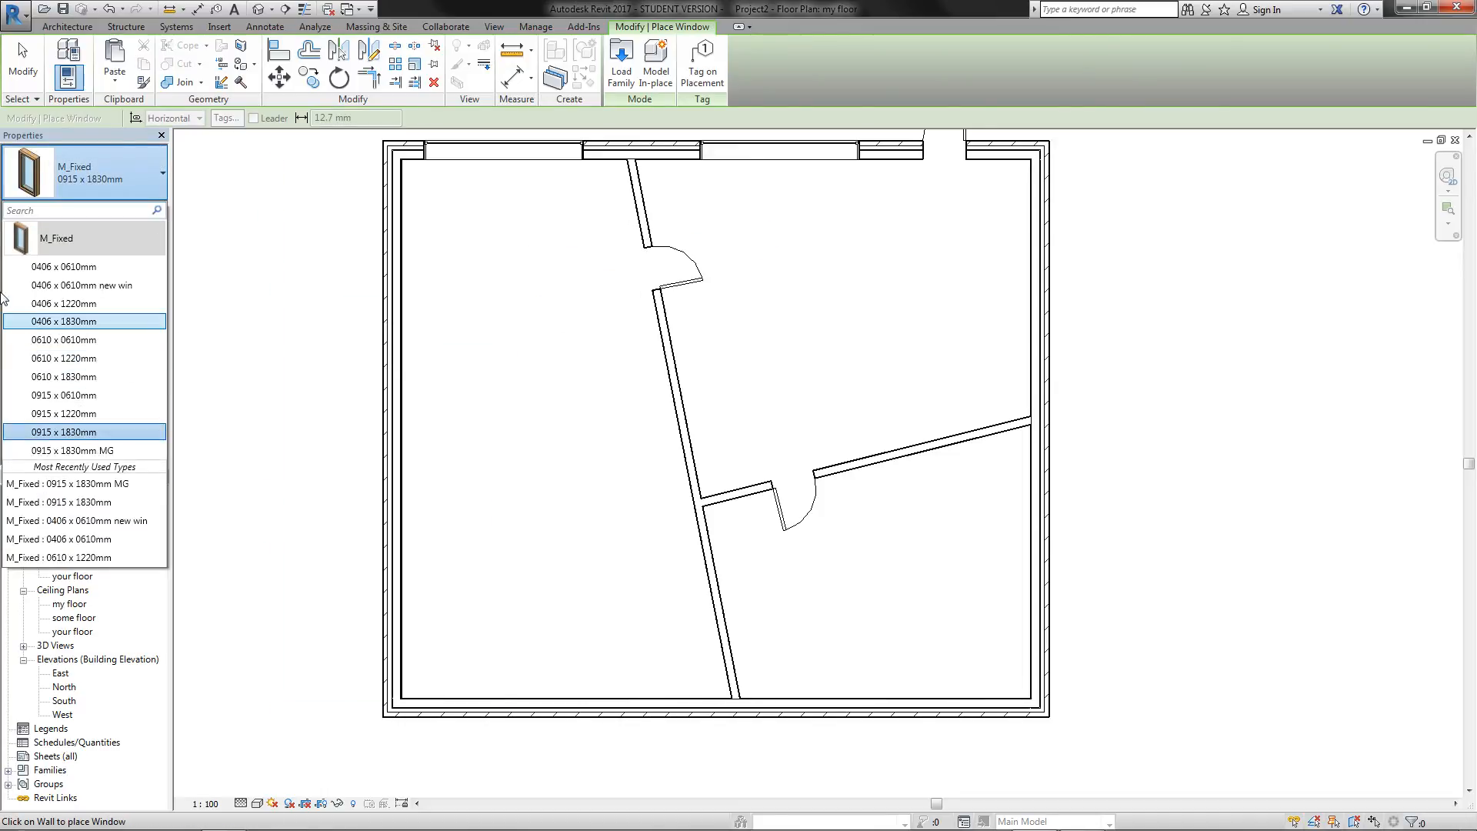
{"action": "left_click", "coordinate": [91, 454]}
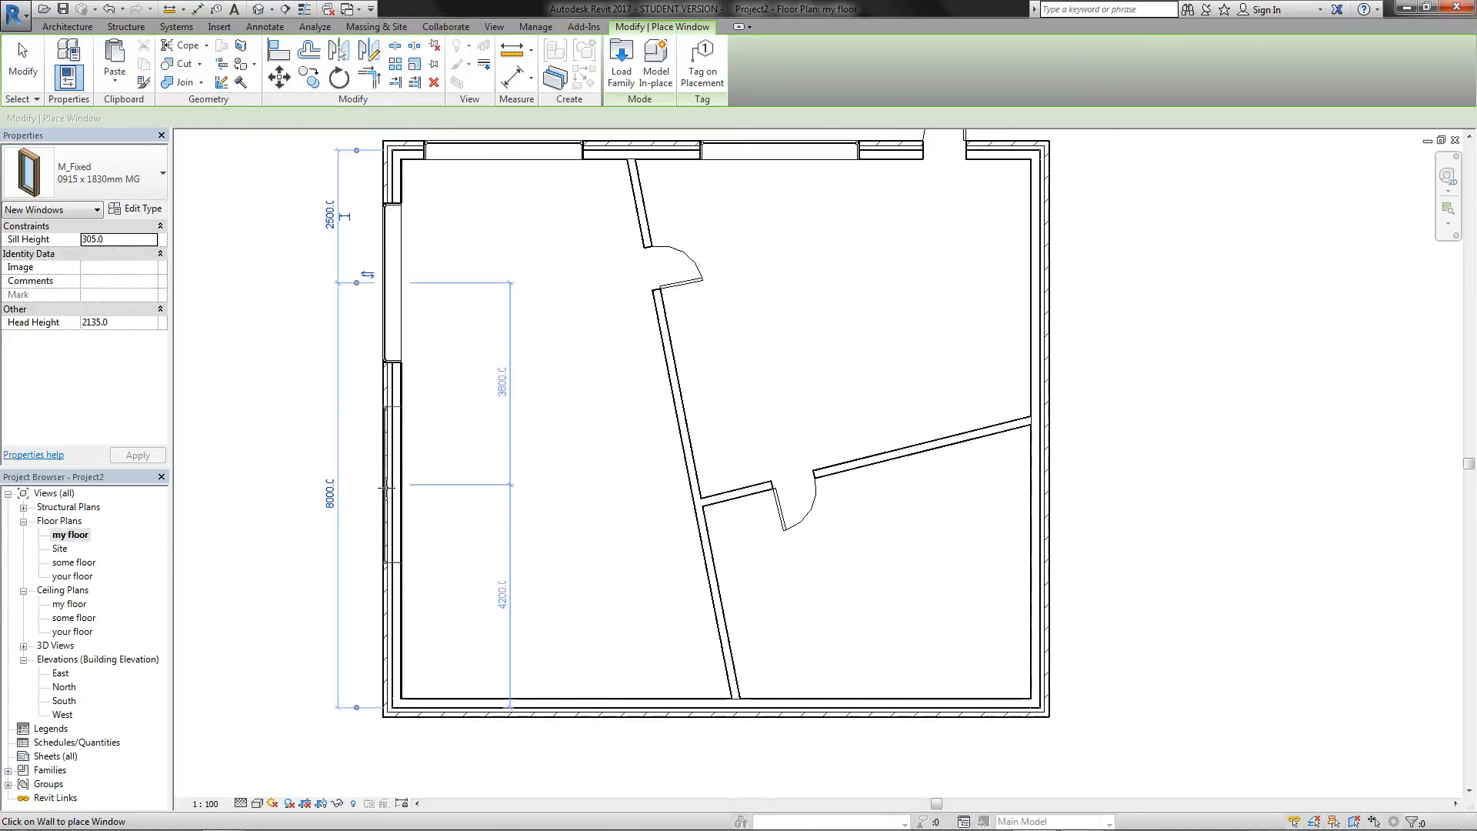
{"action": "left_click", "coordinate": [389, 491]}
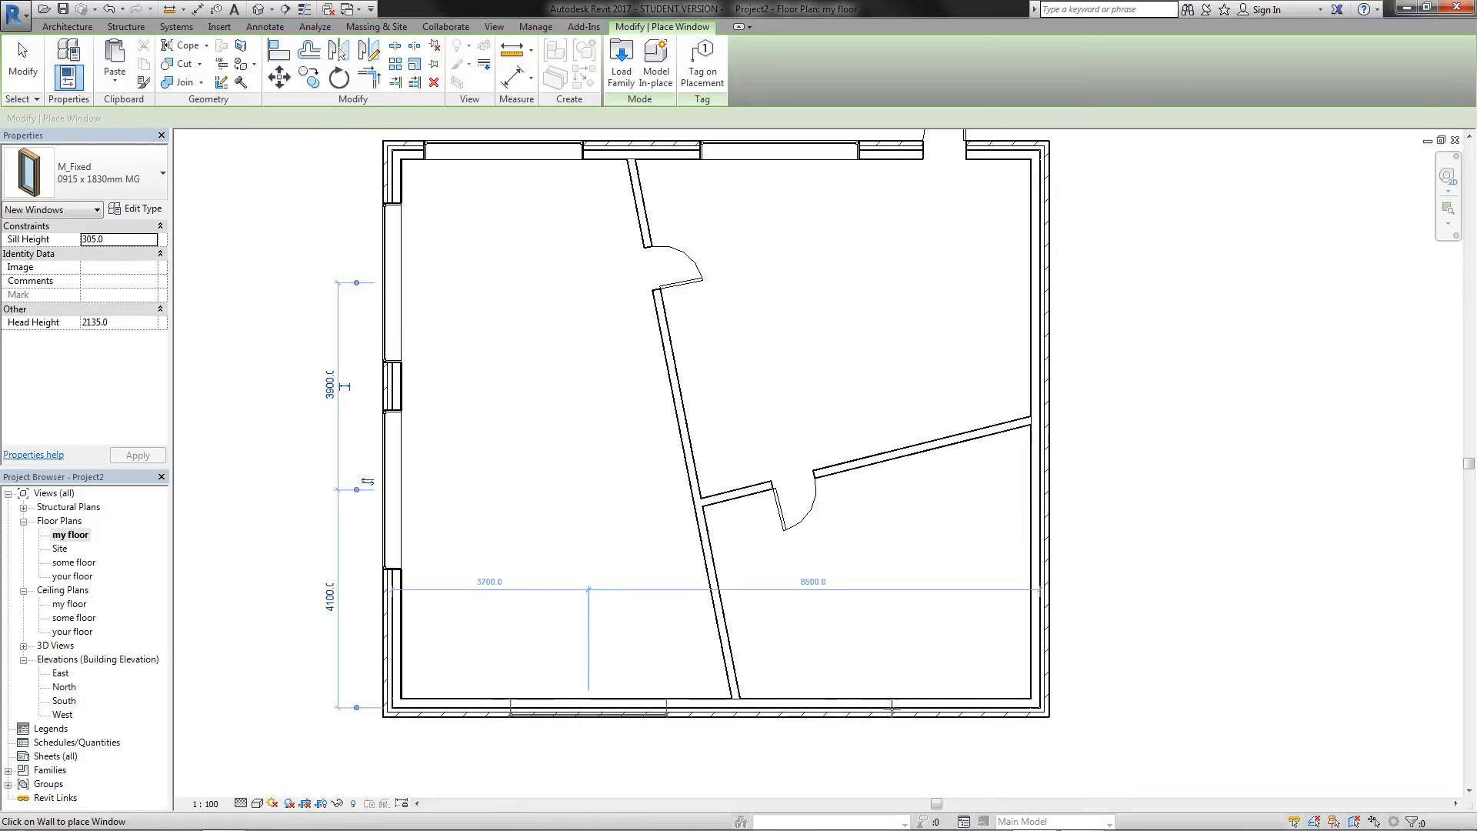
Step: Place two M_Fixed 0915 x 1830mm MG windows in the lower exterior wall and two in the right exterior wall
{"action": "left_click", "coordinate": [589, 712]}
{"action": "left_click", "coordinate": [907, 708]}
{"action": "left_click", "coordinate": [1042, 534]}
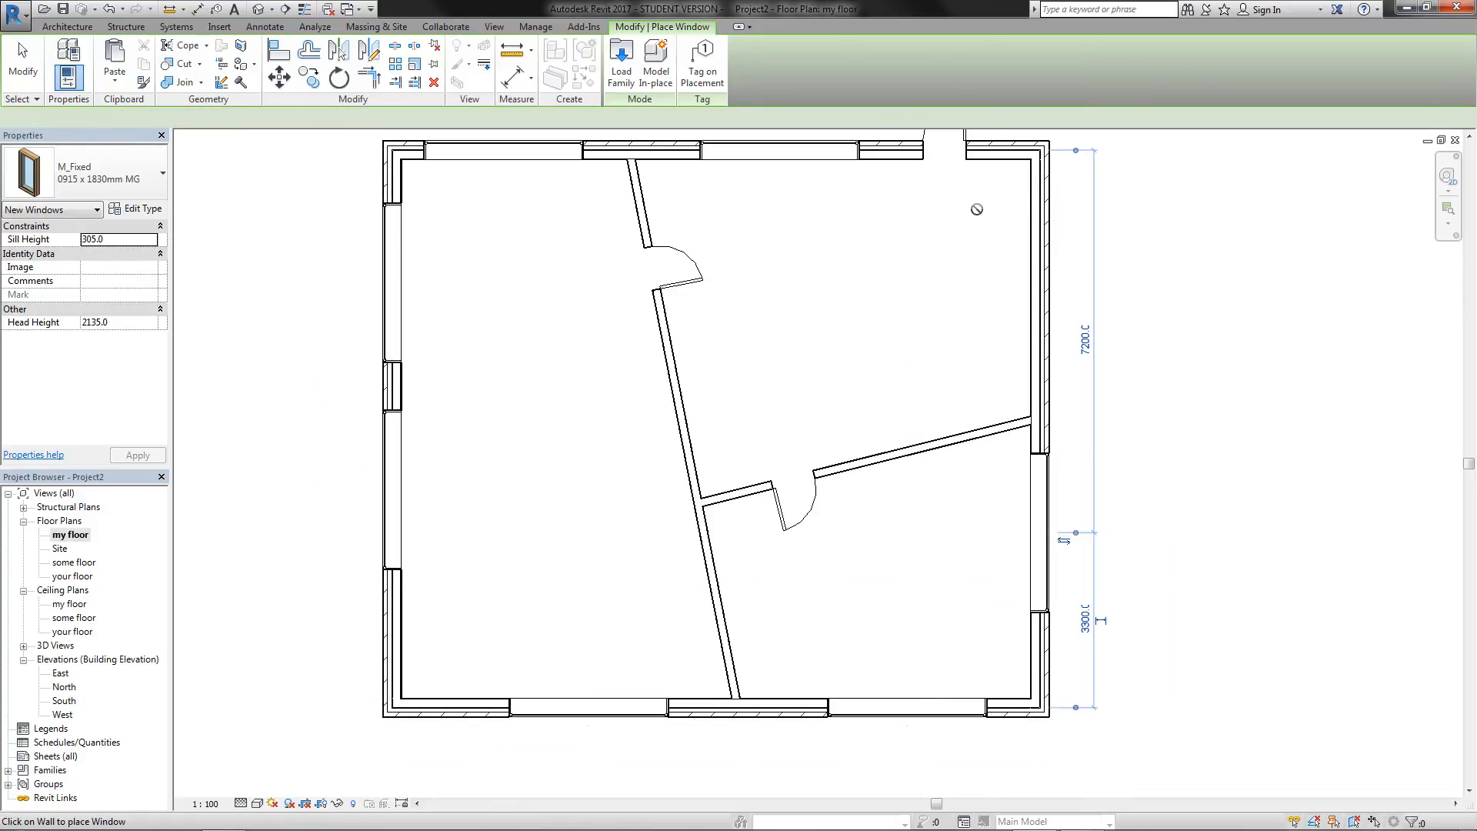
{"action": "left_click", "coordinate": [1043, 261]}
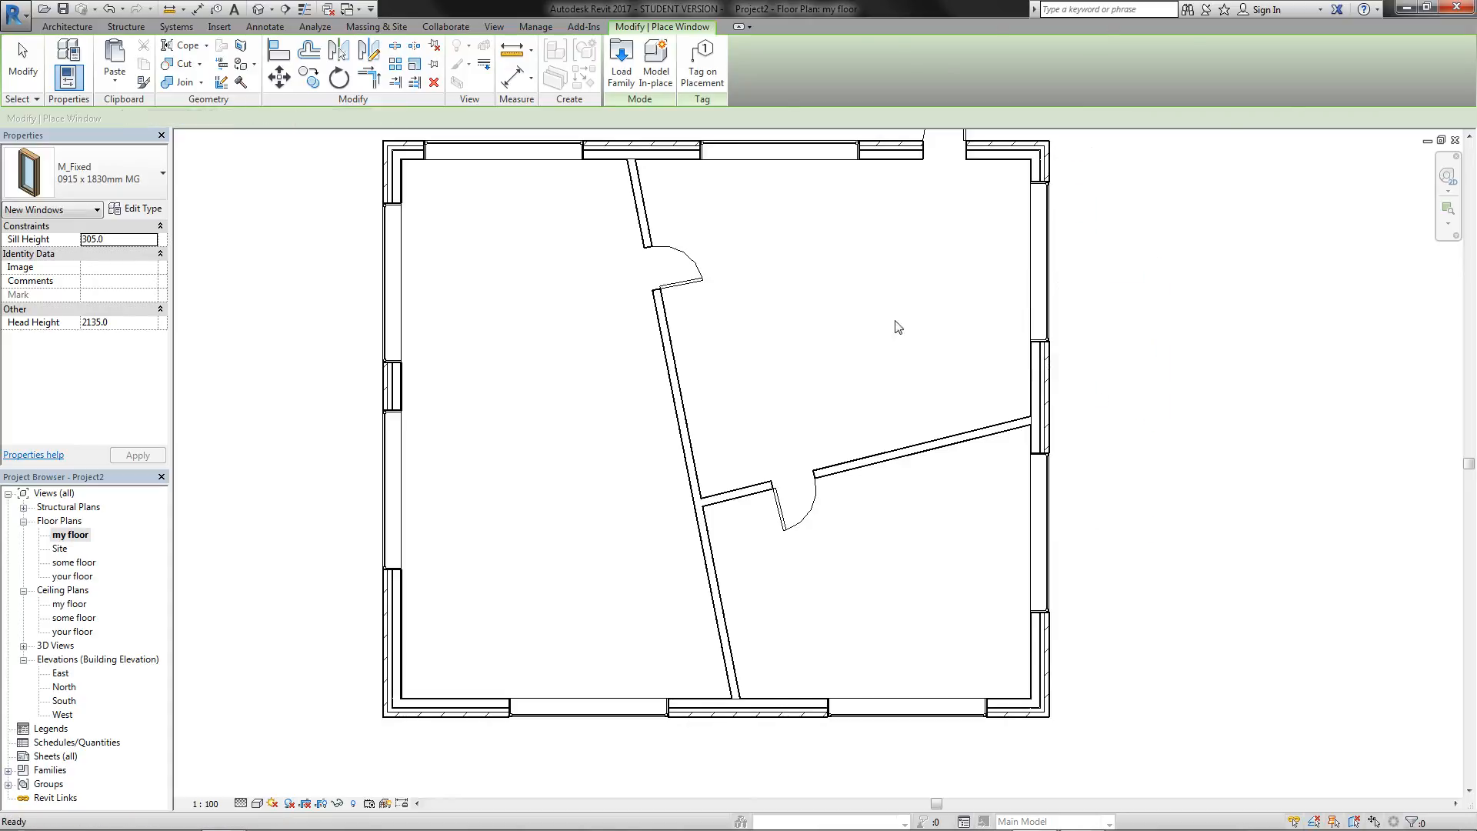
{"action": "left_click", "coordinate": [23, 62]}
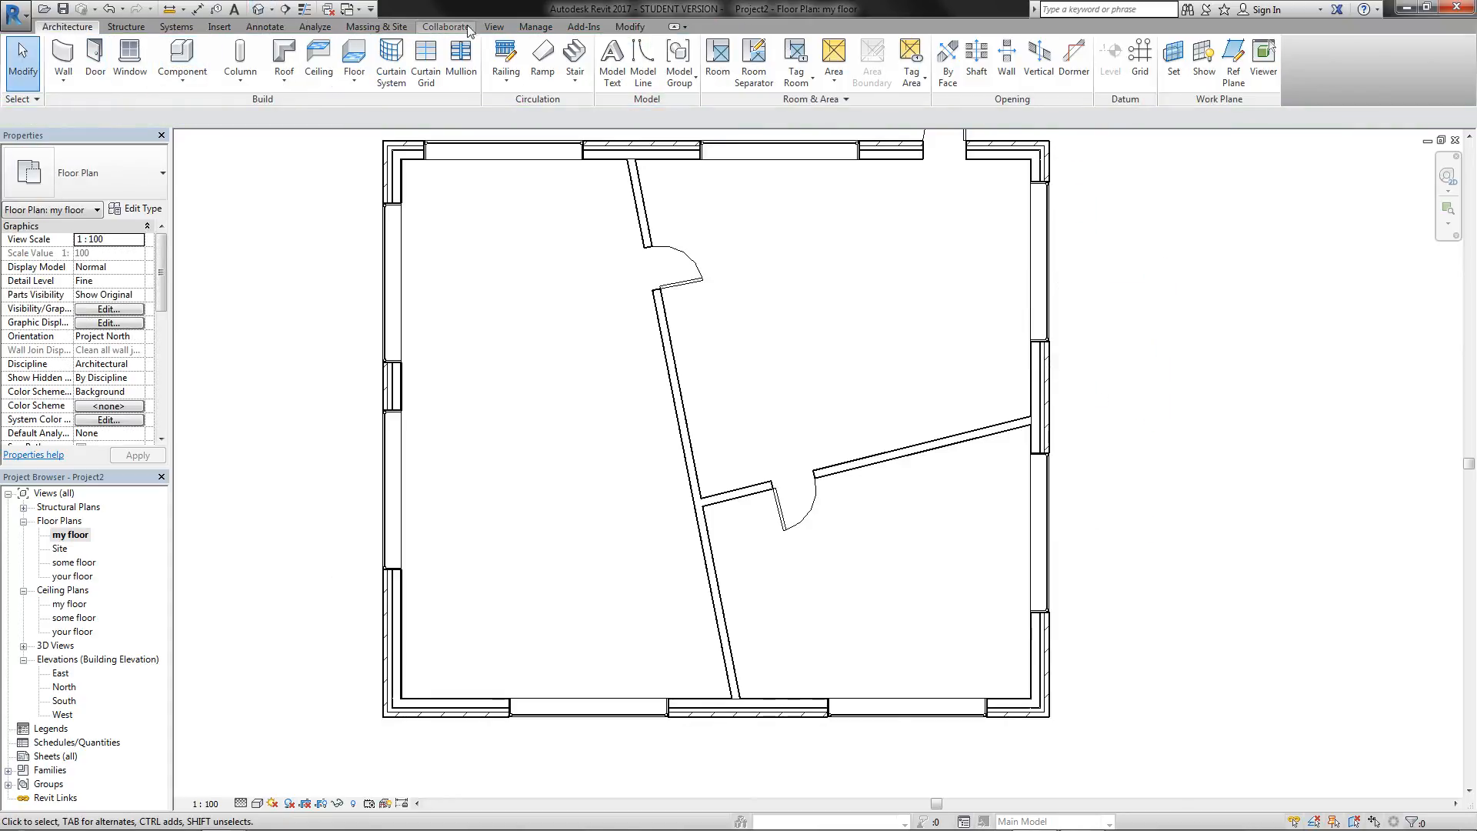
Step: Open the default 3D view and examine the openings and the interior wall heights from several sides
{"action": "left_click", "coordinate": [494, 26]}
{"action": "left_click", "coordinate": [487, 54]}
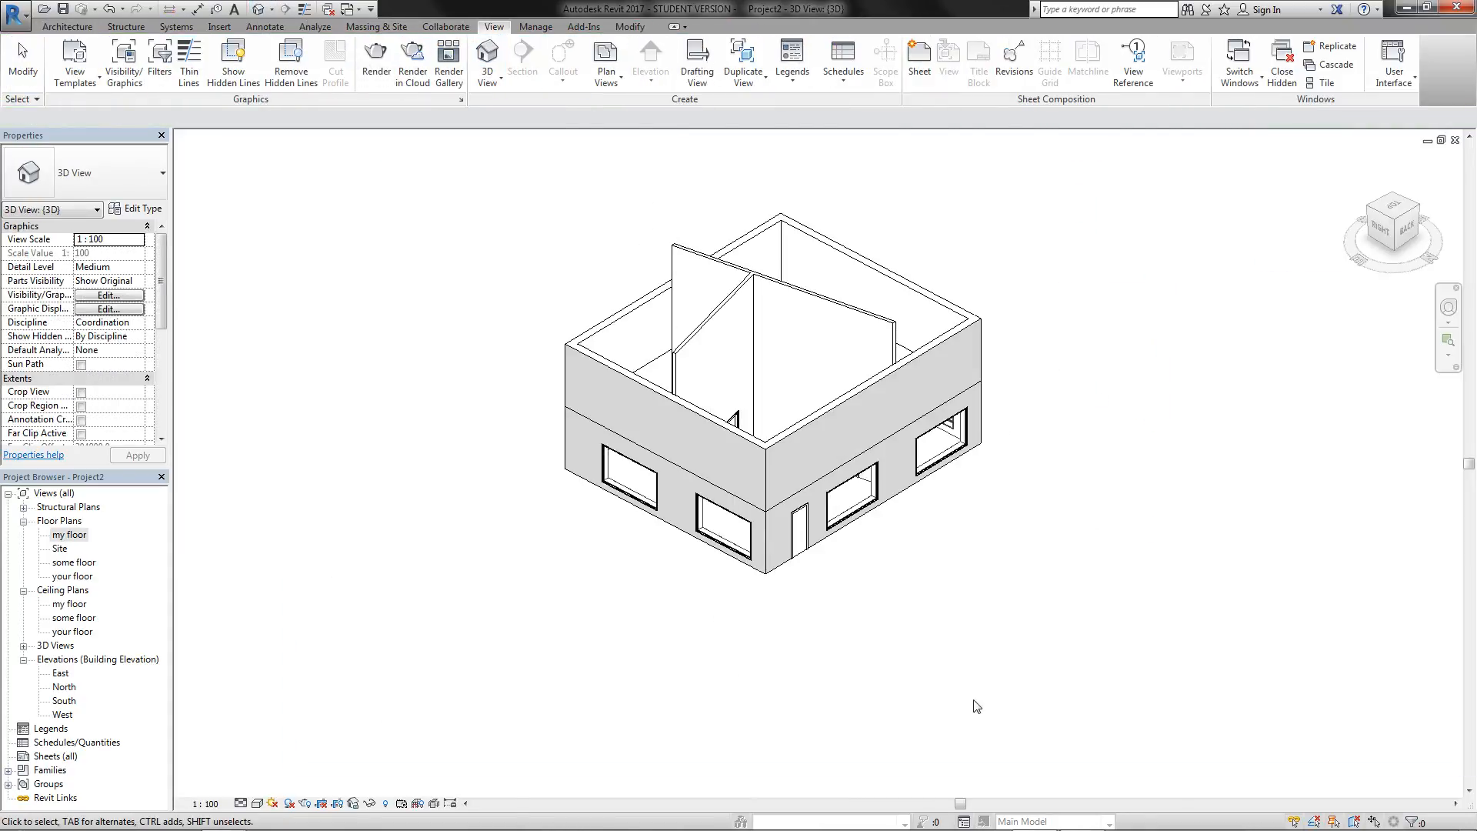
{"action": "middle_click_drag", "start_coordinate": [695, 621], "coordinate": [510, 594], "text": "shift"}
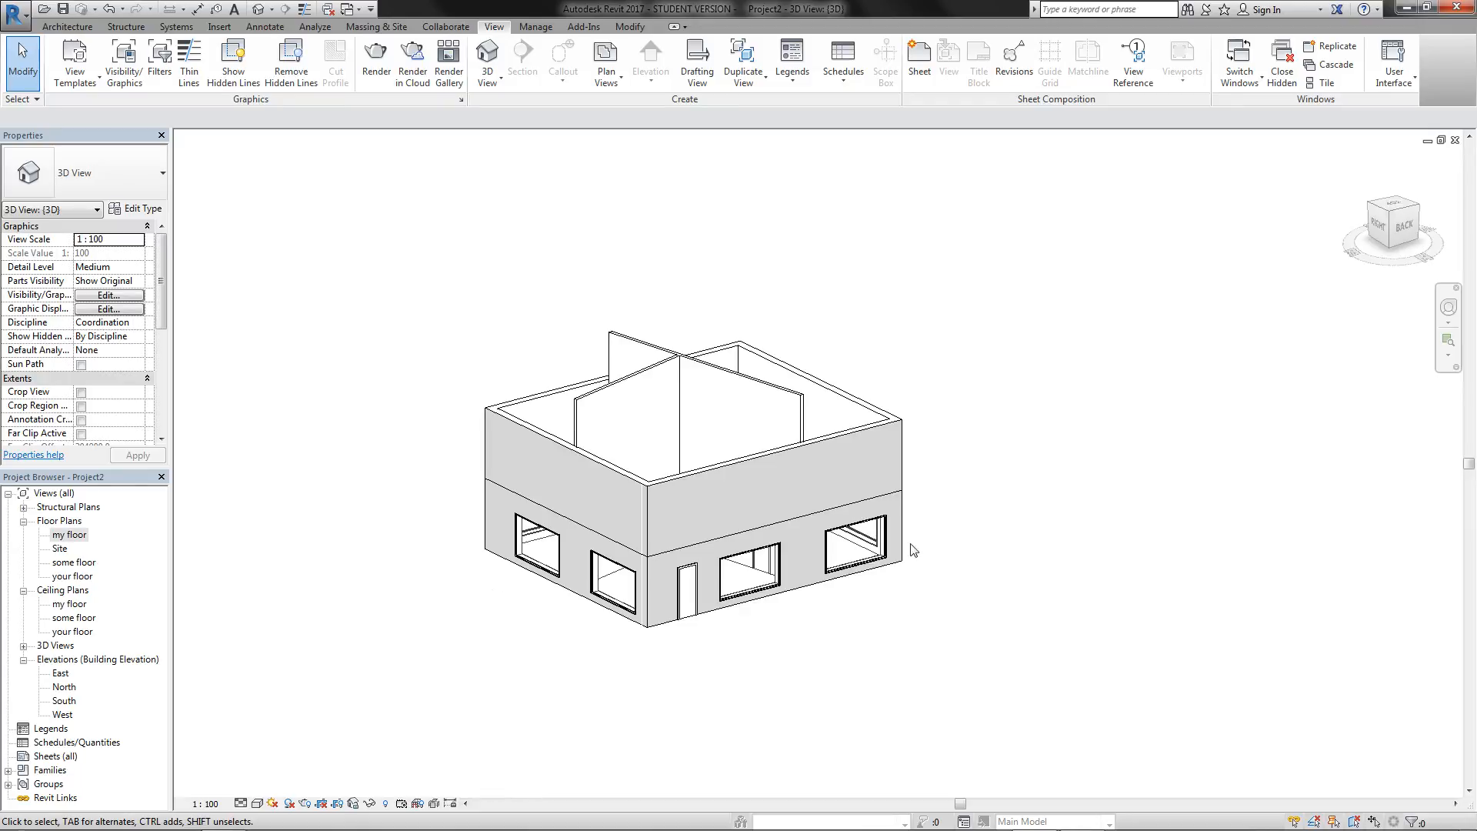
{"action": "middle_click_drag", "start_coordinate": [589, 495], "coordinate": [762, 368], "text": "shift"}
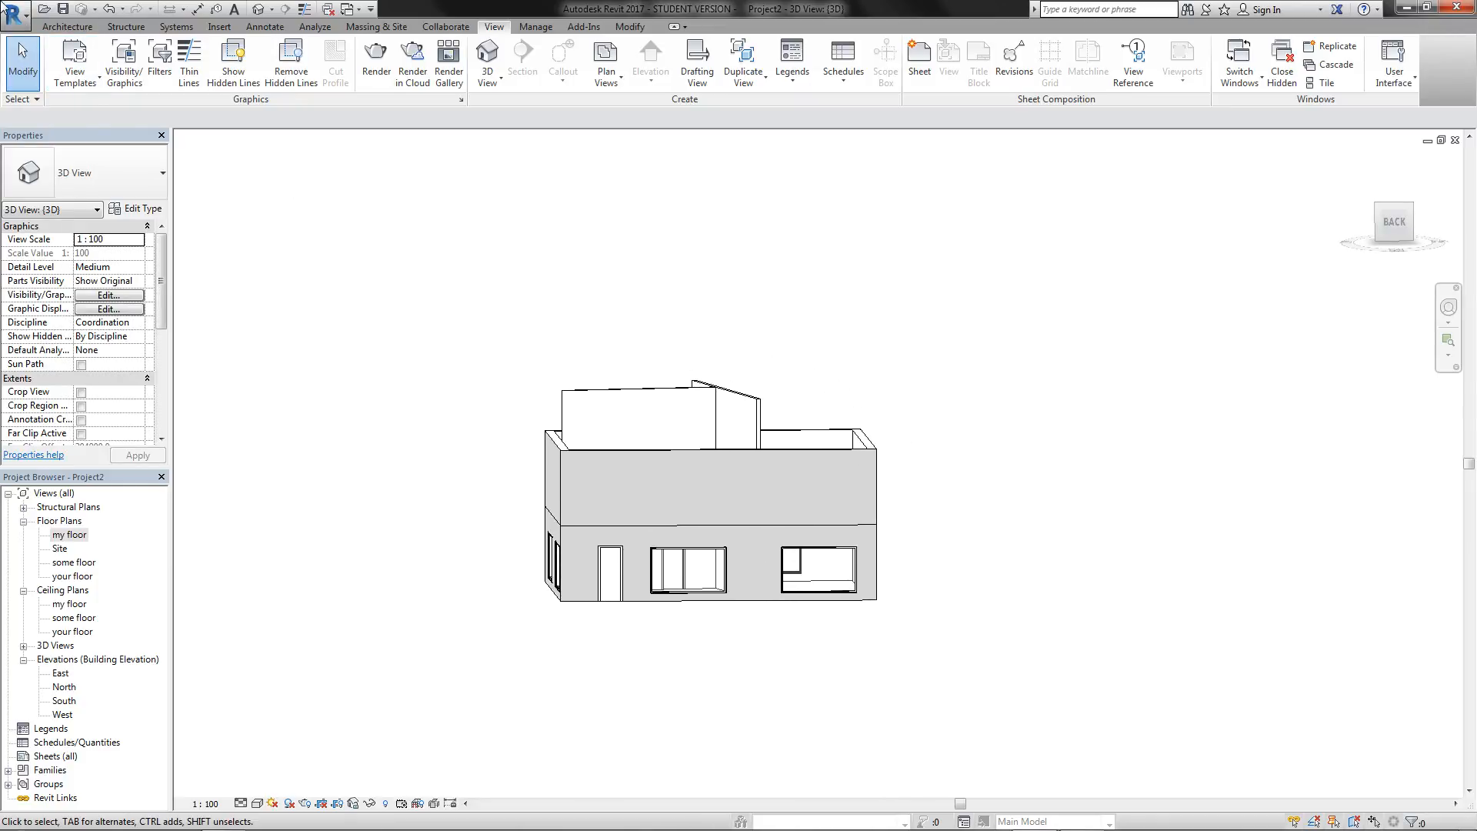
{"action": "left_click", "coordinate": [66, 26]}
{"action": "left_click", "coordinate": [62, 54]}
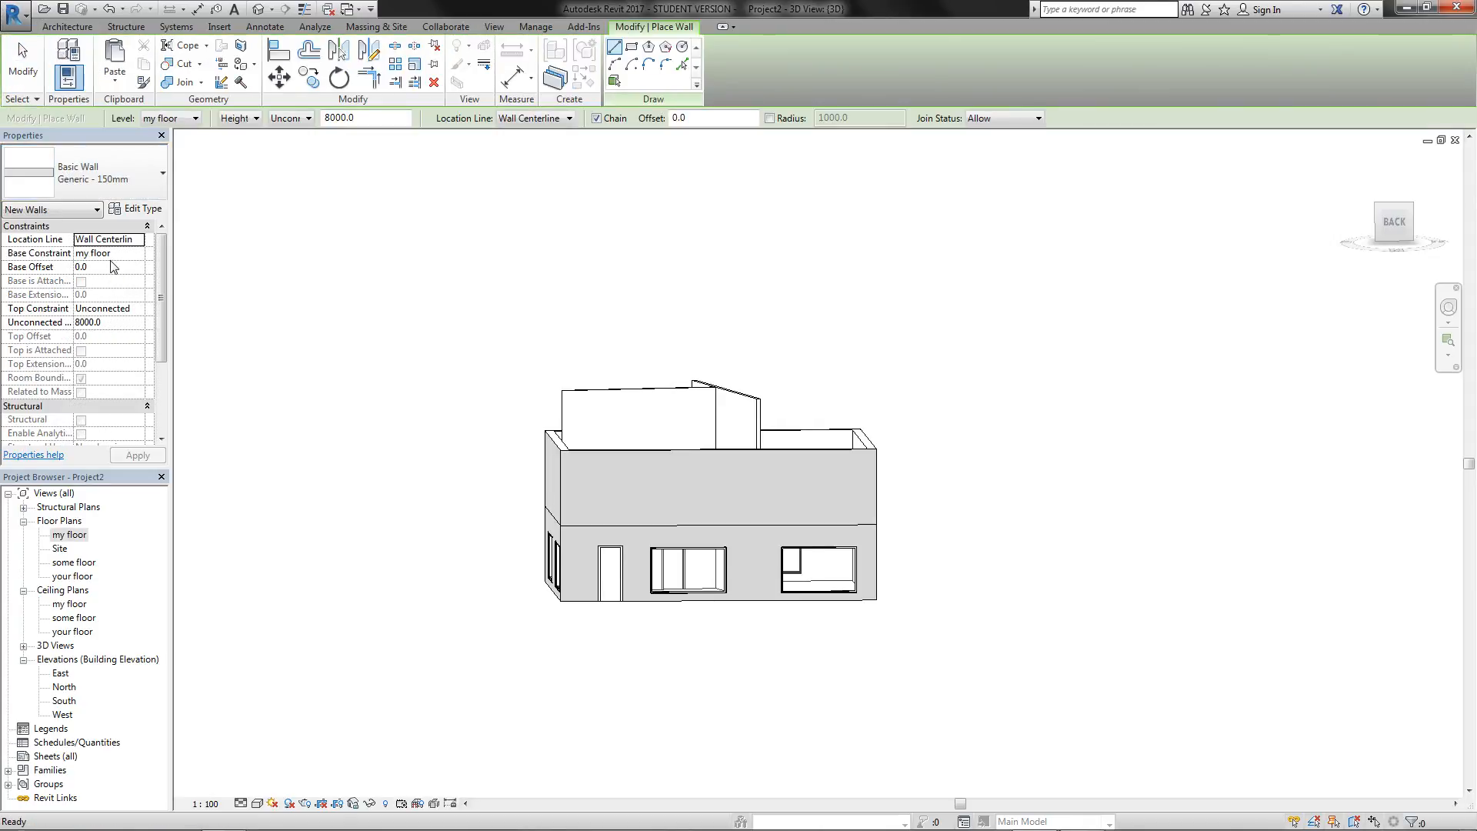
{"action": "left_click", "coordinate": [114, 254]}
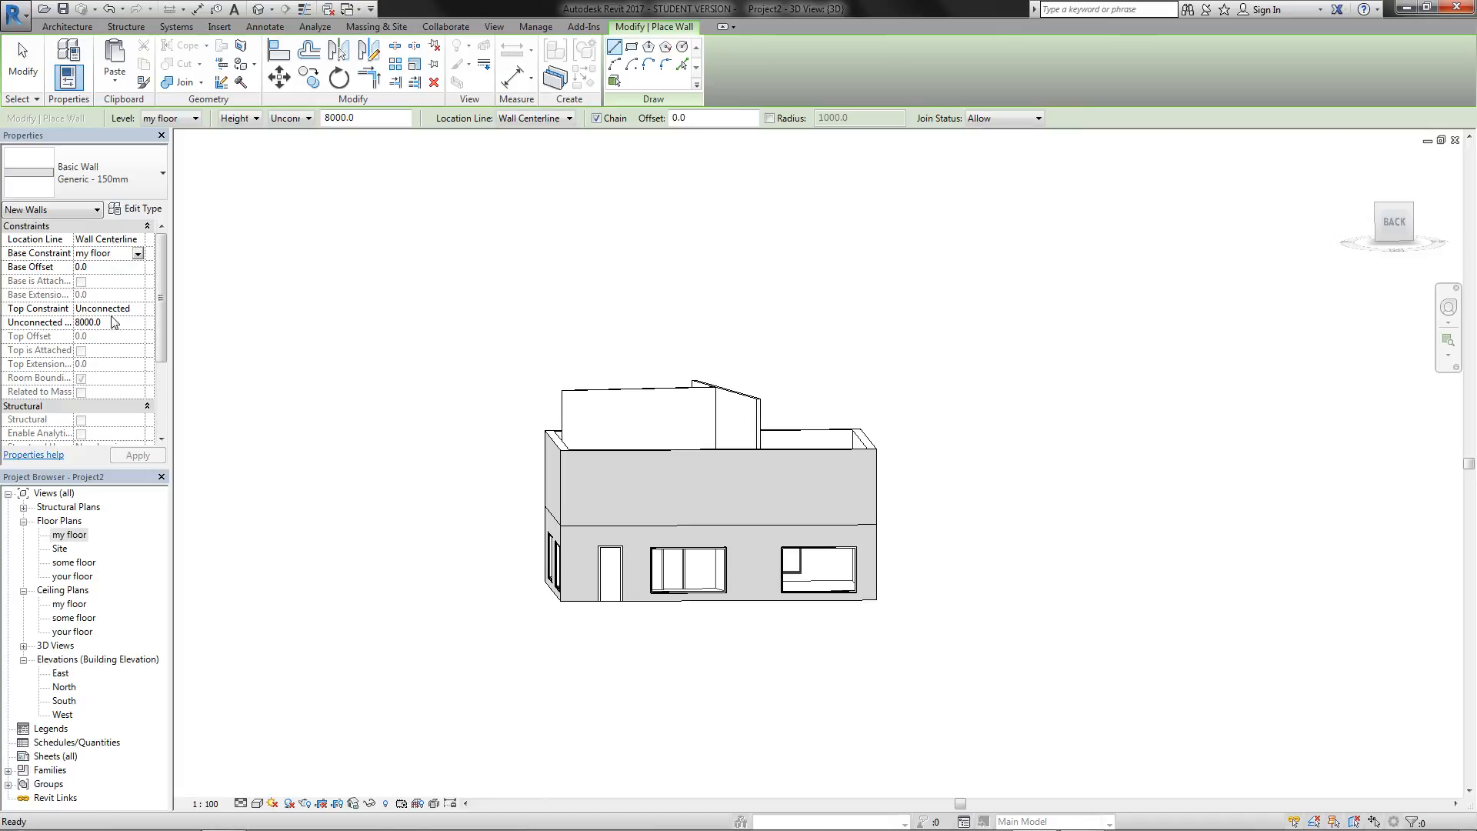
{"action": "left_click", "coordinate": [137, 309]}
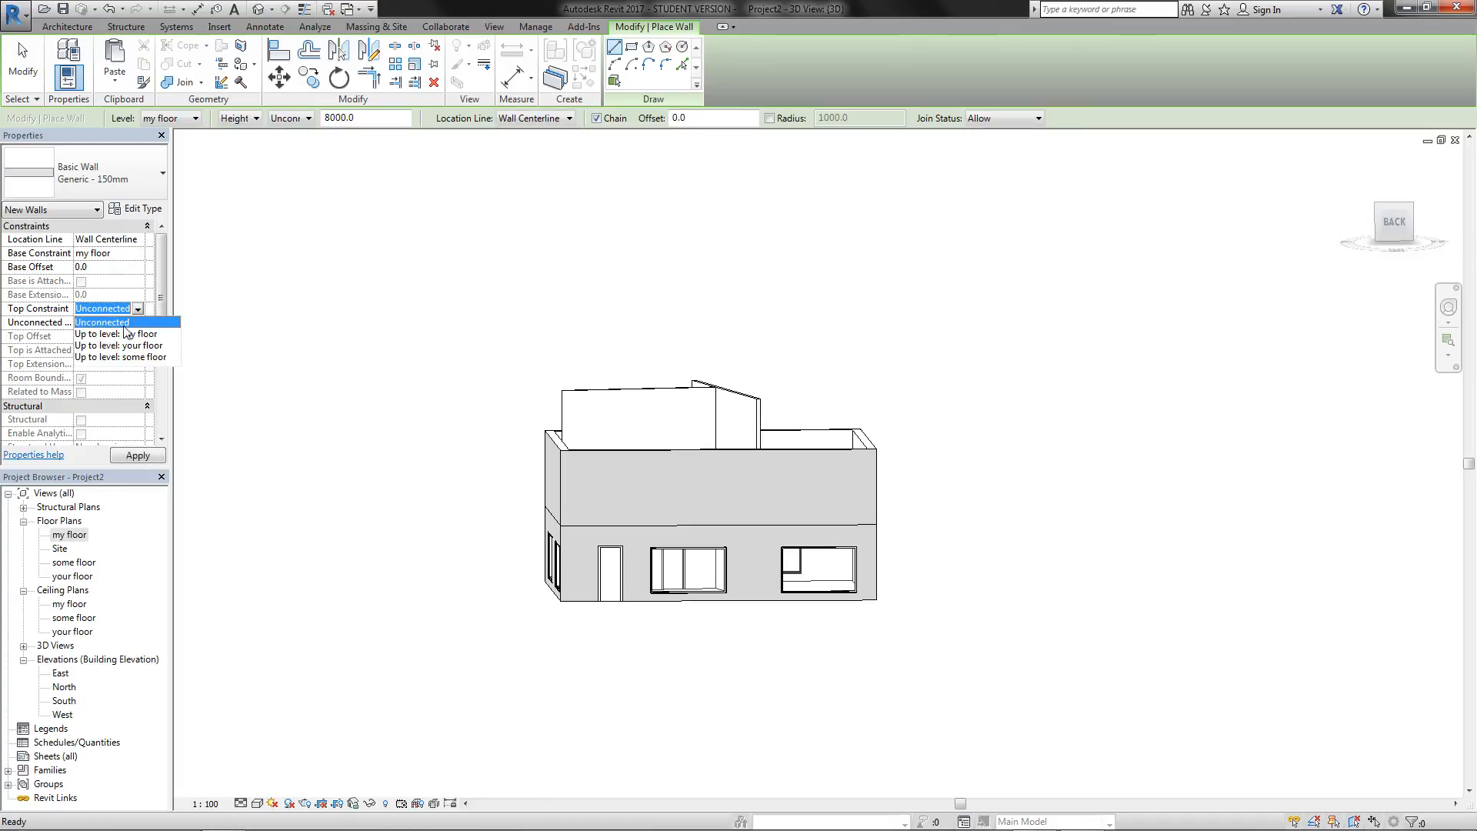
{"action": "left_click", "coordinate": [136, 313]}
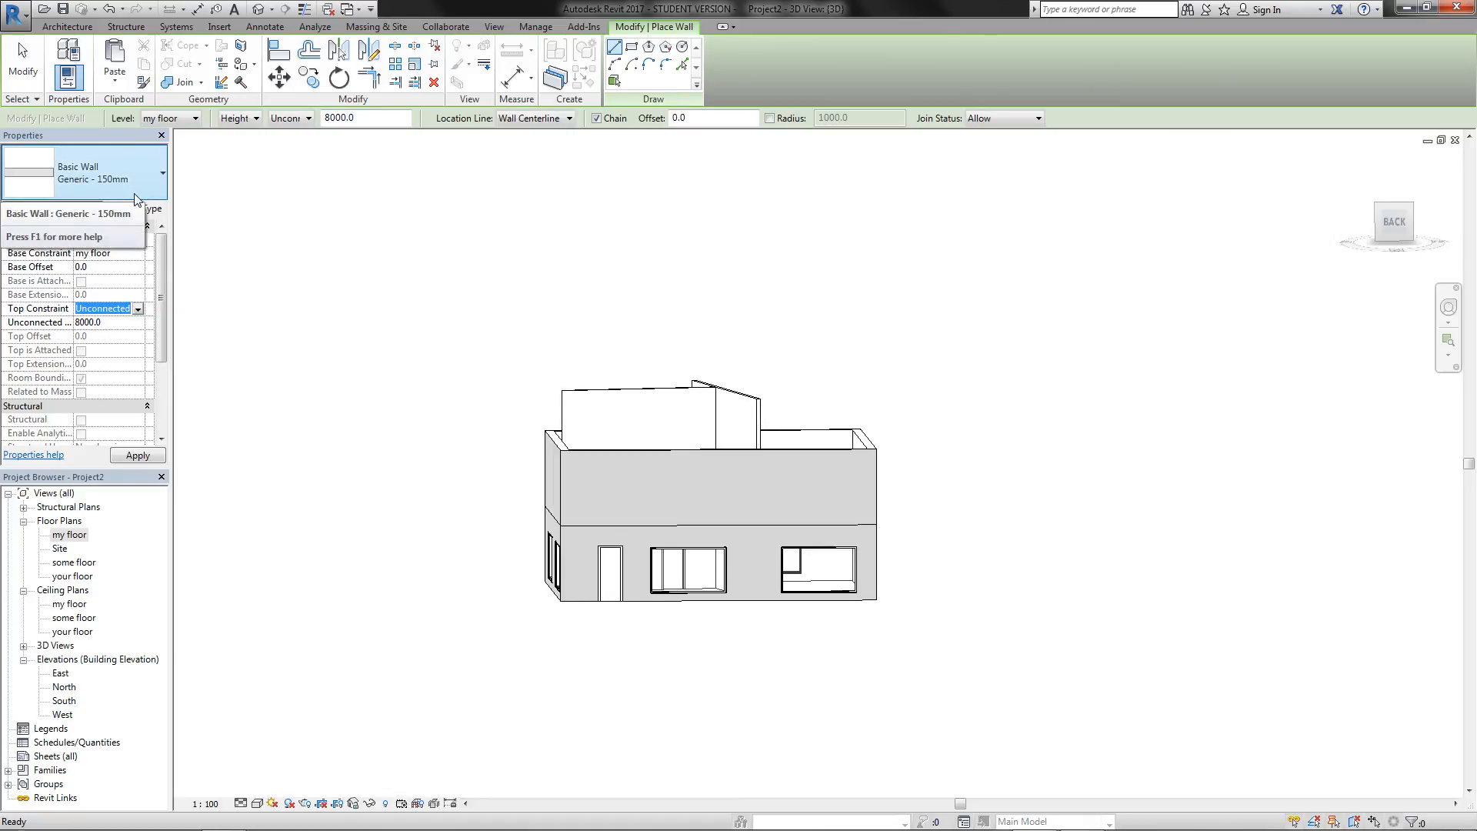
{"action": "key", "text": "Escape"}
{"action": "key", "text": "Escape"}
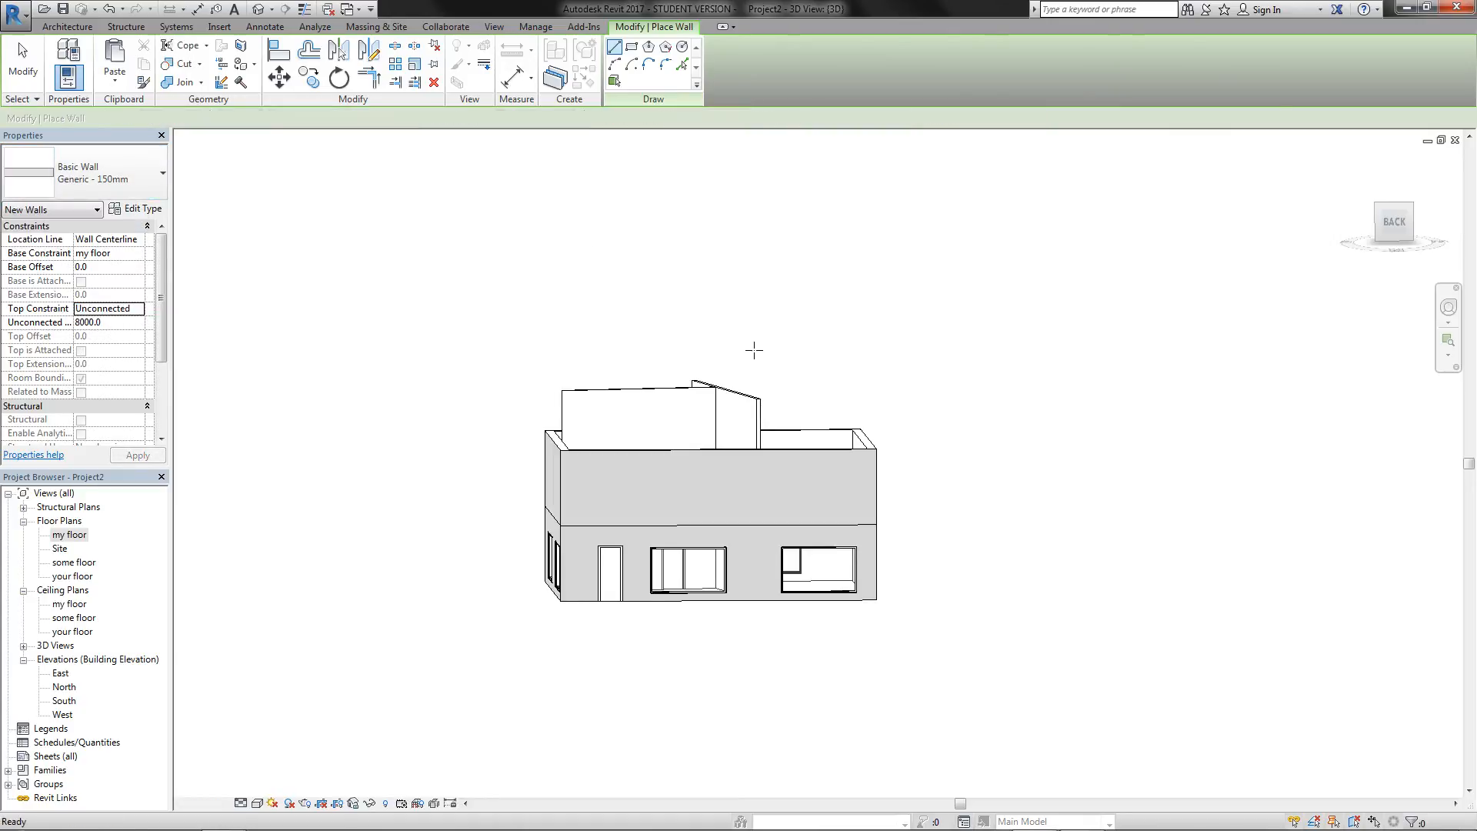
Step: Set the top constraint of the two interior Generic - 150mm walls to Up to level: your floor
{"action": "left_click", "coordinate": [703, 389]}
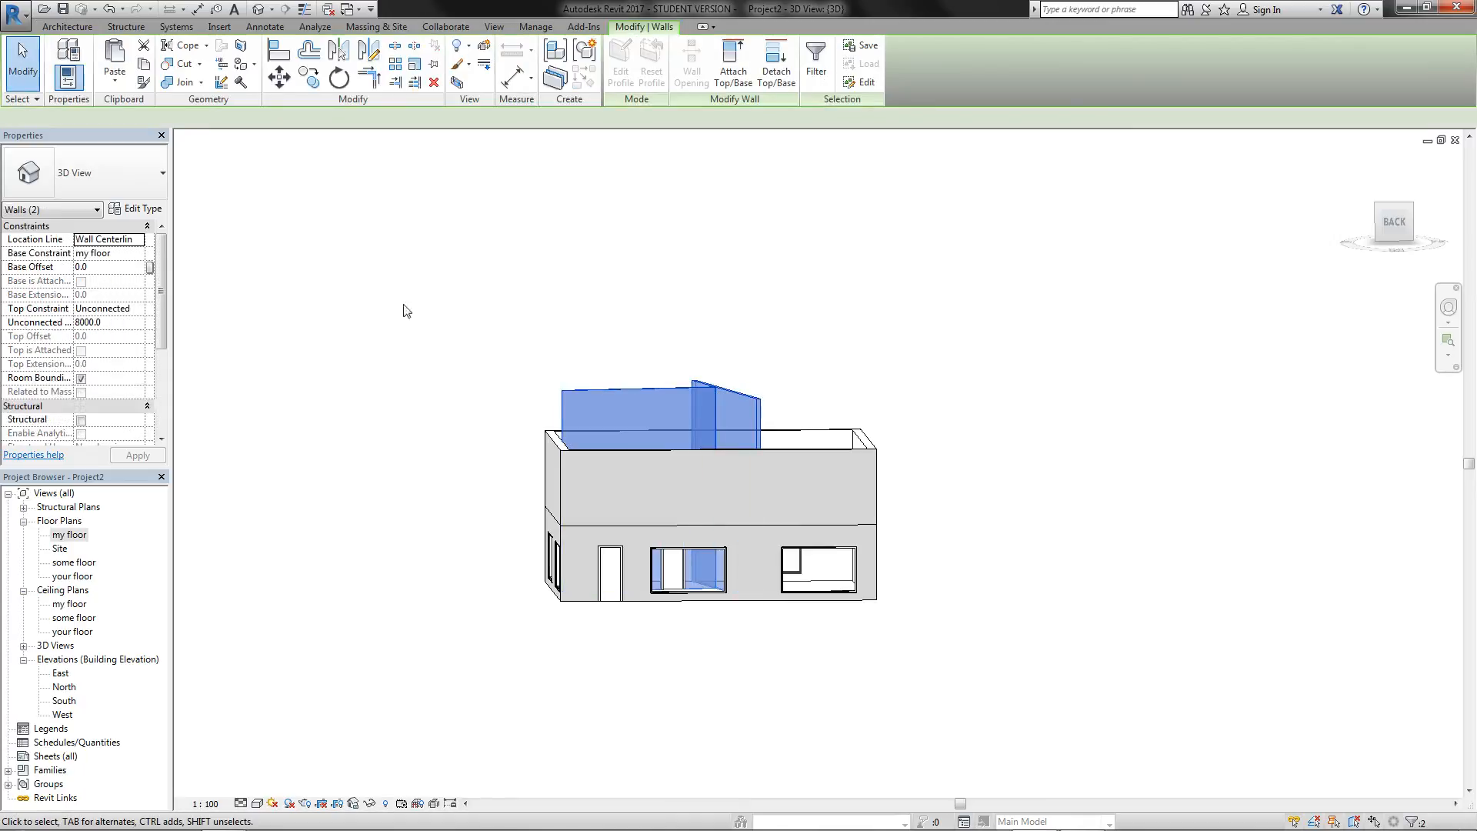
{"action": "left_click", "coordinate": [138, 308]}
{"action": "left_click", "coordinate": [143, 346]}
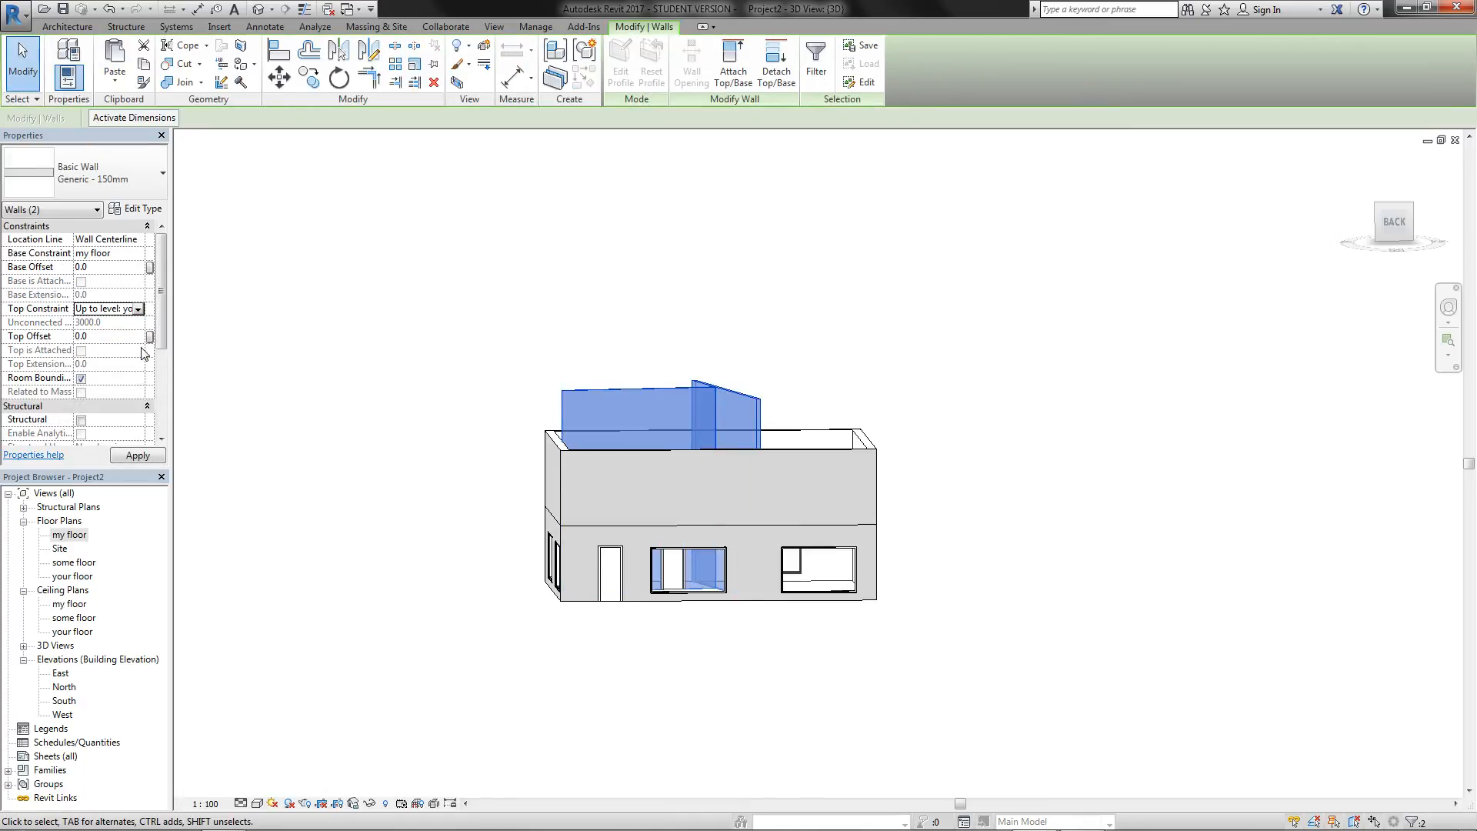
{"action": "left_click", "coordinate": [398, 334]}
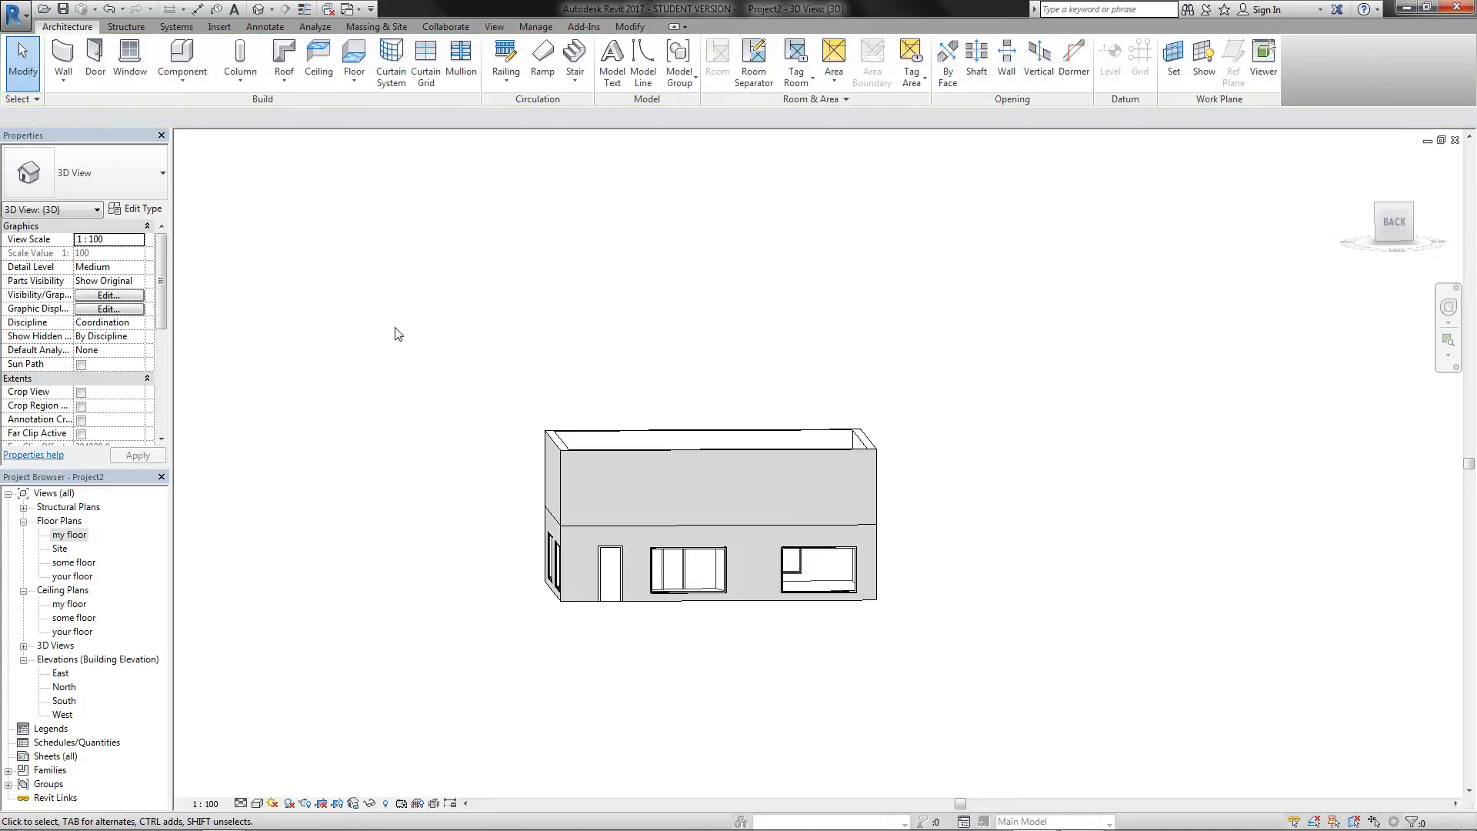
Step: Delete all the exterior walls of the upper storey, keeping only the lower storey with its doors and windows
{"action": "middle_click_drag", "start_coordinate": [409, 348], "coordinate": [771, 467], "text": "shift"}
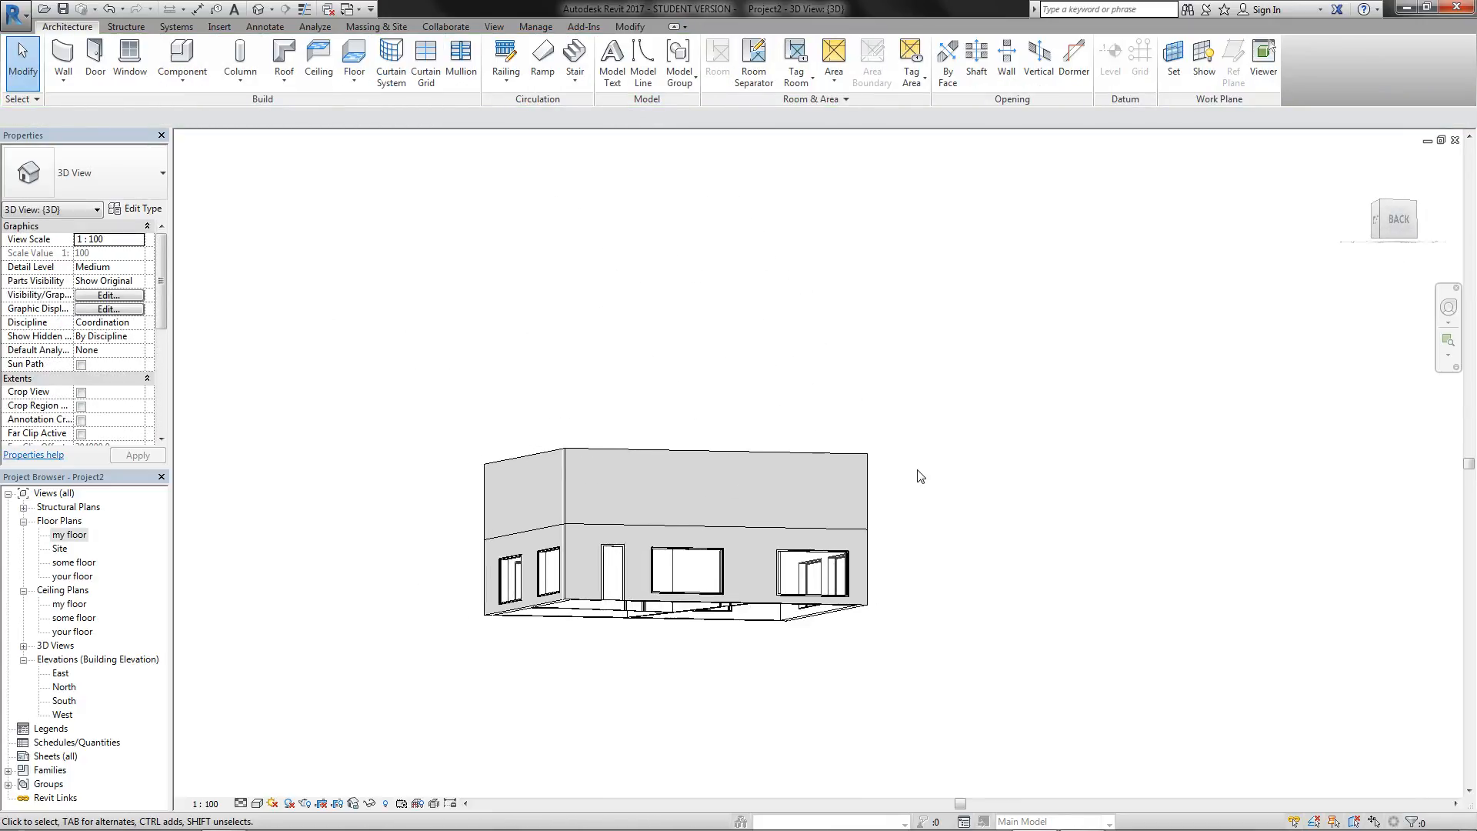
{"action": "left_click_drag", "start_coordinate": [917, 471], "coordinate": [326, 481]}
{"action": "key", "text": "Delete"}
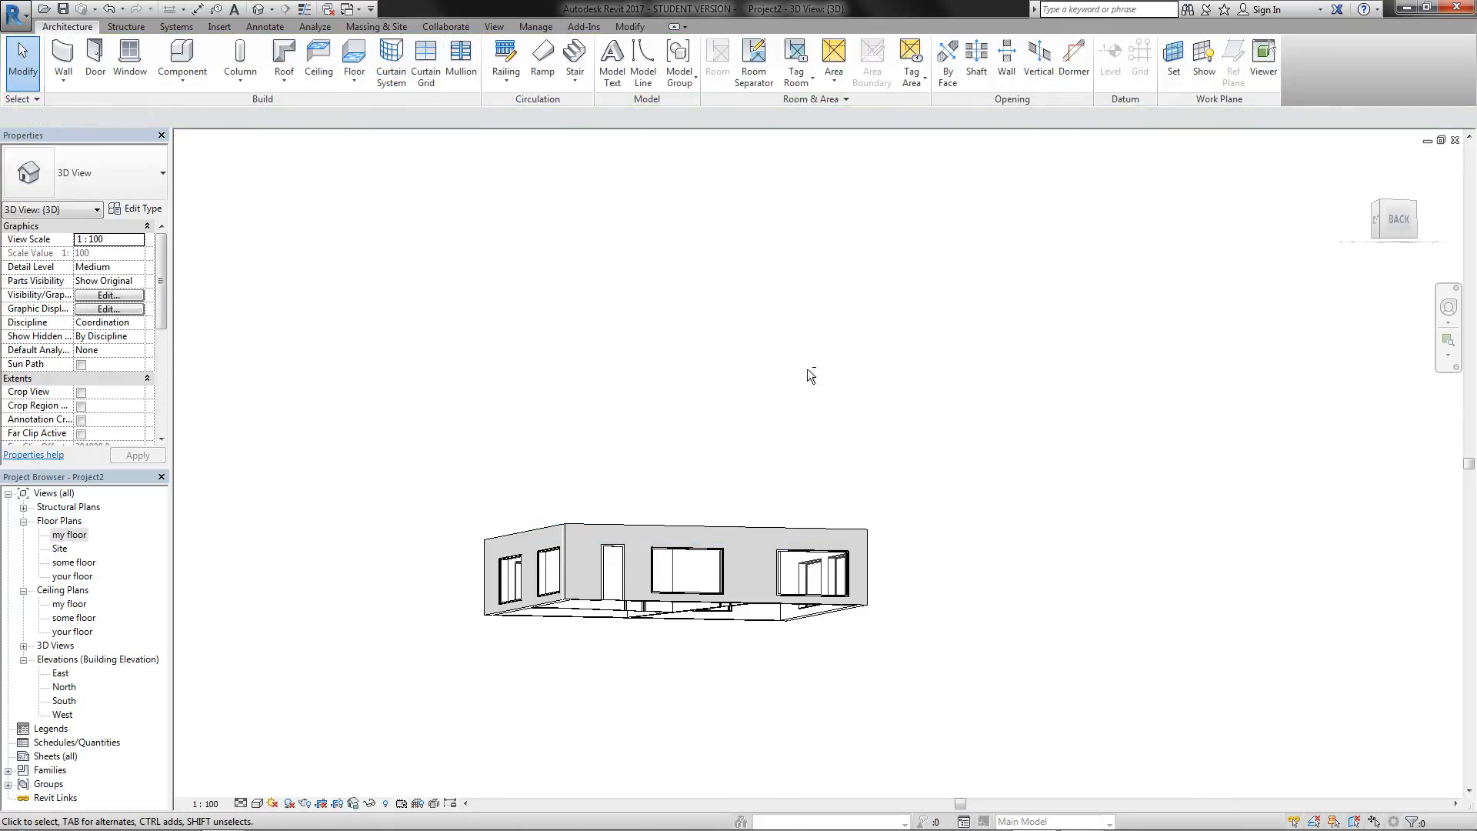
{"action": "middle_click_drag", "start_coordinate": [807, 370], "coordinate": [872, 642], "text": "shift"}
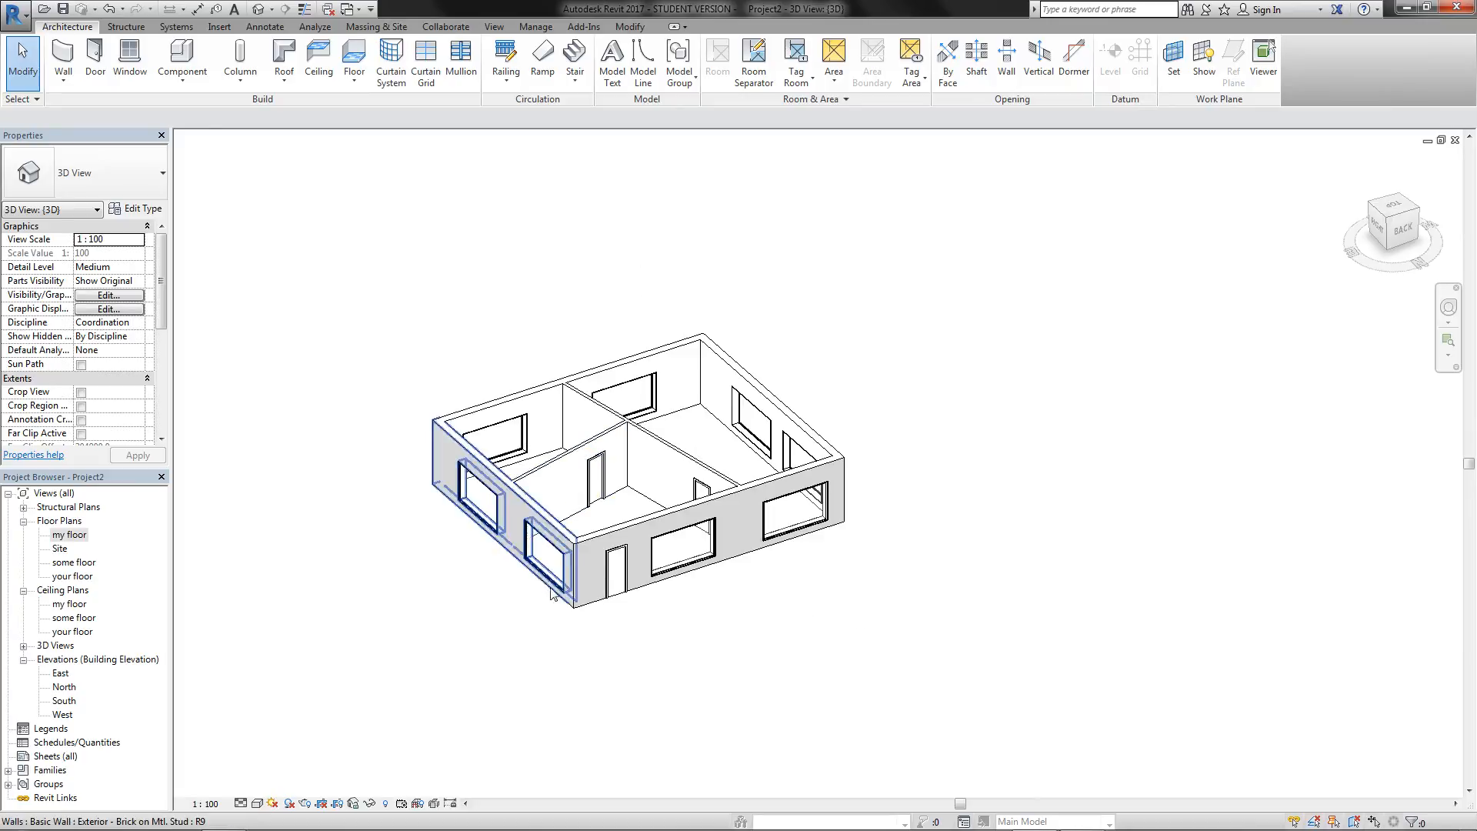
Step: Nudge the window farthest from the door to about 2225 mm from the wall corner and raise its sill height to 385 mm
{"action": "scroll", "coordinate": [688, 531], "scroll_direction": "up", "scroll_amount": 3}
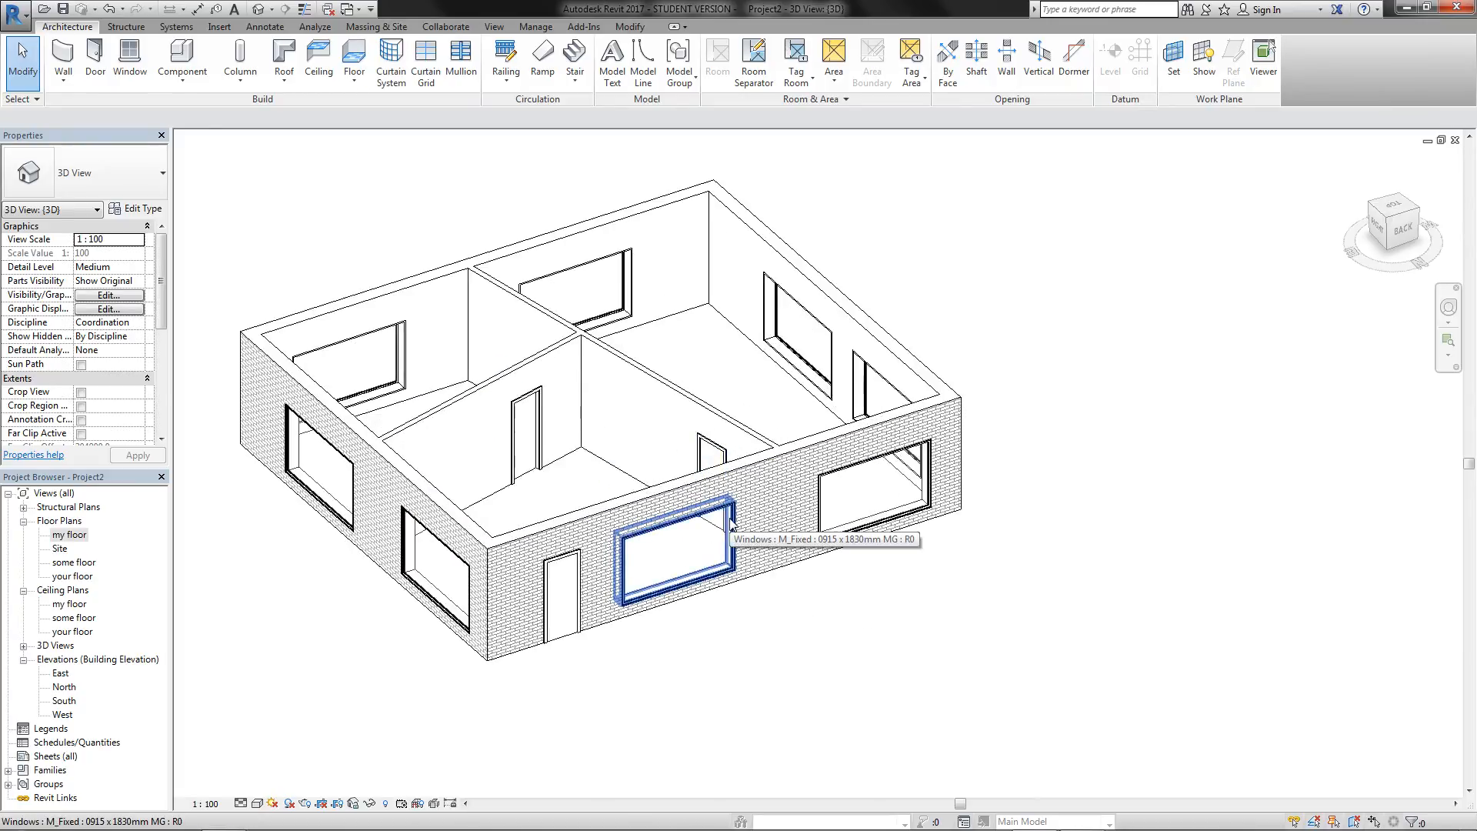
{"action": "left_click", "coordinate": [731, 525]}
{"action": "left_click", "coordinate": [834, 541]}
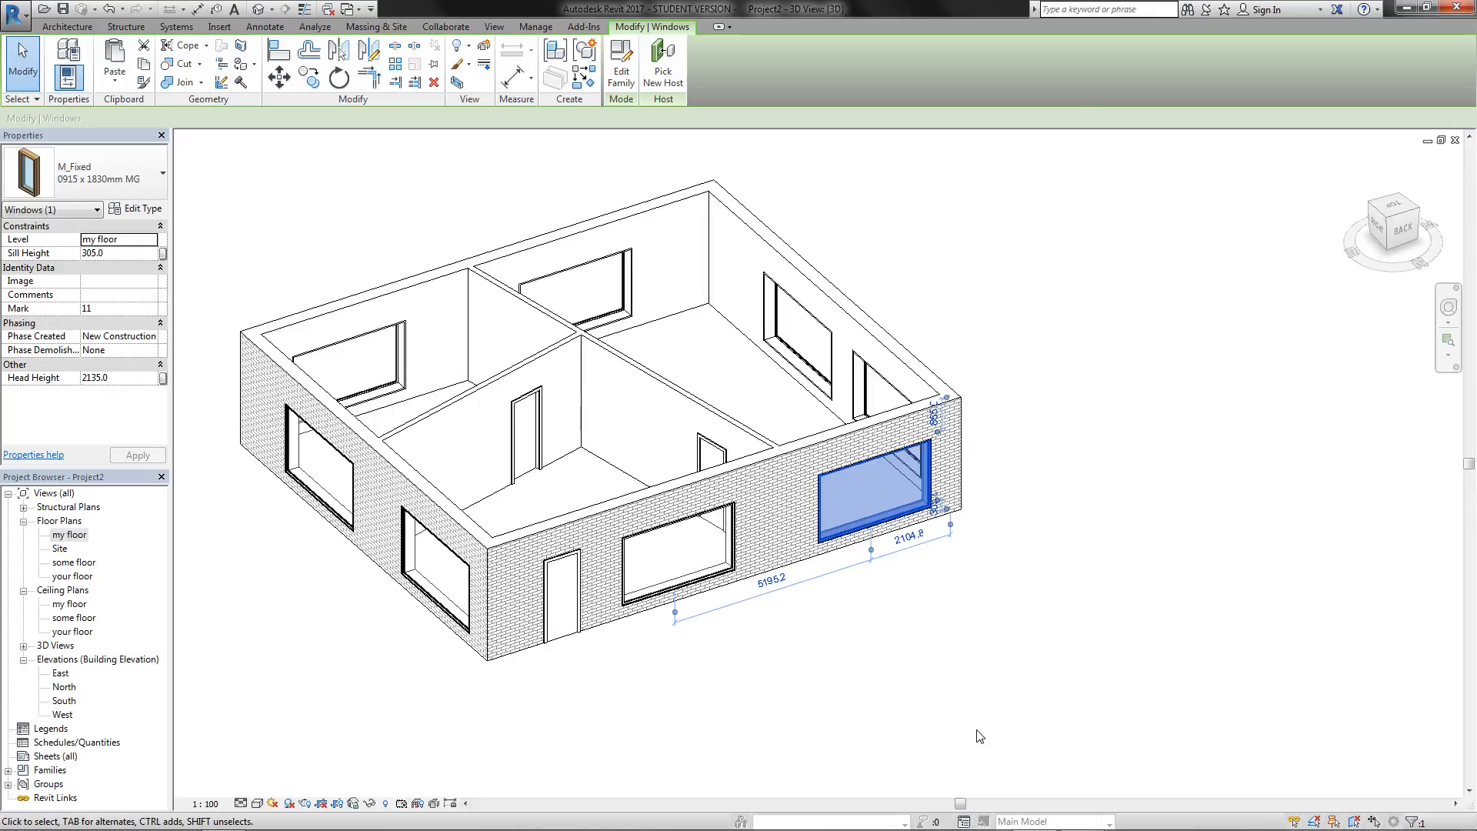
{"action": "key", "text": "Left"}
{"action": "key", "text": "Left"}
{"action": "key", "text": "Left"}
{"action": "key", "text": "Left"}
{"action": "key", "text": "Left"}
{"action": "key", "text": "Left"}
{"action": "key", "text": "Left"}
{"action": "key", "text": "Left"}
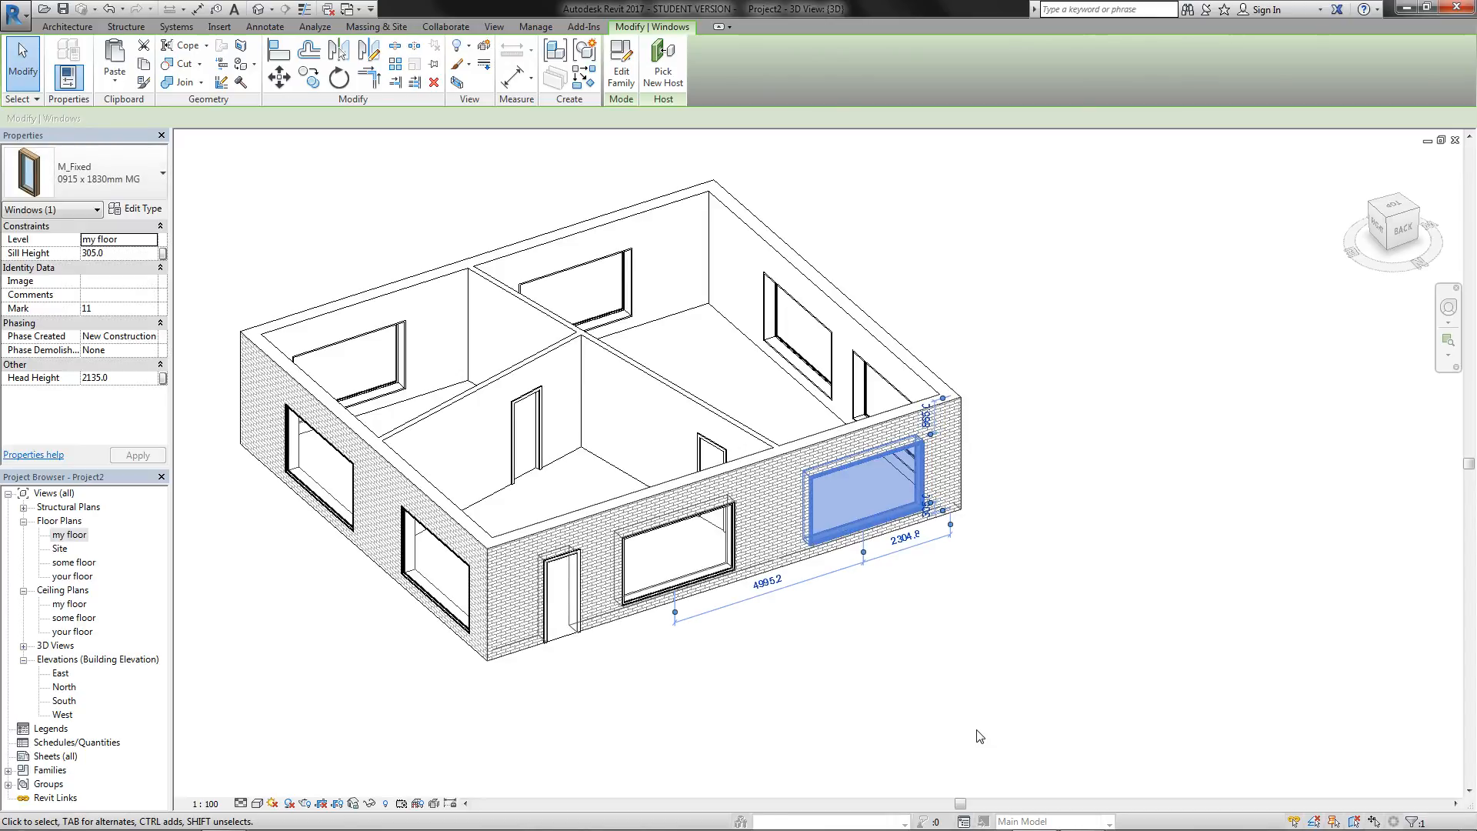
{"action": "key", "text": "Up"}
{"action": "key", "text": "Up"}
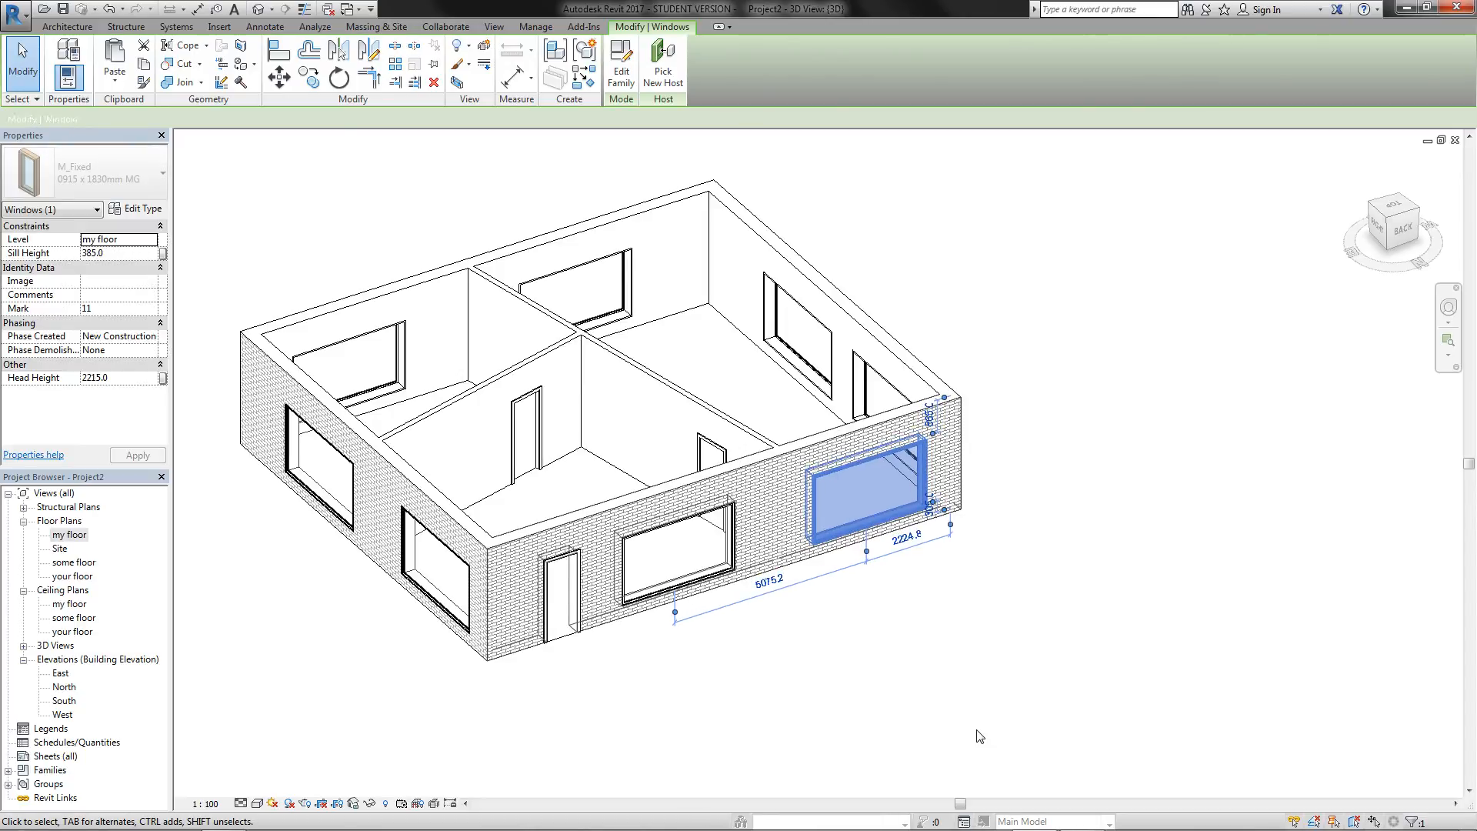
Step: Nudge the window farthest from the door along its wall in large and small increments to about 1945 mm from the corner, with sill height 345 mm
{"action": "key", "text": "shift+Left"}
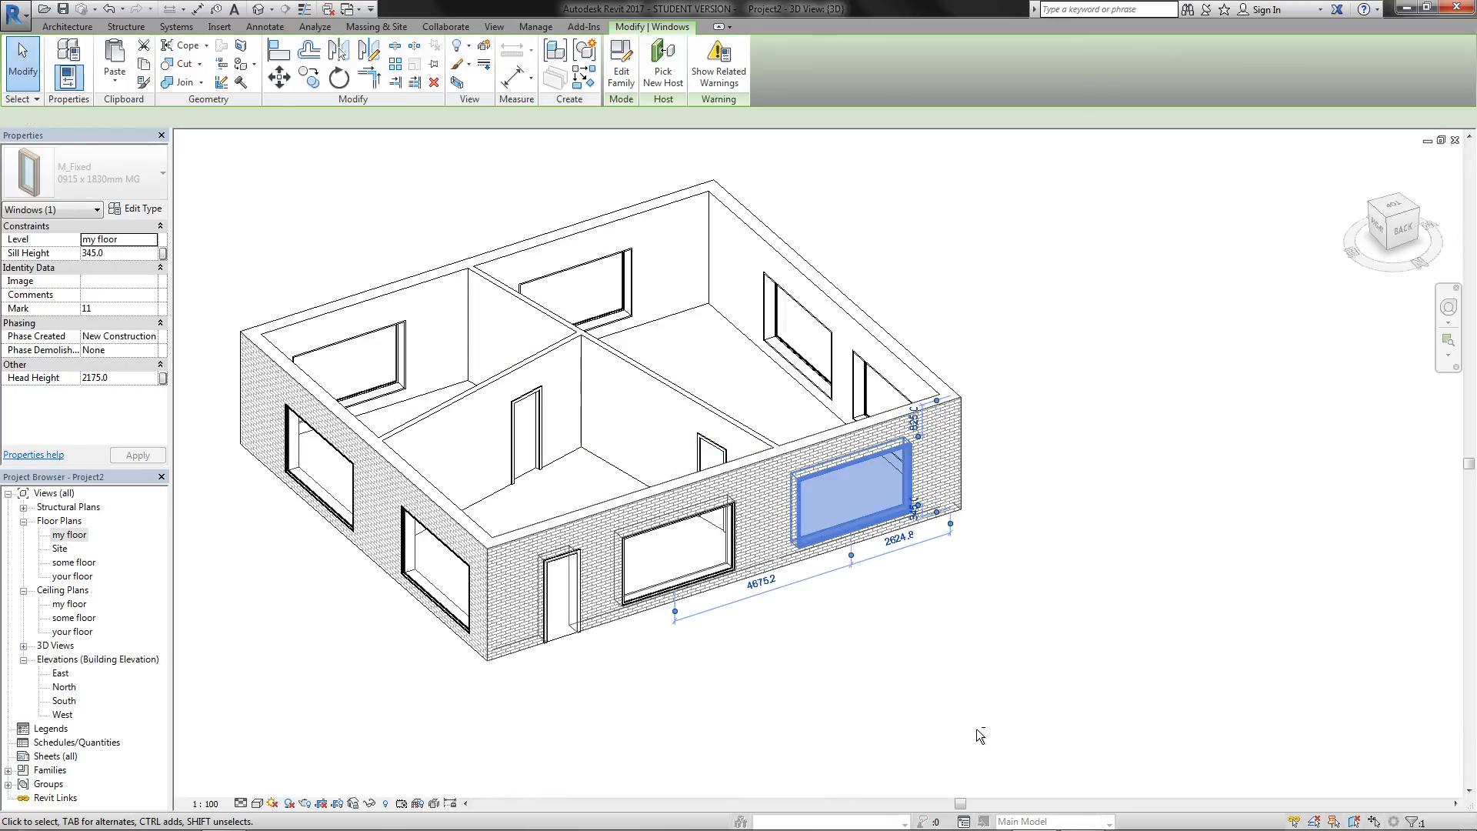
{"action": "key", "text": "shift+Right"}
{"action": "key", "text": "shift+Right"}
{"action": "key", "text": "shift+Left"}
{"action": "key", "text": "shift+Left"}
{"action": "key", "text": "shift+Right"}
{"action": "key", "text": "shift+Right"}
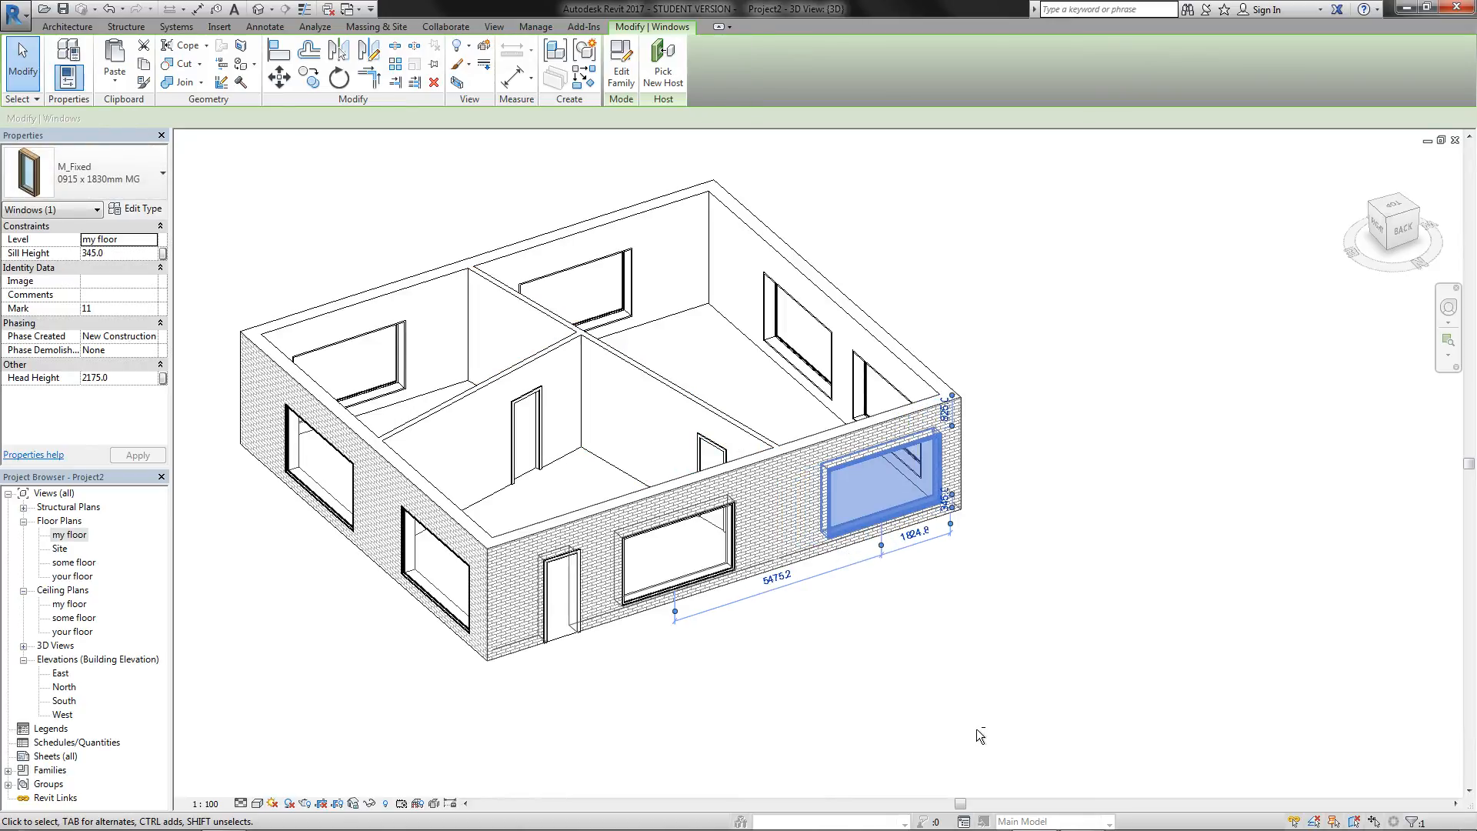
{"action": "key", "text": "shift+Left"}
{"action": "key", "text": "shift+Left"}
{"action": "key", "text": "shift+Right"}
{"action": "key", "text": "shift+Right"}
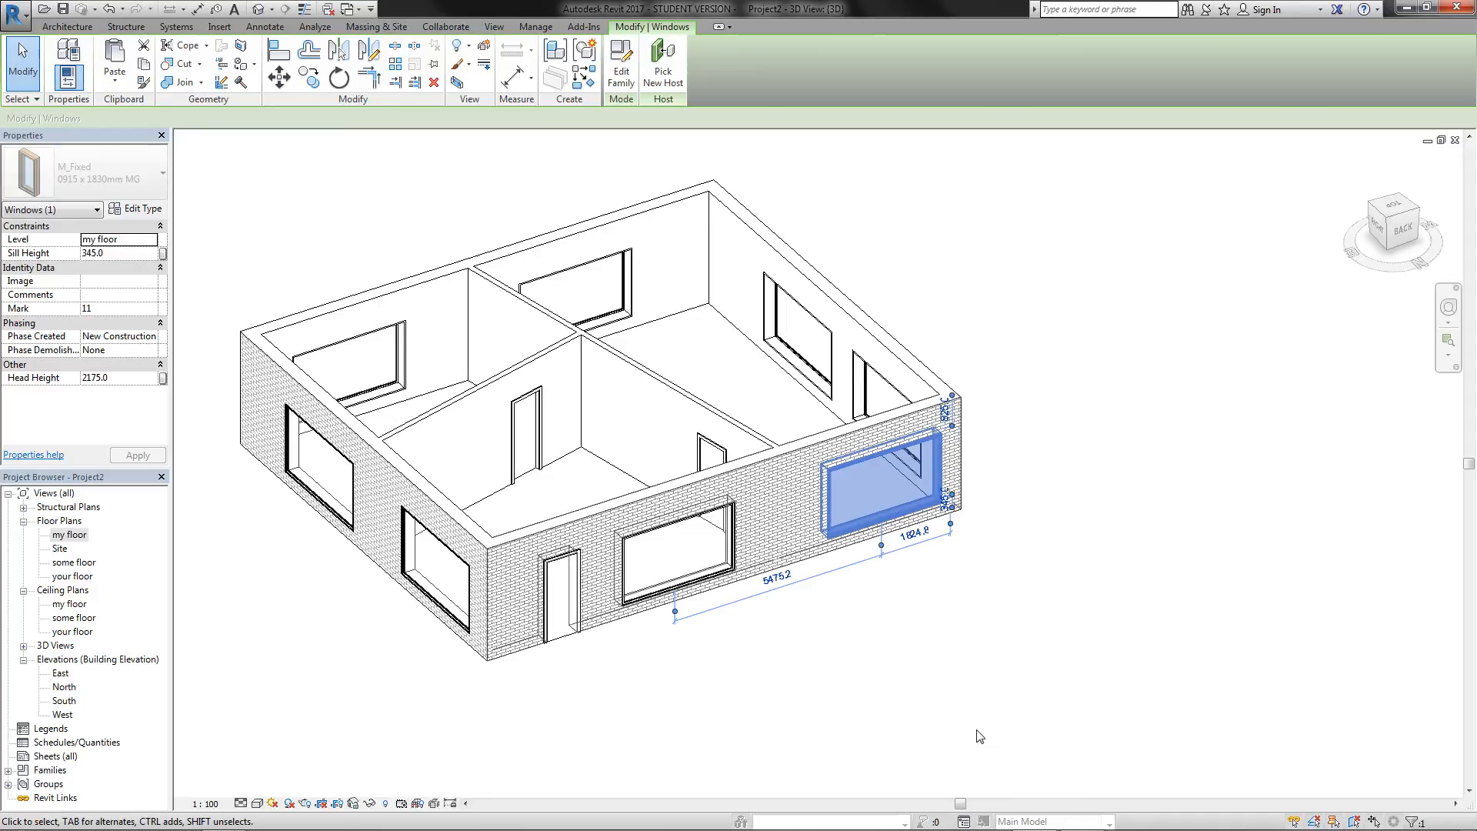
{"action": "key", "text": "Left"}
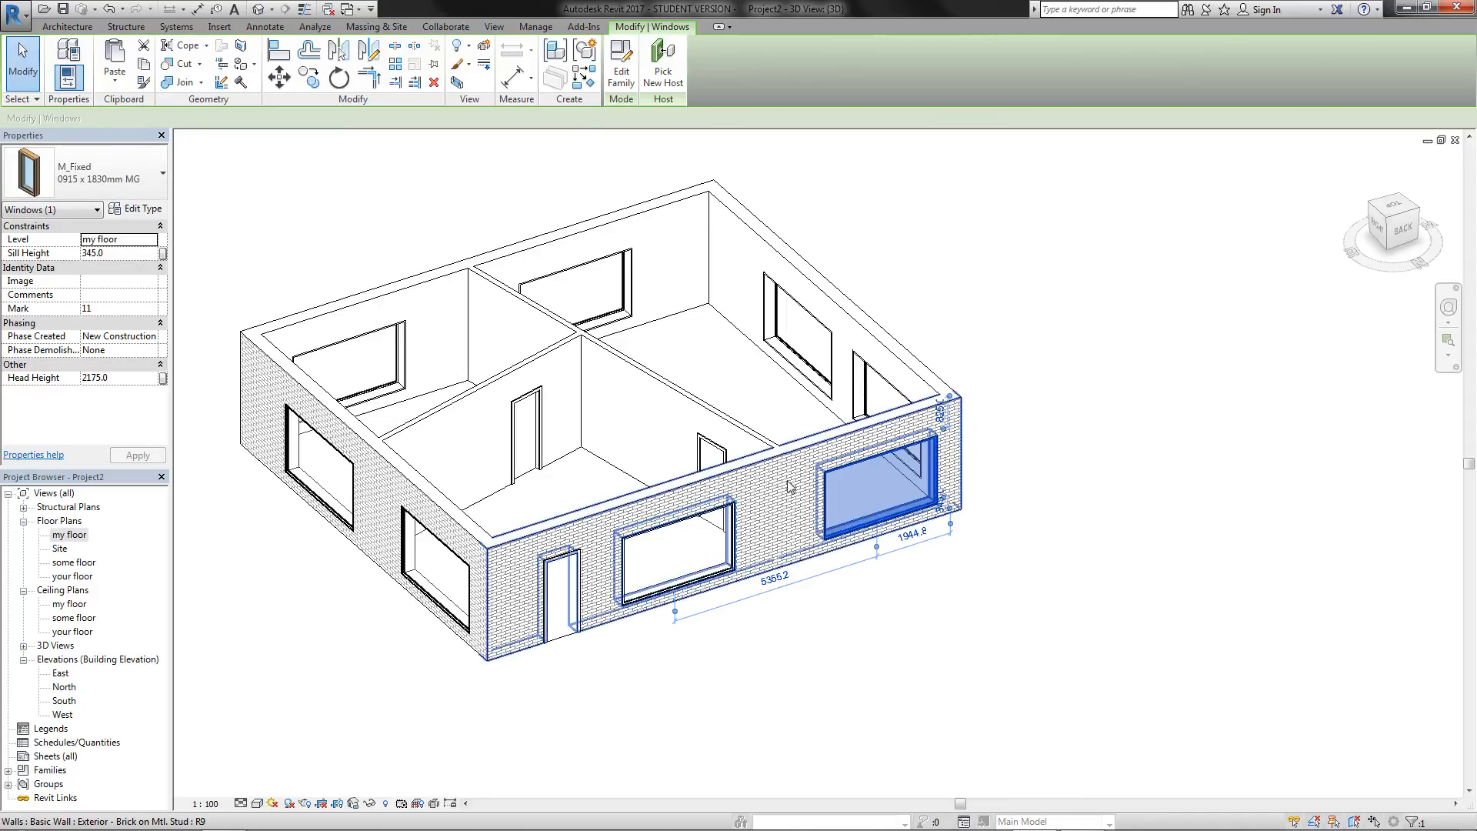
Step: Nudge the same window at different zoom levels until it sits about 2845 mm from the wall corner
{"action": "scroll", "coordinate": [874, 477], "scroll_direction": "up", "scroll_amount": 2}
{"action": "scroll", "coordinate": [873, 476], "scroll_direction": "up", "scroll_amount": 3}
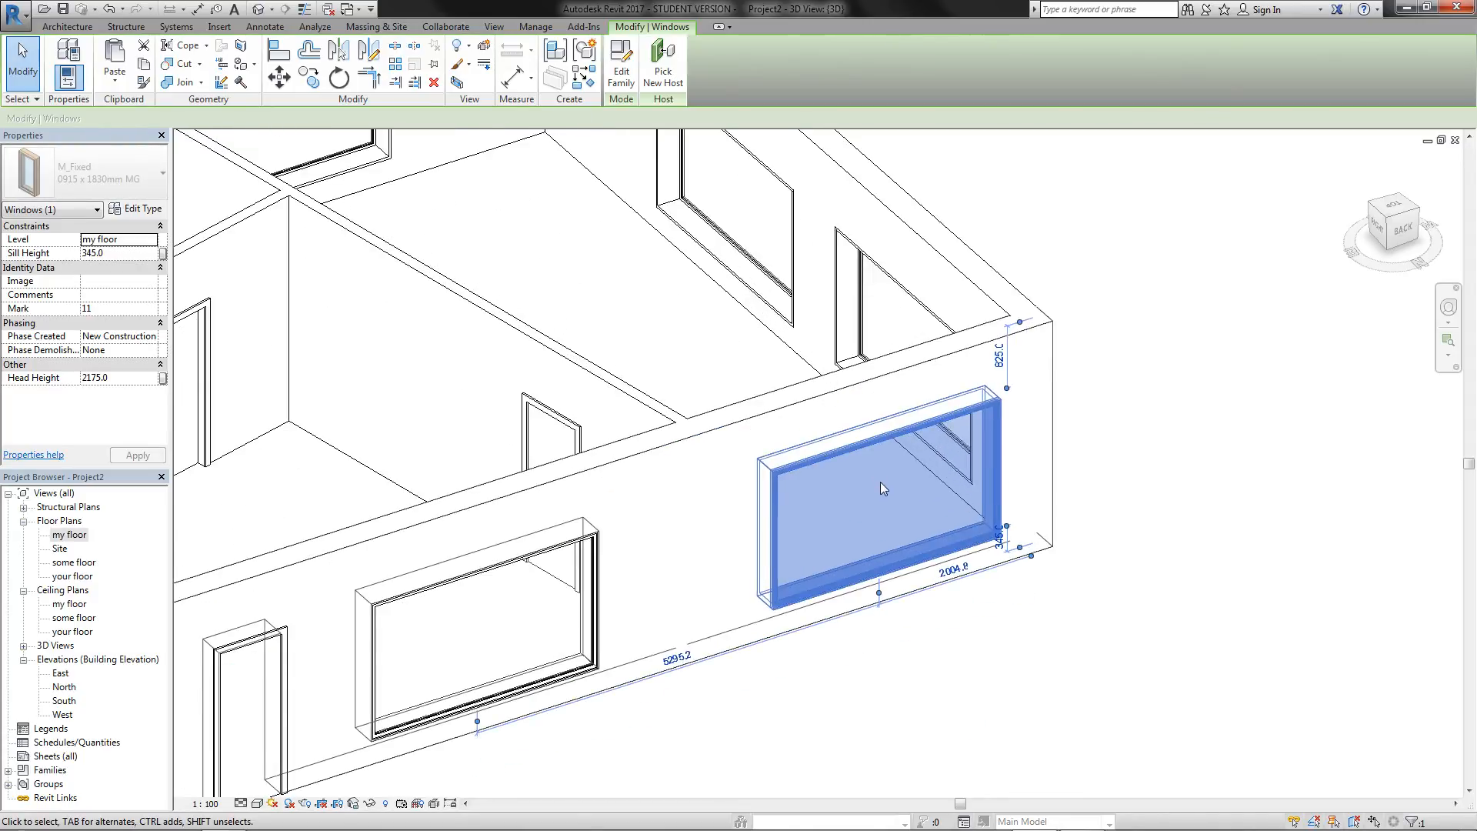
{"action": "scroll", "coordinate": [918, 514], "scroll_direction": "down", "scroll_amount": 8}
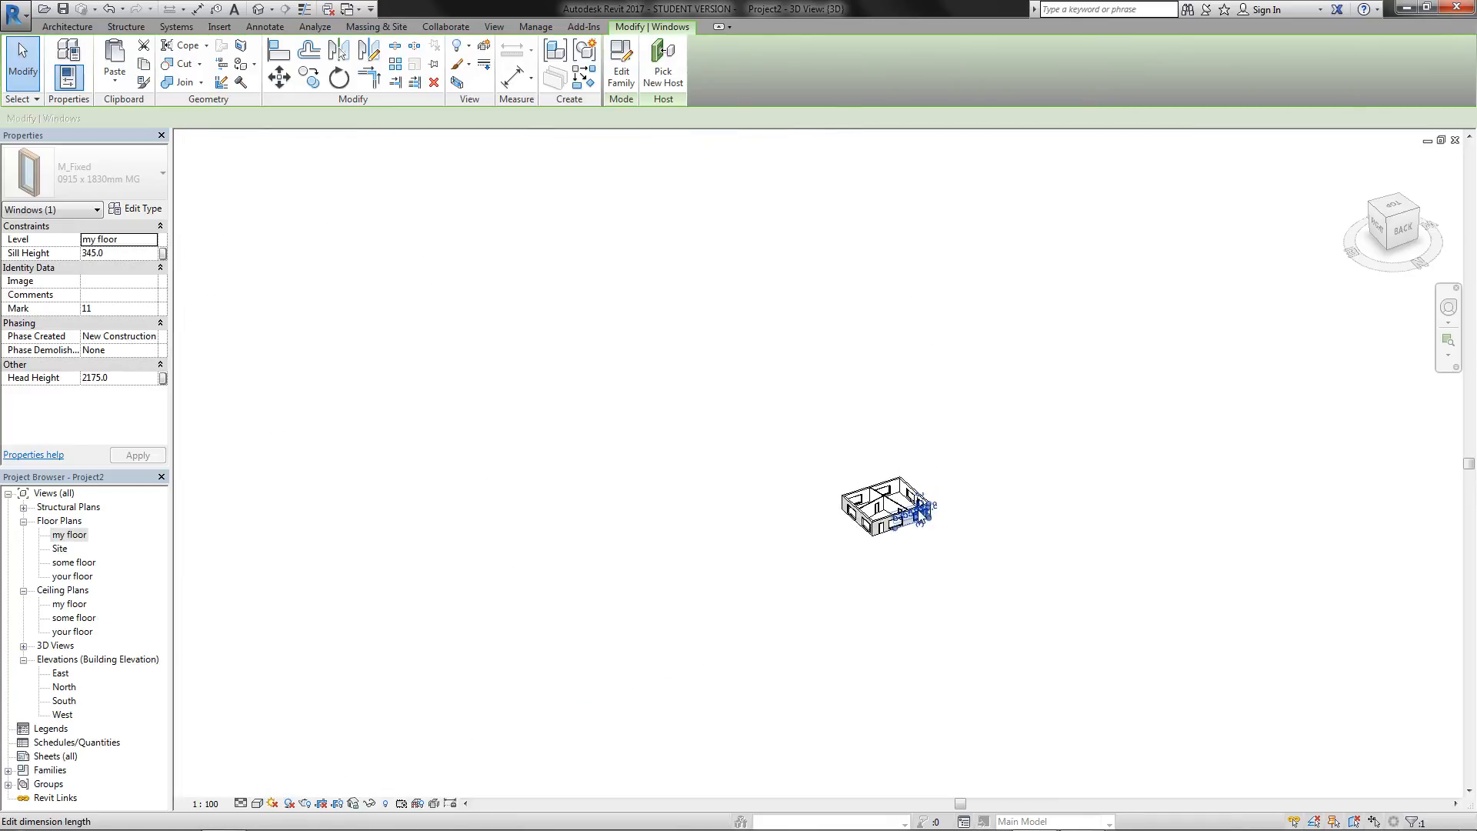
{"action": "scroll", "coordinate": [921, 516], "scroll_direction": "up", "scroll_amount": 1}
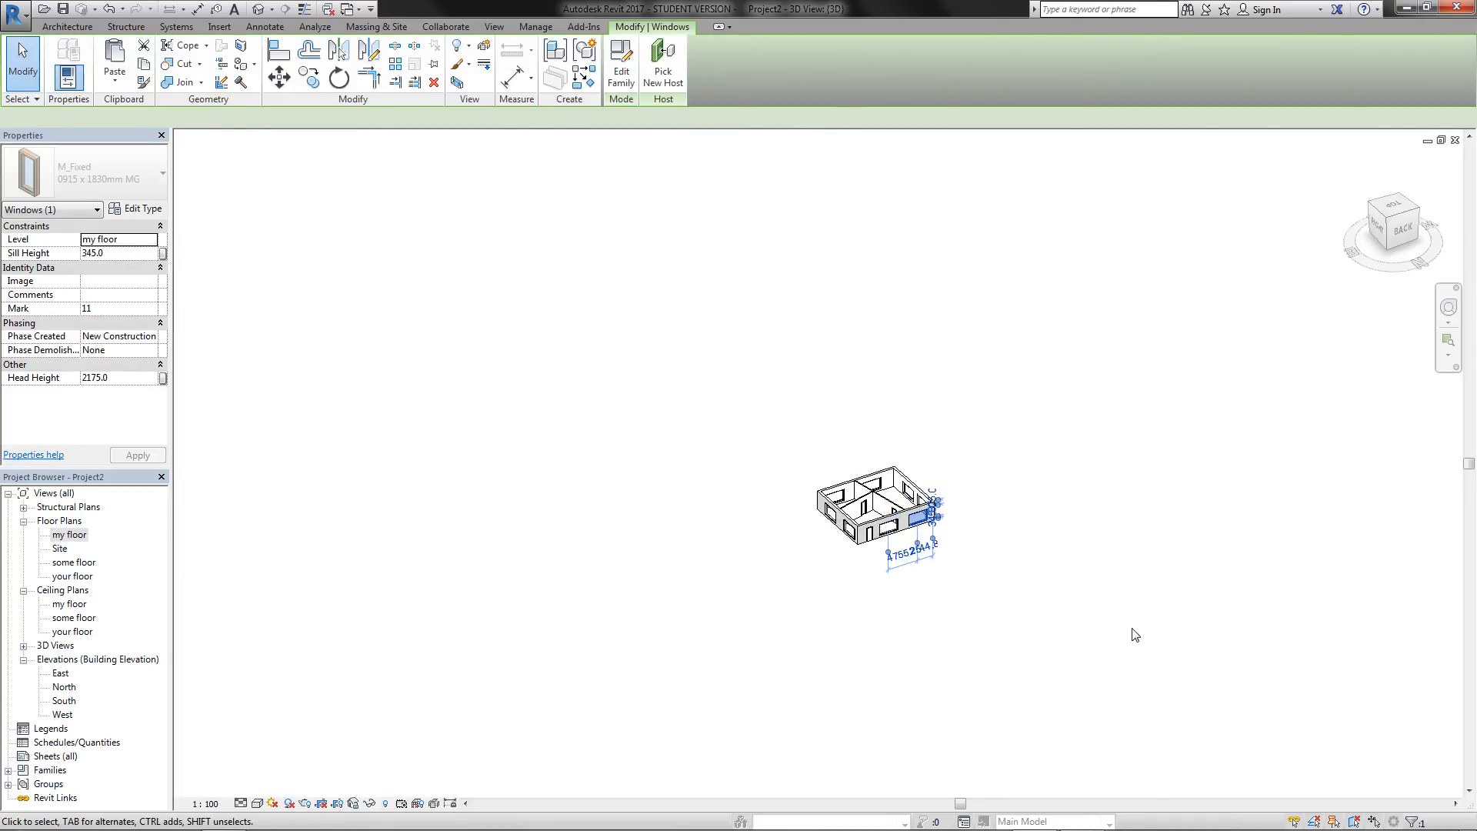
{"action": "scroll", "coordinate": [947, 556], "scroll_direction": "up", "scroll_amount": 8}
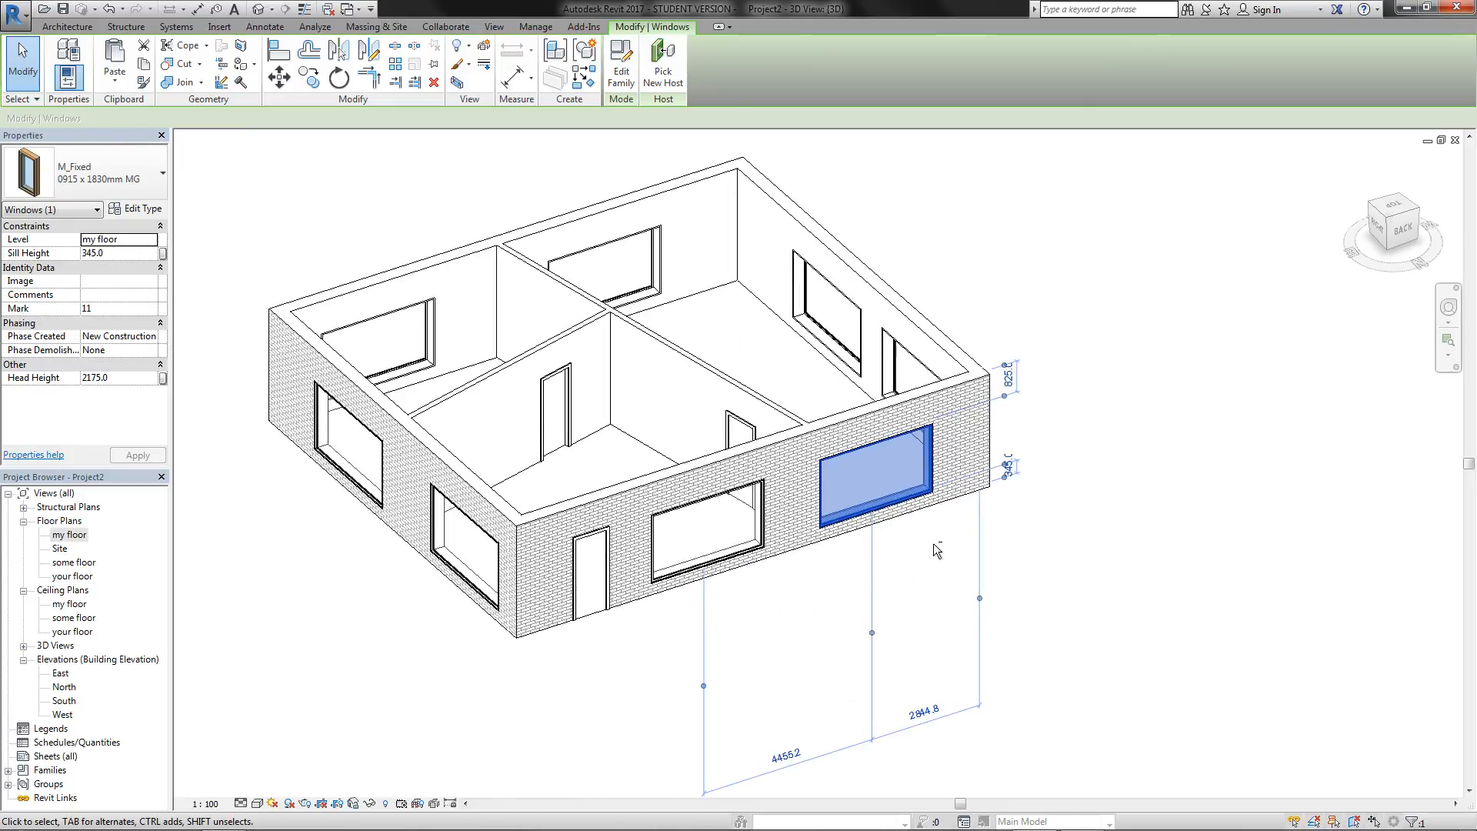
{"action": "mouse_move", "coordinate": [934, 543]}
{"action": "middle_mouse_down", "text": "shift"}
{"action": "mouse_move", "coordinate": [953, 488]}
{"action": "mouse_move", "coordinate": [885, 475]}
{"action": "middle_mouse_up", "text": "shift"}
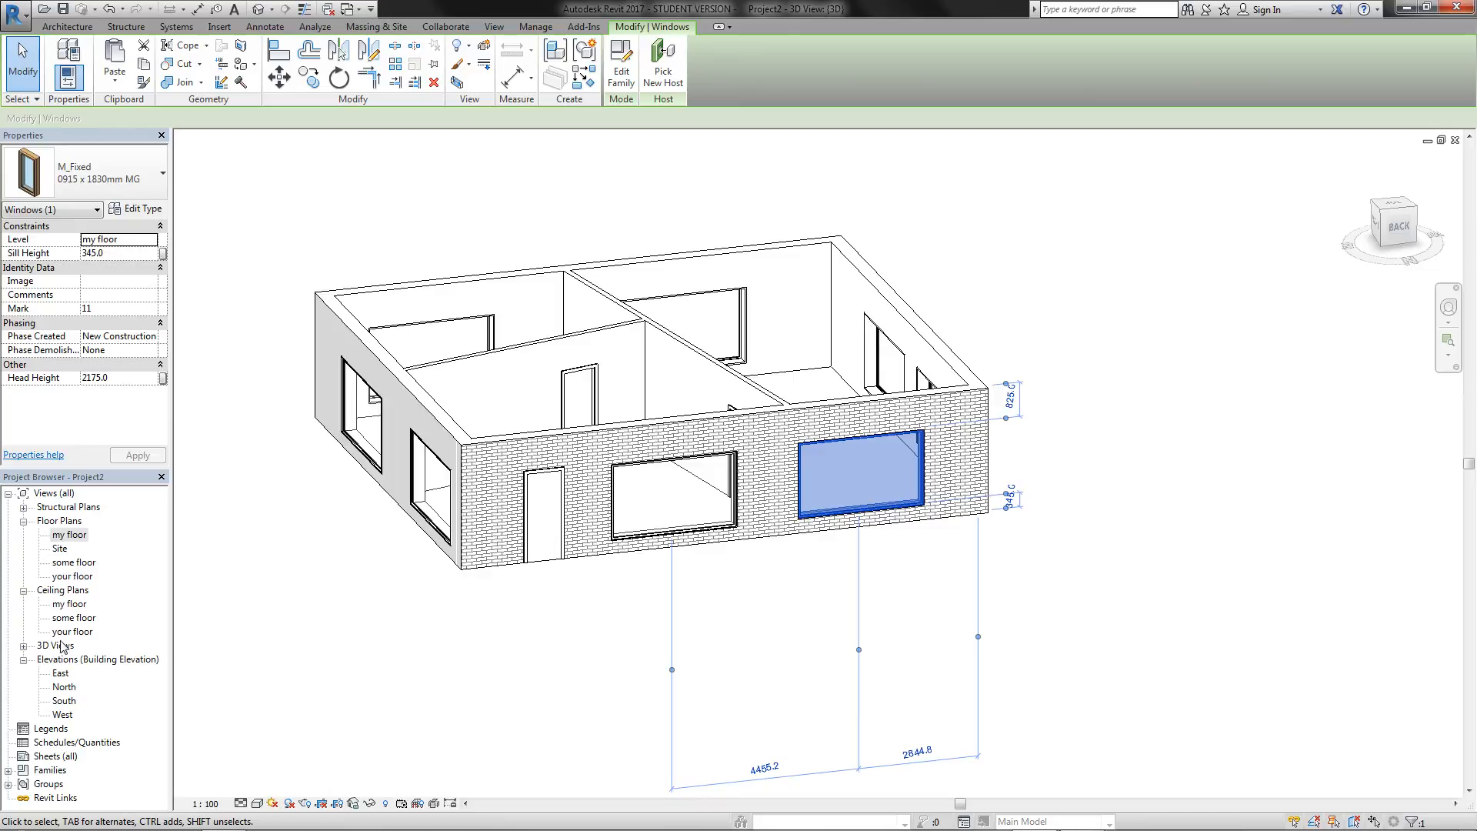
Step: In the North elevation, align the head of the window nearest the door with the head of the other window
{"action": "double_click", "coordinate": [60, 688]}
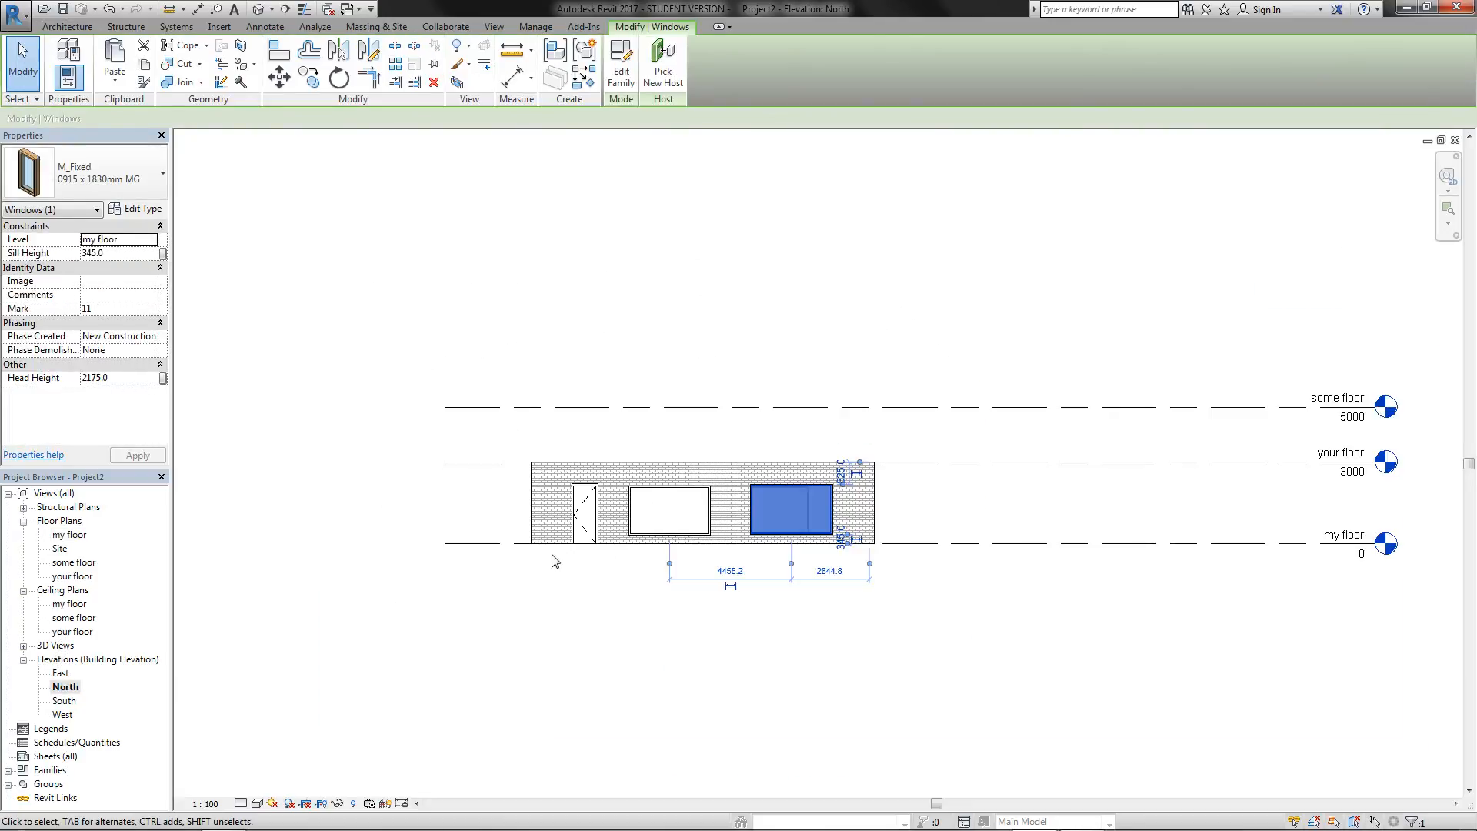
{"action": "left_click", "coordinate": [733, 361]}
{"action": "scroll", "coordinate": [781, 592], "scroll_direction": "up", "scroll_amount": 3}
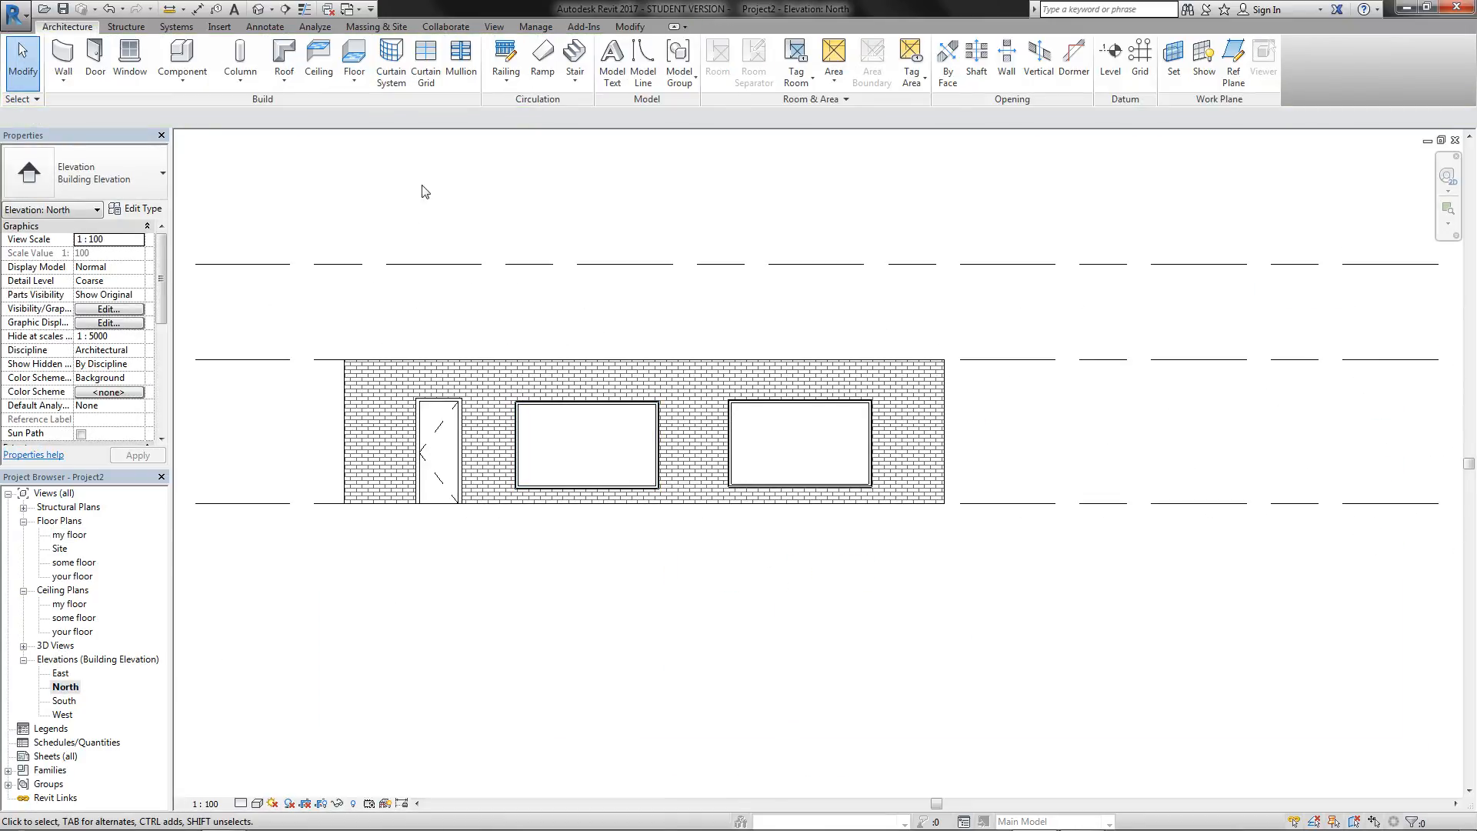
{"action": "left_click", "coordinate": [556, 407]}
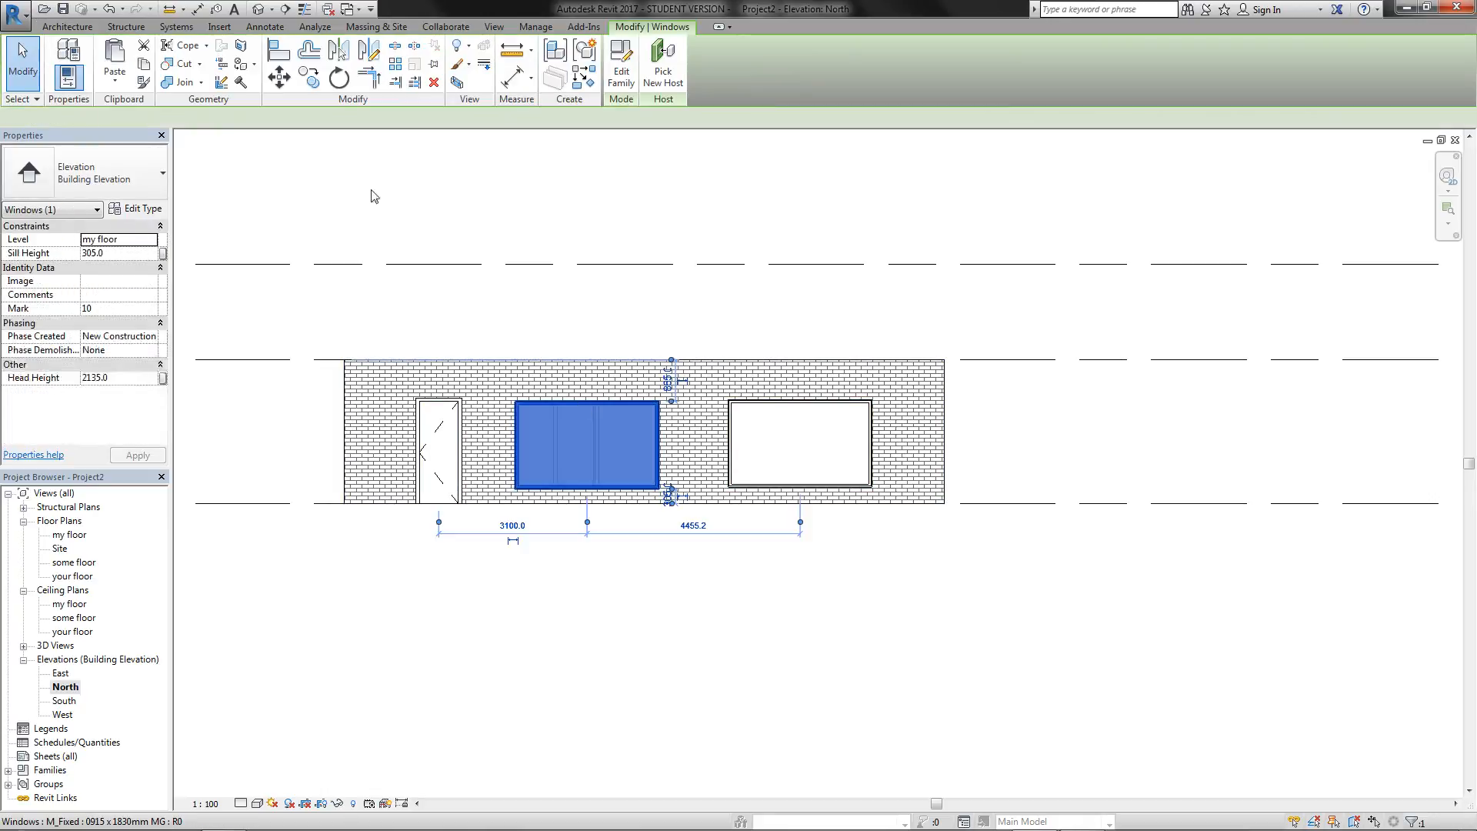
{"action": "left_click", "coordinate": [277, 55]}
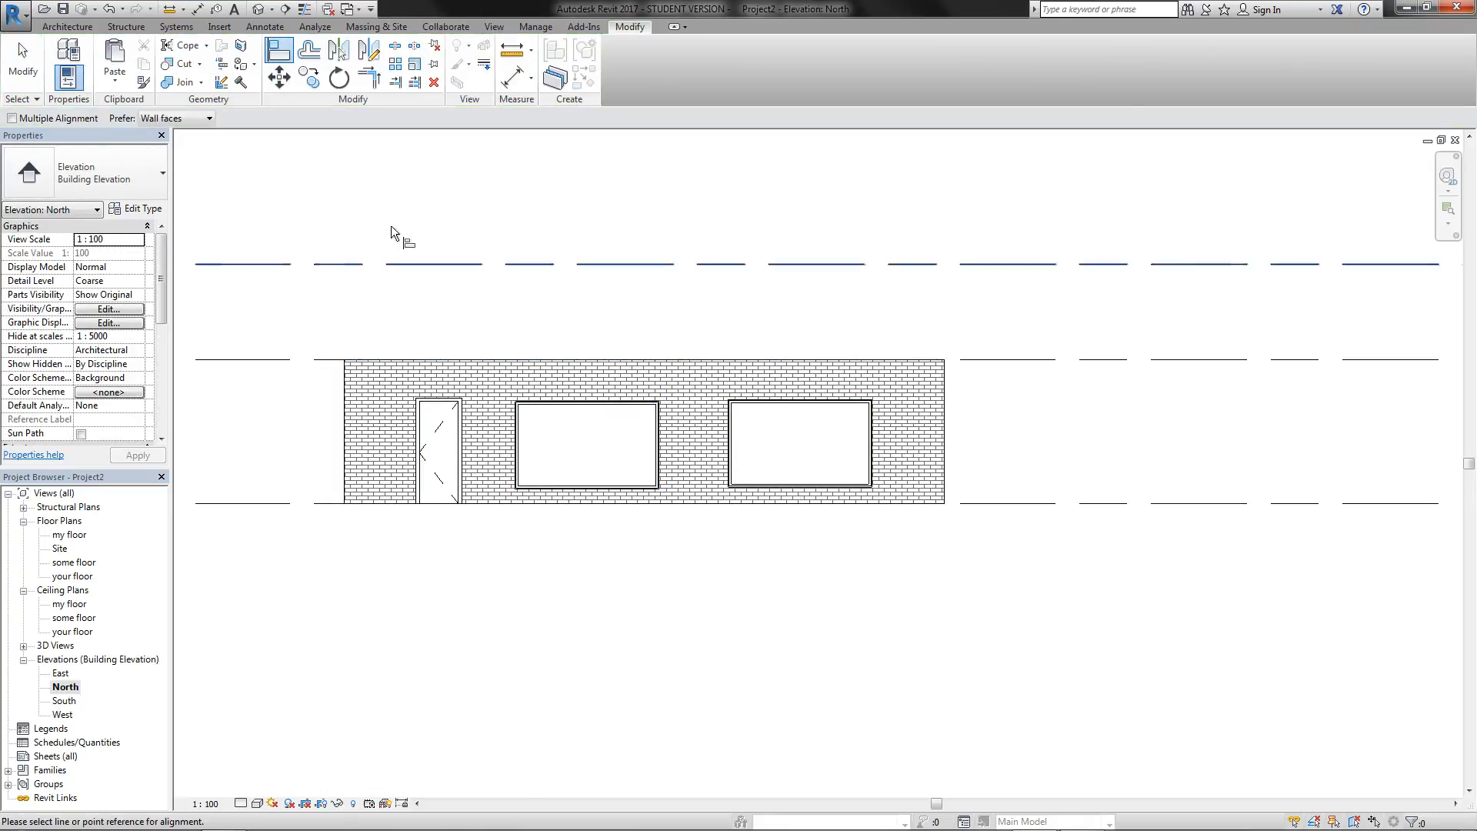
{"action": "left_click", "coordinate": [735, 402]}
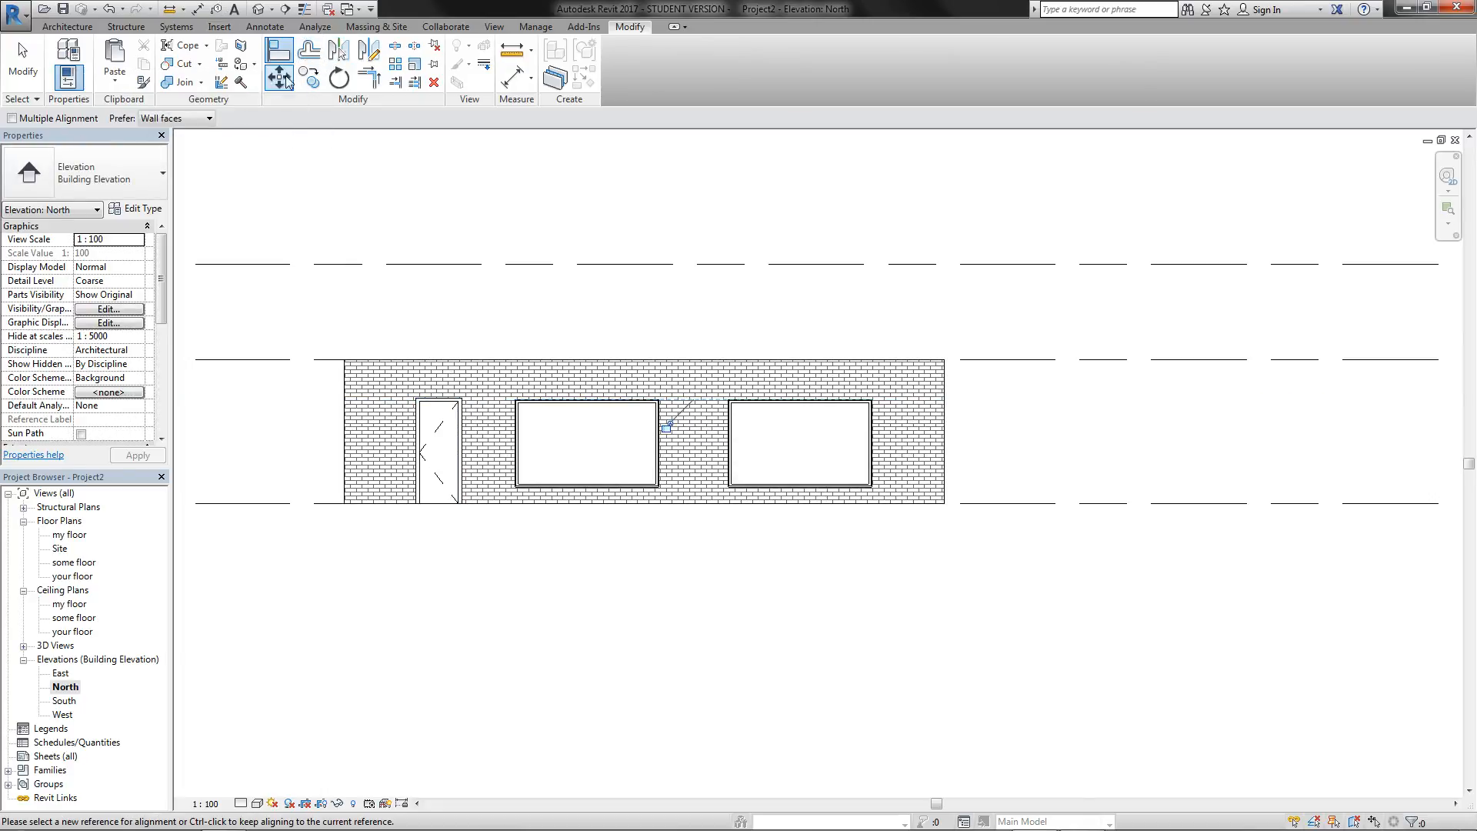
{"action": "key", "text": "Escape"}
{"action": "key", "text": "Escape"}
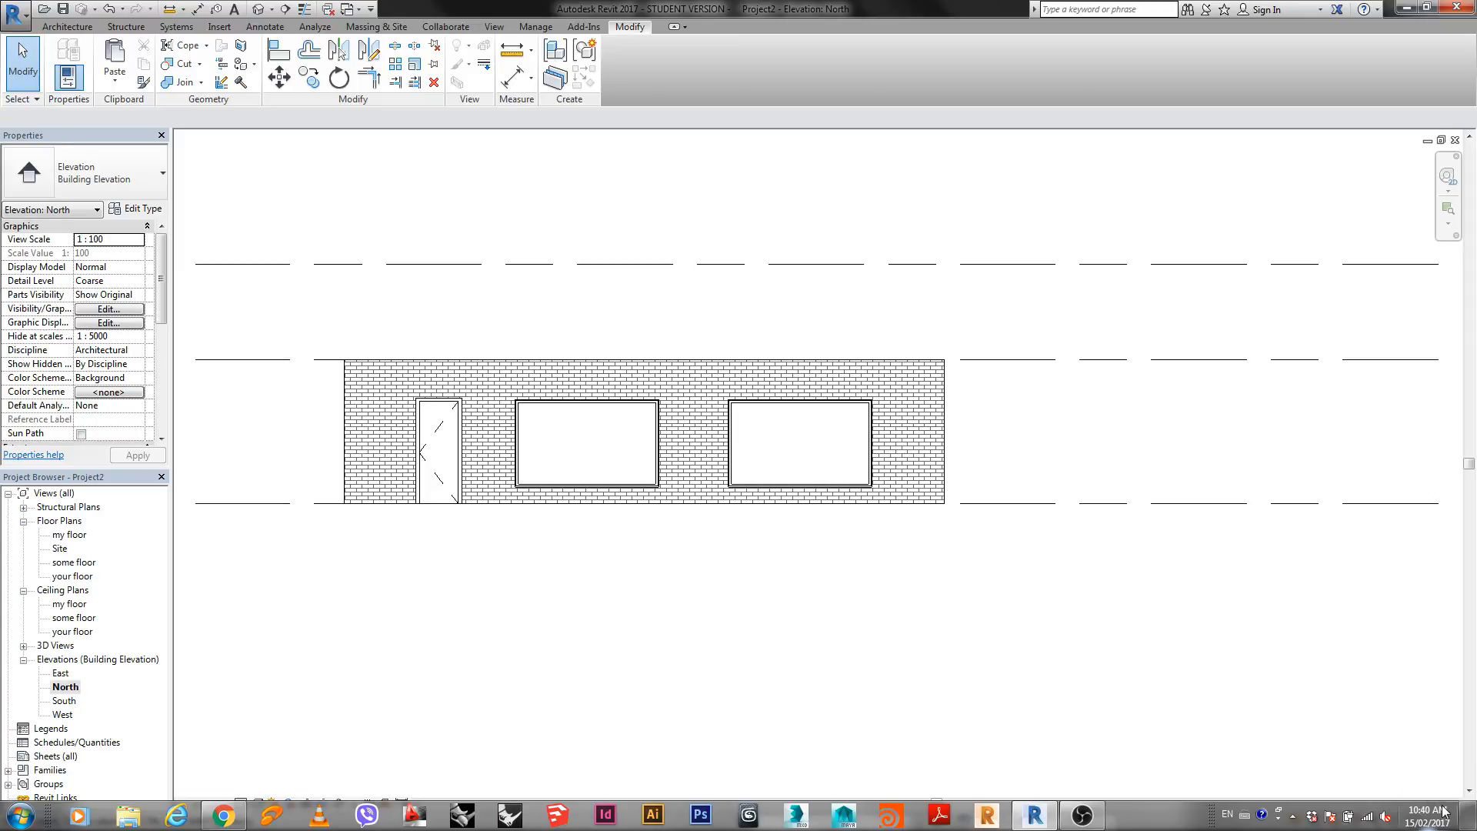
Step: In the my floor plan, draw a building section diagonally through the building at about 113° and widen its view boundary past the section head
{"action": "left_click", "coordinate": [67, 27]}
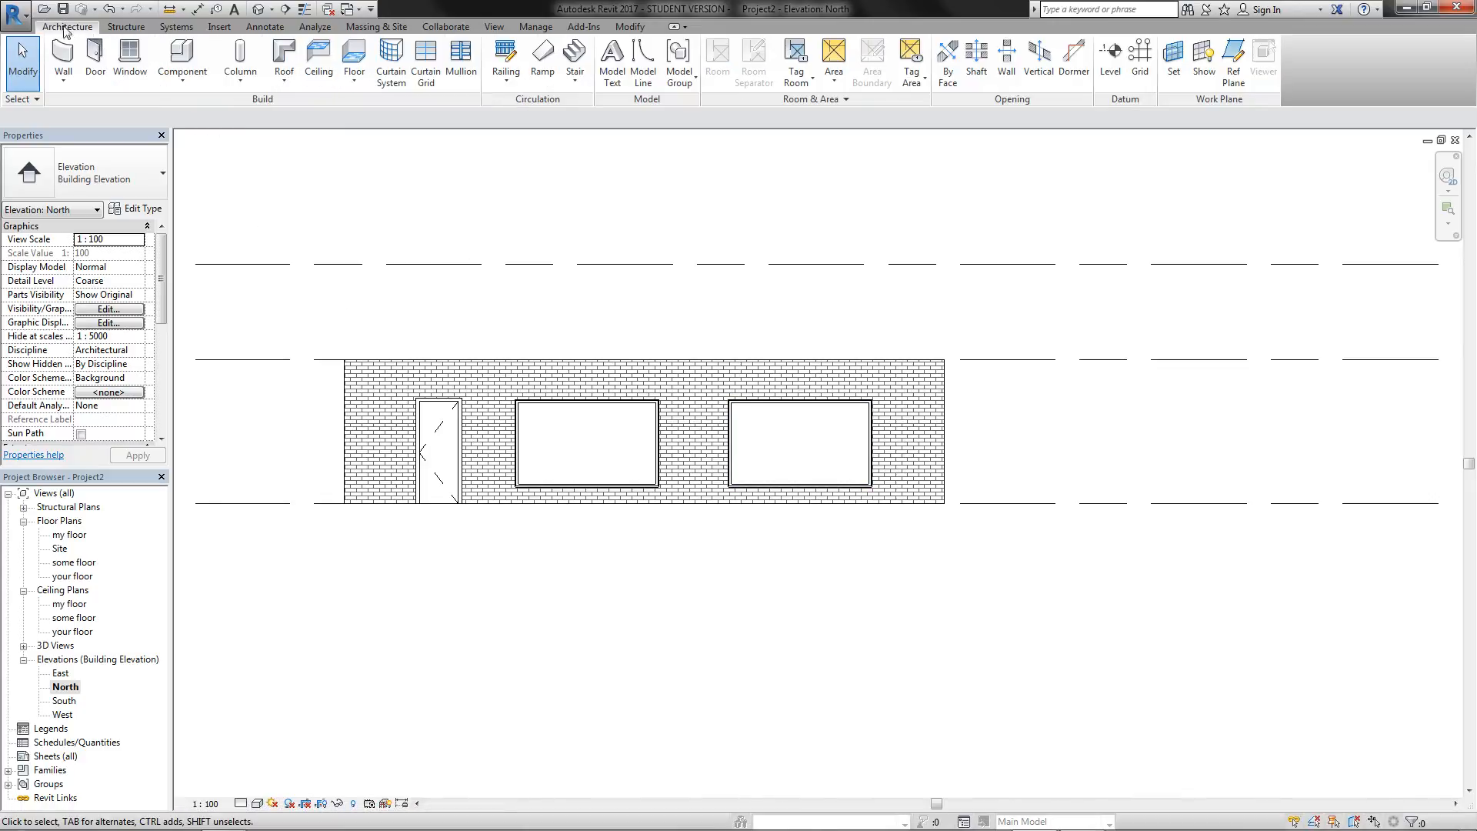
{"action": "double_click", "coordinate": [68, 536]}
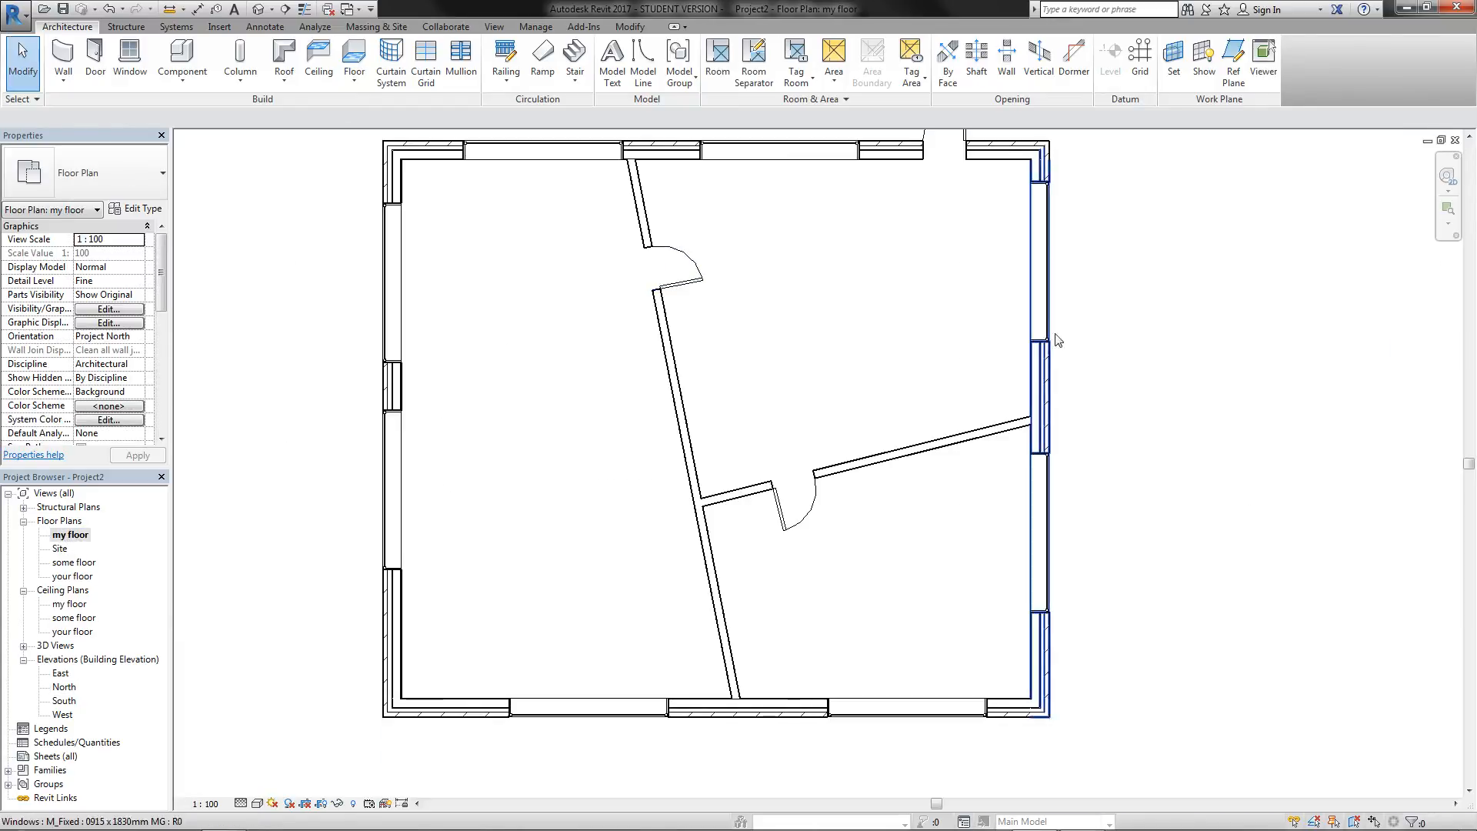
{"action": "scroll", "coordinate": [976, 379], "scroll_direction": "down", "scroll_amount": 5}
{"action": "middle_click_drag", "start_coordinate": [976, 379], "coordinate": [793, 429]}
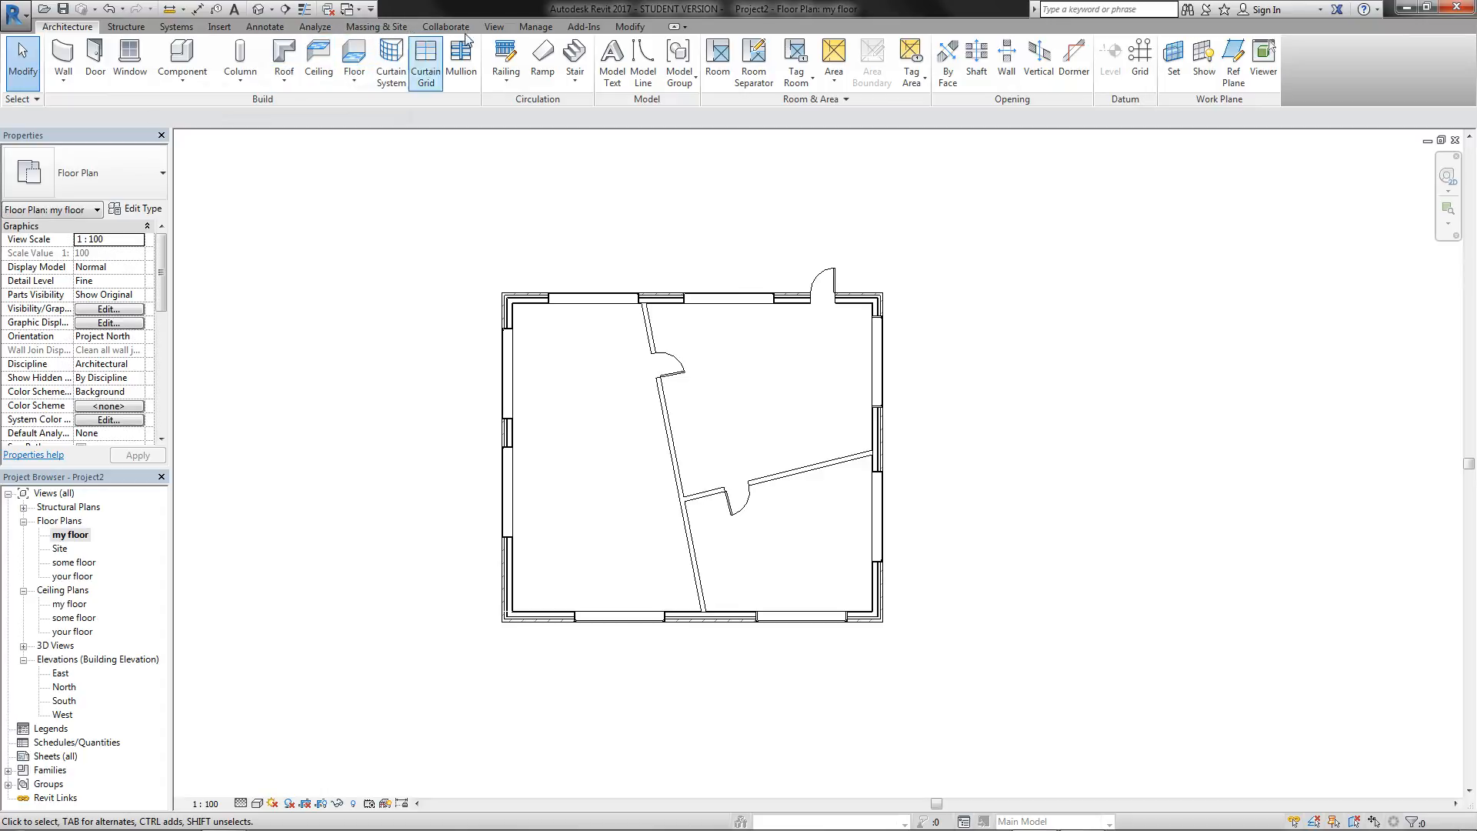
{"action": "left_click", "coordinate": [494, 26]}
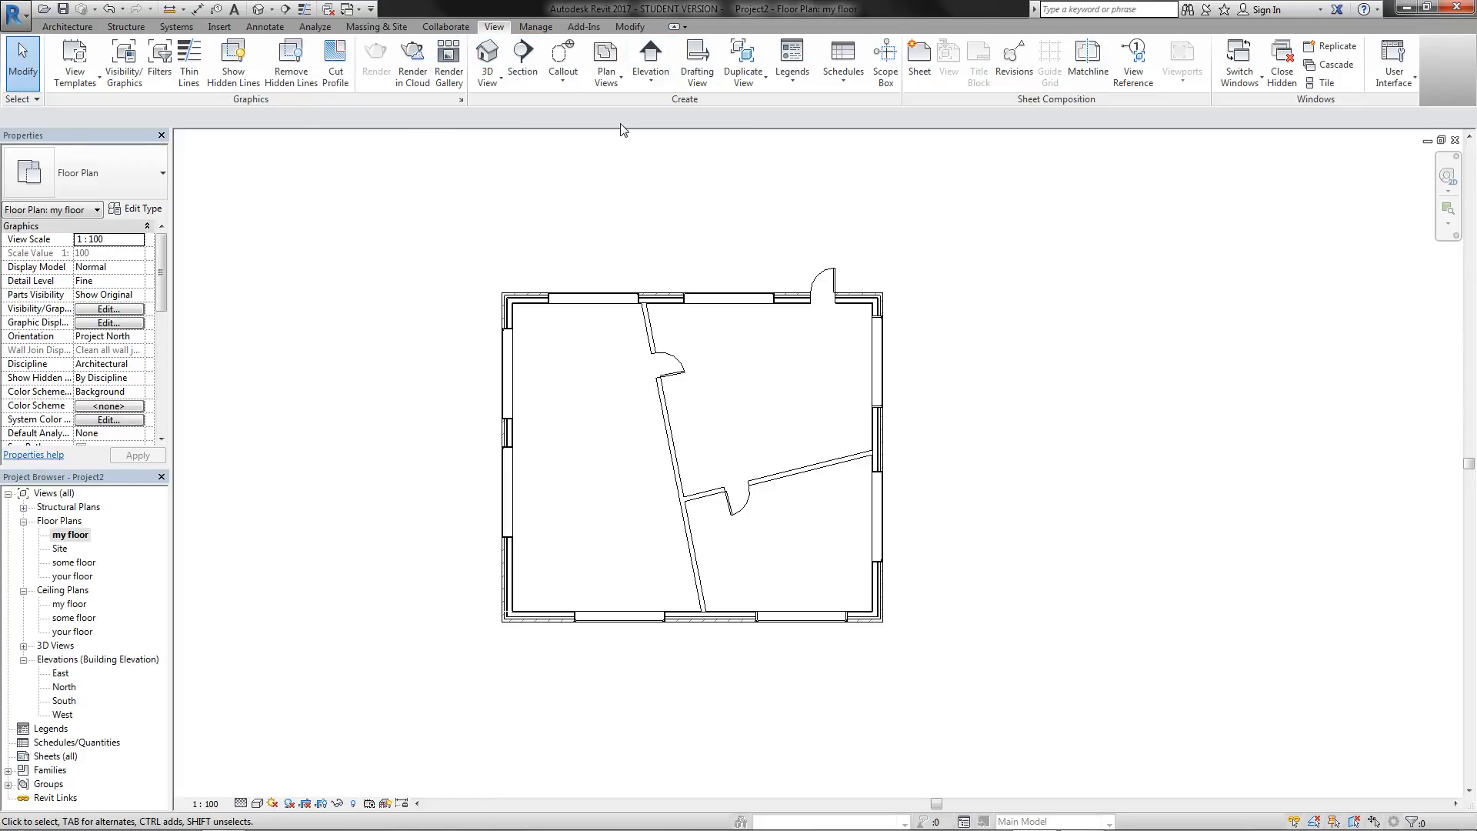
{"action": "scroll", "coordinate": [804, 303], "scroll_direction": "down", "scroll_amount": 4}
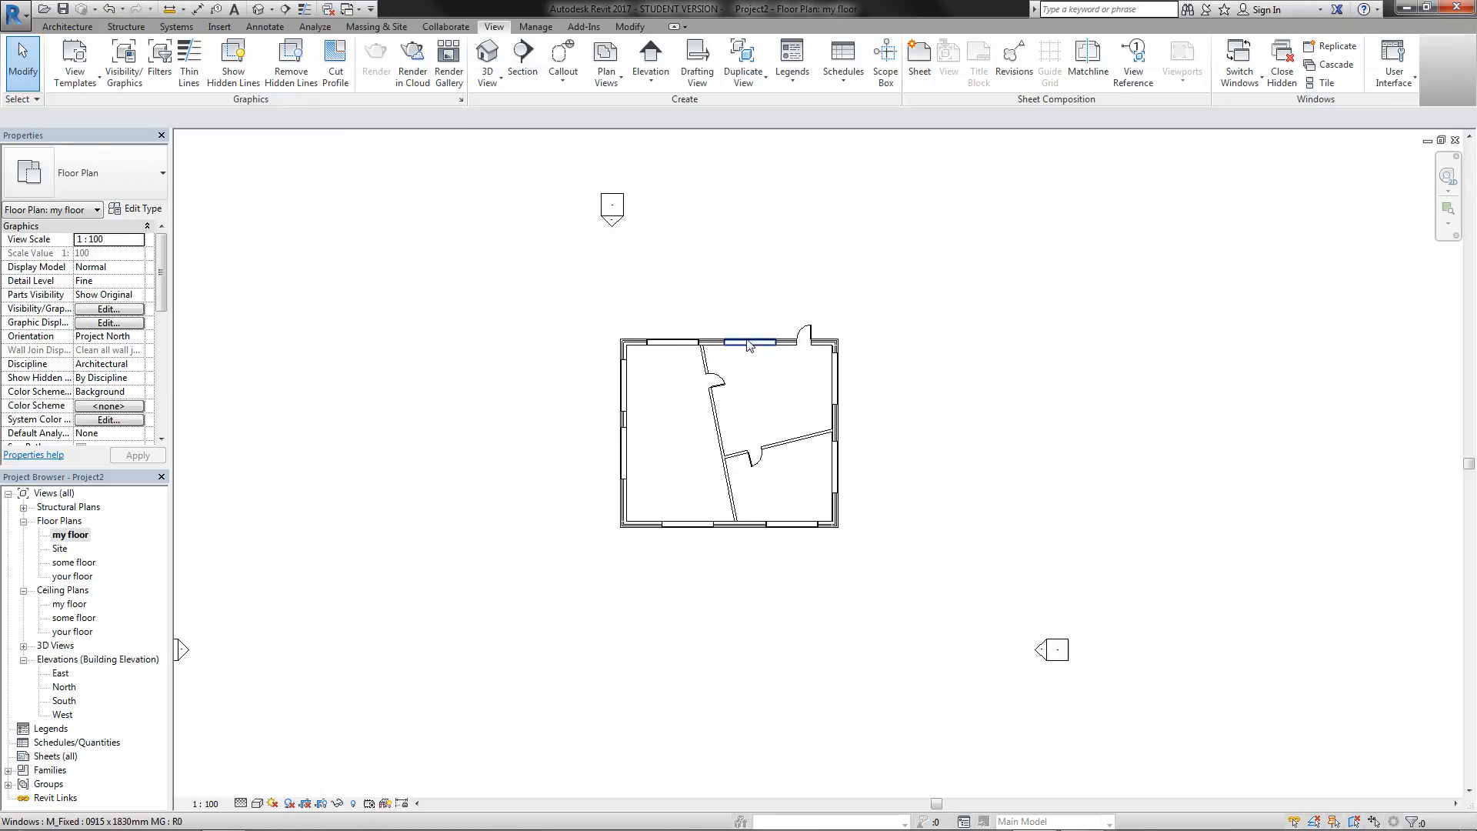
{"action": "scroll", "coordinate": [735, 330], "scroll_direction": "down", "scroll_amount": 1}
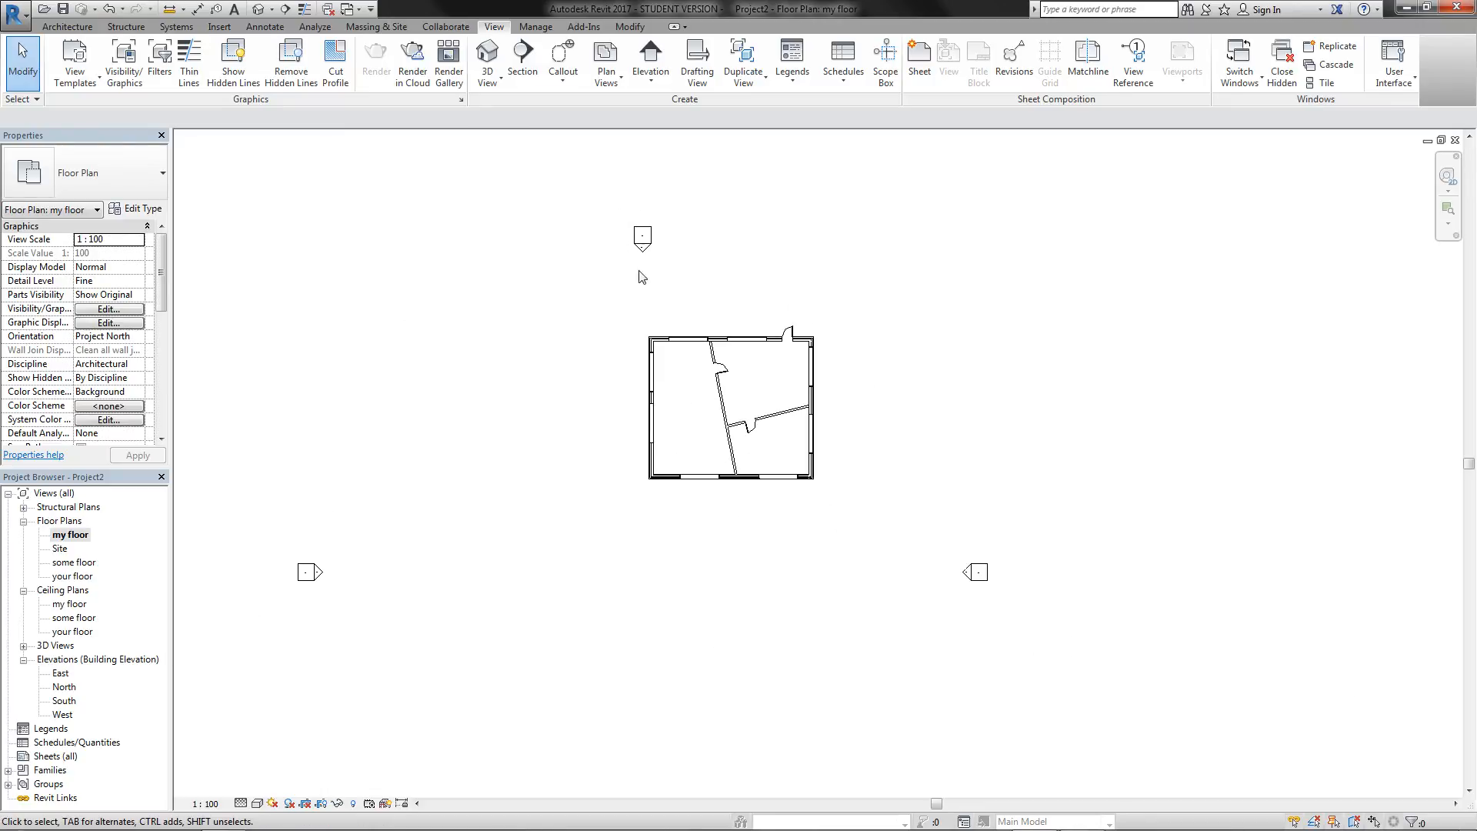
{"action": "scroll", "coordinate": [695, 301], "scroll_direction": "up", "scroll_amount": 1}
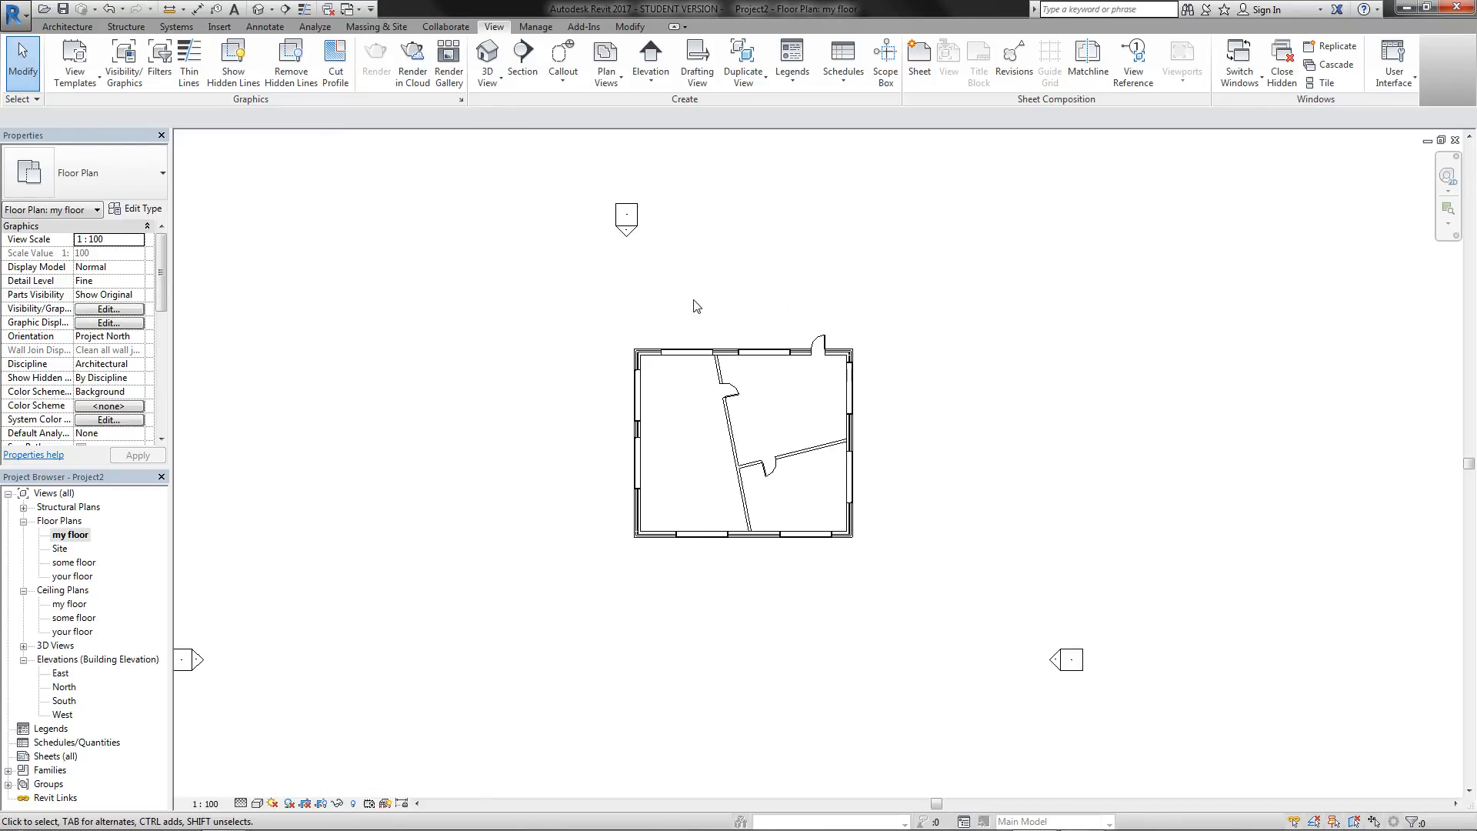
{"action": "left_click", "coordinate": [523, 58]}
{"action": "left_click", "coordinate": [778, 320]}
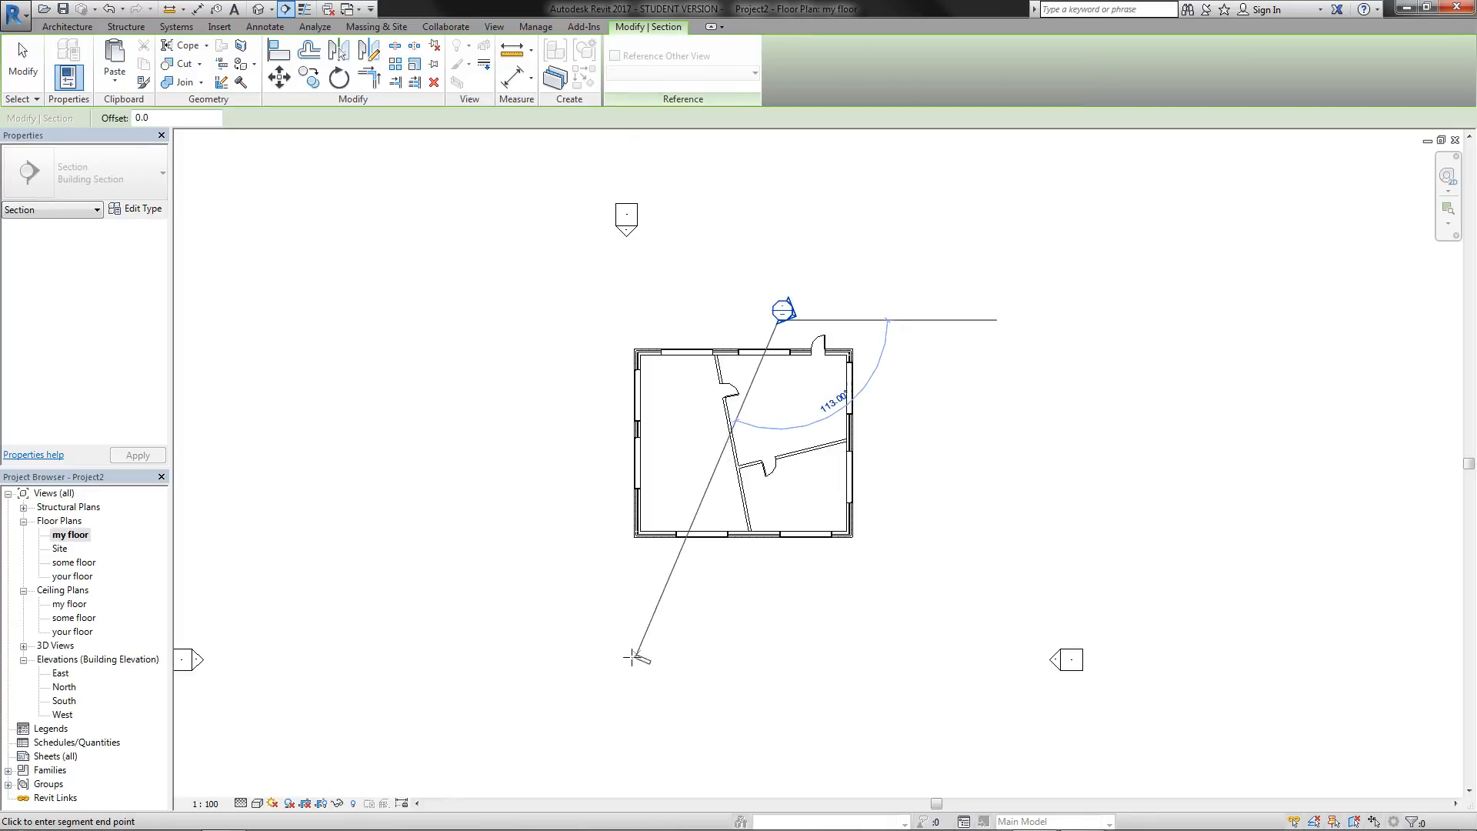
{"action": "left_click", "coordinate": [627, 660]}
{"action": "left_click", "coordinate": [977, 422]}
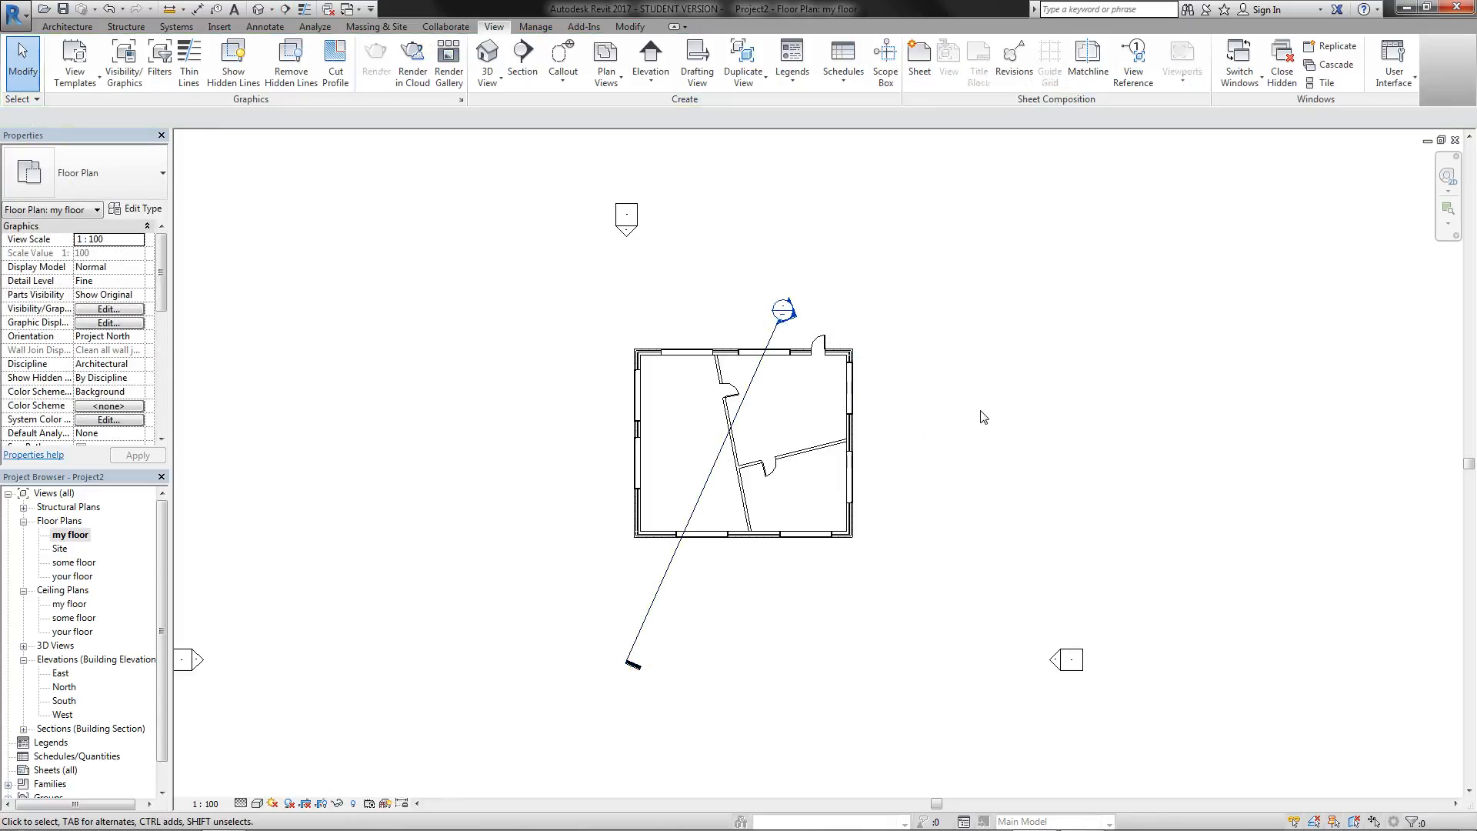
{"action": "left_click", "coordinate": [776, 335]}
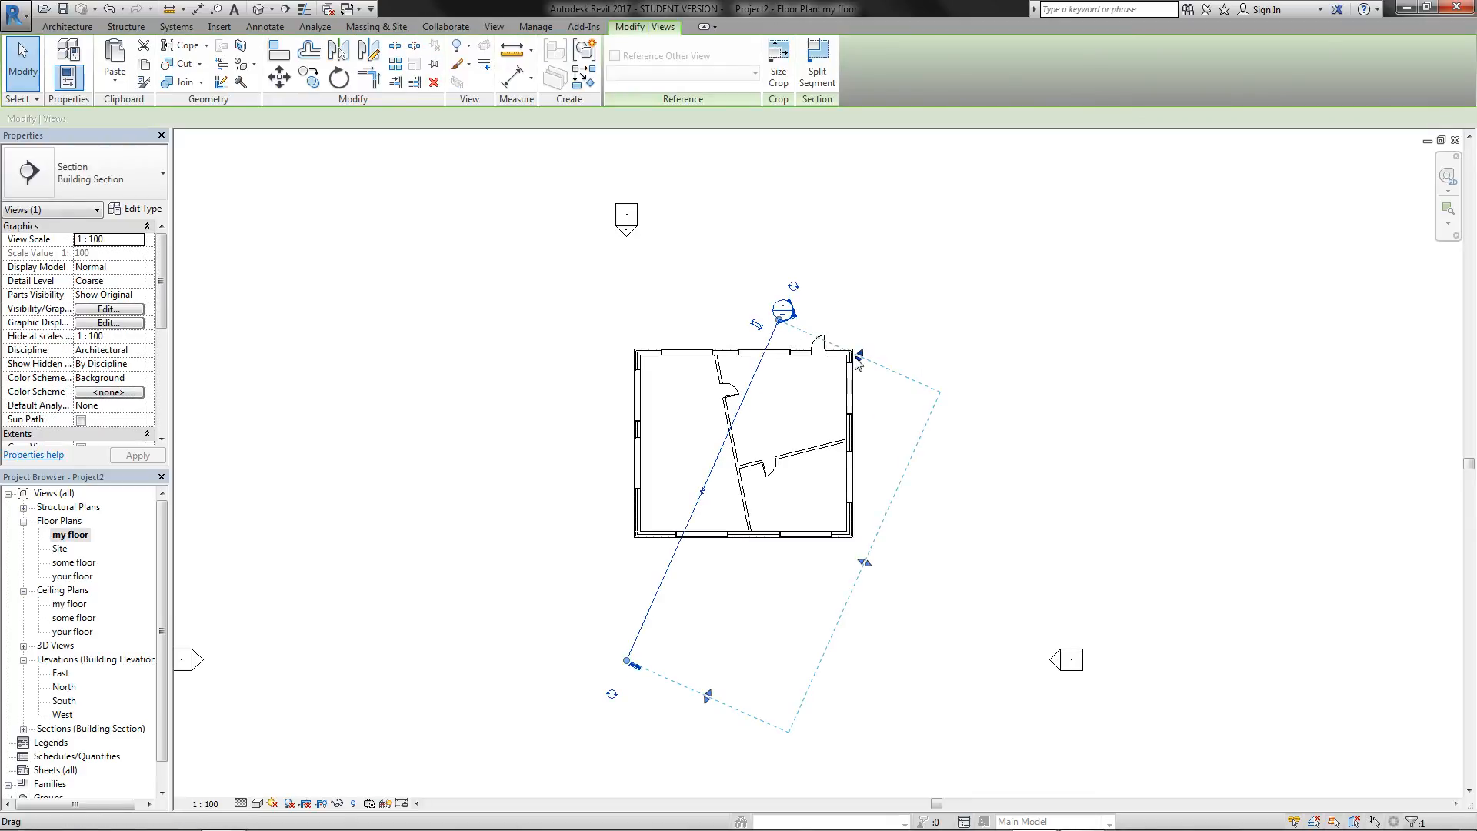
{"action": "left_click_drag", "start_coordinate": [859, 356], "coordinate": [881, 341]}
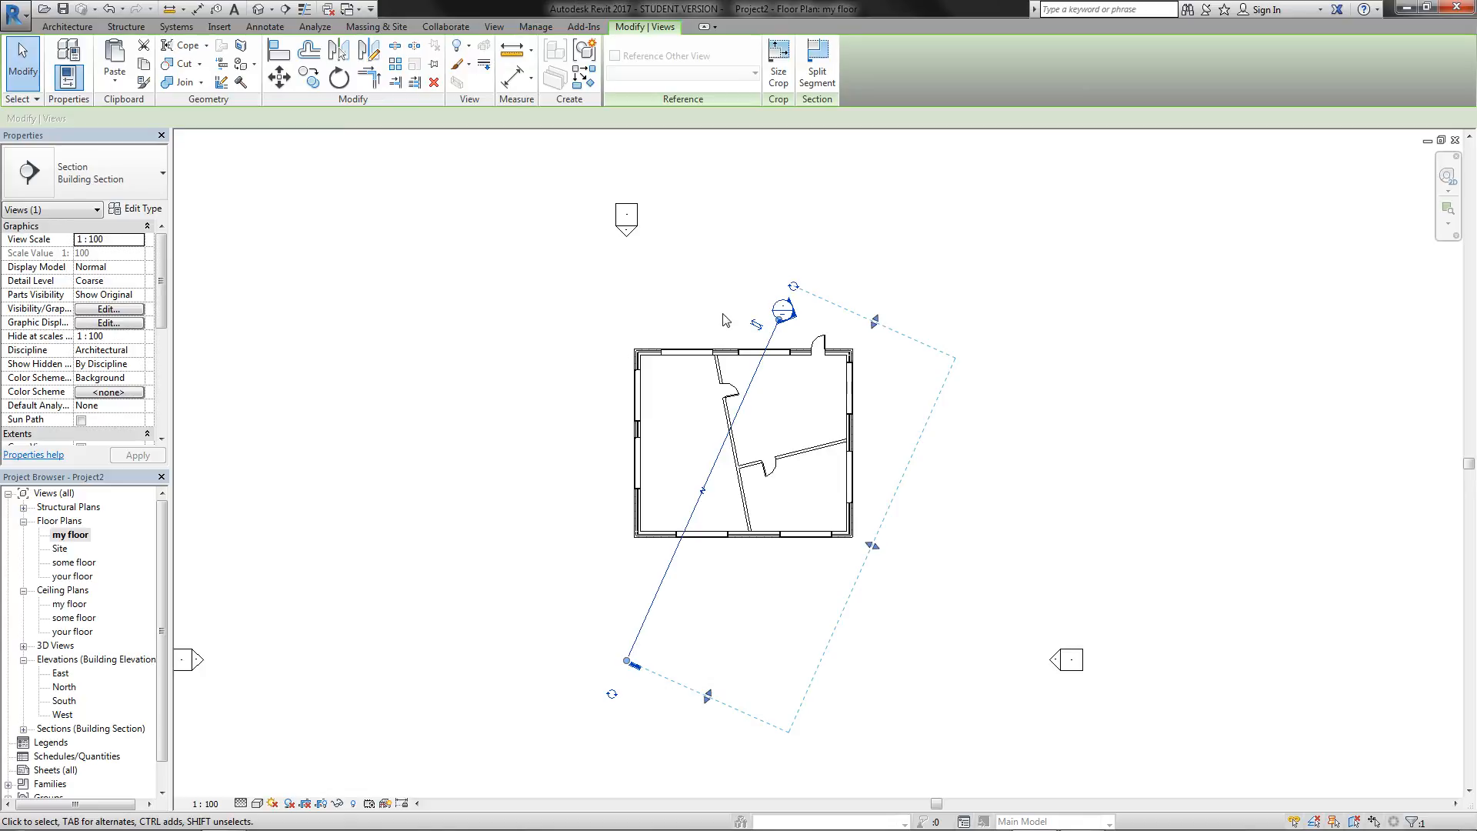
Step: Flip the section's viewing direction to the opposite side of the cut line and back again
{"action": "left_click", "coordinate": [757, 325]}
{"action": "left_click", "coordinate": [788, 338]}
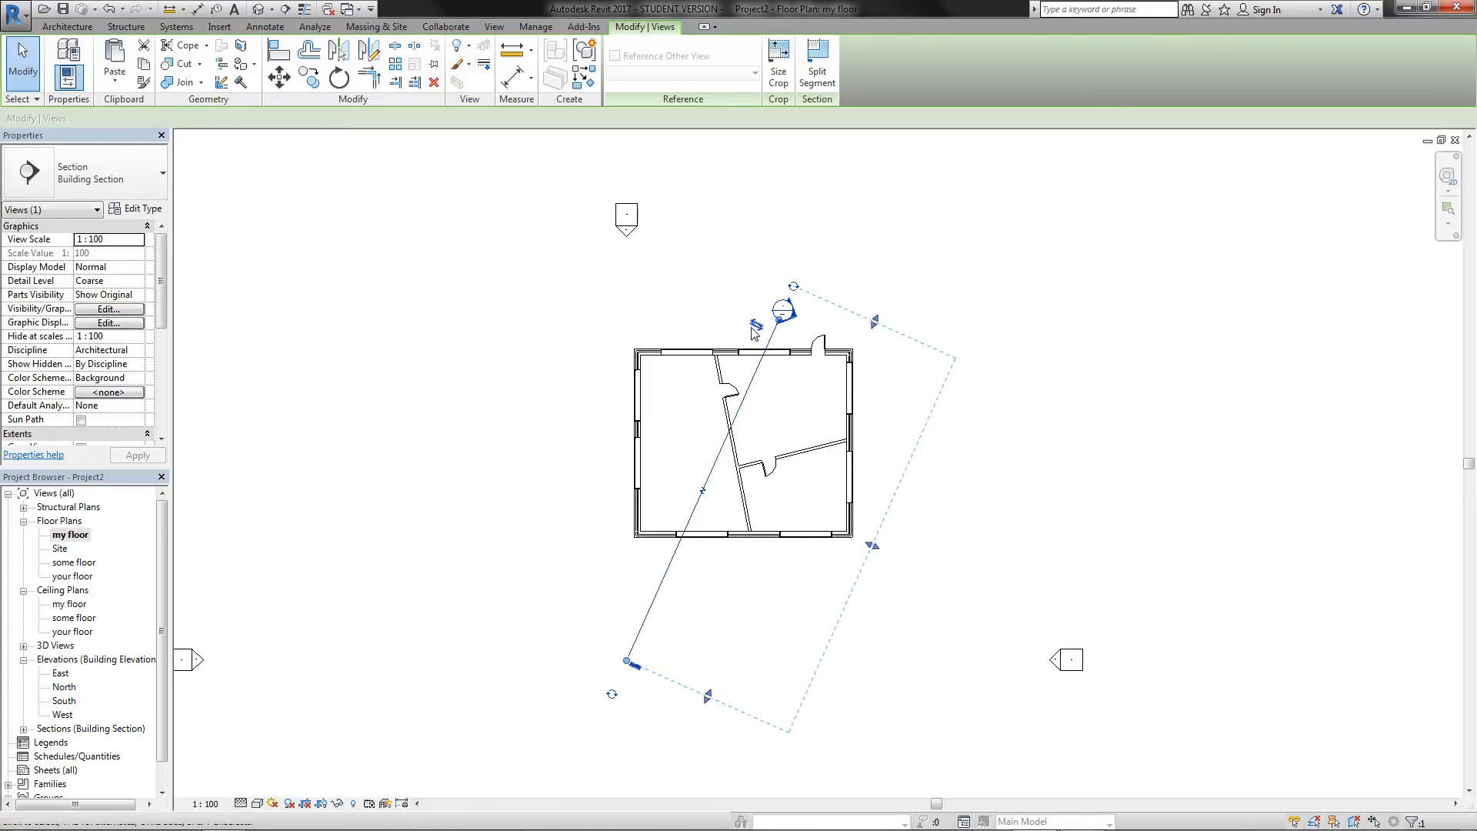
{"action": "left_click", "coordinate": [787, 340]}
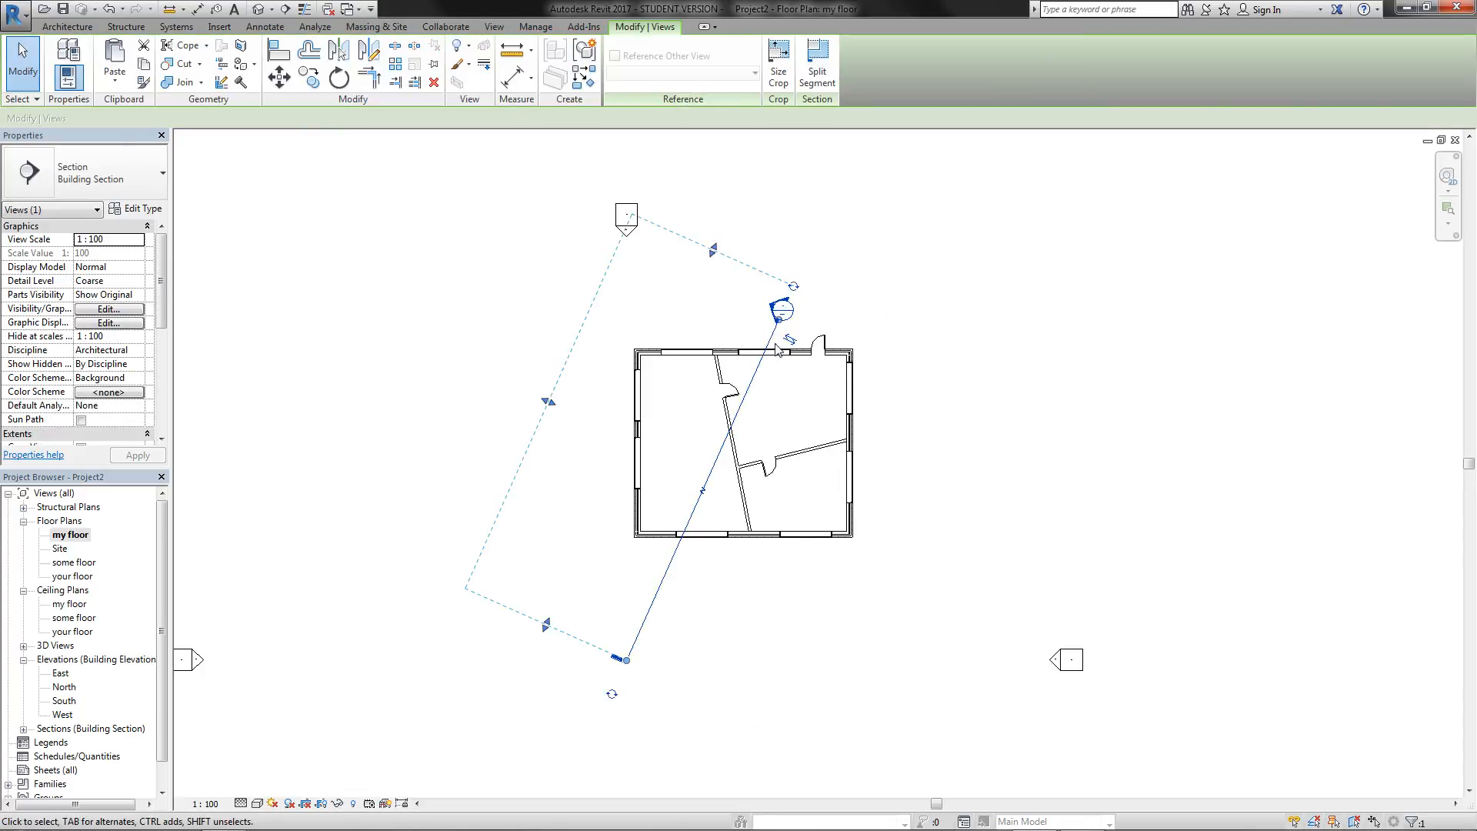
{"action": "left_click", "coordinate": [788, 341]}
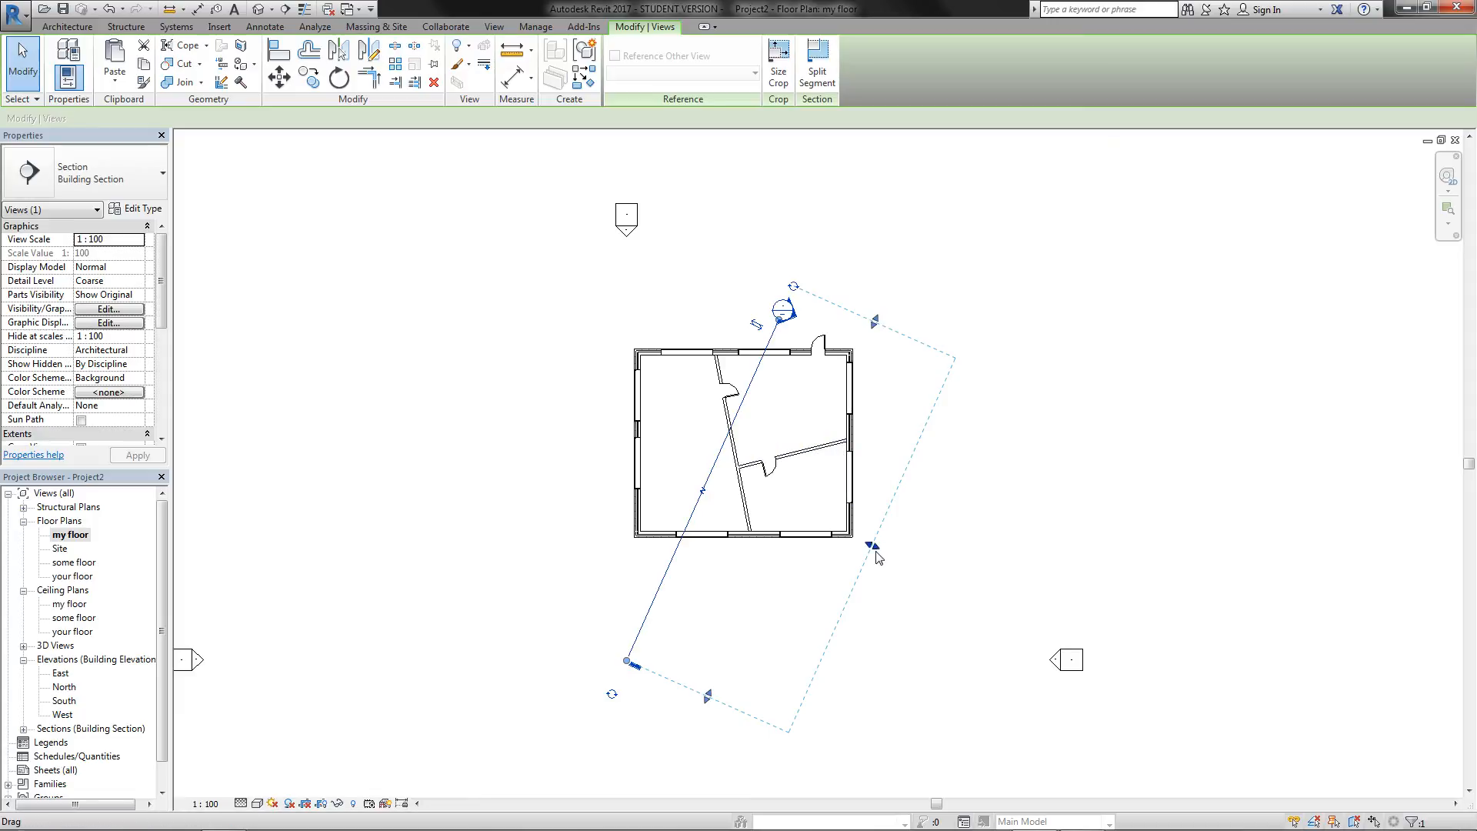
Step: Enlarge the section's view depth and width slightly and open its section view
{"action": "mouse_move", "coordinate": [878, 557]}
{"action": "left_mouse_down"}
{"action": "mouse_move", "coordinate": [795, 530]}
{"action": "mouse_move", "coordinate": [877, 547]}
{"action": "left_mouse_up"}
{"action": "mouse_move", "coordinate": [879, 327]}
{"action": "left_mouse_down"}
{"action": "mouse_move", "coordinate": [853, 419]}
{"action": "mouse_move", "coordinate": [839, 412]}
{"action": "mouse_move", "coordinate": [881, 313]}
{"action": "left_mouse_up"}
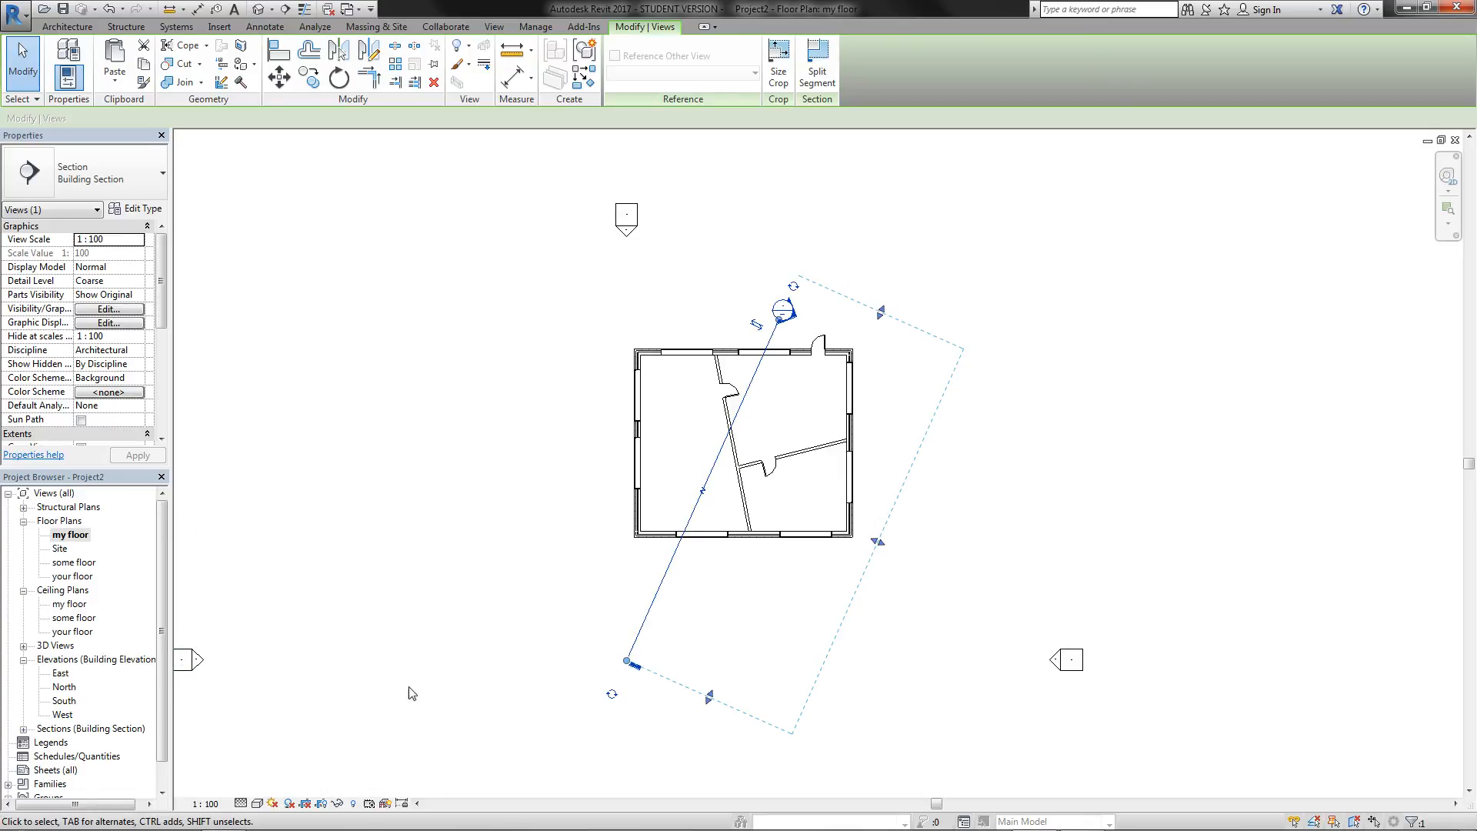
{"action": "double_click", "coordinate": [797, 314]}
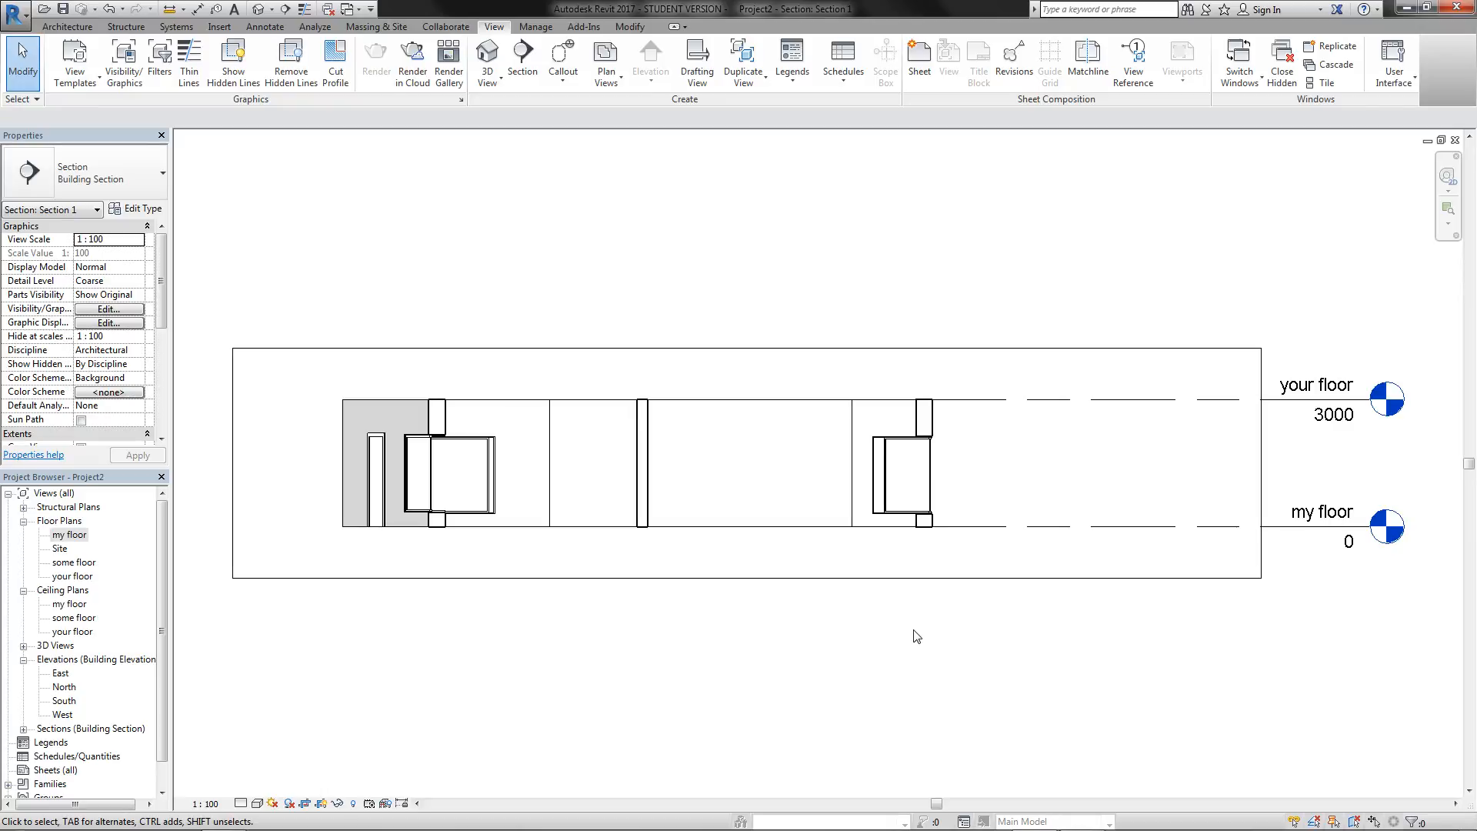
{"action": "mouse_move", "coordinate": [887, 828]}
{"action": "left_click", "coordinate": [1082, 817]}
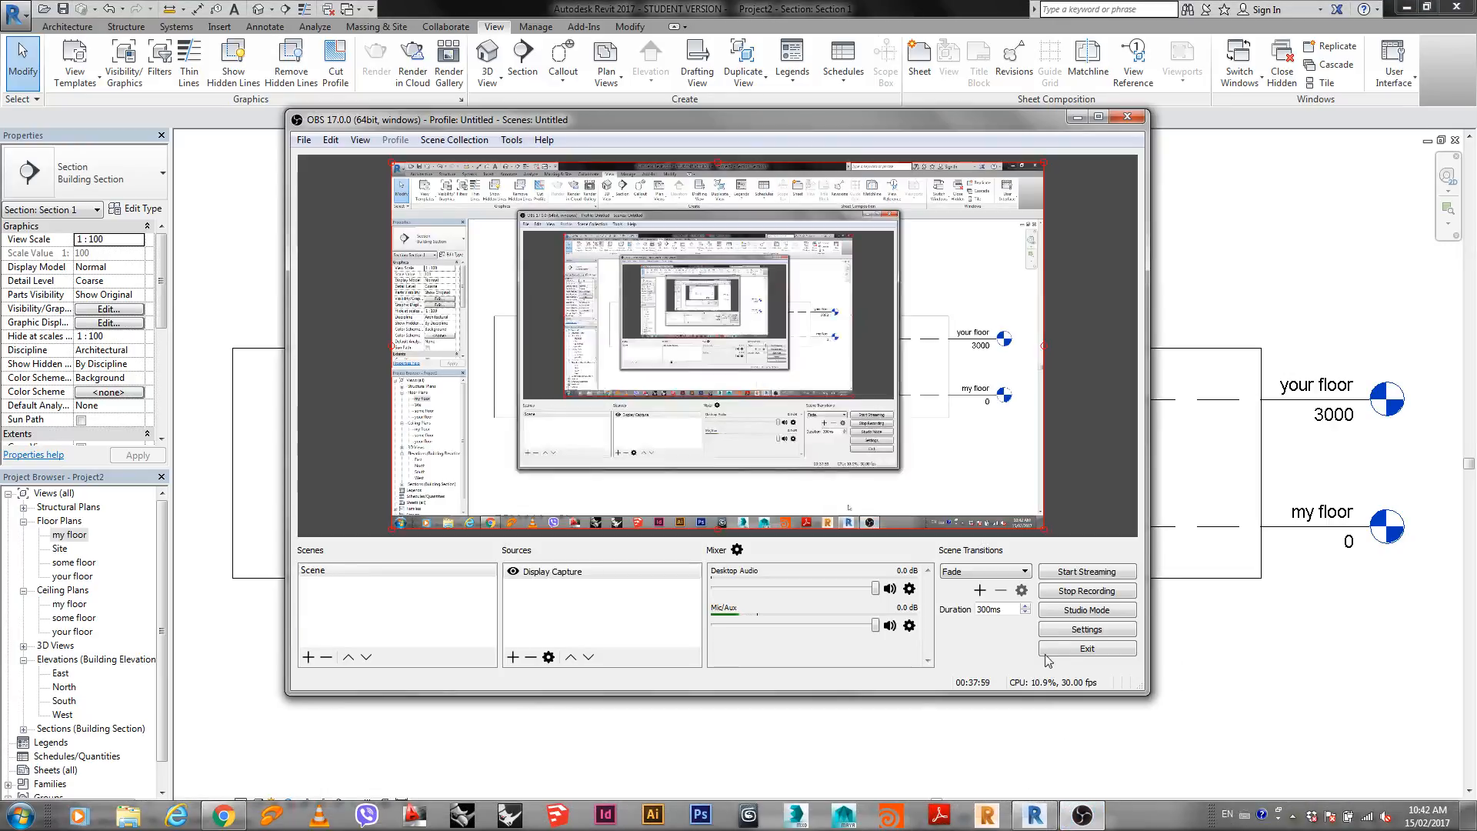